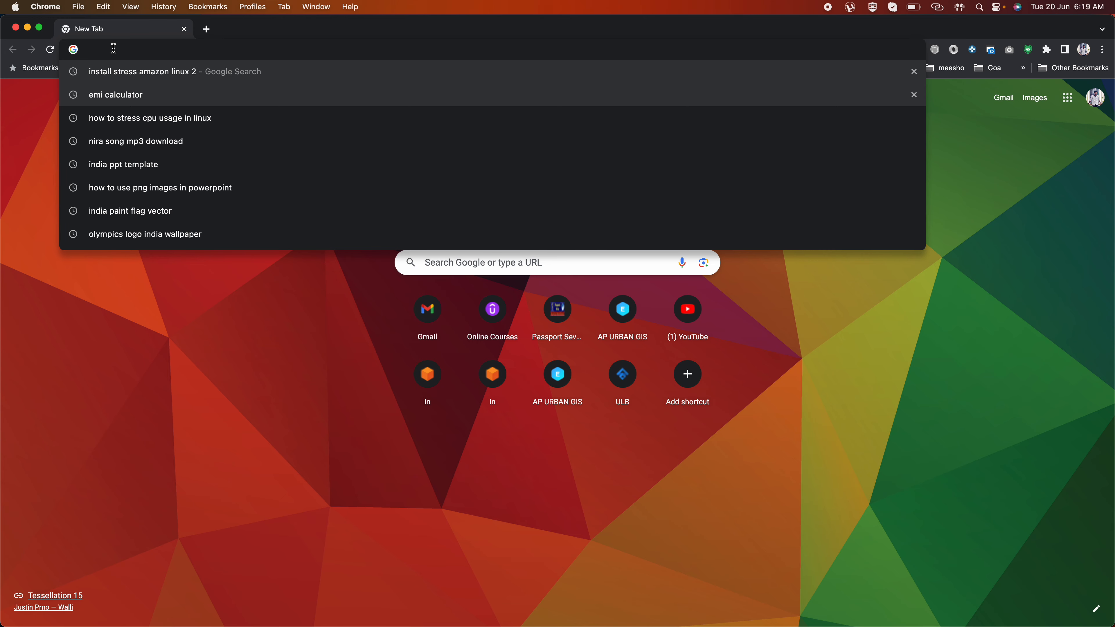
Step: Open the EC2 instances list in the AWS Management Console and remove its running-state filter
{"action": "type", "text": "co"}
{"action": "key", "text": "Return"}
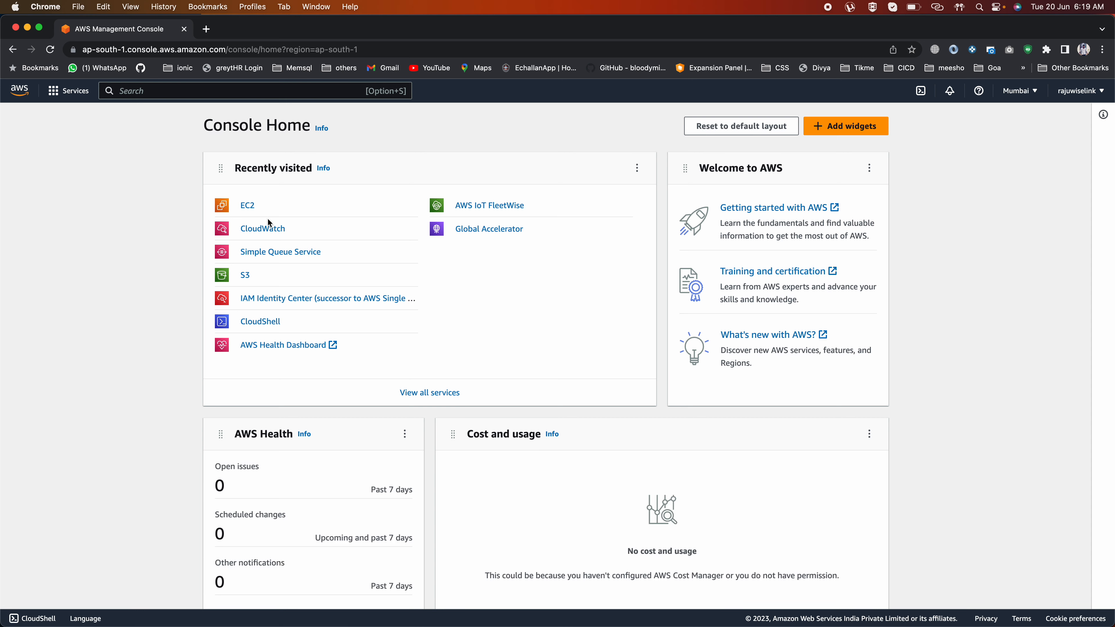
{"action": "left_click", "coordinate": [248, 206]}
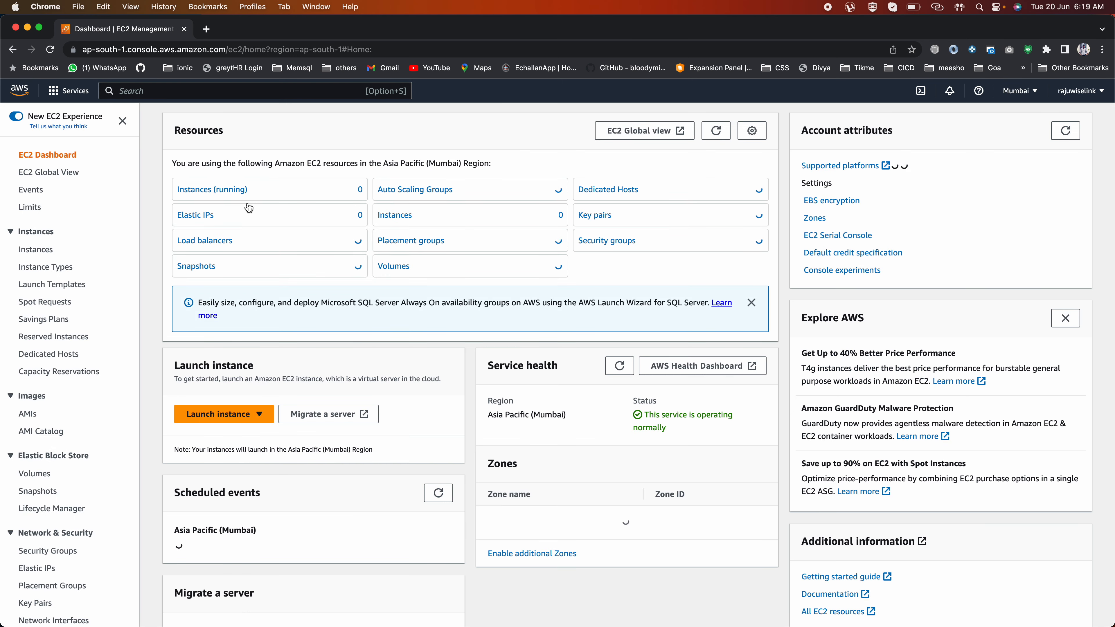
{"action": "left_click", "coordinate": [215, 187]}
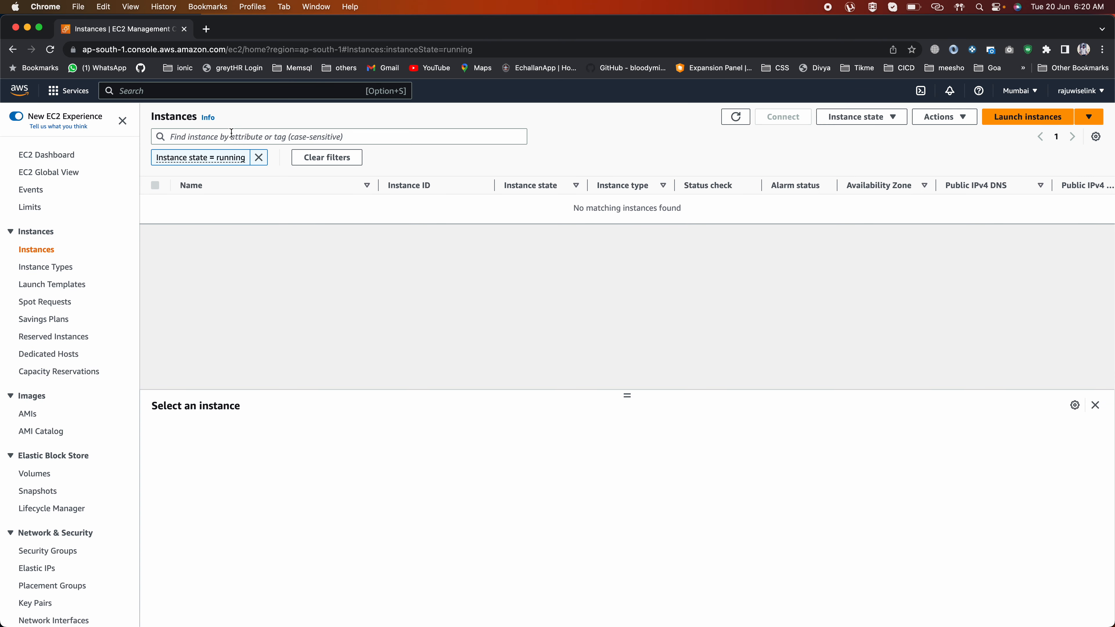
{"action": "left_click", "coordinate": [258, 158]}
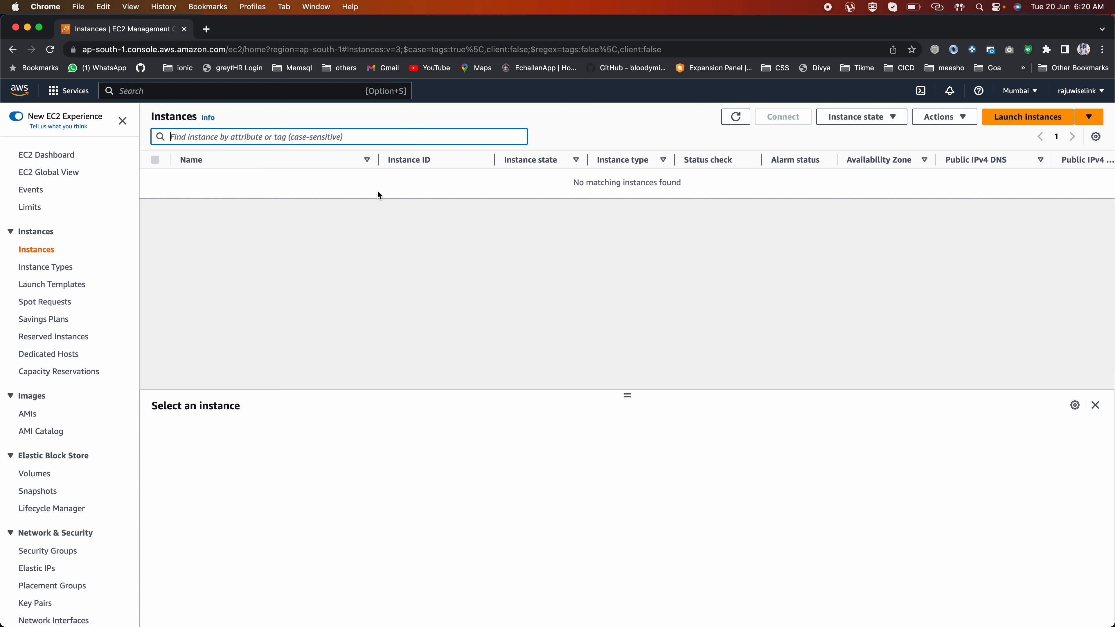
{"action": "mouse_move", "coordinate": [571, 180]}
{"action": "left_mouse_down"}
{"action": "mouse_move", "coordinate": [693, 184]}
{"action": "mouse_move", "coordinate": [584, 180]}
{"action": "left_mouse_up"}
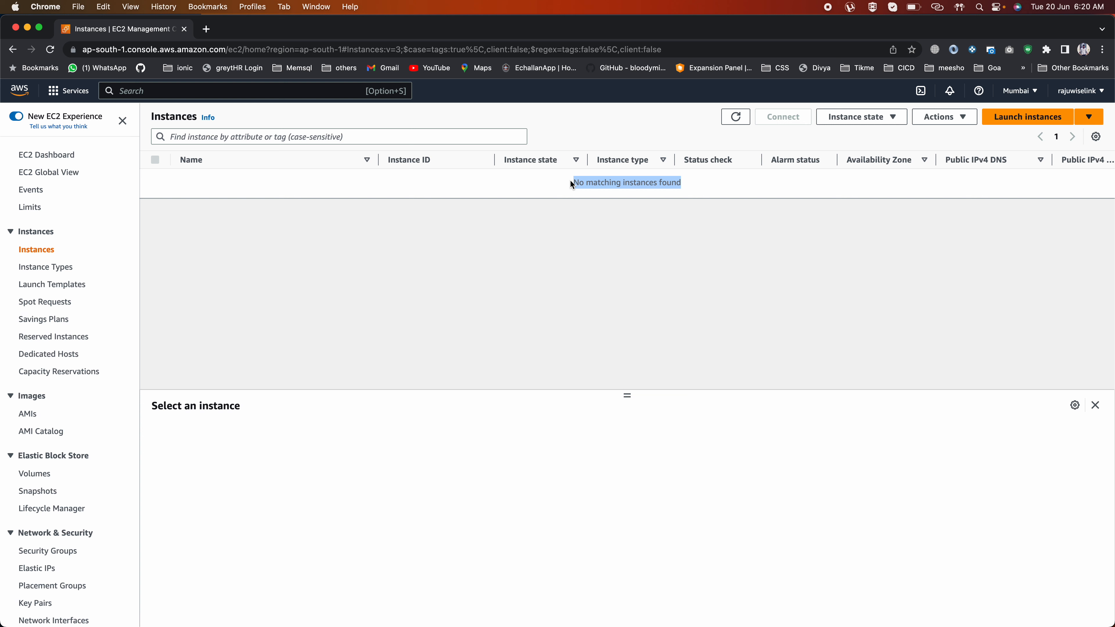
{"action": "left_click", "coordinate": [570, 181]}
{"action": "triple_click", "coordinate": [606, 182]}
{"action": "left_click", "coordinate": [618, 183]}
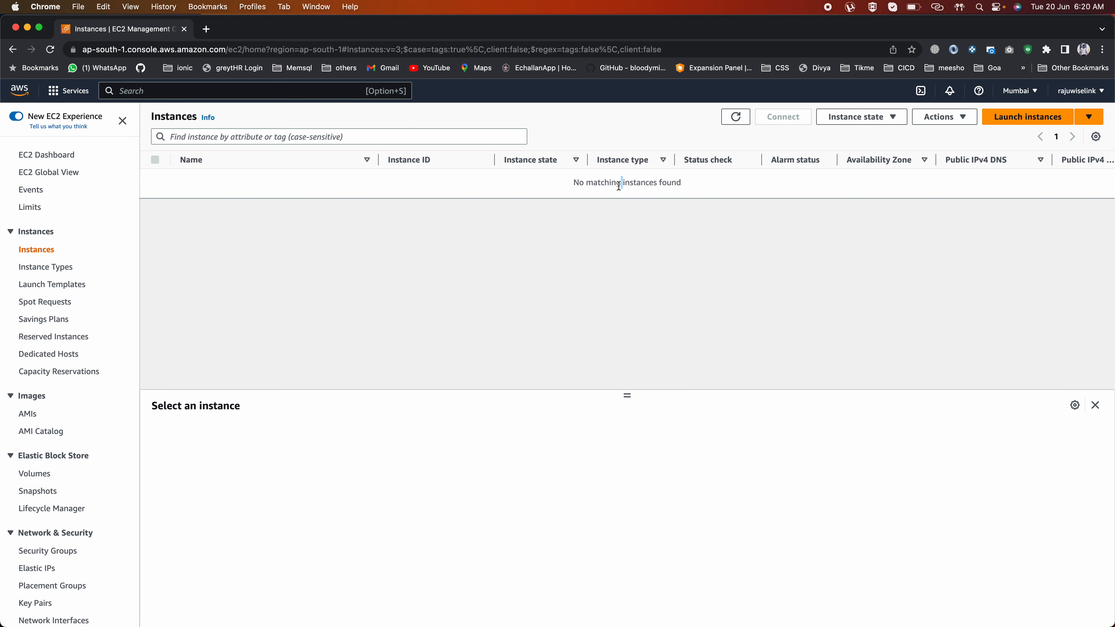
{"action": "triple_click", "coordinate": [619, 183]}
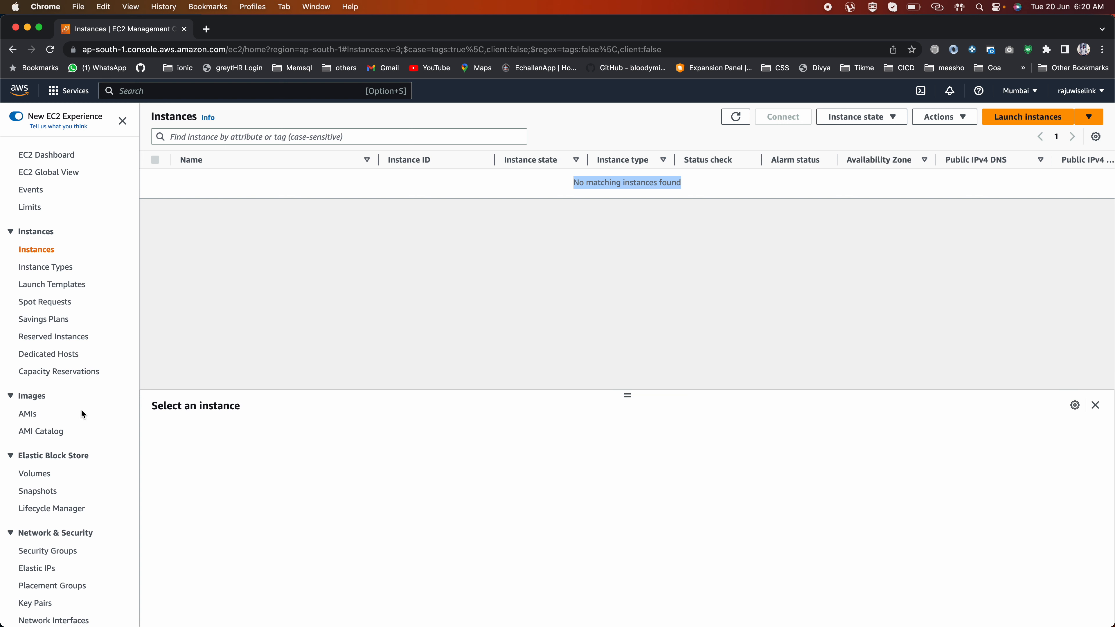
Step: View the details of the my-demo-ALB load balancer and the my-webserver-TG target group
{"action": "scroll", "coordinate": [81, 409], "scroll_direction": "down", "scroll_amount": 5}
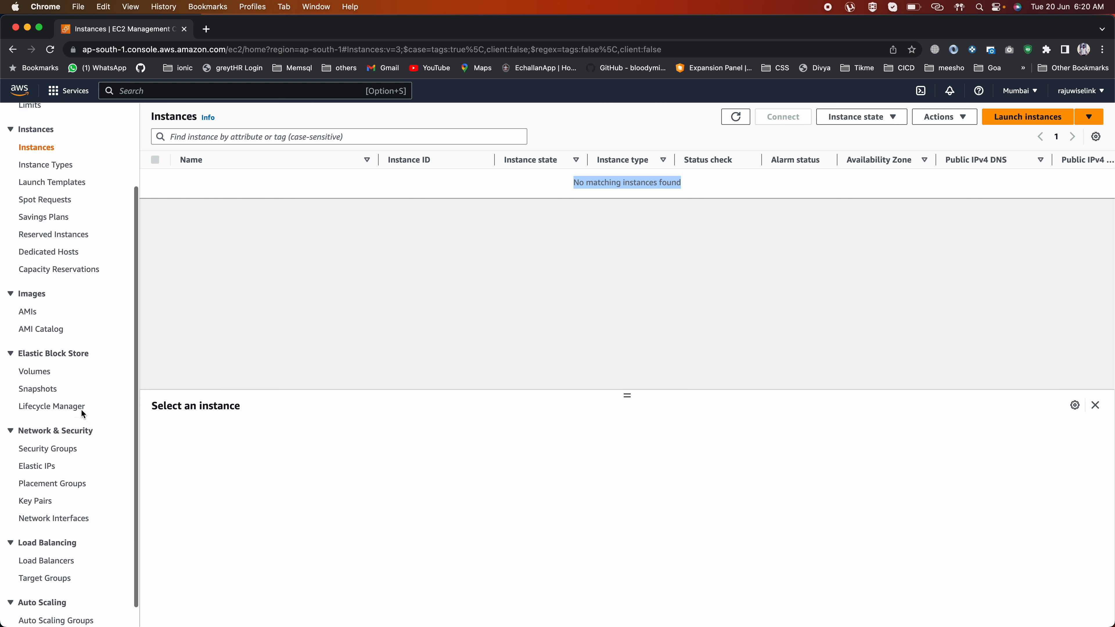
{"action": "left_click", "coordinate": [44, 537]}
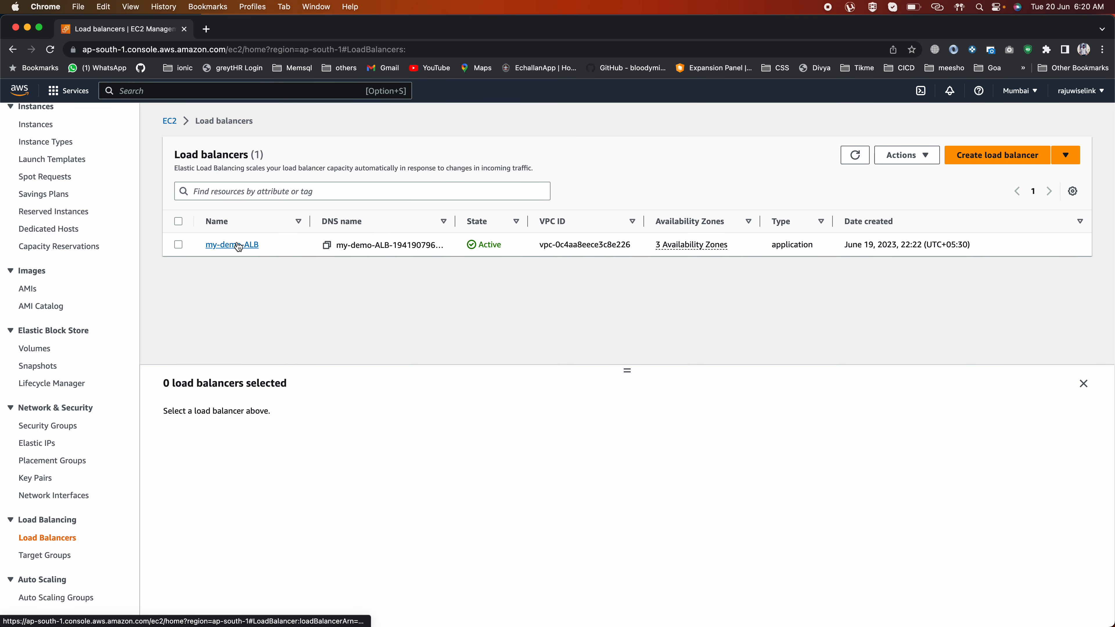
{"action": "left_click", "coordinate": [238, 245]}
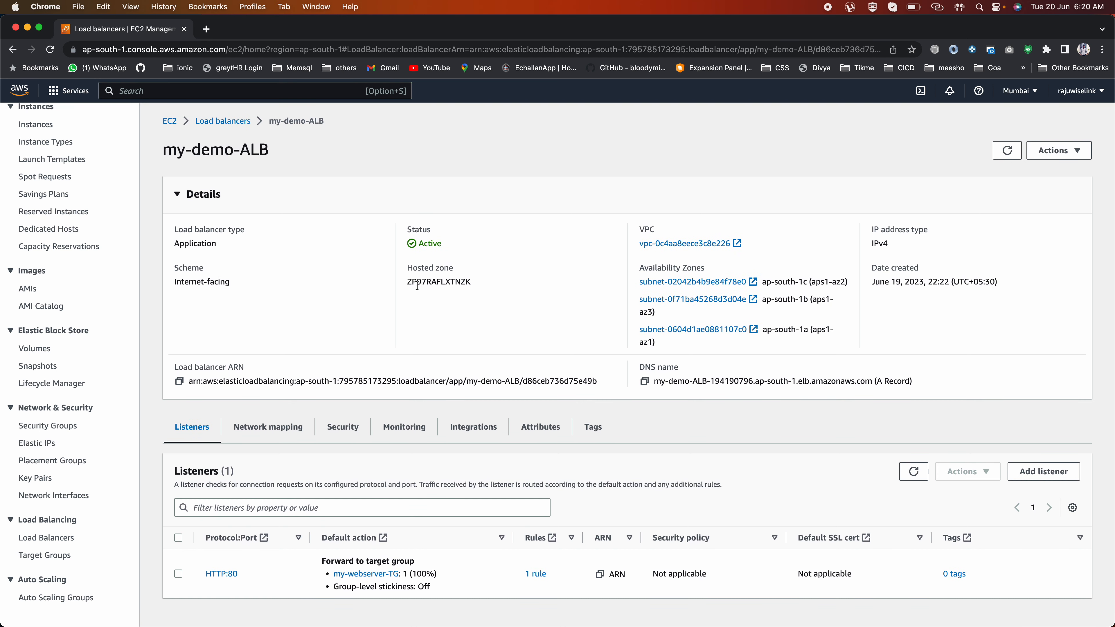
{"action": "left_click", "coordinate": [44, 556]}
{"action": "left_click", "coordinate": [240, 231]}
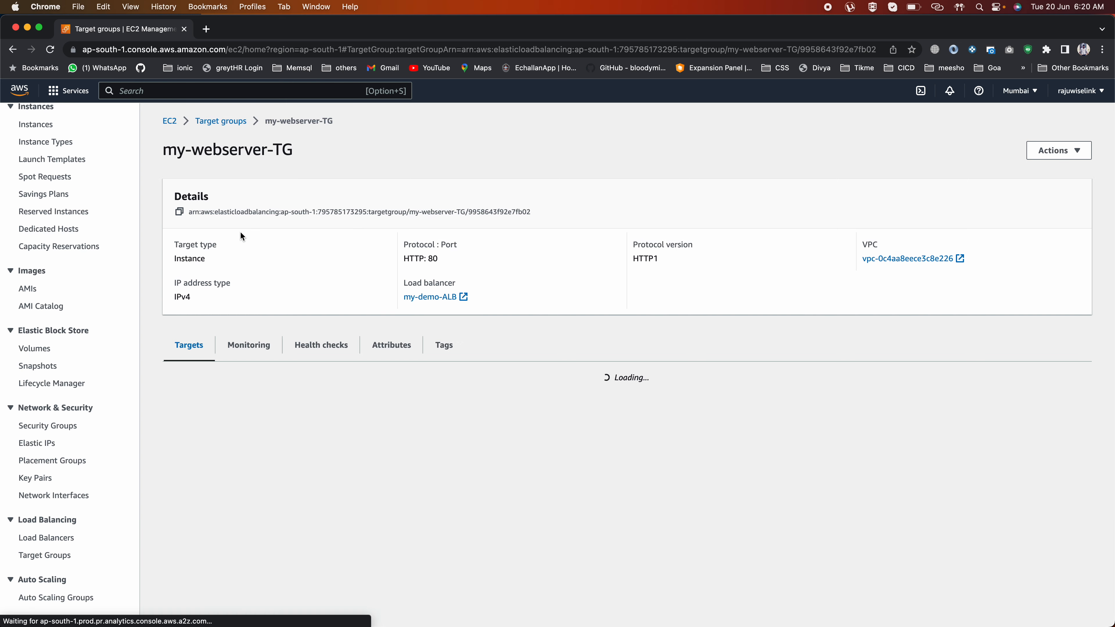
Step: Review the lists of load balancers, target groups and EC2 instances in the region
{"action": "left_click", "coordinate": [46, 538]}
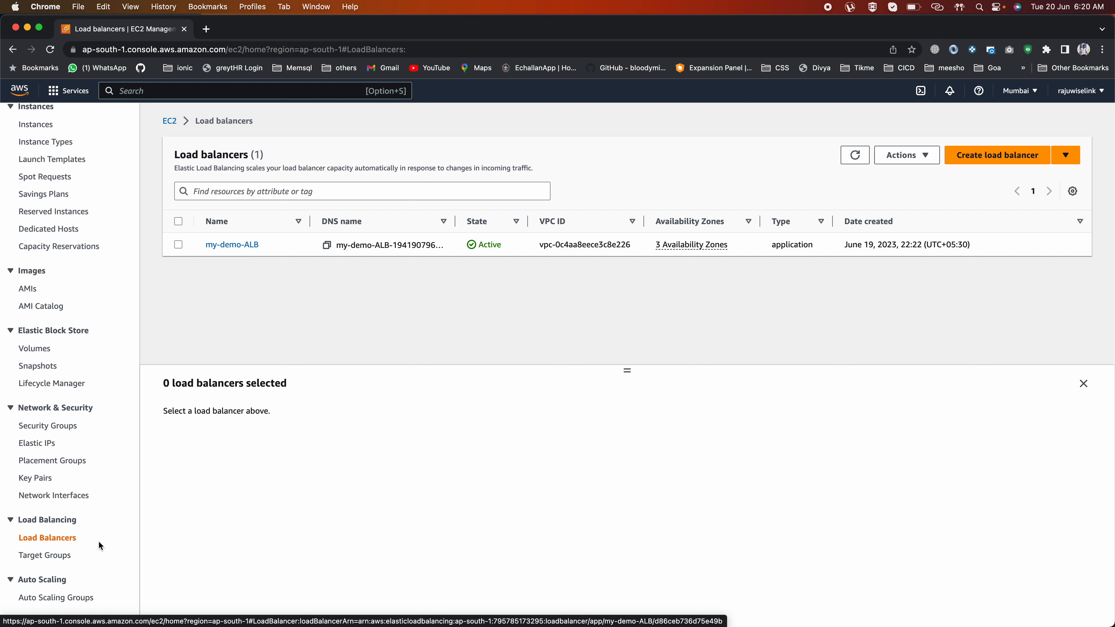
{"action": "left_click", "coordinate": [55, 557]}
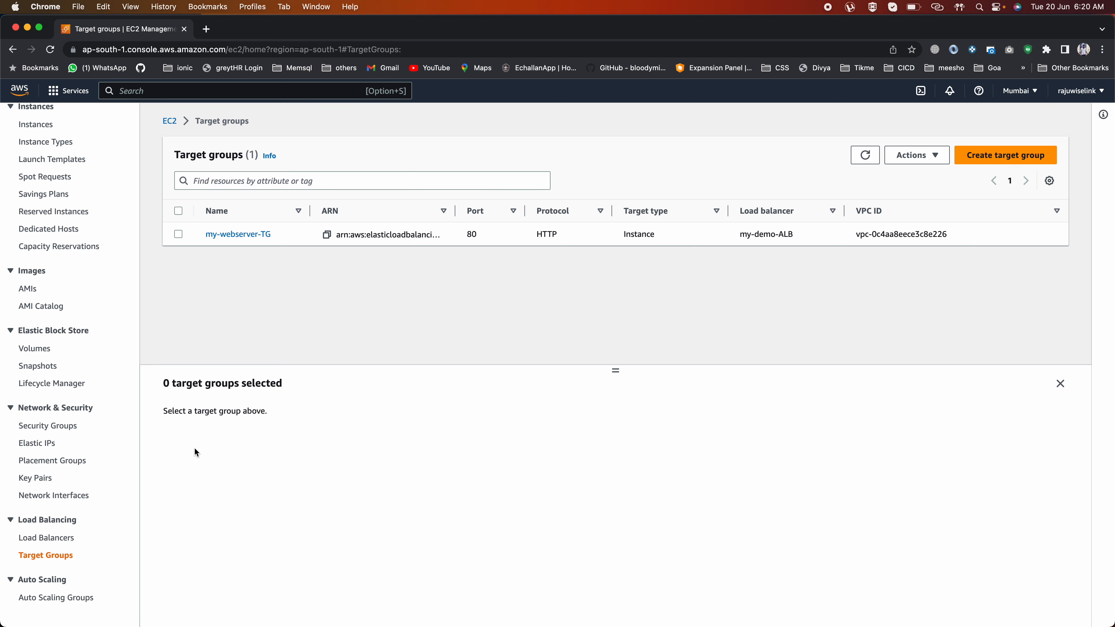
{"action": "left_click", "coordinate": [38, 537]}
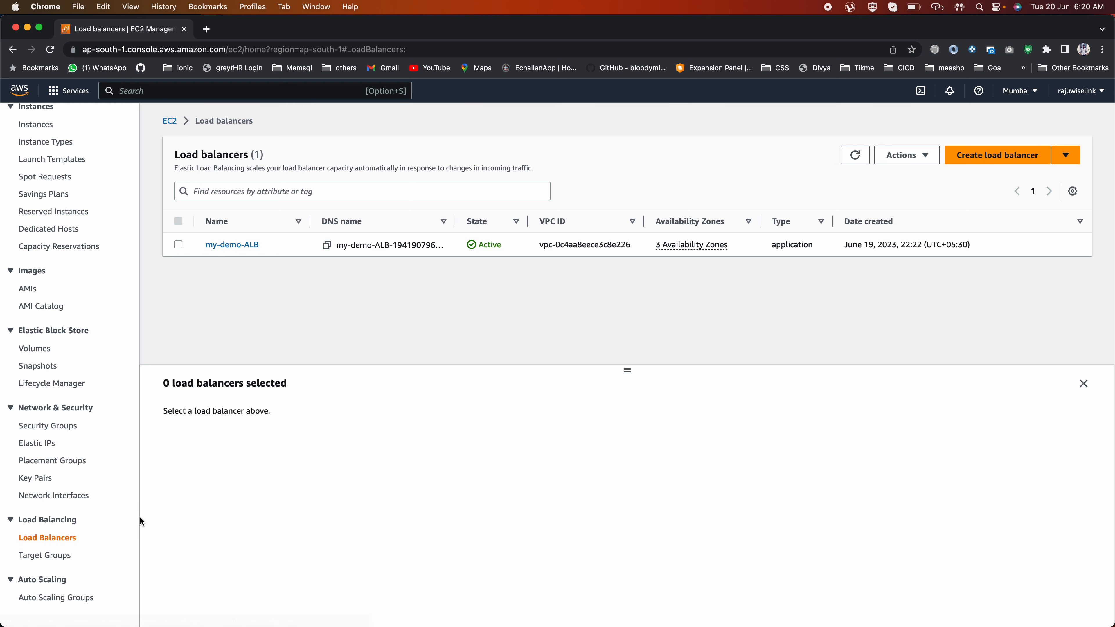
{"action": "left_click", "coordinate": [44, 556]}
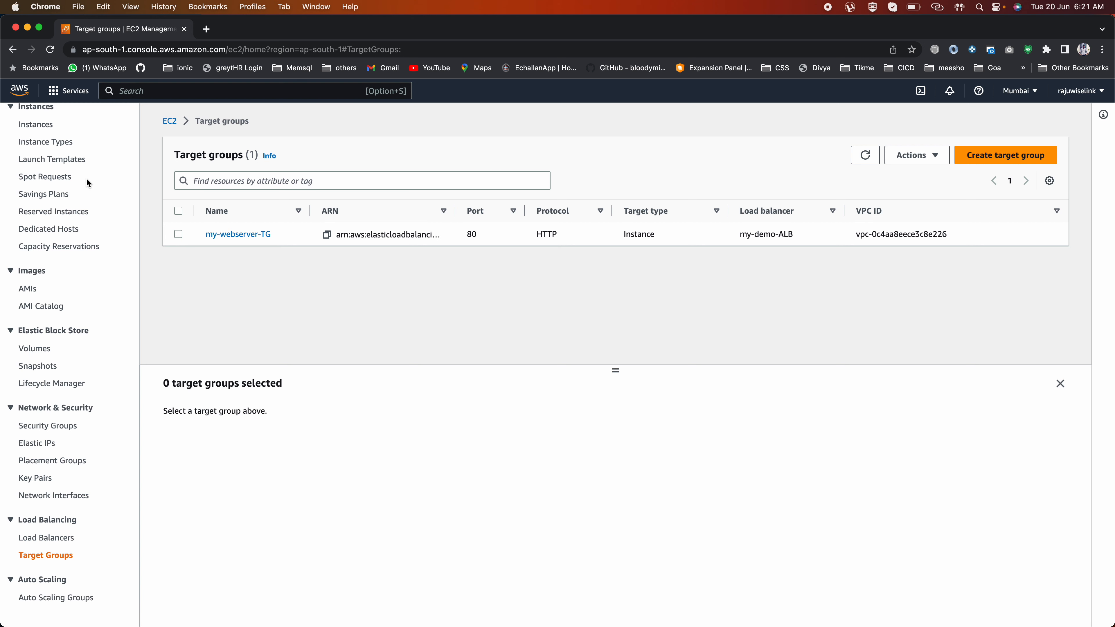
{"action": "left_click", "coordinate": [39, 126]}
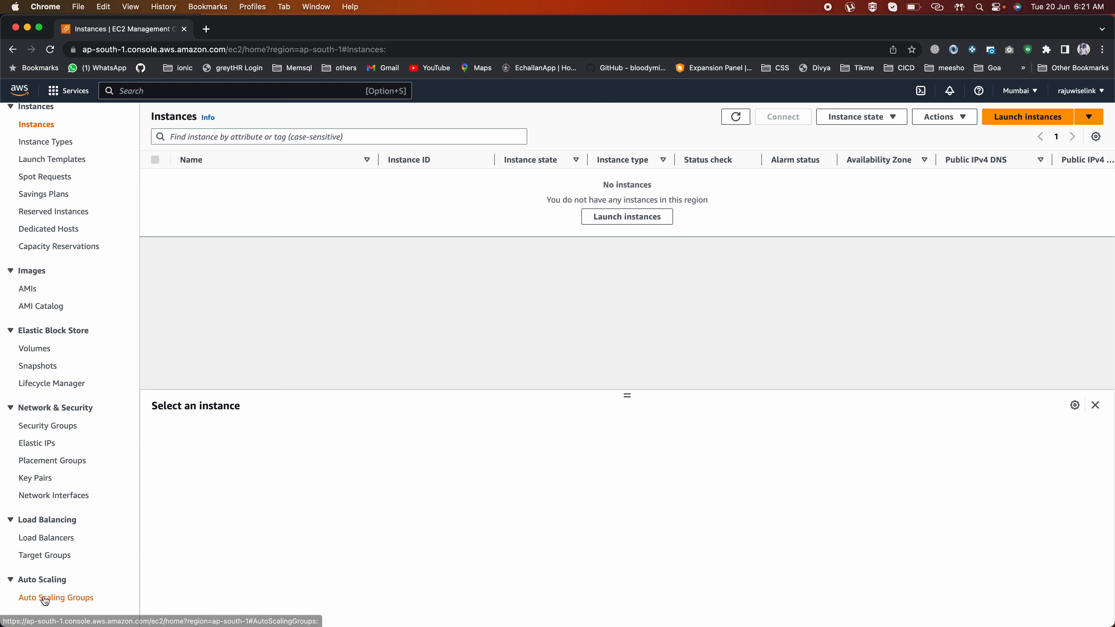
Step: Start creating an Auto Scaling group named my-demo-ASG and check which launch templates are available for it
{"action": "left_click", "coordinate": [68, 598]}
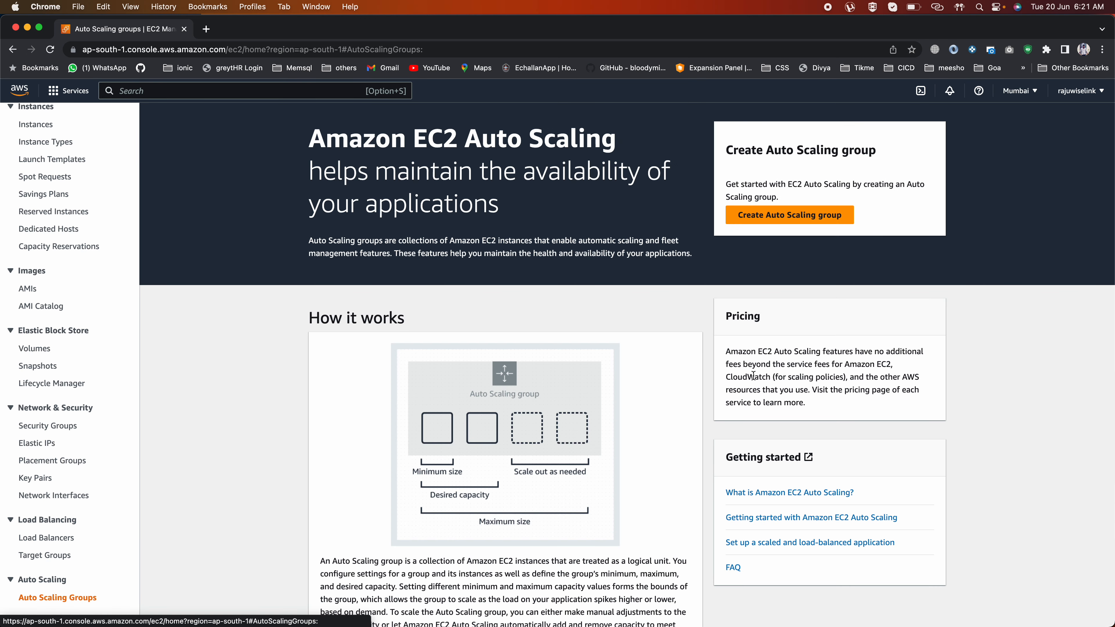
{"action": "left_click", "coordinate": [781, 214]}
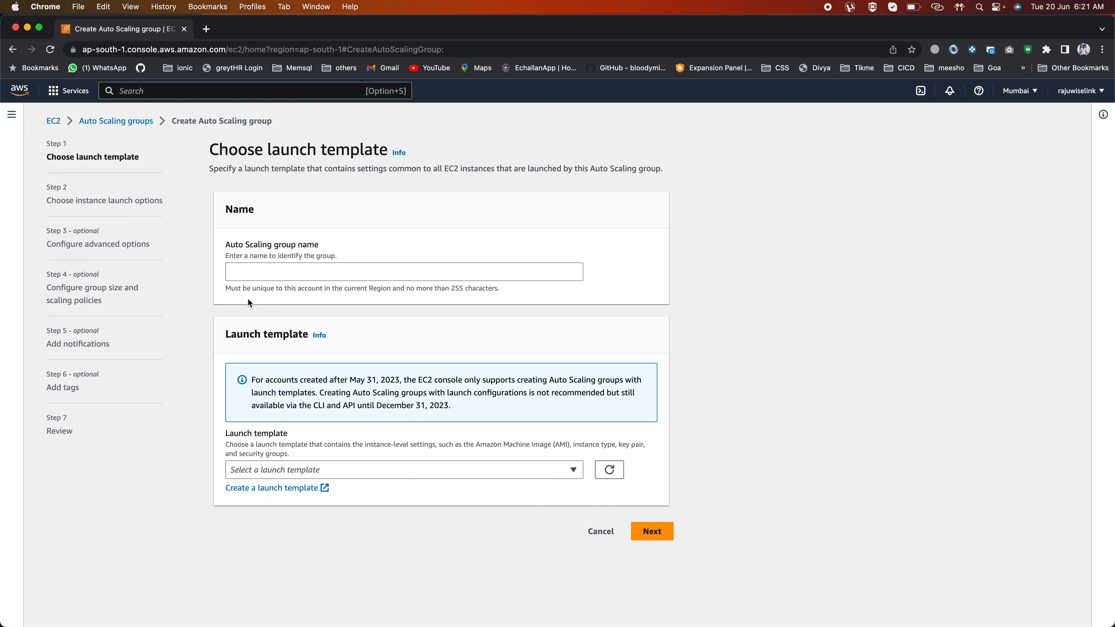
{"action": "left_click", "coordinate": [284, 270]}
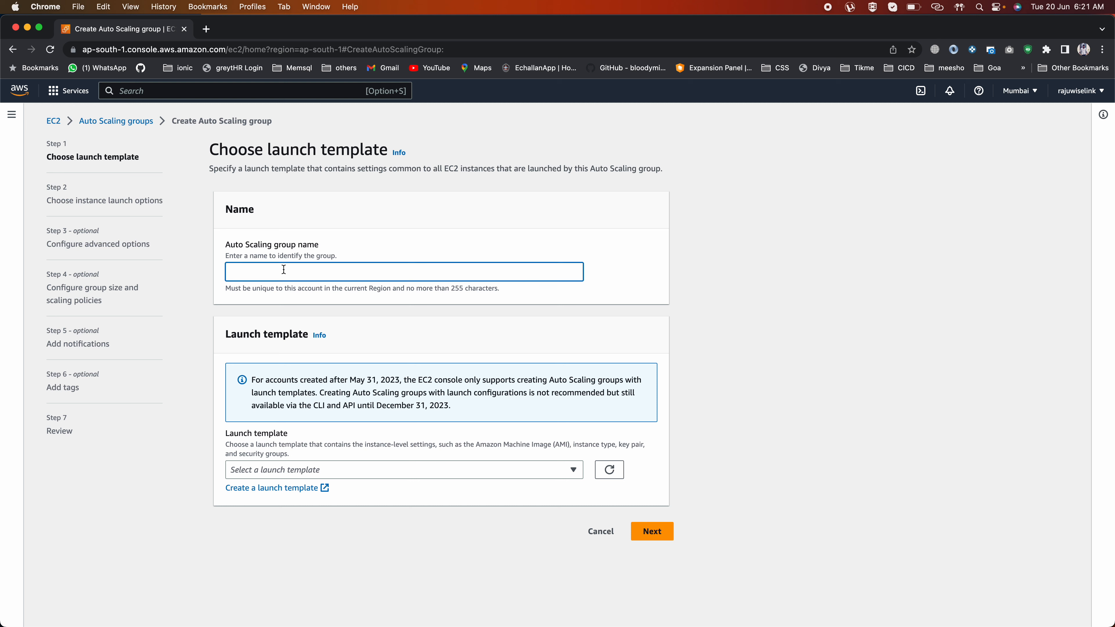
{"action": "type", "text": "my-demo-ASG"}
{"action": "left_click", "coordinate": [282, 467]}
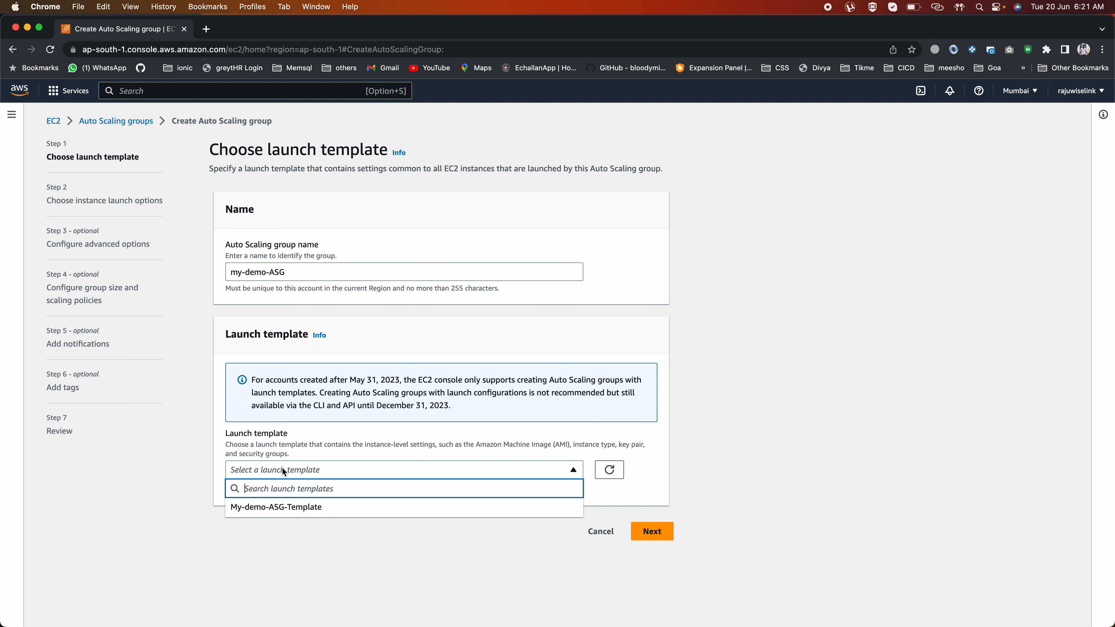
{"action": "left_click", "coordinate": [338, 418]}
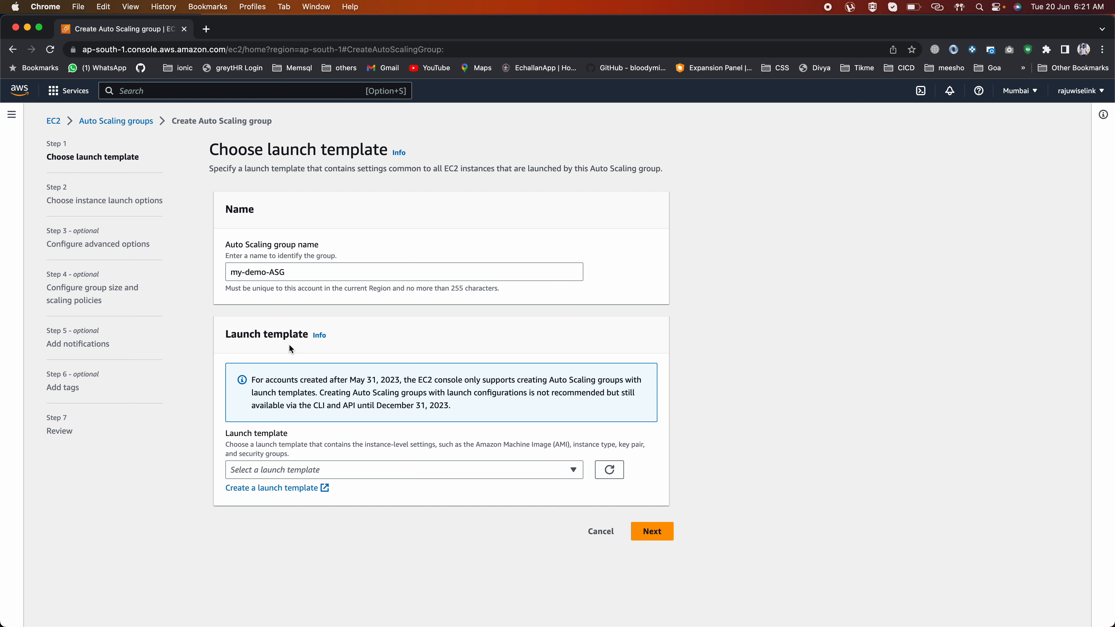
Step: Start a new launch template named My-demo-Asg-Temp with the version description Template
{"action": "left_click", "coordinate": [281, 488]}
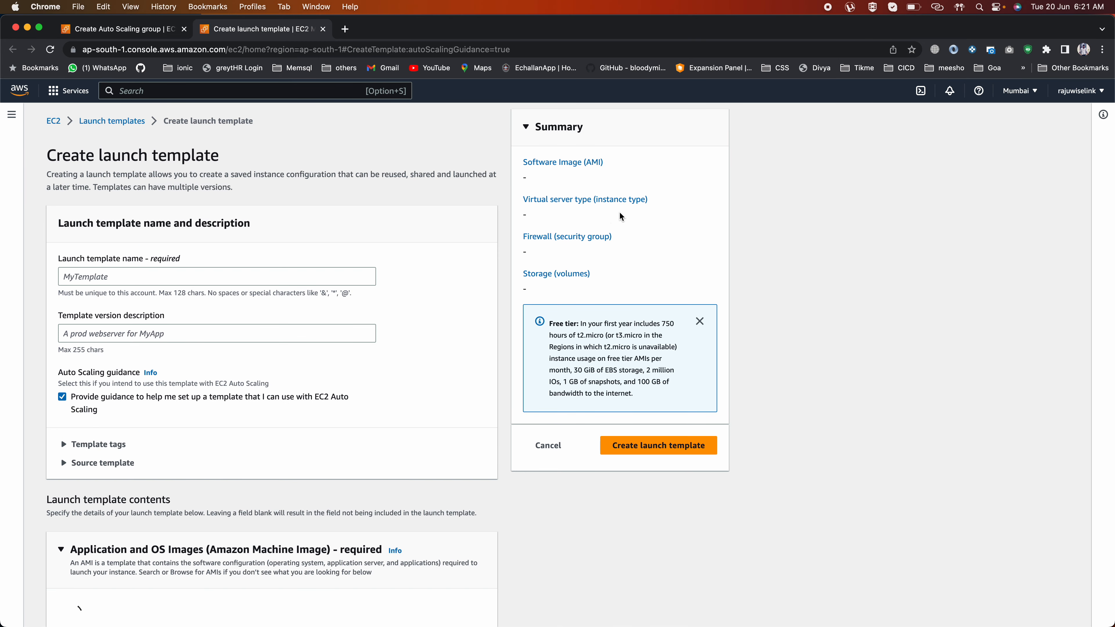
{"action": "scroll", "coordinate": [246, 268], "scroll_direction": "down", "scroll_amount": 1}
{"action": "scroll", "coordinate": [246, 268], "scroll_direction": "up", "scroll_amount": 1}
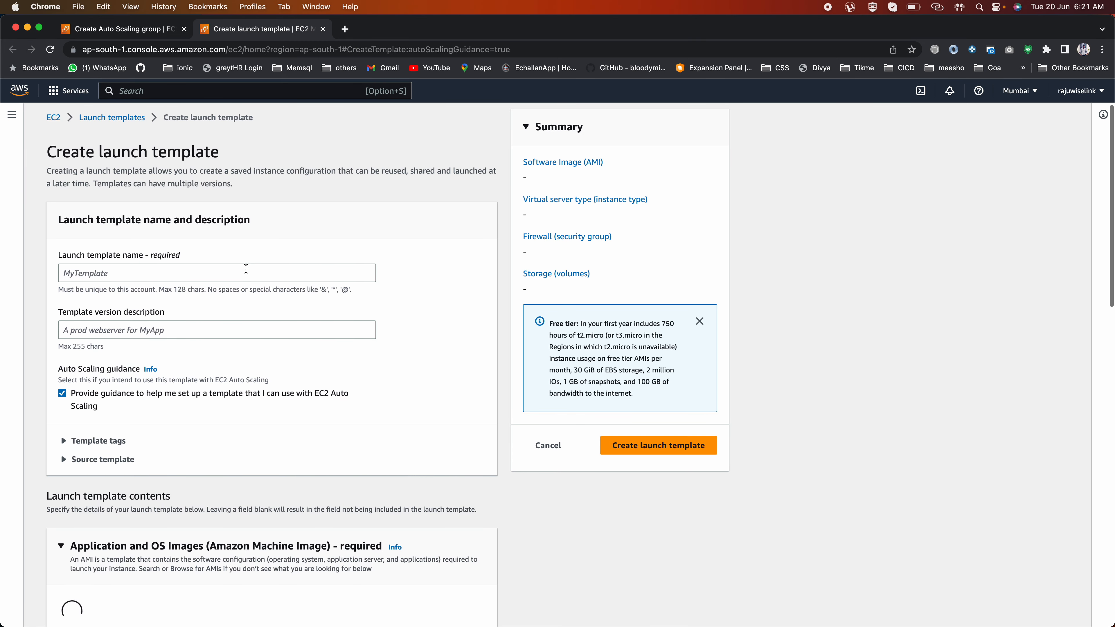
{"action": "left_click", "coordinate": [83, 273]}
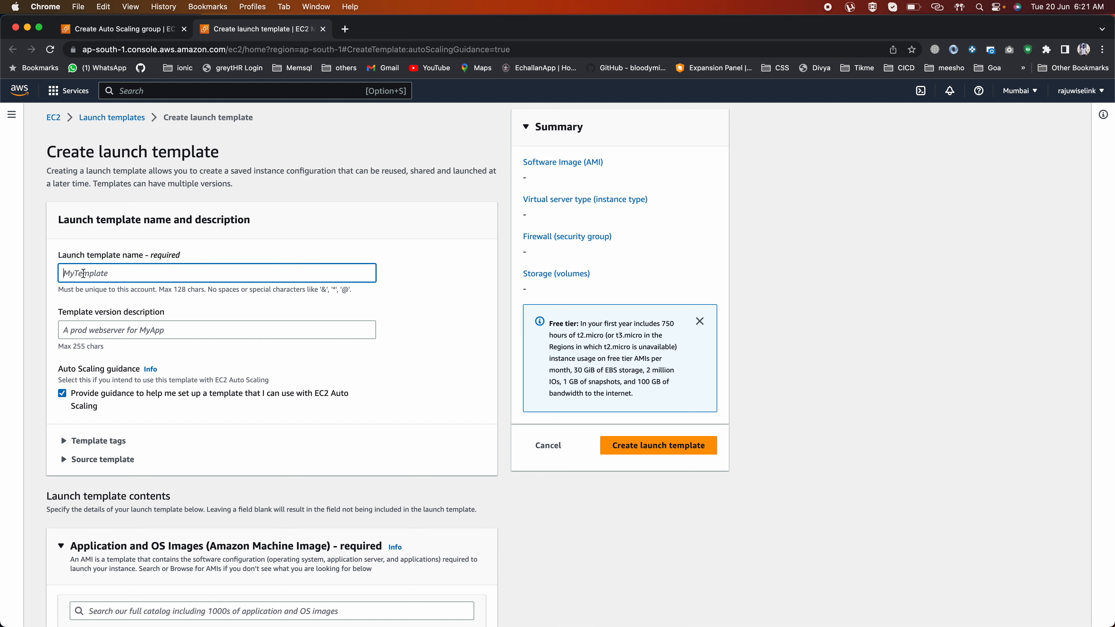
{"action": "type", "text": "My-demo-Asg-Temp"}
{"action": "left_click", "coordinate": [96, 332]}
{"action": "type", "text": "Tem"}
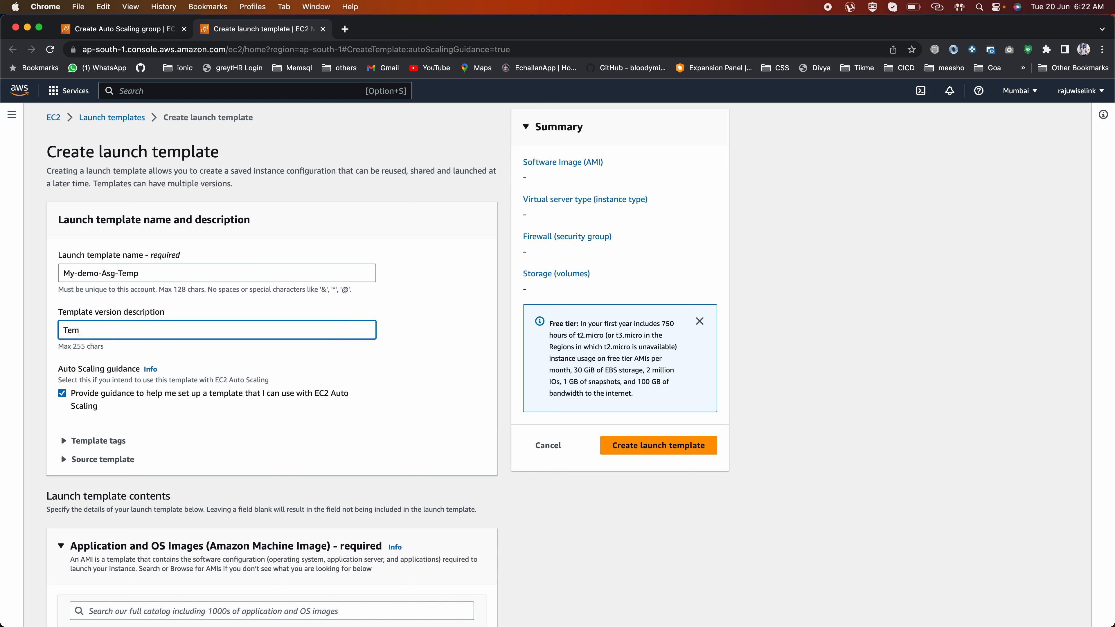
{"action": "type", "text": "plate"}
Step: Choose the Amazon Linux quick-start image as the launch template's machine image
{"action": "scroll", "coordinate": [272, 351], "scroll_direction": "down", "scroll_amount": 3}
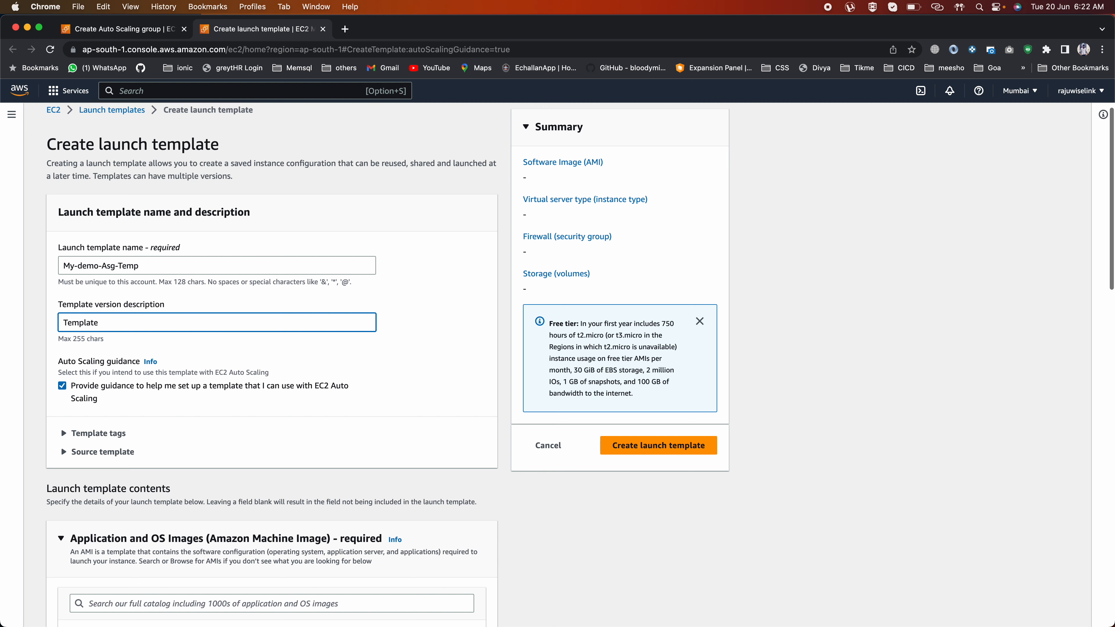
{"action": "scroll", "coordinate": [95, 330], "scroll_direction": "down", "scroll_amount": 5}
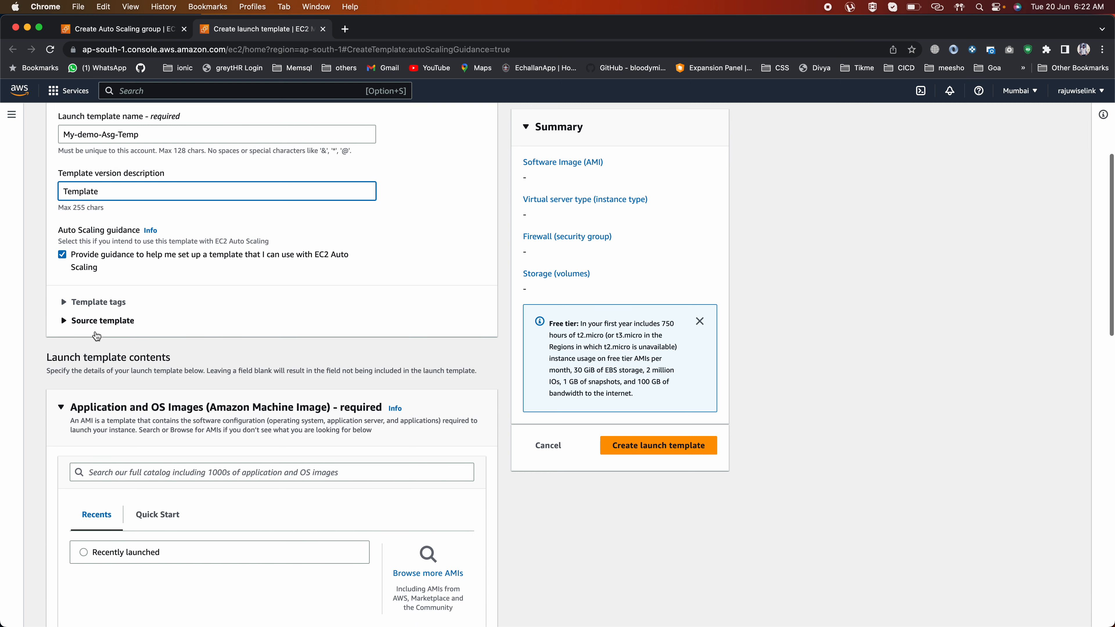
{"action": "scroll", "coordinate": [96, 337], "scroll_direction": "down", "scroll_amount": 3}
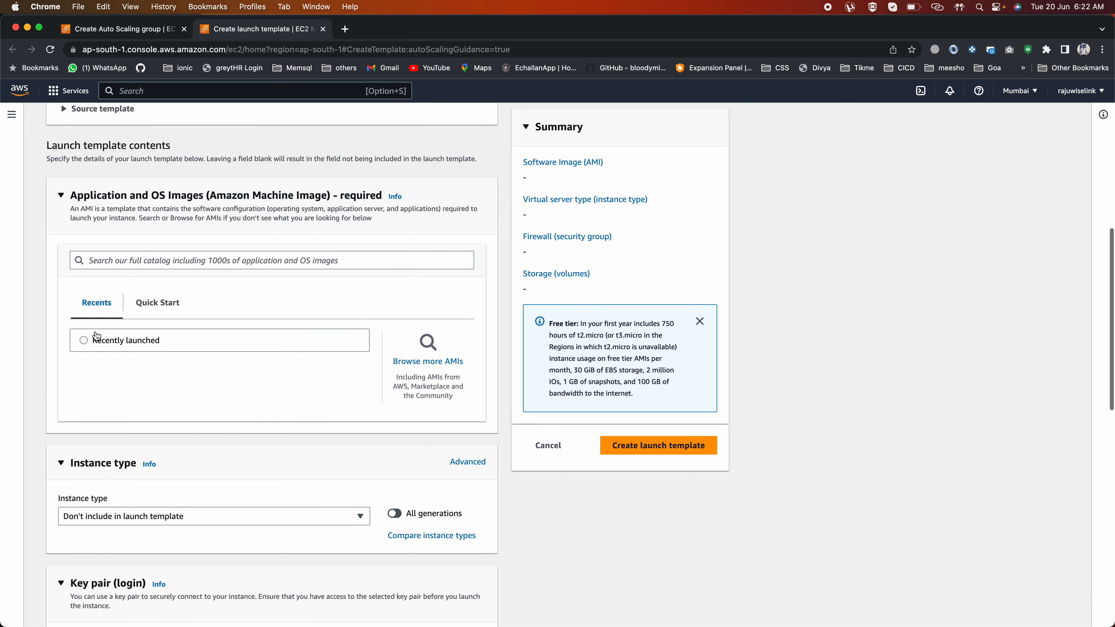
{"action": "left_click", "coordinate": [156, 310]}
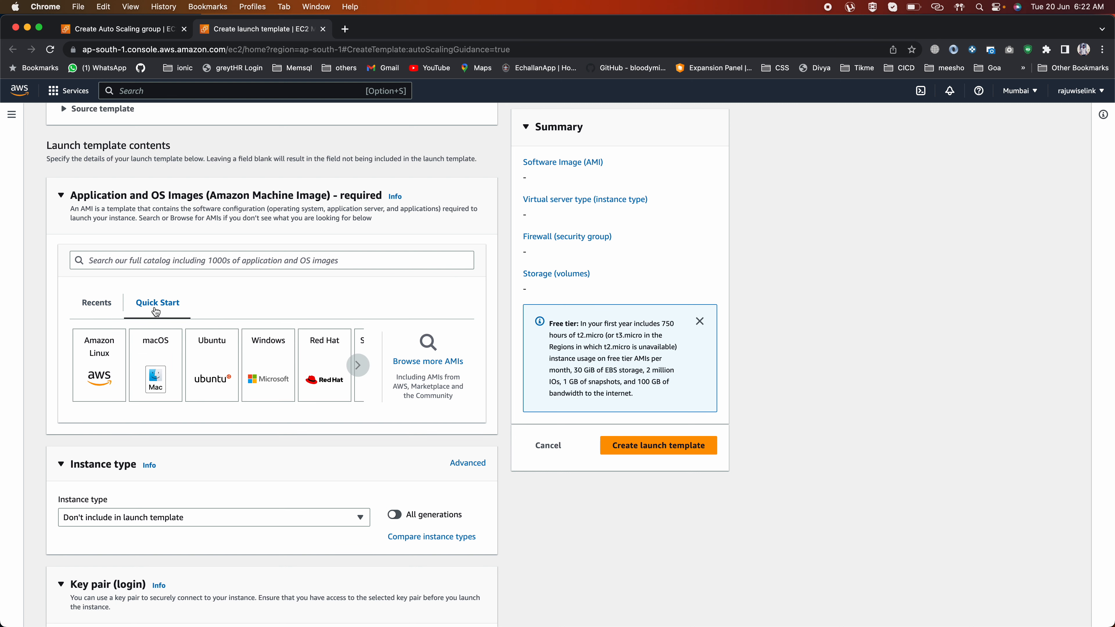
{"action": "left_click", "coordinate": [98, 369]}
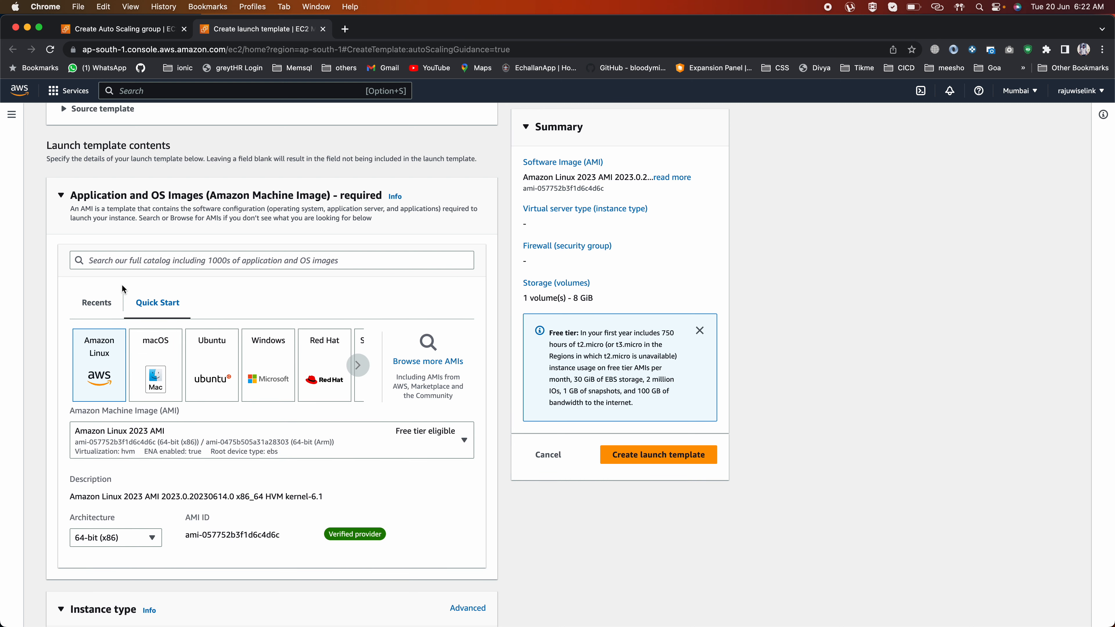
Step: Set the launch template's instance type to t2.micro
{"action": "scroll", "coordinate": [121, 284], "scroll_direction": "down", "scroll_amount": 2}
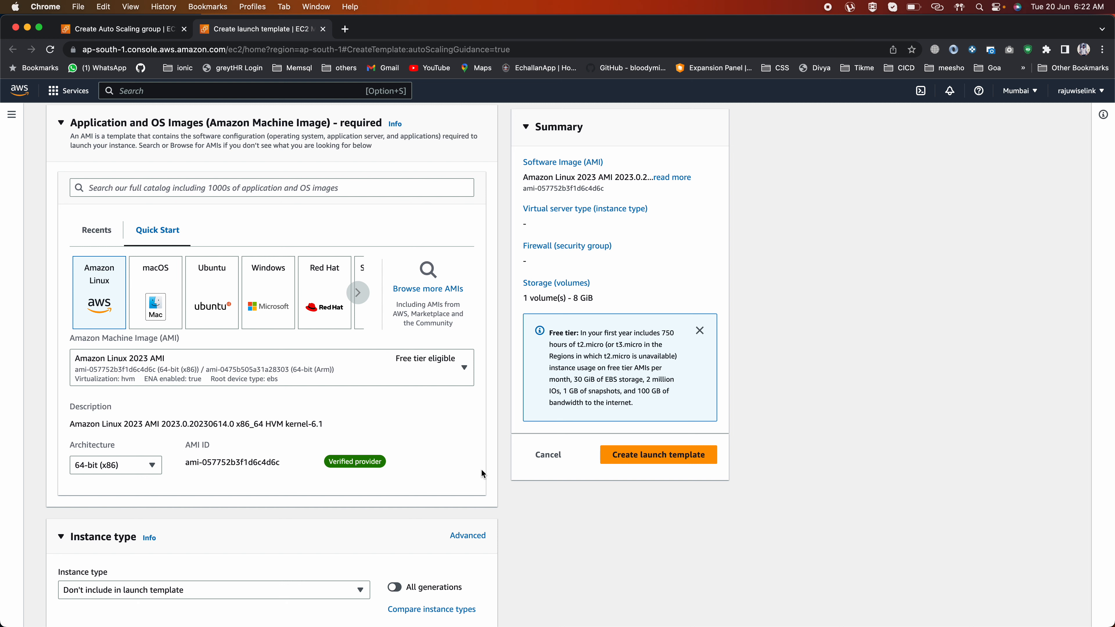
{"action": "scroll", "coordinate": [480, 468], "scroll_direction": "down", "scroll_amount": 2}
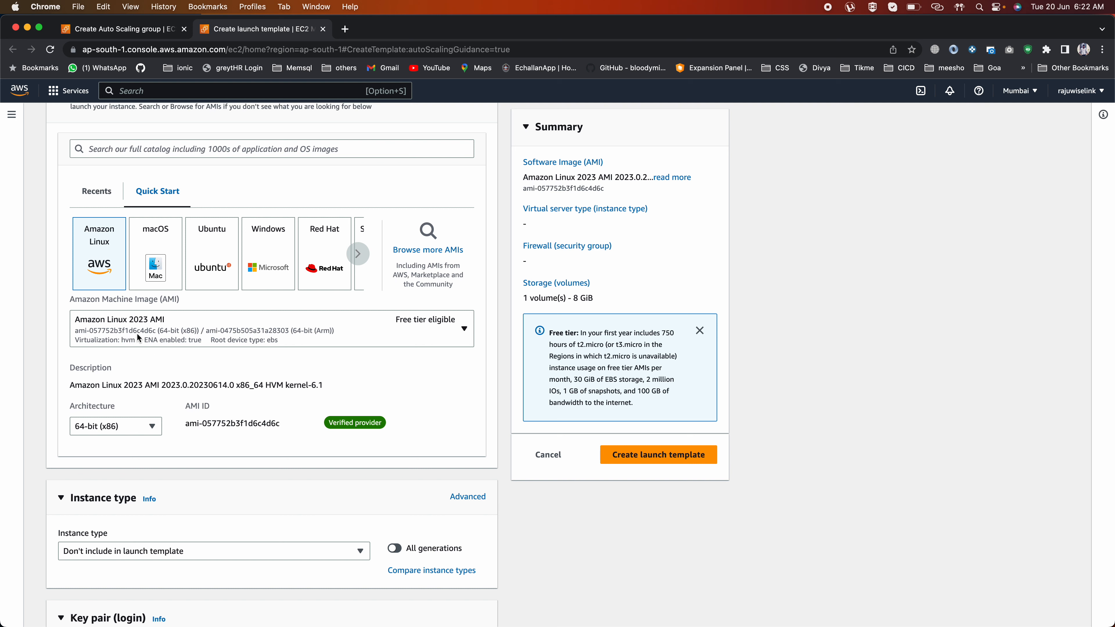
{"action": "scroll", "coordinate": [228, 331], "scroll_direction": "down", "scroll_amount": 8}
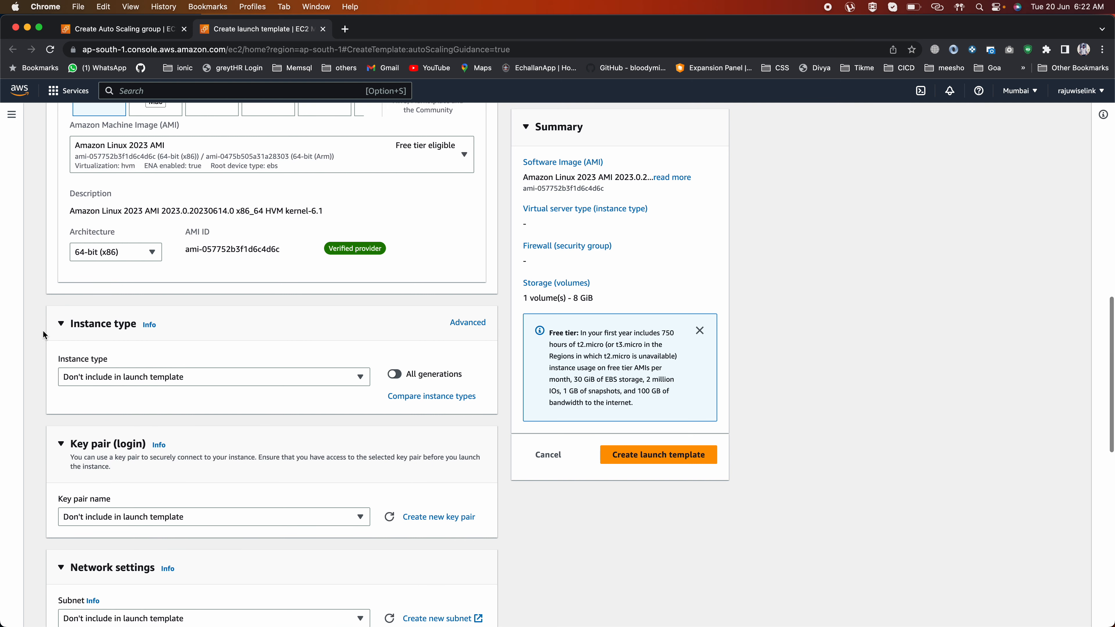
{"action": "left_click", "coordinate": [136, 385]}
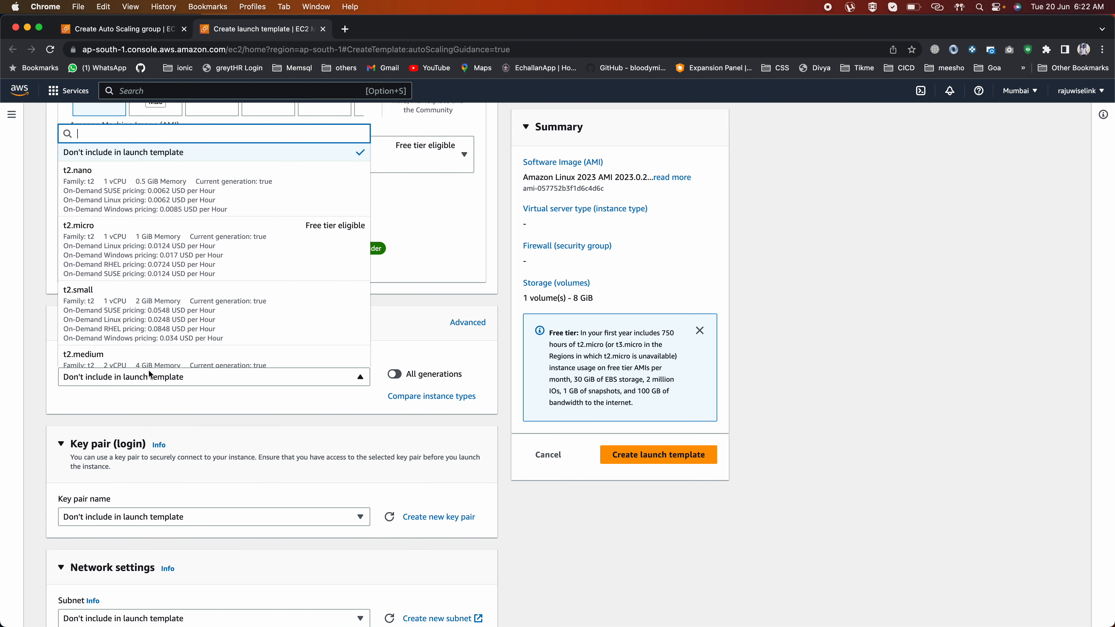
{"action": "left_click", "coordinate": [166, 239]}
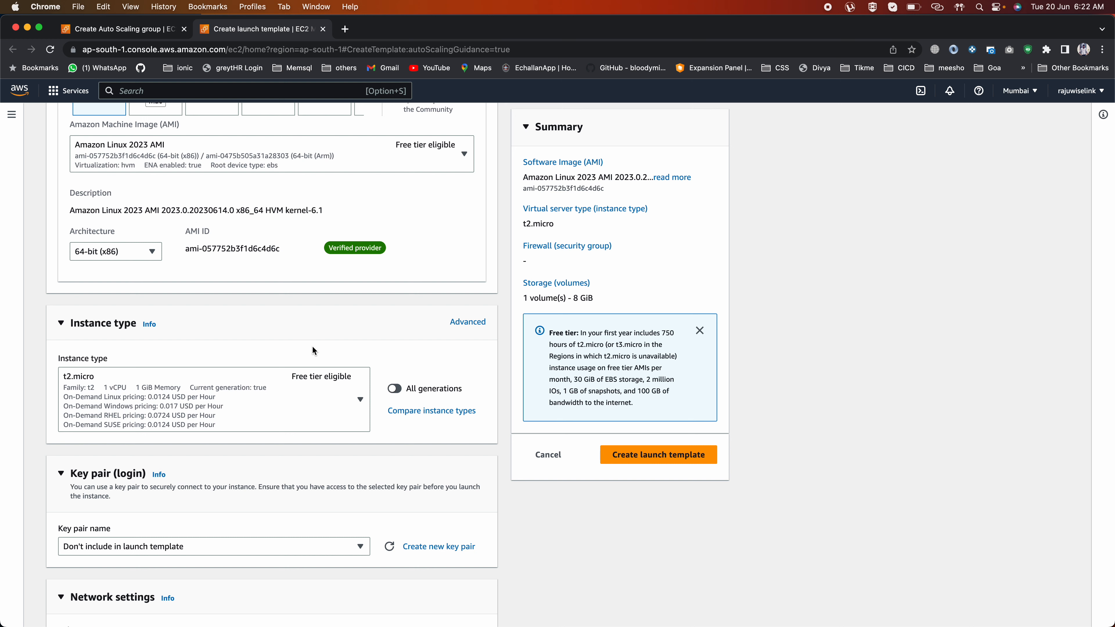
Step: Select My Ec2 Key as the launch template's login key pair
{"action": "scroll", "coordinate": [313, 350], "scroll_direction": "down", "scroll_amount": 10}
{"action": "left_click", "coordinate": [200, 322]}
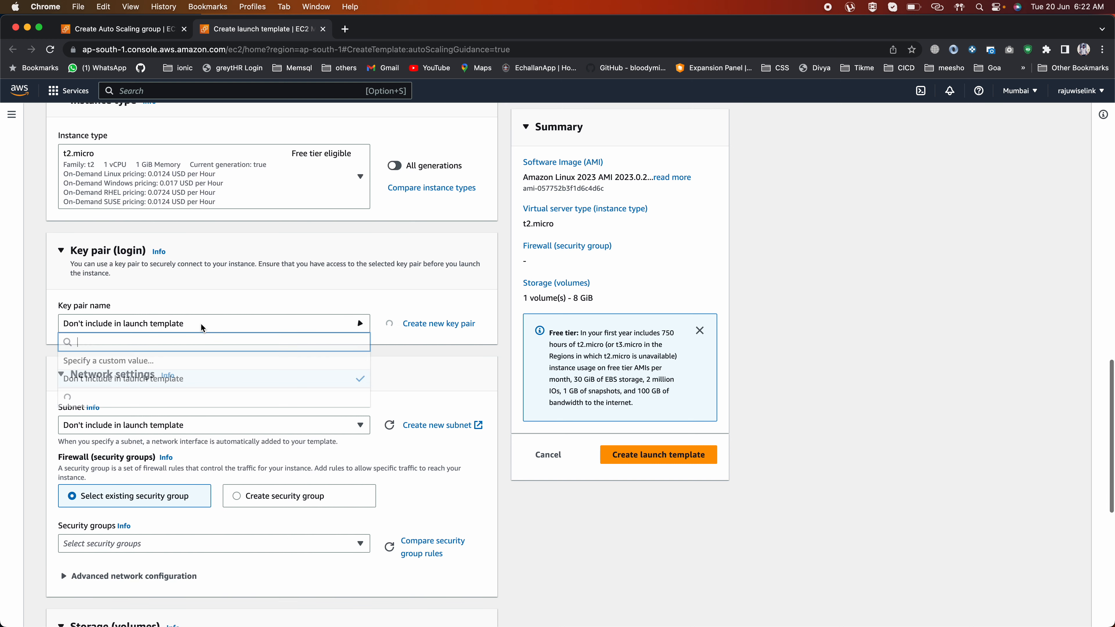
{"action": "left_click", "coordinate": [102, 392]}
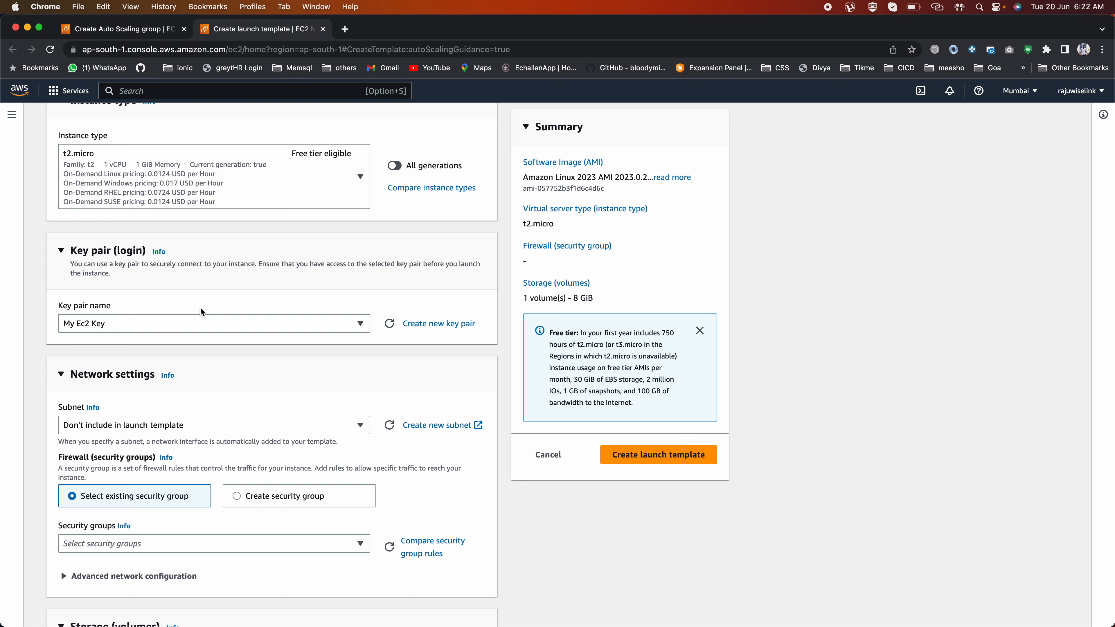
Step: Assign the existing security group launch-wizard-1 to the launch template in the network settings
{"action": "scroll", "coordinate": [200, 309], "scroll_direction": "down", "scroll_amount": 5}
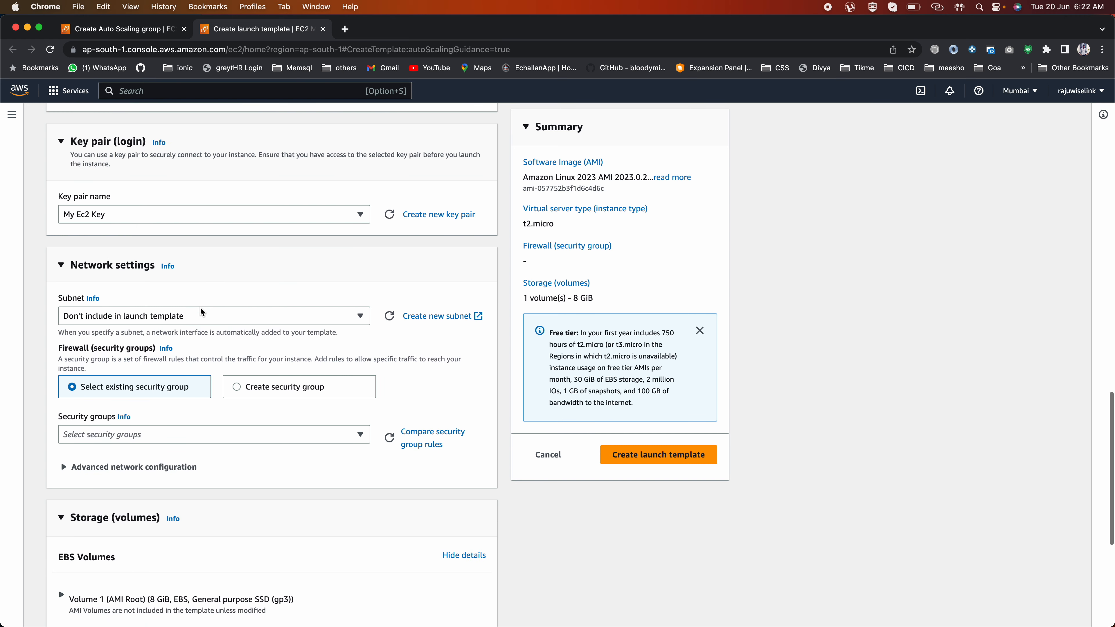
{"action": "scroll", "coordinate": [183, 334], "scroll_direction": "up", "scroll_amount": 10}
{"action": "scroll", "coordinate": [184, 334], "scroll_direction": "up", "scroll_amount": 5}
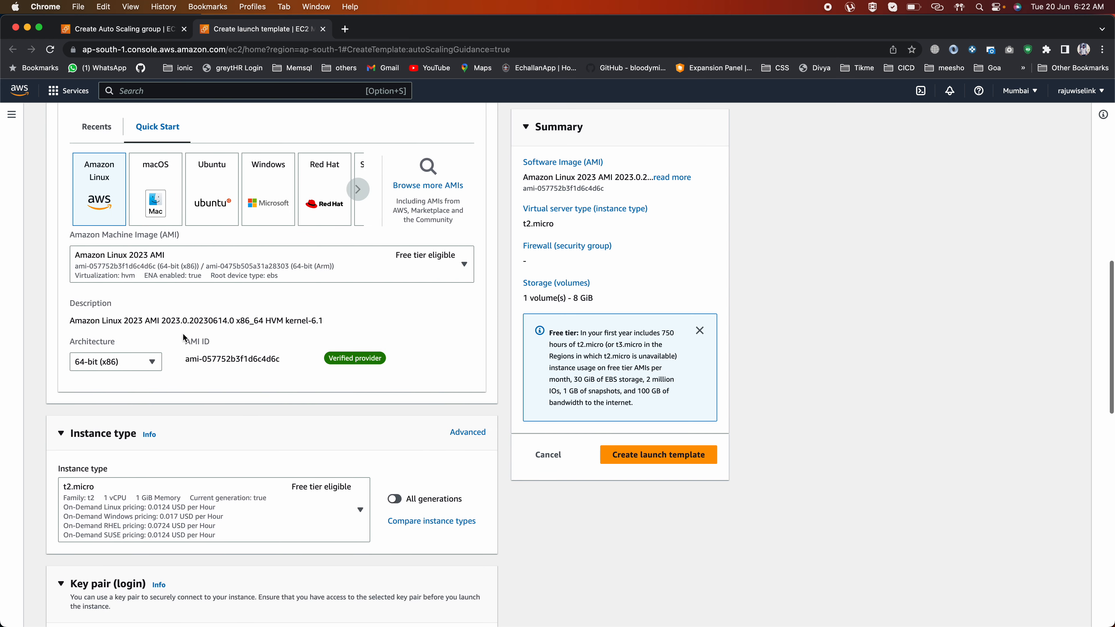
{"action": "scroll", "coordinate": [184, 334], "scroll_direction": "down", "scroll_amount": 15}
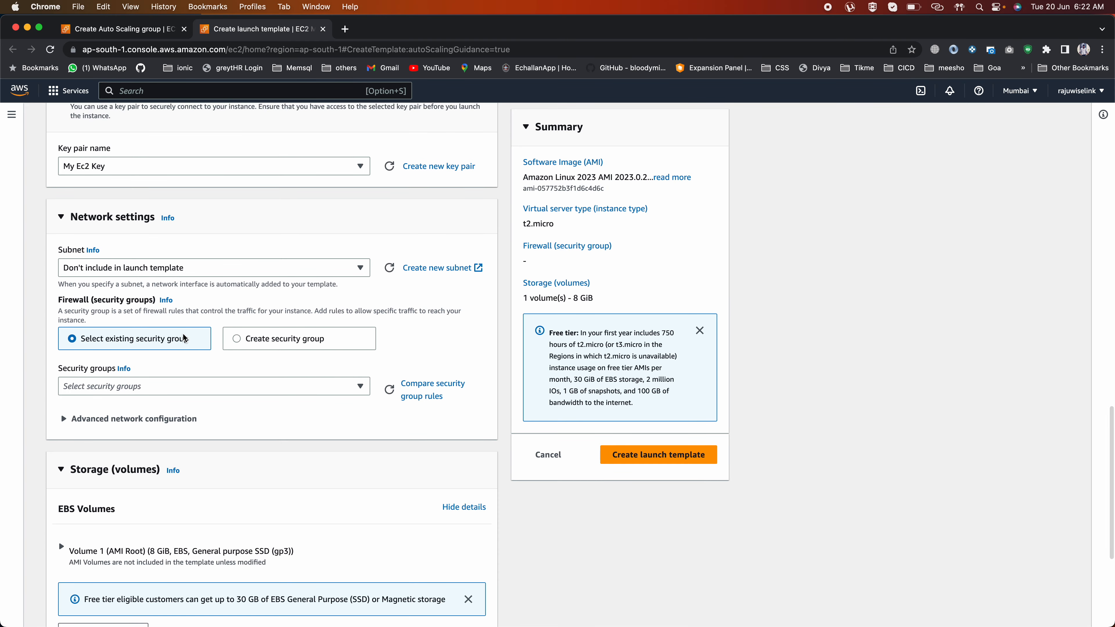
{"action": "scroll", "coordinate": [184, 337], "scroll_direction": "down", "scroll_amount": 1}
{"action": "left_click", "coordinate": [131, 372]}
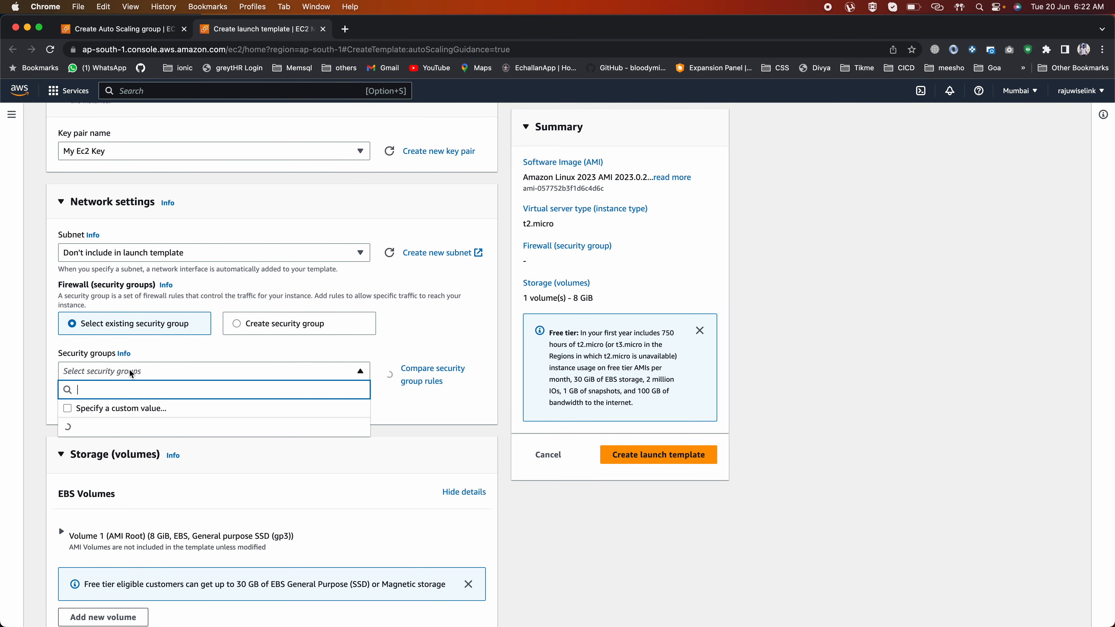
{"action": "left_click", "coordinate": [109, 436]}
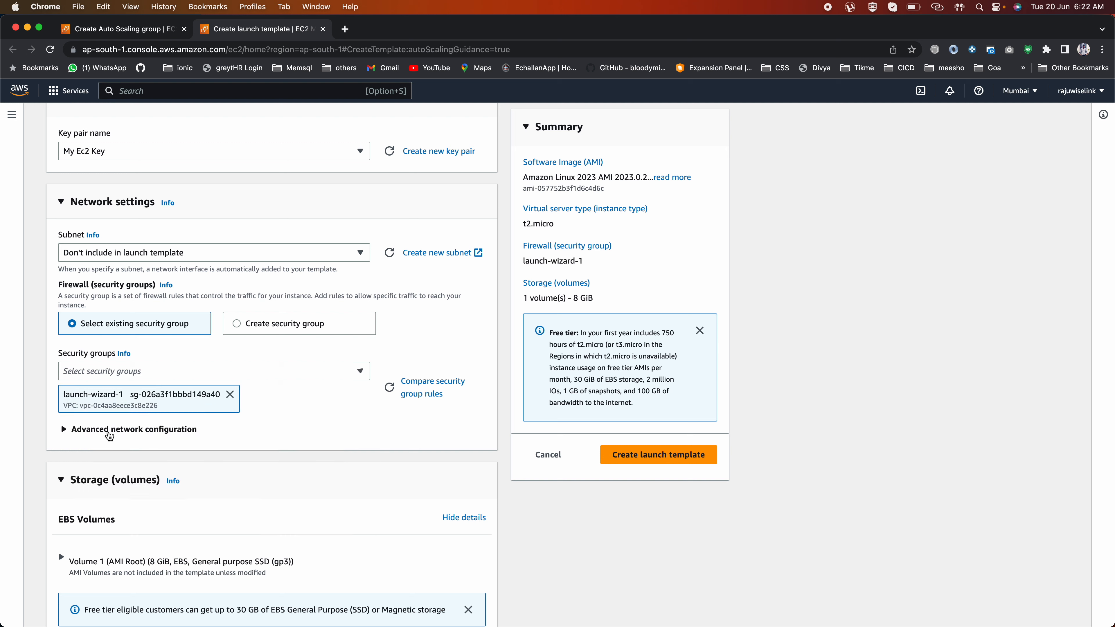
Step: Expand the launch template's advanced details and place the cursor in the empty User data field
{"action": "scroll", "coordinate": [380, 401], "scroll_direction": "down", "scroll_amount": 5}
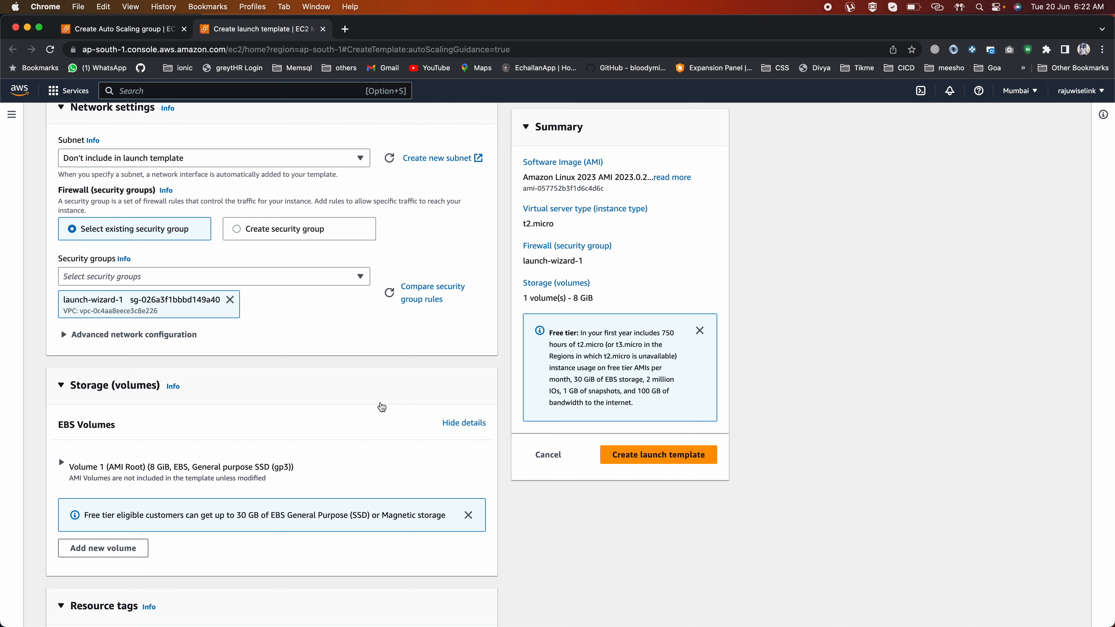
{"action": "scroll", "coordinate": [381, 407], "scroll_direction": "down", "scroll_amount": 5}
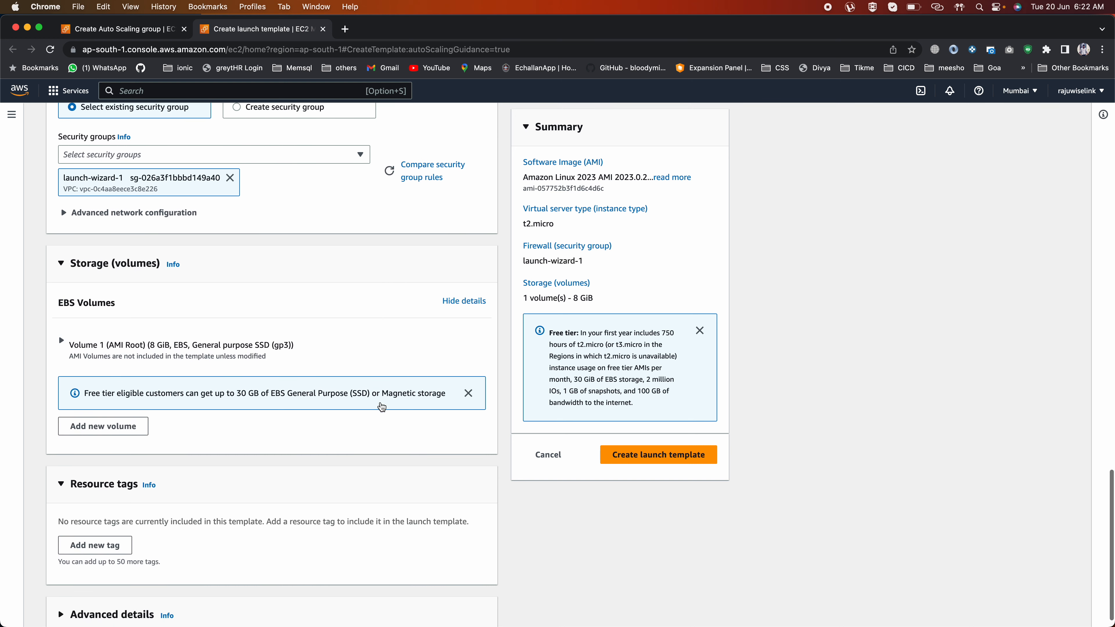
{"action": "scroll", "coordinate": [161, 338], "scroll_direction": "down", "scroll_amount": 1}
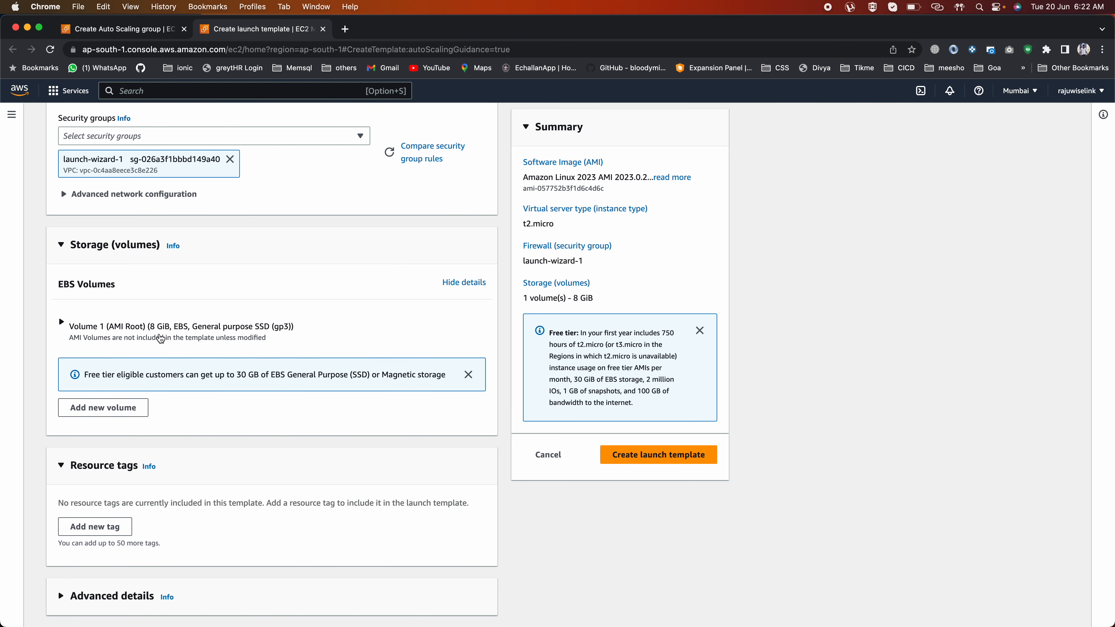
{"action": "left_click", "coordinate": [94, 606]}
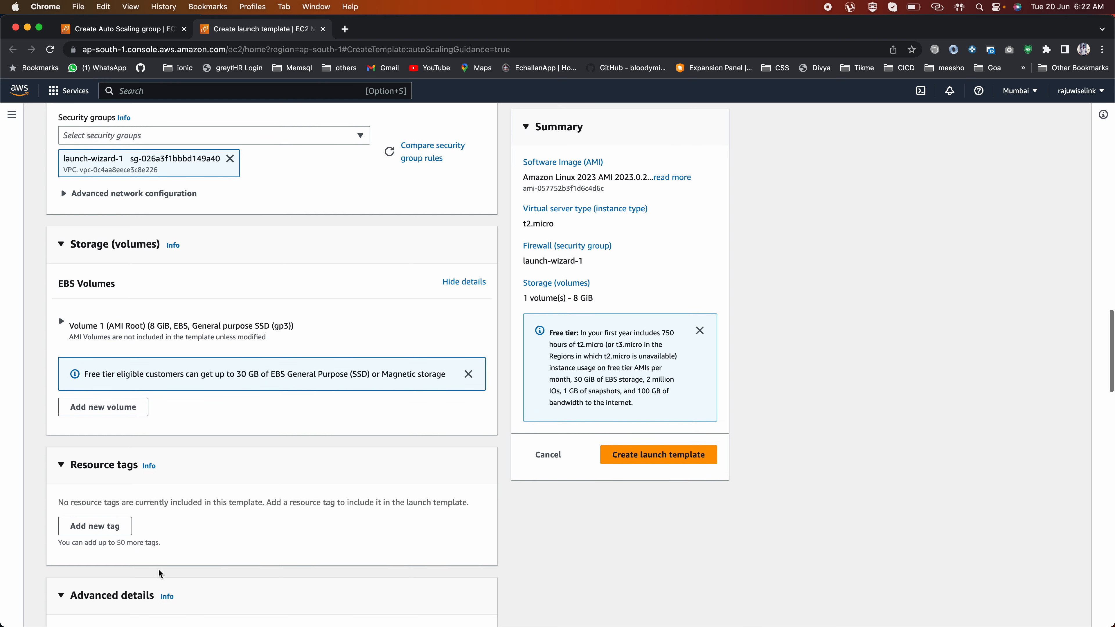
{"action": "scroll", "coordinate": [158, 570], "scroll_direction": "down", "scroll_amount": 20}
{"action": "scroll", "coordinate": [159, 570], "scroll_direction": "down", "scroll_amount": 15}
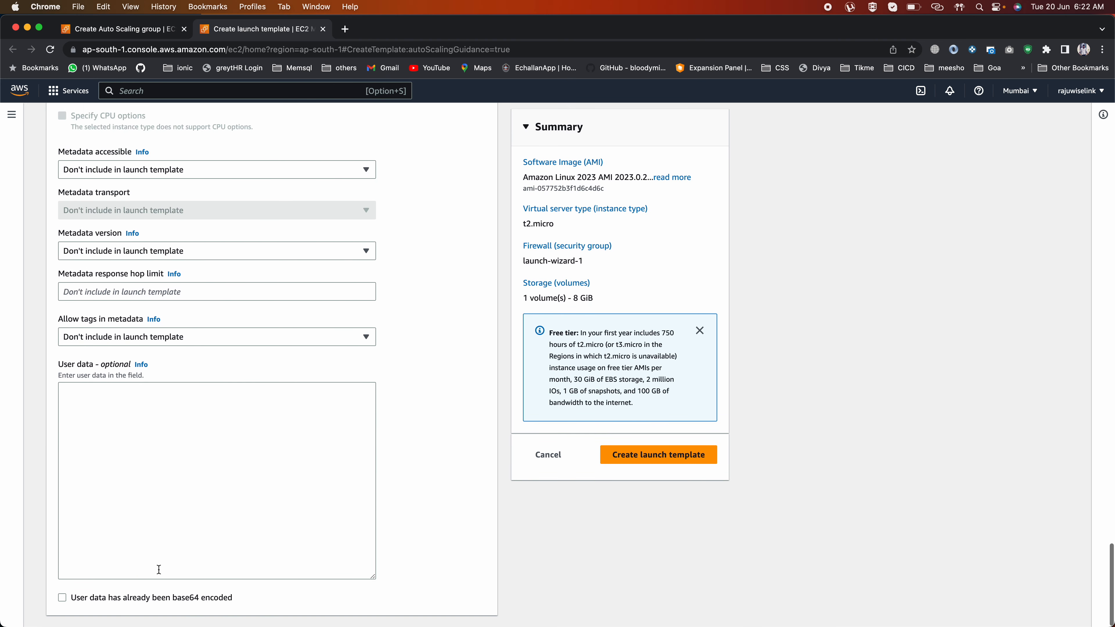
{"action": "left_click", "coordinate": [92, 456]}
Step: Switch to PowerPoint and copy the whole httpd bash script from the comment on slide 71, CloudWatch Alarms & Scaling
{"action": "key", "text": "super+Tab"}
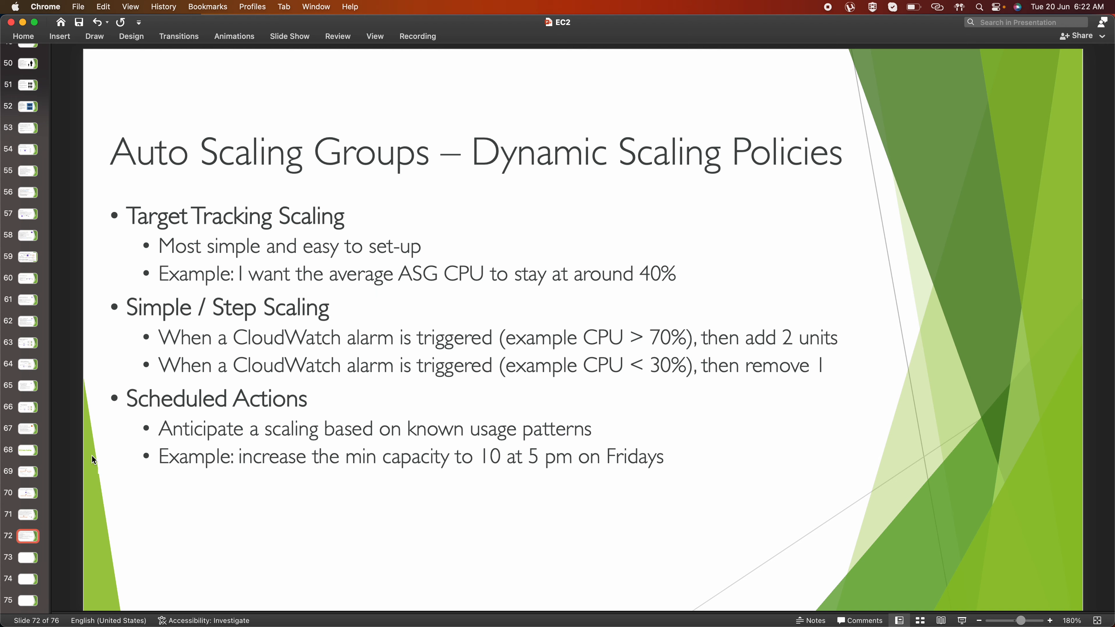
{"action": "left_click", "coordinate": [29, 518]}
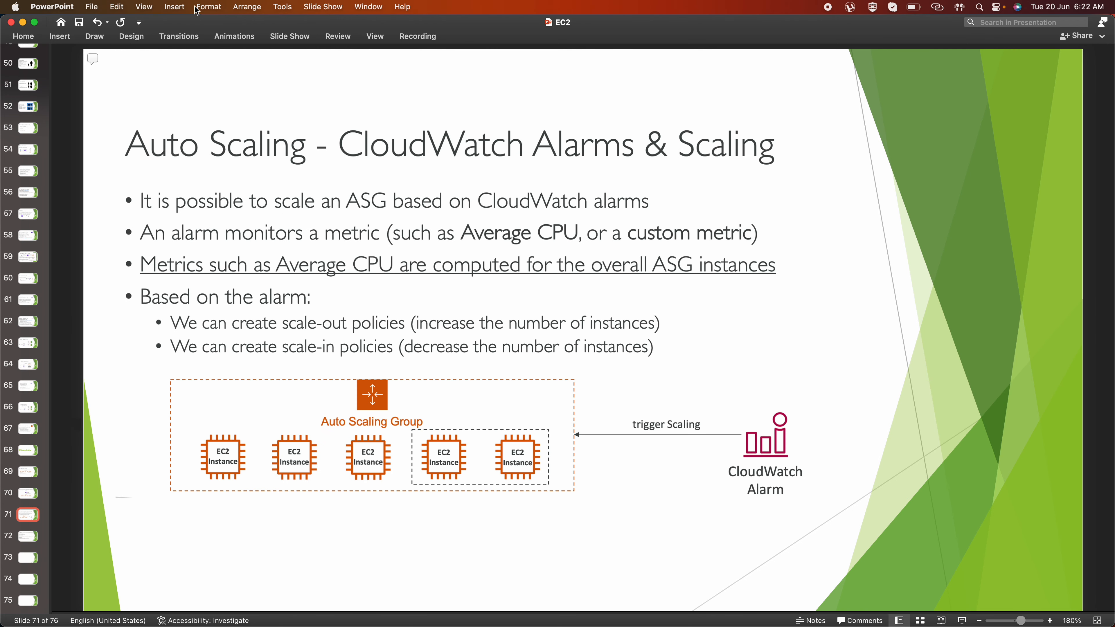
{"action": "left_click", "coordinate": [92, 60]}
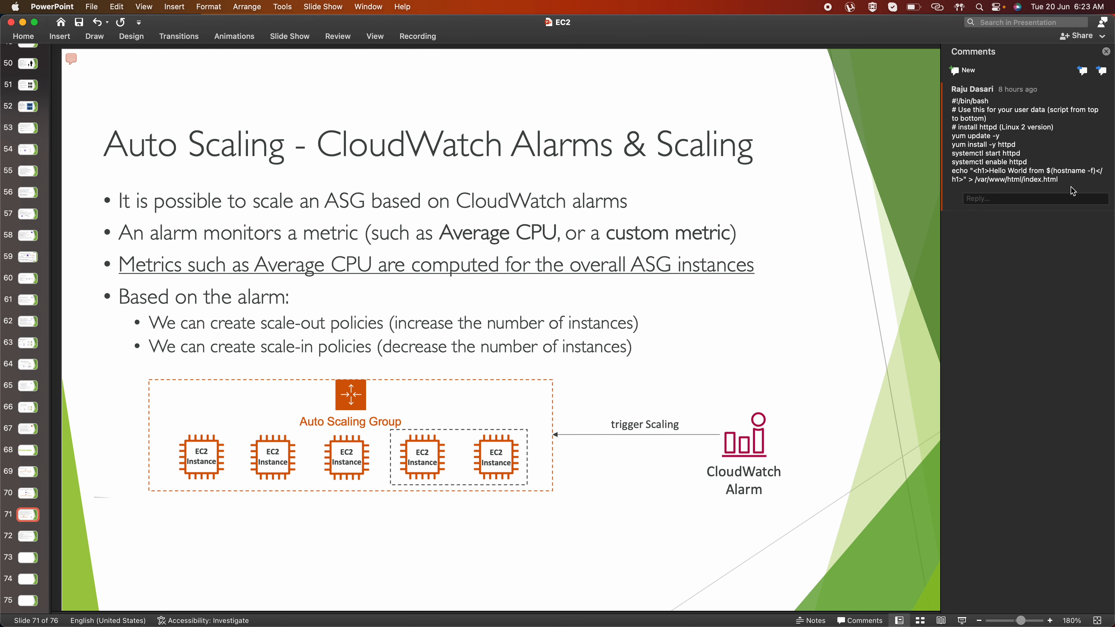
{"action": "left_click", "coordinate": [1067, 178]}
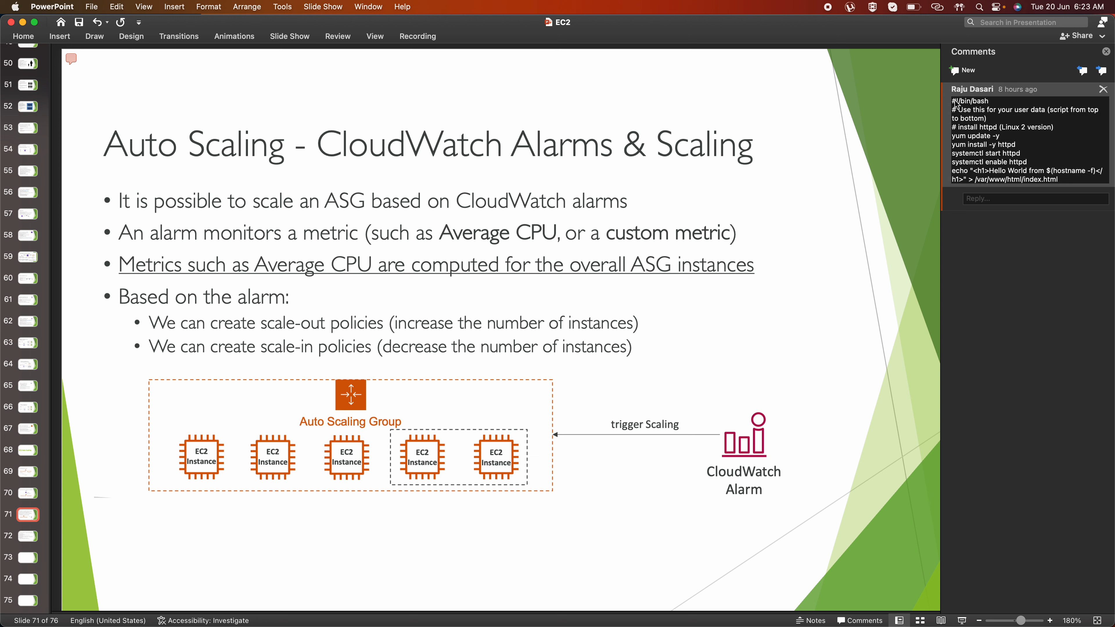
{"action": "left_click", "coordinate": [1062, 179]}
{"action": "triple_click", "coordinate": [1062, 178]}
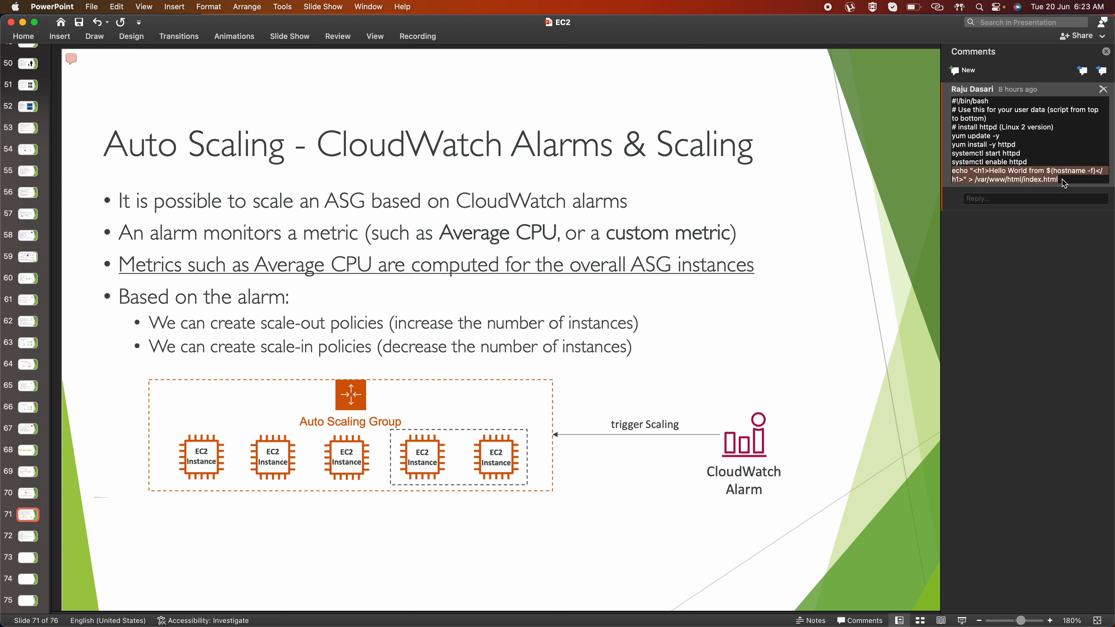
{"action": "left_click_drag", "start_coordinate": [953, 101], "coordinate": [1058, 178]}
{"action": "key", "text": "super+c"}
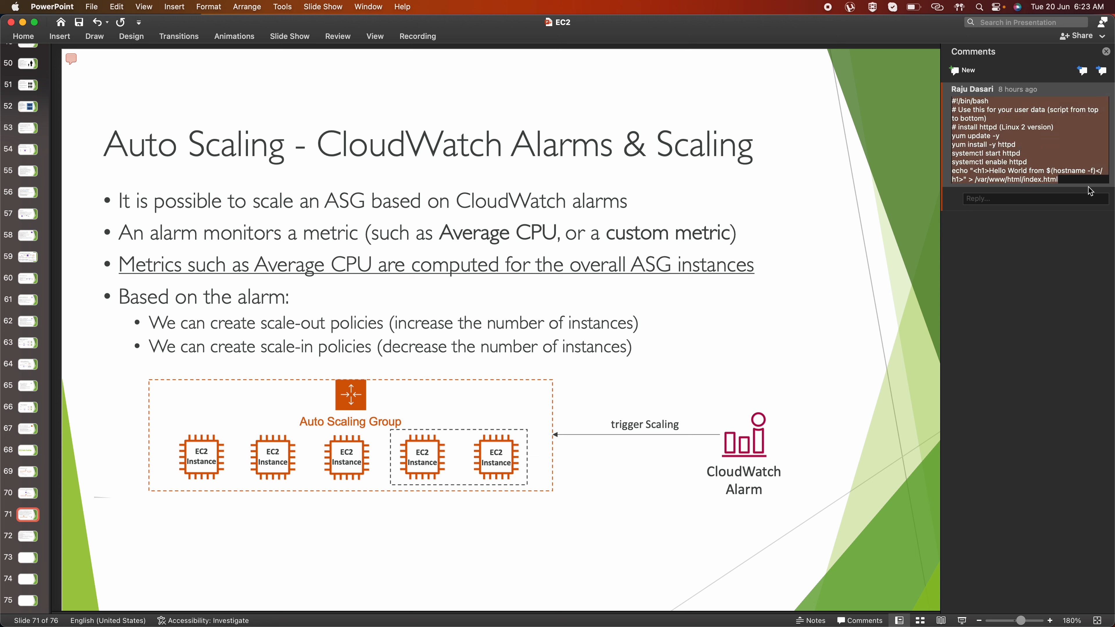
Step: Return to Chrome, paste the copied bash script as the template's user data, and review its httpd and index.html lines
{"action": "key", "text": "super+Tab"}
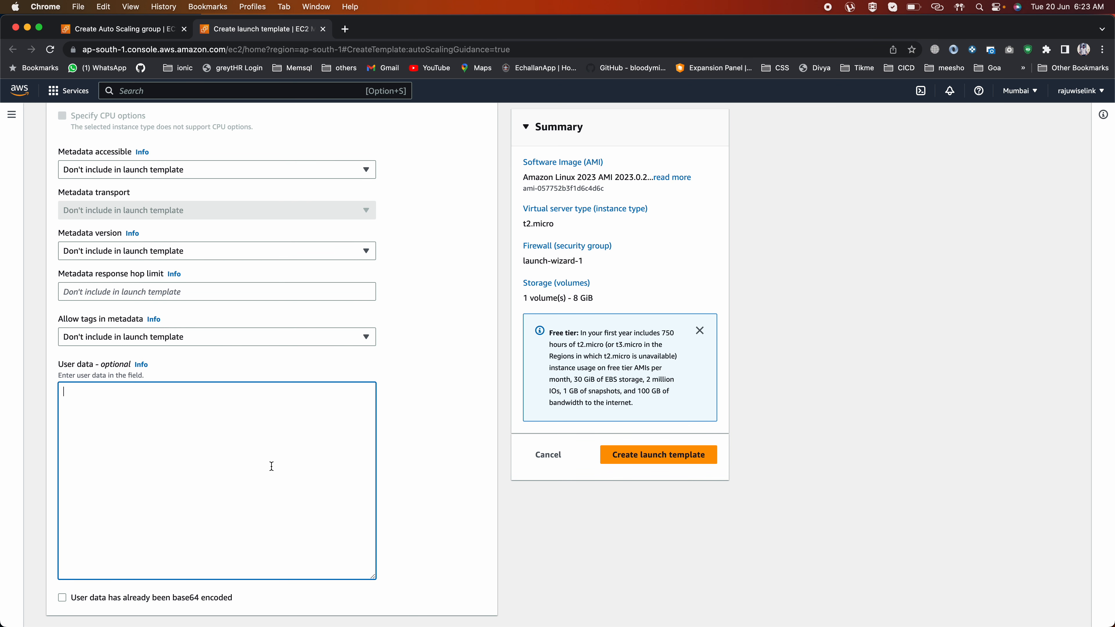
{"action": "key", "text": "super+v"}
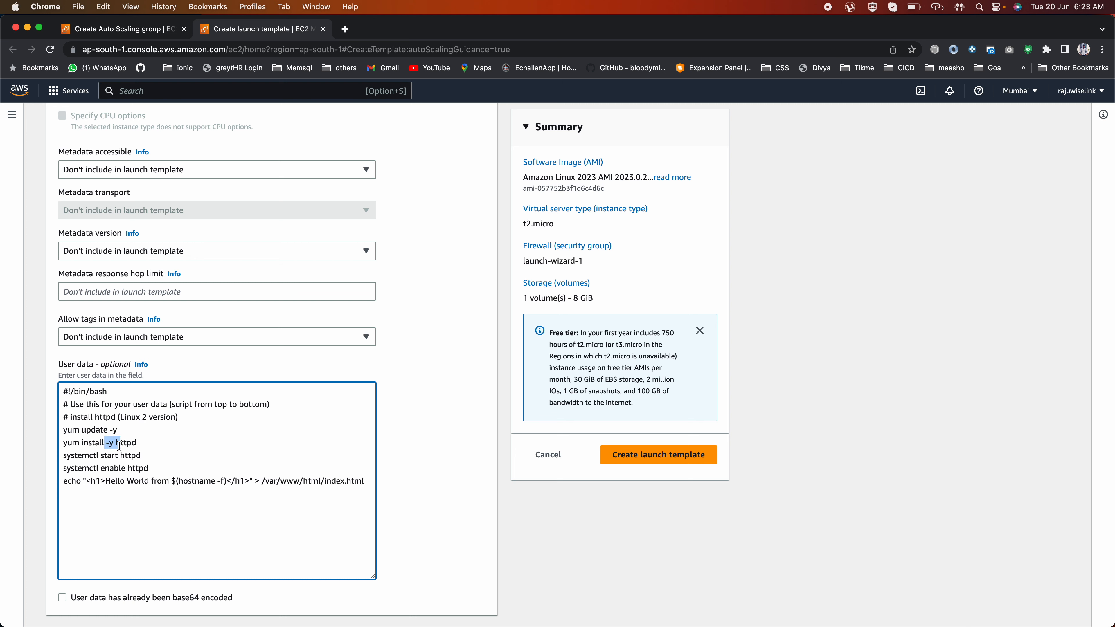
{"action": "left_click", "coordinate": [144, 445]}
{"action": "left_click_drag", "start_coordinate": [143, 445], "coordinate": [59, 445]}
{"action": "left_click_drag", "start_coordinate": [140, 457], "coordinate": [372, 479]}
{"action": "left_click", "coordinate": [262, 481]}
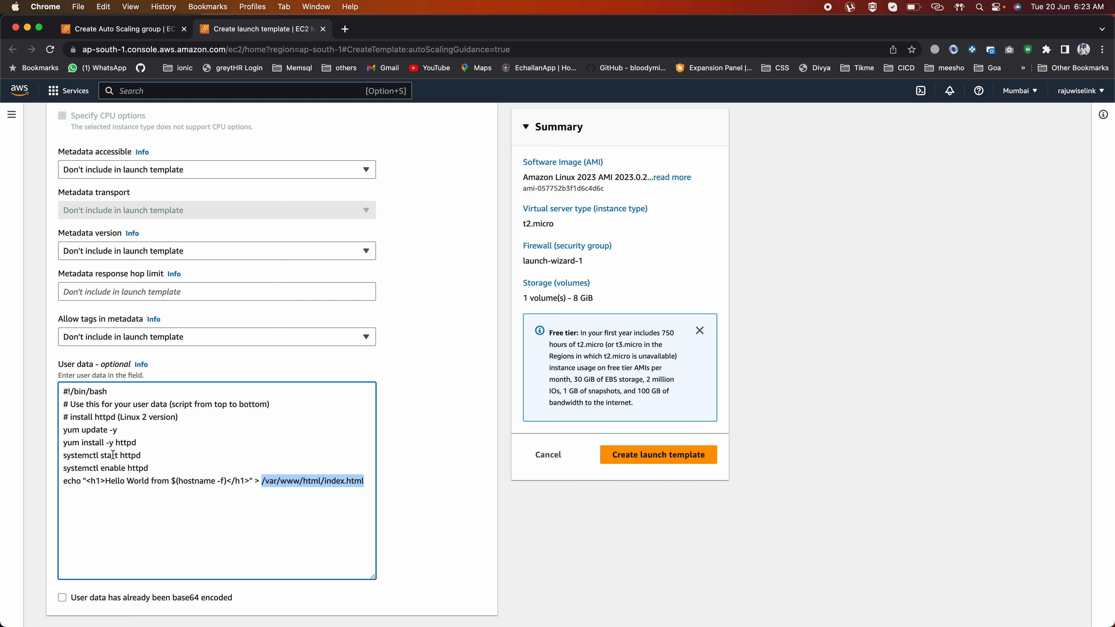
{"action": "left_click_drag", "start_coordinate": [105, 481], "coordinate": [244, 478]}
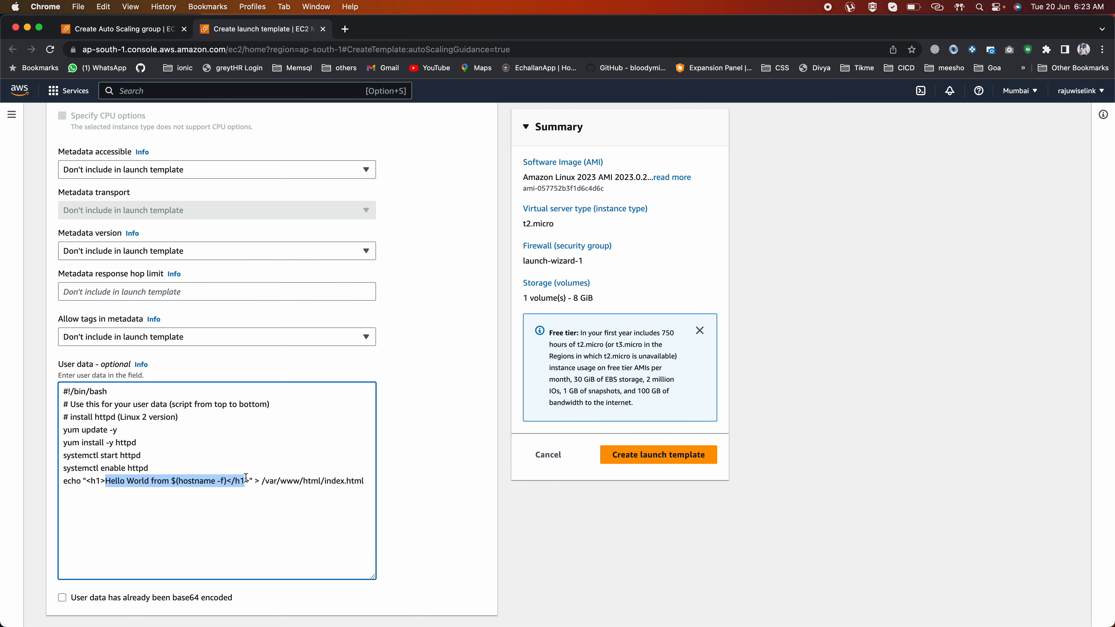
Step: Look over the remaining template settings and create the launch template My-demo-Asg-Temp
{"action": "scroll", "coordinate": [379, 261], "scroll_direction": "up", "scroll_amount": 15}
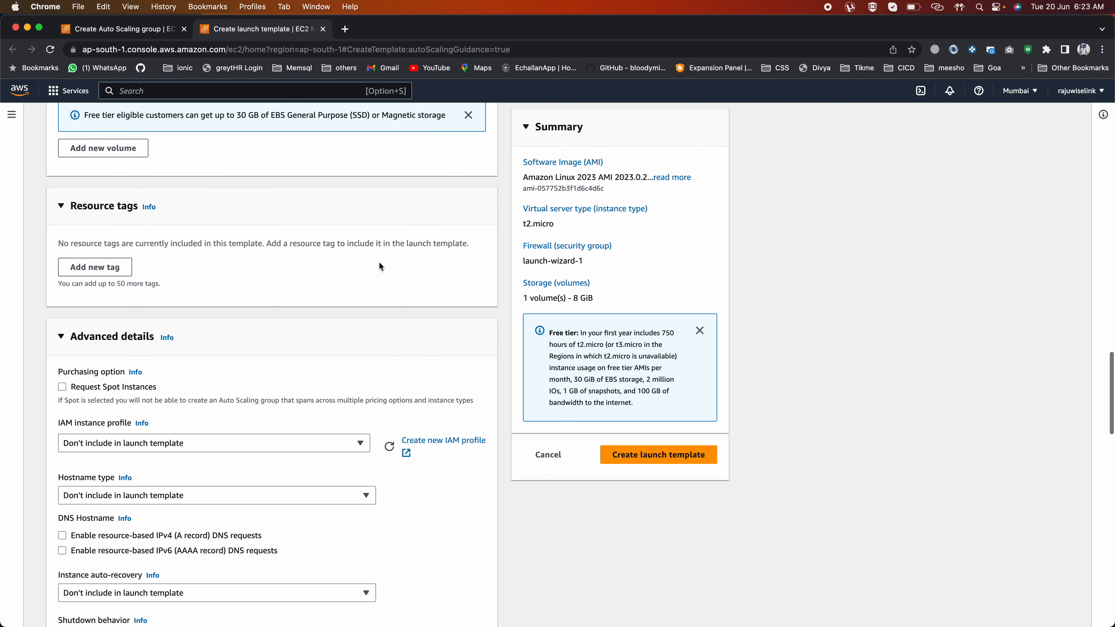
{"action": "scroll", "coordinate": [378, 261], "scroll_direction": "up", "scroll_amount": 10}
{"action": "scroll", "coordinate": [379, 262], "scroll_direction": "down", "scroll_amount": 10}
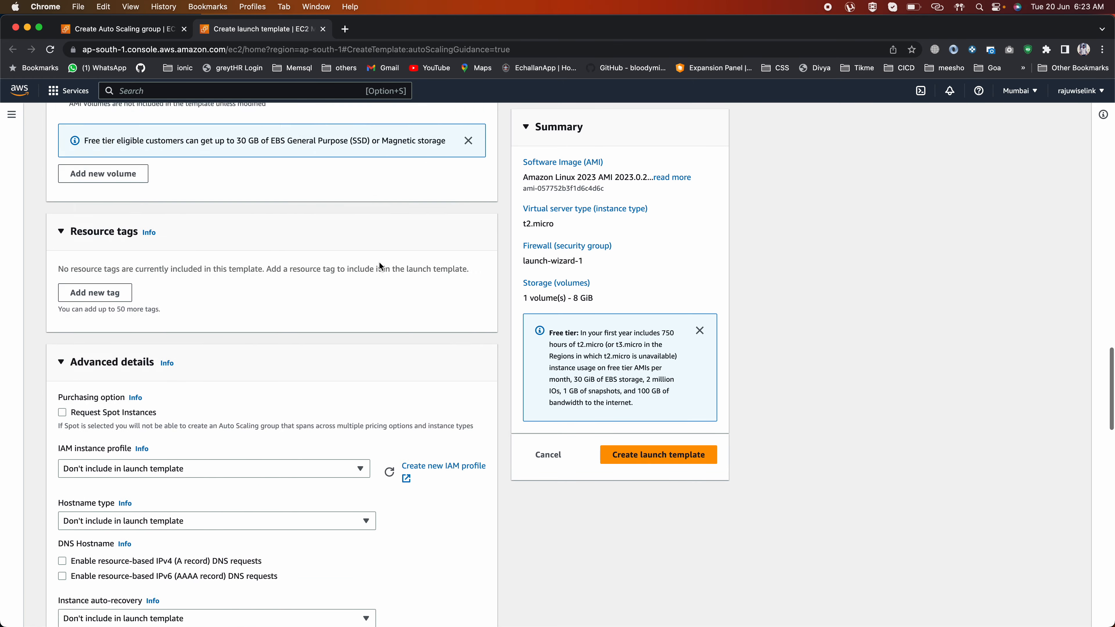
{"action": "scroll", "coordinate": [379, 262], "scroll_direction": "down", "scroll_amount": 10}
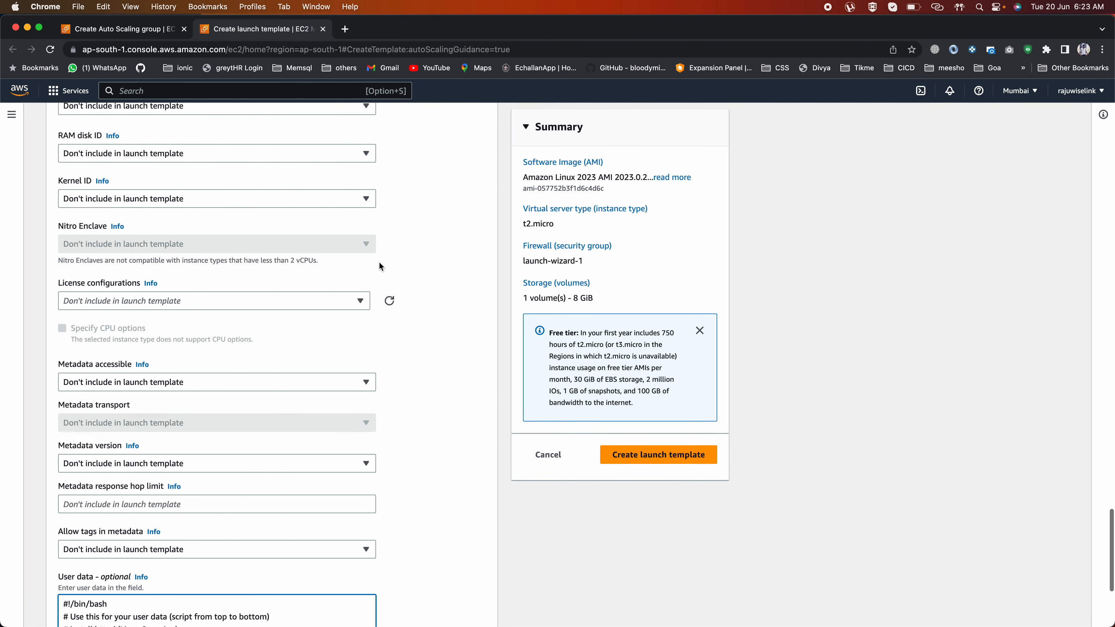
{"action": "left_click", "coordinate": [654, 456]}
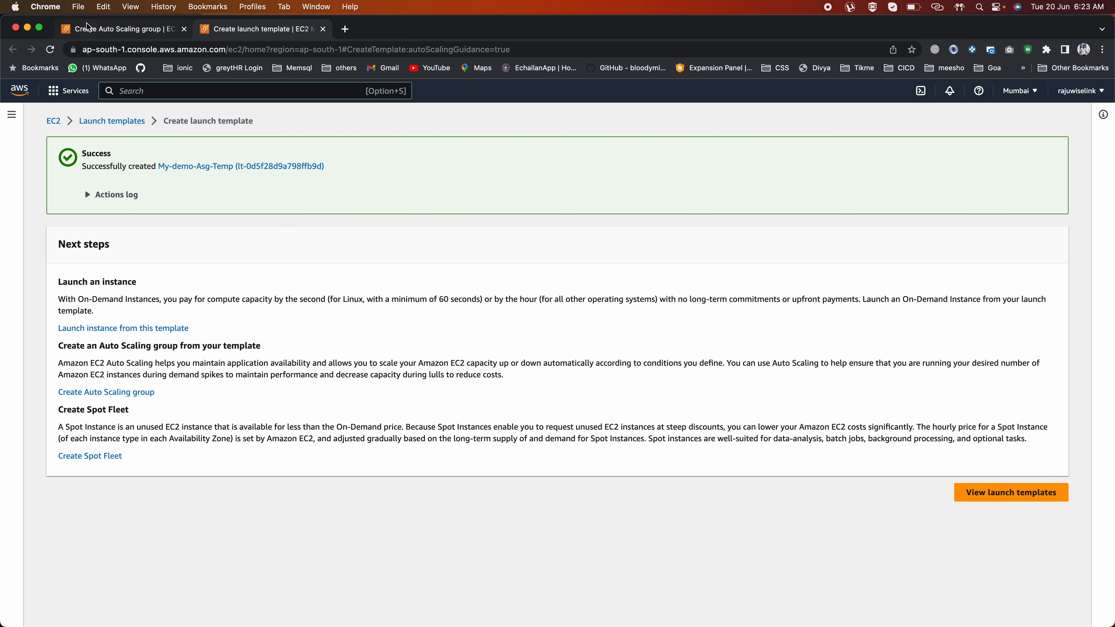
Step: Return to the Auto Scaling group setup, refresh the launch template list and select My-demo-Asg-Temp
{"action": "left_click", "coordinate": [95, 31]}
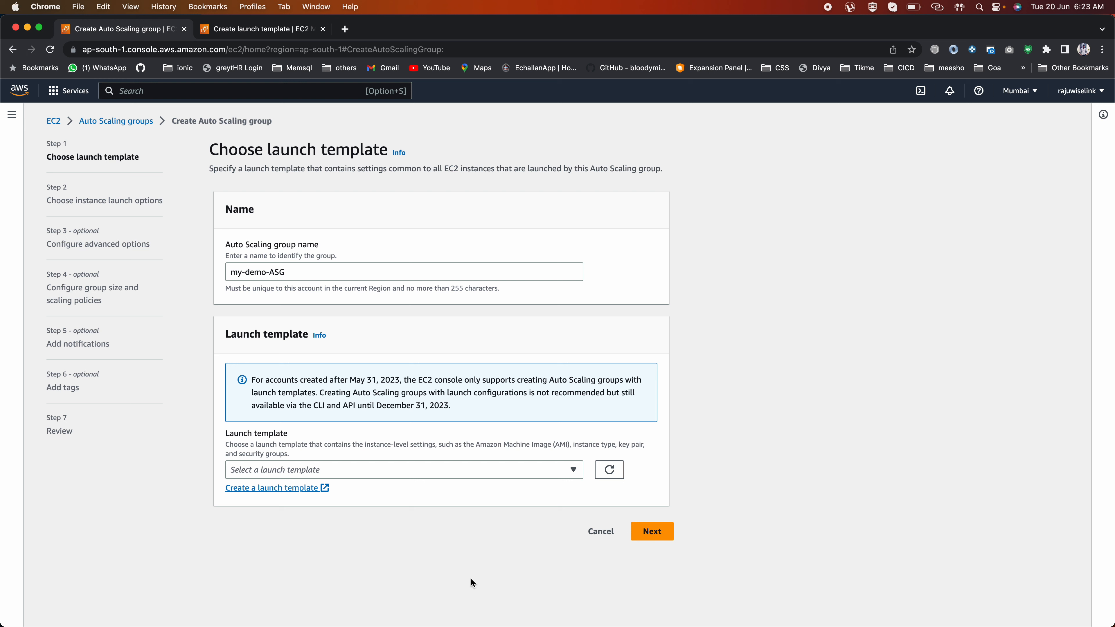
{"action": "left_click", "coordinate": [610, 471]}
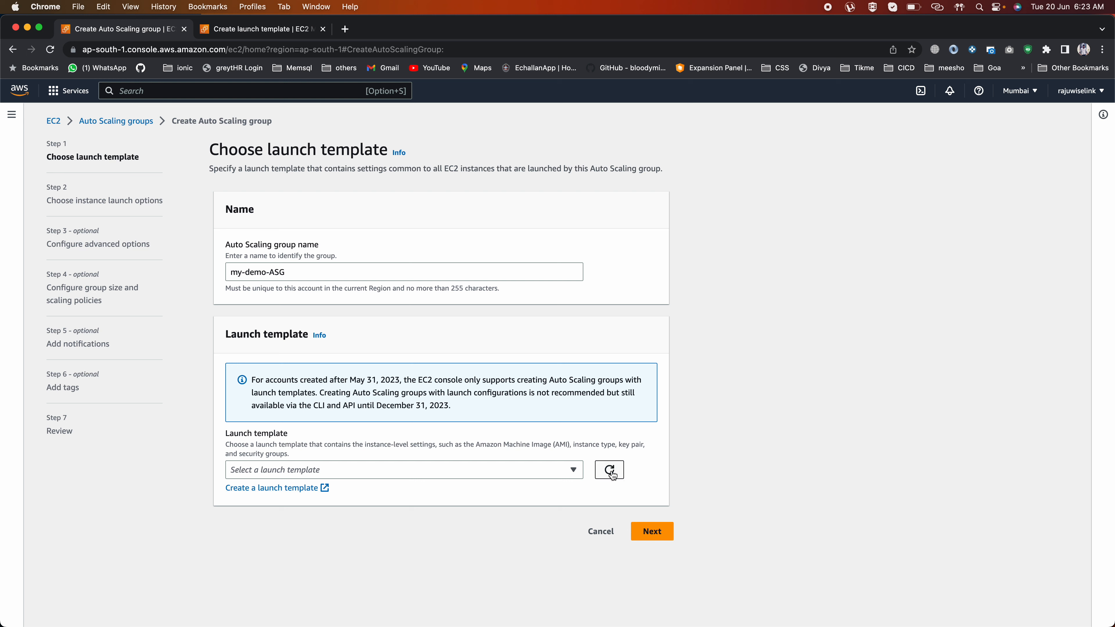
{"action": "left_click", "coordinate": [299, 469]}
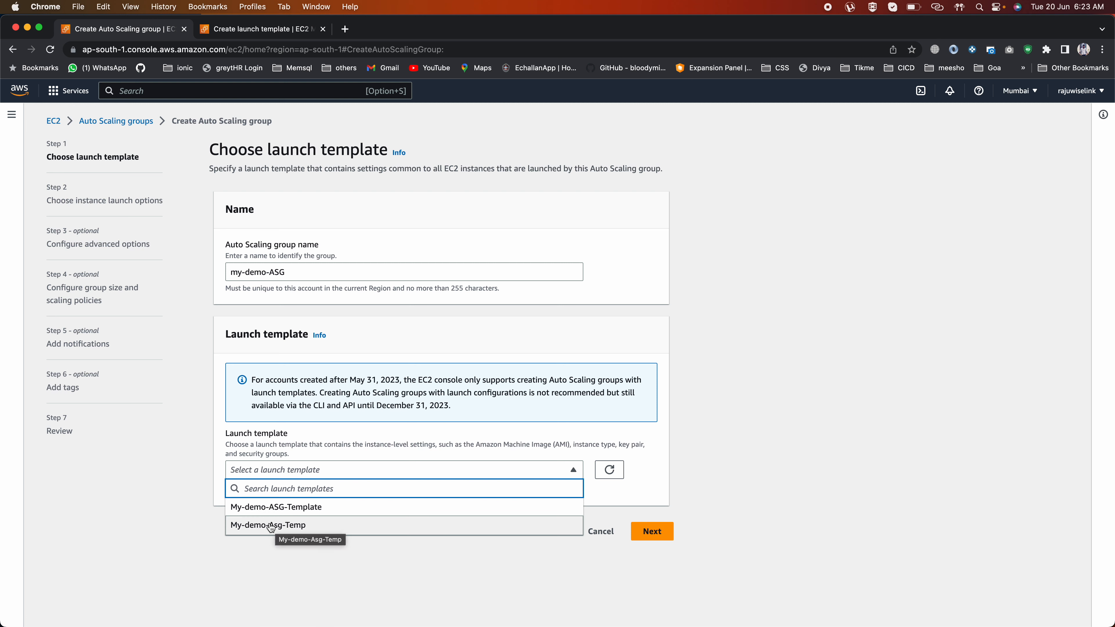
{"action": "left_click", "coordinate": [293, 526]}
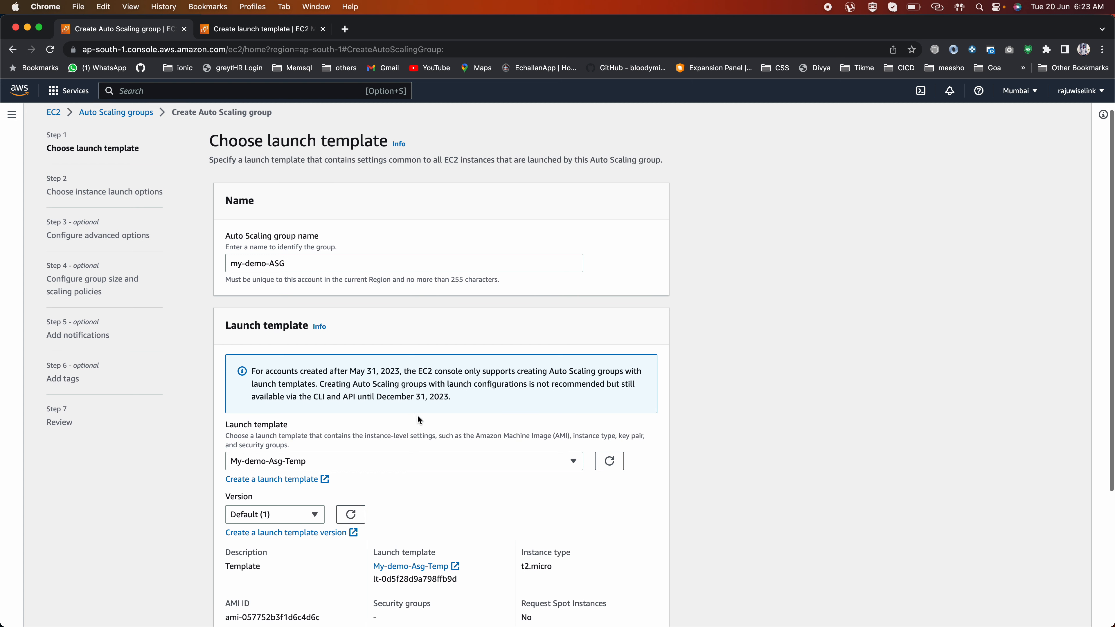
Step: Review the selected launch template's details and continue to the instance launch options
{"action": "scroll", "coordinate": [417, 415], "scroll_direction": "down", "scroll_amount": 5}
{"action": "scroll", "coordinate": [291, 148], "scroll_direction": "up", "scroll_amount": 5}
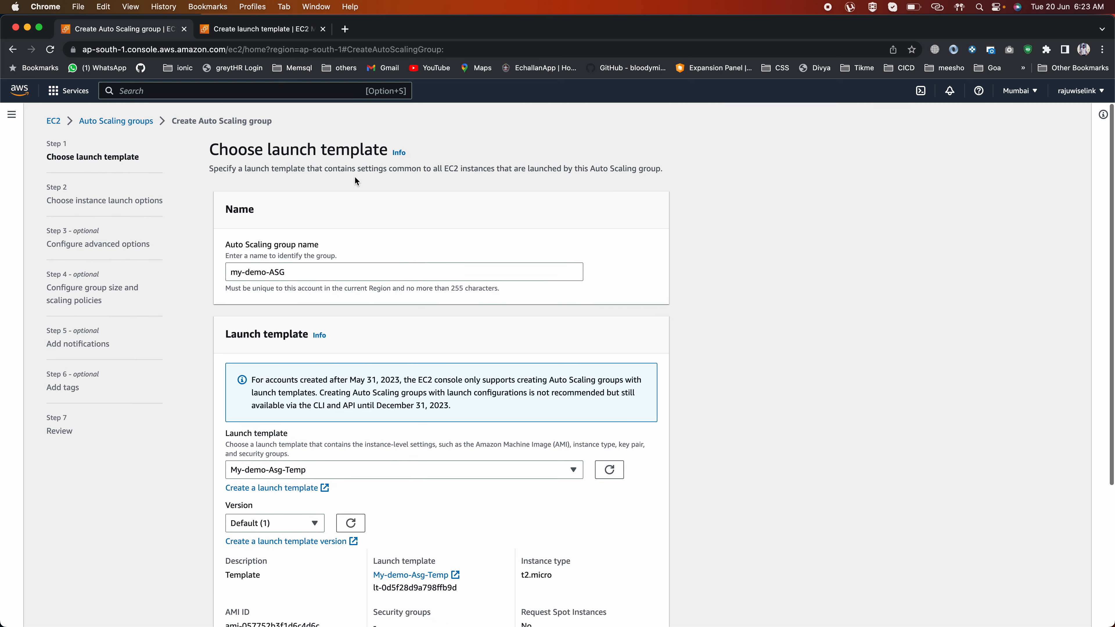
{"action": "left_click_drag", "start_coordinate": [253, 150], "coordinate": [350, 150]}
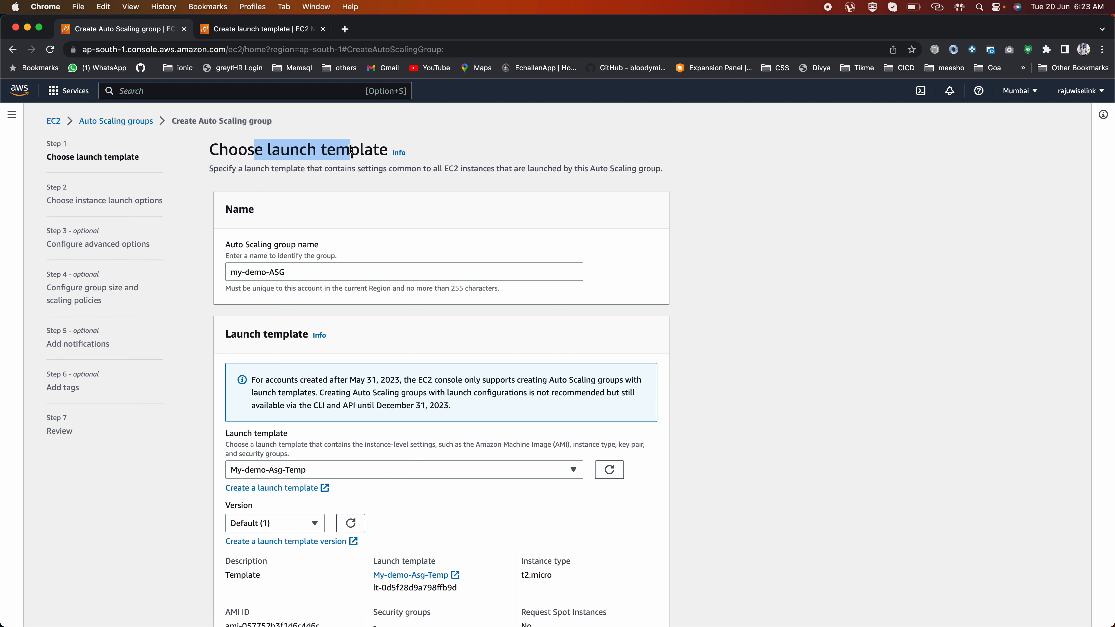
{"action": "scroll", "coordinate": [421, 331], "scroll_direction": "down", "scroll_amount": 5}
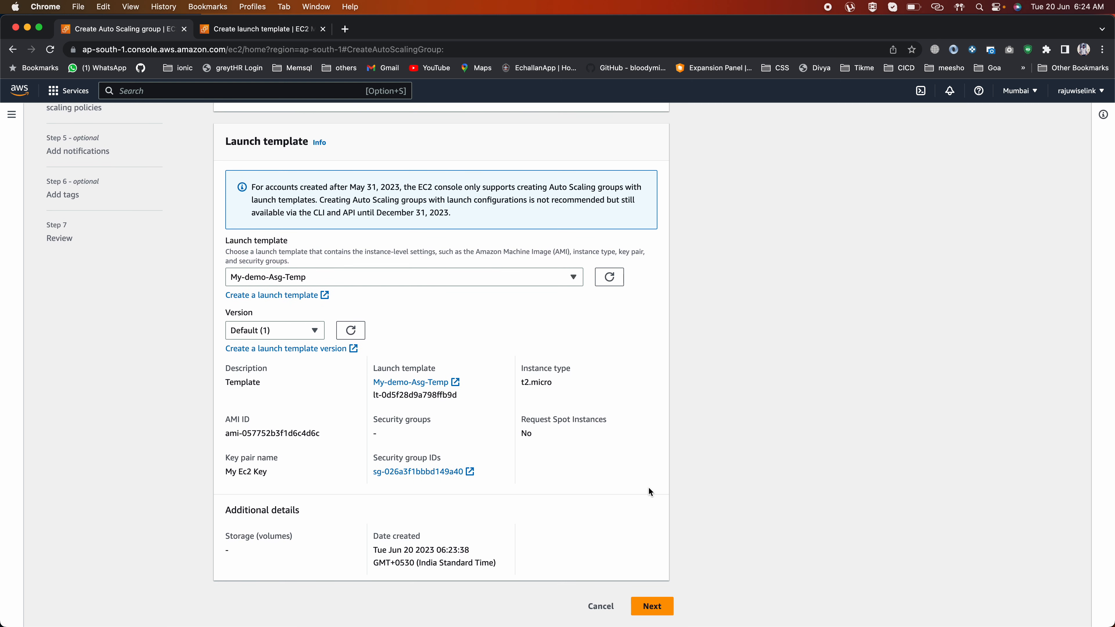
{"action": "left_click", "coordinate": [651, 606]}
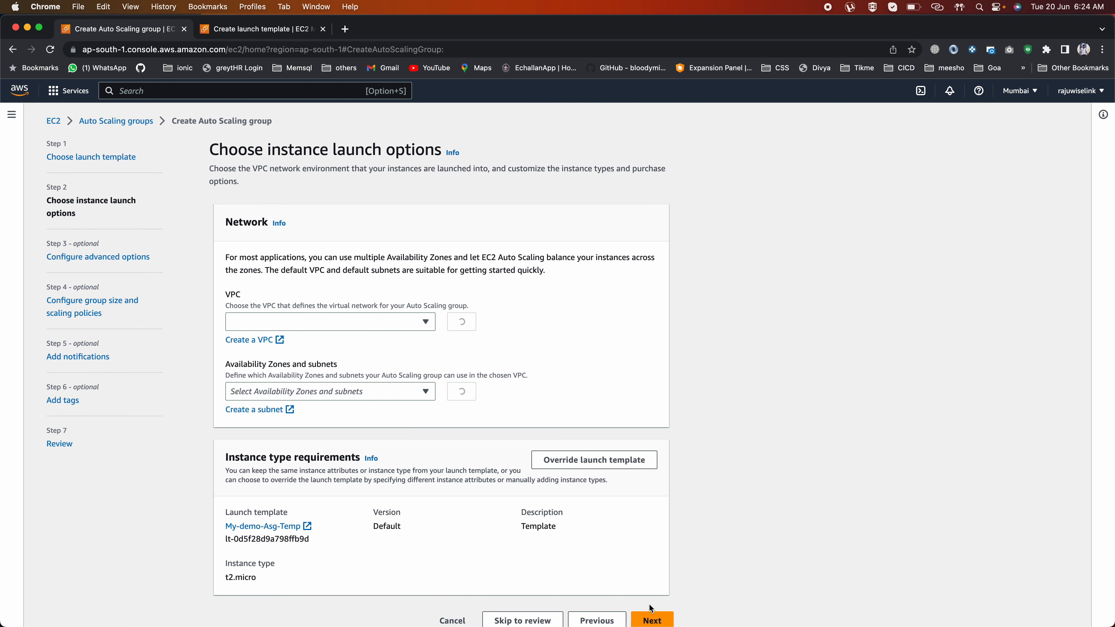
{"action": "scroll", "coordinate": [261, 302], "scroll_direction": "down", "scroll_amount": 1}
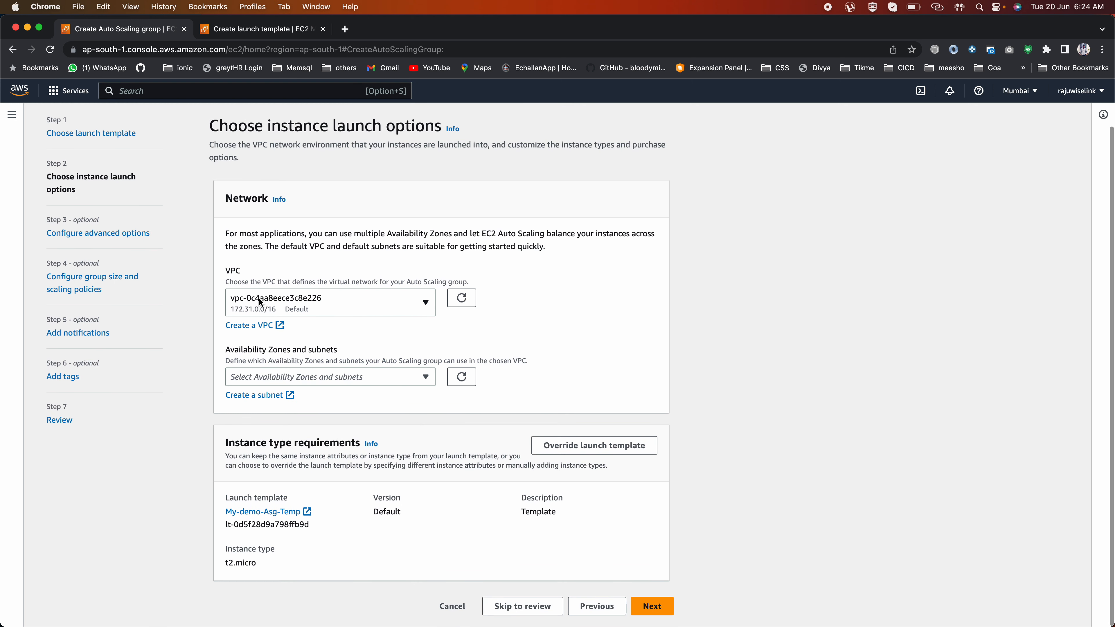
Step: Select the default subnets in ap-south-1a, ap-south-1b and ap-south-1c as the Auto Scaling group's Availability Zones
{"action": "left_click", "coordinate": [307, 377]}
{"action": "left_click", "coordinate": [235, 400]}
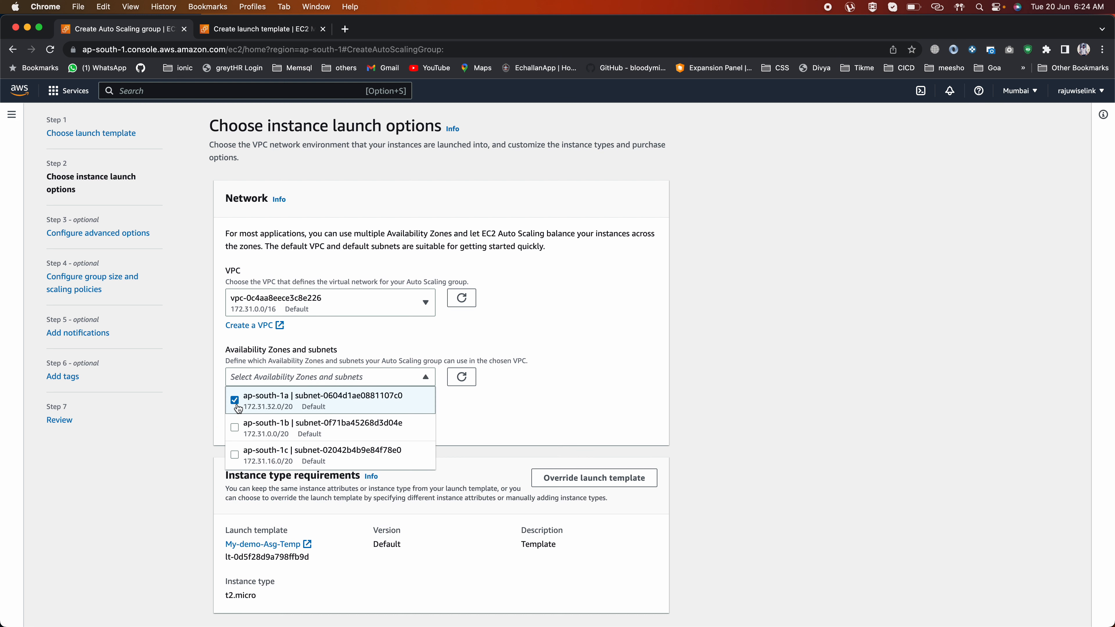
{"action": "left_click", "coordinate": [235, 428]}
{"action": "left_click", "coordinate": [234, 454]}
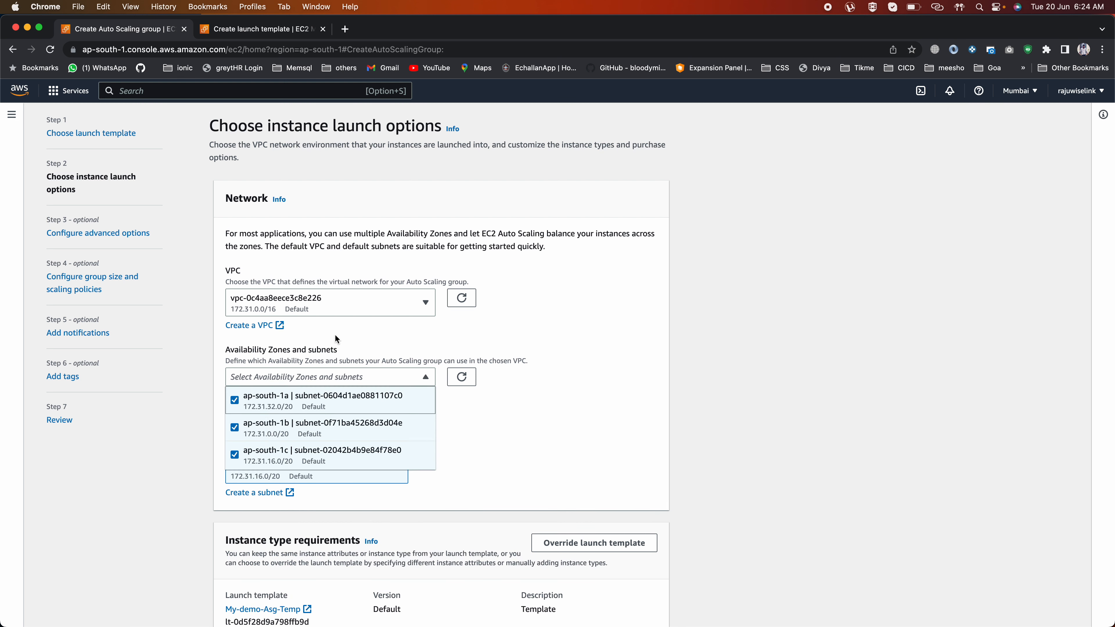
{"action": "left_click", "coordinate": [465, 413]}
Step: Review the launch template under the instance type requirements and continue to the advanced options
{"action": "scroll", "coordinate": [466, 413], "scroll_direction": "down", "scroll_amount": 2}
{"action": "scroll", "coordinate": [465, 413], "scroll_direction": "down", "scroll_amount": 1}
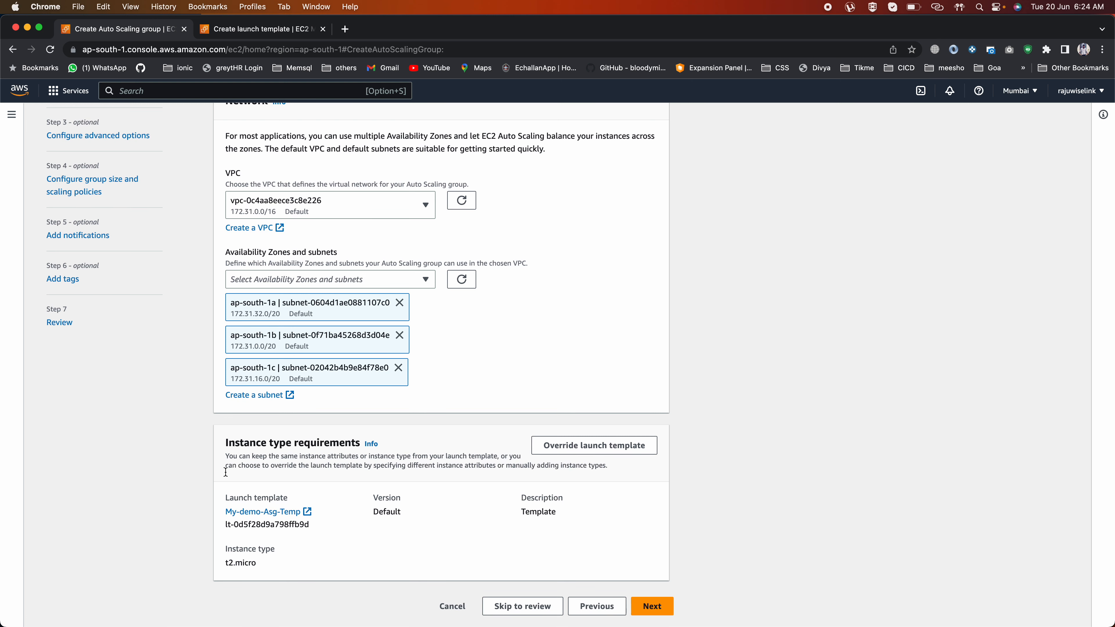
{"action": "left_click_drag", "start_coordinate": [218, 510], "coordinate": [331, 508]}
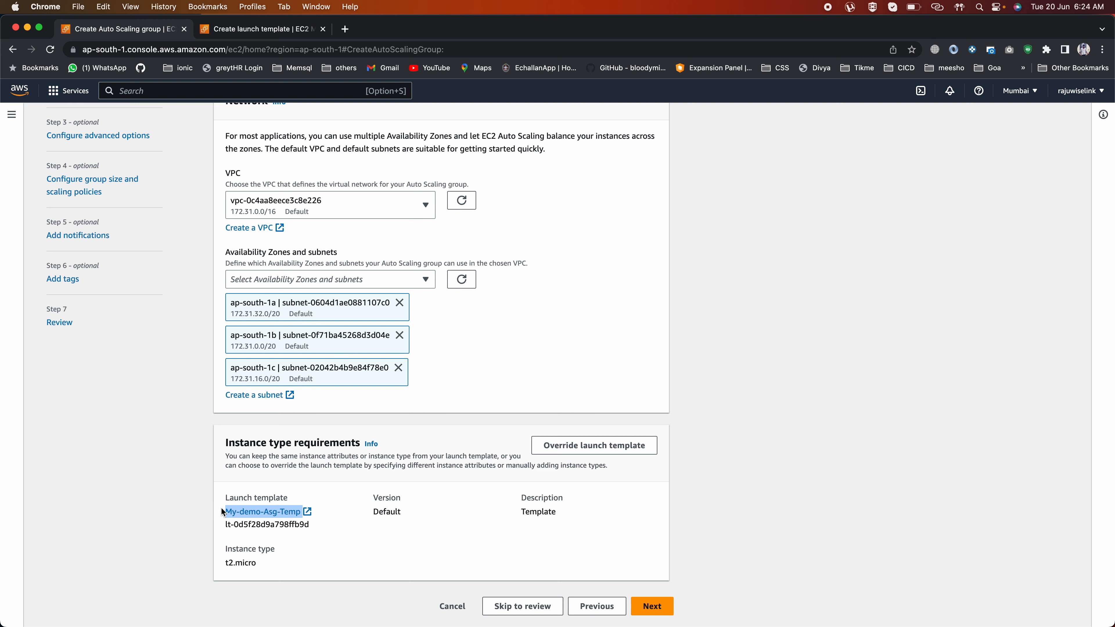
{"action": "left_click_drag", "start_coordinate": [225, 442], "coordinate": [317, 440]}
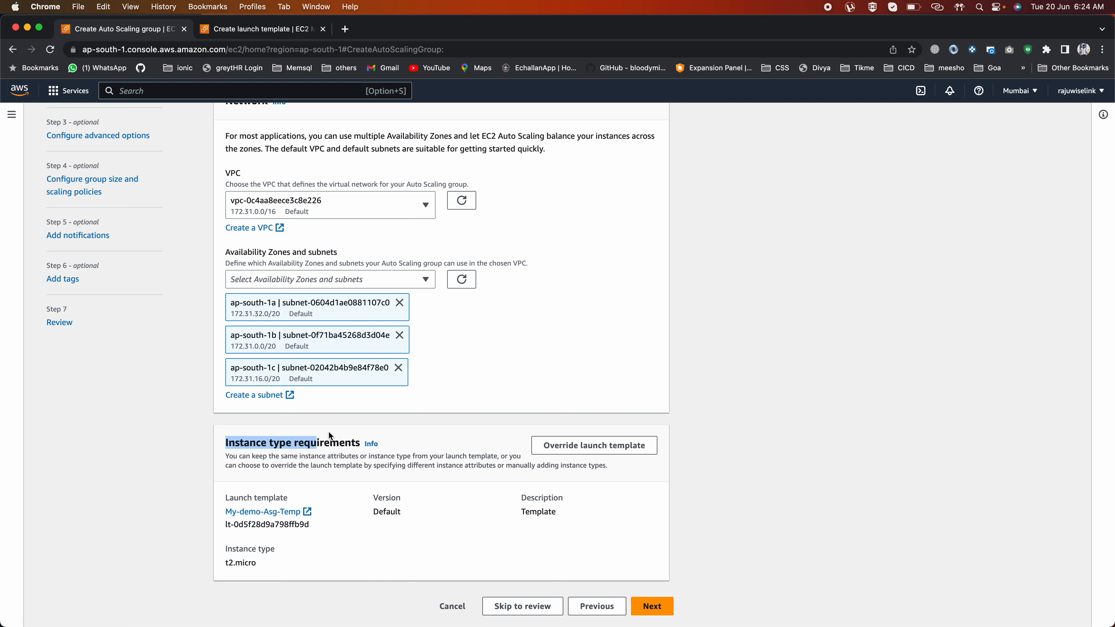
{"action": "left_click", "coordinate": [651, 607]}
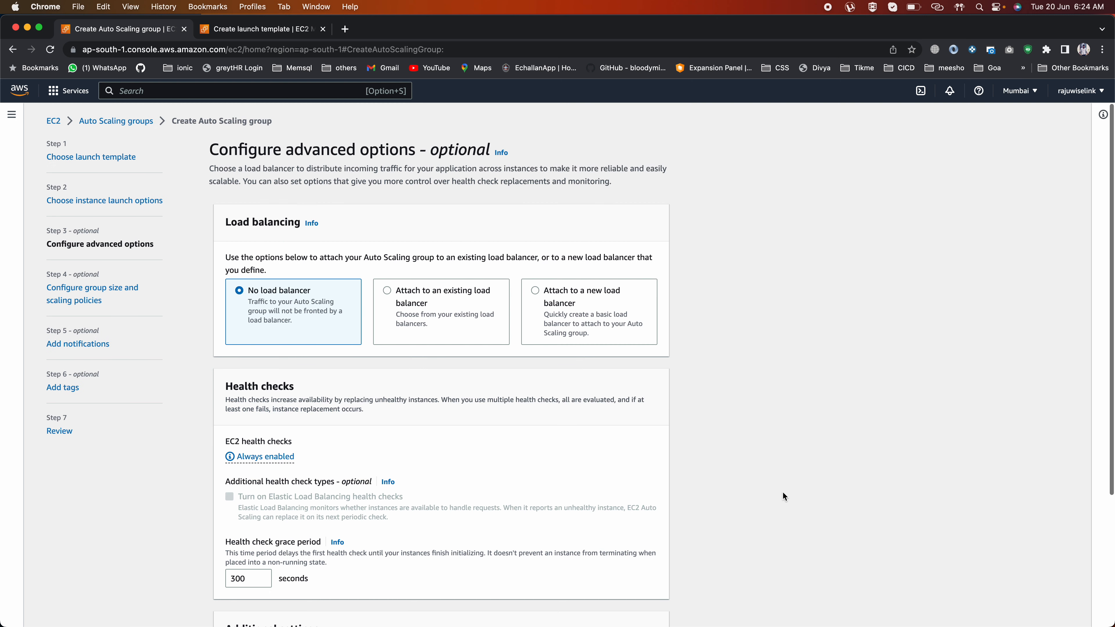
Step: Attach the Auto Scaling group to an existing load balancer through the target group my-webserver-TG | HTTP
{"action": "scroll", "coordinate": [356, 374], "scroll_direction": "down", "scroll_amount": 1}
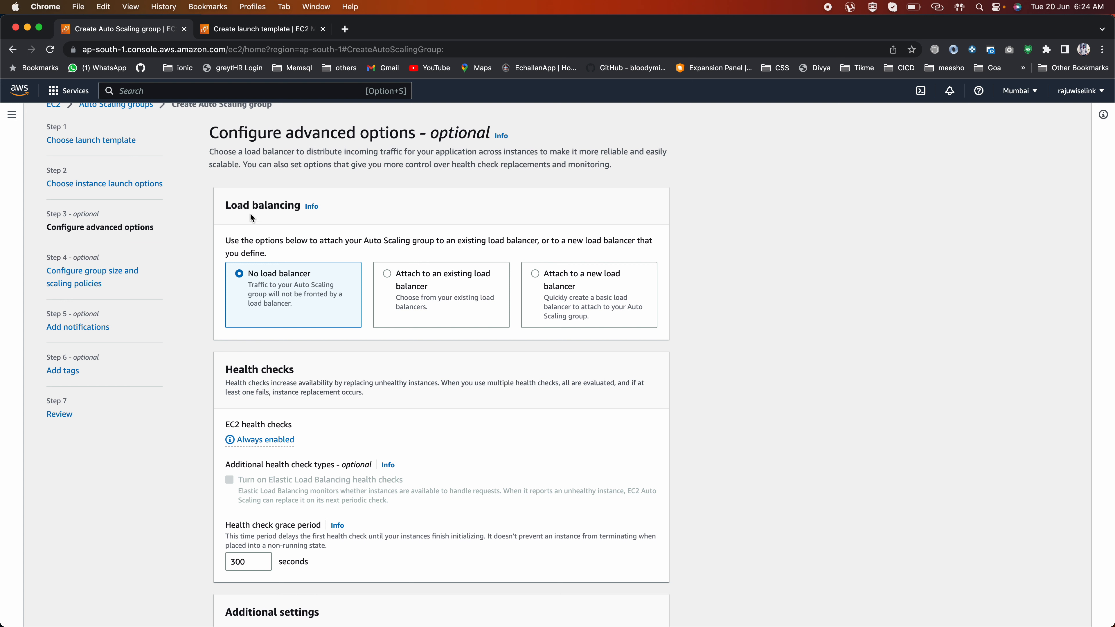
{"action": "scroll", "coordinate": [367, 170], "scroll_direction": "down", "scroll_amount": 2}
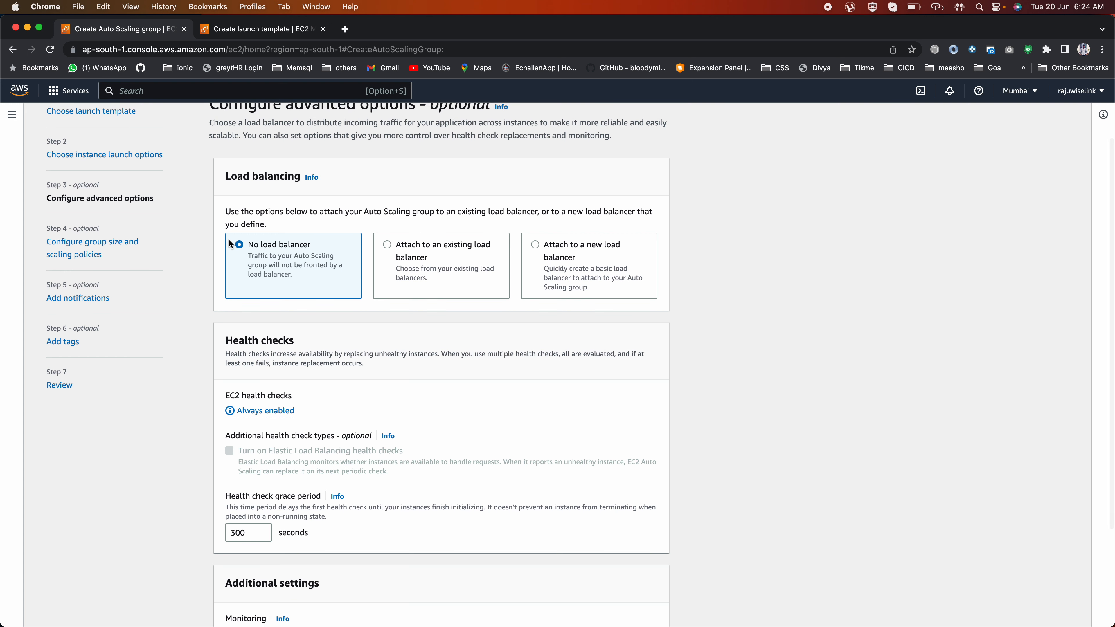
{"action": "scroll", "coordinate": [358, 219], "scroll_direction": "up", "scroll_amount": 3}
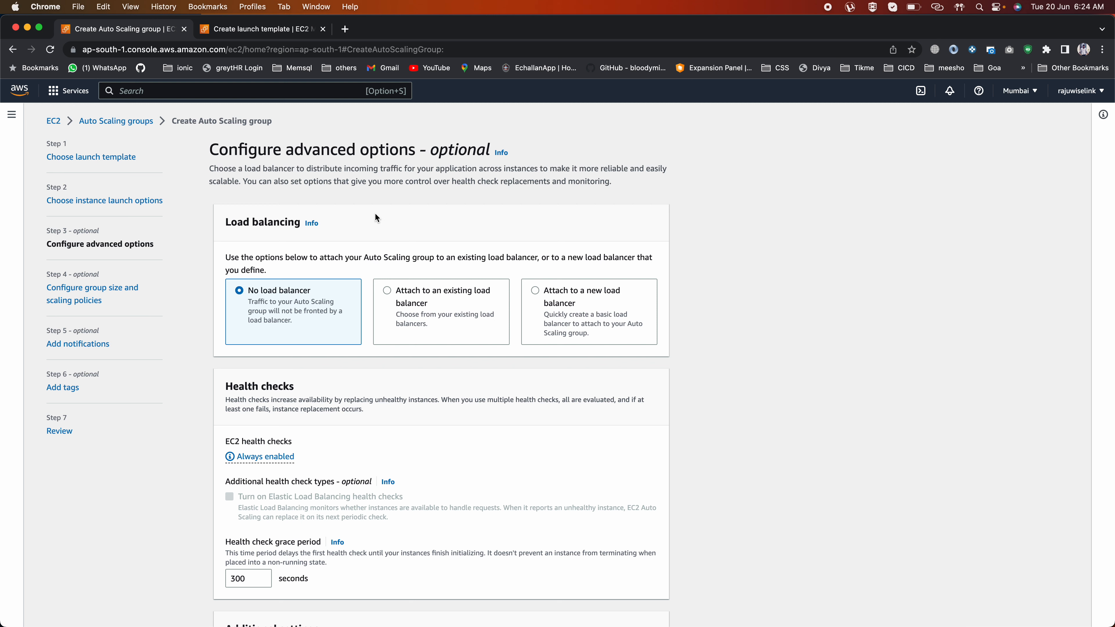
{"action": "scroll", "coordinate": [353, 227], "scroll_direction": "down", "scroll_amount": 1}
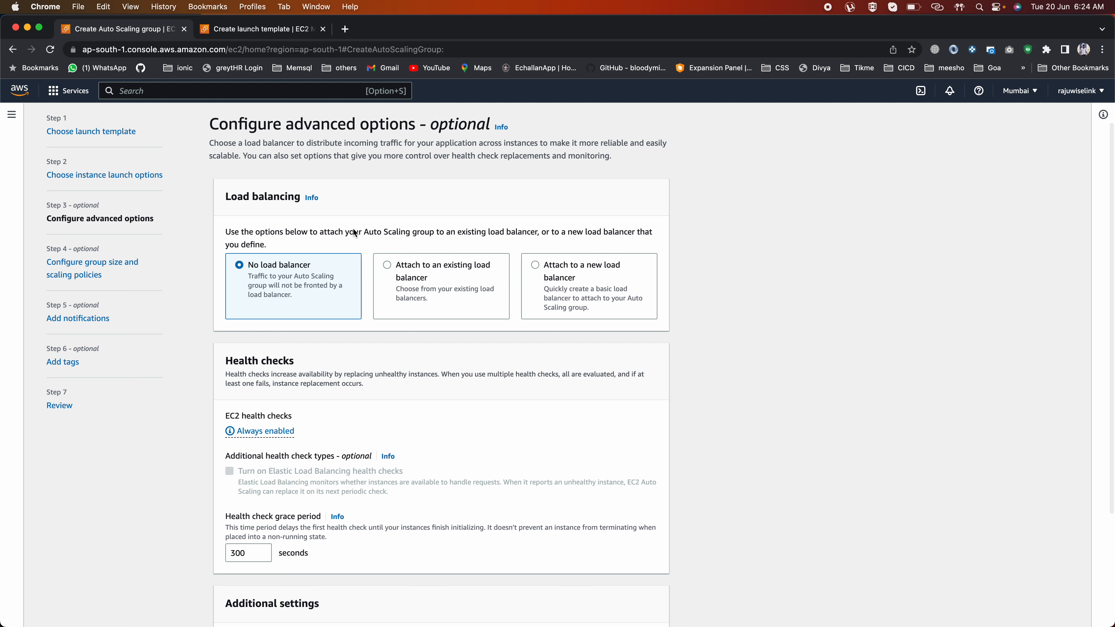
{"action": "left_click", "coordinate": [442, 278]}
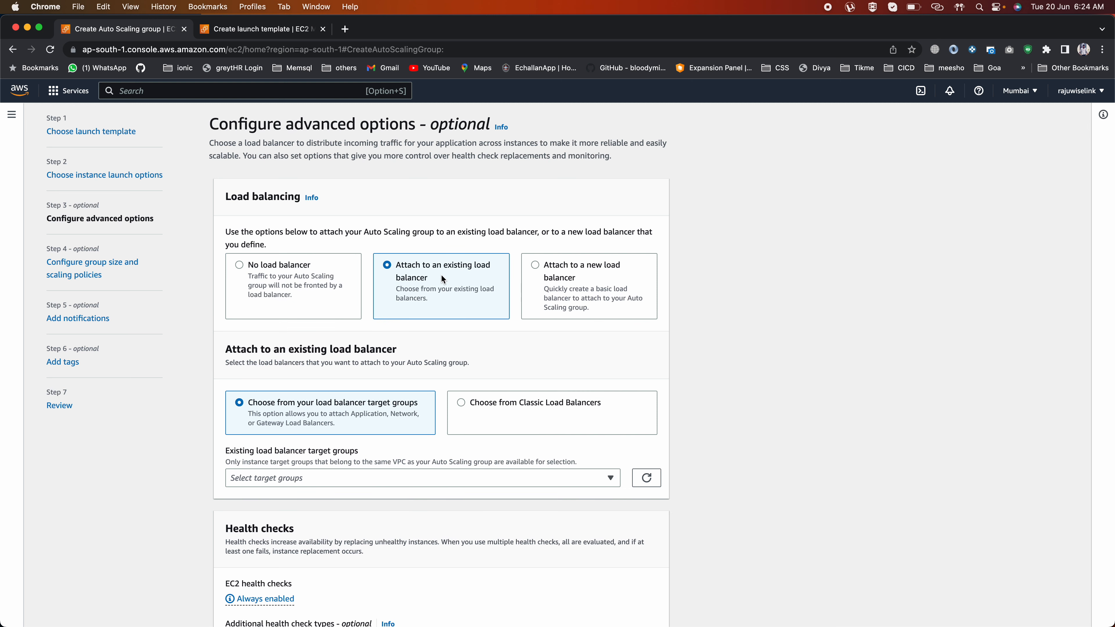
{"action": "scroll", "coordinate": [443, 278], "scroll_direction": "down", "scroll_amount": 4}
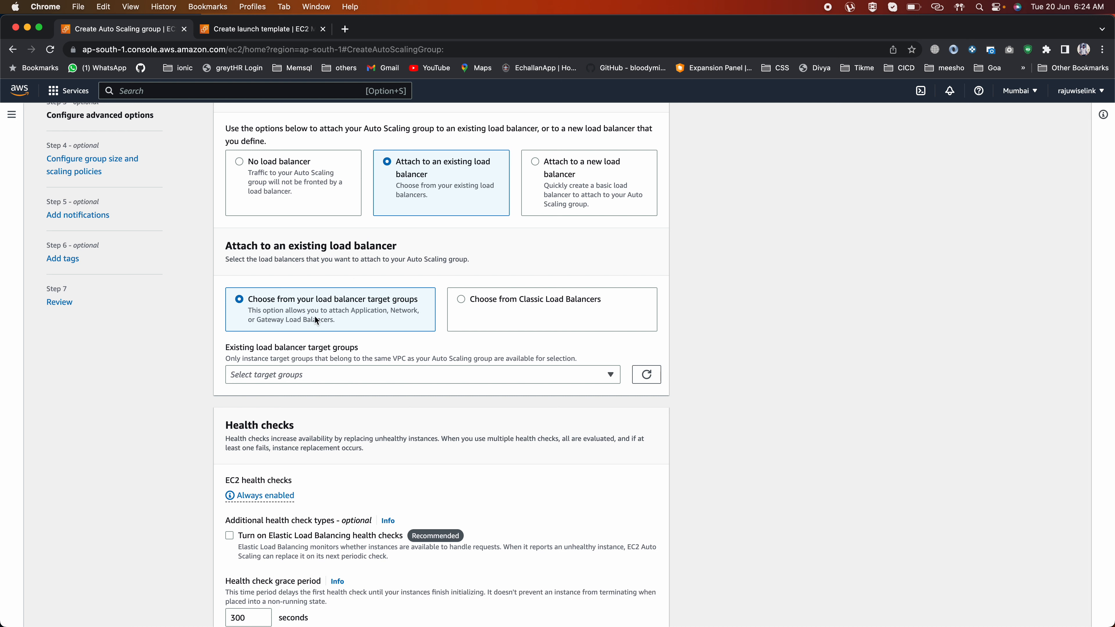
{"action": "left_click", "coordinate": [566, 171]}
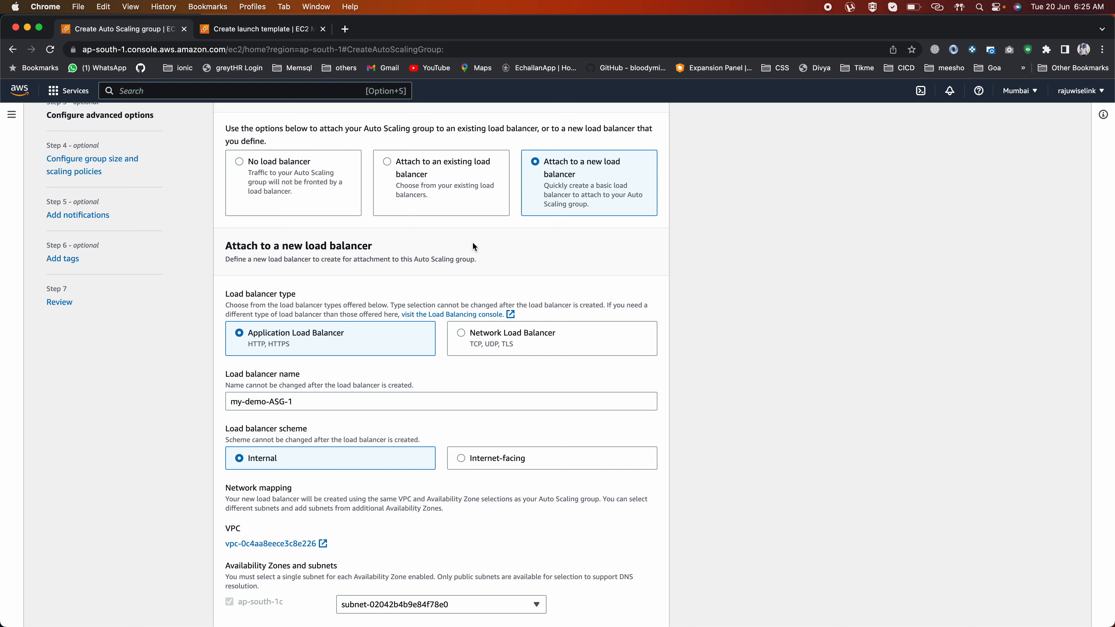
{"action": "left_click", "coordinate": [426, 177]}
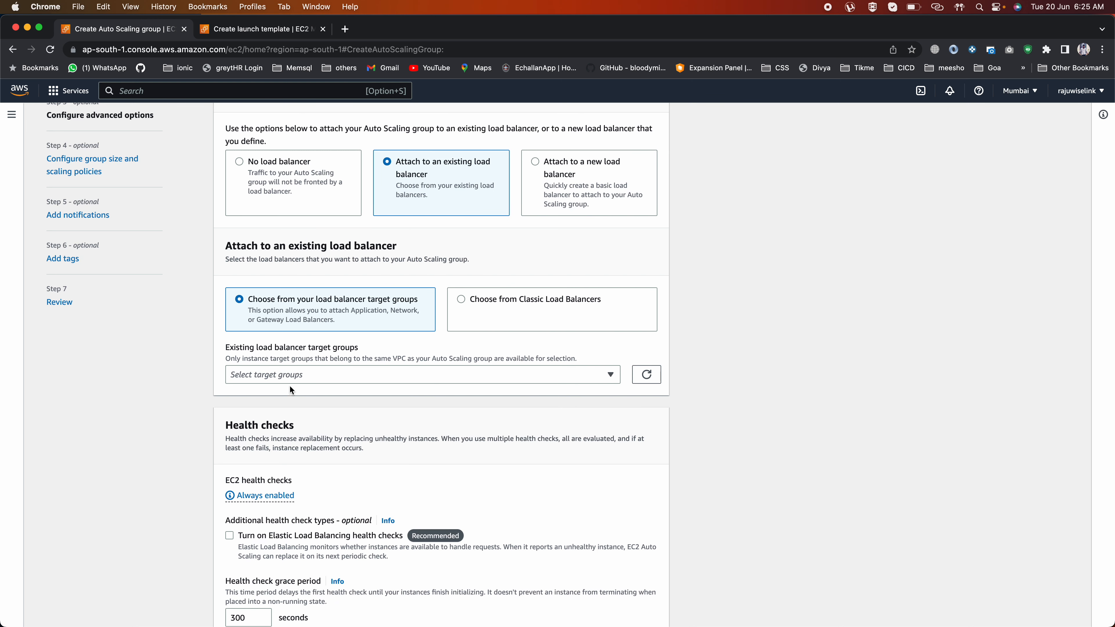
{"action": "left_click", "coordinate": [301, 374]}
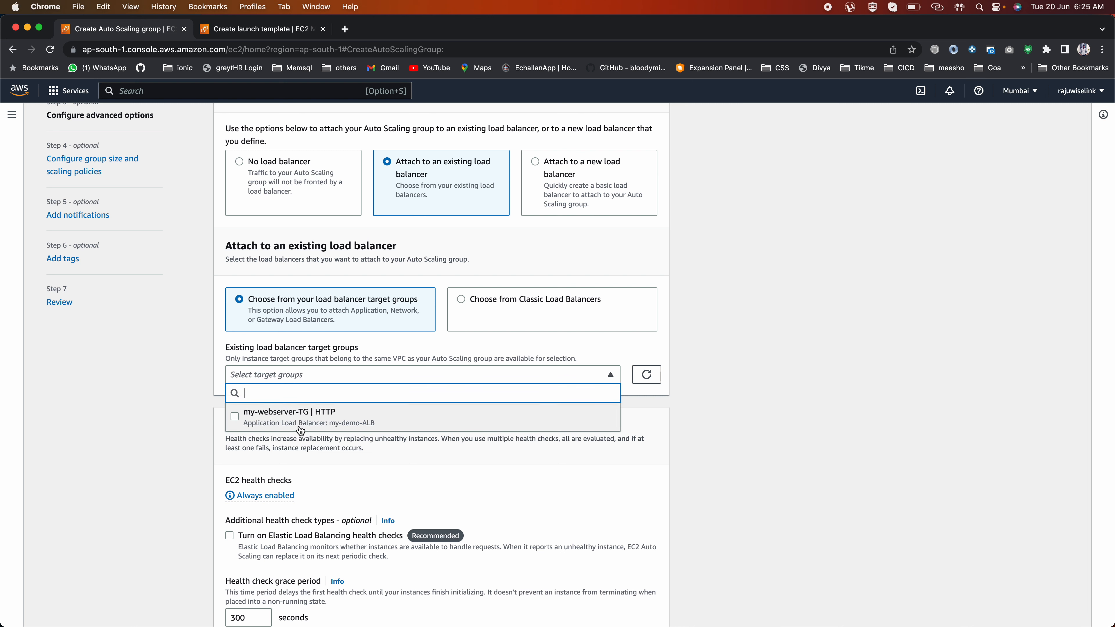
{"action": "left_click", "coordinate": [235, 418]}
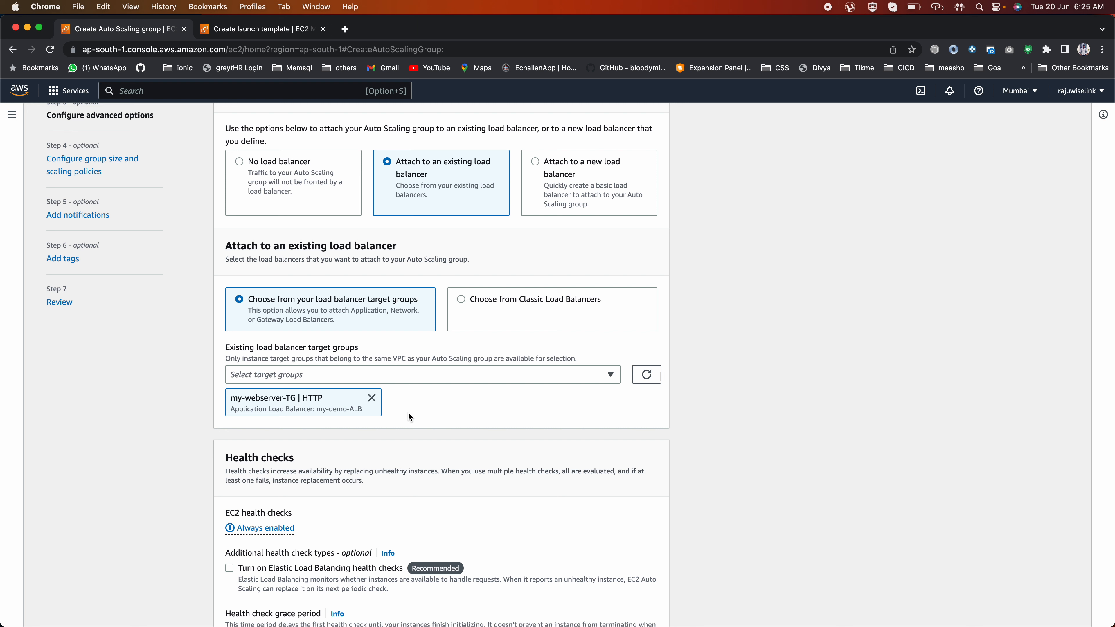
{"action": "scroll", "coordinate": [408, 411], "scroll_direction": "up", "scroll_amount": 3}
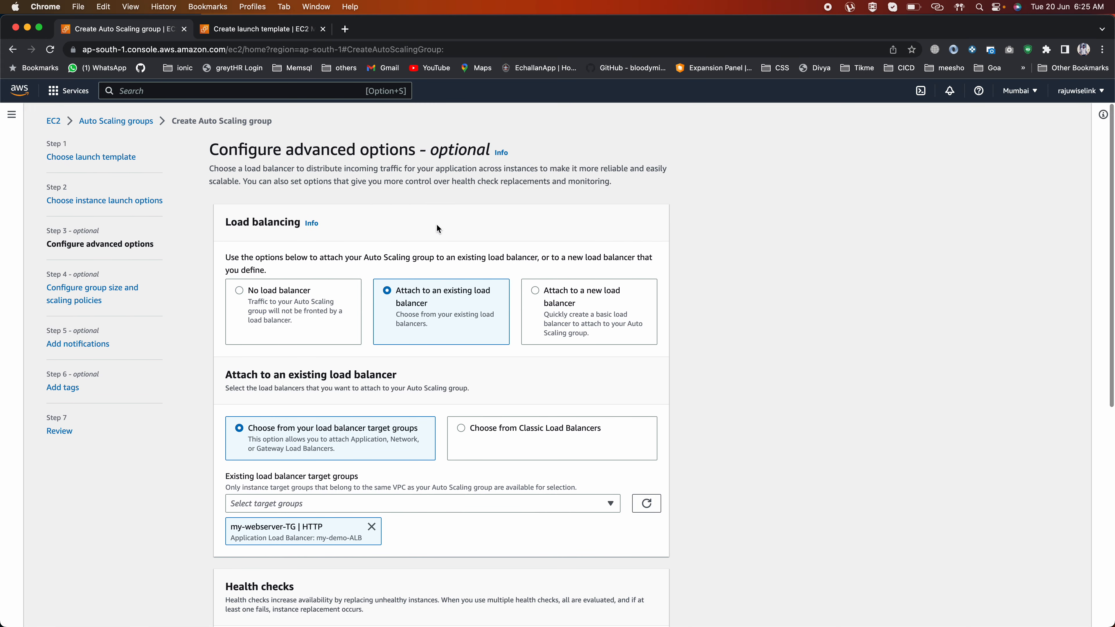
{"action": "scroll", "coordinate": [370, 364], "scroll_direction": "down", "scroll_amount": 4}
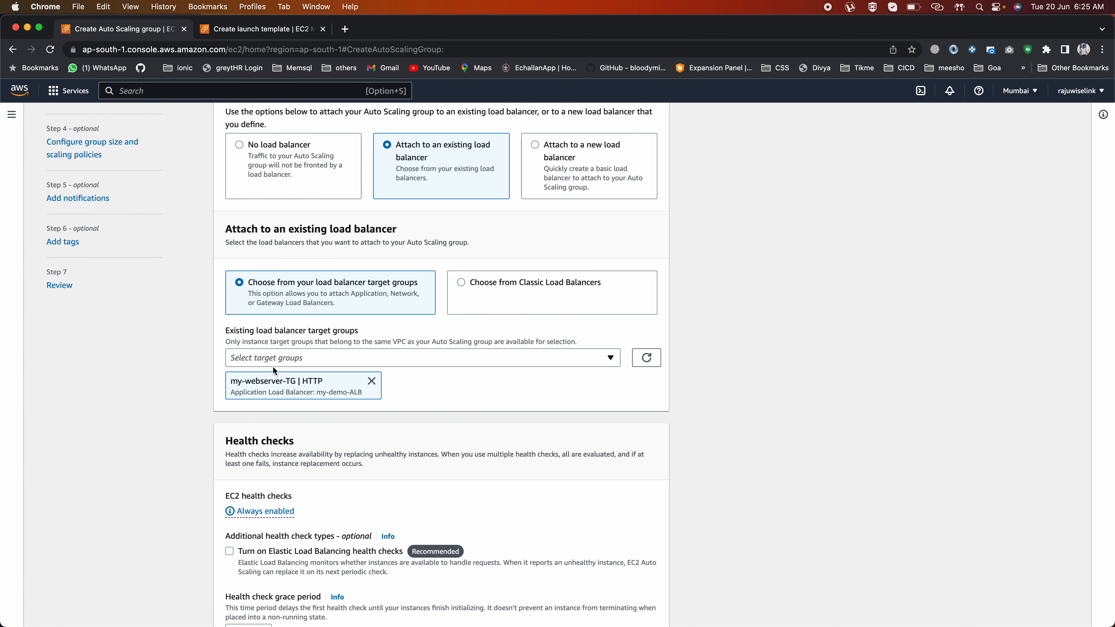
{"action": "scroll", "coordinate": [271, 372], "scroll_direction": "down", "scroll_amount": 3}
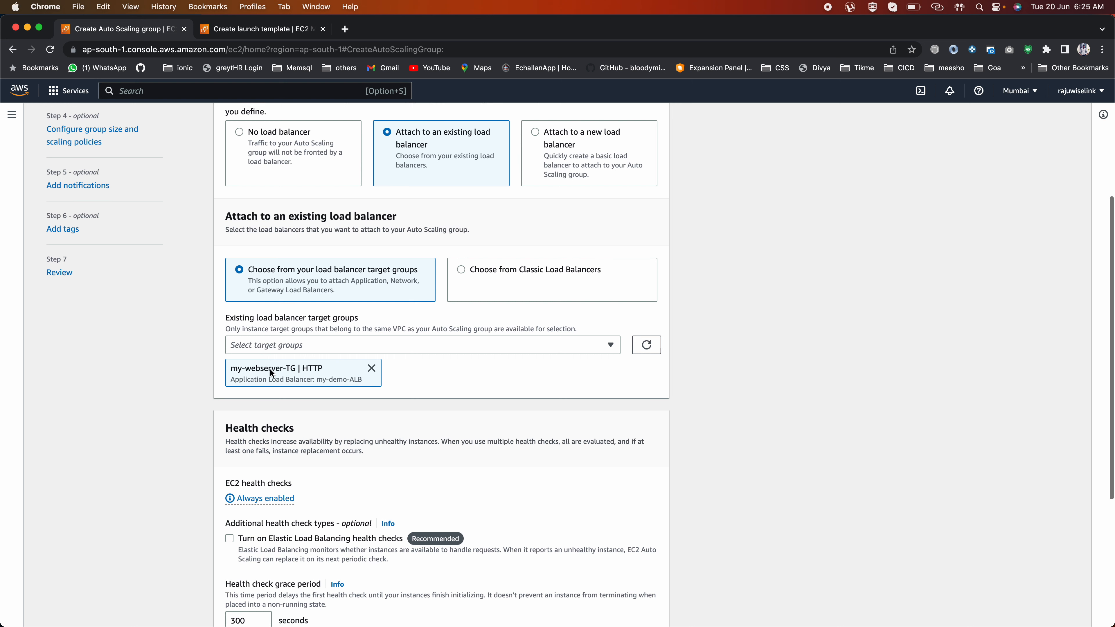
Step: Turn on Elastic Load Balancing health checks and continue to the group size and scaling policies
{"action": "scroll", "coordinate": [271, 372], "scroll_direction": "down", "scroll_amount": 1}
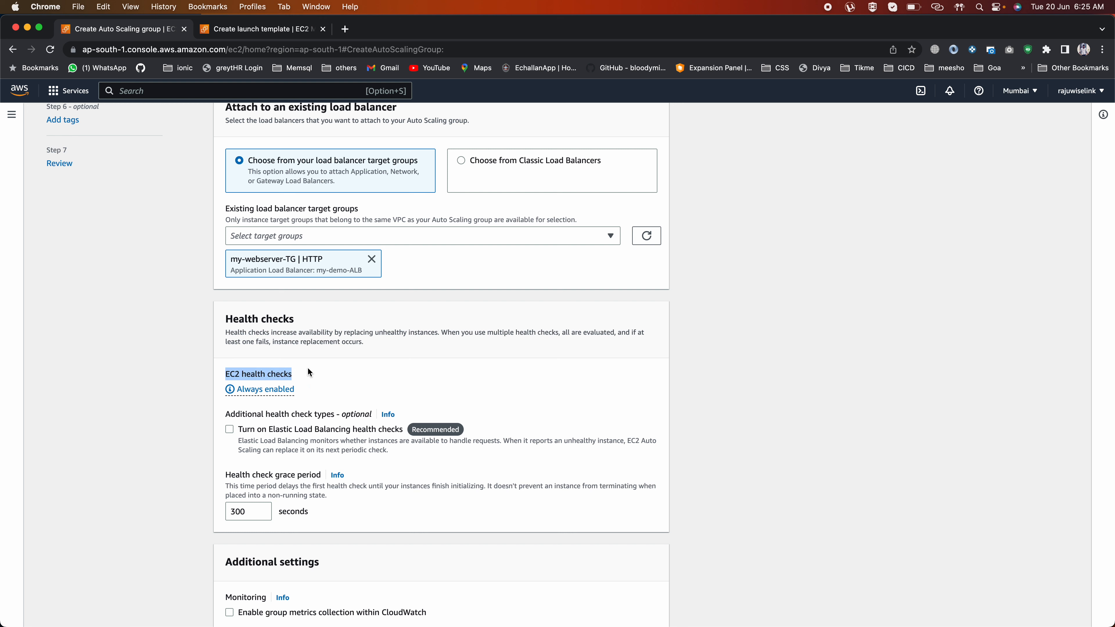
{"action": "scroll", "coordinate": [308, 372], "scroll_direction": "up", "scroll_amount": 1}
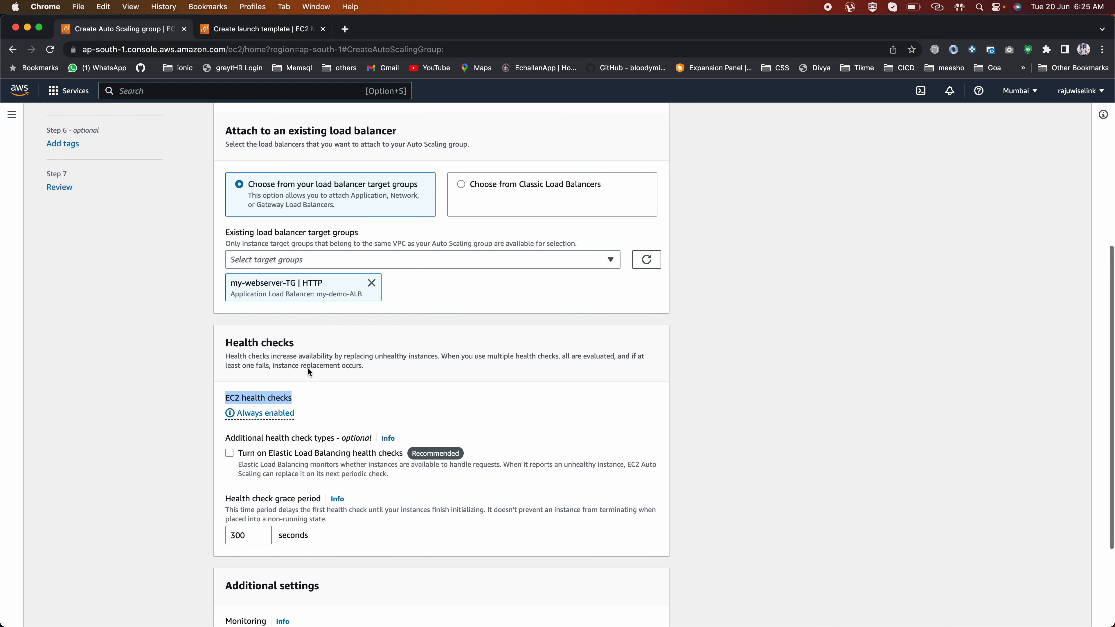
{"action": "scroll", "coordinate": [308, 369], "scroll_direction": "down", "scroll_amount": 1}
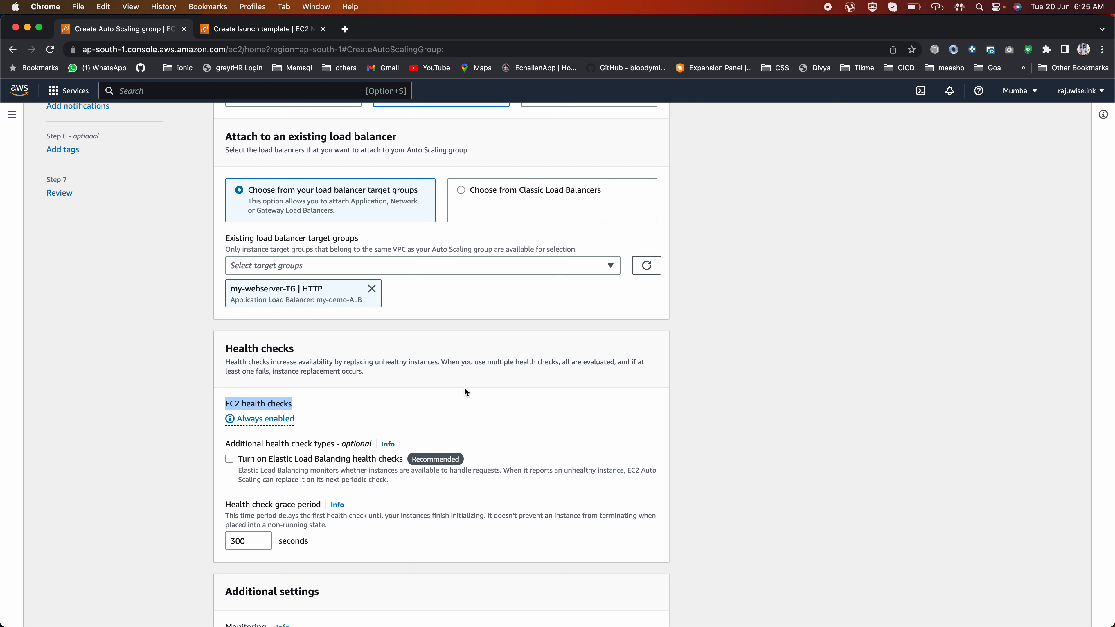
{"action": "scroll", "coordinate": [316, 406], "scroll_direction": "down", "scroll_amount": 2}
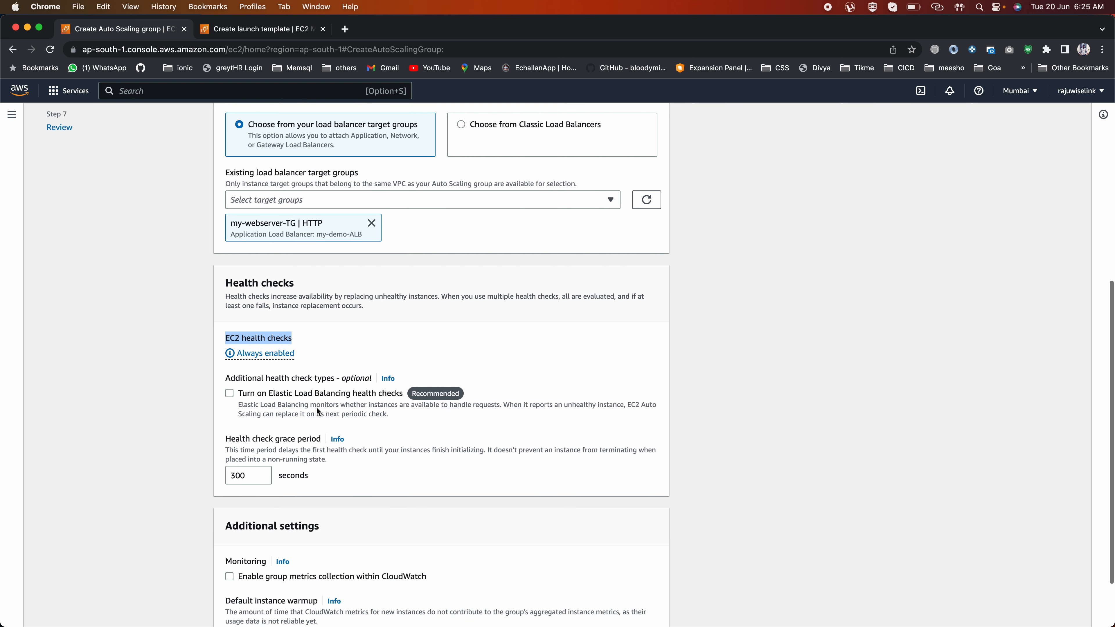
{"action": "scroll", "coordinate": [380, 315], "scroll_direction": "down", "scroll_amount": 2}
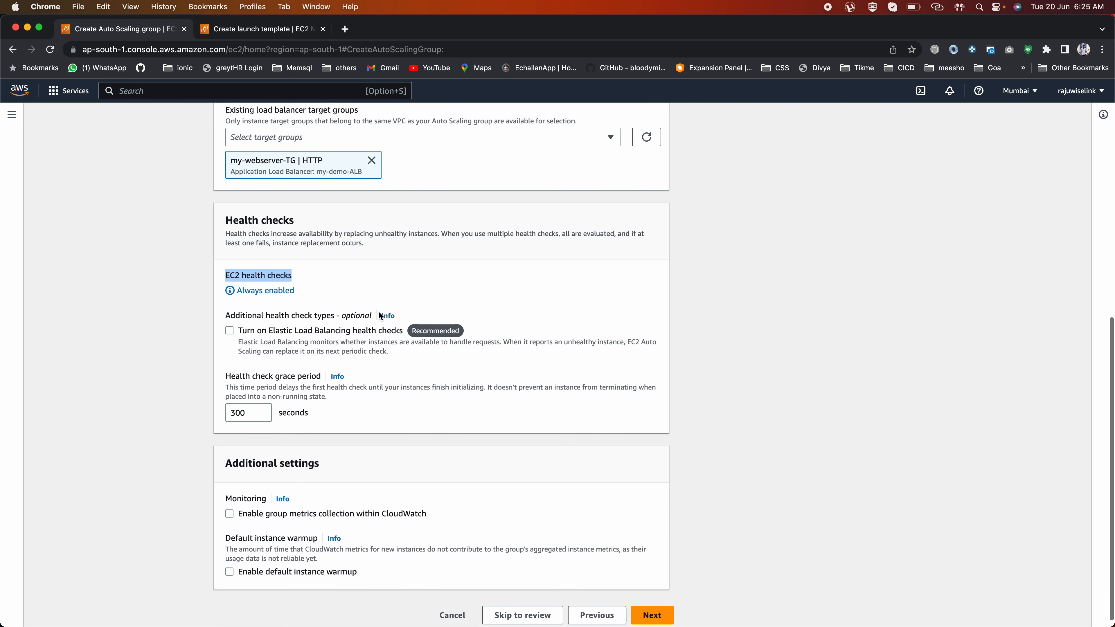
{"action": "left_click", "coordinate": [230, 332]}
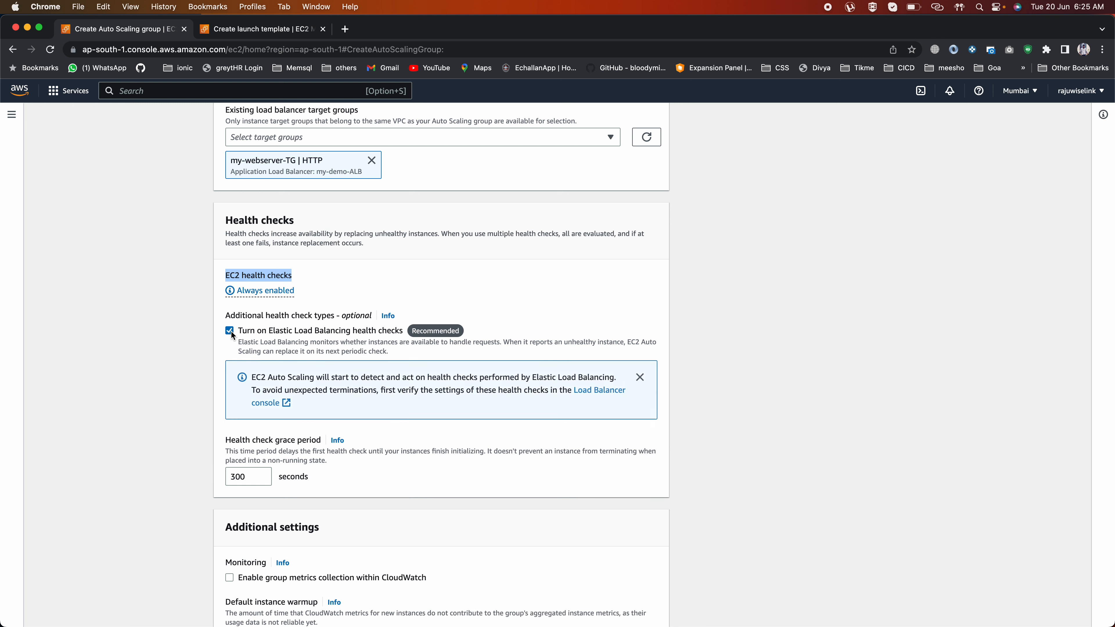
{"action": "left_click_drag", "start_coordinate": [403, 334], "coordinate": [240, 330]}
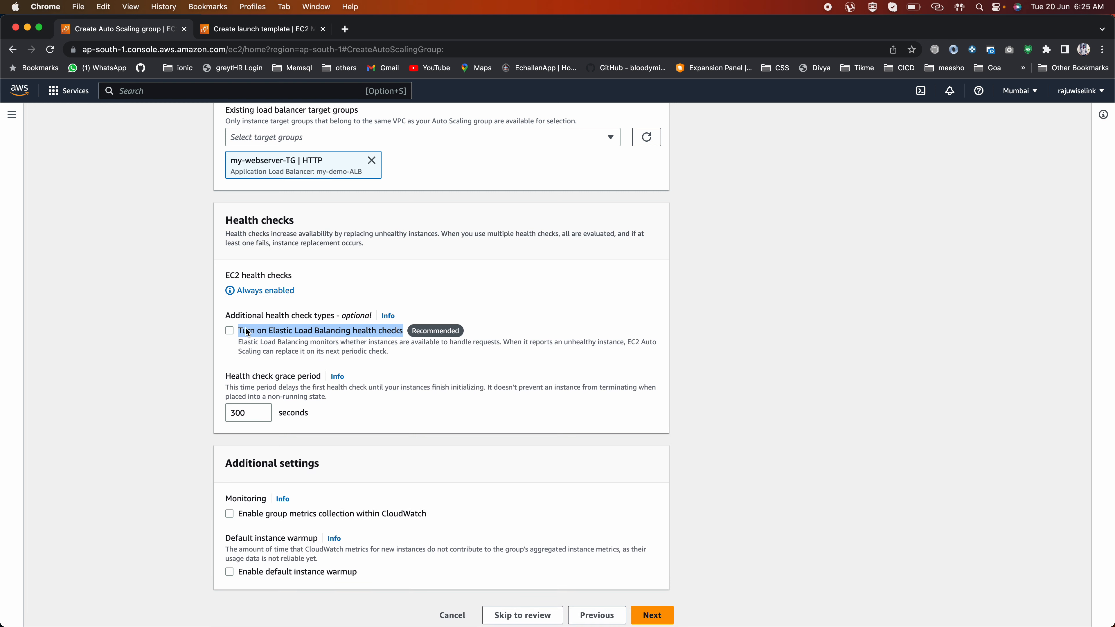
{"action": "left_click", "coordinate": [229, 330]}
{"action": "scroll", "coordinate": [345, 332], "scroll_direction": "down", "scroll_amount": 2}
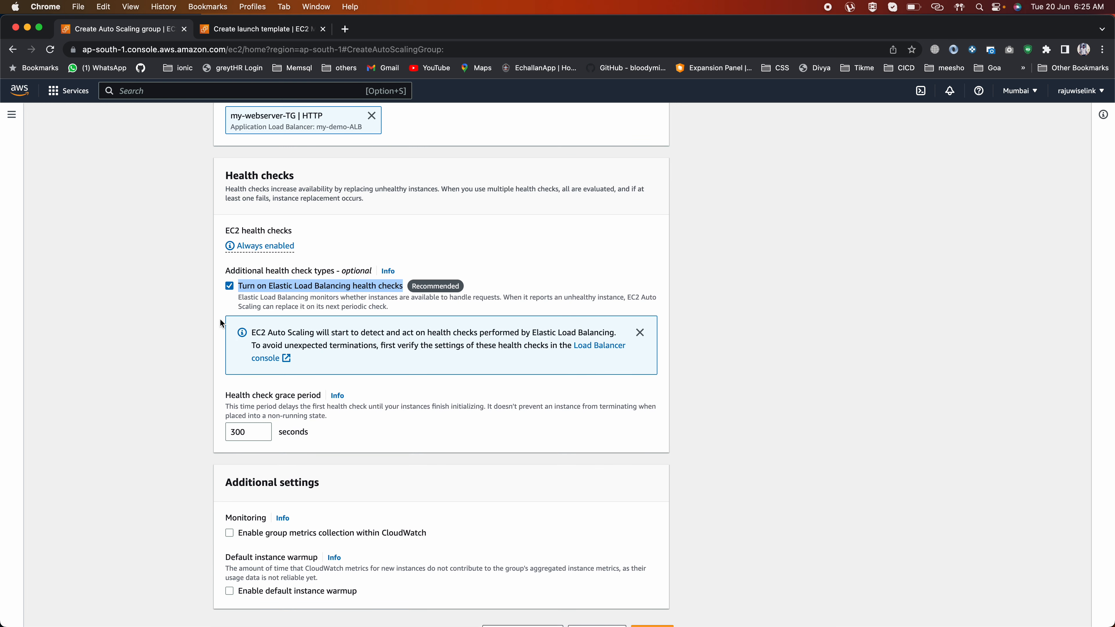
{"action": "scroll", "coordinate": [309, 290], "scroll_direction": "up", "scroll_amount": 5}
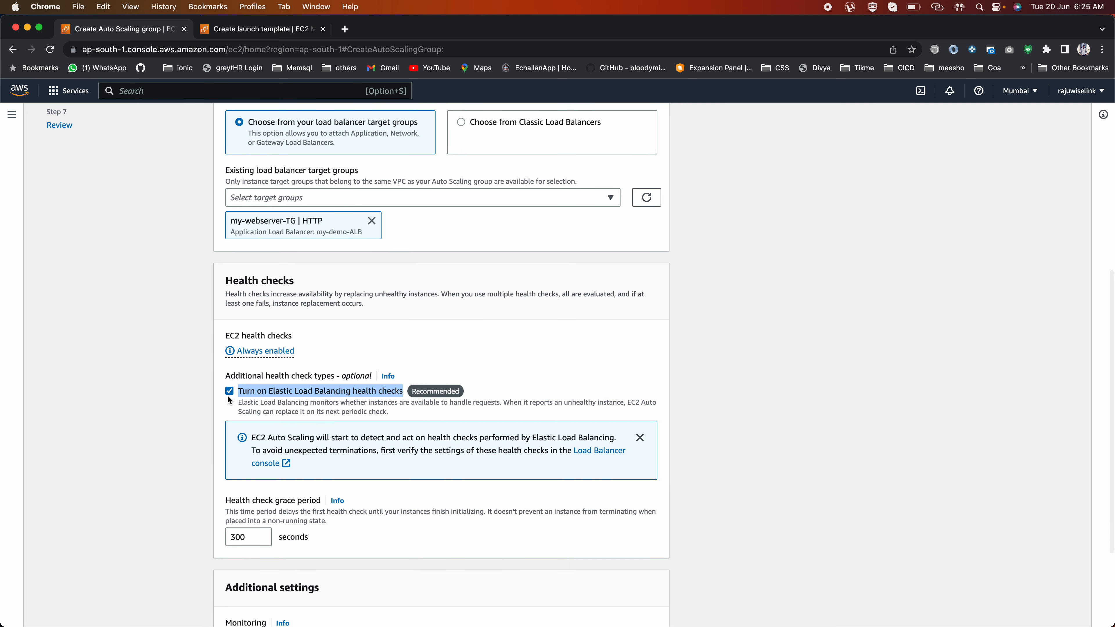
{"action": "scroll", "coordinate": [420, 356], "scroll_direction": "down", "scroll_amount": 6}
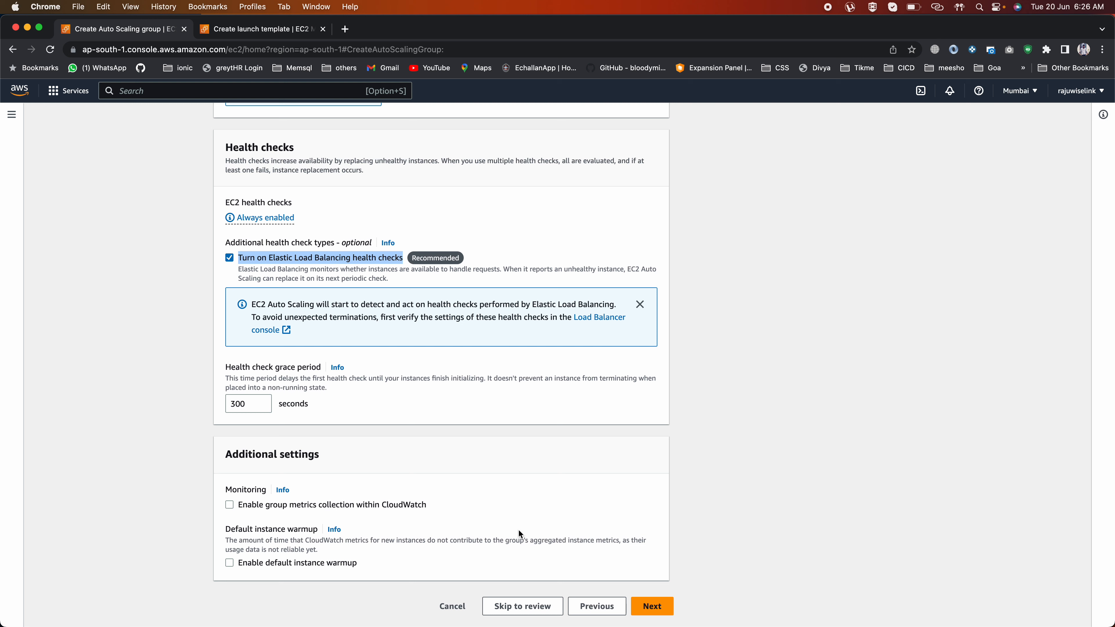
{"action": "left_click", "coordinate": [650, 607]}
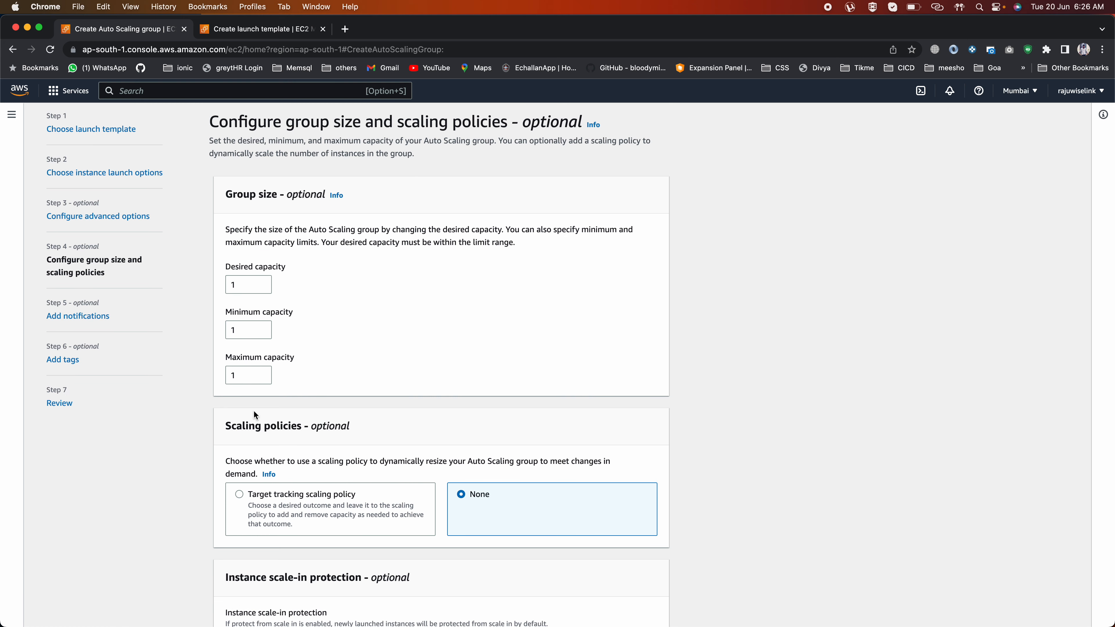
Step: Examine the desired, minimum and maximum capacity settings along with the scaling policy and scale-in protection options
{"action": "left_click", "coordinate": [239, 284]}
{"action": "left_click", "coordinate": [241, 329]}
{"action": "left_click", "coordinate": [245, 378]}
{"action": "left_click", "coordinate": [246, 285]}
{"action": "scroll", "coordinate": [385, 333], "scroll_direction": "down", "scroll_amount": 1}
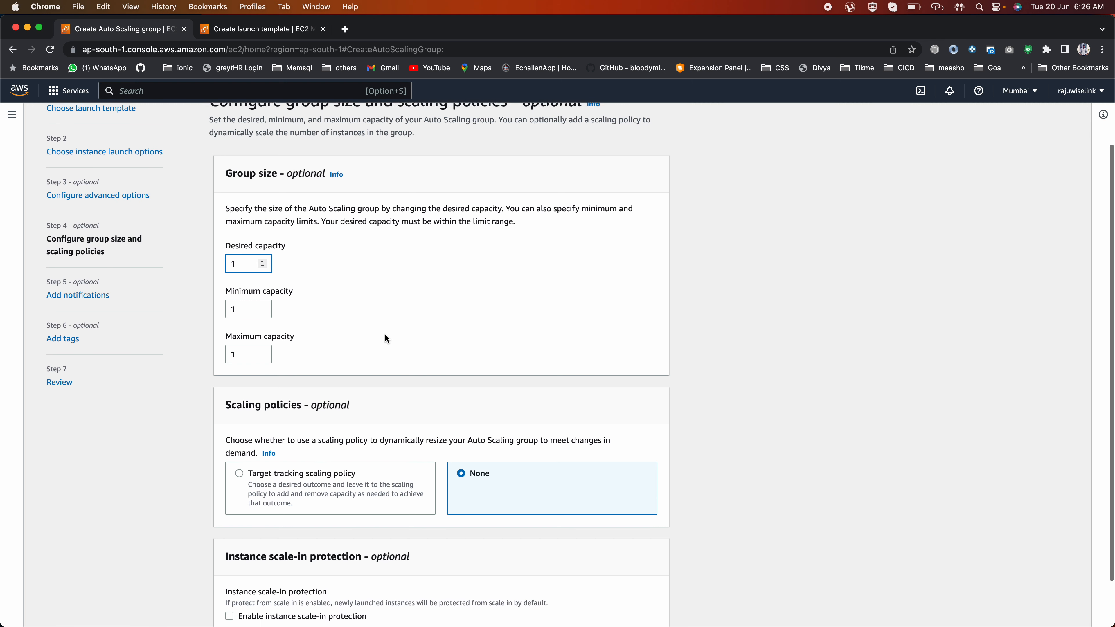
{"action": "scroll", "coordinate": [384, 335], "scroll_direction": "down", "scroll_amount": 3}
{"action": "scroll", "coordinate": [384, 307], "scroll_direction": "up", "scroll_amount": 5}
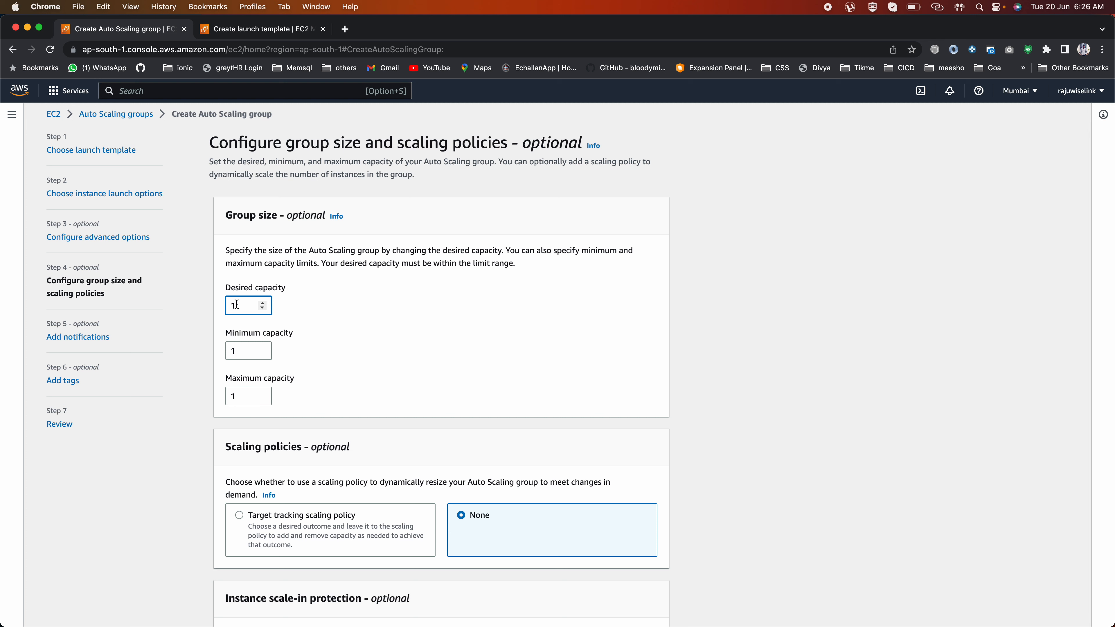
{"action": "left_click_drag", "start_coordinate": [236, 304], "coordinate": [214, 310]}
{"action": "left_click_drag", "start_coordinate": [241, 352], "coordinate": [213, 357]}
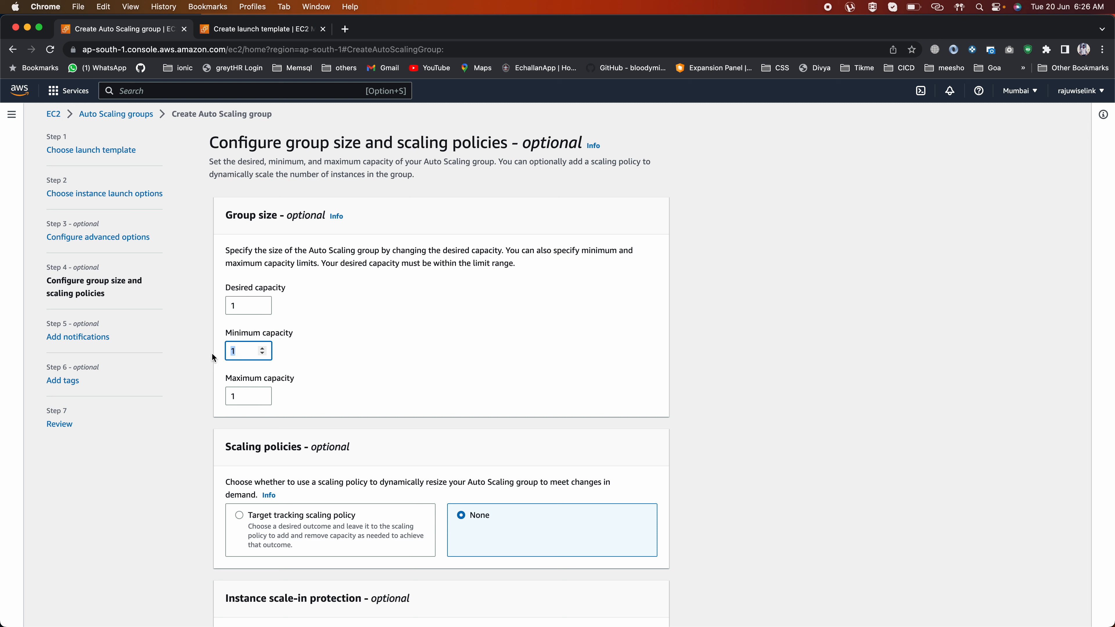
{"action": "left_click_drag", "start_coordinate": [241, 394], "coordinate": [203, 394]}
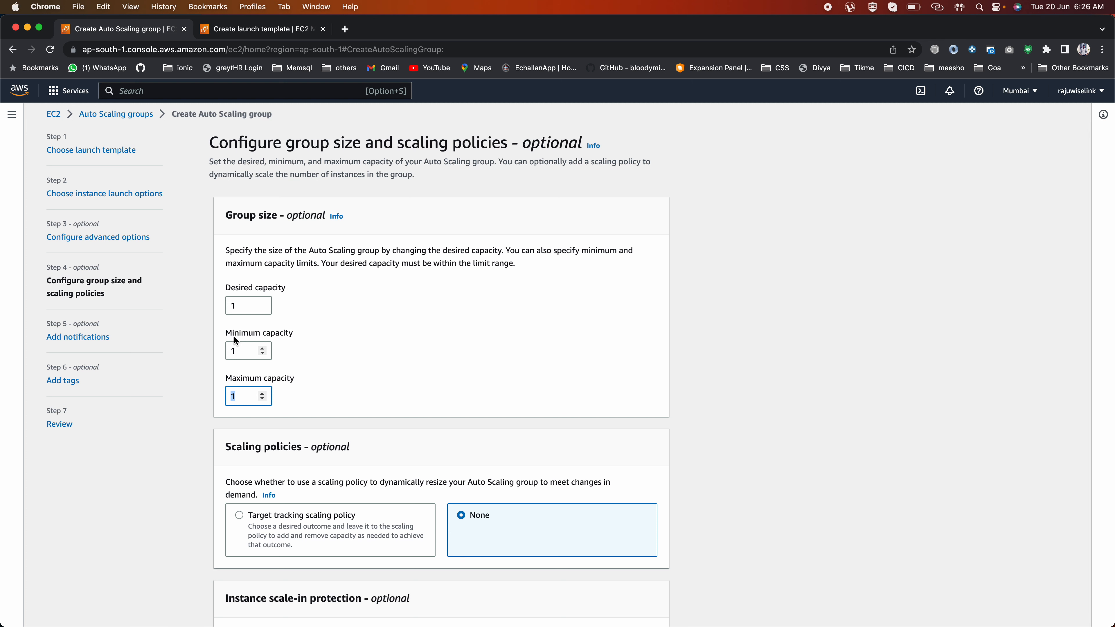
{"action": "scroll", "coordinate": [433, 413], "scroll_direction": "down", "scroll_amount": 2}
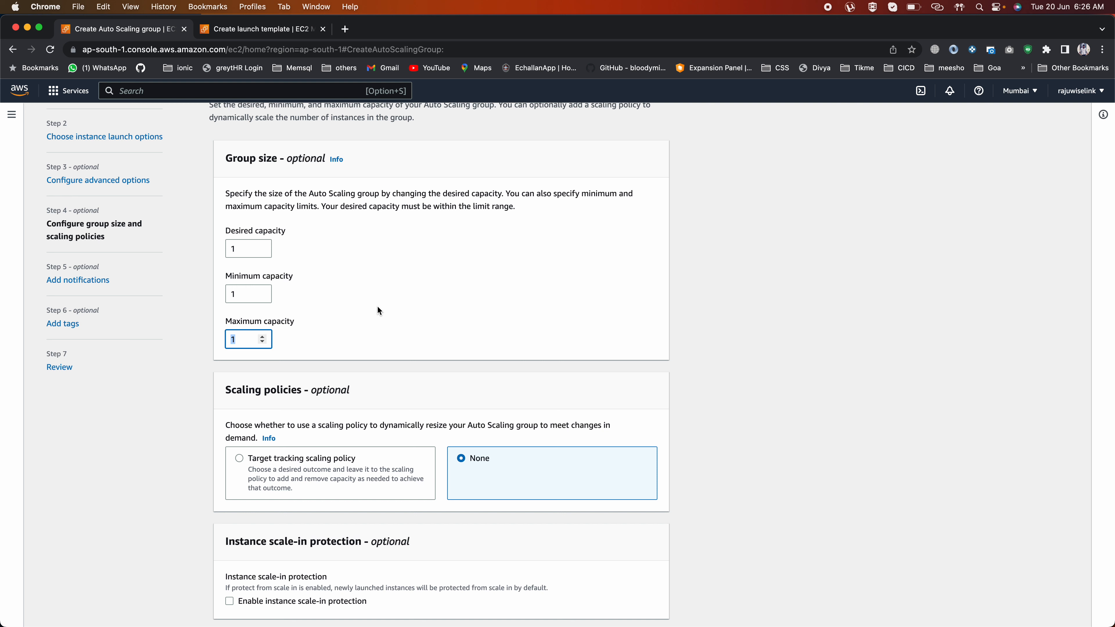
Step: Set the maximum capacity to 1 and continue to the review without adding a scaling policy, notifications or tags
{"action": "type", "text": "3"}
{"action": "left_click_drag", "start_coordinate": [241, 339], "coordinate": [216, 342]}
{"action": "type", "text": "1"}
{"action": "scroll", "coordinate": [438, 338], "scroll_direction": "down", "scroll_amount": 1}
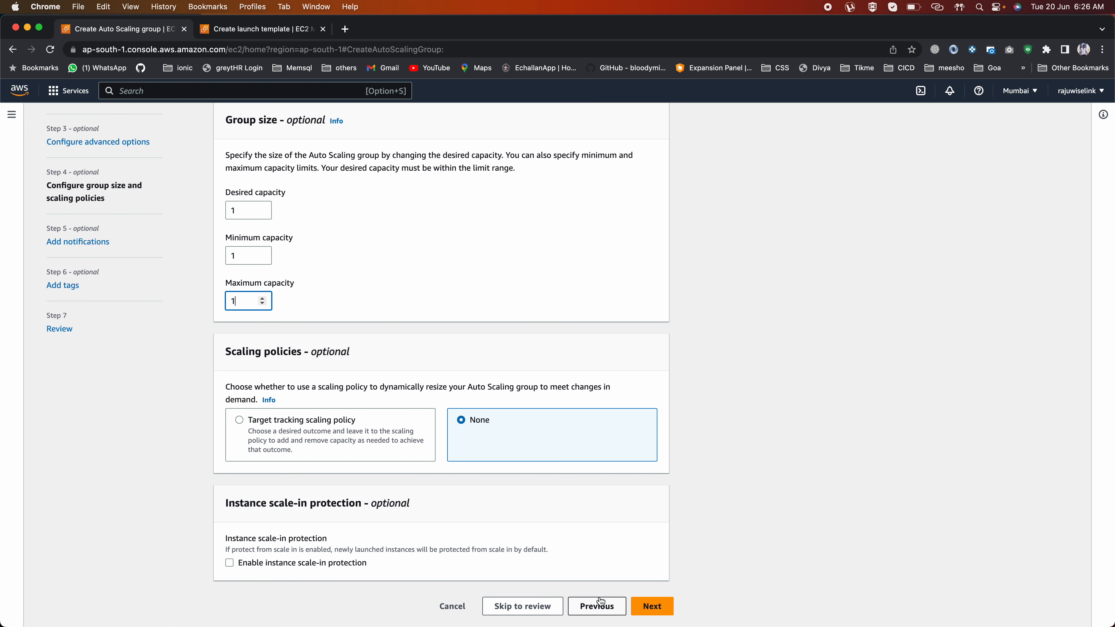
{"action": "left_click", "coordinate": [652, 606]}
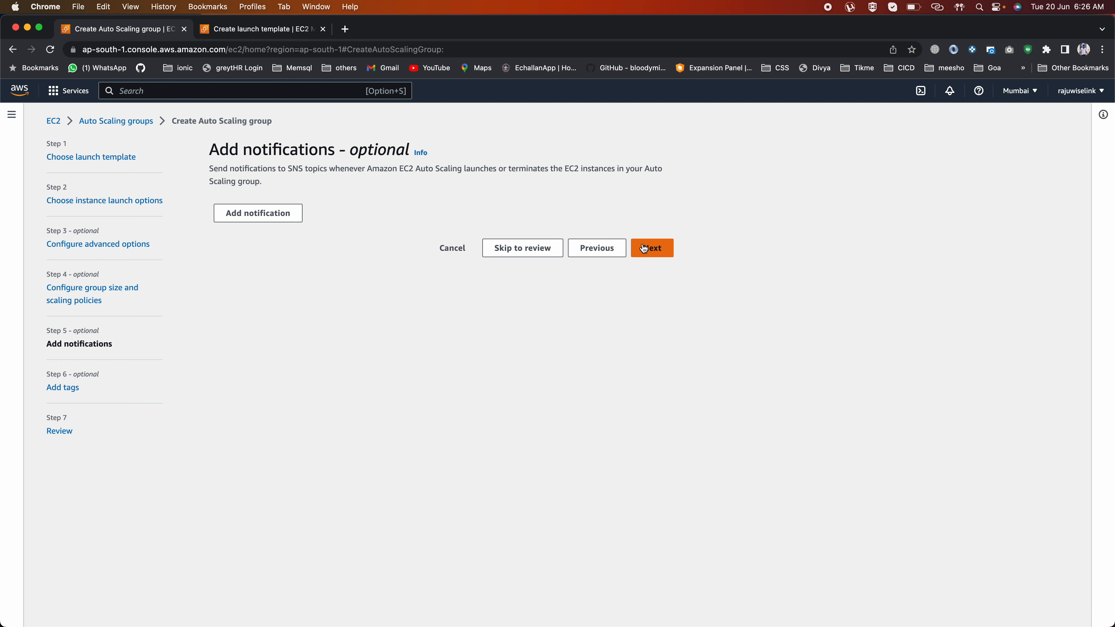
{"action": "left_click", "coordinate": [650, 252]}
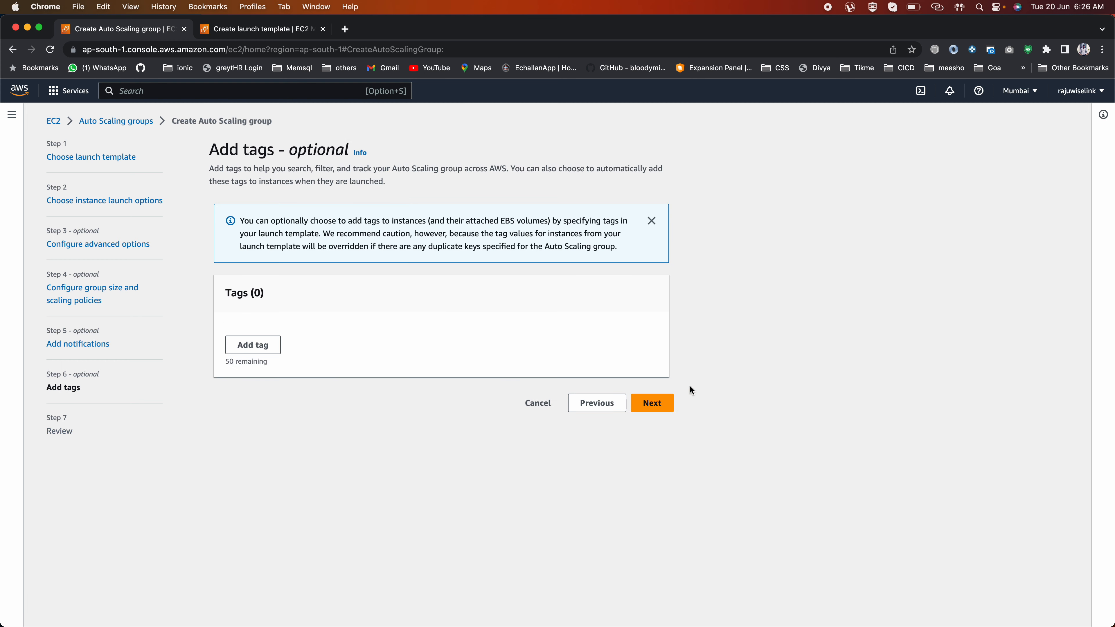
{"action": "left_click", "coordinate": [650, 403]}
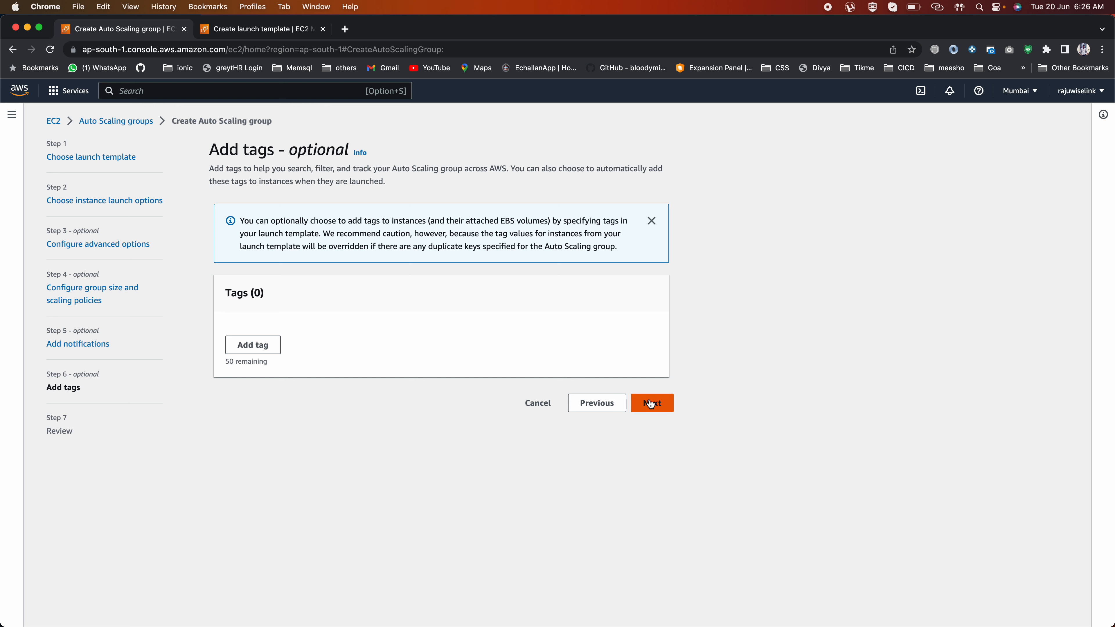
Step: Review the group's launch template, network, load balancing, health check and capacity settings, and create the Auto Scaling group
{"action": "scroll", "coordinate": [367, 463], "scroll_direction": "down", "scroll_amount": 2}
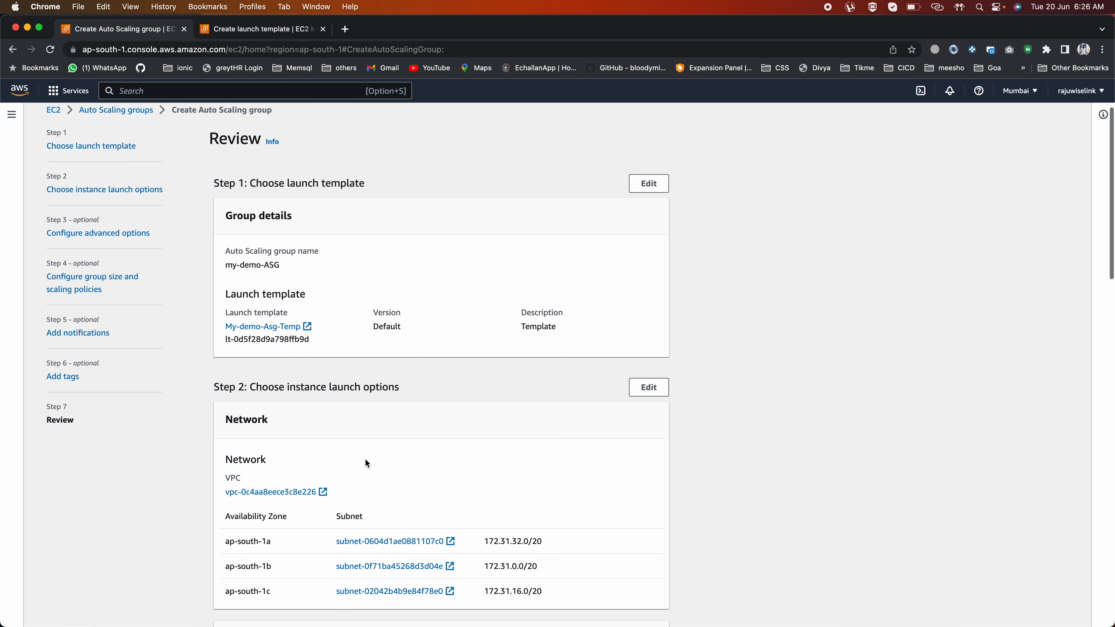
{"action": "scroll", "coordinate": [315, 224], "scroll_direction": "down", "scroll_amount": 7}
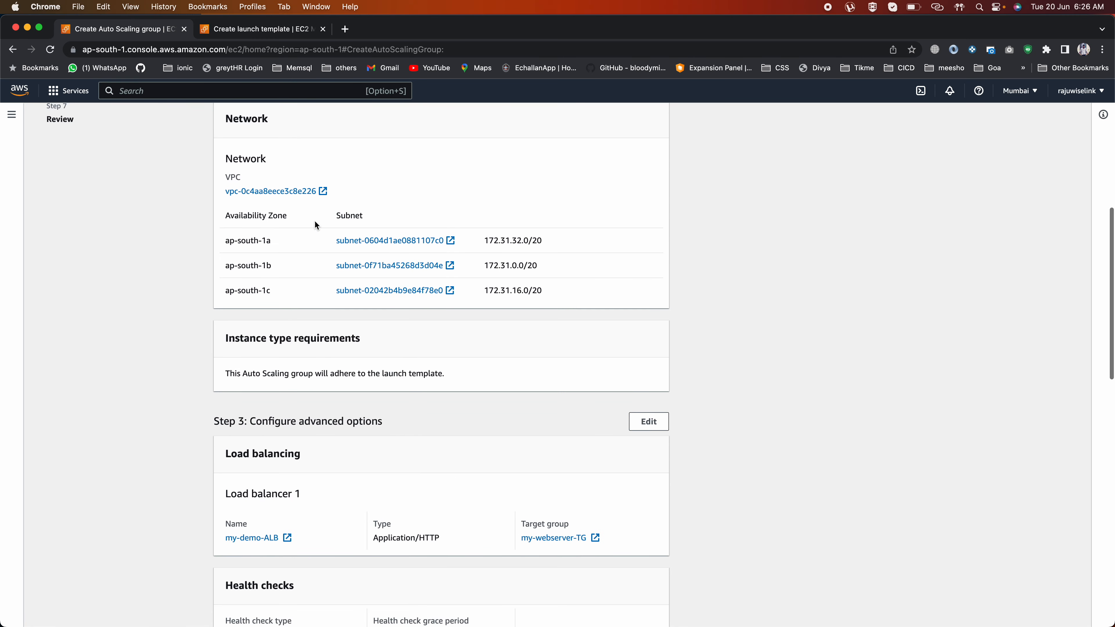
{"action": "scroll", "coordinate": [316, 224], "scroll_direction": "up", "scroll_amount": 7}
{"action": "scroll", "coordinate": [316, 224], "scroll_direction": "down", "scroll_amount": 5}
{"action": "scroll", "coordinate": [315, 225], "scroll_direction": "down", "scroll_amount": 10}
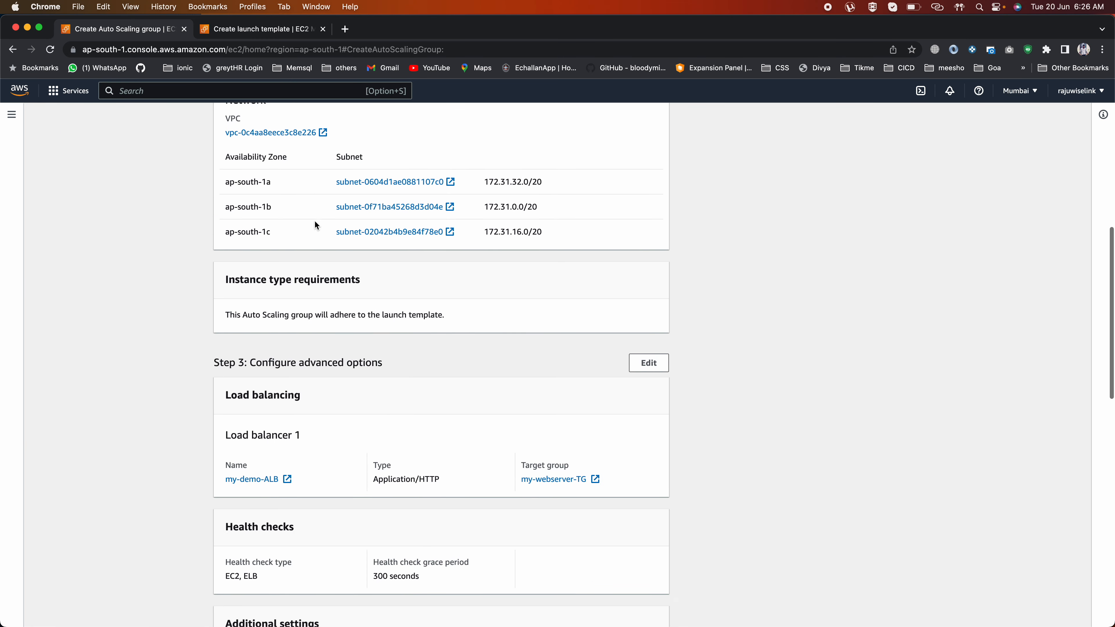
{"action": "scroll", "coordinate": [317, 225], "scroll_direction": "down", "scroll_amount": 9}
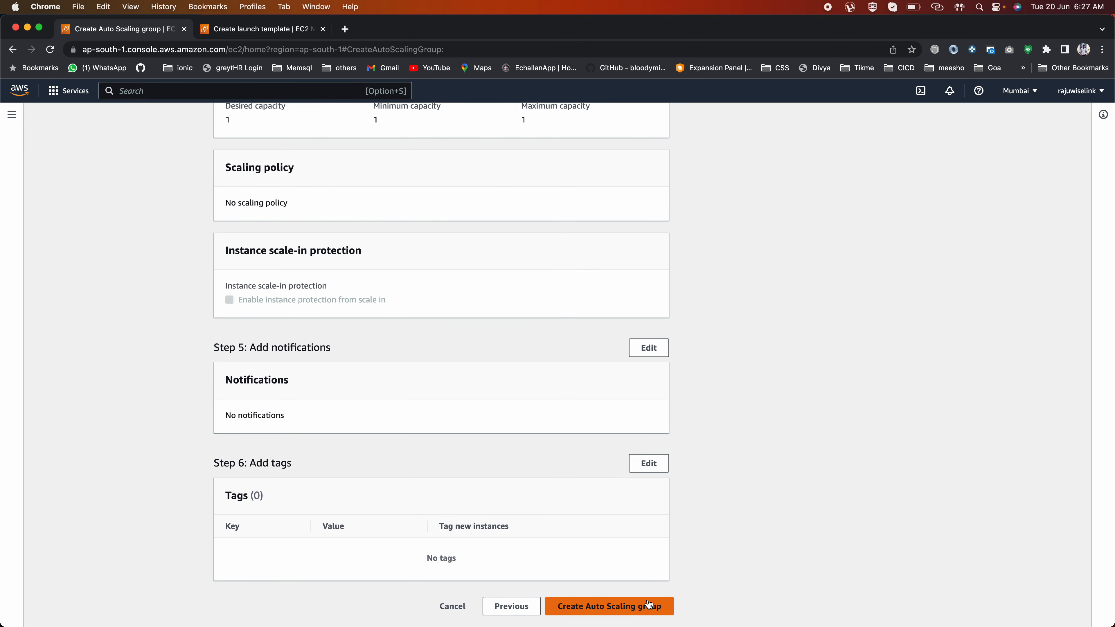
{"action": "left_click", "coordinate": [632, 610]}
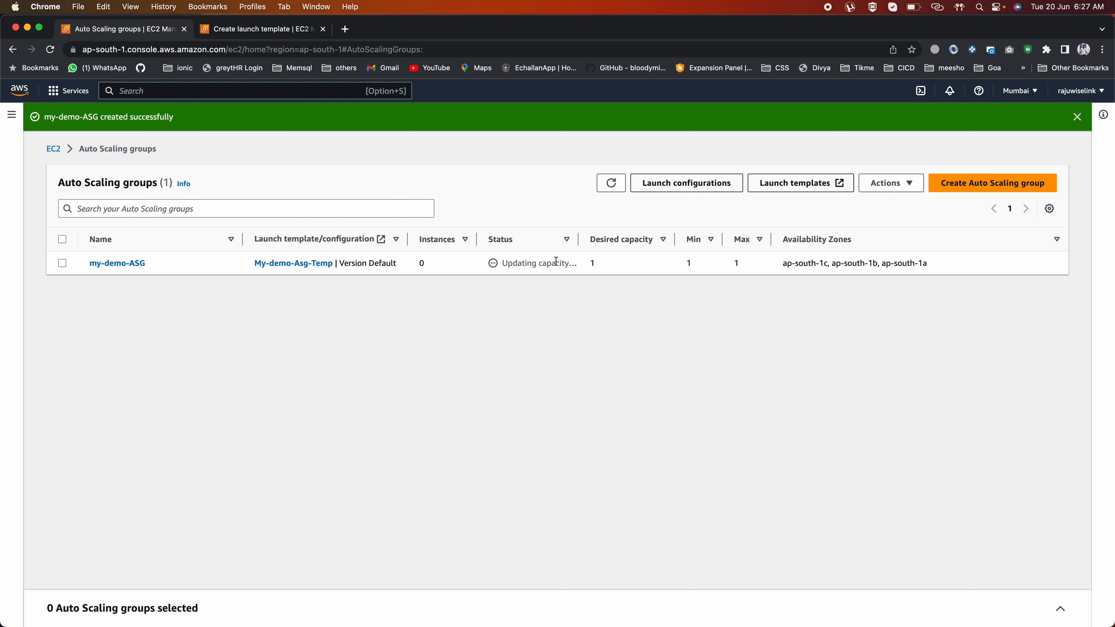
Step: Open the details of my-demo-ASG and view its activity history
{"action": "left_click", "coordinate": [108, 268]}
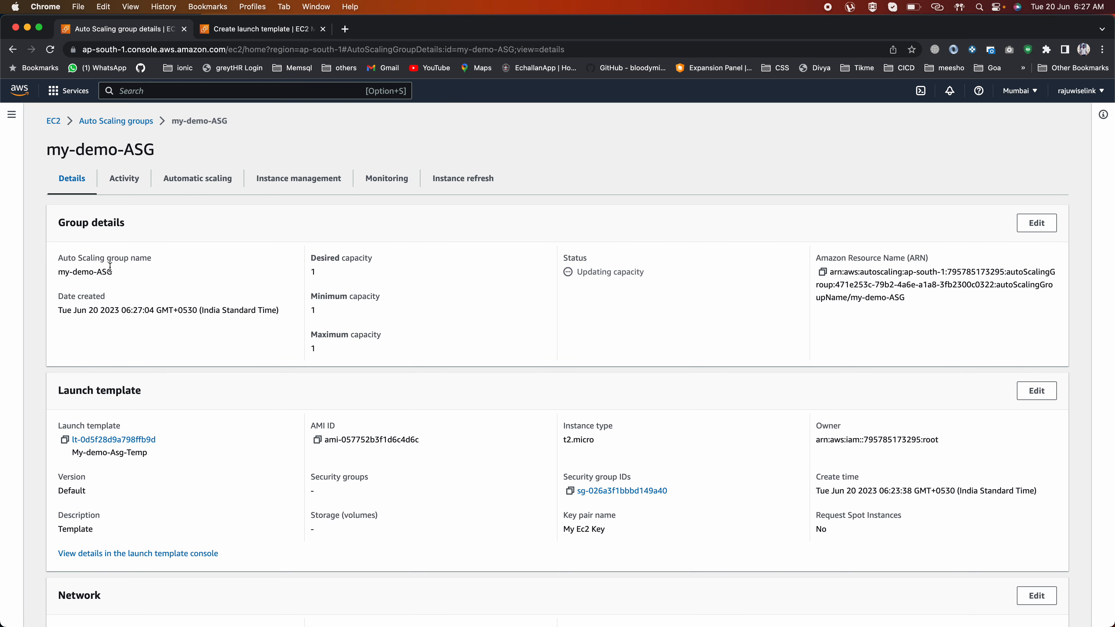
{"action": "scroll", "coordinate": [283, 405], "scroll_direction": "down", "scroll_amount": 10}
{"action": "scroll", "coordinate": [283, 405], "scroll_direction": "up", "scroll_amount": 10}
{"action": "left_click", "coordinate": [128, 180]}
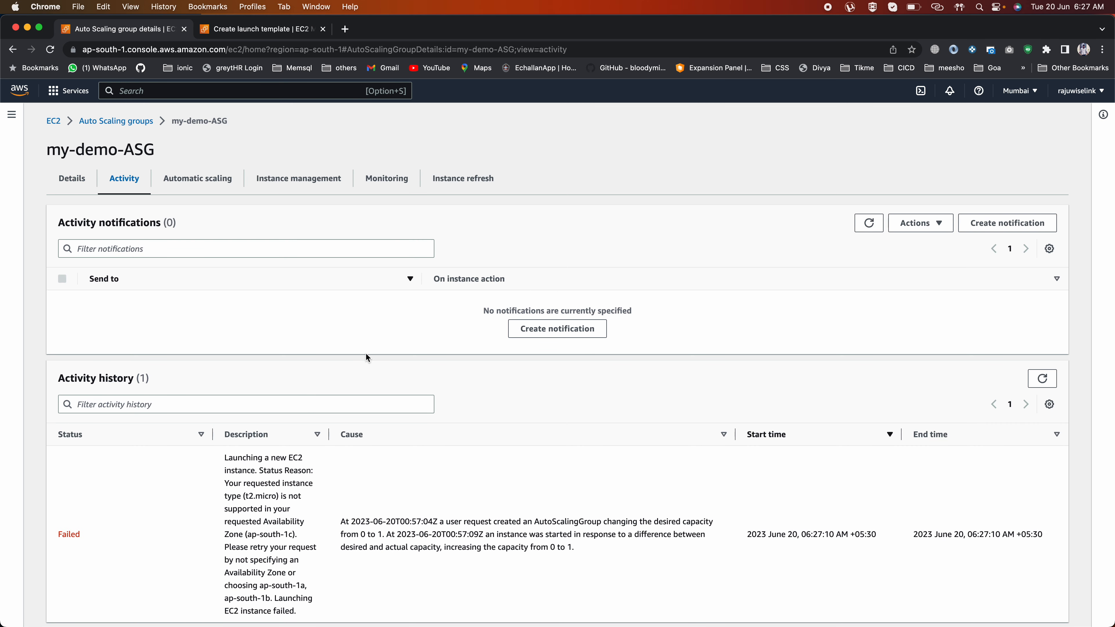
{"action": "scroll", "coordinate": [366, 354], "scroll_direction": "down", "scroll_amount": 1}
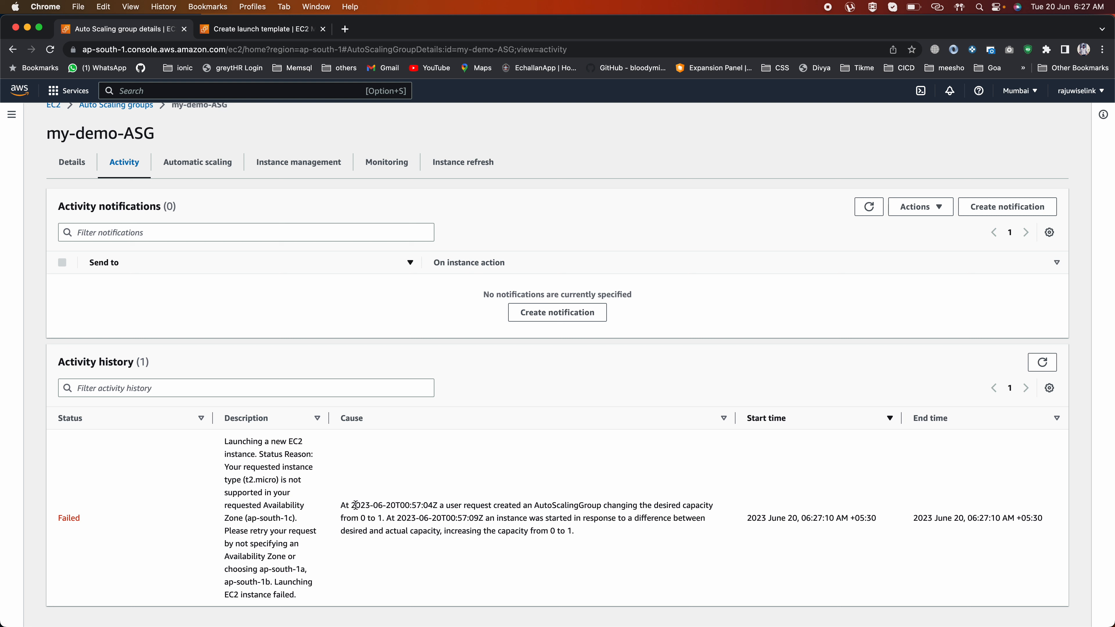
Step: Examine the failed launch entry's description for the instance type, the Availability Zone concerned and the suggested alternatives
{"action": "left_click_drag", "start_coordinate": [235, 466], "coordinate": [275, 503]}
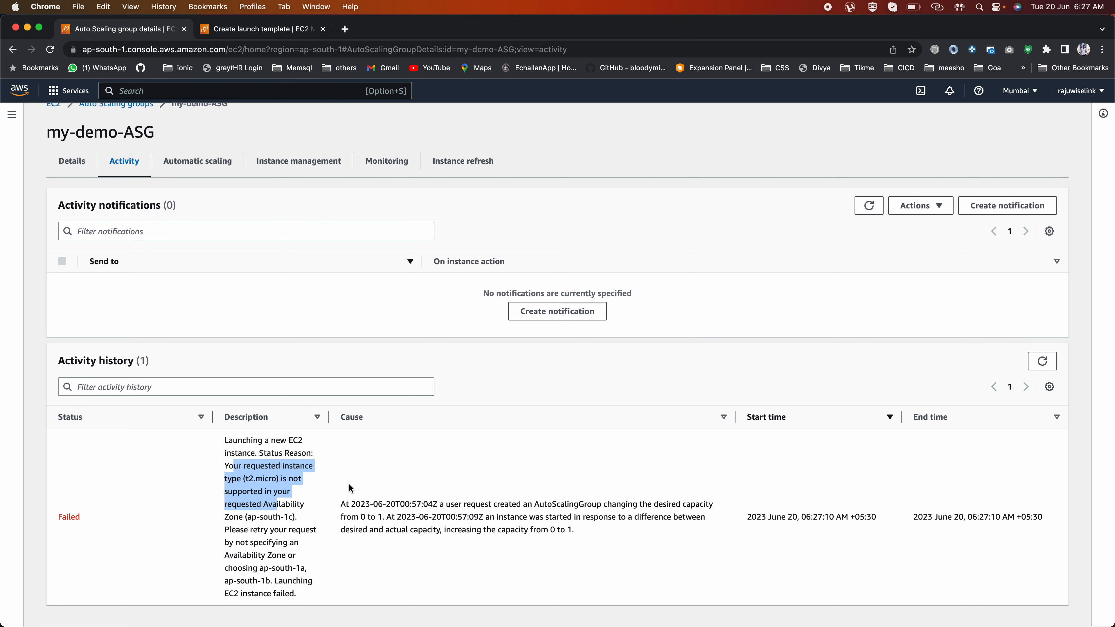
{"action": "left_click", "coordinate": [247, 507]}
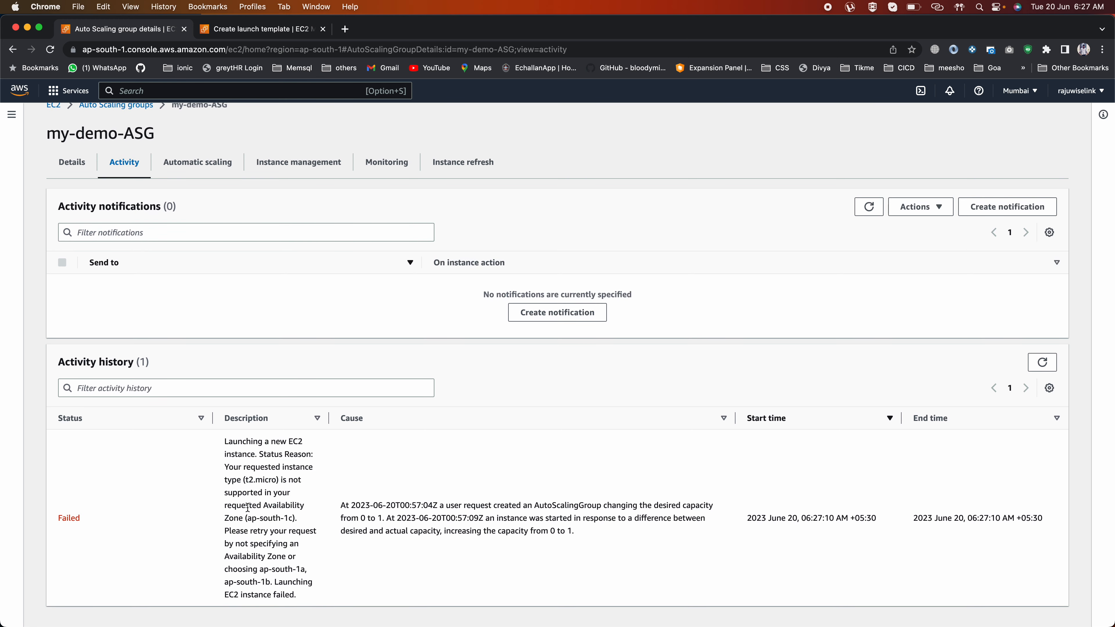
{"action": "left_click_drag", "start_coordinate": [247, 518], "coordinate": [294, 518]}
{"action": "left_click", "coordinate": [248, 521]}
{"action": "left_click_drag", "start_coordinate": [247, 519], "coordinate": [293, 518]}
{"action": "left_click_drag", "start_coordinate": [244, 479], "coordinate": [276, 479]}
{"action": "left_click_drag", "start_coordinate": [224, 505], "coordinate": [276, 504]}
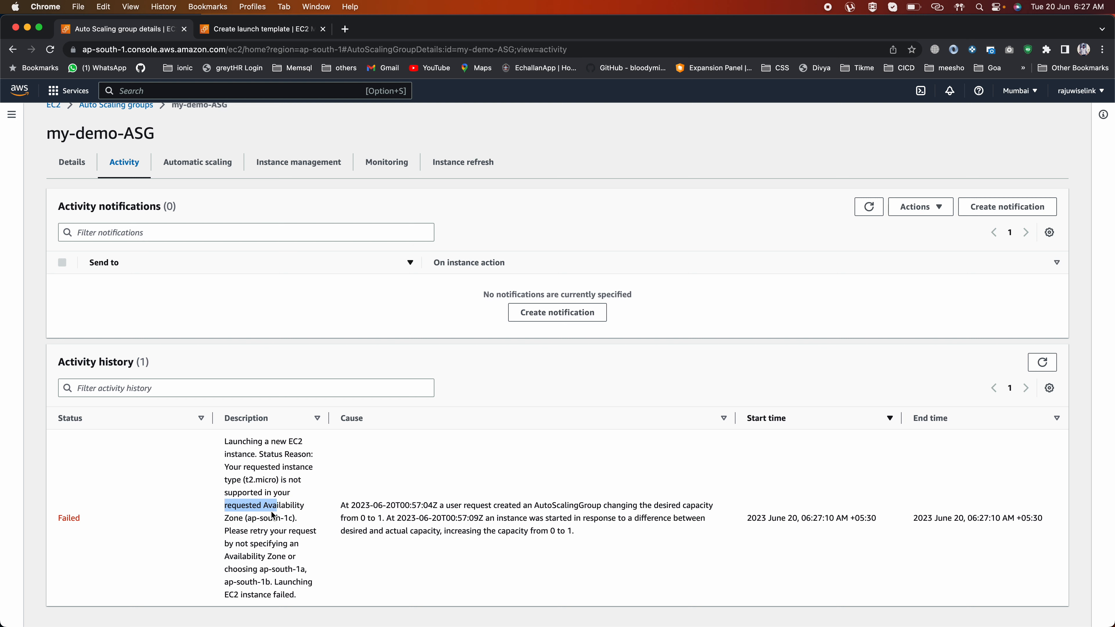
{"action": "left_click", "coordinate": [247, 530]}
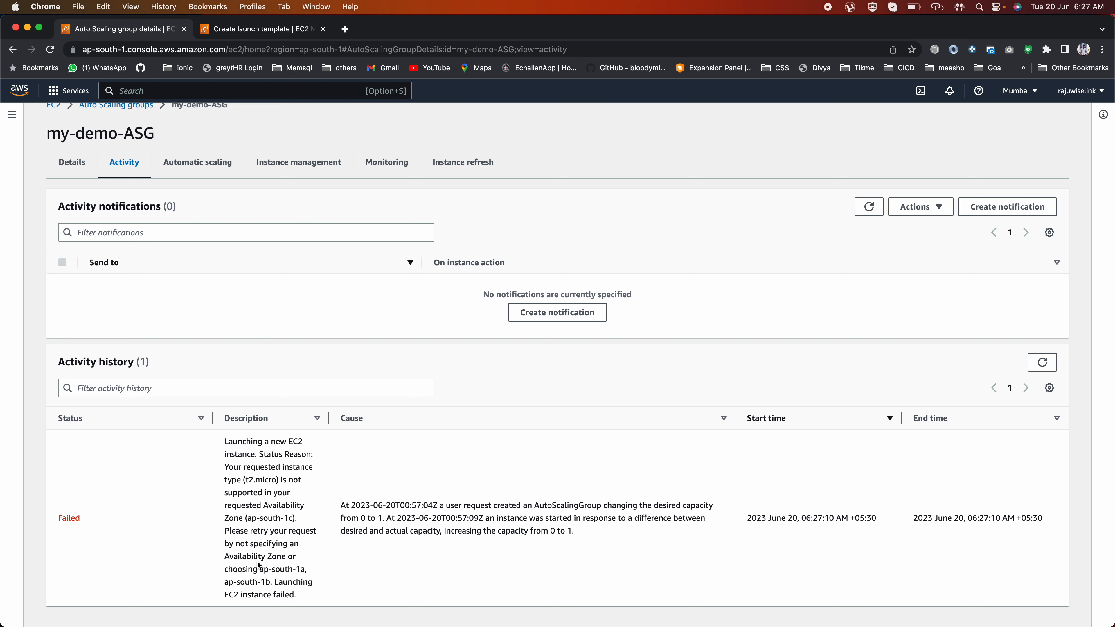
{"action": "scroll", "coordinate": [259, 565], "scroll_direction": "down", "scroll_amount": 1}
{"action": "scroll", "coordinate": [259, 565], "scroll_direction": "up", "scroll_amount": 1}
{"action": "left_click_drag", "start_coordinate": [299, 518], "coordinate": [230, 516]}
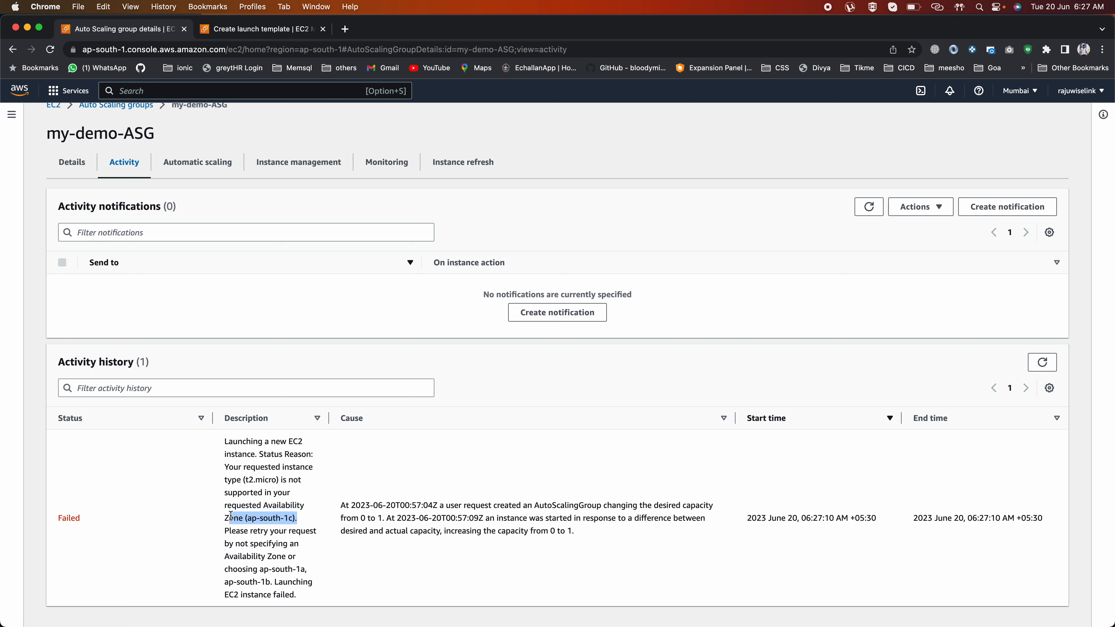
{"action": "left_click", "coordinate": [247, 469]}
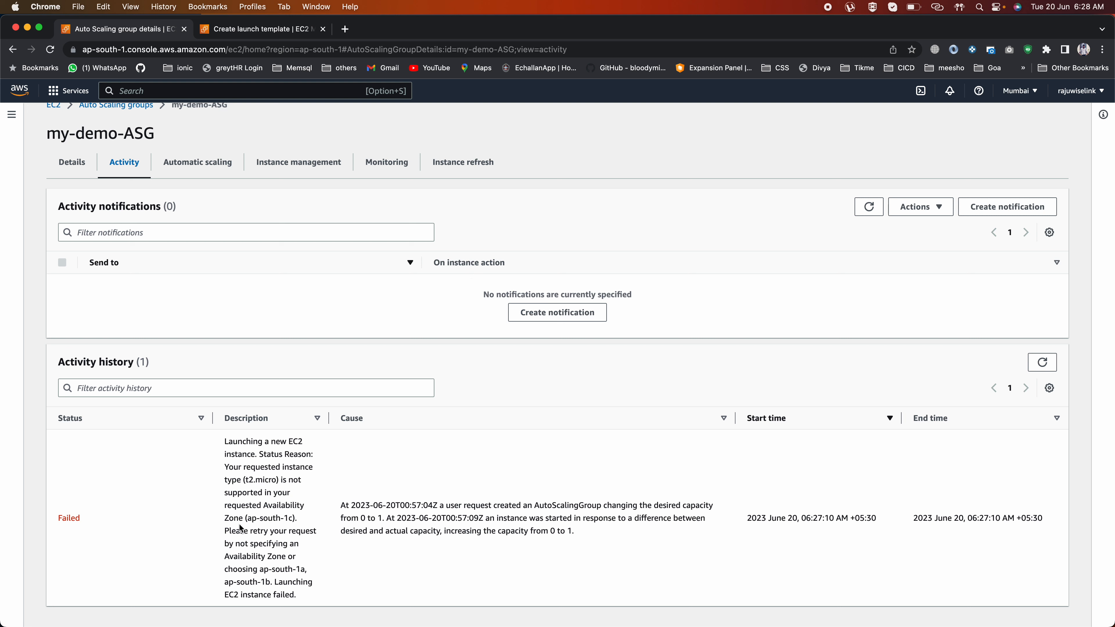
{"action": "left_click_drag", "start_coordinate": [240, 526], "coordinate": [266, 585]}
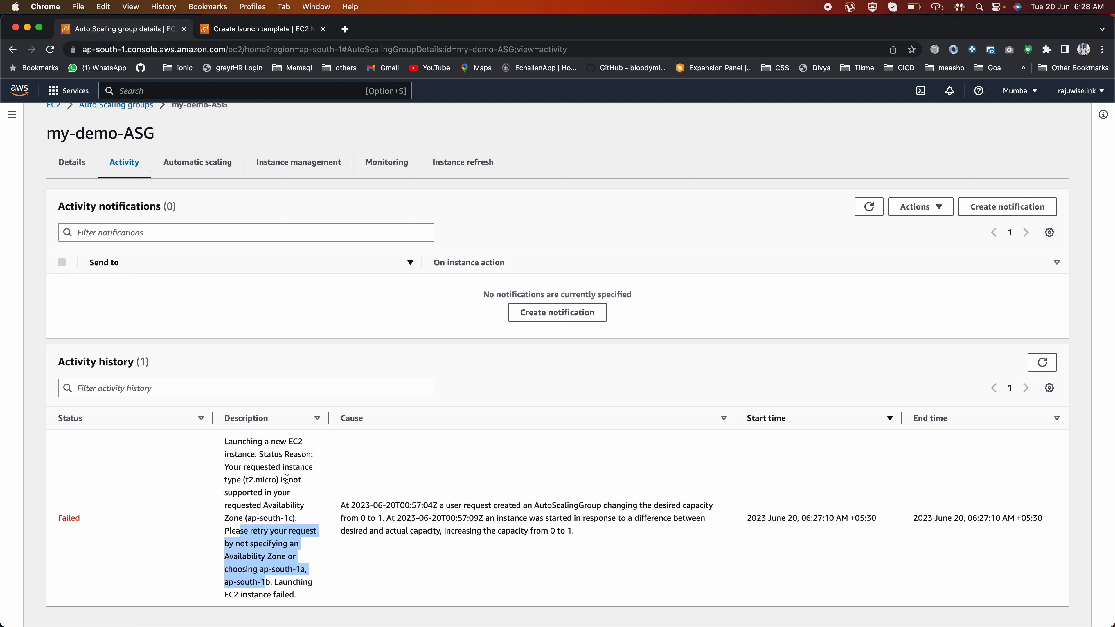
{"action": "left_click_drag", "start_coordinate": [249, 480], "coordinate": [273, 482]}
{"action": "left_click_drag", "start_coordinate": [248, 518], "coordinate": [298, 522]}
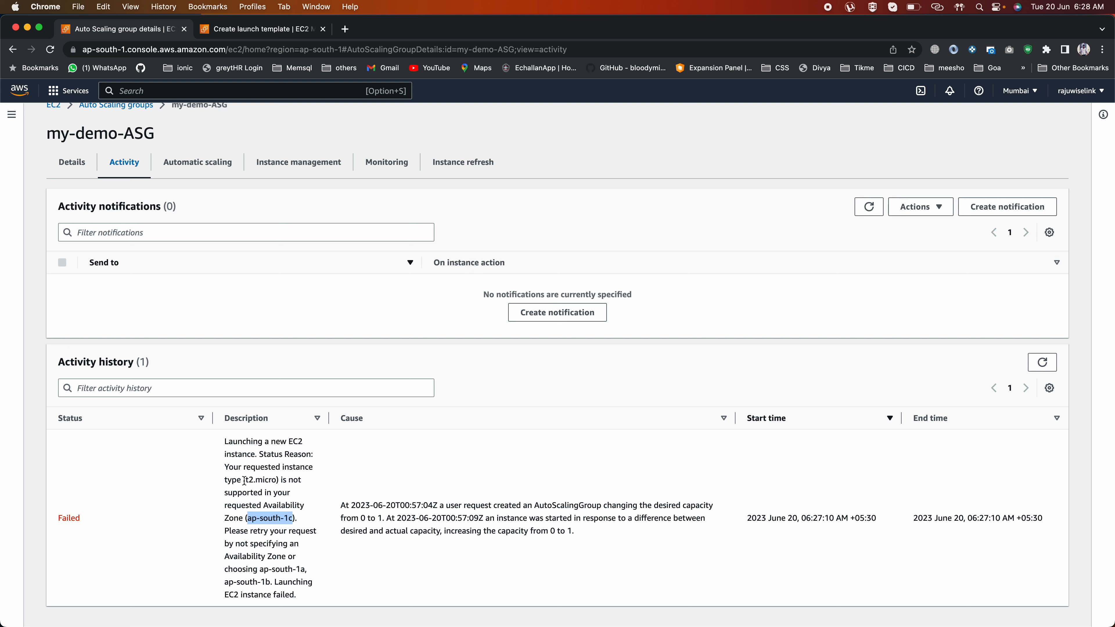
{"action": "left_click_drag", "start_coordinate": [244, 479], "coordinate": [277, 480]}
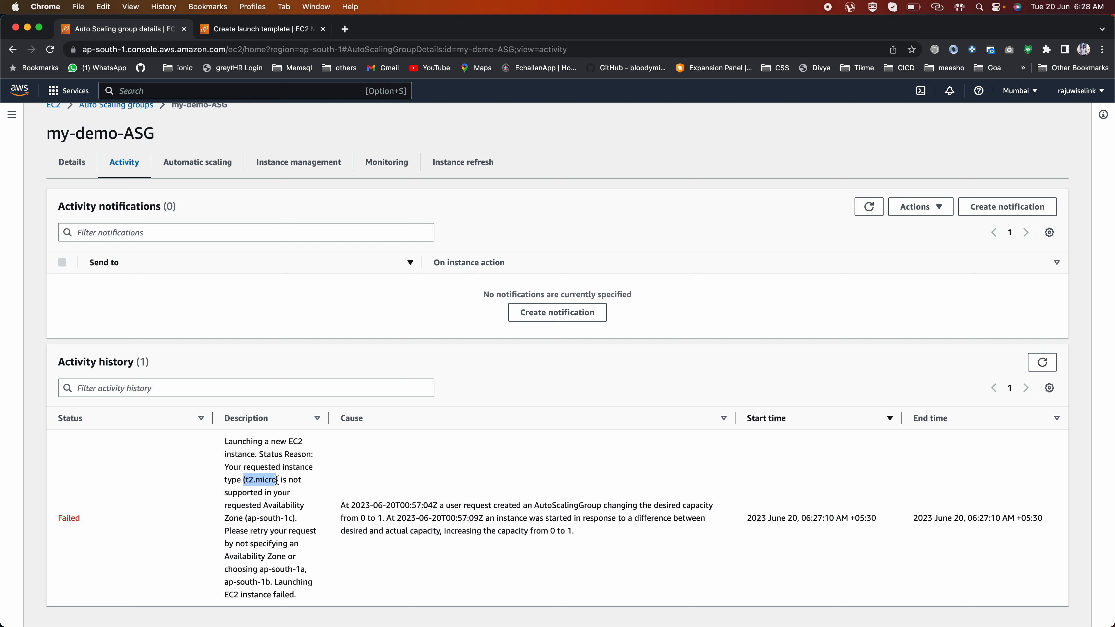
{"action": "left_click_drag", "start_coordinate": [247, 519], "coordinate": [294, 518]}
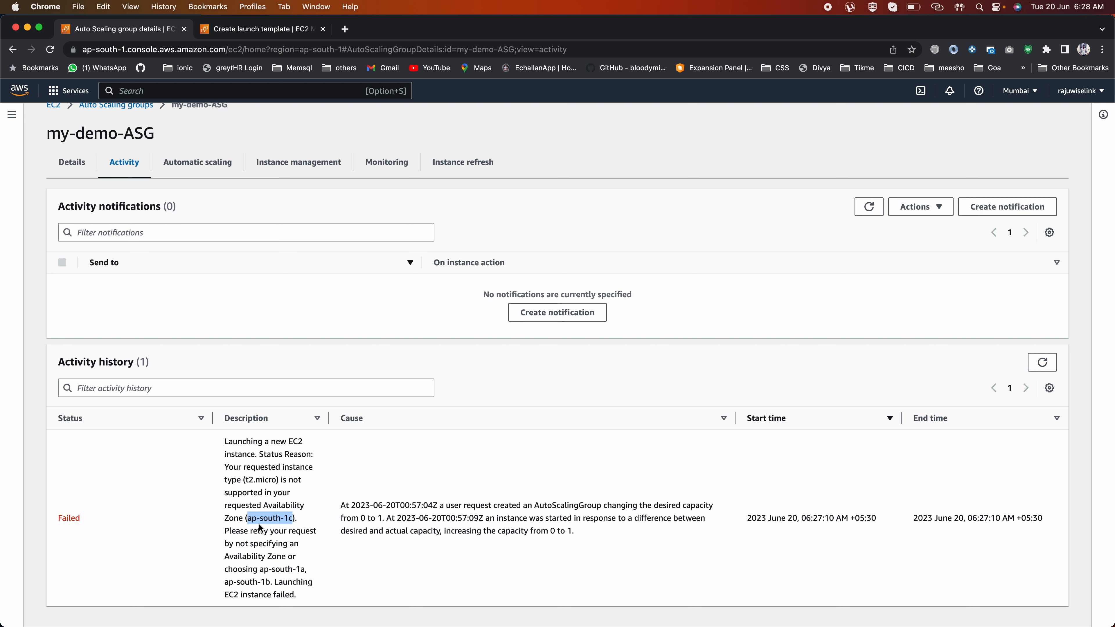
Step: Remove the ap-south-1c subnet from the network settings of my-demo-ASG and update the group
{"action": "scroll", "coordinate": [228, 351], "scroll_direction": "up", "scroll_amount": 1}
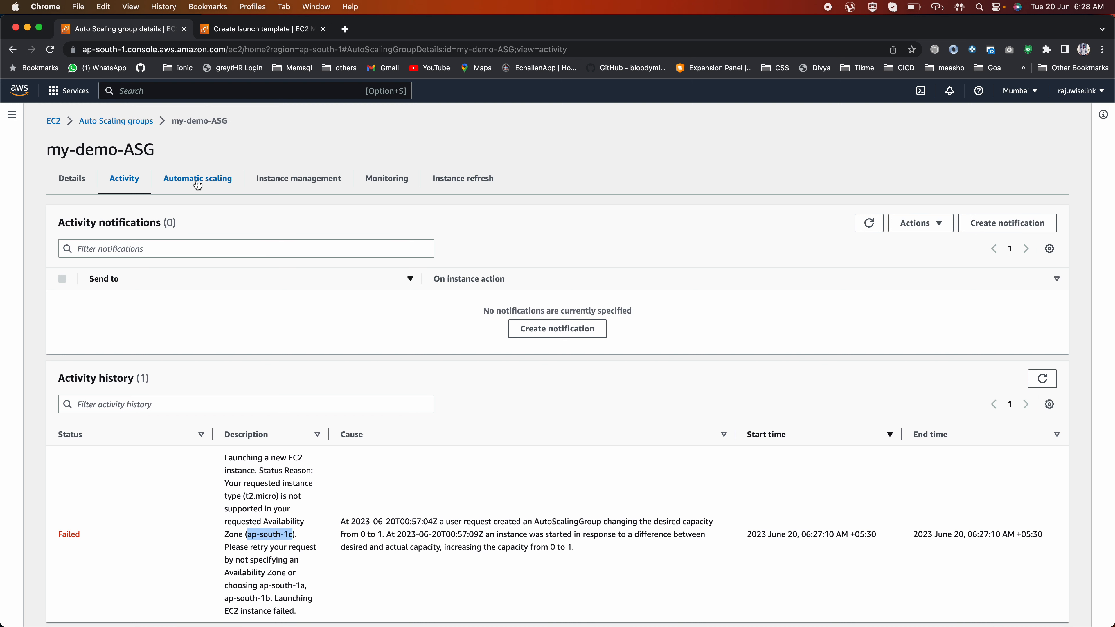
{"action": "left_click", "coordinate": [72, 179]}
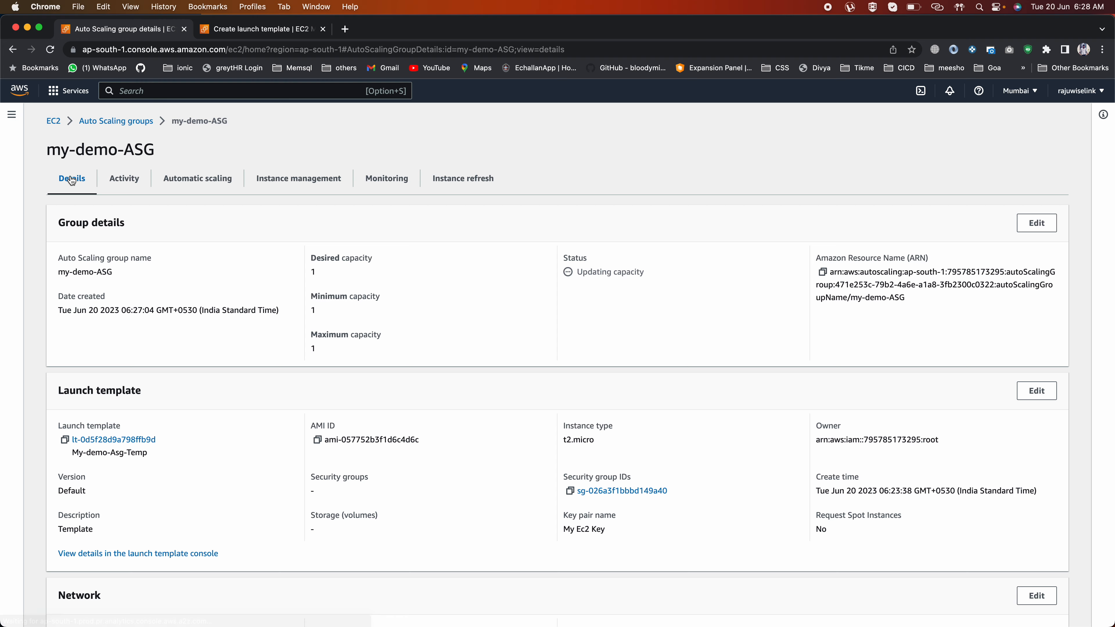
{"action": "scroll", "coordinate": [313, 356], "scroll_direction": "down", "scroll_amount": 5}
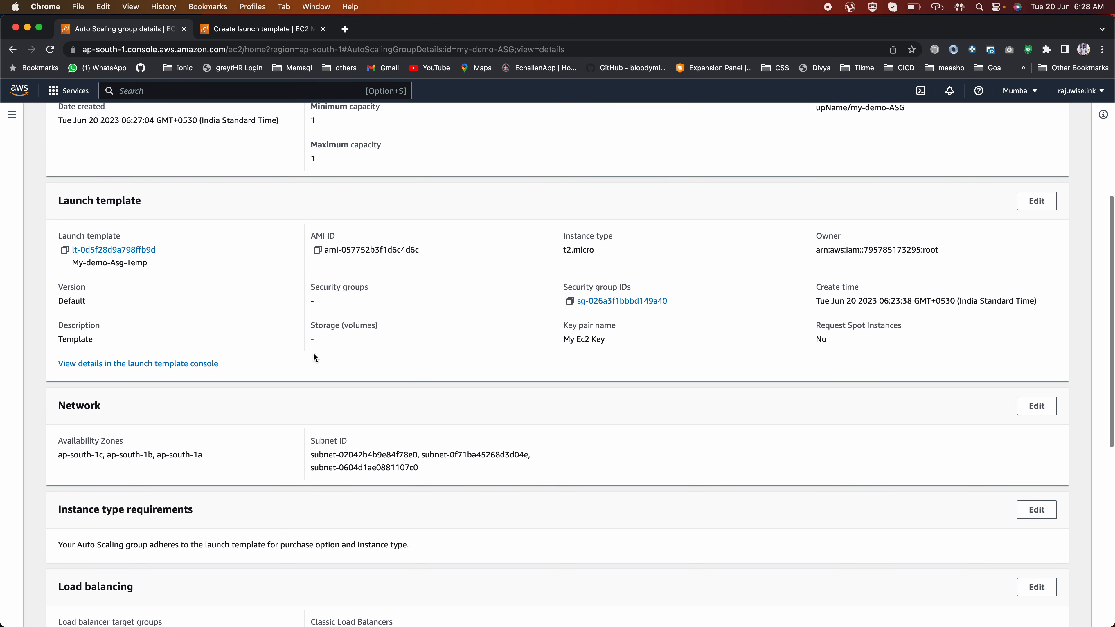
{"action": "scroll", "coordinate": [314, 354], "scroll_direction": "down", "scroll_amount": 8}
{"action": "scroll", "coordinate": [313, 354], "scroll_direction": "up", "scroll_amount": 10}
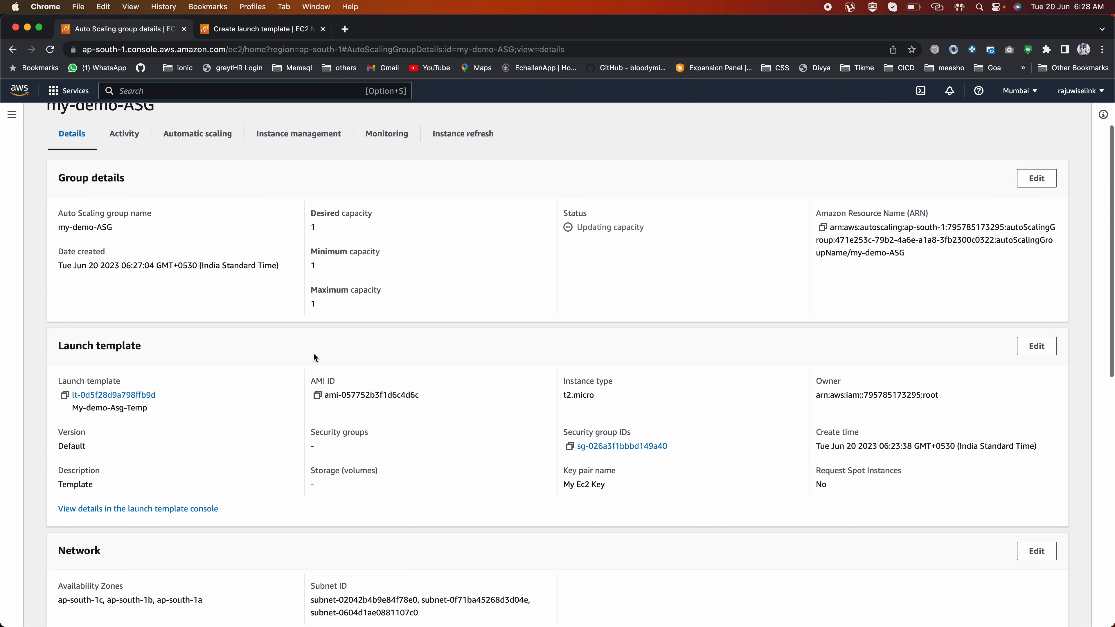
{"action": "scroll", "coordinate": [437, 339], "scroll_direction": "up", "scroll_amount": 1}
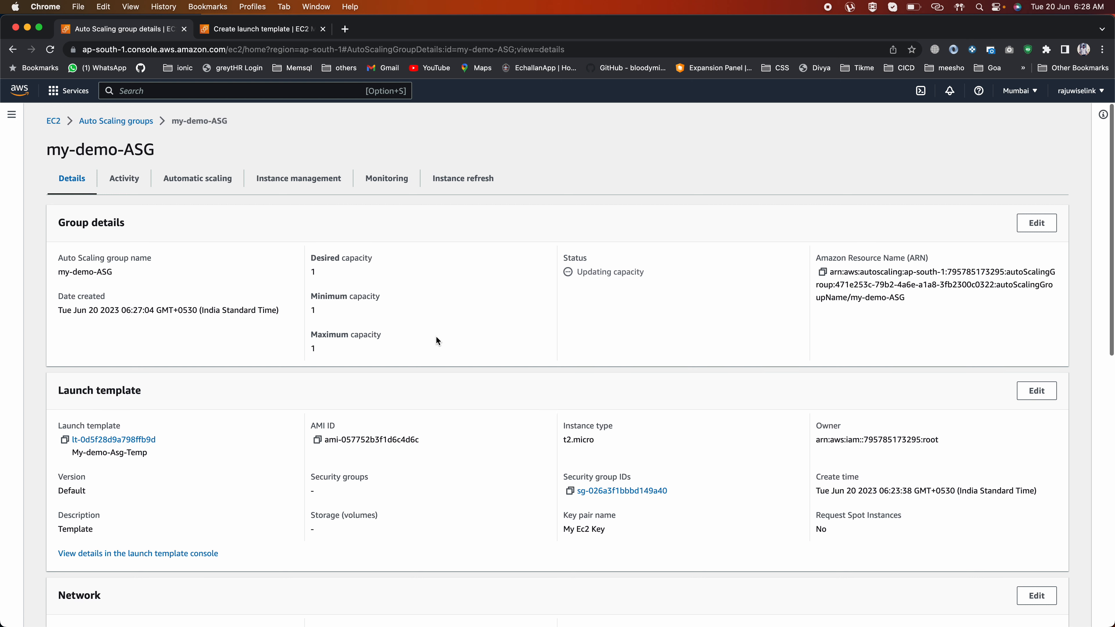
{"action": "scroll", "coordinate": [436, 340], "scroll_direction": "down", "scroll_amount": 4}
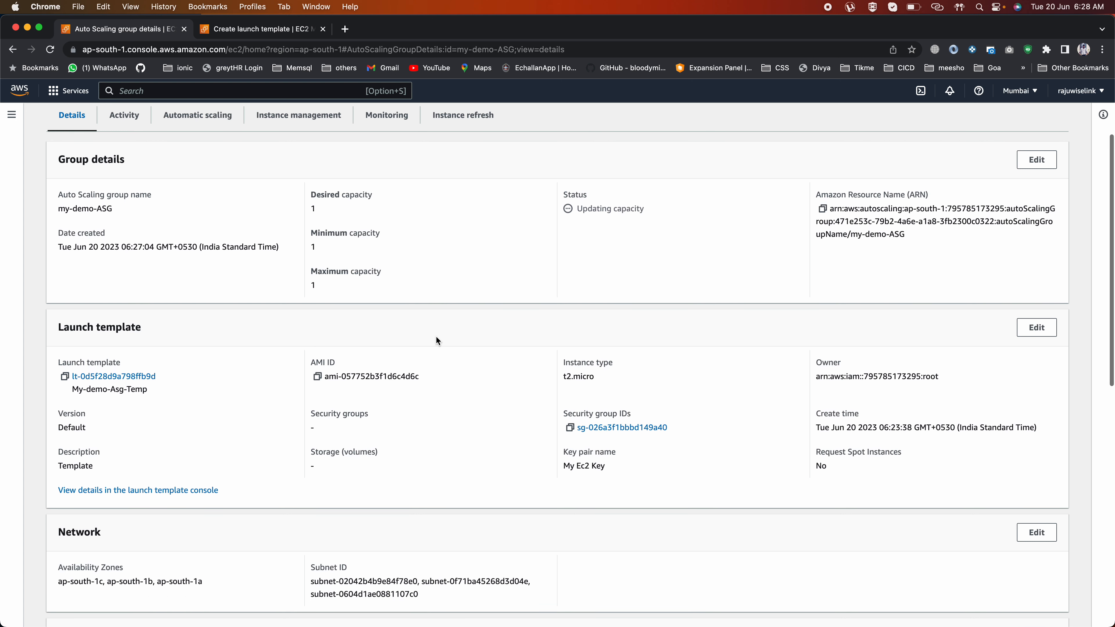
{"action": "scroll", "coordinate": [436, 340], "scroll_direction": "down", "scroll_amount": 3}
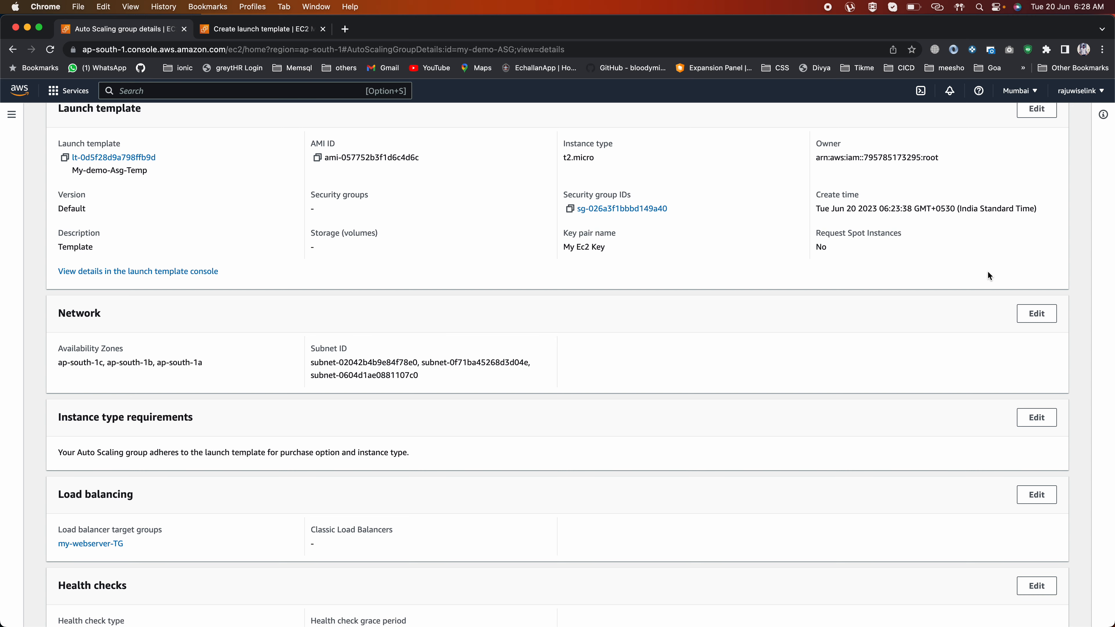
{"action": "left_click", "coordinate": [1036, 313]}
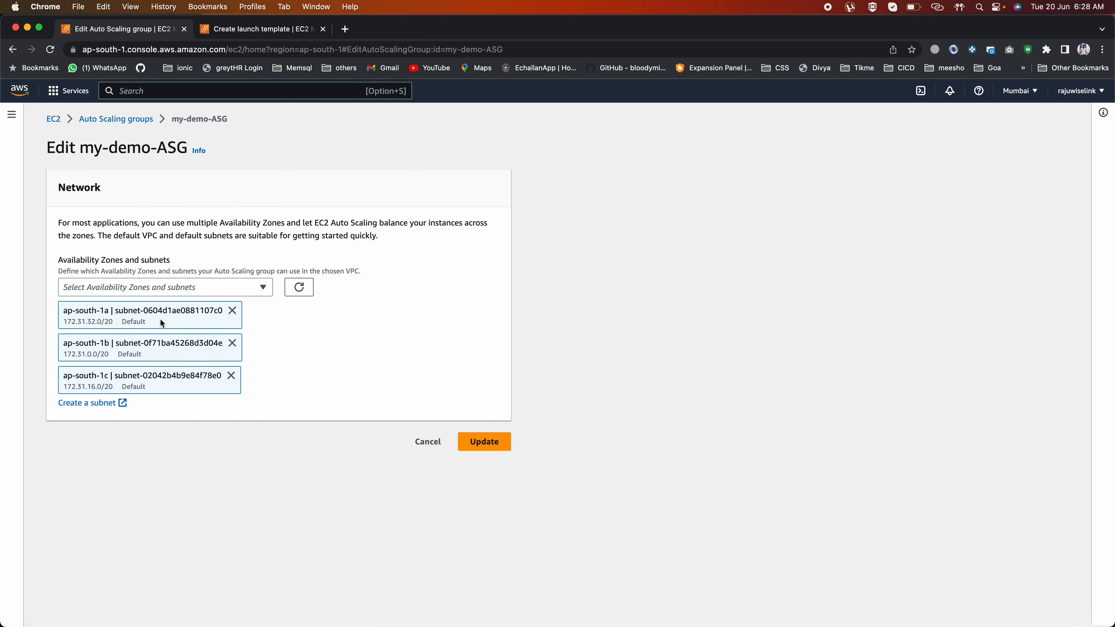
{"action": "left_click", "coordinate": [231, 376]}
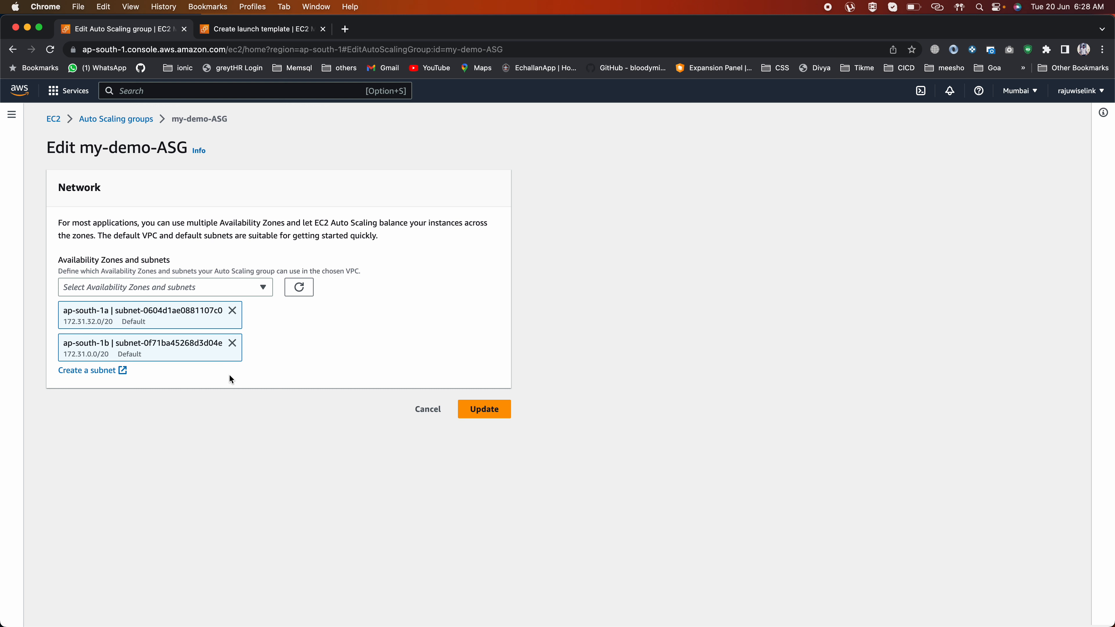
{"action": "left_click", "coordinate": [486, 411]}
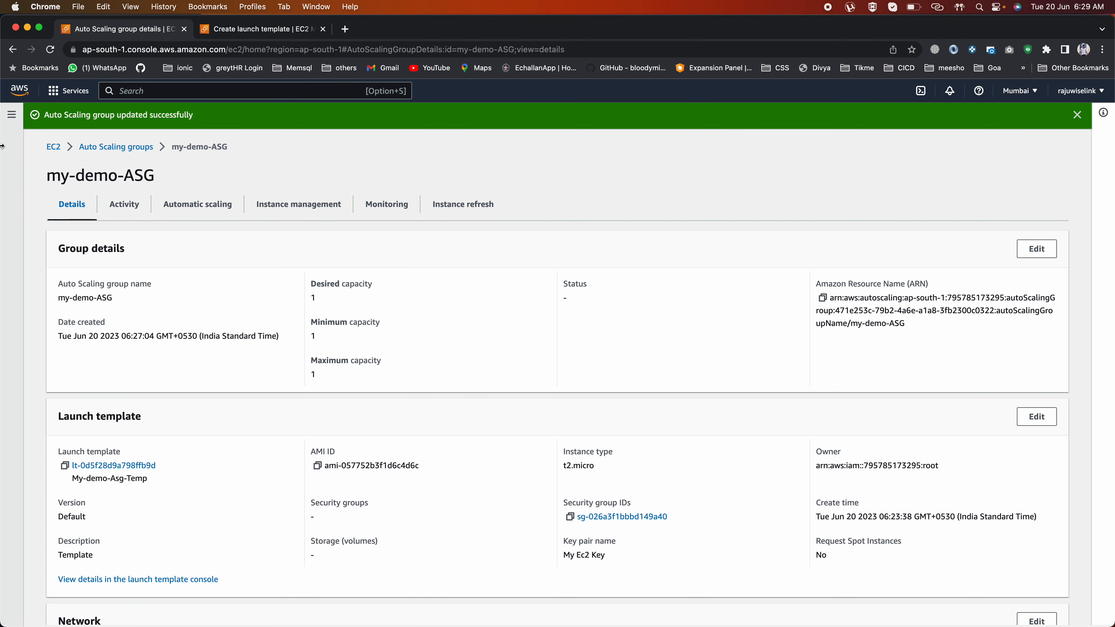
Step: Reopen my-demo-ASG from the list of Auto Scaling groups and check its activity history for a new instance launch
{"action": "left_click", "coordinate": [116, 148]}
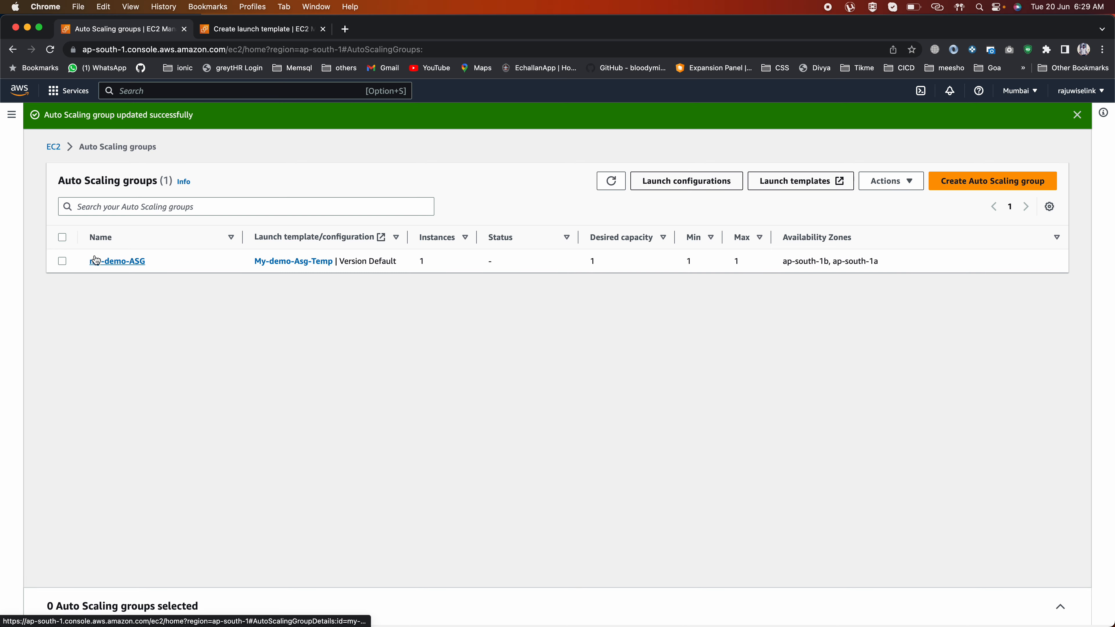
{"action": "left_click", "coordinate": [116, 261]}
{"action": "left_click", "coordinate": [128, 205]}
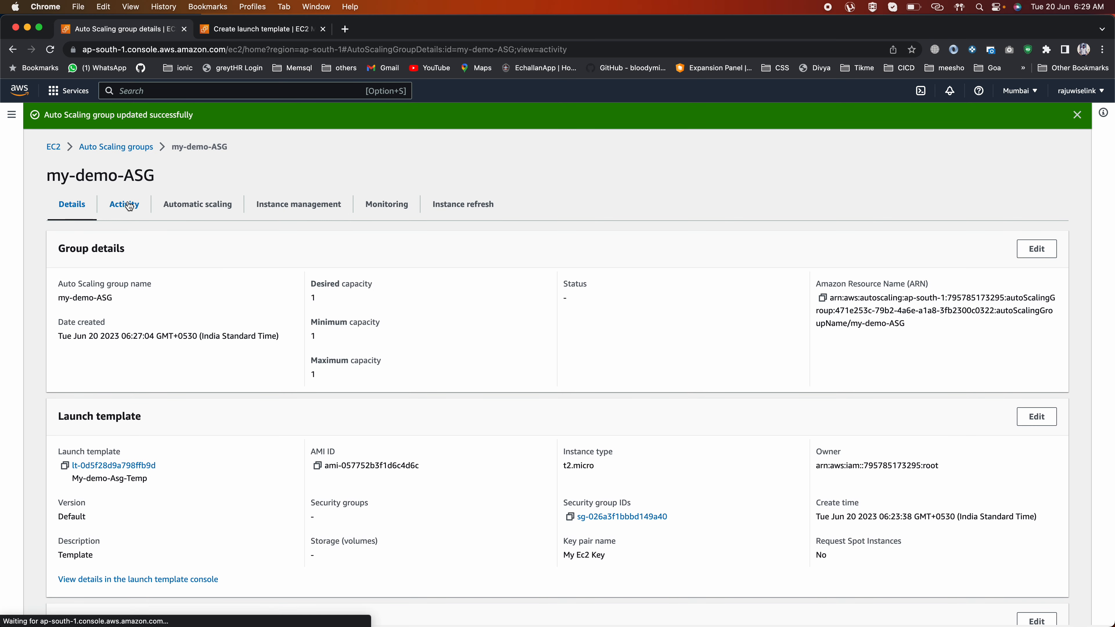
{"action": "scroll", "coordinate": [228, 395], "scroll_direction": "down", "scroll_amount": 3}
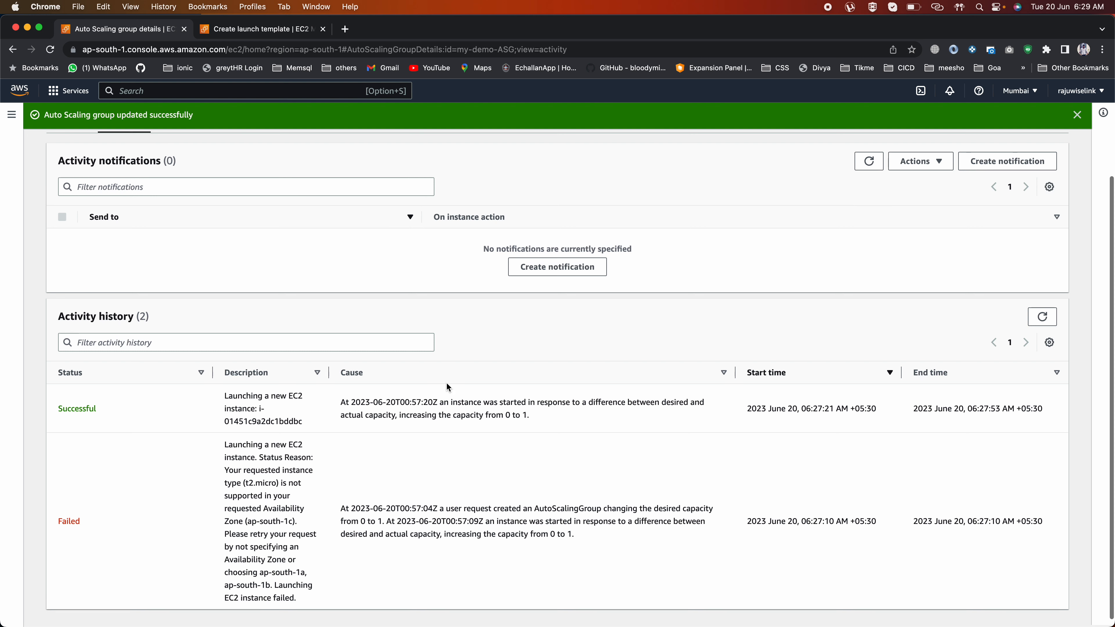
Step: Examine the successful launch entry in my-demo-ASG's activity history, reading its description, its cause and the capacity change
{"action": "scroll", "coordinate": [447, 387], "scroll_direction": "up", "scroll_amount": 3}
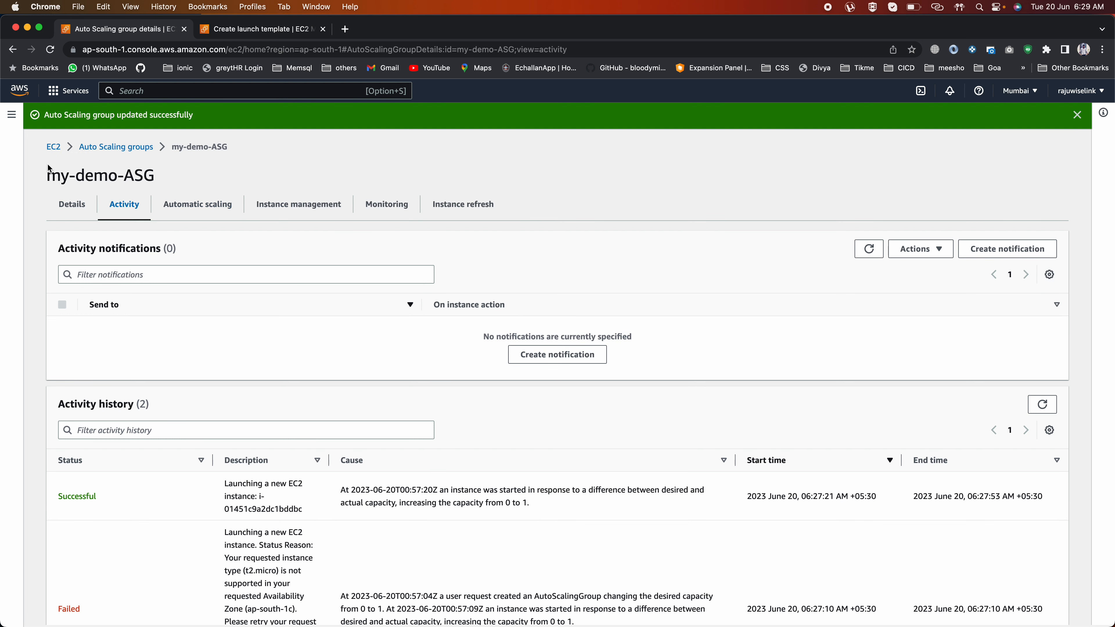
{"action": "scroll", "coordinate": [348, 383], "scroll_direction": "down", "scroll_amount": 3}
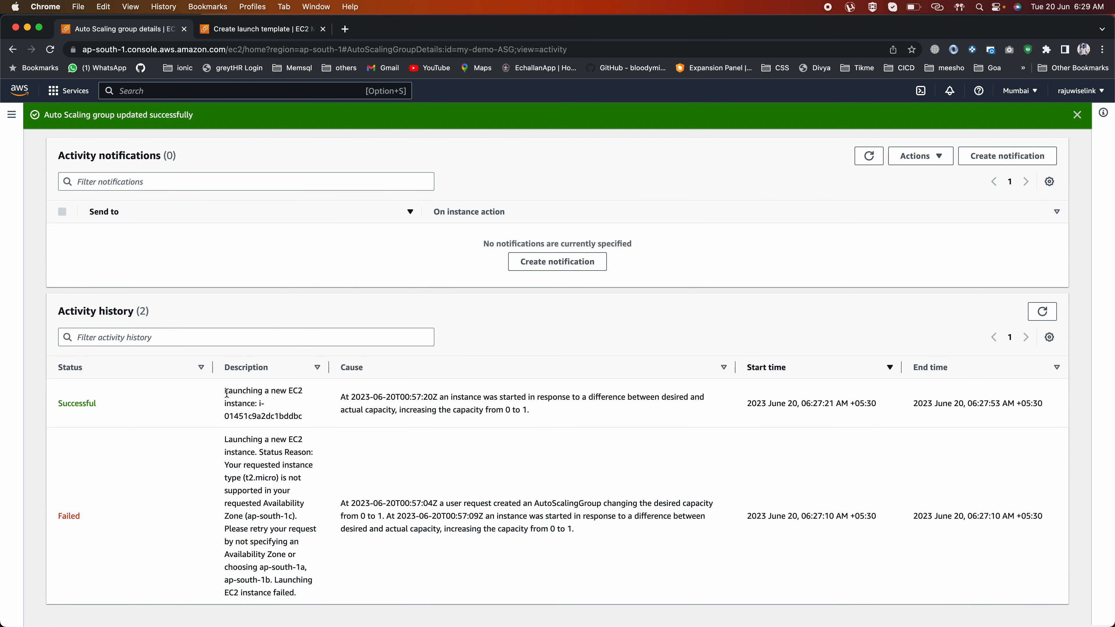
{"action": "left_click_drag", "start_coordinate": [223, 391], "coordinate": [315, 408]}
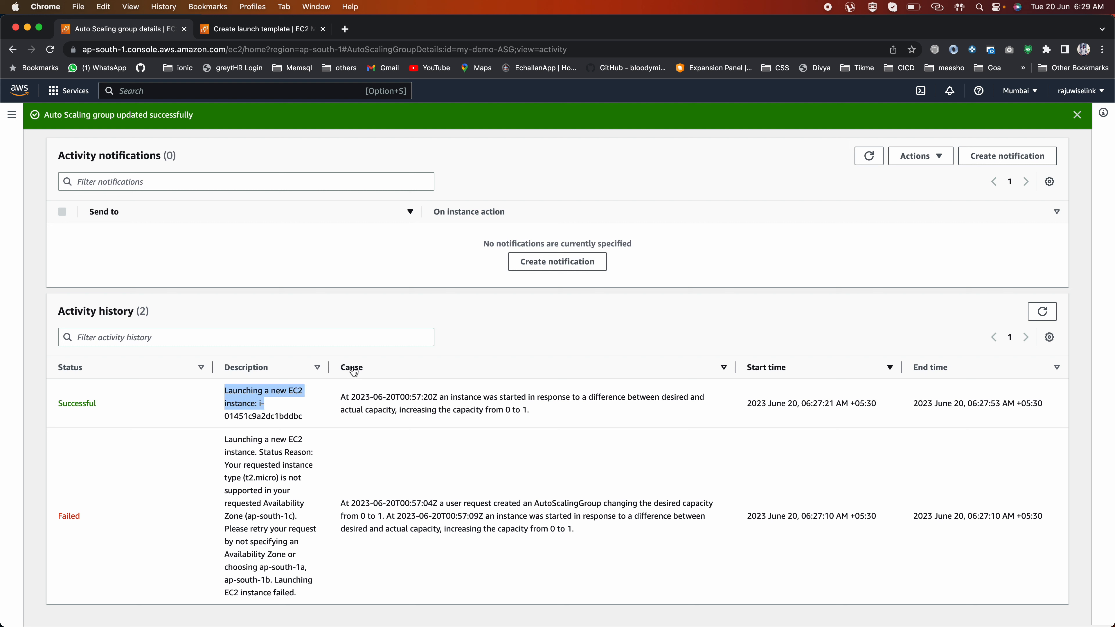
{"action": "left_click_drag", "start_coordinate": [400, 410], "coordinate": [512, 409]}
{"action": "left_click", "coordinate": [526, 408]}
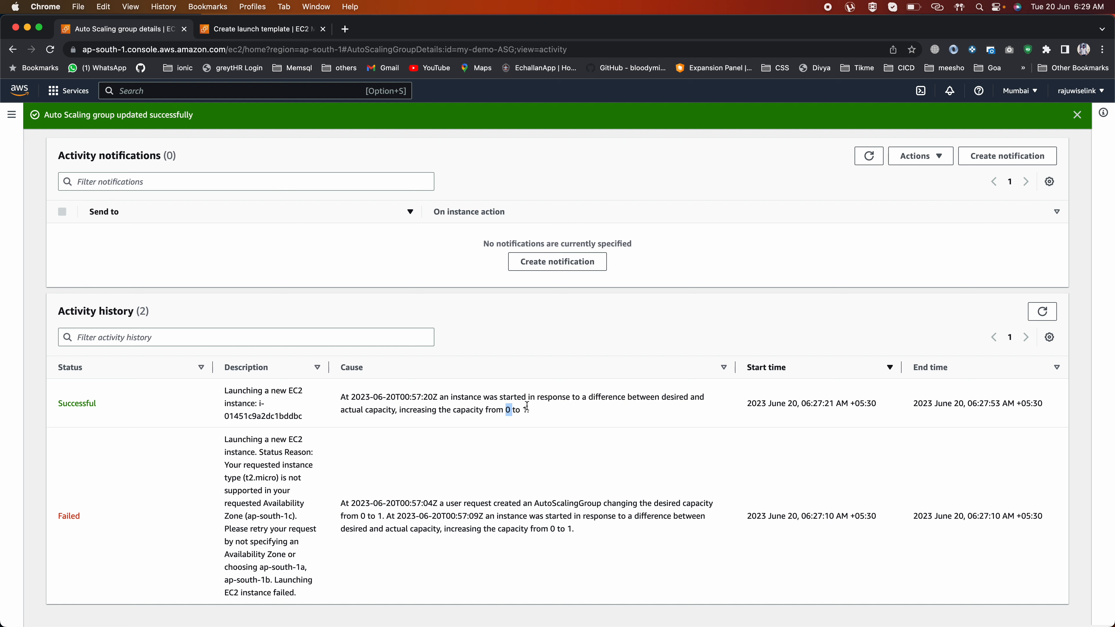
{"action": "left_click_drag", "start_coordinate": [530, 410], "coordinate": [506, 408]}
{"action": "double_click", "coordinate": [524, 407]}
{"action": "left_click_drag", "start_coordinate": [341, 397], "coordinate": [411, 400]}
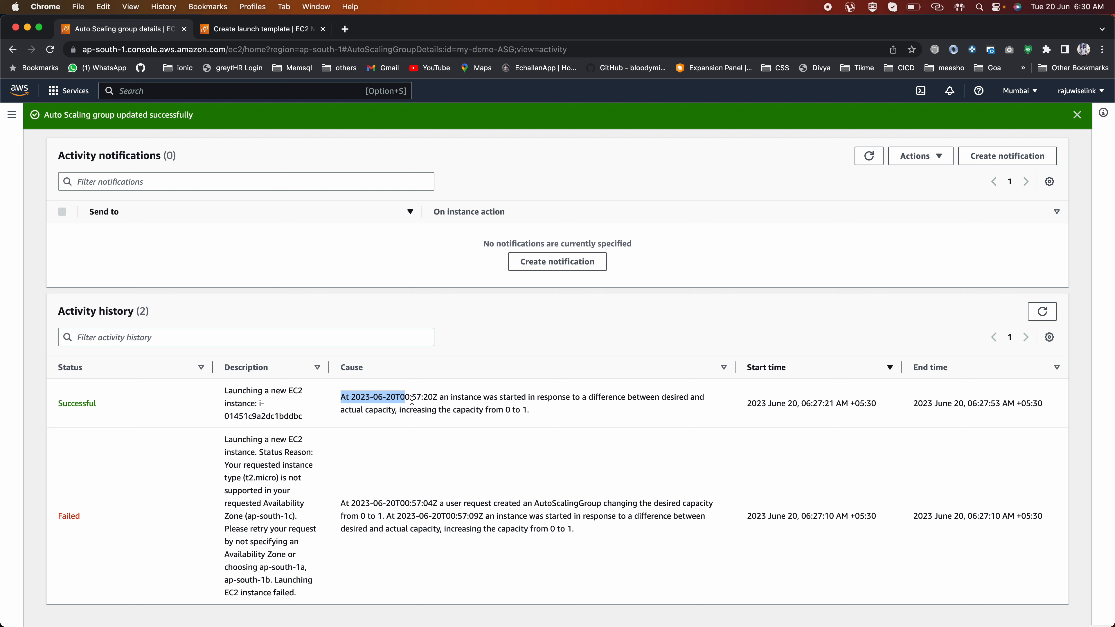
{"action": "left_click_drag", "start_coordinate": [505, 409], "coordinate": [530, 411]}
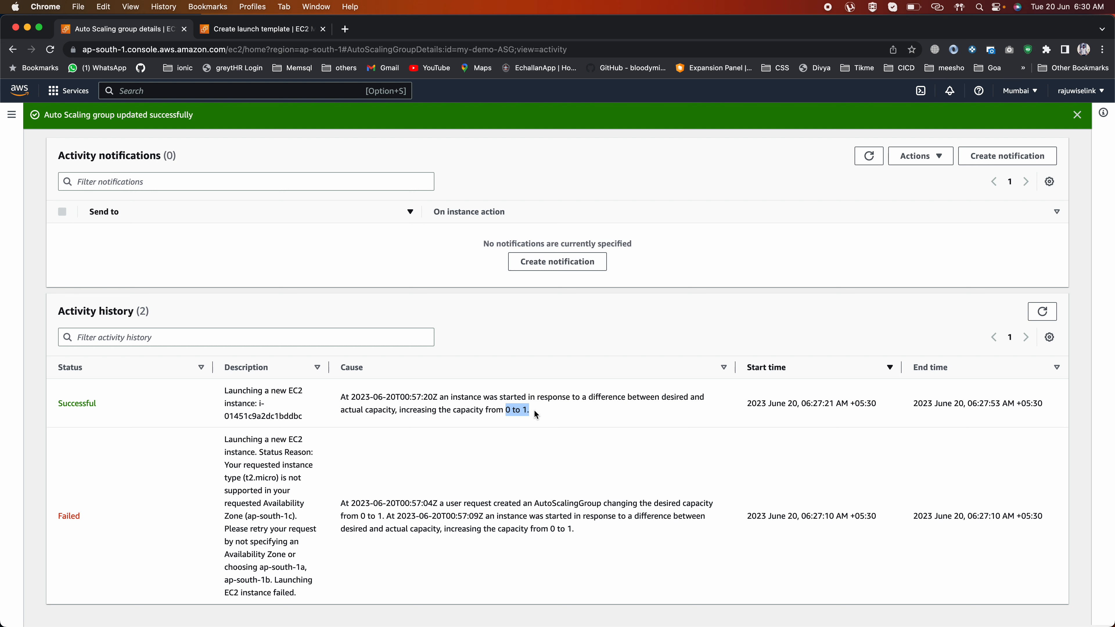
Step: View the instances managed by my-demo-ASG and check the Availability Zone of the launched instance
{"action": "scroll", "coordinate": [300, 338], "scroll_direction": "up", "scroll_amount": 3}
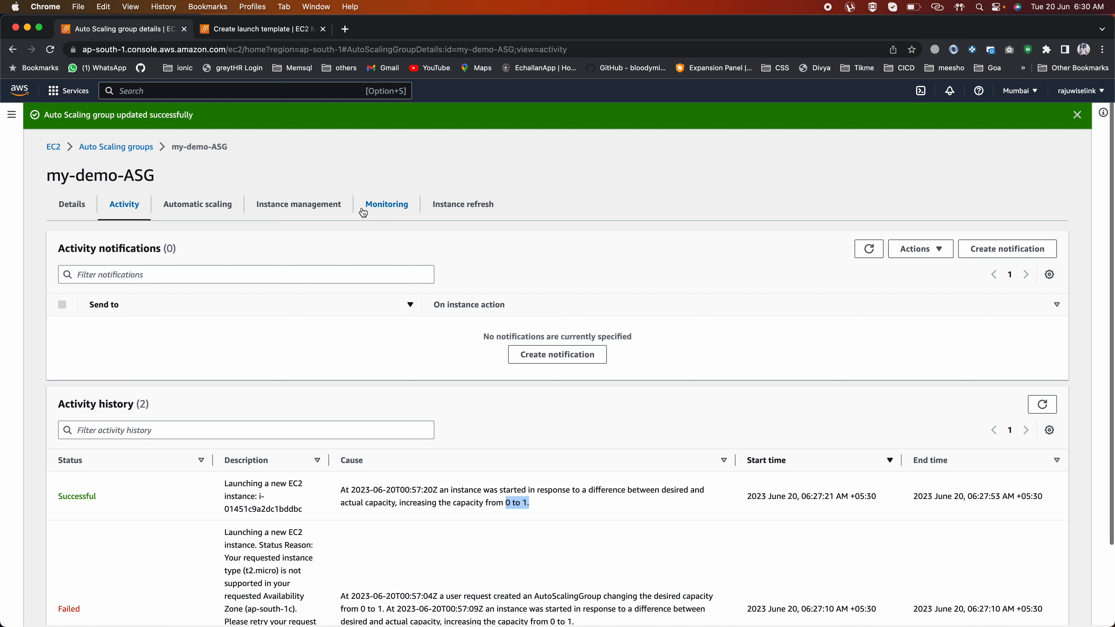
{"action": "left_click", "coordinate": [279, 205]}
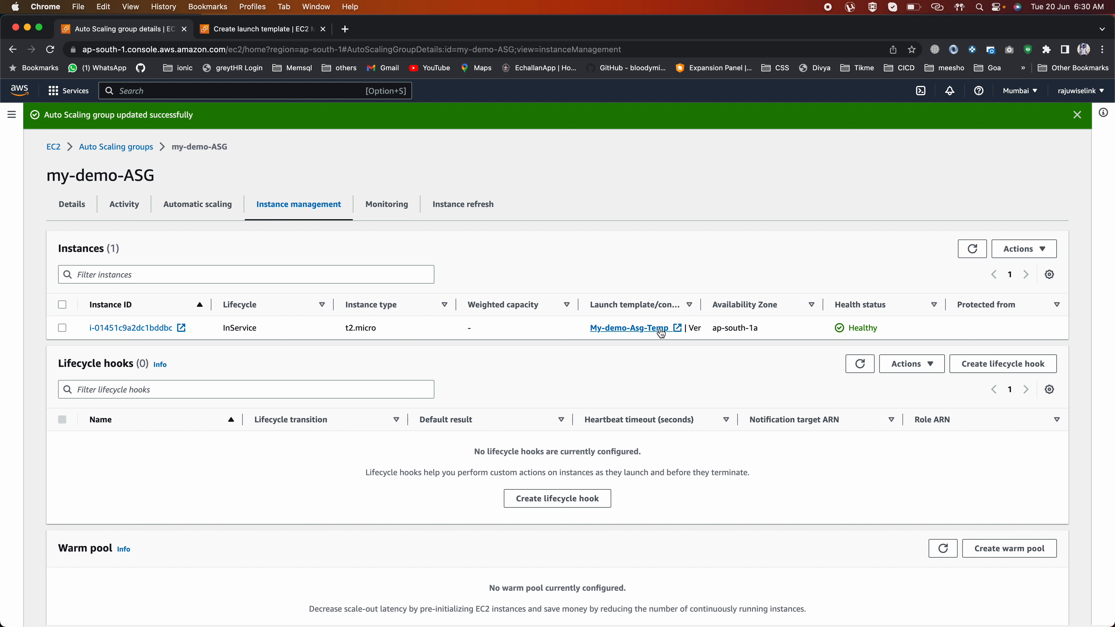
{"action": "left_click_drag", "start_coordinate": [717, 328], "coordinate": [775, 330]}
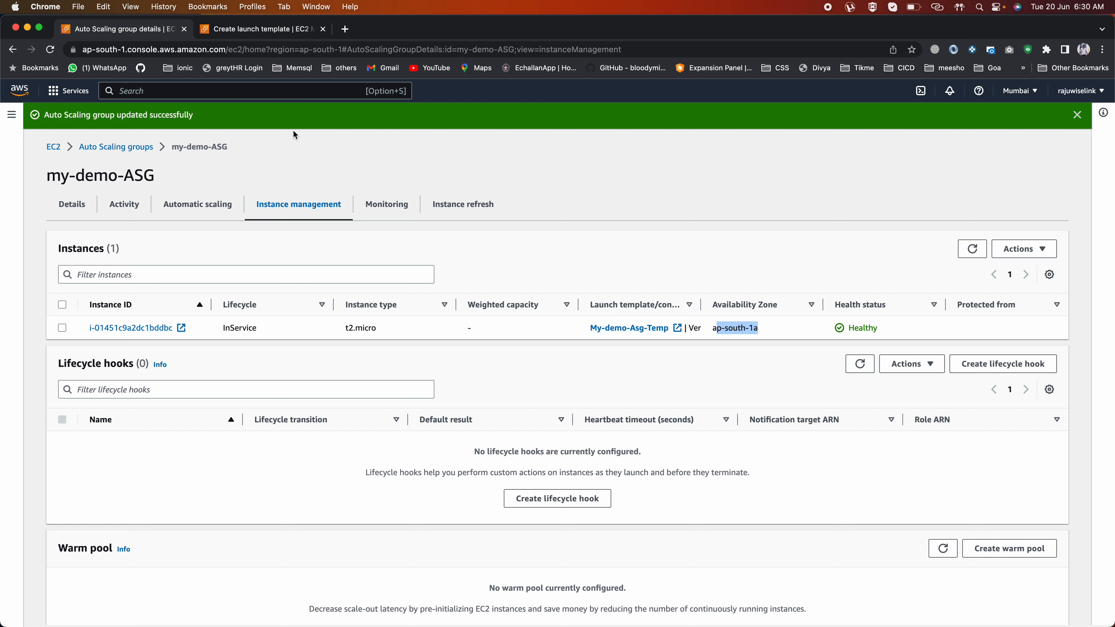
Step: Go to the EC2 Instances list and check the state of the instance launched by the Auto Scaling group
{"action": "left_click", "coordinate": [51, 146]}
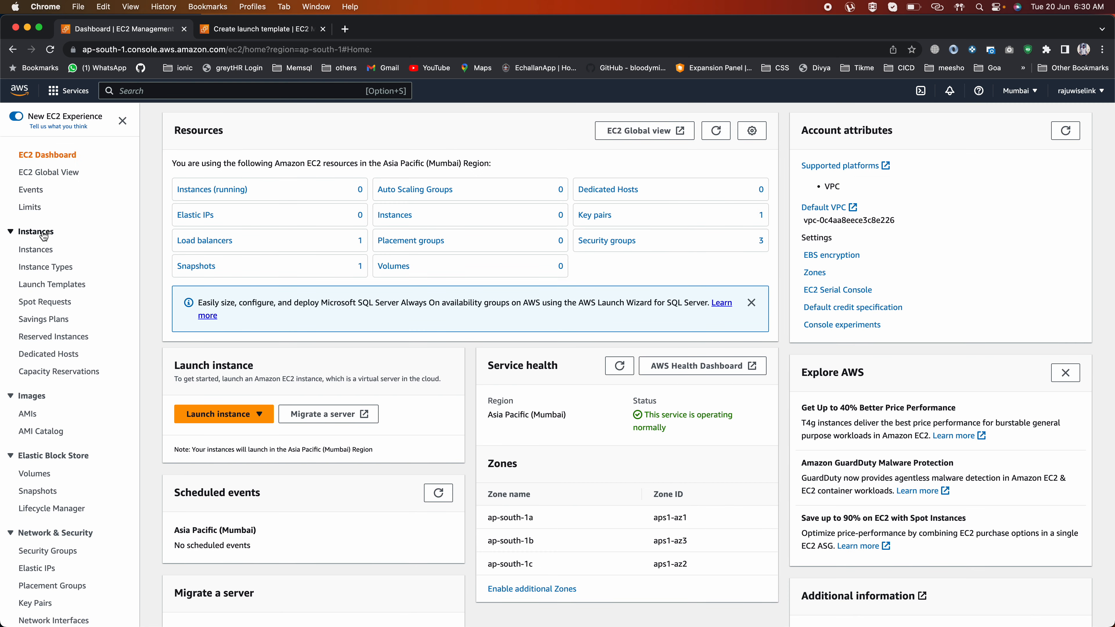
{"action": "left_click", "coordinate": [37, 250]}
{"action": "left_click", "coordinate": [745, 115]}
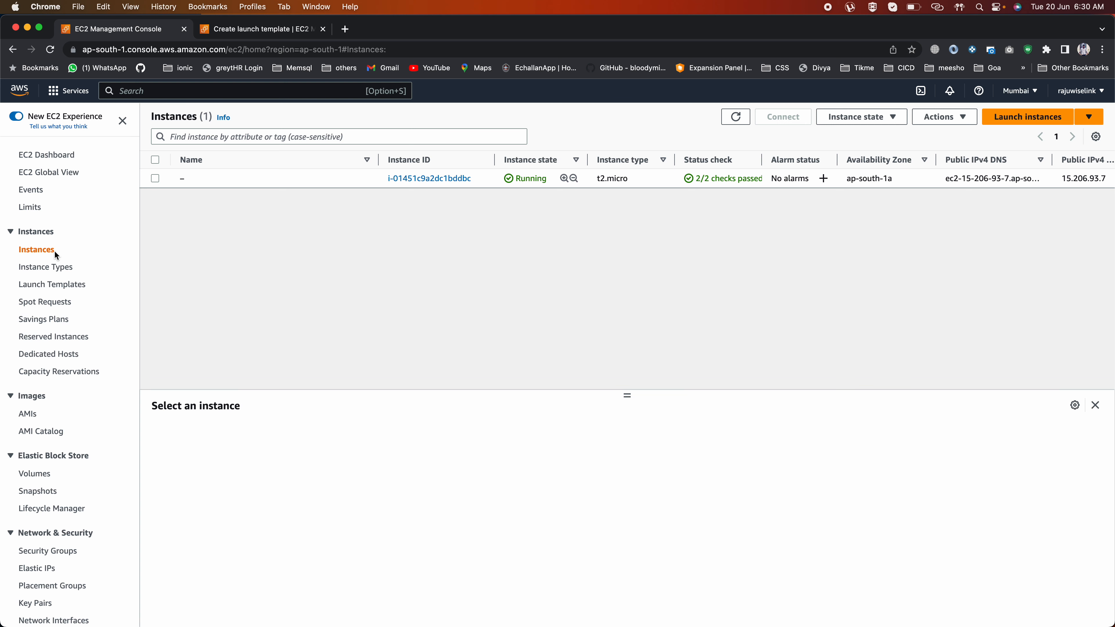
Step: Open the target group my-webserver-TG and refresh its registered targets to check the instance's health status
{"action": "scroll", "coordinate": [86, 502], "scroll_direction": "down", "scroll_amount": 4}
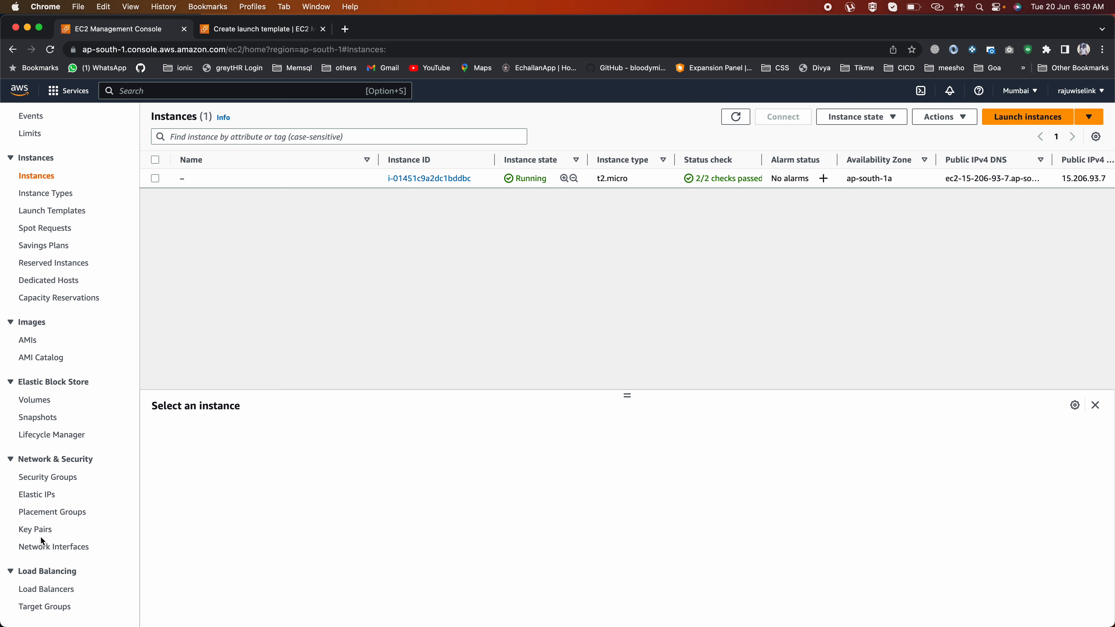
{"action": "scroll", "coordinate": [41, 536], "scroll_direction": "down", "scroll_amount": 1}
{"action": "left_click", "coordinate": [42, 563]}
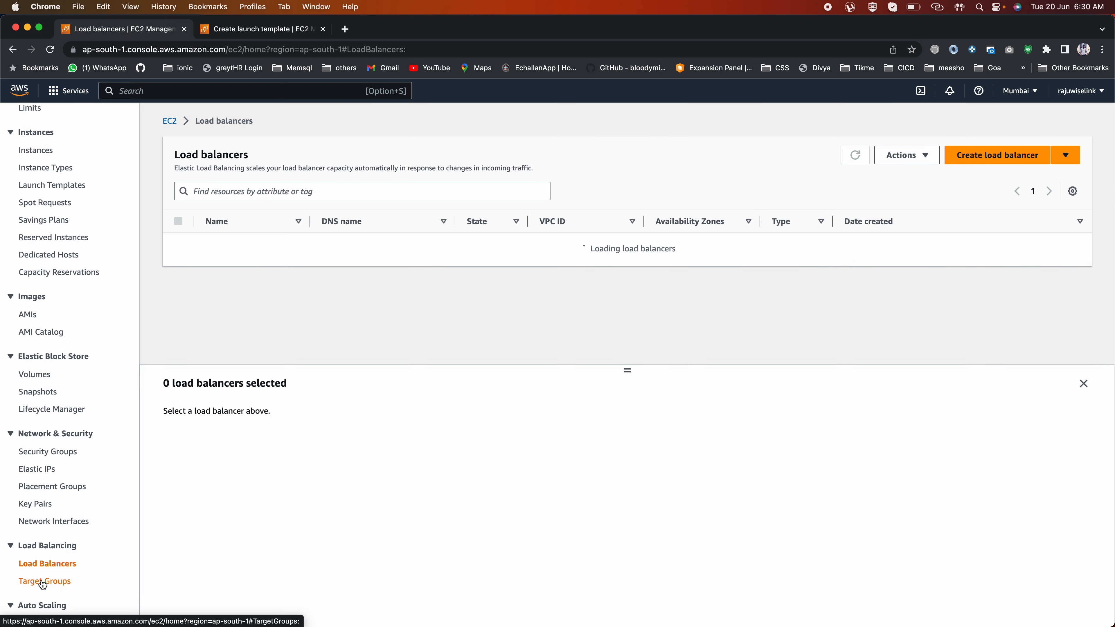
{"action": "left_click", "coordinate": [42, 581]}
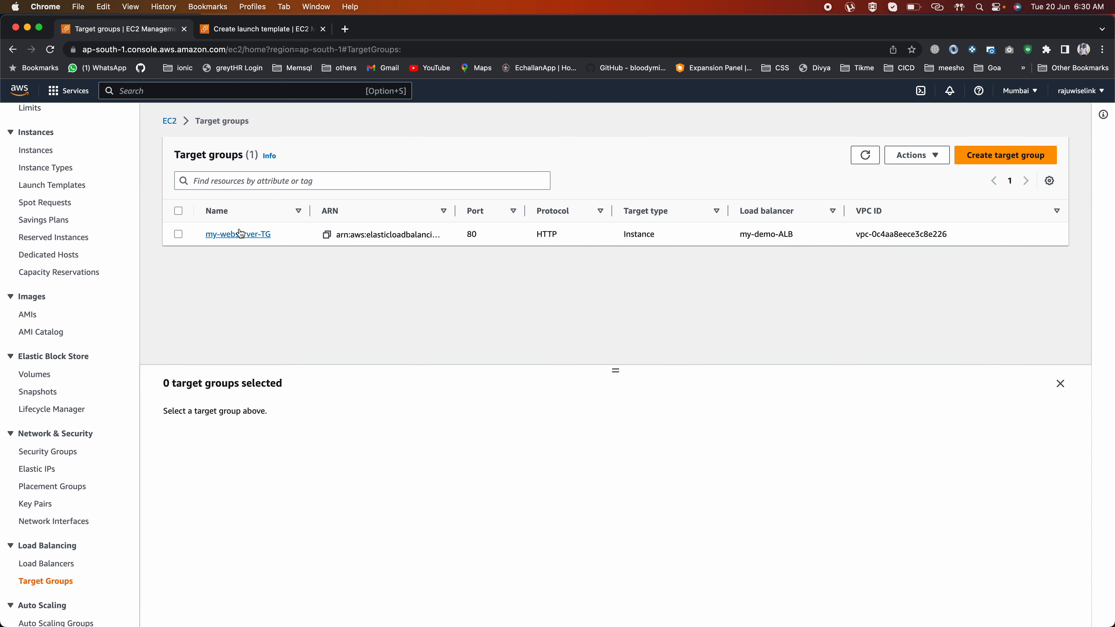
{"action": "left_click", "coordinate": [241, 234]}
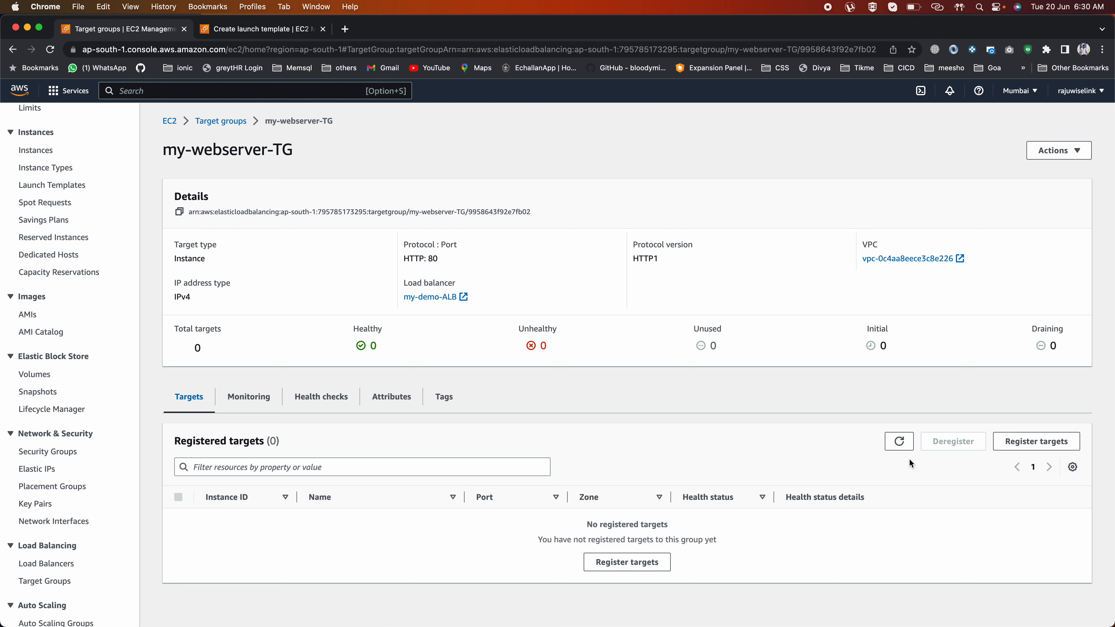
{"action": "left_click", "coordinate": [895, 442]}
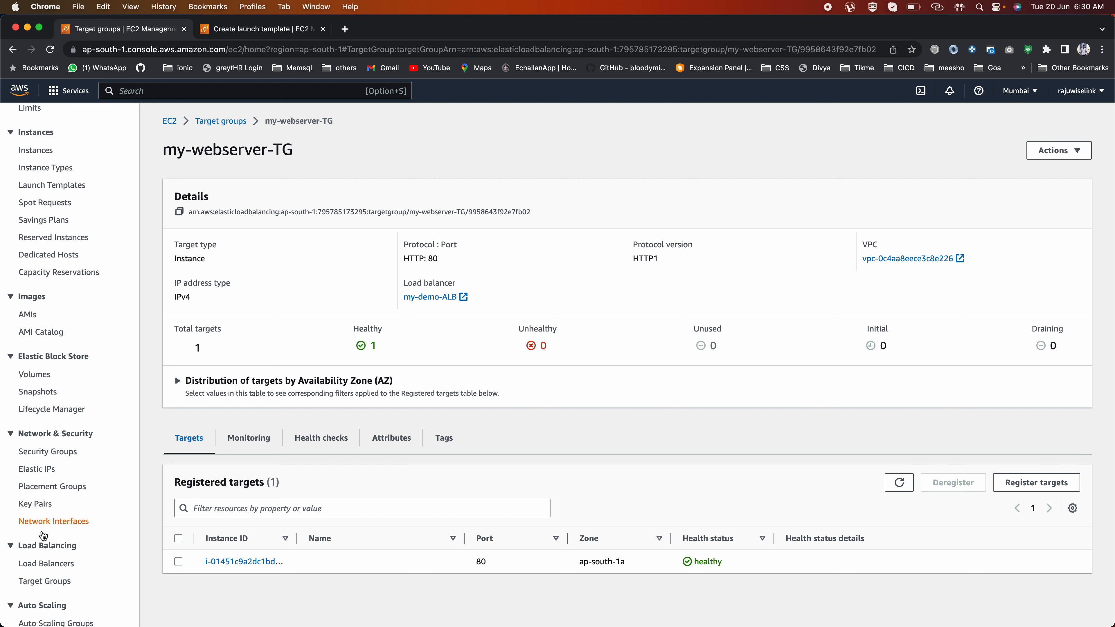
Step: Display the details of the load balancer my-demo-ALB and copy its DNS name
{"action": "scroll", "coordinate": [39, 574], "scroll_direction": "down", "scroll_amount": 1}
{"action": "left_click", "coordinate": [47, 556]}
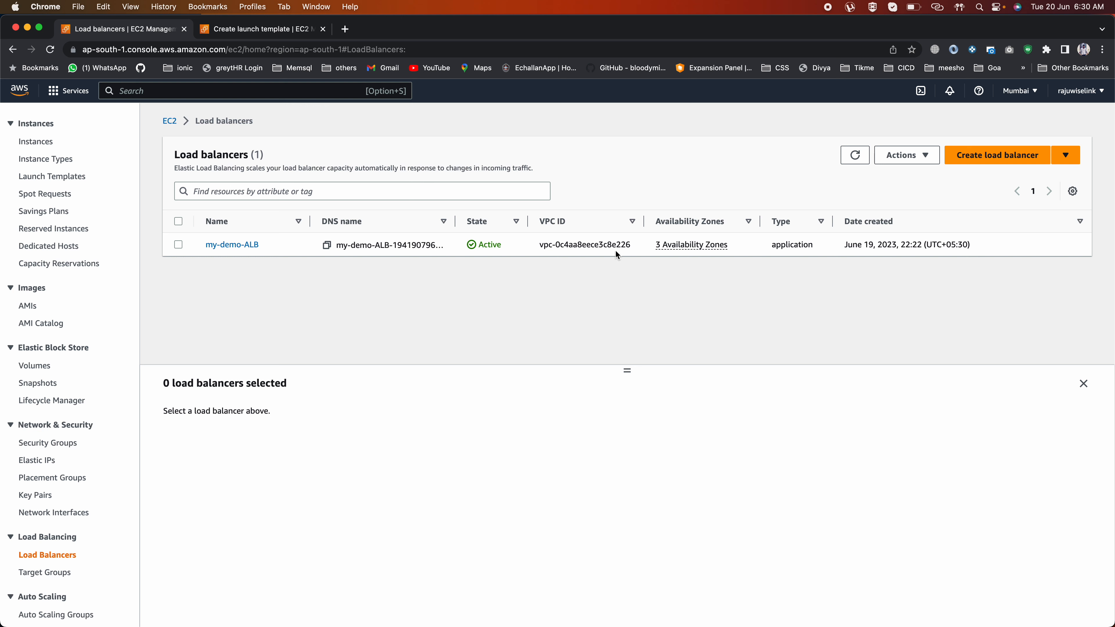
{"action": "left_click", "coordinate": [179, 245]}
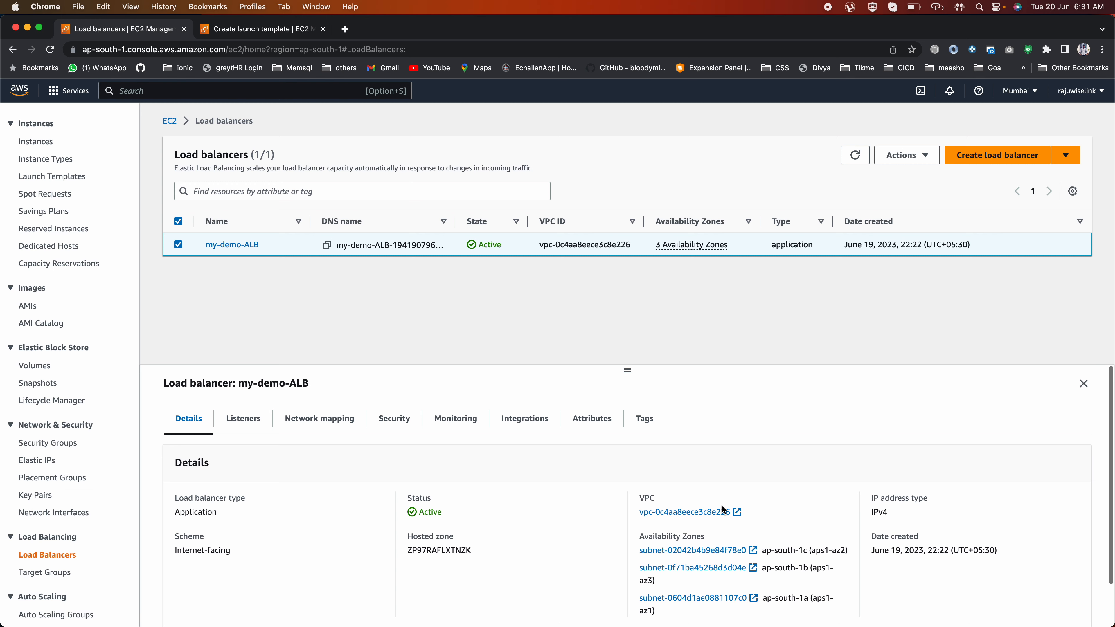
{"action": "scroll", "coordinate": [721, 505], "scroll_direction": "down", "scroll_amount": 2}
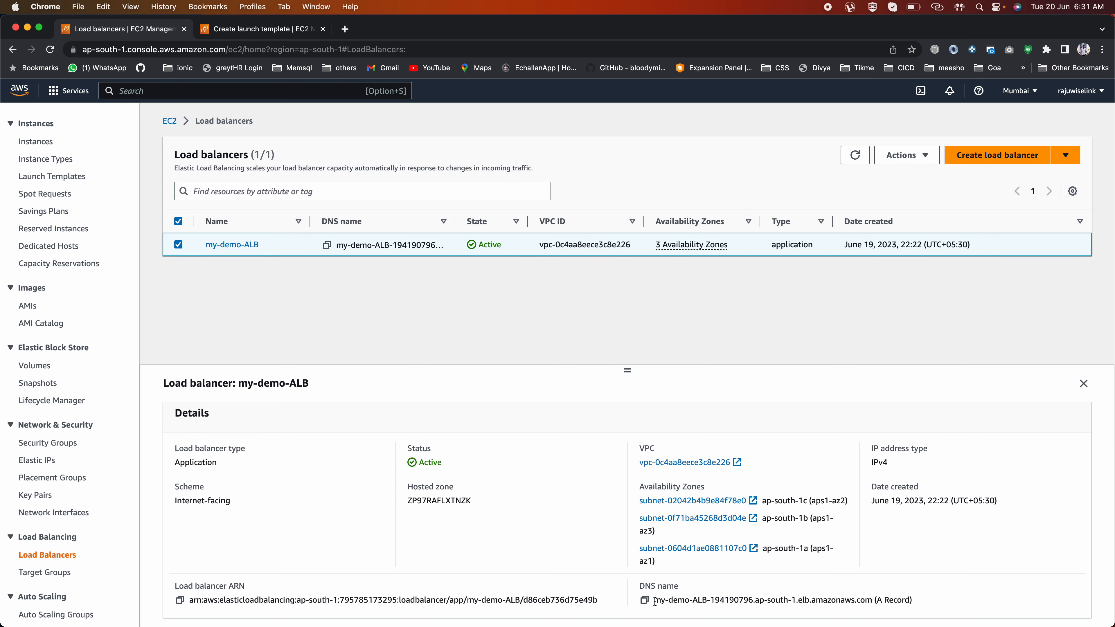
{"action": "left_click_drag", "start_coordinate": [654, 600], "coordinate": [871, 602]}
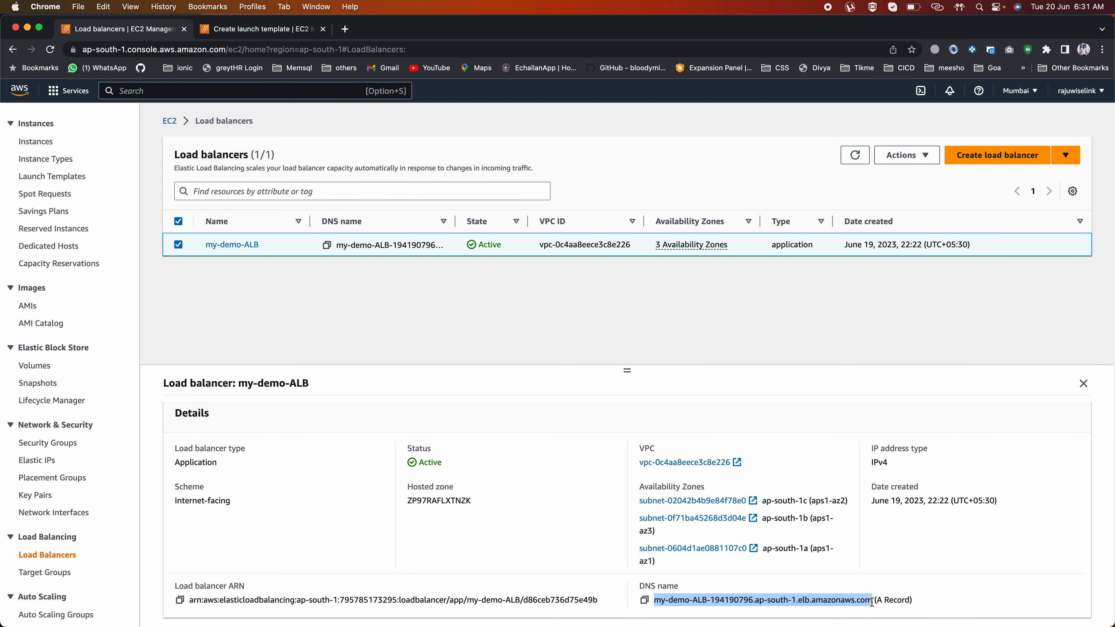
Step: Load my-demo-alb-194190796.ap-south-1.elb.amazonaws.com in a new browser tab and reload the page several times to see which host responds
{"action": "left_click", "coordinate": [345, 28]}
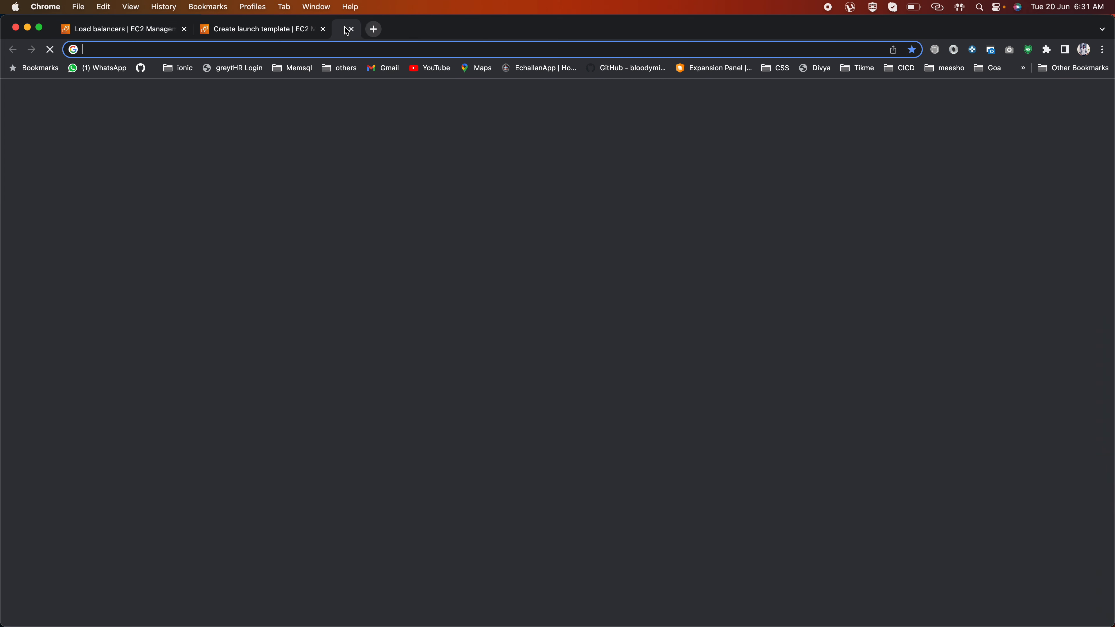
{"action": "type", "text": "my-demo-alb-194190796.ap-south-1.elb.amazonaws.com"}
{"action": "key", "text": "Return"}
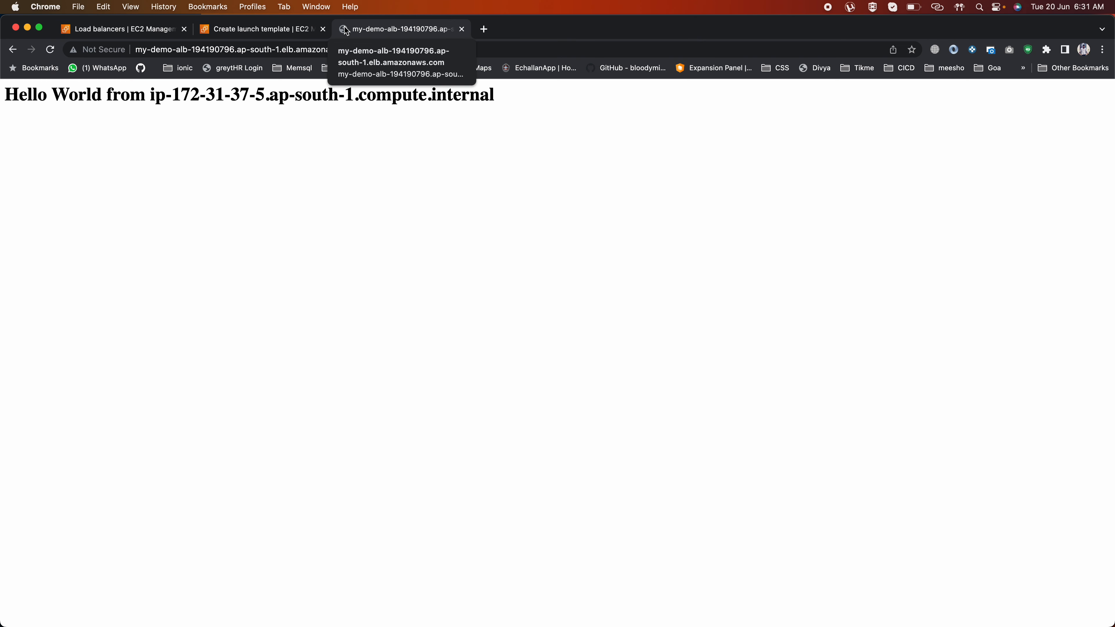
{"action": "left_click", "coordinate": [51, 50]}
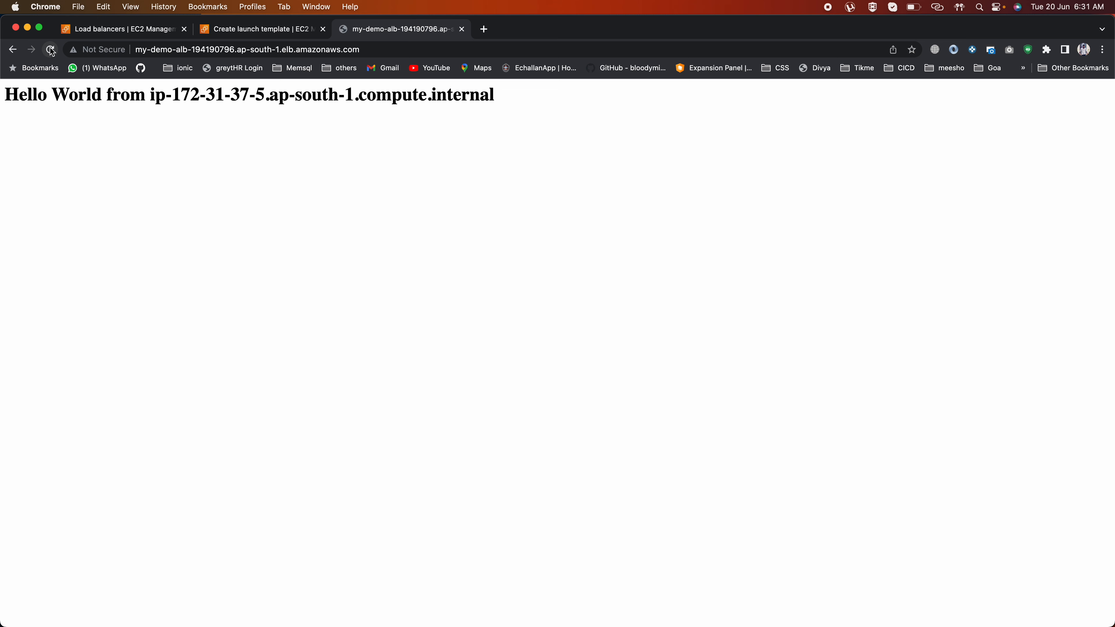
{"action": "left_click", "coordinate": [50, 49]}
{"action": "left_click", "coordinate": [50, 50]}
{"action": "left_click", "coordinate": [50, 50]}
{"action": "left_click", "coordinate": [50, 50]}
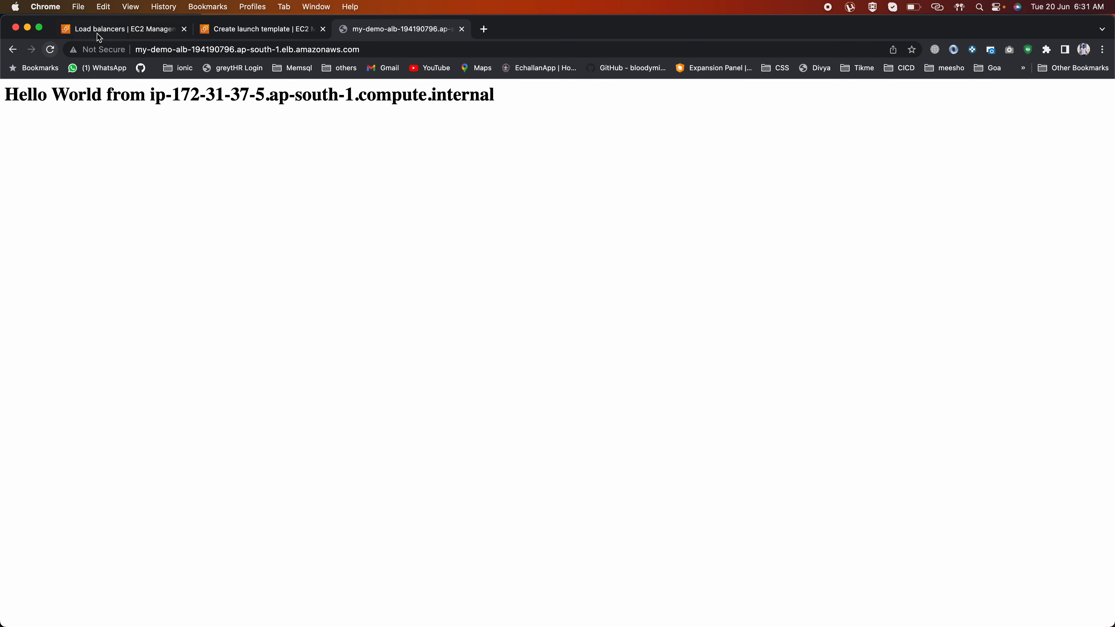
Step: Return to the EC2 console and open my-demo-ASG's details to check its desired capacity
{"action": "left_click", "coordinate": [109, 29]}
{"action": "scroll", "coordinate": [96, 379], "scroll_direction": "down", "scroll_amount": 1}
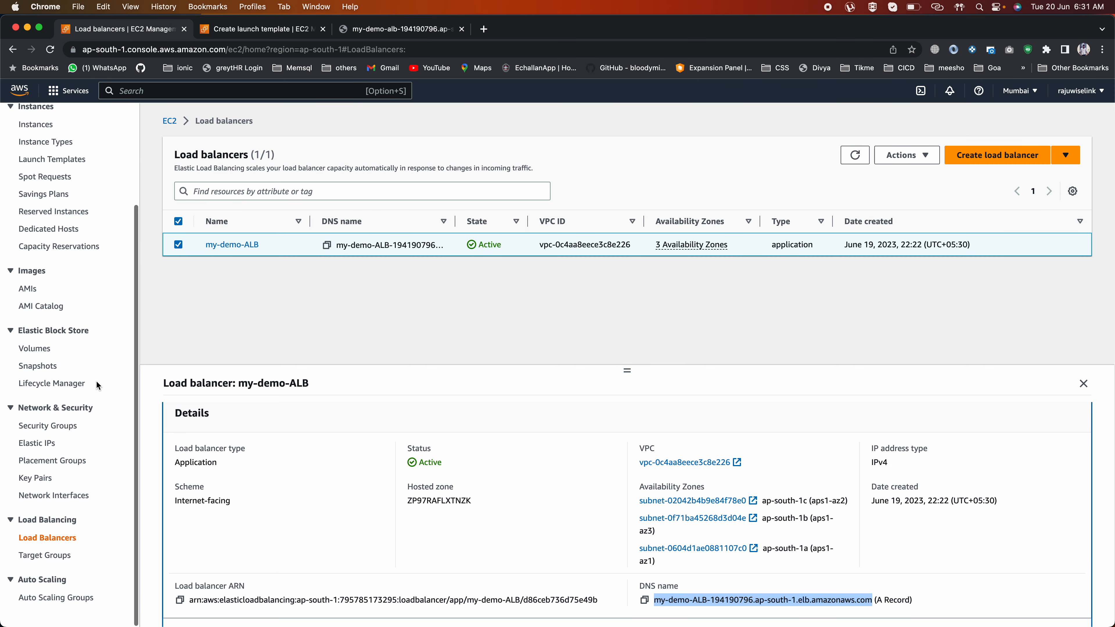
{"action": "left_click", "coordinate": [78, 598]}
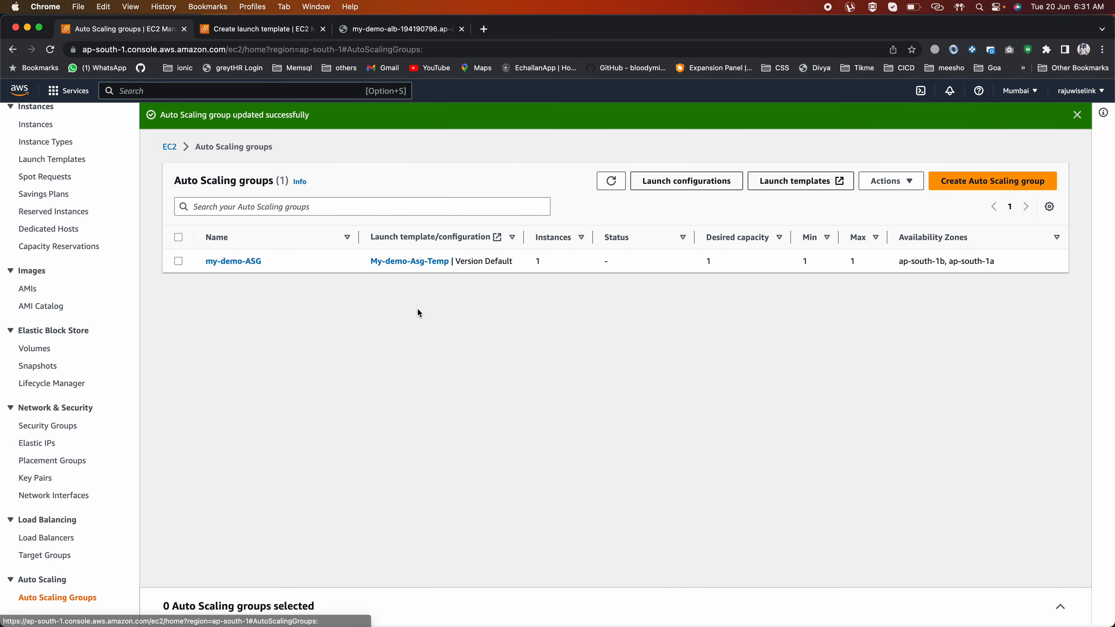
{"action": "left_click", "coordinate": [229, 263]}
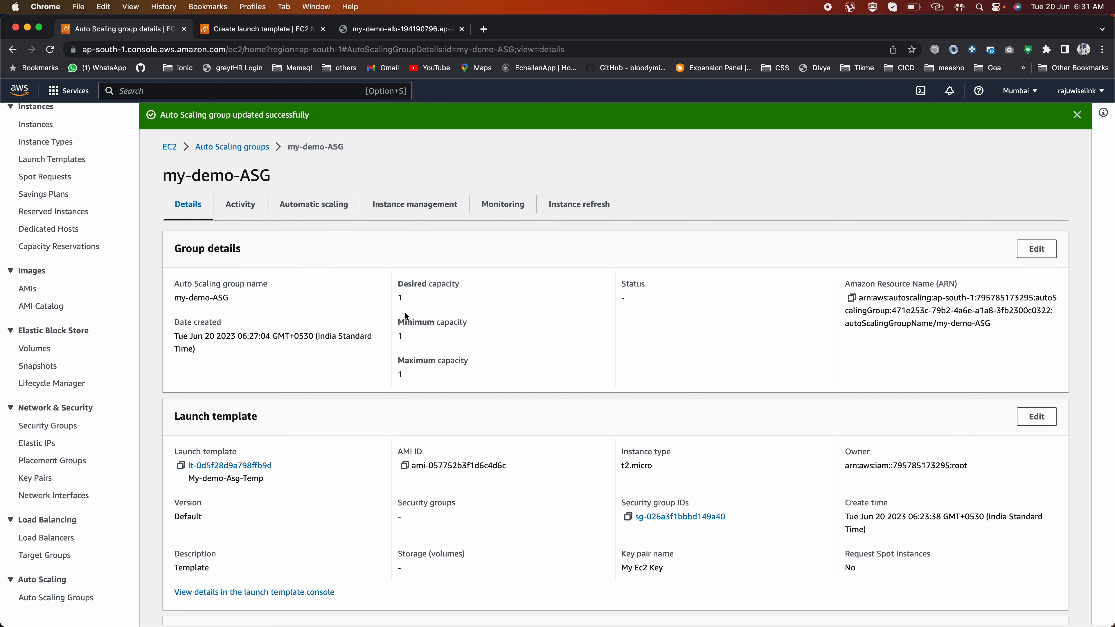
{"action": "mouse_move", "coordinate": [405, 299]}
{"action": "left_mouse_down"}
{"action": "mouse_move", "coordinate": [389, 300]}
{"action": "mouse_move", "coordinate": [398, 298]}
{"action": "left_mouse_up"}
Step: Set the desired capacity and maximum capacity of my-demo-ASG to 2 and update the group size
{"action": "left_click", "coordinate": [1044, 246]}
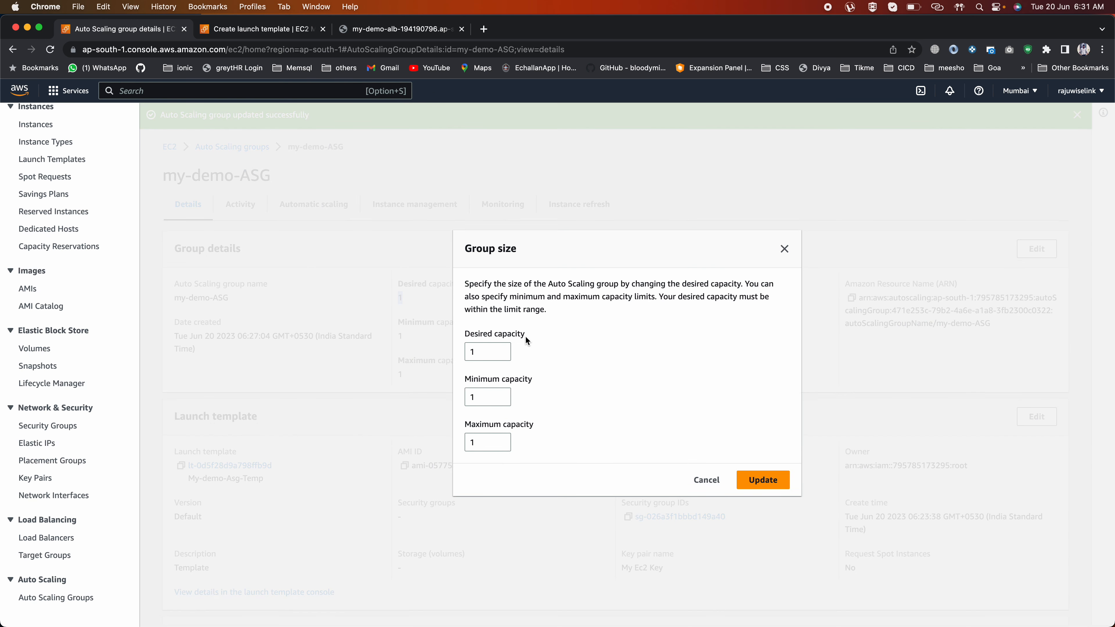
{"action": "left_click", "coordinate": [485, 353]}
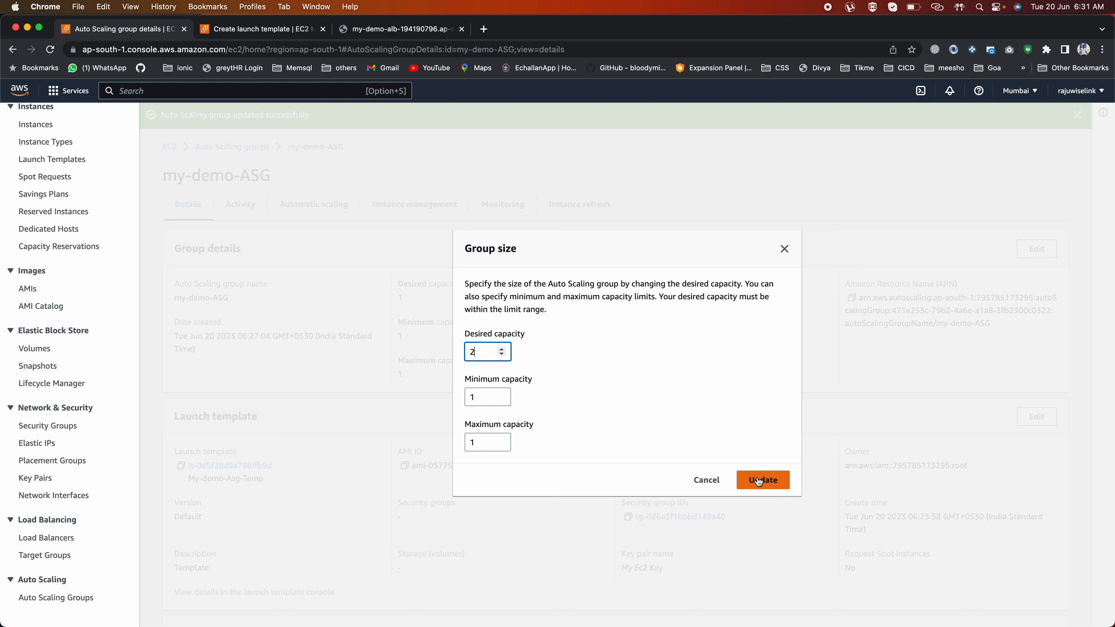
{"action": "left_click", "coordinate": [479, 441]}
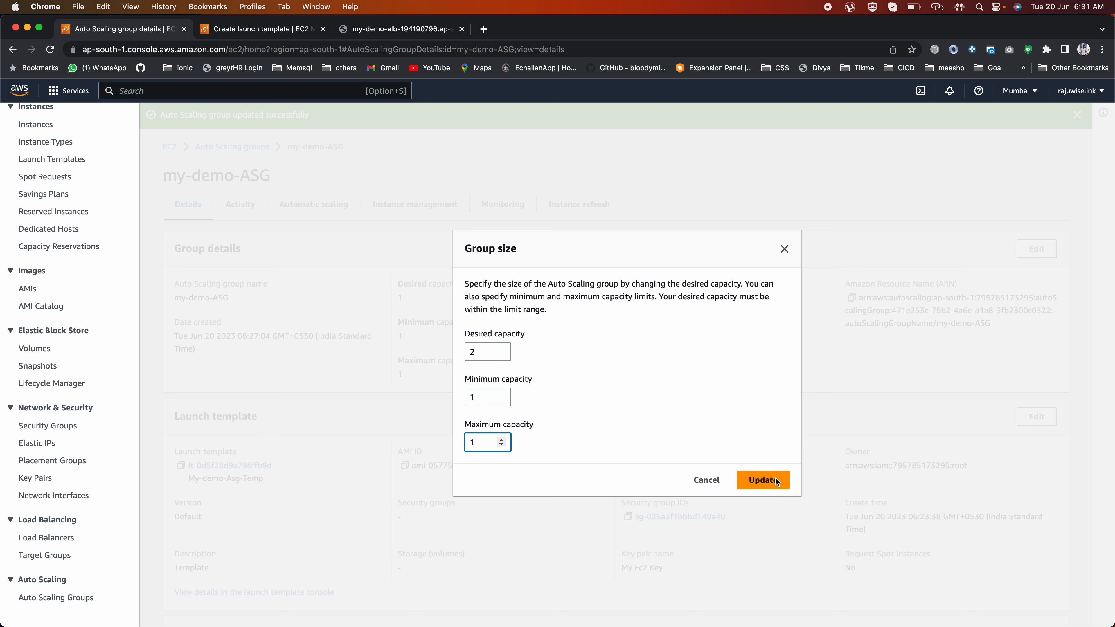
{"action": "left_click", "coordinate": [761, 479]}
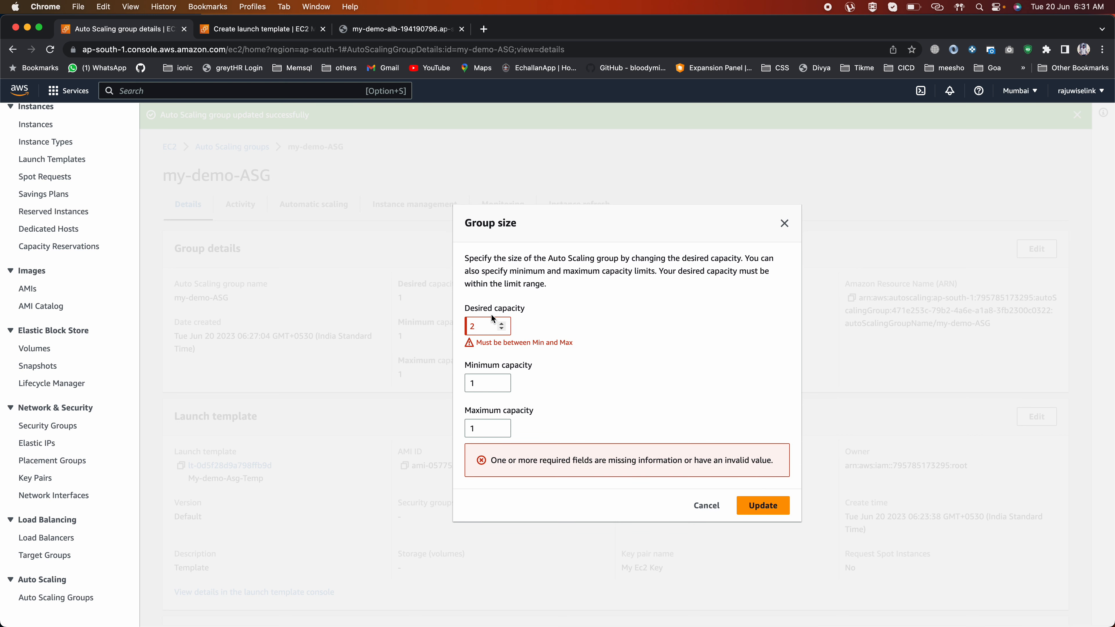
{"action": "left_click", "coordinate": [475, 428]}
{"action": "key", "text": "BackSpace"}
{"action": "type", "text": "2"}
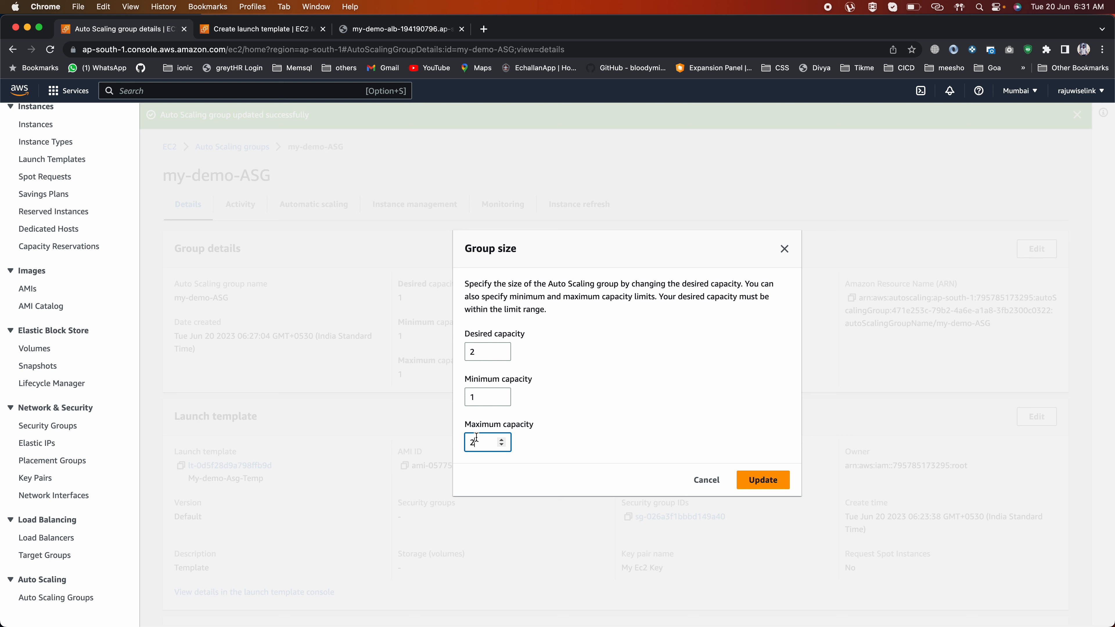
{"action": "left_click", "coordinate": [754, 481]}
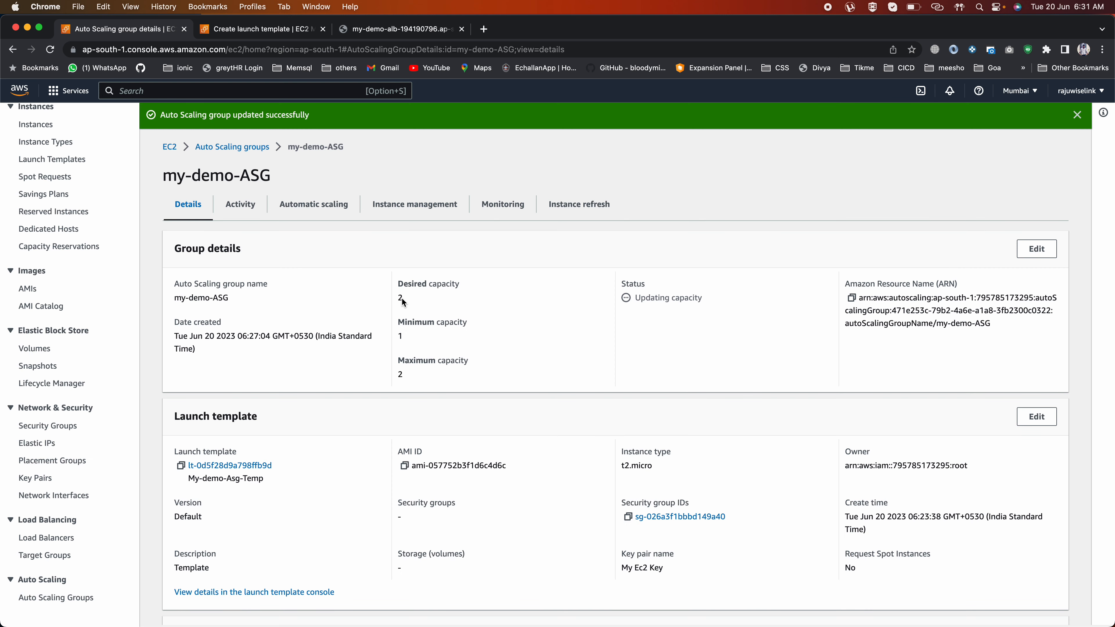
Step: Show my-demo-ASG's activity history and refresh the activity page repeatedly to look for a new instance launch
{"action": "left_click_drag", "start_coordinate": [402, 300], "coordinate": [395, 301]}
{"action": "left_click", "coordinate": [392, 301]}
{"action": "left_click", "coordinate": [233, 205]}
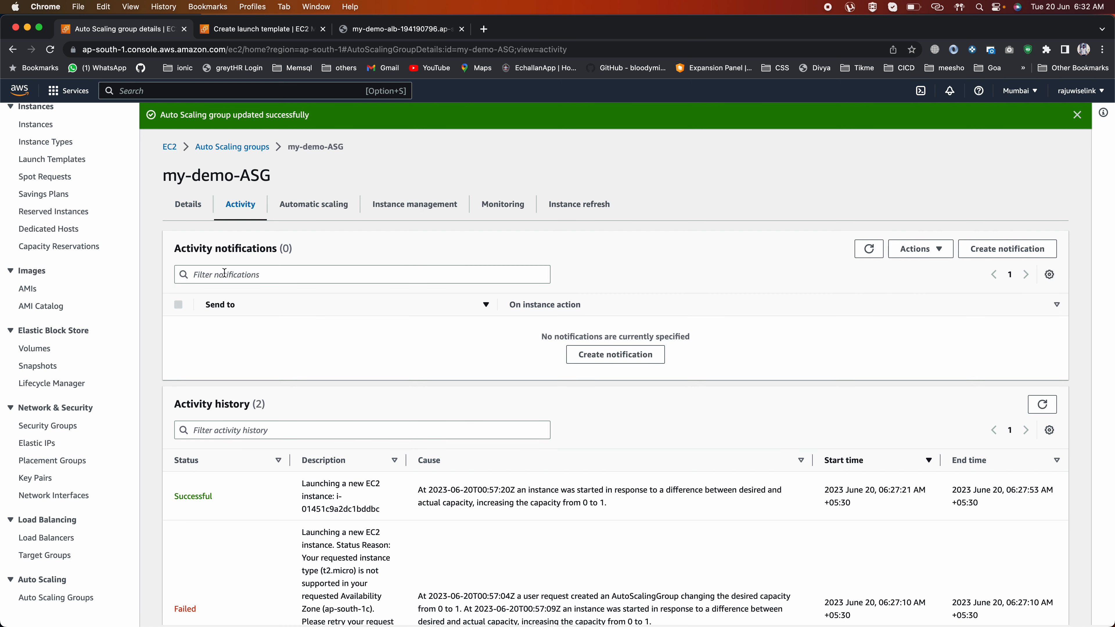
{"action": "left_click", "coordinate": [869, 250]}
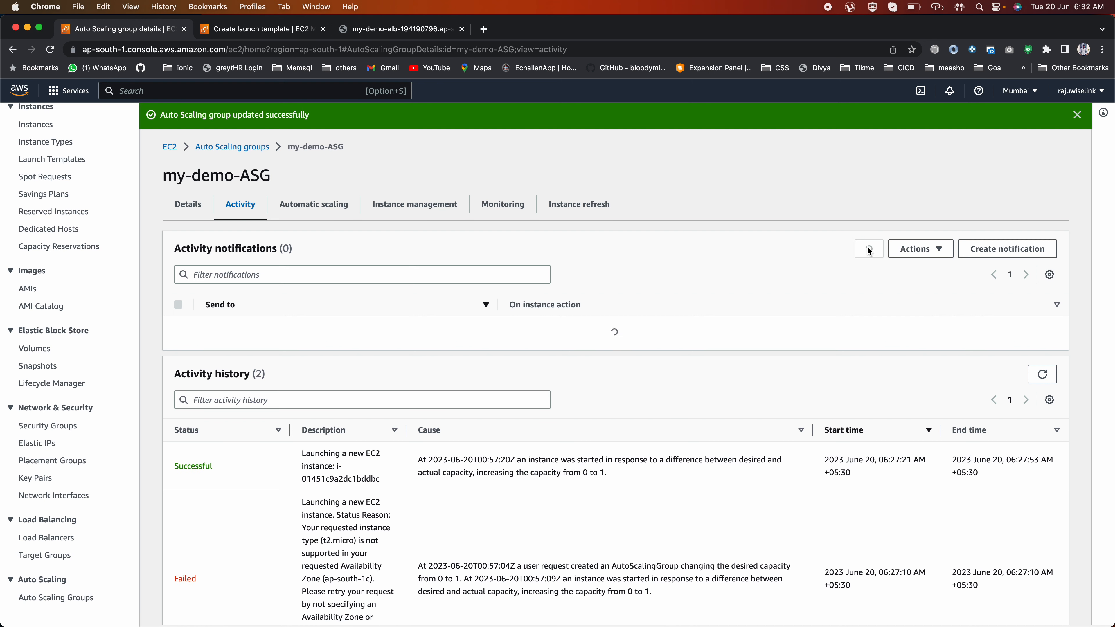
{"action": "scroll", "coordinate": [652, 436], "scroll_direction": "down", "scroll_amount": 3}
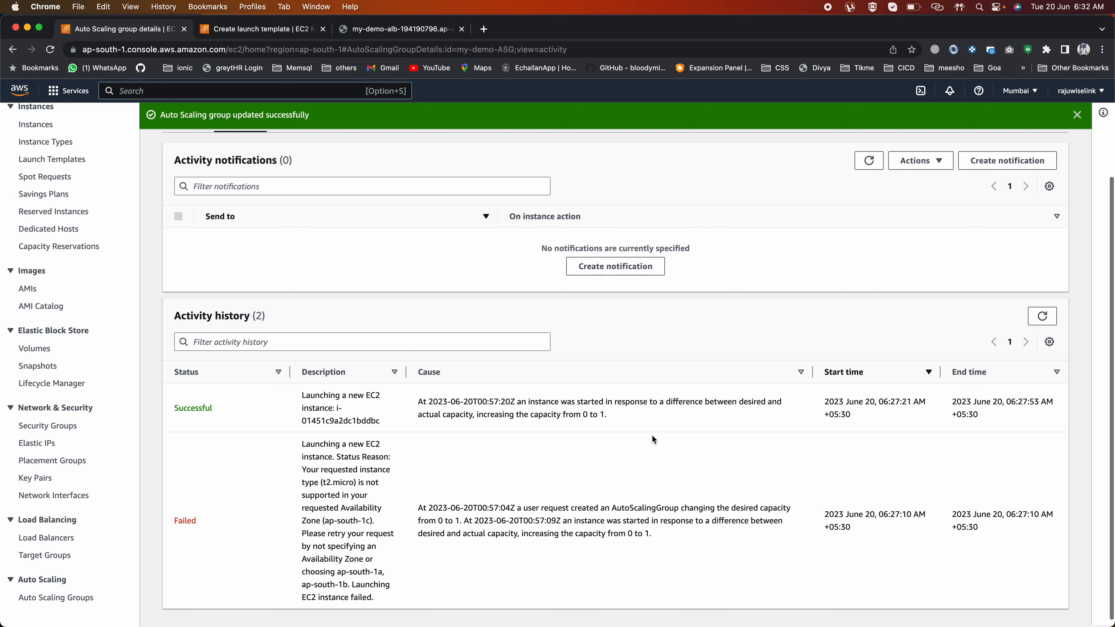
{"action": "scroll", "coordinate": [652, 439], "scroll_direction": "up", "scroll_amount": 3}
{"action": "left_click", "coordinate": [869, 249]}
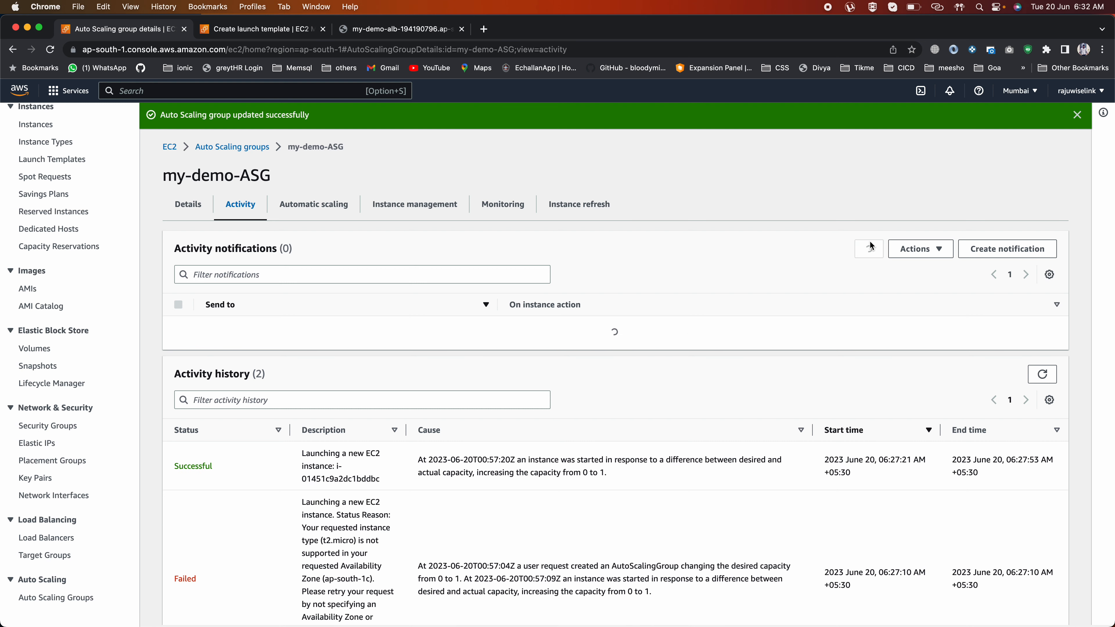
{"action": "left_click", "coordinate": [869, 249]}
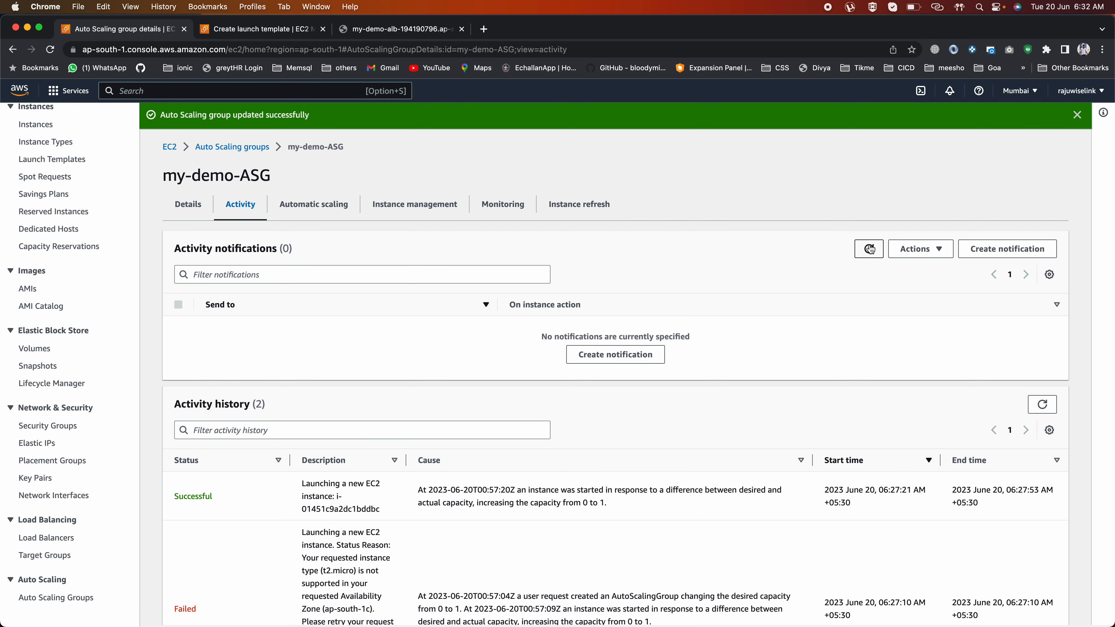
{"action": "left_click", "coordinate": [869, 249]}
{"action": "left_click", "coordinate": [869, 249]}
{"action": "left_click", "coordinate": [870, 249]}
{"action": "left_click", "coordinate": [870, 249]}
{"action": "scroll", "coordinate": [769, 407], "scroll_direction": "down", "scroll_amount": 2}
{"action": "scroll", "coordinate": [769, 408], "scroll_direction": "up", "scroll_amount": 2}
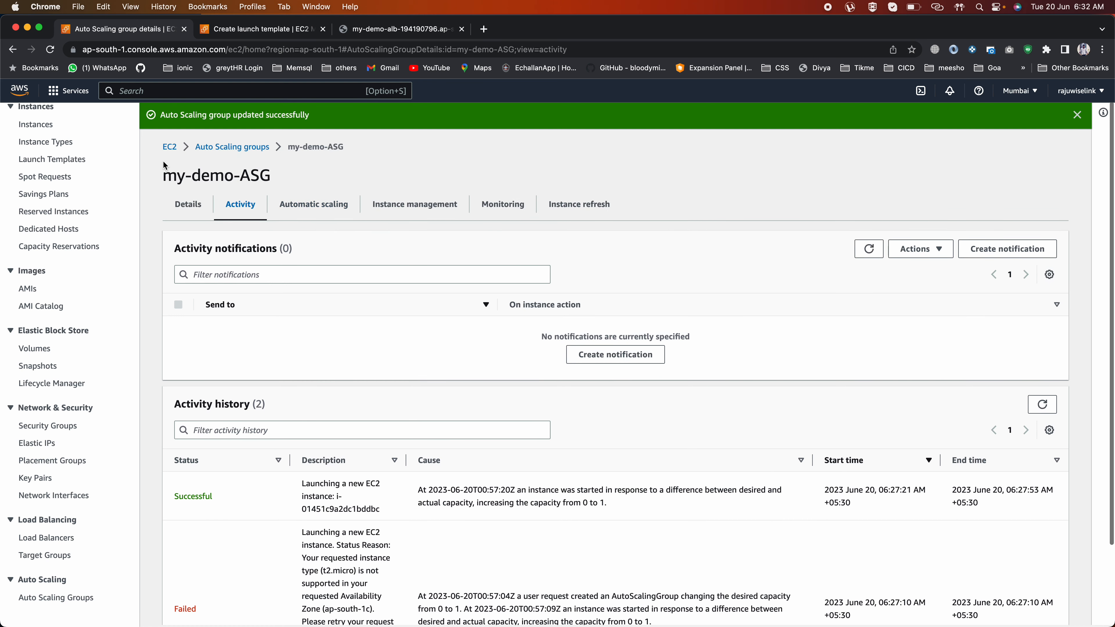
Step: Check the lifecycle and health status of the instances managed by my-demo-ASG
{"action": "left_click", "coordinate": [194, 205]}
{"action": "left_click", "coordinate": [392, 206]}
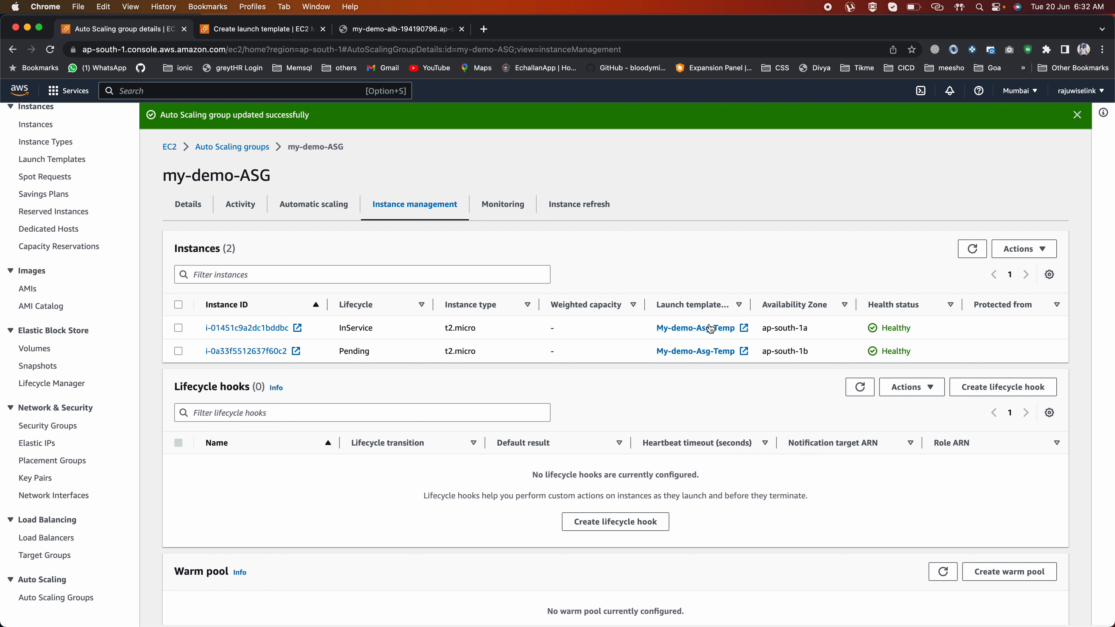
{"action": "left_click", "coordinate": [195, 209]}
Step: Read the newest launch entry in my-demo-ASG's activity history, examining its time, capacity limits and desired capacity change
{"action": "left_click", "coordinate": [240, 205]}
{"action": "scroll", "coordinate": [347, 405], "scroll_direction": "down", "scroll_amount": 2}
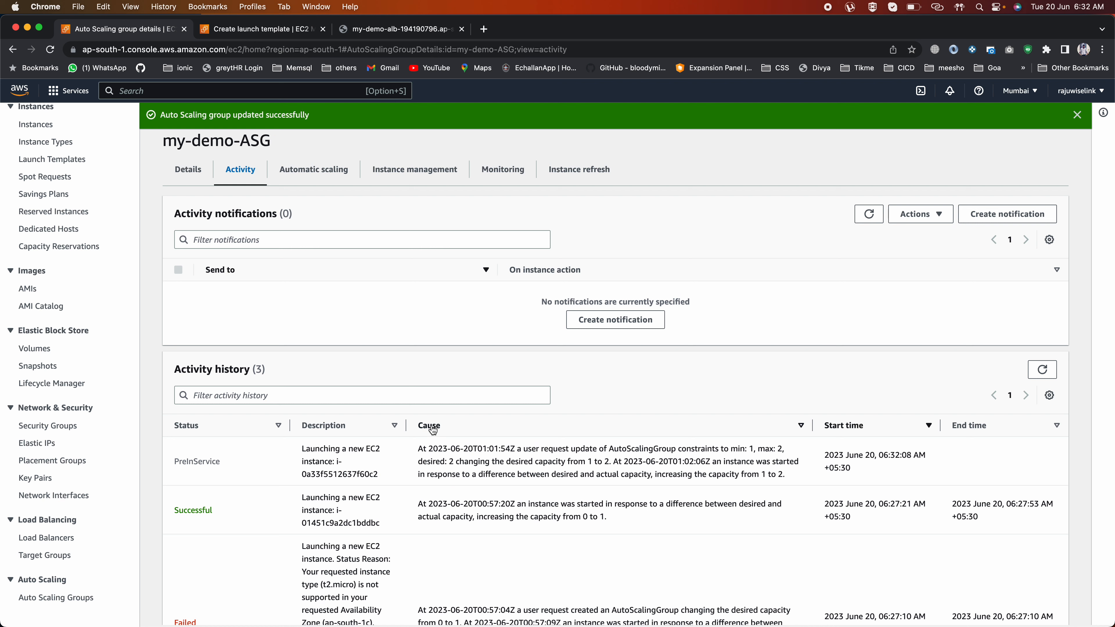
{"action": "left_click_drag", "start_coordinate": [517, 448], "coordinate": [478, 448]}
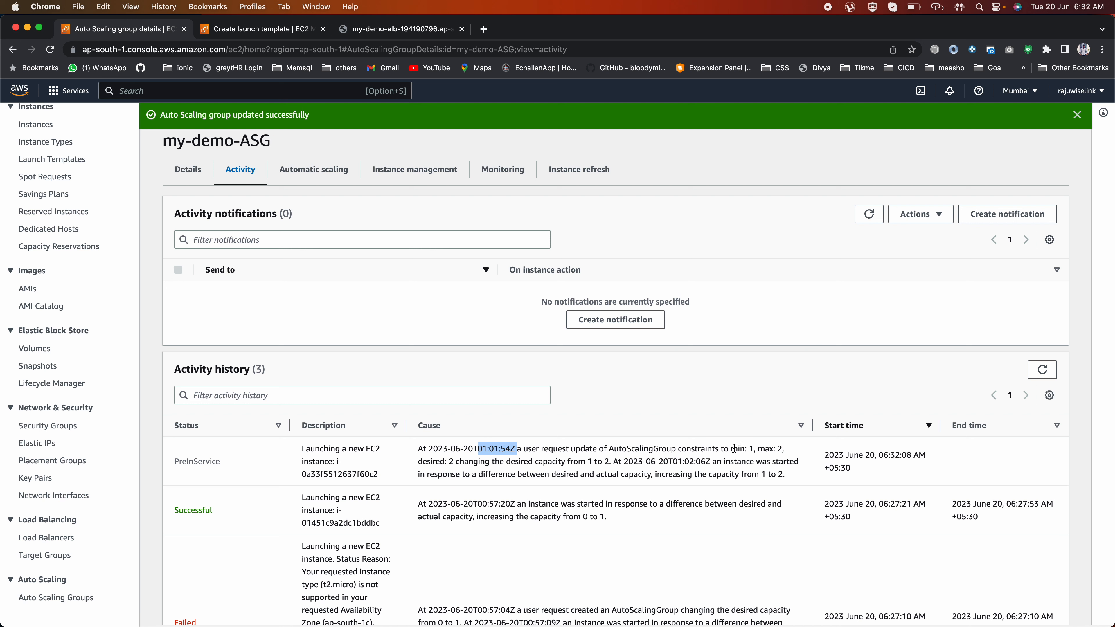
{"action": "left_click_drag", "start_coordinate": [690, 448], "coordinate": [746, 448]}
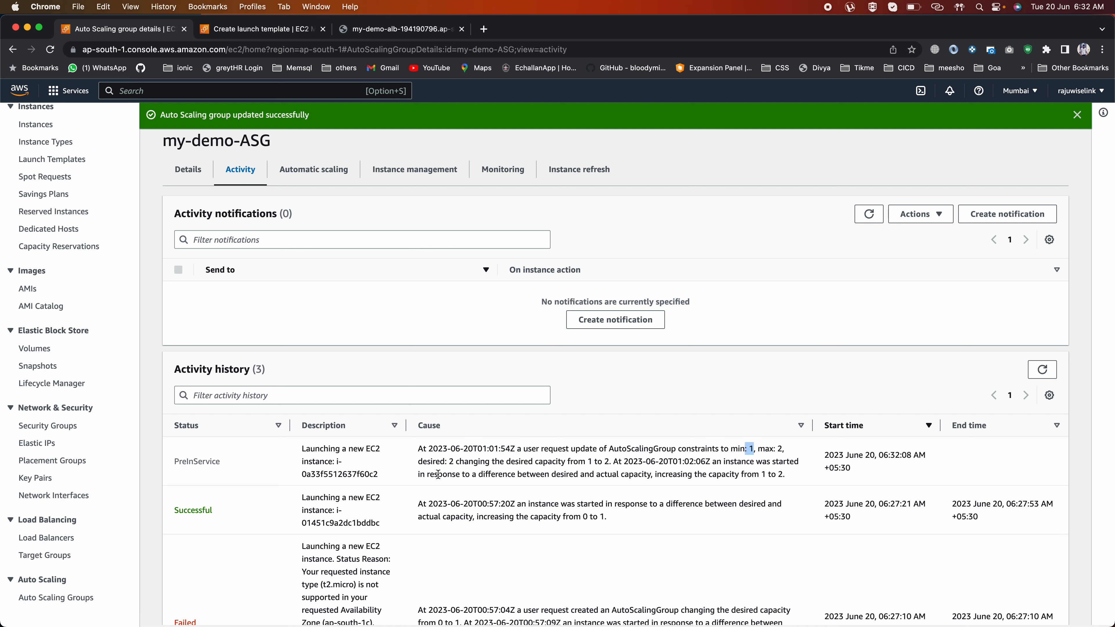
{"action": "left_click_drag", "start_coordinate": [455, 461], "coordinate": [612, 461]}
{"action": "left_click", "coordinate": [589, 461]}
Step: Recheck the instances in my-demo-ASG, and refresh the EC2 instances list to check their state and status checks
{"action": "left_click", "coordinate": [430, 180]}
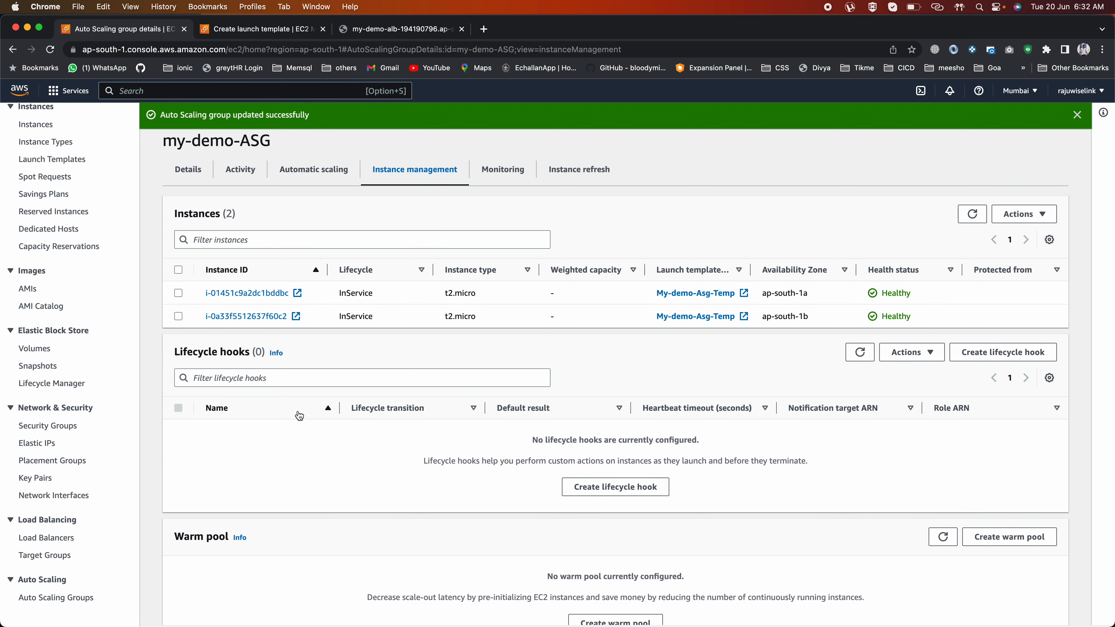
{"action": "left_click", "coordinate": [186, 173]}
{"action": "scroll", "coordinate": [44, 219], "scroll_direction": "up", "scroll_amount": 5}
{"action": "left_click", "coordinate": [36, 249]}
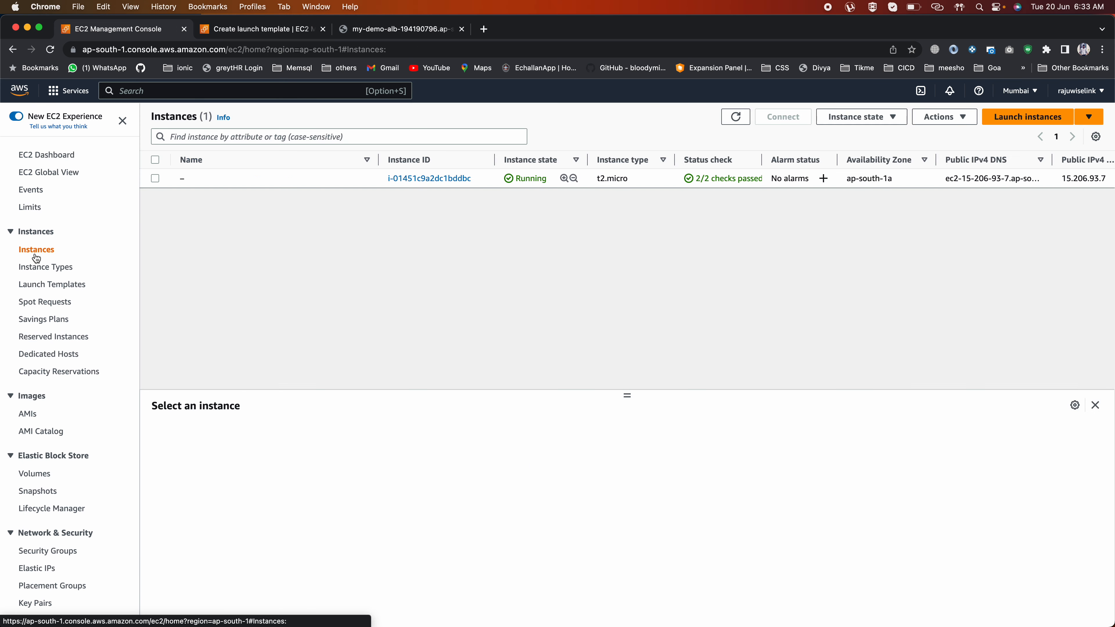
{"action": "left_click", "coordinate": [736, 116]}
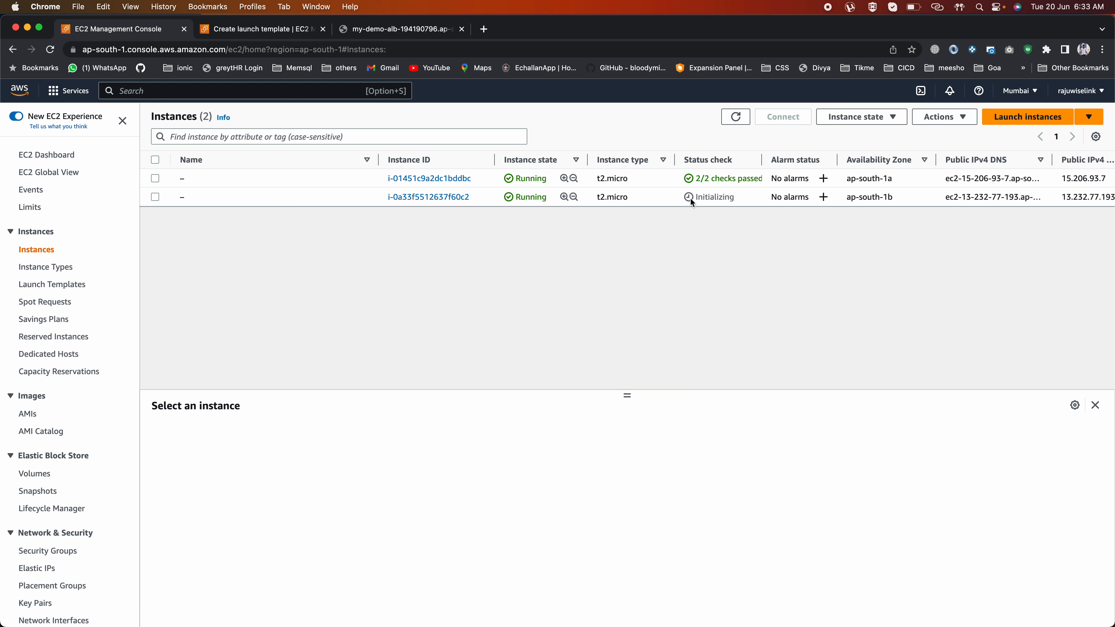
Step: Open the target group my-webserver-TG and refresh its registered targets to check their health
{"action": "scroll", "coordinate": [90, 532], "scroll_direction": "down", "scroll_amount": 2}
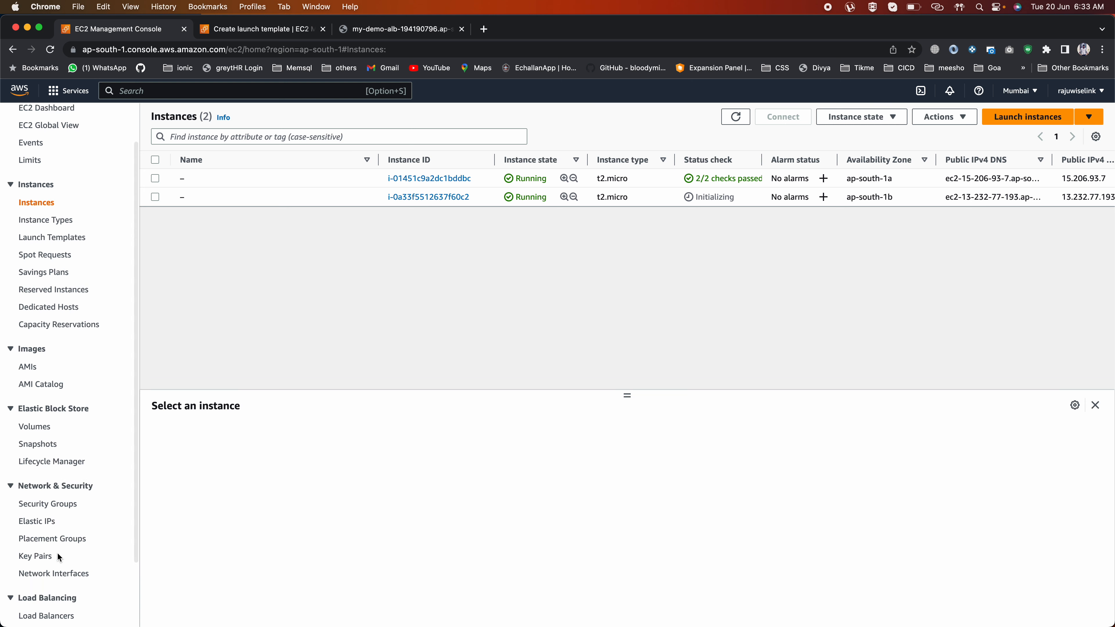
{"action": "scroll", "coordinate": [55, 556], "scroll_direction": "down", "scroll_amount": 1}
{"action": "left_click", "coordinate": [43, 602]}
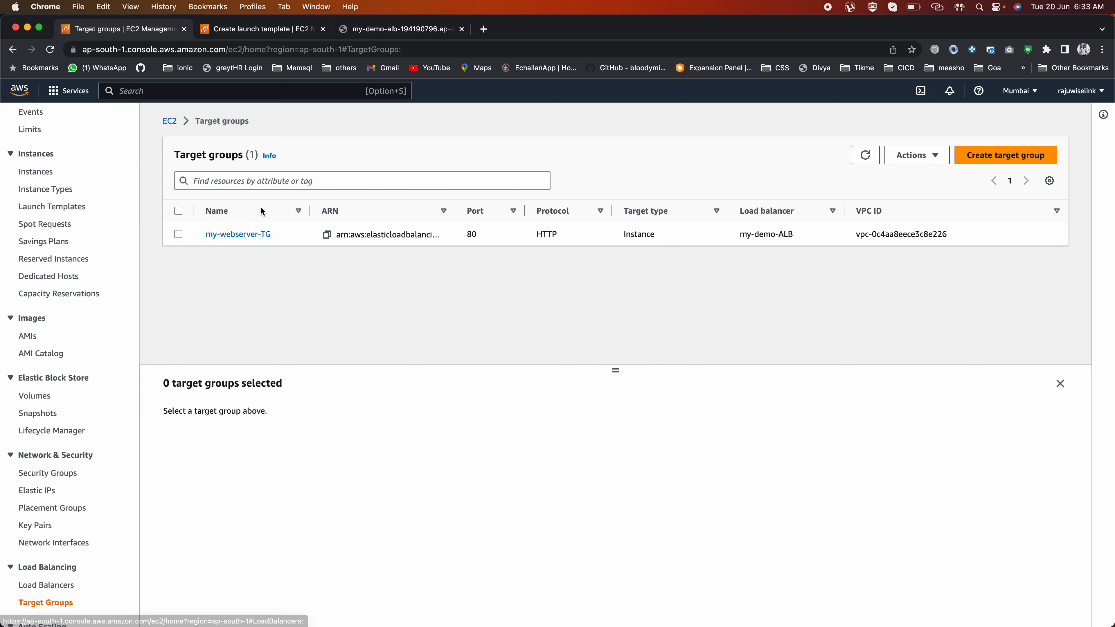
{"action": "left_click", "coordinate": [239, 234]}
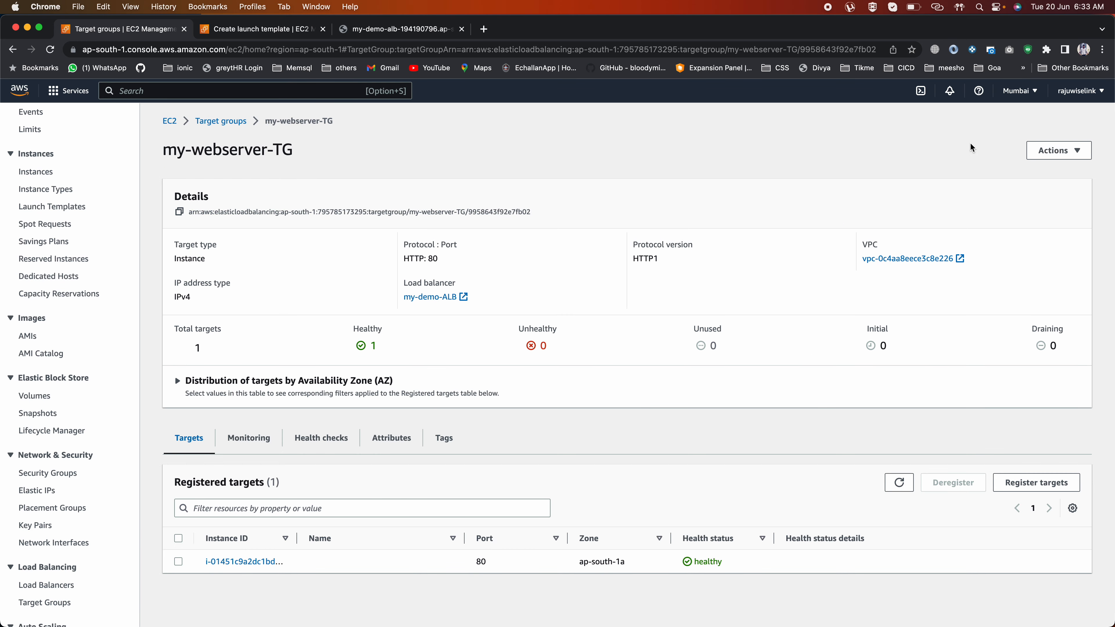
{"action": "left_click", "coordinate": [898, 483]}
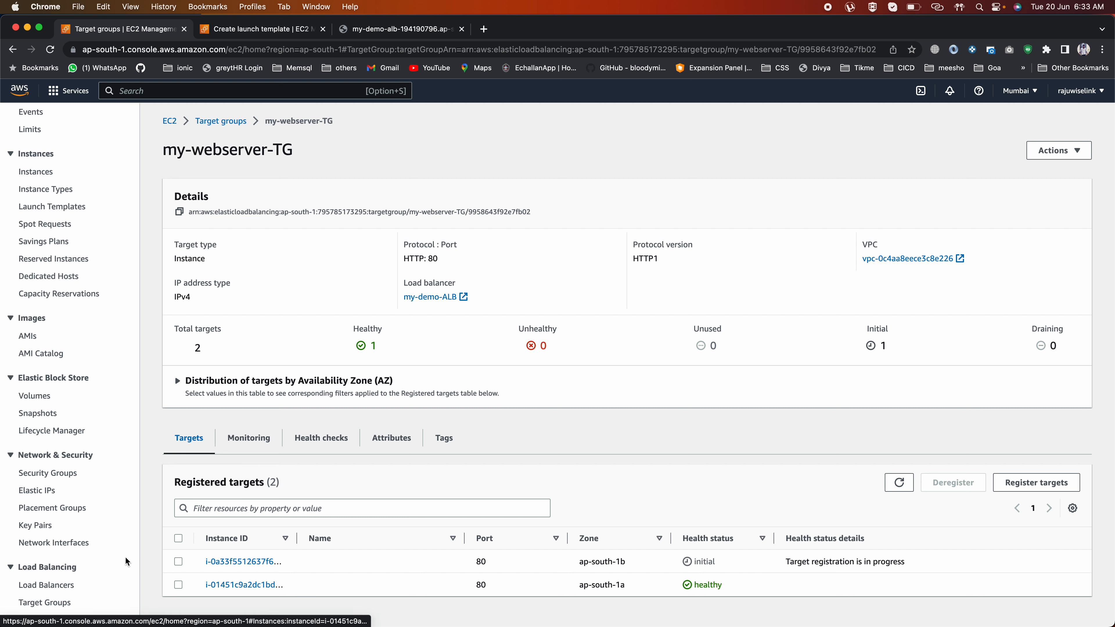
Step: View the Auto Scaling groups list, and return to my-webserver-TG to refresh the health status of its registered targets
{"action": "scroll", "coordinate": [95, 551], "scroll_direction": "down", "scroll_amount": 2}
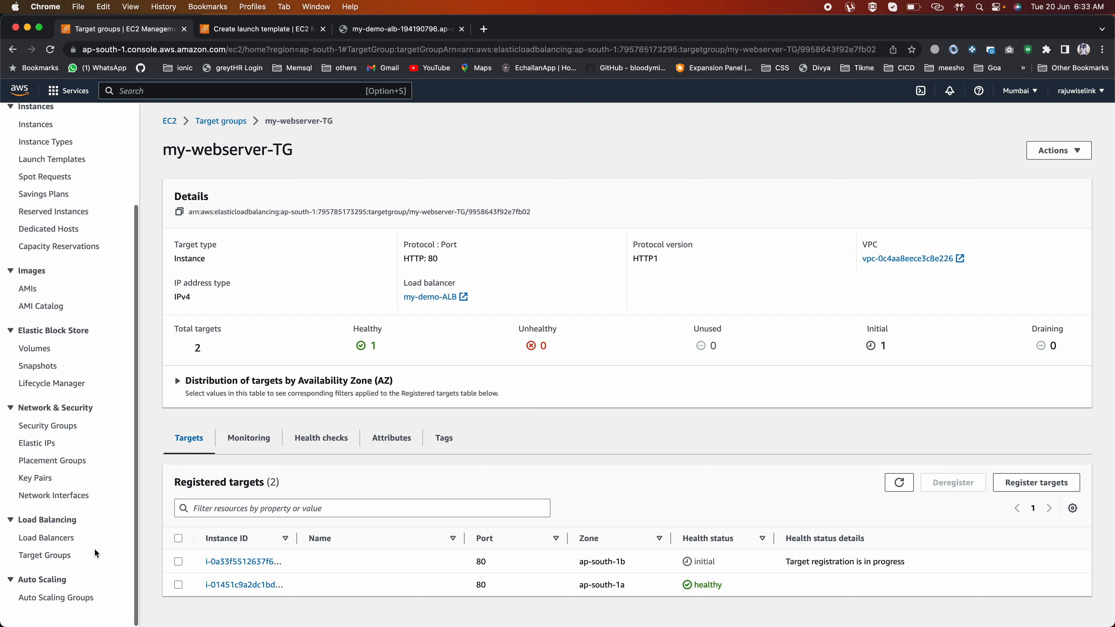
{"action": "left_click", "coordinate": [56, 597]}
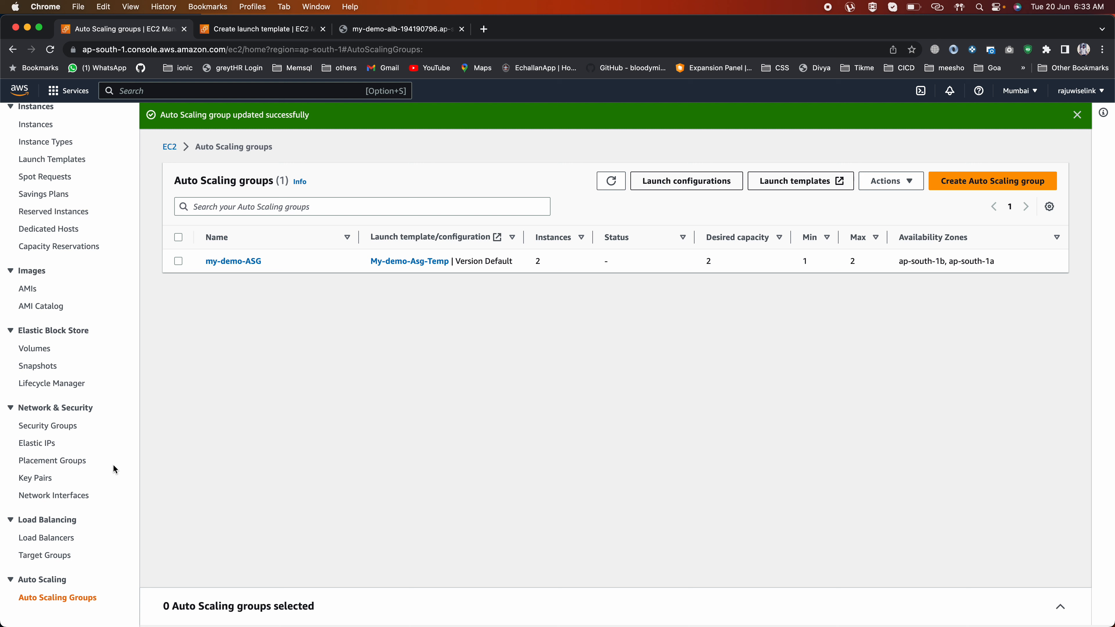
{"action": "left_click", "coordinate": [46, 555]}
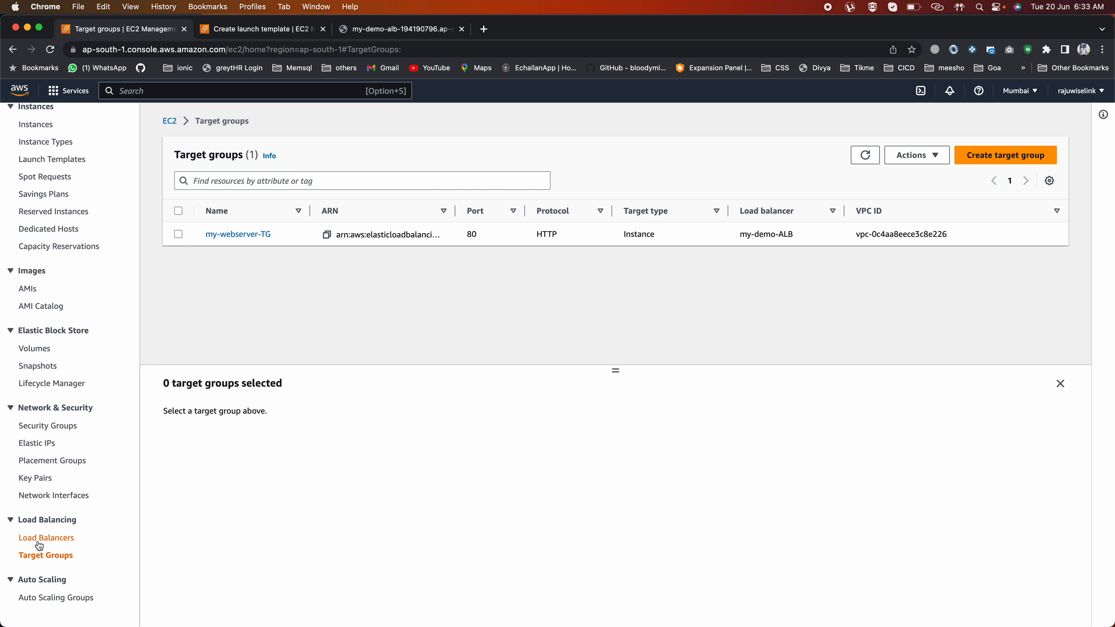
{"action": "left_click", "coordinate": [225, 234]}
{"action": "left_click", "coordinate": [899, 482]}
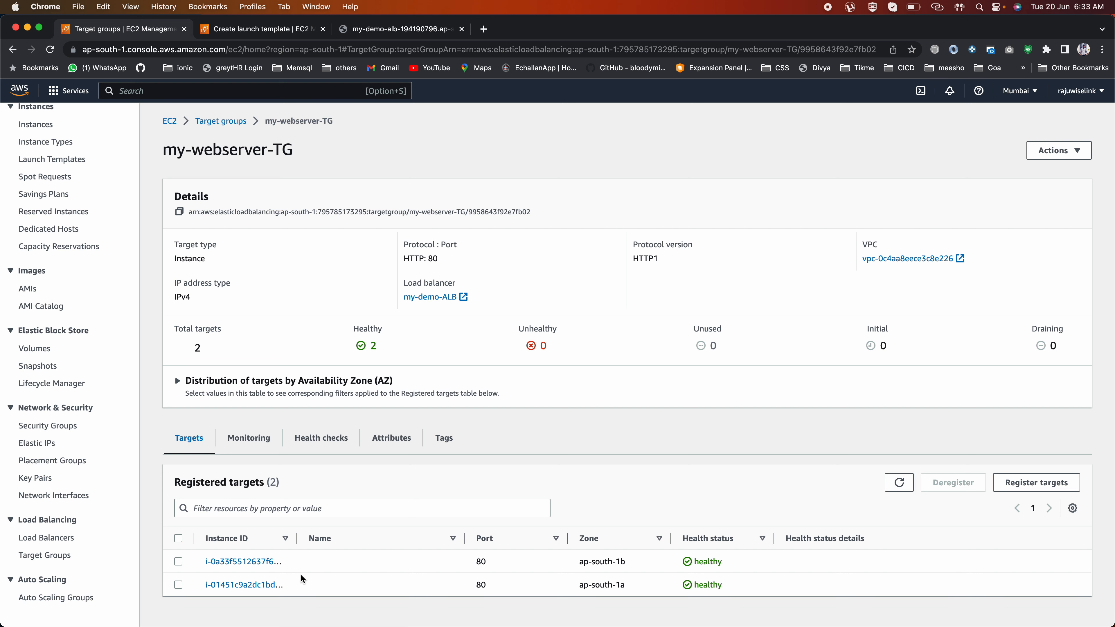
Step: Switch to the load balancer's web page and reload it repeatedly to see which hosts respond
{"action": "left_click", "coordinate": [383, 30]}
{"action": "left_click", "coordinate": [153, 50]}
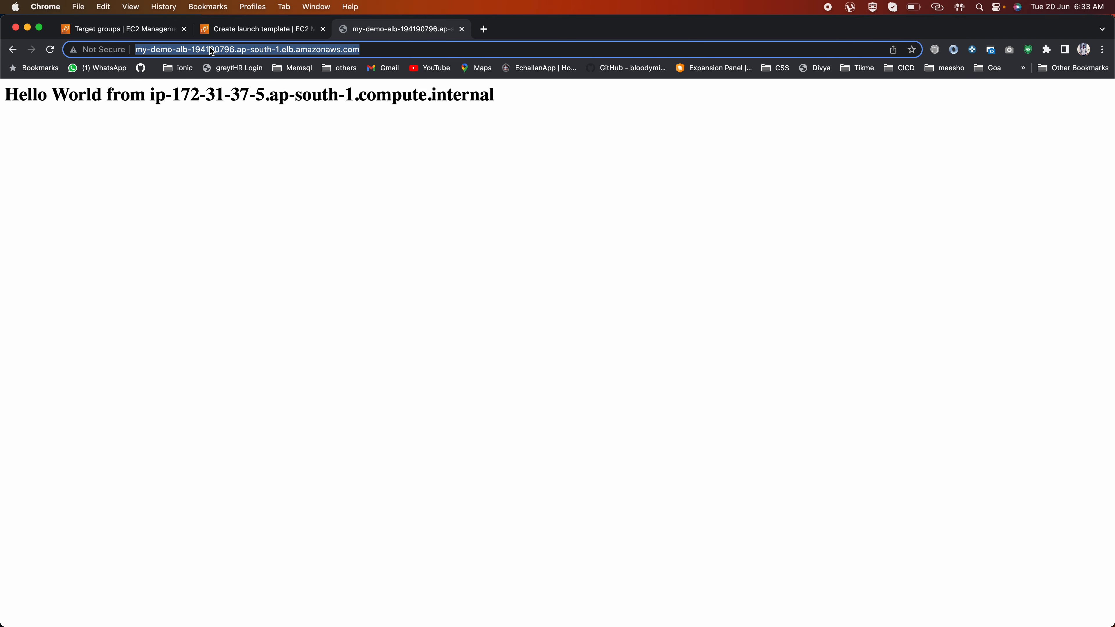
{"action": "left_click", "coordinate": [54, 50]}
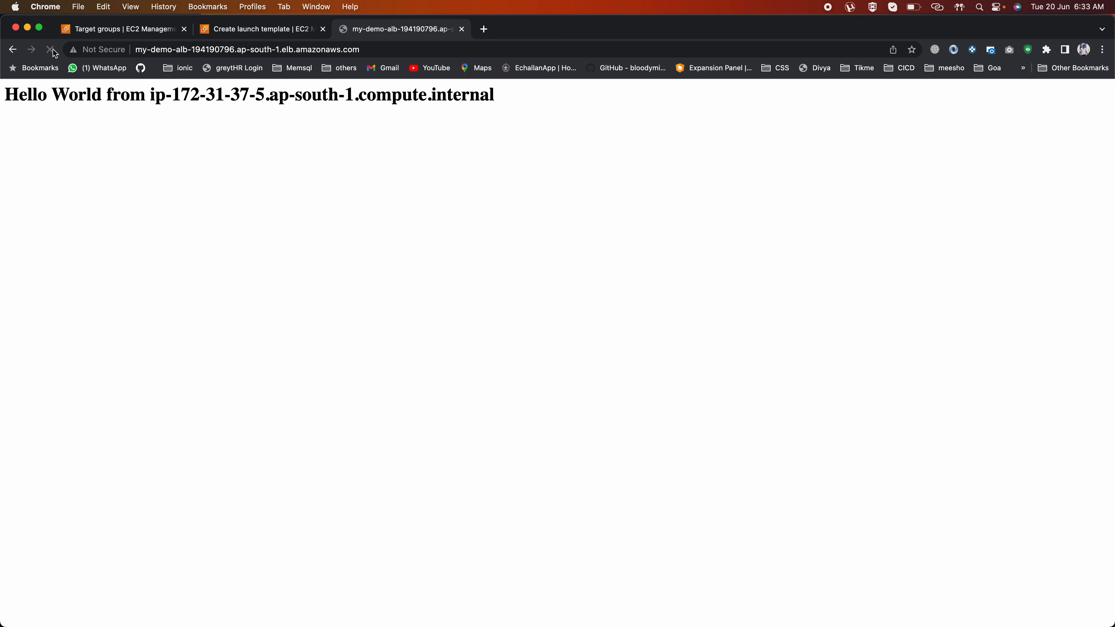
{"action": "left_click", "coordinate": [53, 50]}
{"action": "left_click", "coordinate": [53, 51]}
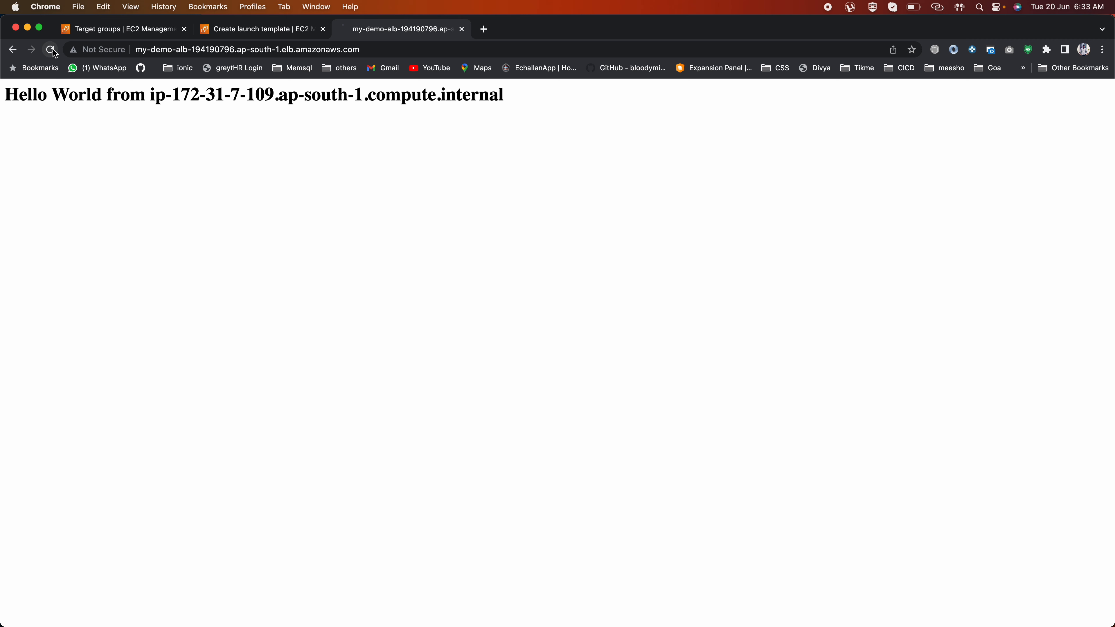
{"action": "left_click", "coordinate": [53, 51]}
{"action": "left_click", "coordinate": [53, 50]}
{"action": "left_click", "coordinate": [53, 50]}
{"action": "left_click", "coordinate": [53, 50]}
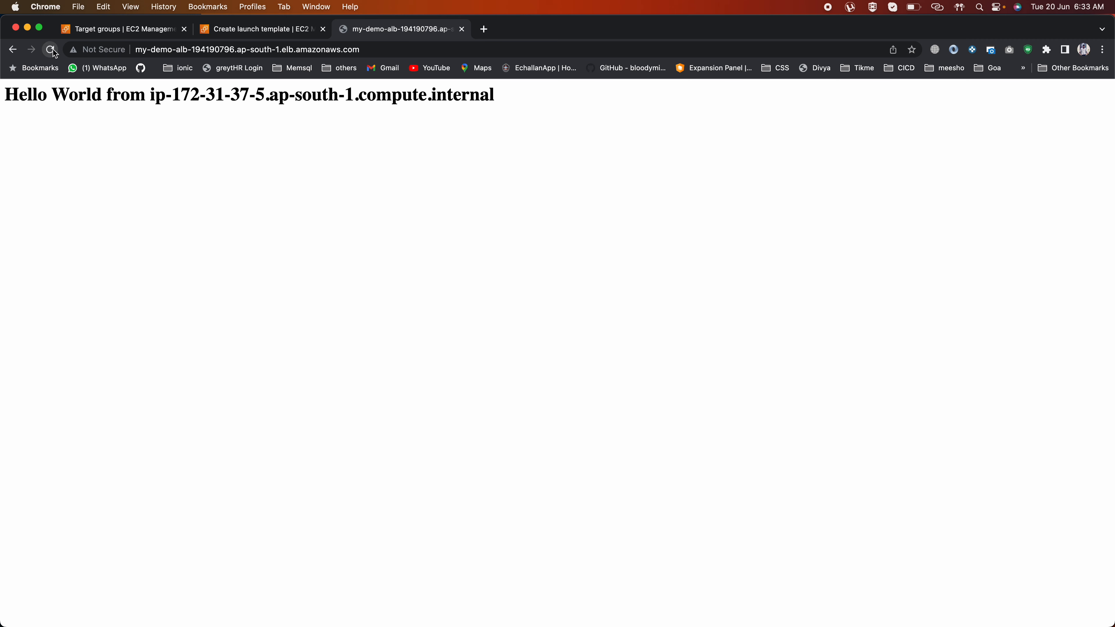
{"action": "left_click", "coordinate": [53, 50]}
{"action": "left_click", "coordinate": [53, 50]}
{"action": "left_click", "coordinate": [53, 51]}
{"action": "left_click", "coordinate": [53, 50]}
{"action": "left_click", "coordinate": [54, 51]}
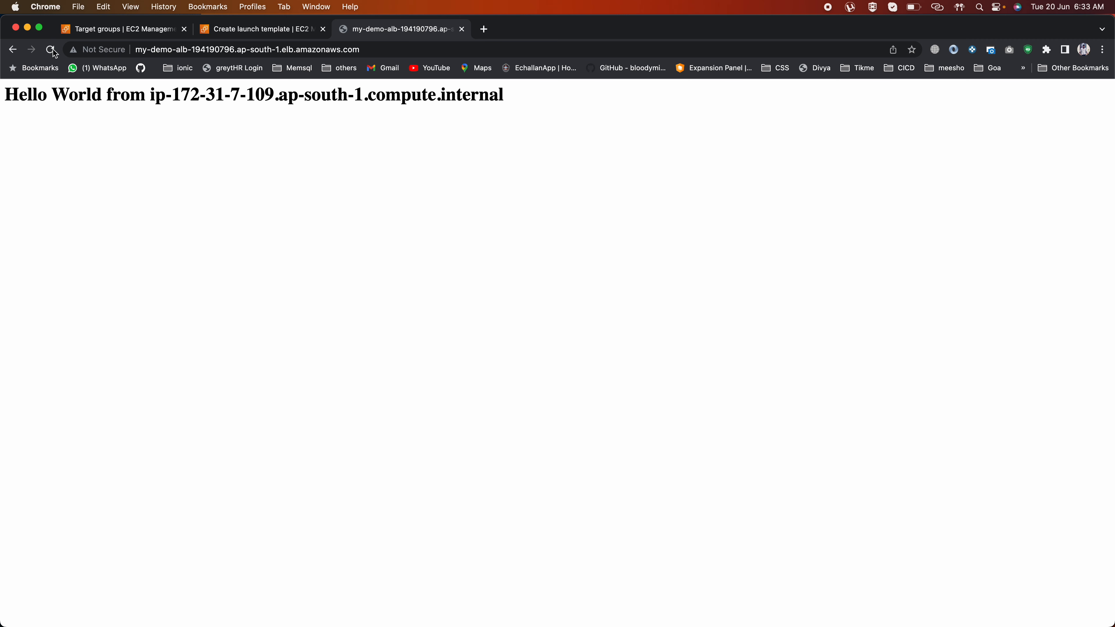
{"action": "left_click", "coordinate": [53, 50]}
{"action": "left_click", "coordinate": [53, 50]}
{"action": "left_click", "coordinate": [53, 50]}
{"action": "left_click", "coordinate": [53, 51]}
{"action": "left_click", "coordinate": [53, 51]}
{"action": "left_click", "coordinate": [53, 50]}
Step: Return to the EC2 console, open my-demo-ASG and review its activity history and group details
{"action": "left_click", "coordinate": [100, 30]}
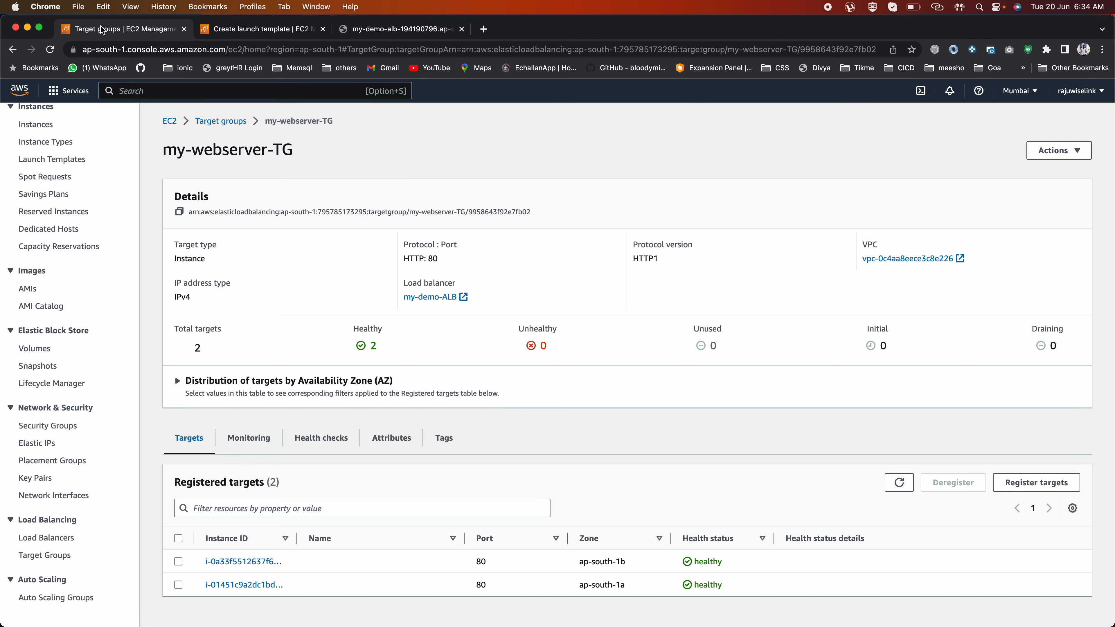
{"action": "left_click", "coordinate": [56, 597]}
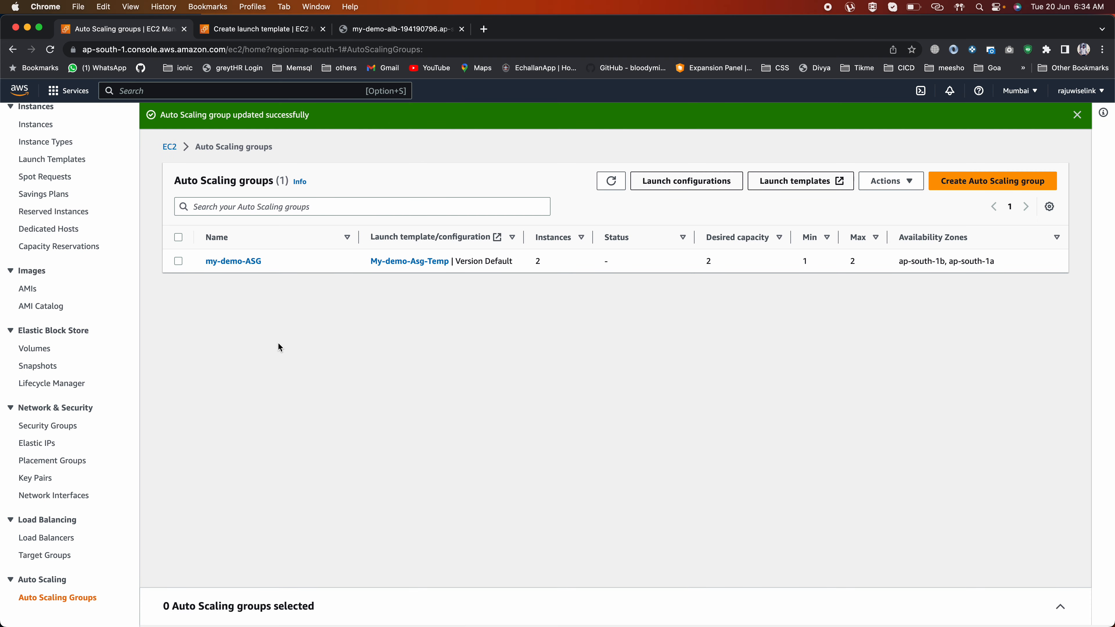
{"action": "left_click", "coordinate": [233, 260]}
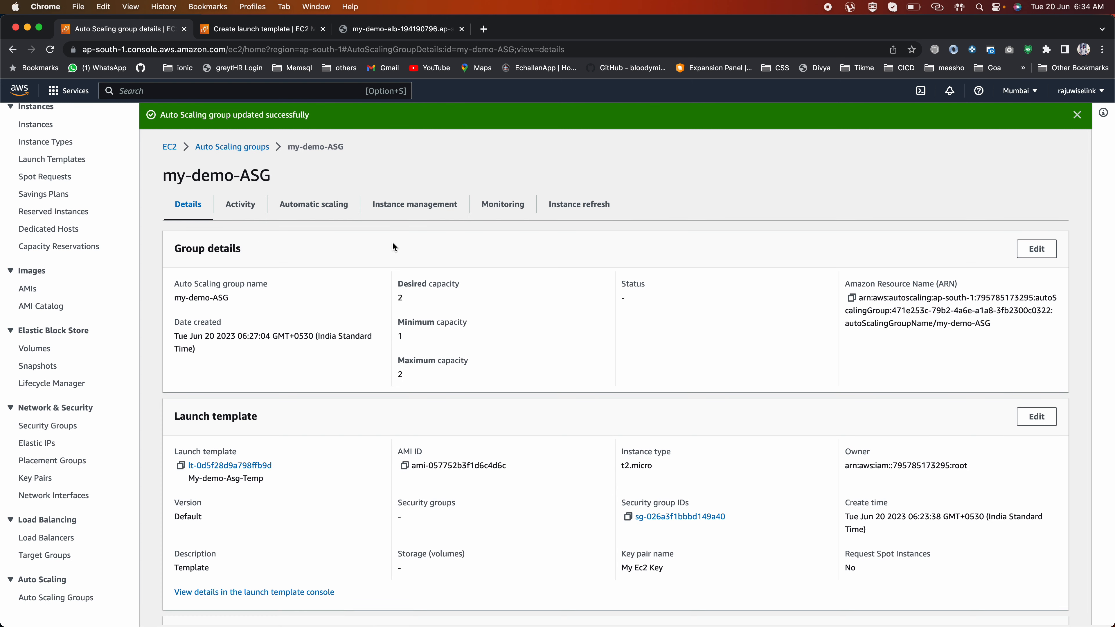
{"action": "left_click", "coordinate": [243, 205]}
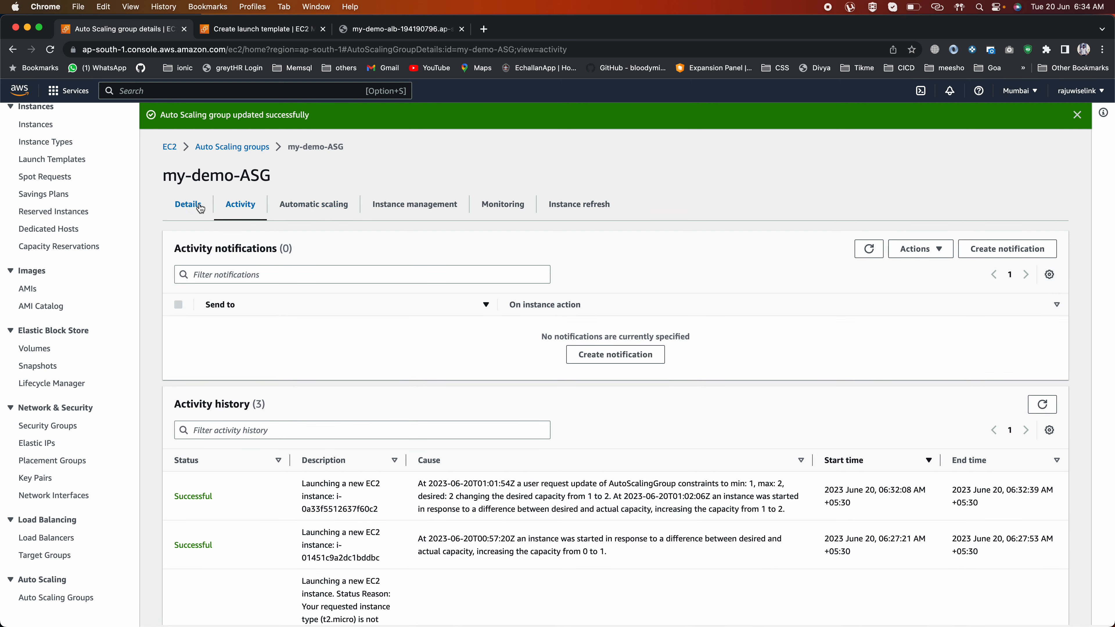
{"action": "left_click", "coordinate": [188, 204]}
Step: Set the desired capacity of my-demo-ASG to 1 and update the group size
{"action": "scroll", "coordinate": [613, 366], "scroll_direction": "down", "scroll_amount": 1}
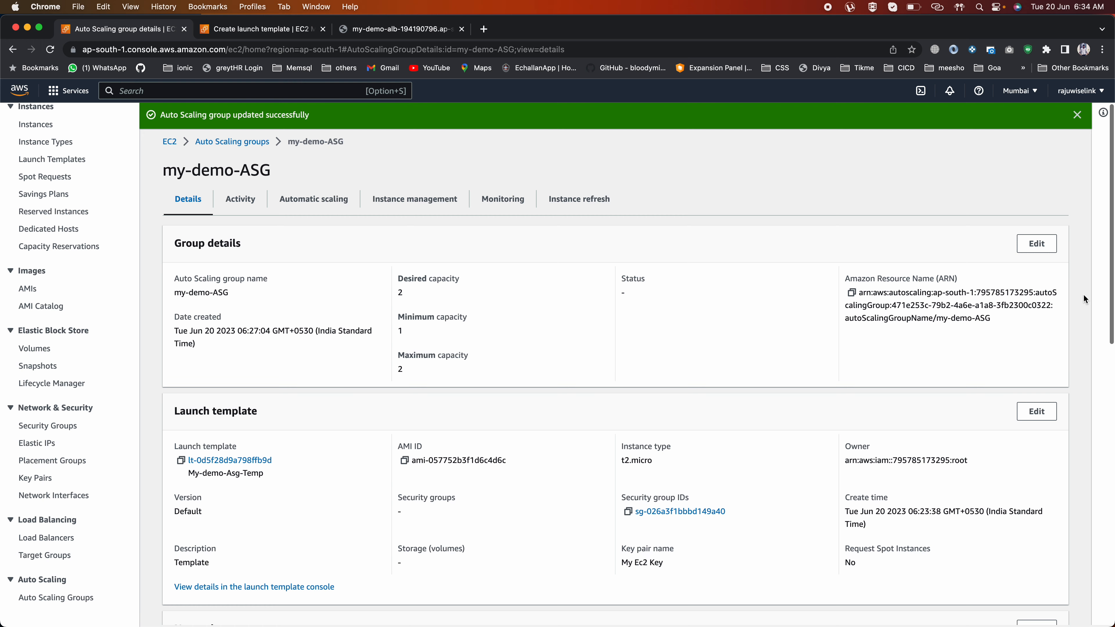
{"action": "left_click", "coordinate": [1027, 242]}
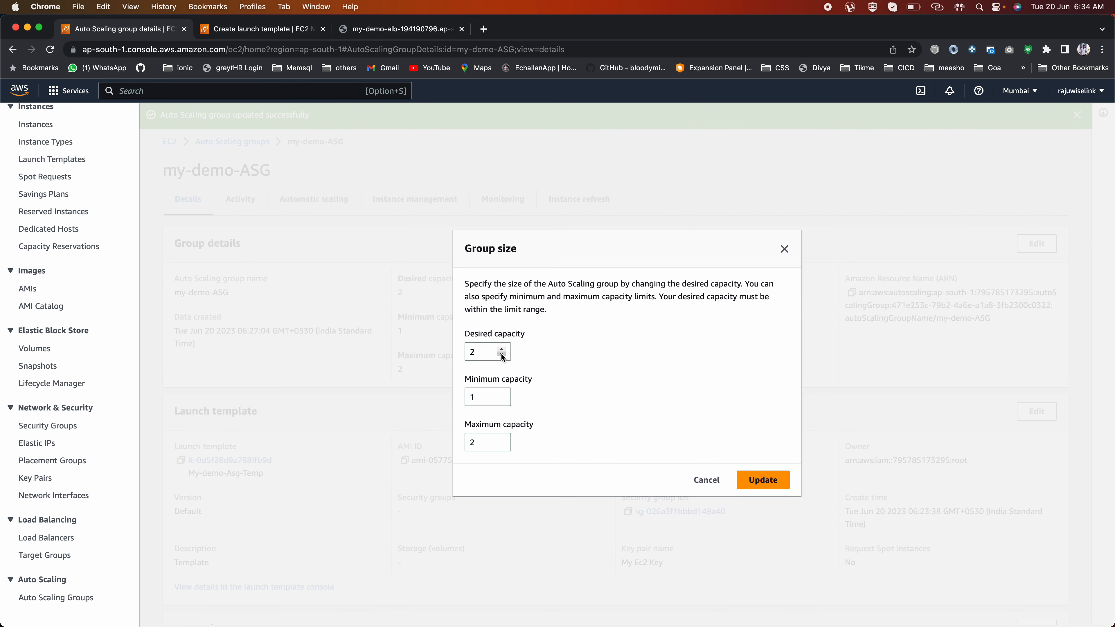
{"action": "left_click", "coordinate": [488, 352]}
{"action": "key", "text": "BackSpace"}
{"action": "type", "text": "1"}
{"action": "left_click", "coordinate": [761, 484]}
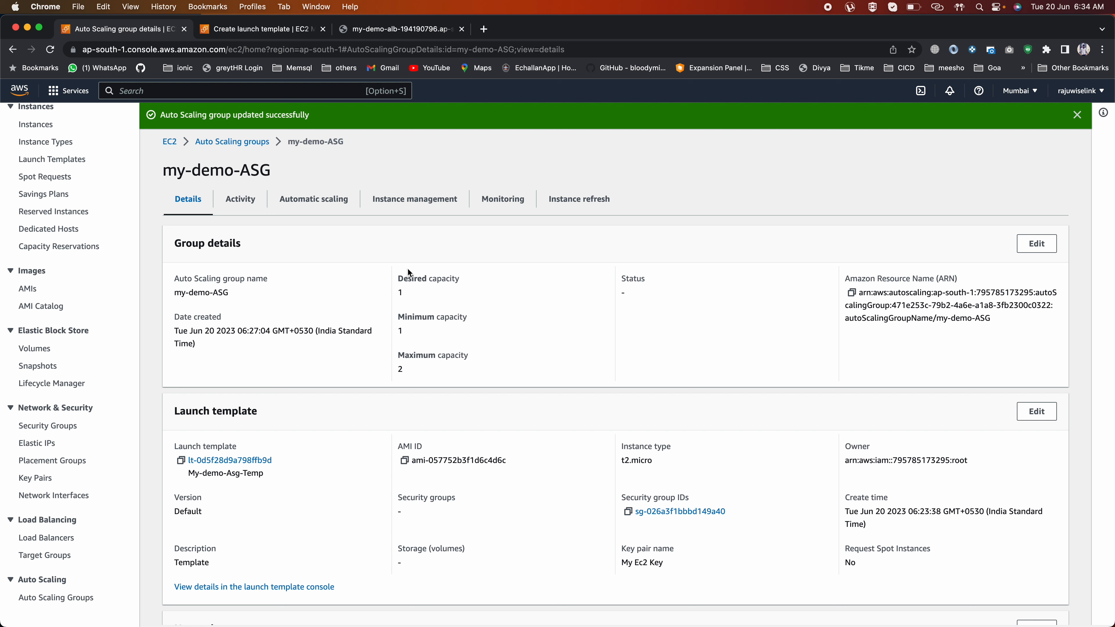
Step: Check my-demo-ASG's desired capacity and examine the newest entry in its activity history
{"action": "mouse_move", "coordinate": [402, 291]}
{"action": "left_mouse_down"}
{"action": "mouse_move", "coordinate": [389, 290]}
{"action": "mouse_move", "coordinate": [400, 290]}
{"action": "left_mouse_up"}
{"action": "left_click", "coordinate": [239, 199]}
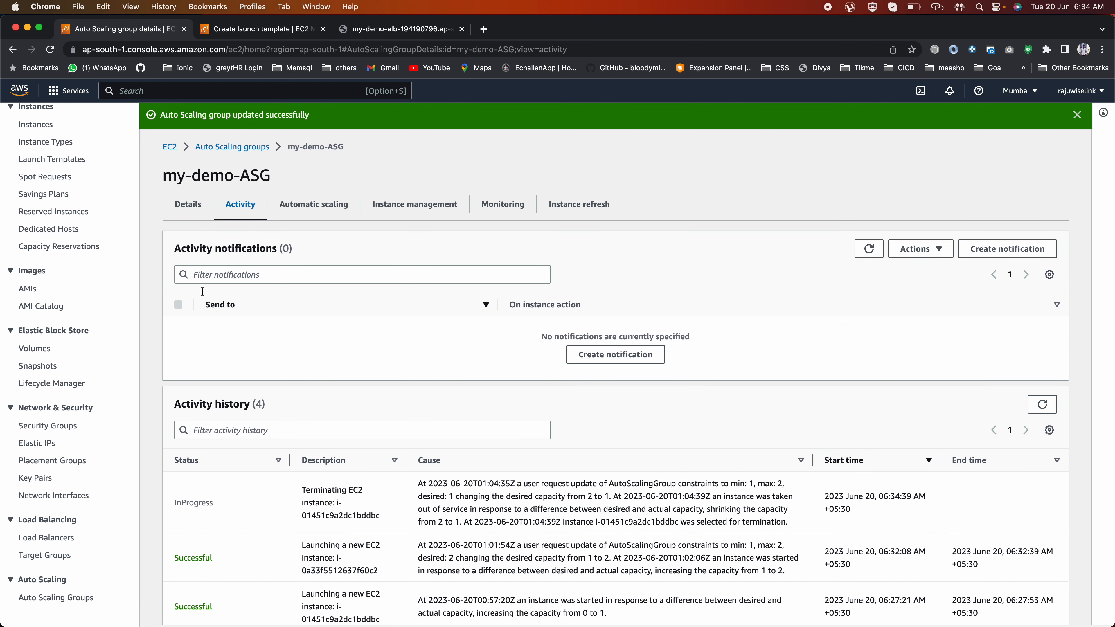
{"action": "scroll", "coordinate": [334, 473], "scroll_direction": "down", "scroll_amount": 2}
{"action": "left_click_drag", "start_coordinate": [302, 407], "coordinate": [378, 433]}
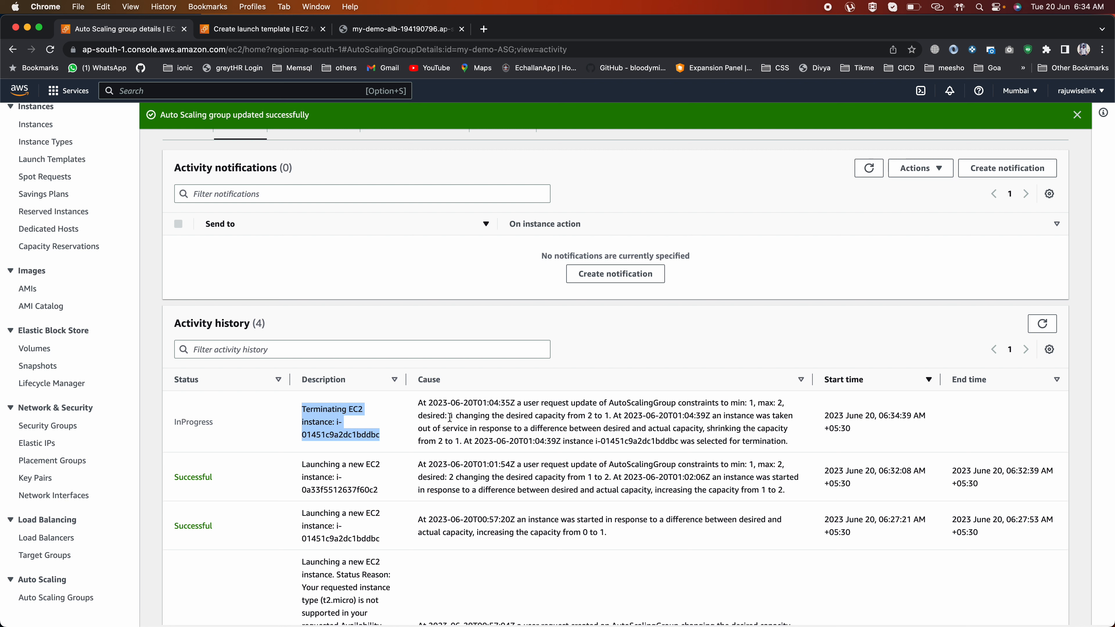
Step: Examine the latest capacity change in the activity history, and check the lifecycle state of my-demo-ASG's instances
{"action": "left_click", "coordinate": [531, 415]}
{"action": "left_click_drag", "start_coordinate": [531, 415], "coordinate": [579, 418]}
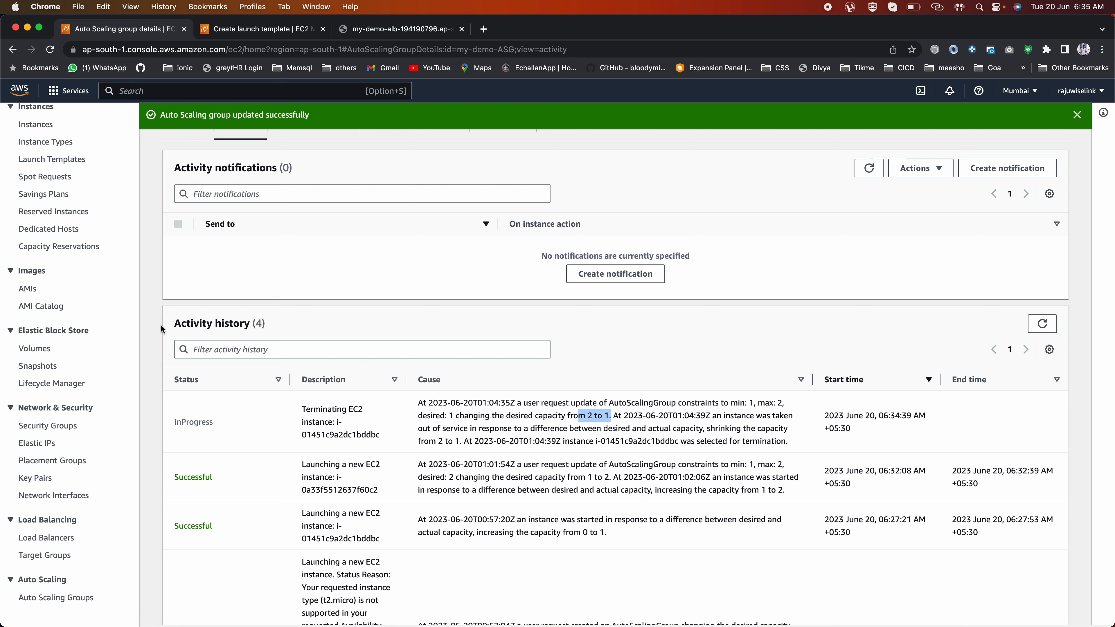
{"action": "scroll", "coordinate": [375, 214], "scroll_direction": "up", "scroll_amount": 3}
{"action": "left_click", "coordinate": [409, 205]}
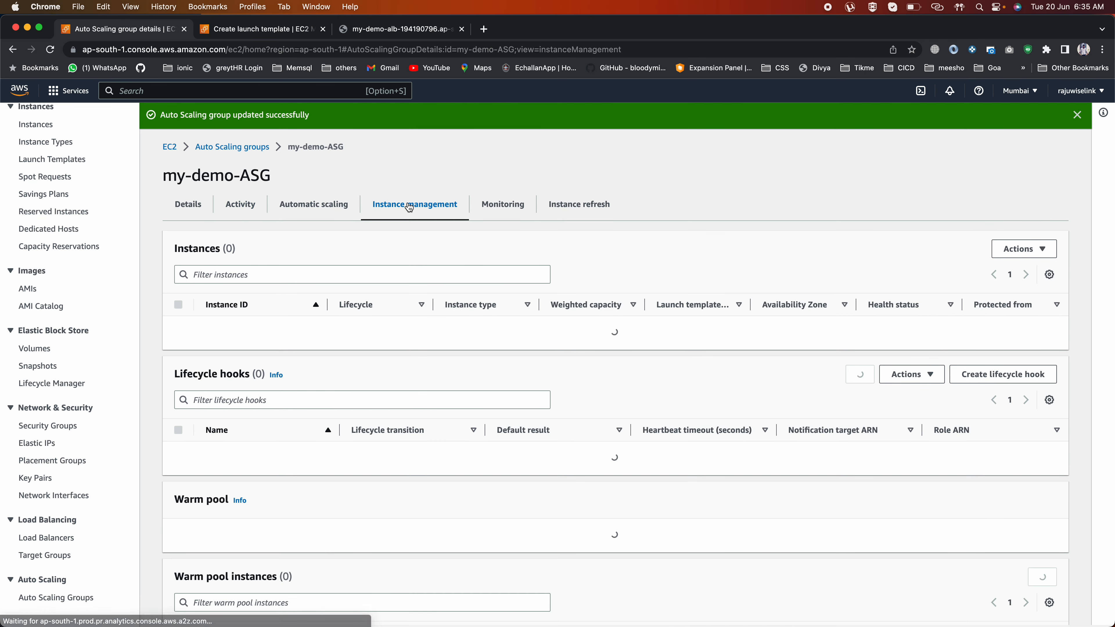
{"action": "left_click", "coordinate": [972, 252]}
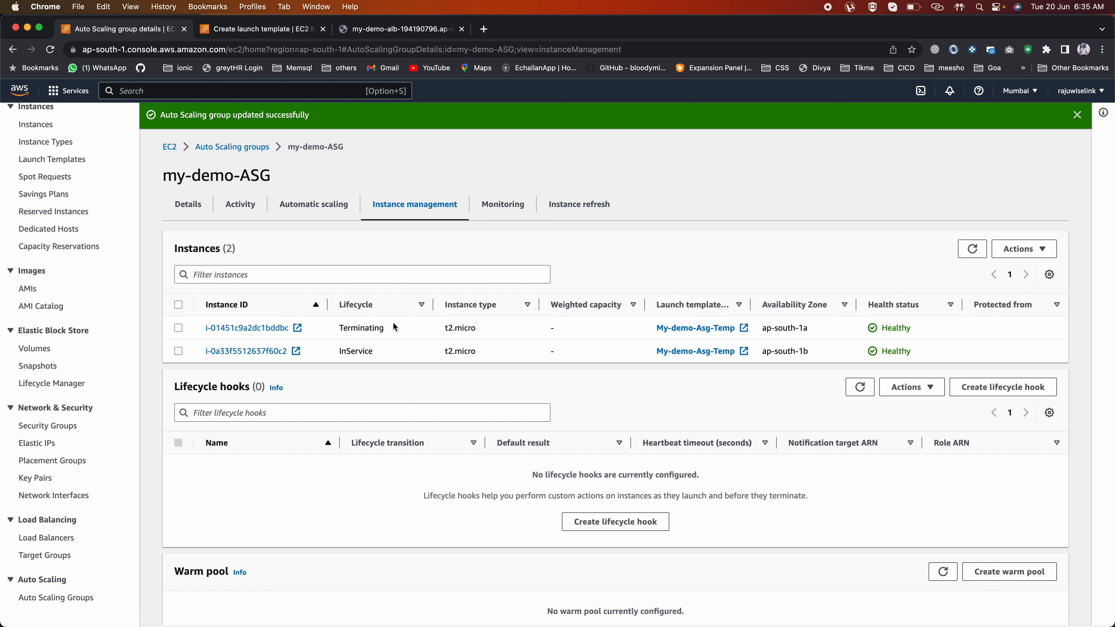
{"action": "left_click_drag", "start_coordinate": [339, 330], "coordinate": [408, 335]}
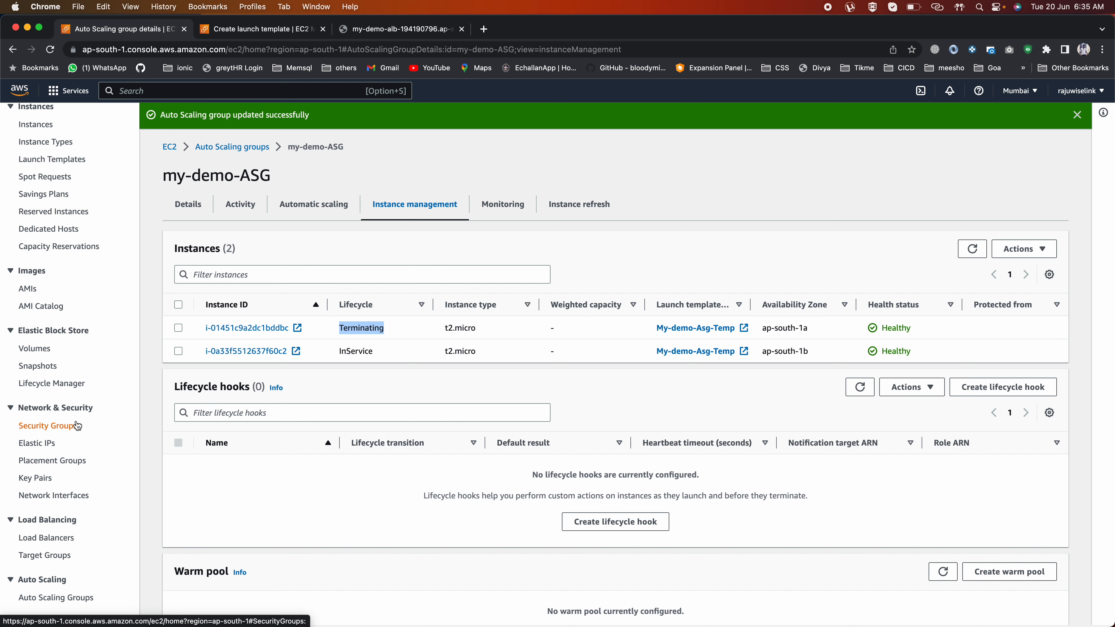
Step: Open the my-webserver-TG target group, refresh its registered targets and examine their health status details
{"action": "left_click", "coordinate": [46, 557]}
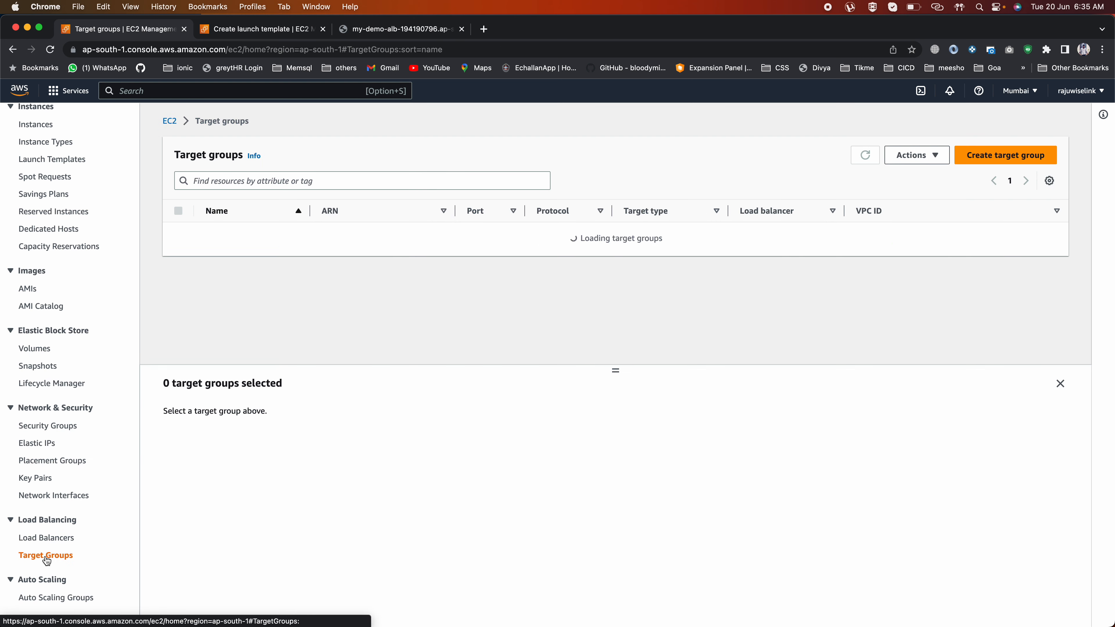
{"action": "left_click", "coordinate": [261, 235]}
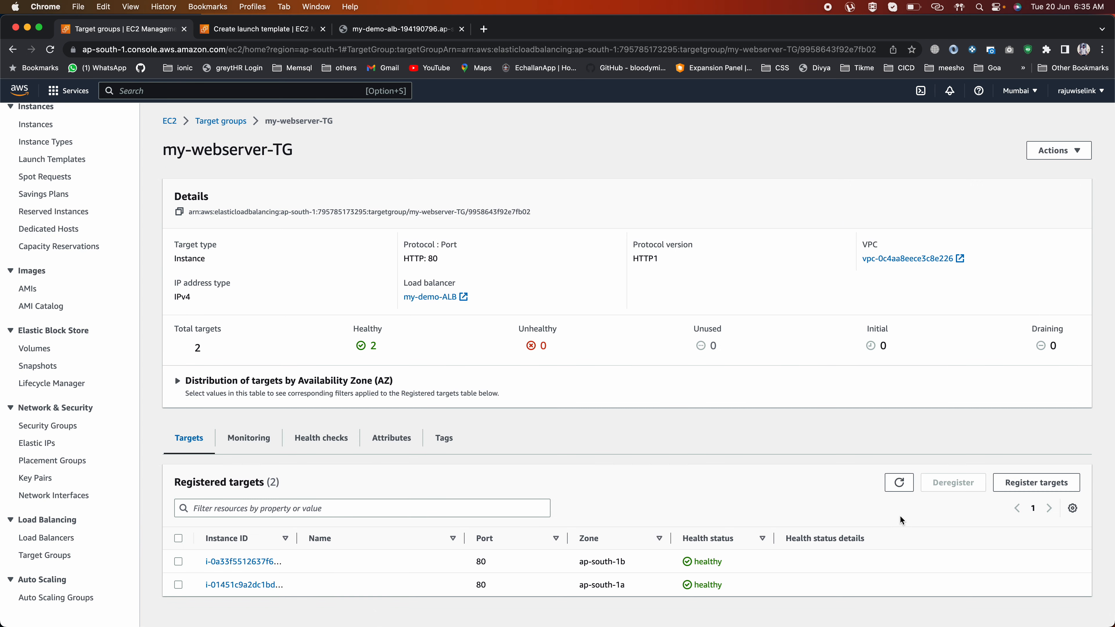
{"action": "left_click", "coordinate": [900, 483]}
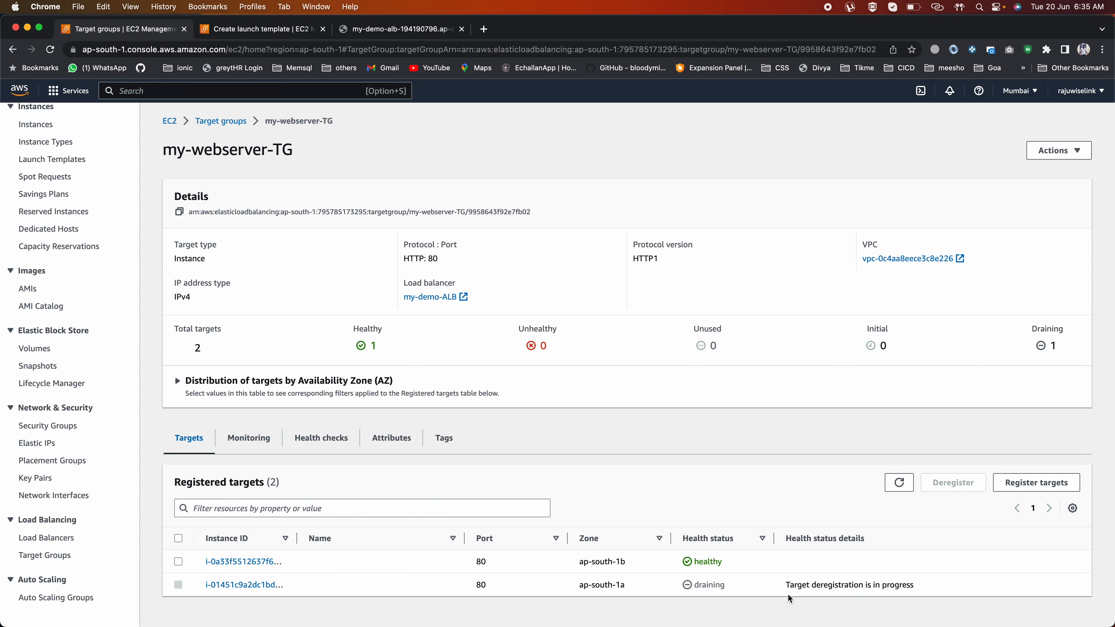
{"action": "left_click_drag", "start_coordinate": [785, 585], "coordinate": [915, 587]}
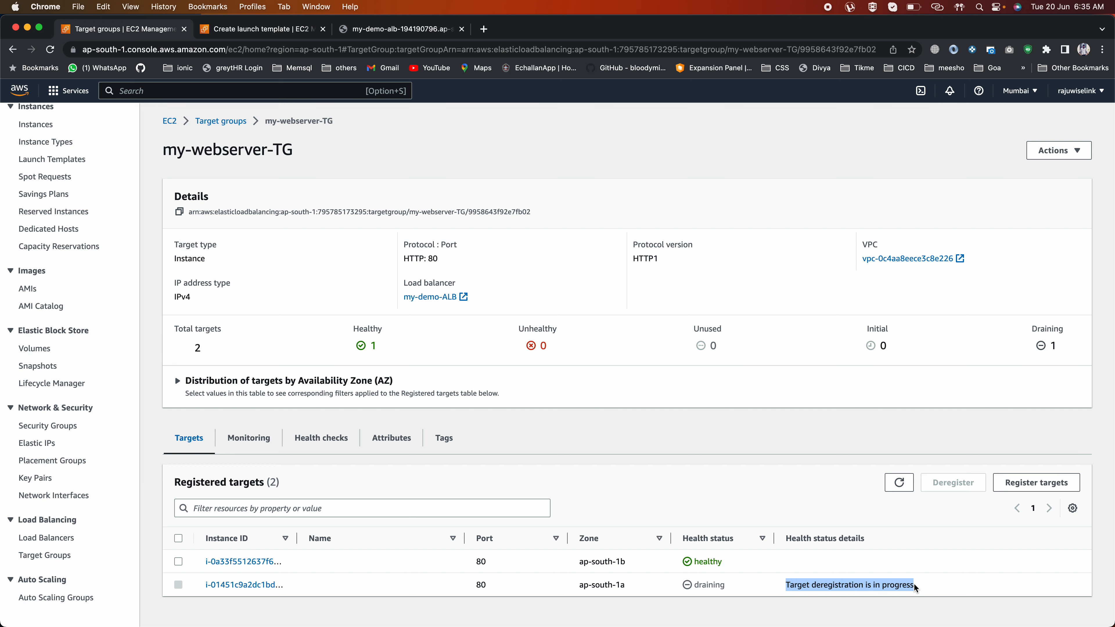
{"action": "left_click_drag", "start_coordinate": [740, 584], "coordinate": [639, 585]}
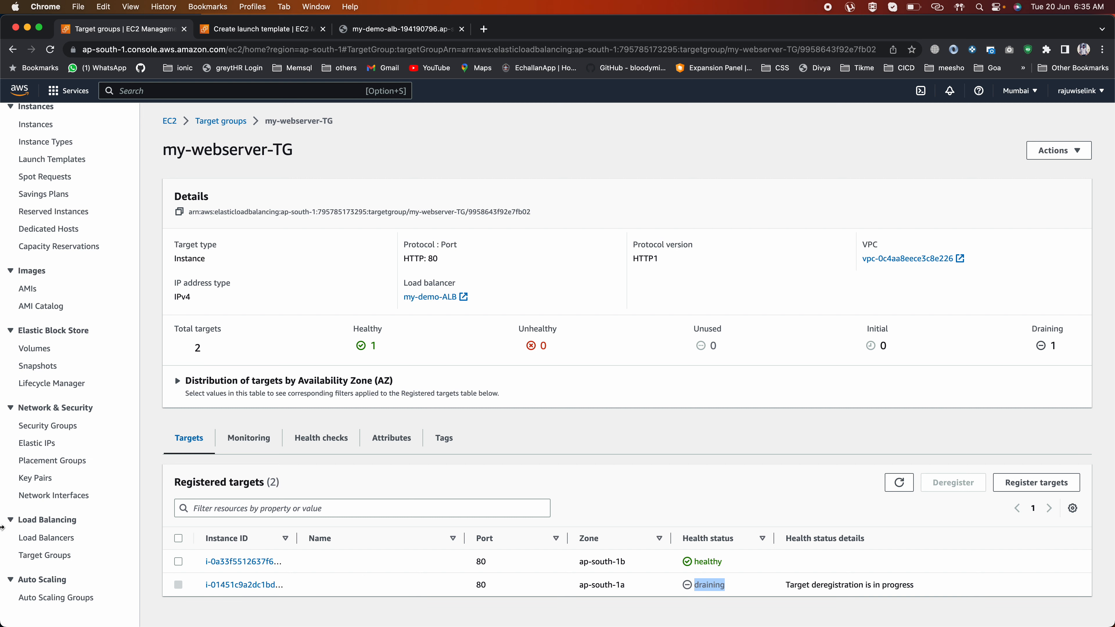
Step: Check the state of both EC2 instances in the instance list and refresh it
{"action": "scroll", "coordinate": [28, 543], "scroll_direction": "up", "scroll_amount": 3}
{"action": "left_click", "coordinate": [36, 249]}
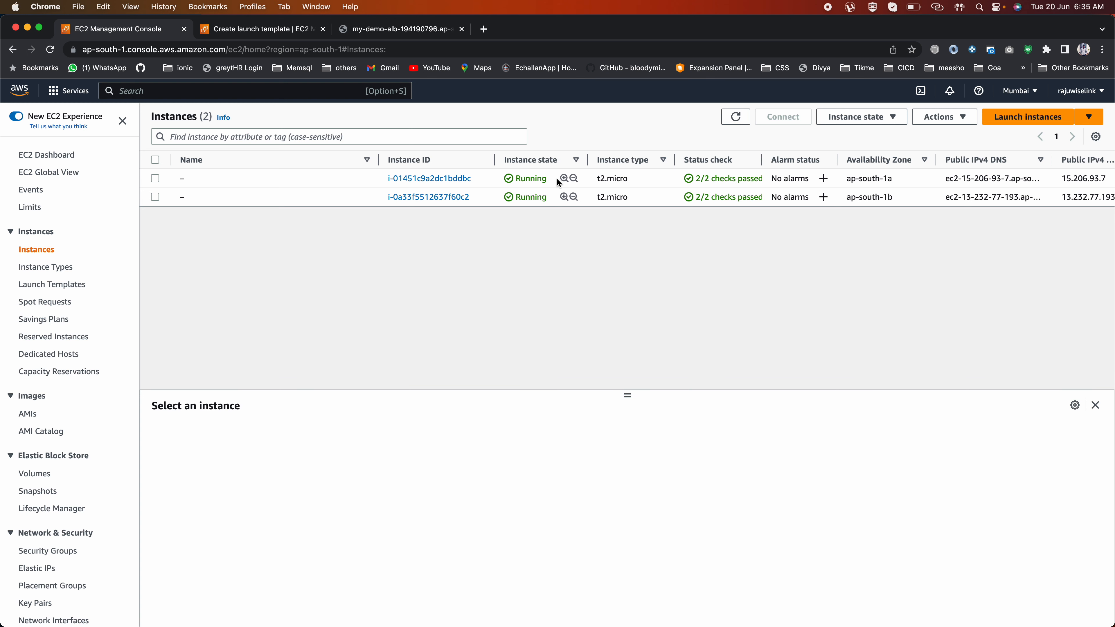
{"action": "left_click", "coordinate": [473, 176]}
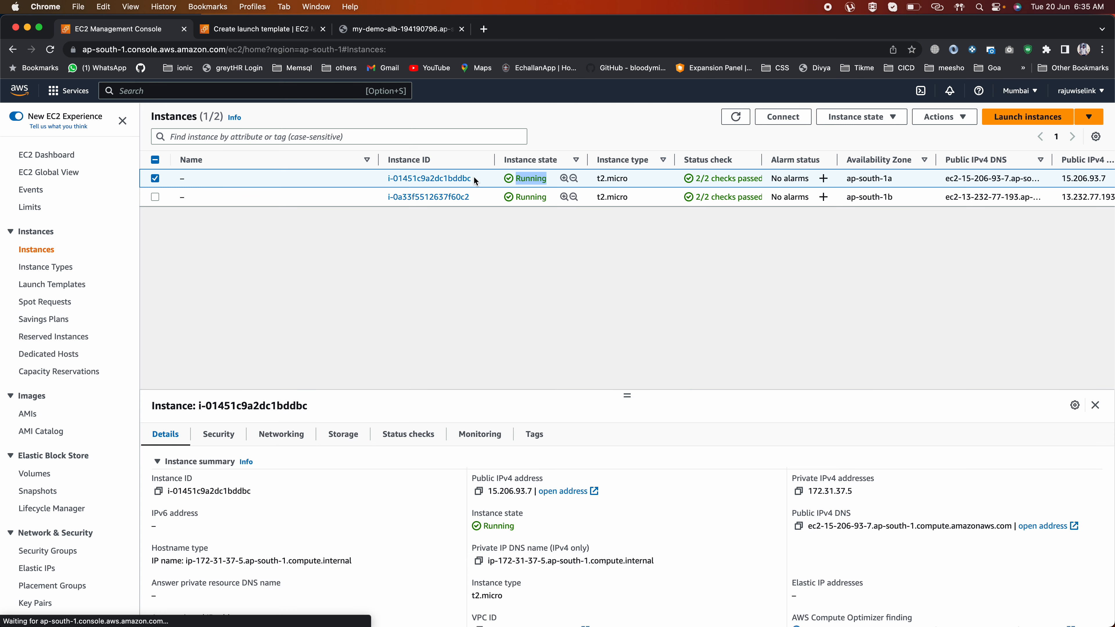
{"action": "left_click", "coordinate": [736, 117]}
{"action": "left_click", "coordinate": [737, 118]}
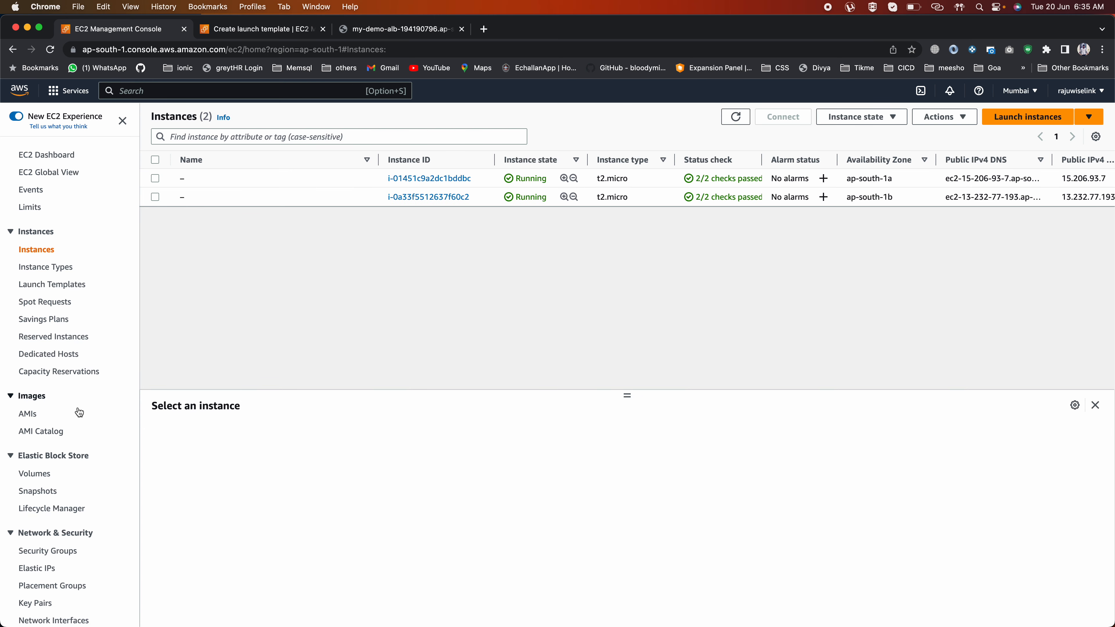
Step: Reopen my-demo-ASG from the Auto Scaling groups and repeatedly refresh its instance list to recheck the lifecycle states
{"action": "scroll", "coordinate": [53, 519], "scroll_direction": "down", "scroll_amount": 5}
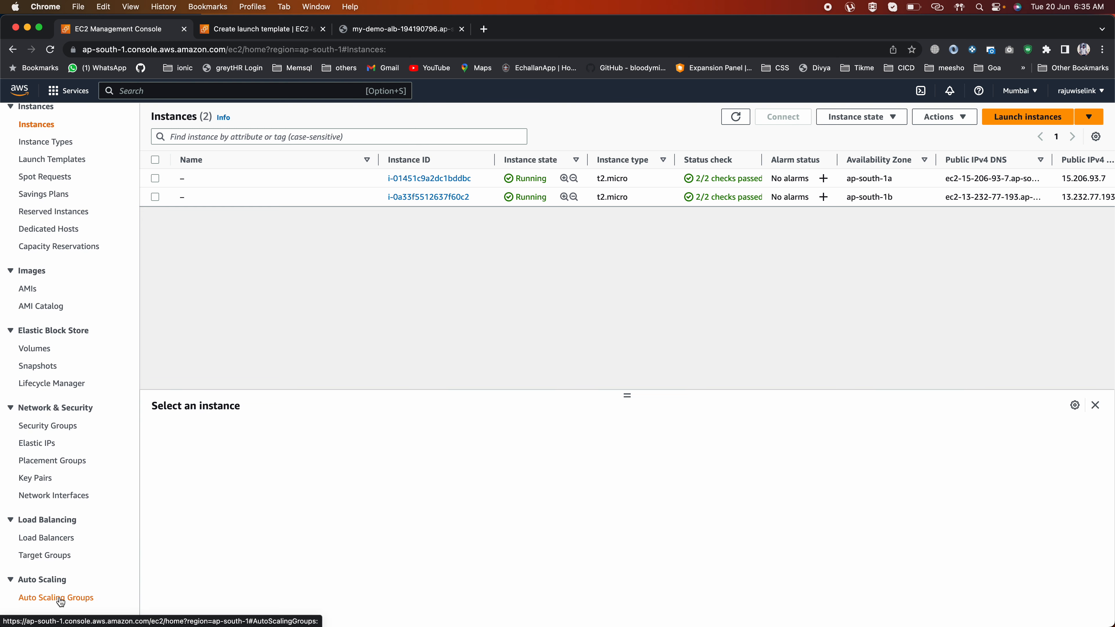
{"action": "left_click", "coordinate": [59, 598]}
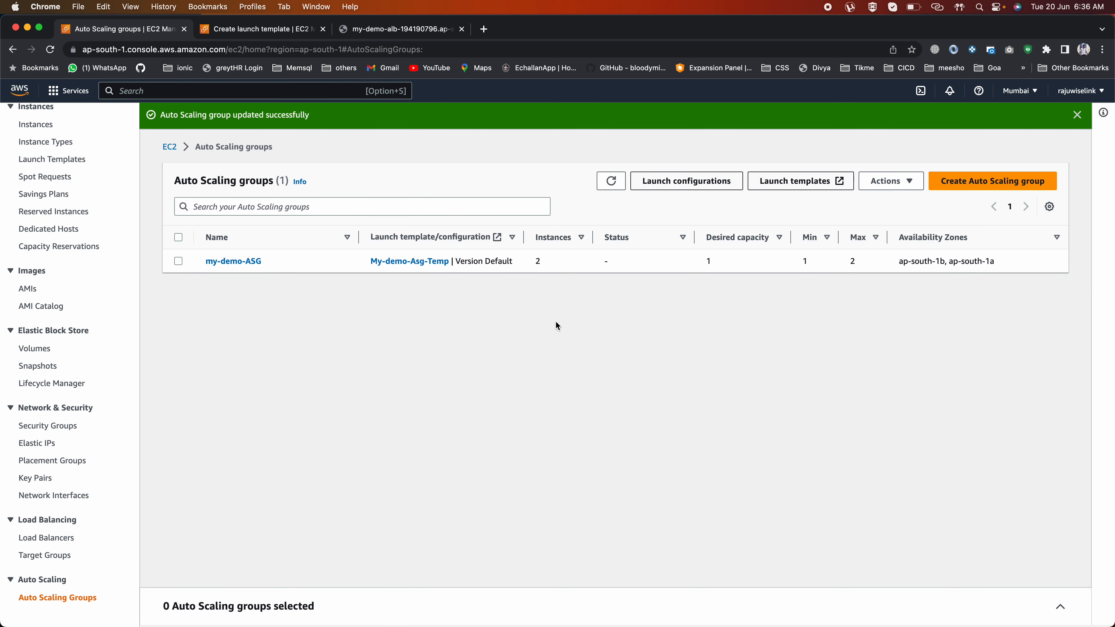
{"action": "left_click", "coordinate": [610, 184]}
{"action": "left_click", "coordinate": [221, 261]}
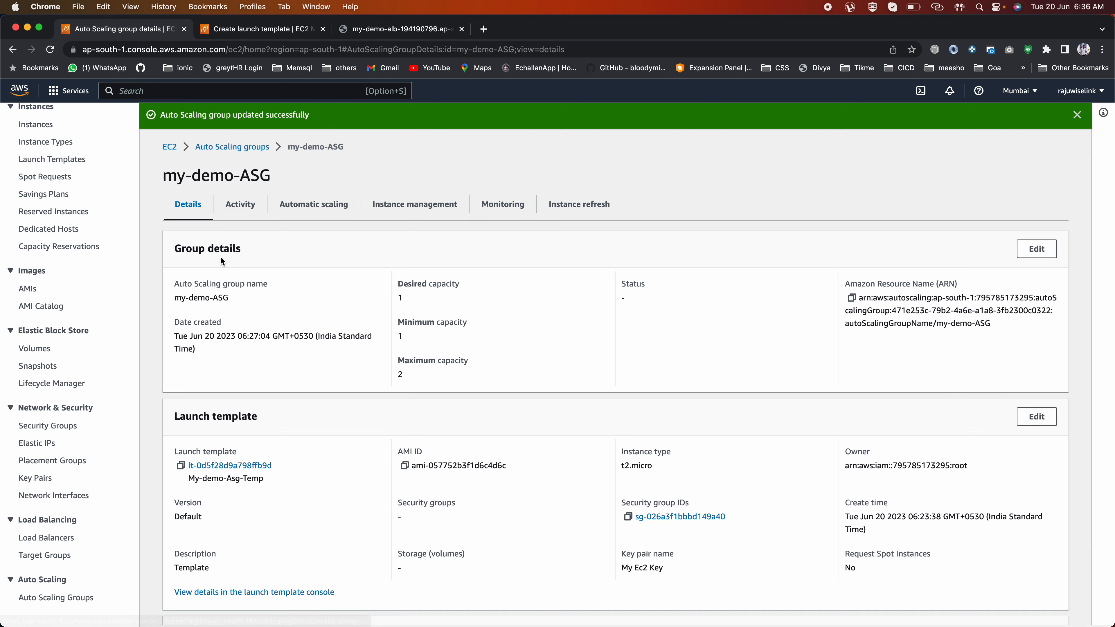
{"action": "left_click", "coordinate": [407, 208]}
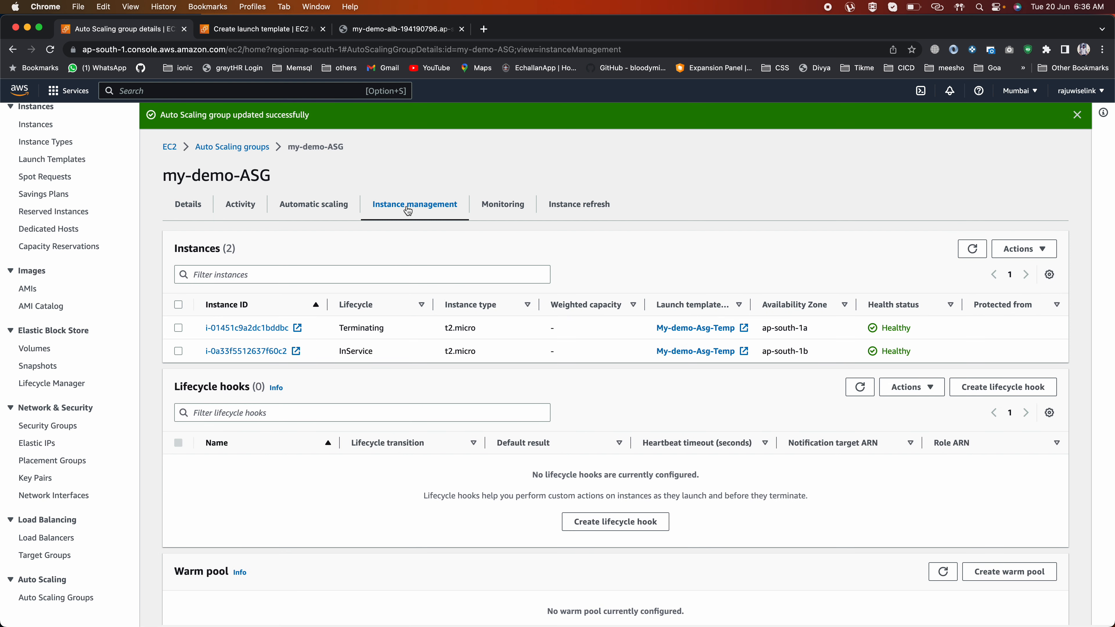
{"action": "left_click", "coordinate": [972, 249]}
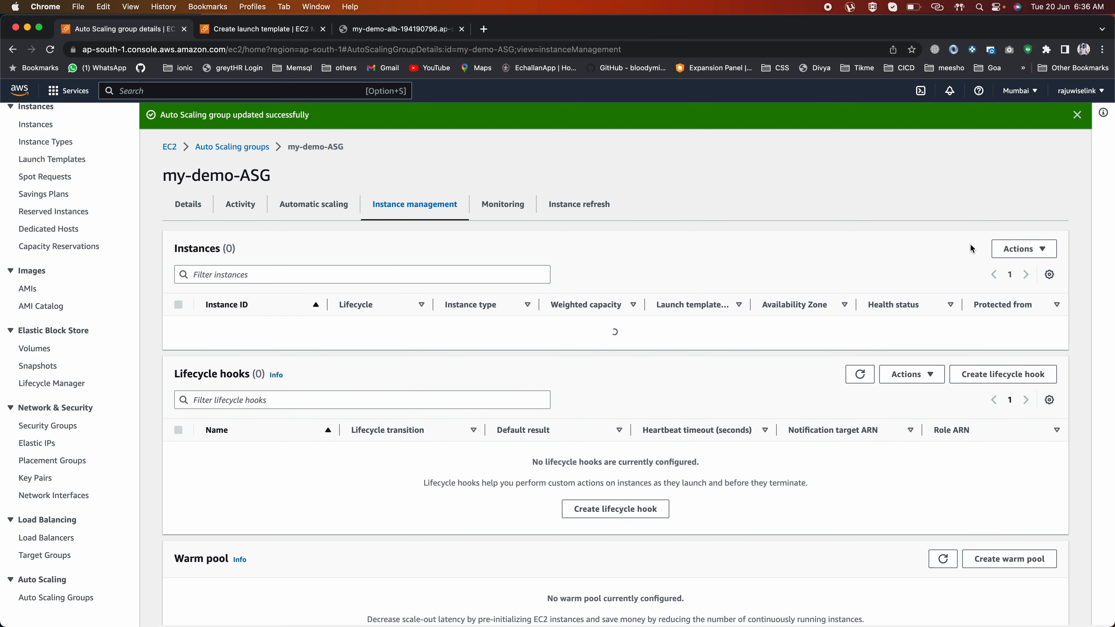
{"action": "left_click", "coordinate": [972, 248]}
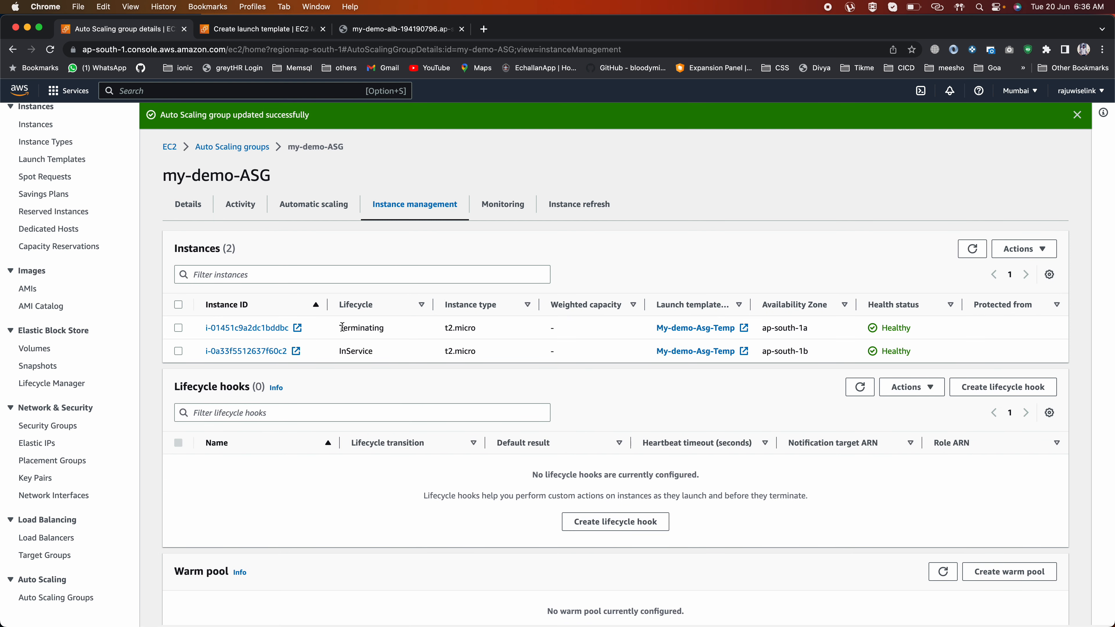
{"action": "left_click_drag", "start_coordinate": [343, 327], "coordinate": [407, 330]}
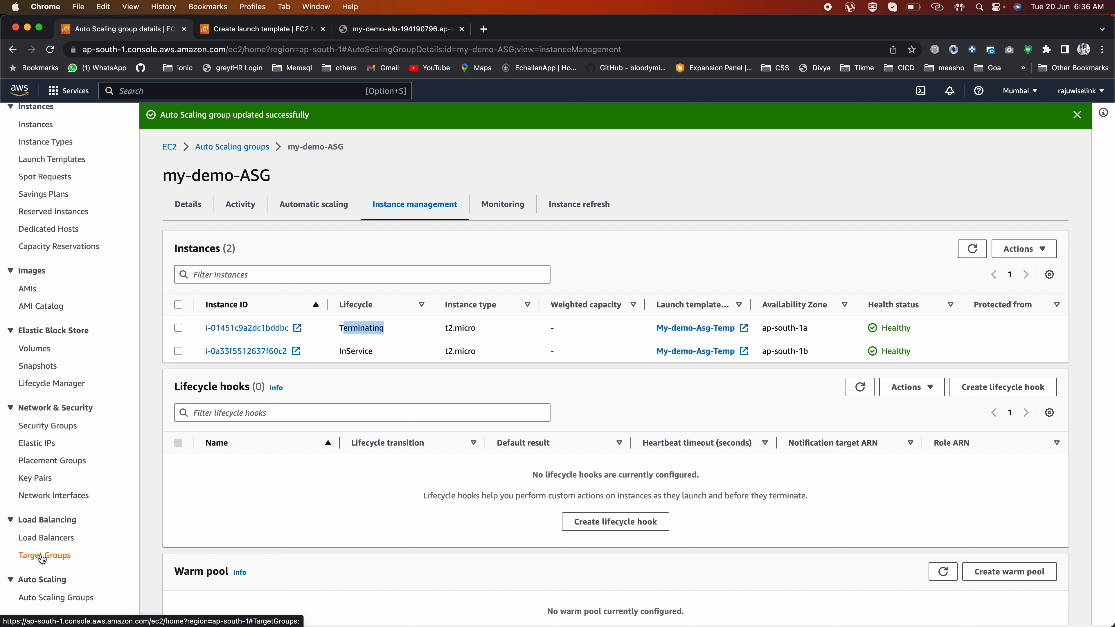
{"action": "left_click", "coordinate": [969, 254]}
{"action": "left_click", "coordinate": [969, 252]}
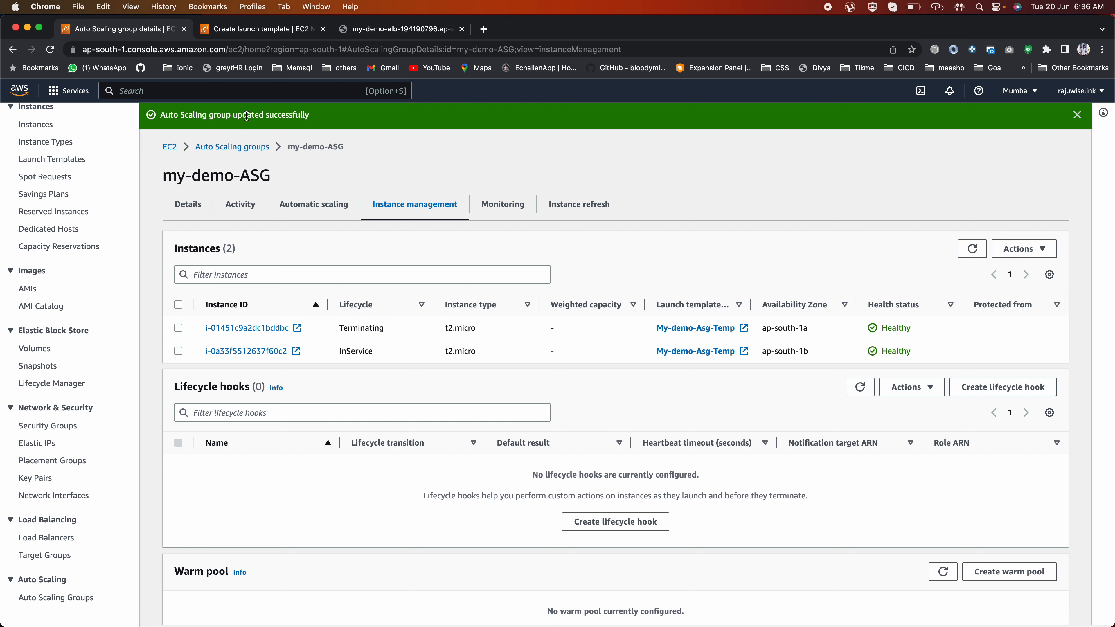
Step: Review the group update notice and the group details of my-demo-ASG
{"action": "left_click_drag", "start_coordinate": [181, 115], "coordinate": [232, 119]}
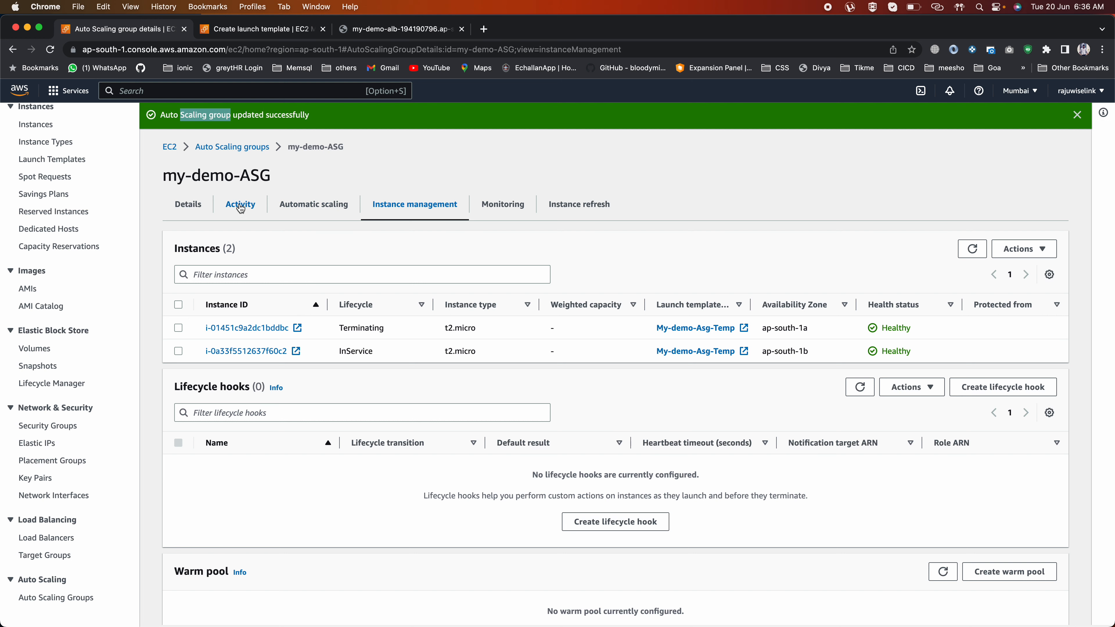
{"action": "left_click", "coordinate": [196, 206]}
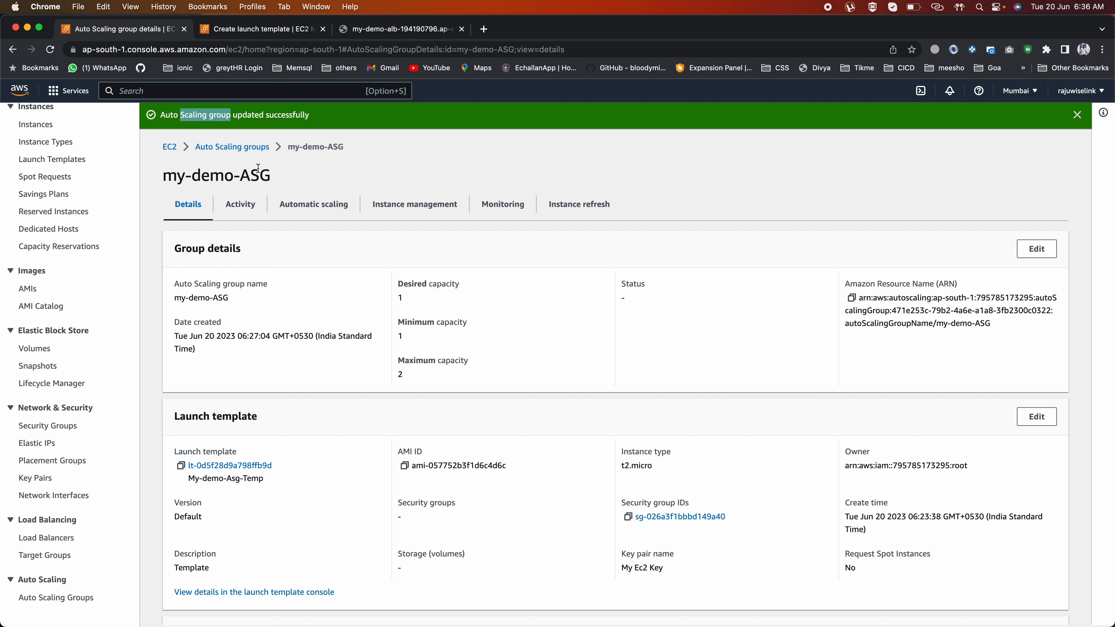
{"action": "left_click", "coordinate": [178, 116]}
{"action": "left_click_drag", "start_coordinate": [178, 115], "coordinate": [160, 119]}
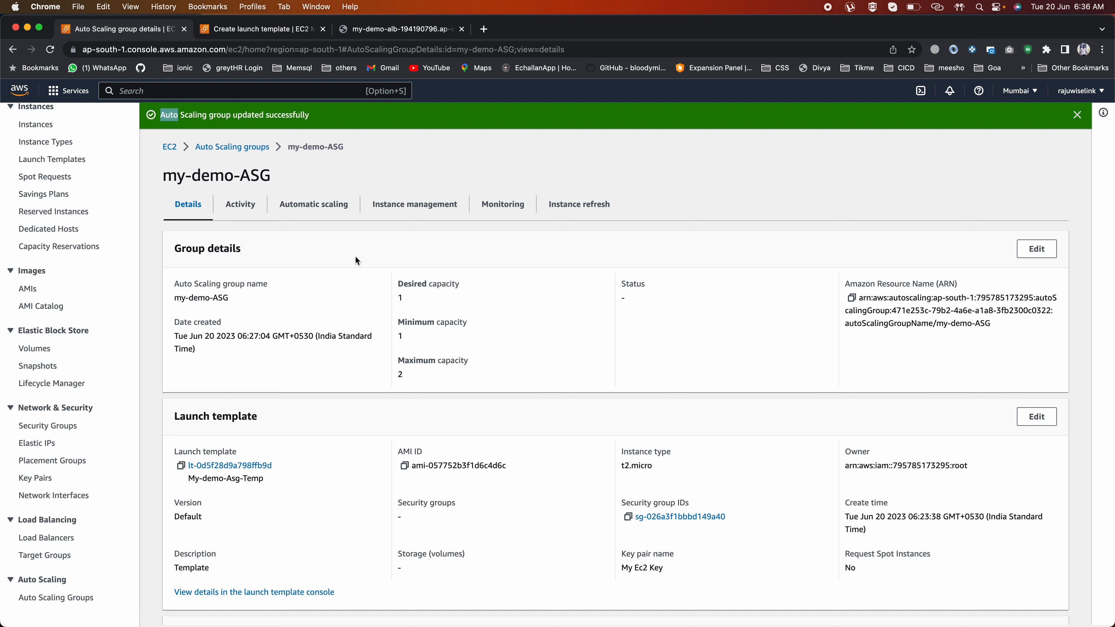
Step: Examine my-demo-ASG's automatic scaling options: dynamic scaling policies, predictive scaling policies and scheduled actions
{"action": "left_click", "coordinate": [321, 210]}
{"action": "scroll", "coordinate": [270, 443], "scroll_direction": "down", "scroll_amount": 2}
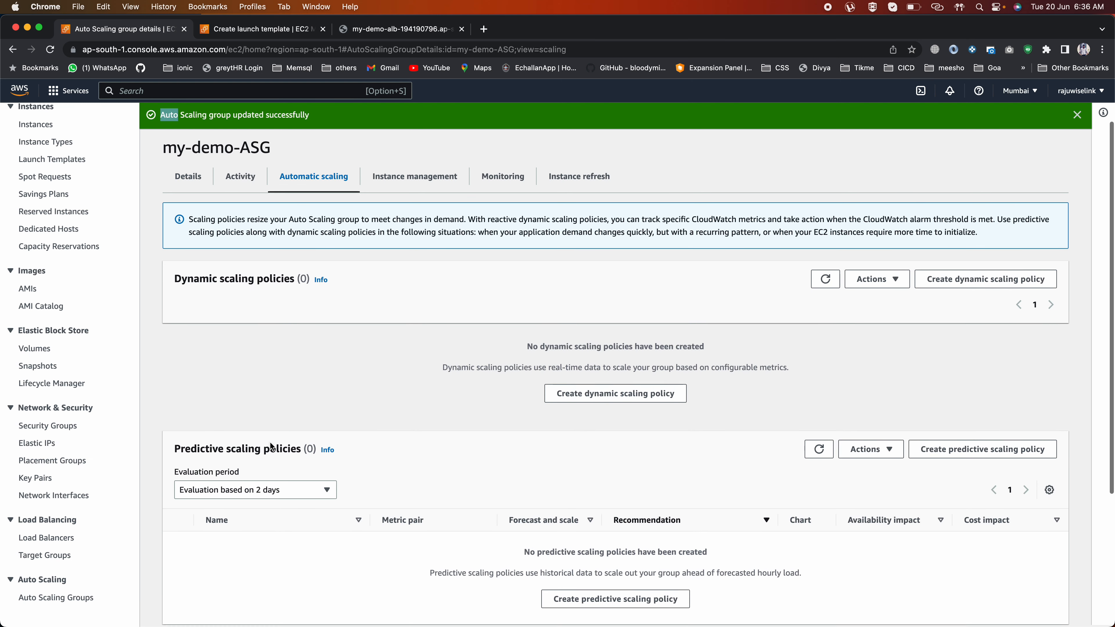
{"action": "scroll", "coordinate": [271, 446], "scroll_direction": "down", "scroll_amount": 5}
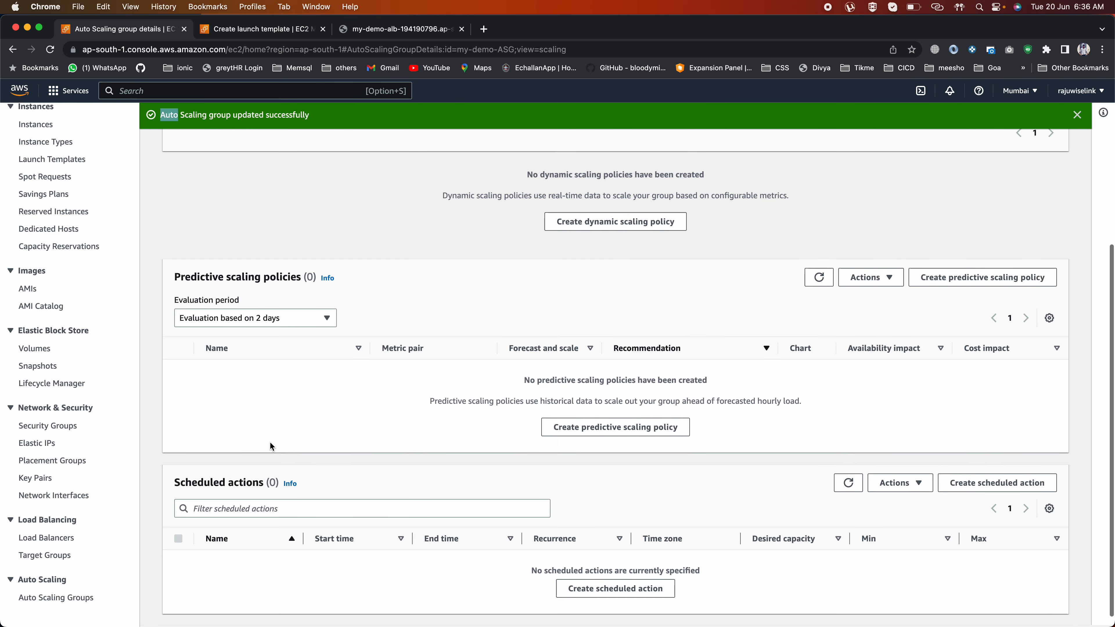
{"action": "scroll", "coordinate": [269, 441], "scroll_direction": "up", "scroll_amount": 5}
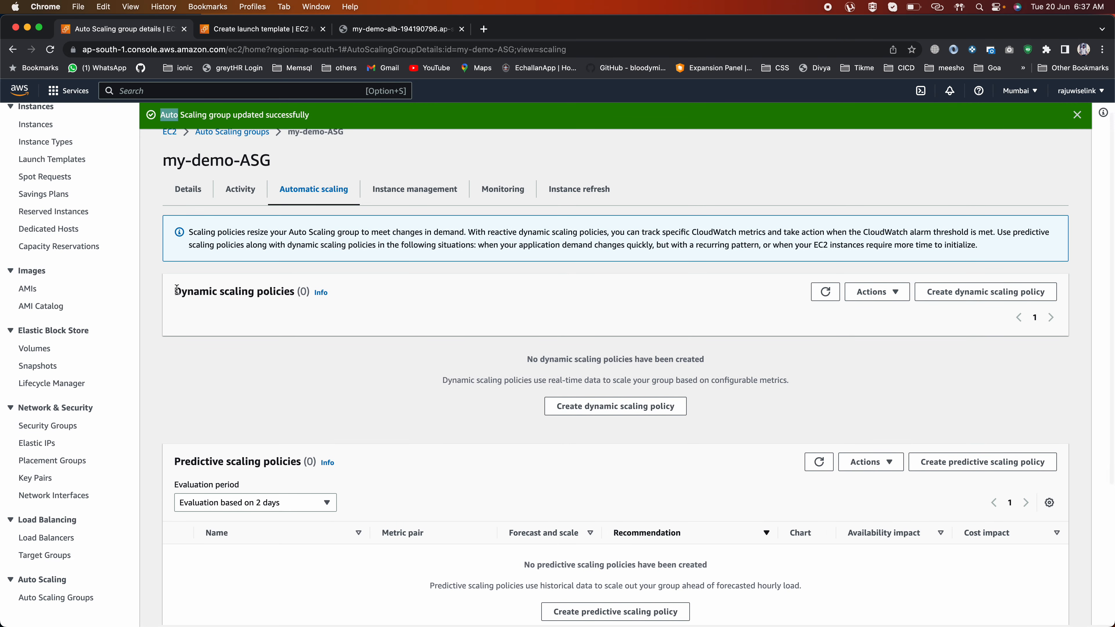
{"action": "left_click_drag", "start_coordinate": [177, 291], "coordinate": [258, 291]}
{"action": "scroll", "coordinate": [257, 291], "scroll_direction": "down", "scroll_amount": 1}
{"action": "scroll", "coordinate": [256, 291], "scroll_direction": "down", "scroll_amount": 3}
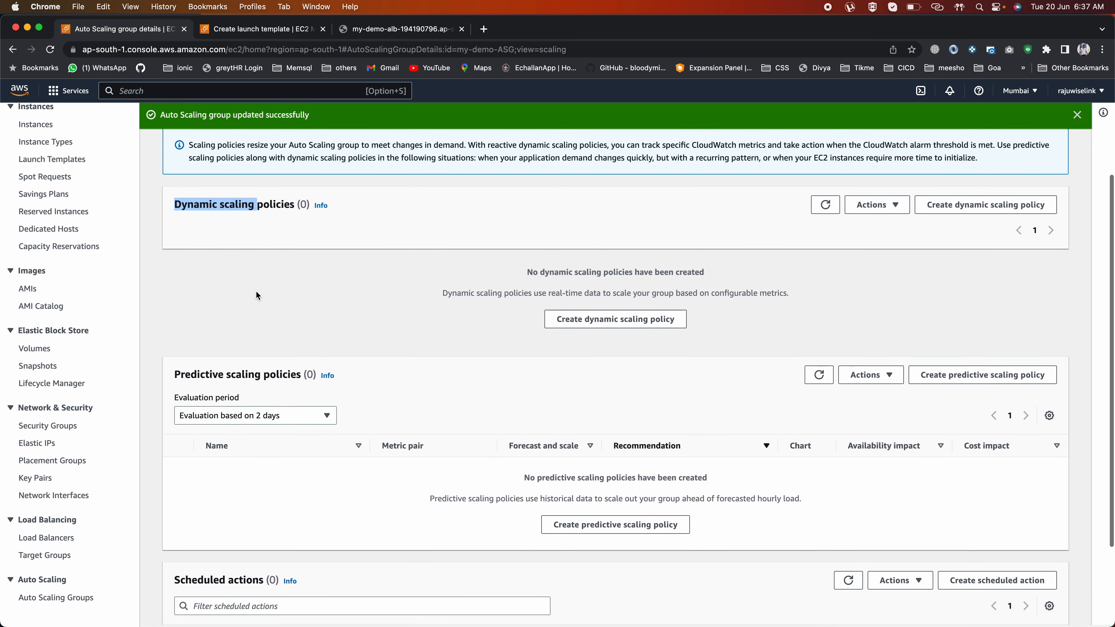
{"action": "scroll", "coordinate": [256, 295], "scroll_direction": "down", "scroll_amount": 3}
{"action": "left_click_drag", "start_coordinate": [181, 311], "coordinate": [249, 311]}
{"action": "scroll", "coordinate": [249, 310], "scroll_direction": "down", "scroll_amount": 2}
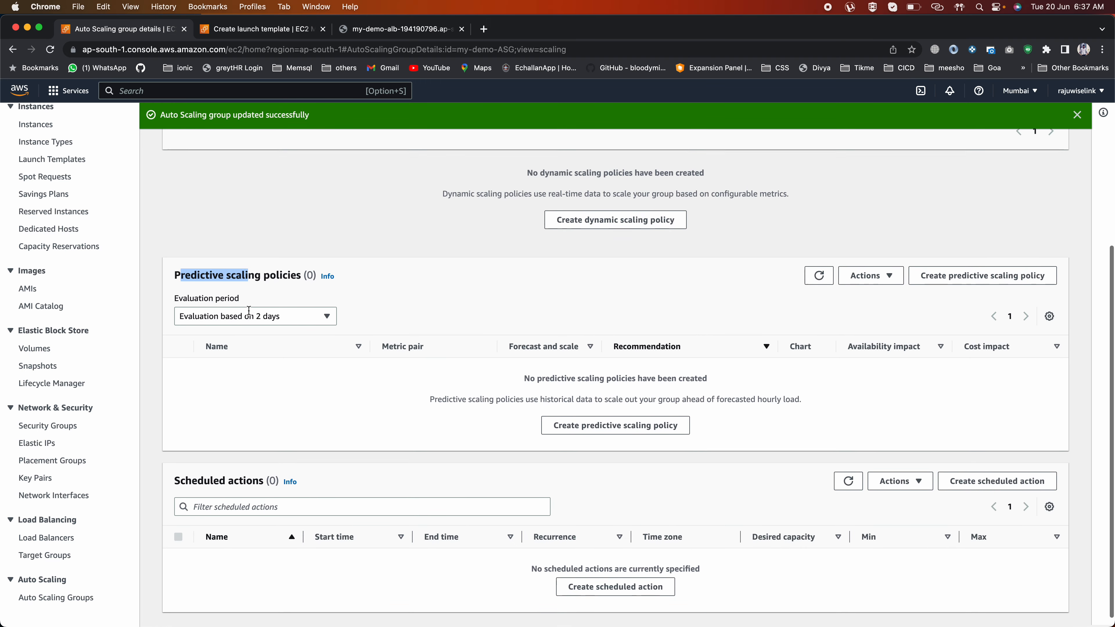
{"action": "left_click_drag", "start_coordinate": [185, 480], "coordinate": [263, 479]}
{"action": "left_click", "coordinate": [177, 482]}
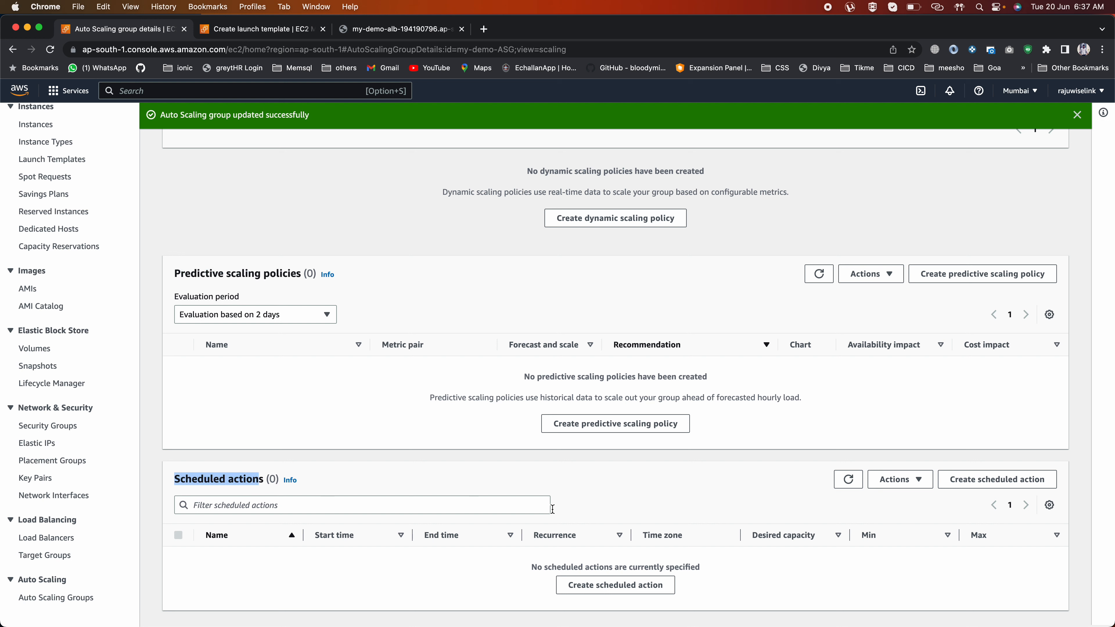
Step: Start a new scheduled action for my-demo-ASG and review its recurrence options and start date setting
{"action": "left_click", "coordinate": [977, 480]}
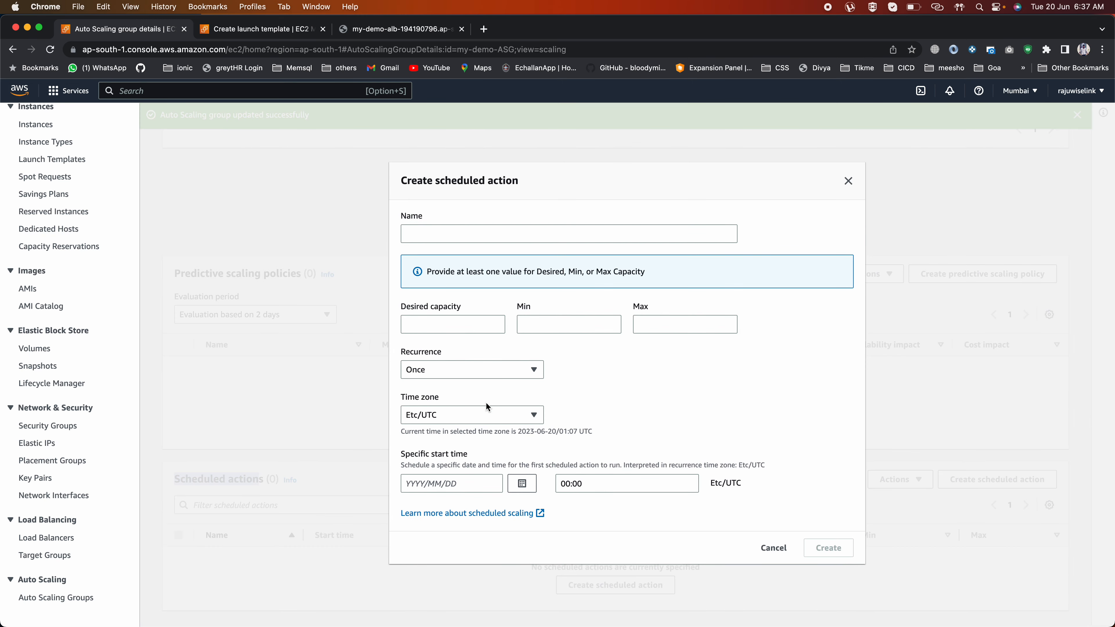
{"action": "left_click", "coordinate": [422, 369]}
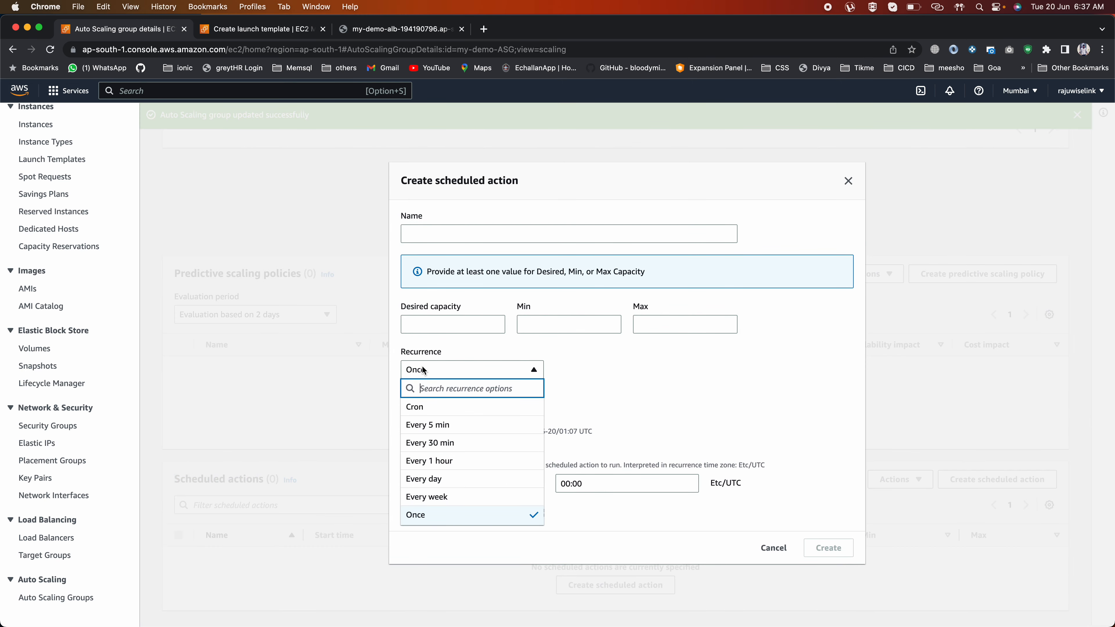
{"action": "left_click", "coordinate": [425, 370]}
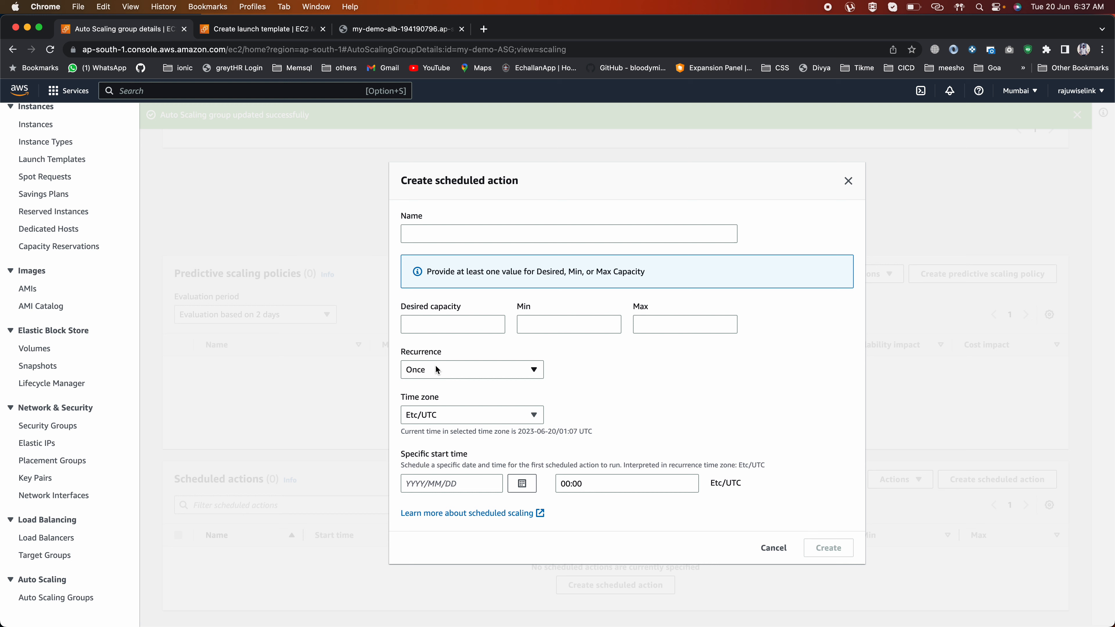
{"action": "left_click", "coordinate": [425, 480]}
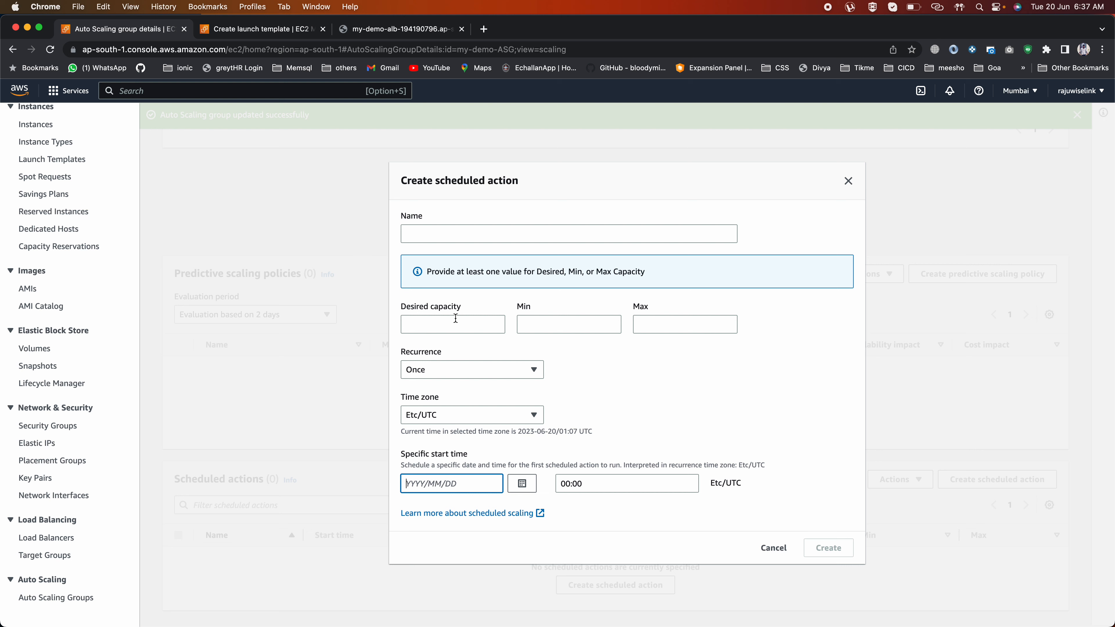
Step: Fill in the scheduled action with desired capacity 2, minimum 1 and maximum 4, check the recurrence options, and discard it
{"action": "left_click", "coordinate": [440, 323]}
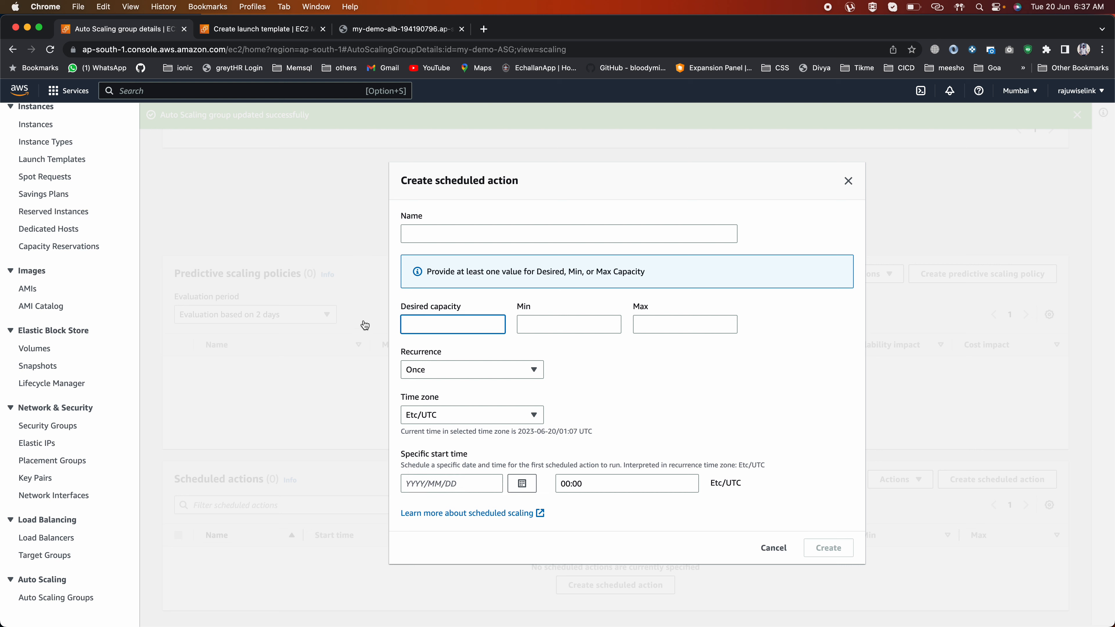
{"action": "left_click", "coordinate": [546, 323]}
{"action": "type", "text": "1"}
{"action": "left_click", "coordinate": [654, 327]}
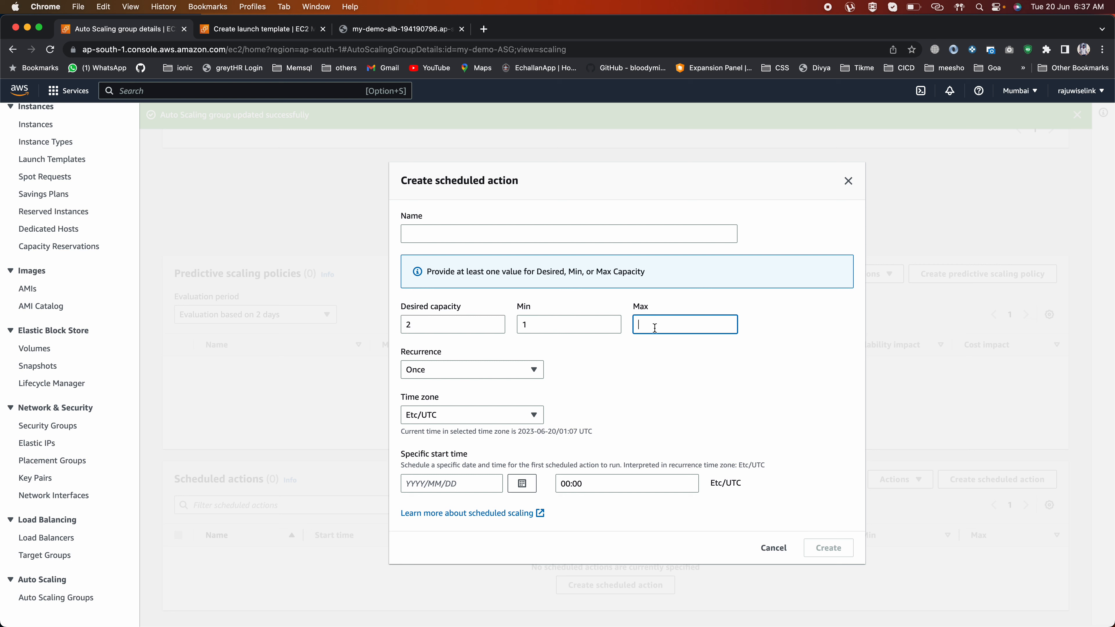
{"action": "type", "text": "4"}
{"action": "left_click", "coordinate": [426, 369]}
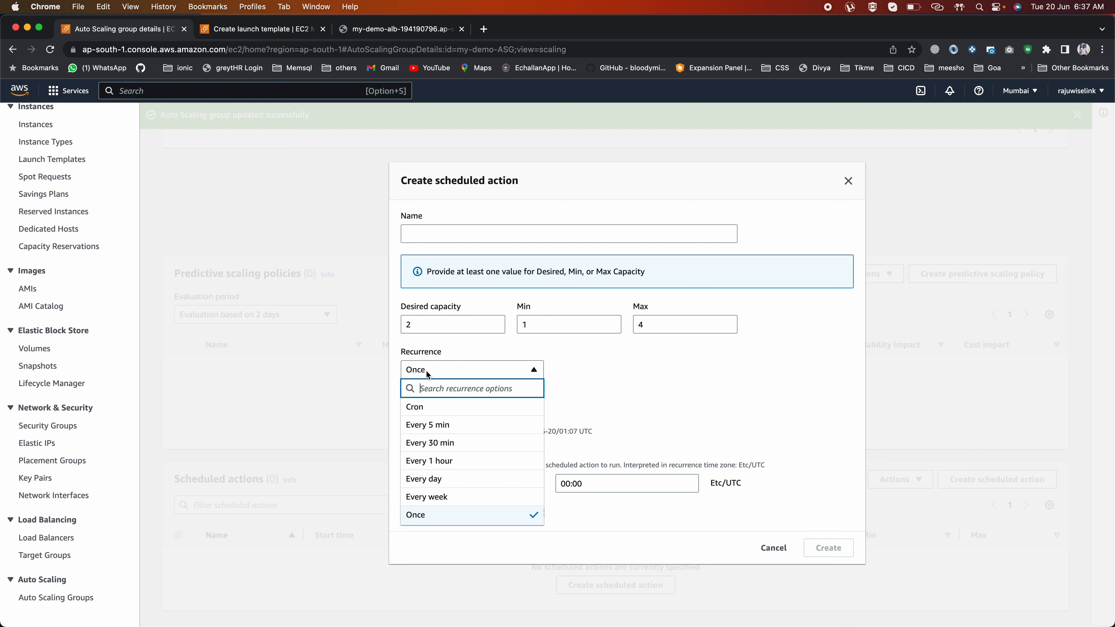
{"action": "left_click", "coordinate": [645, 381]}
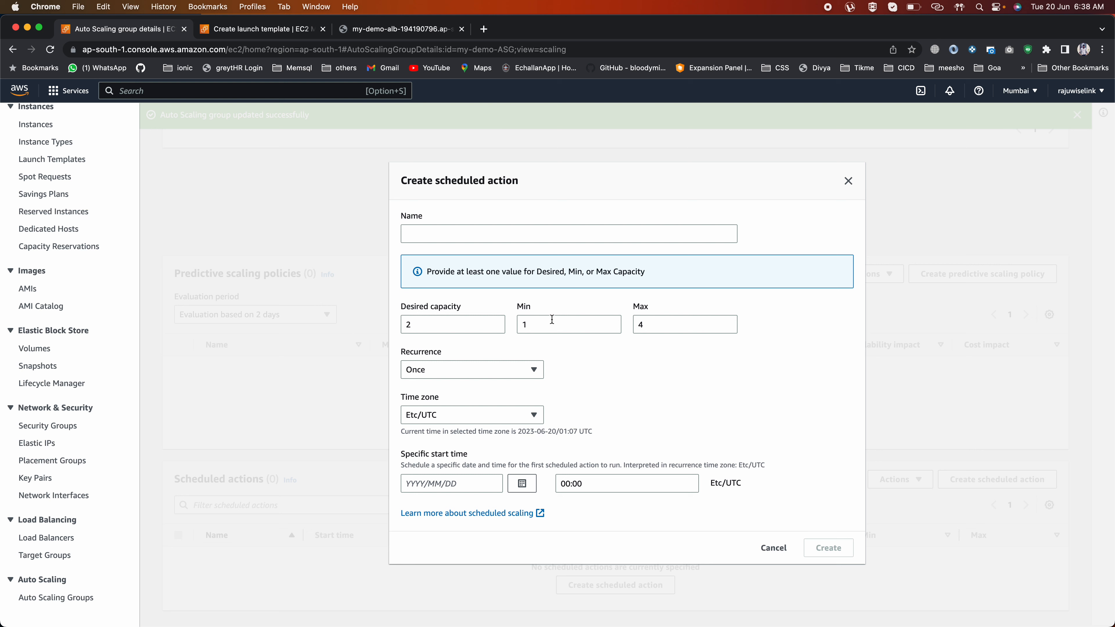
{"action": "left_click", "coordinate": [849, 182]}
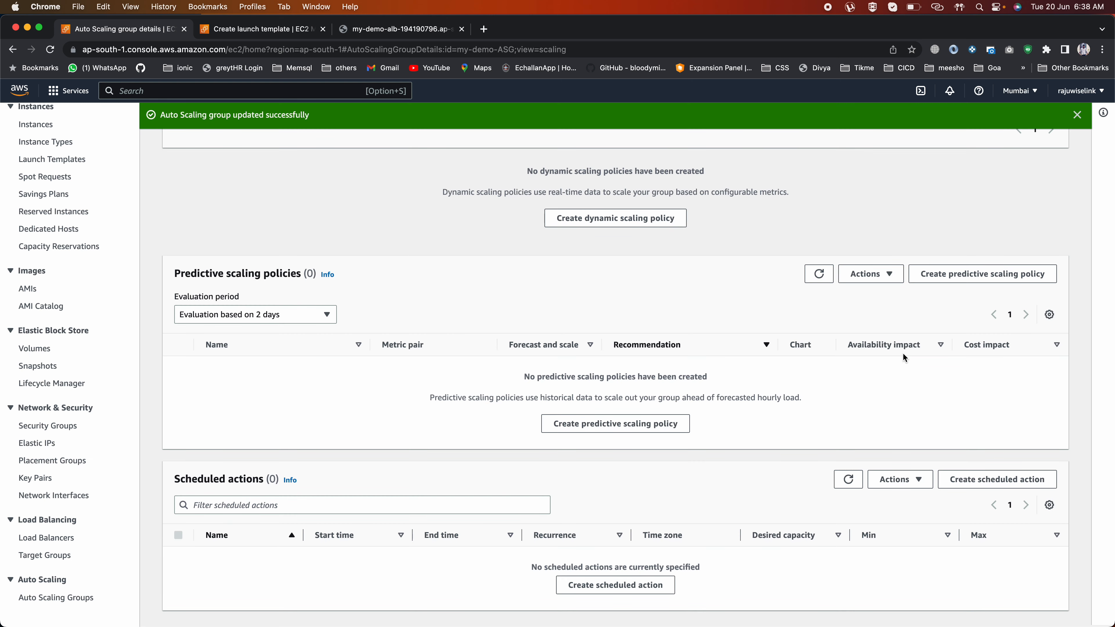
Step: Examine my-demo-ASG's CloudWatch monitoring details, including the EC2 charts for CPU, disk, network and status checks
{"action": "scroll", "coordinate": [724, 439], "scroll_direction": "up", "scroll_amount": 2}
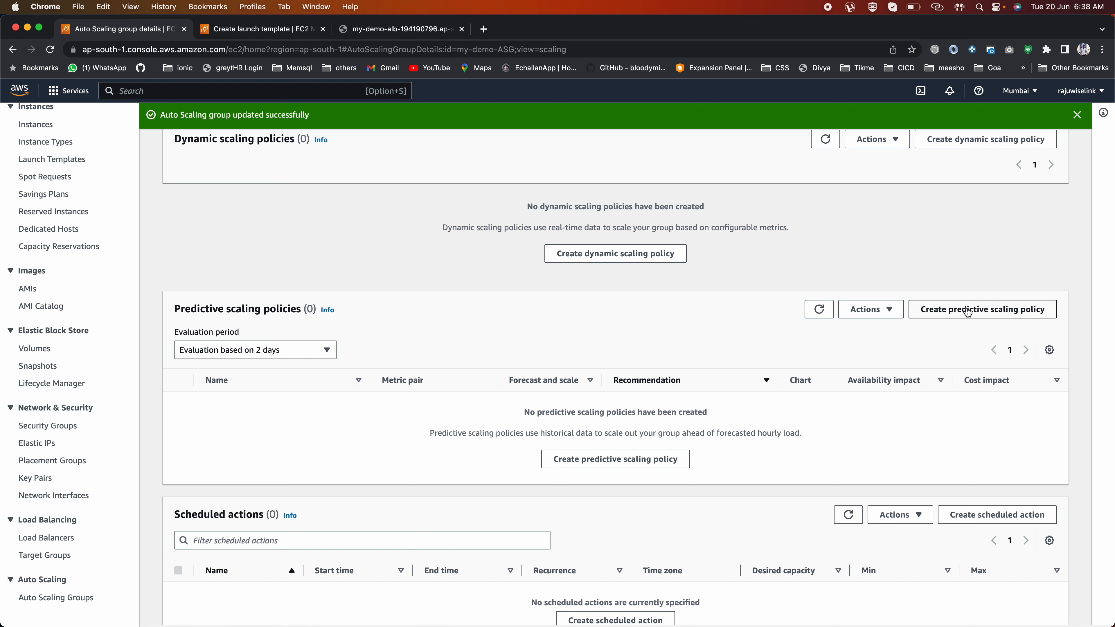
{"action": "scroll", "coordinate": [426, 379], "scroll_direction": "up", "scroll_amount": 5}
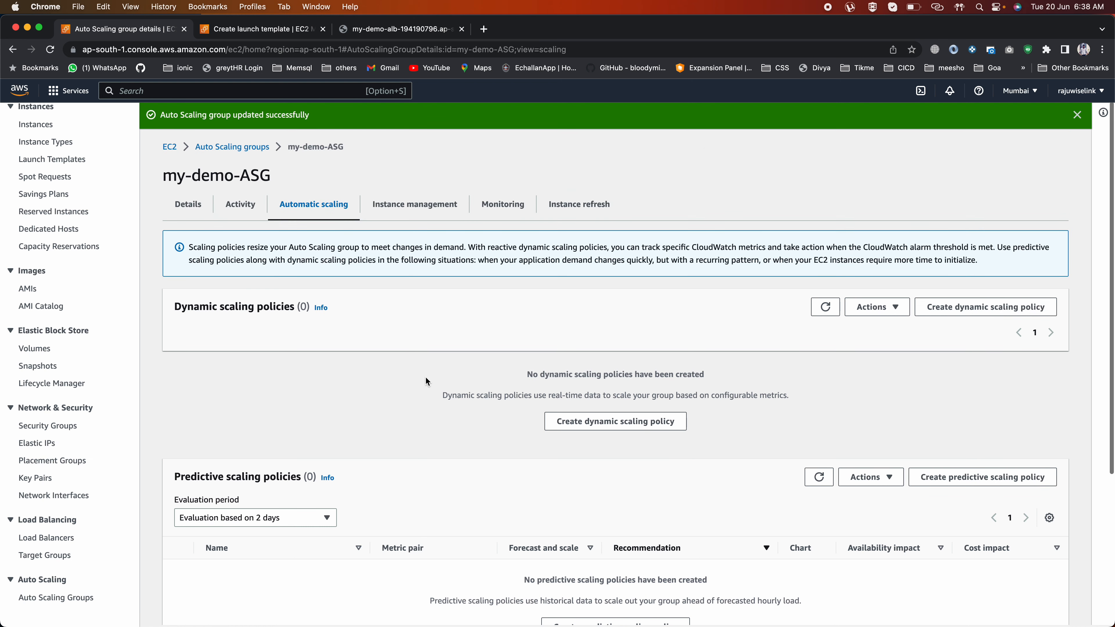
{"action": "left_click", "coordinate": [505, 206]}
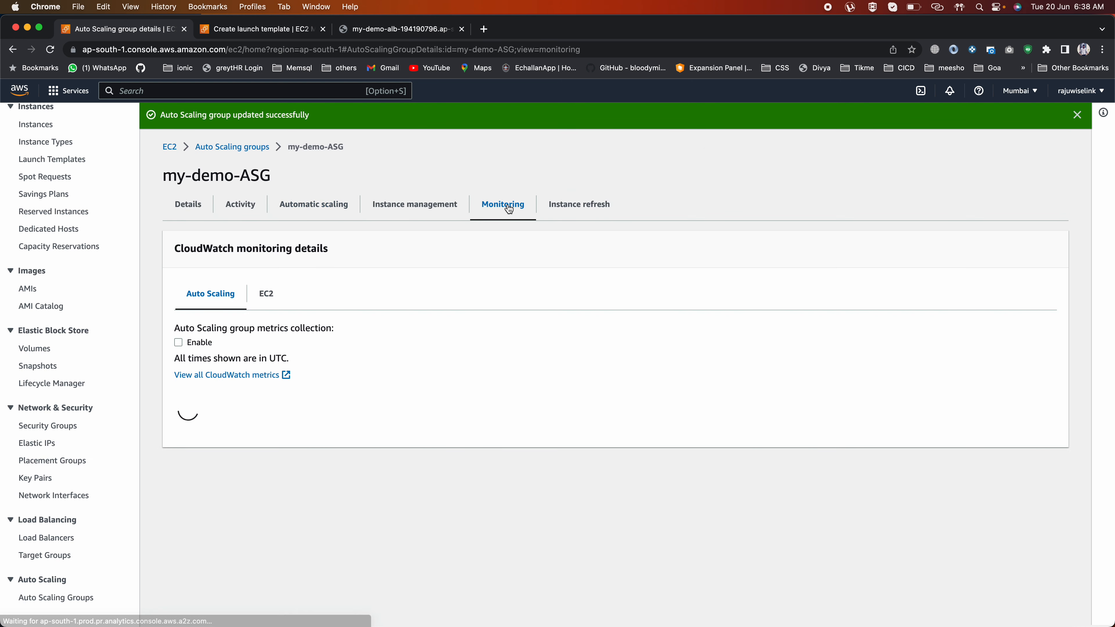
{"action": "left_click", "coordinate": [264, 298]}
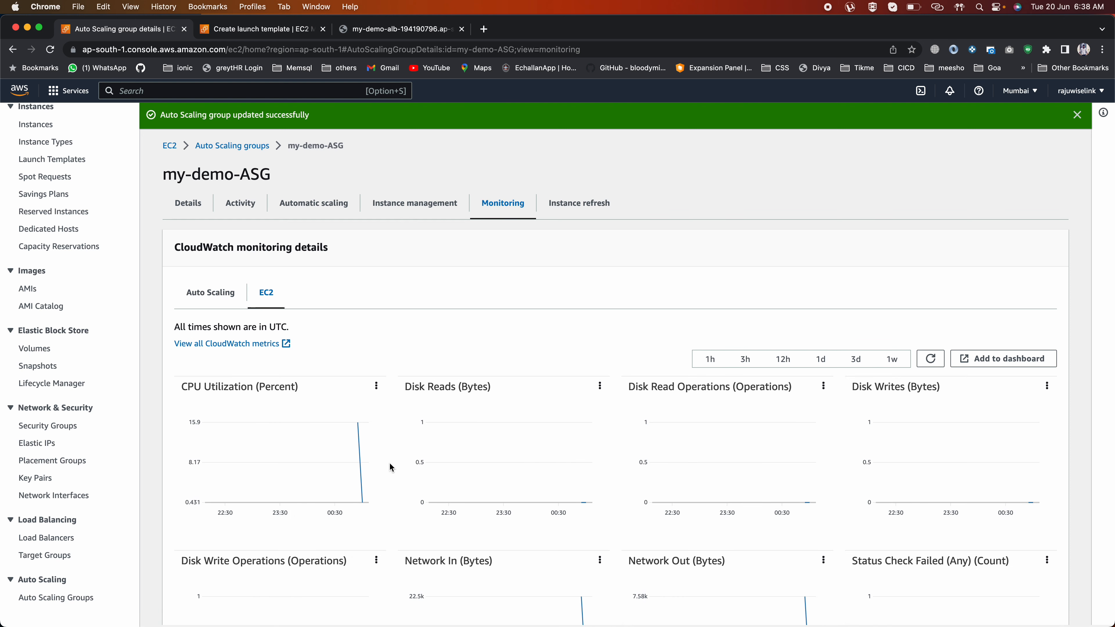
{"action": "scroll", "coordinate": [689, 463], "scroll_direction": "down", "scroll_amount": 5}
{"action": "scroll", "coordinate": [774, 459], "scroll_direction": "down", "scroll_amount": 10}
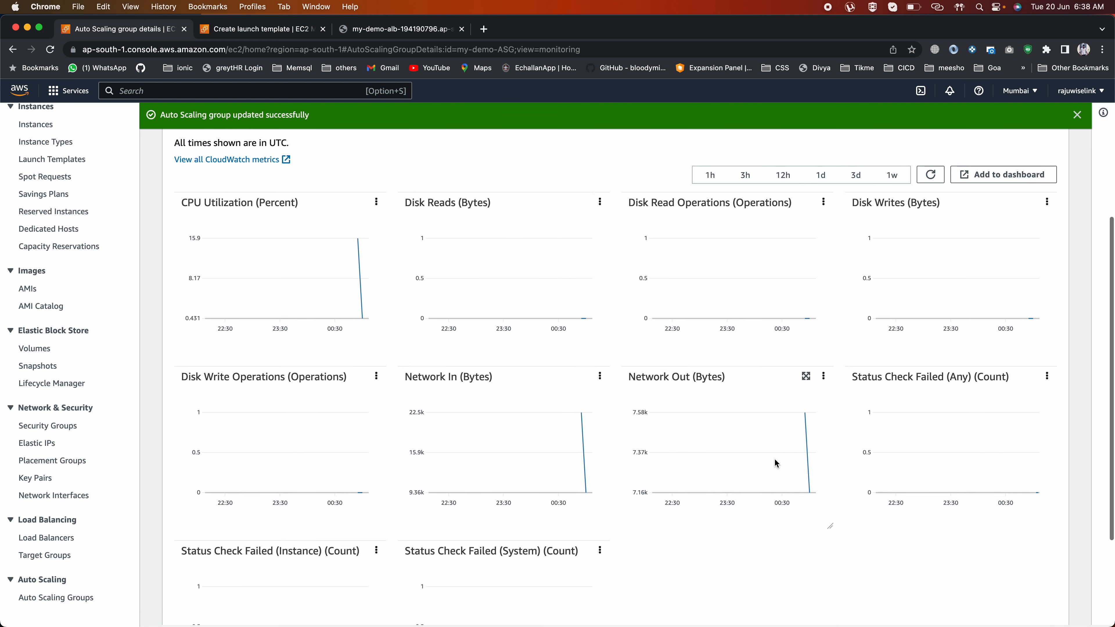
{"action": "scroll", "coordinate": [440, 375], "scroll_direction": "up", "scroll_amount": 1}
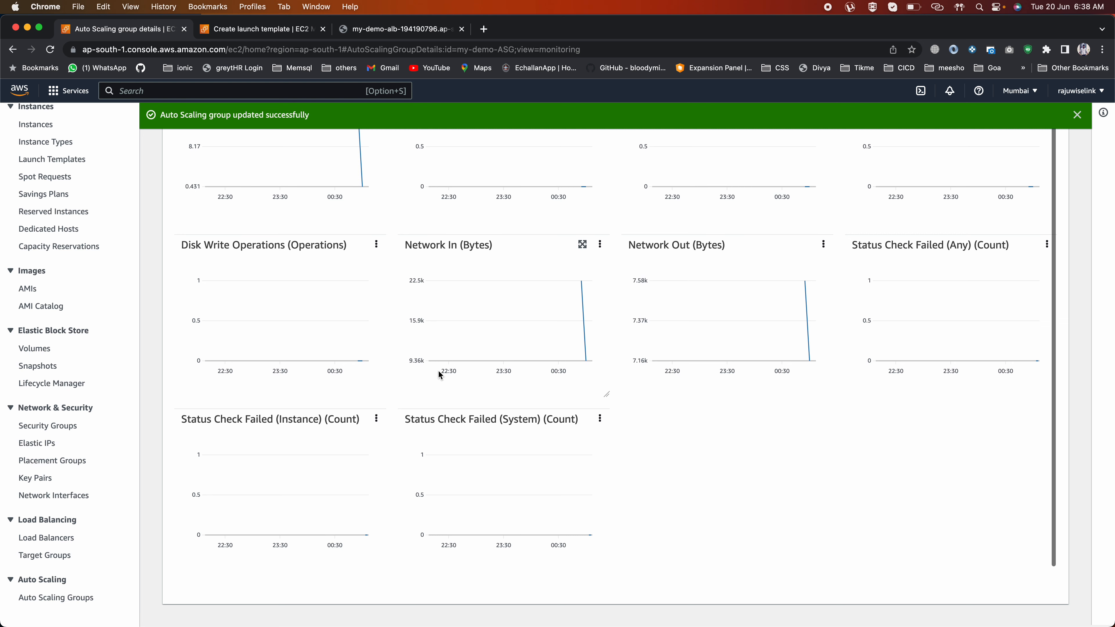
{"action": "scroll", "coordinate": [171, 381], "scroll_direction": "up", "scroll_amount": 15}
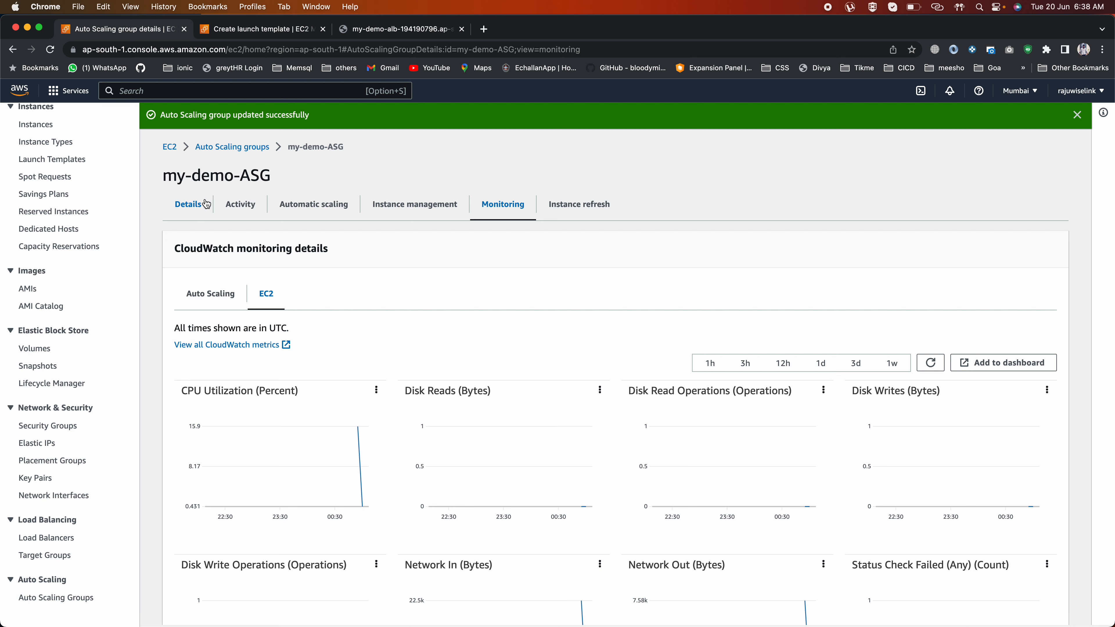
Step: Return to my-demo-ASG's automatic scaling options and set the predictive scaling evaluation period to 1 week
{"action": "left_click", "coordinate": [306, 204]}
{"action": "scroll", "coordinate": [342, 432], "scroll_direction": "down", "scroll_amount": 3}
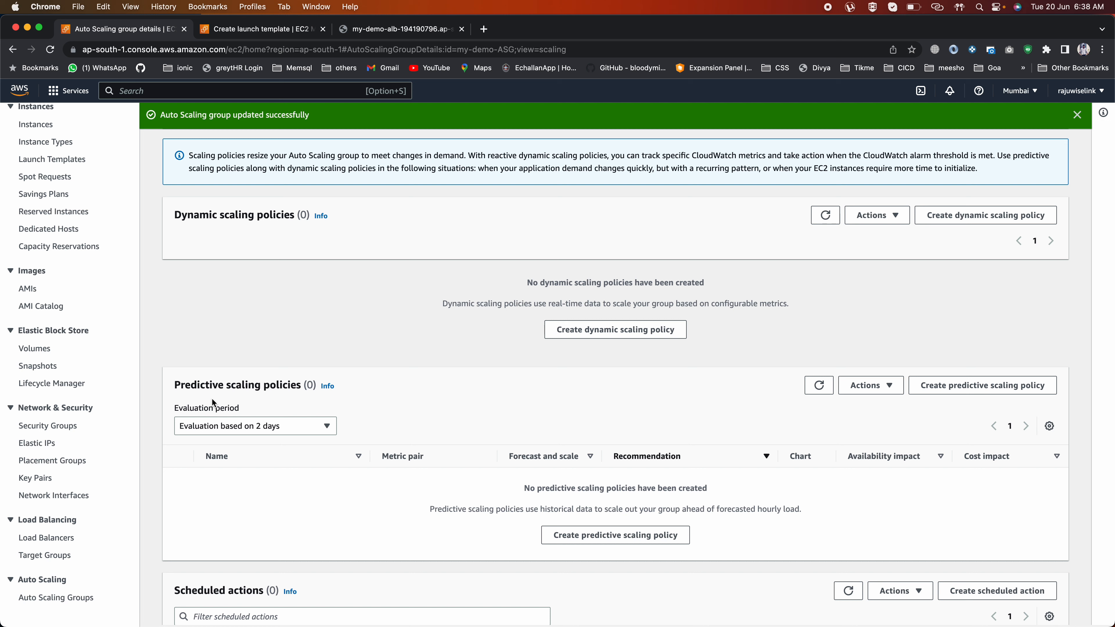
{"action": "left_click_drag", "start_coordinate": [175, 410], "coordinate": [246, 409]}
{"action": "left_click", "coordinate": [229, 430]}
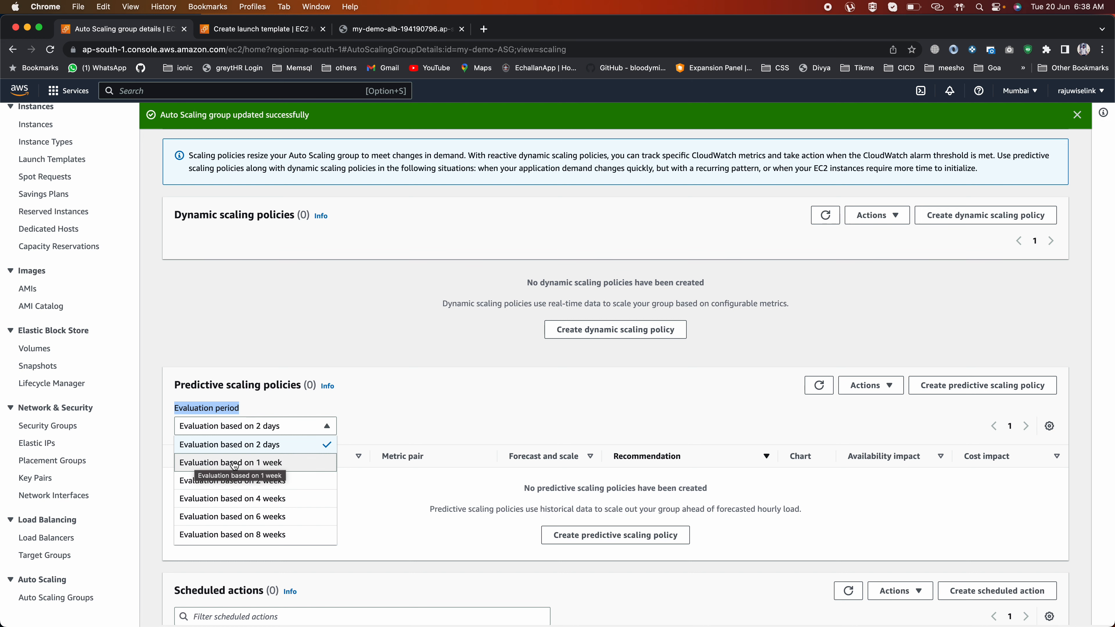
{"action": "left_click", "coordinate": [273, 463]}
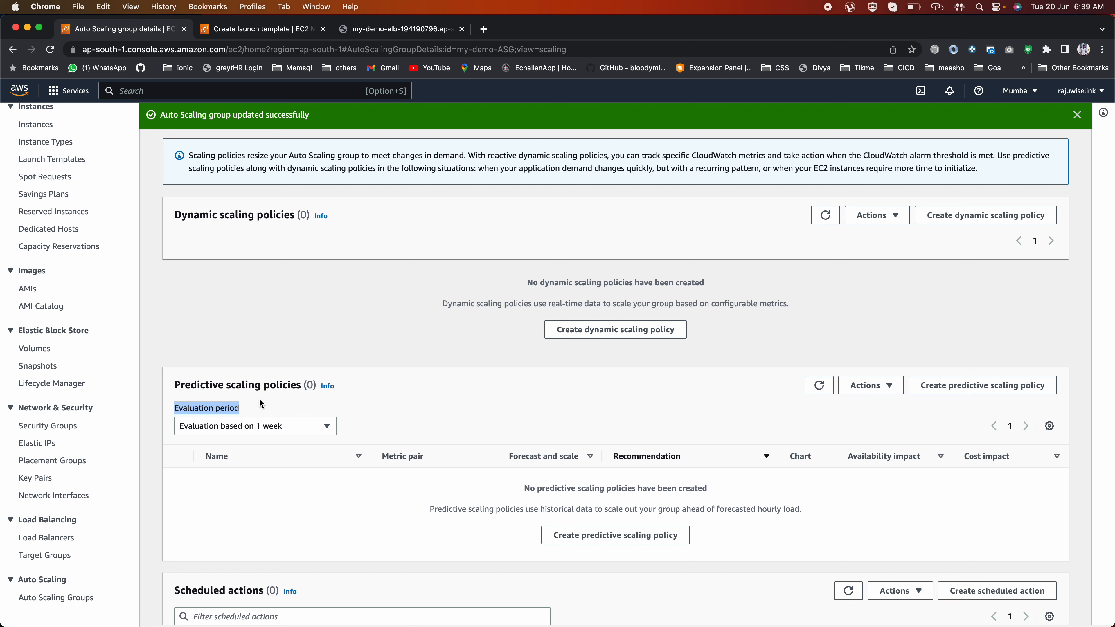
{"action": "left_click_drag", "start_coordinate": [181, 385], "coordinate": [262, 387]}
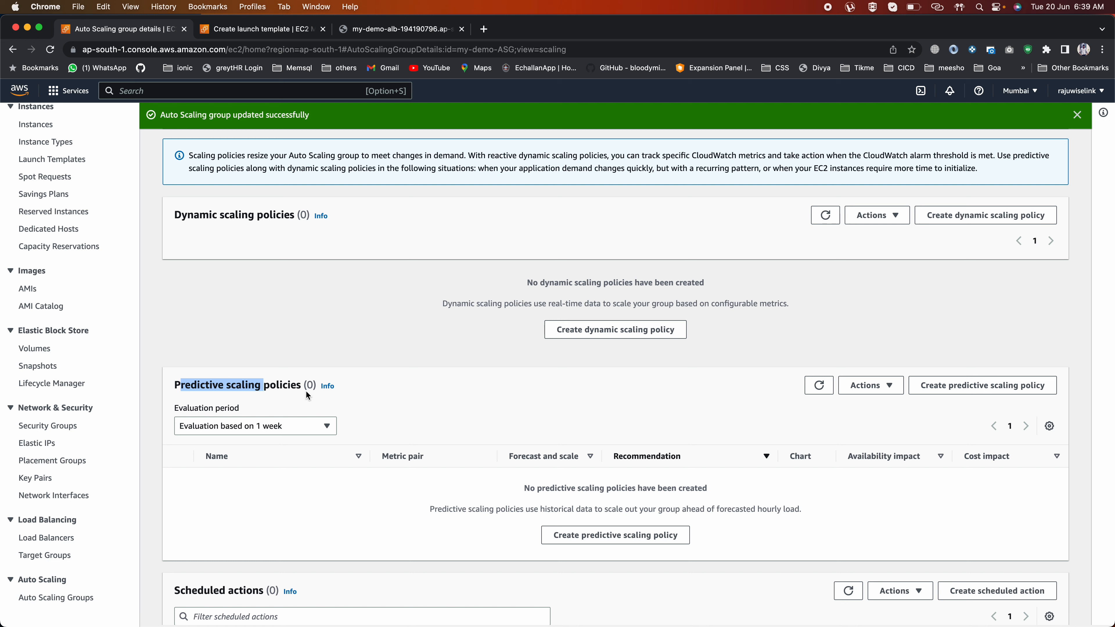
{"action": "double_click", "coordinate": [193, 385]}
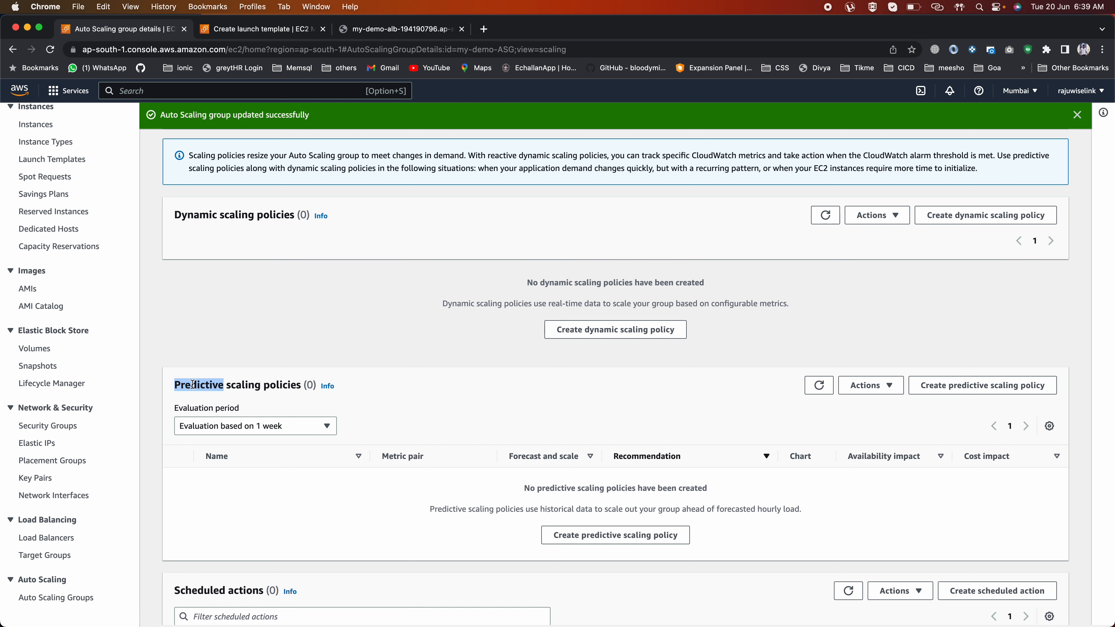
Step: Review the settings for creating a predictive scaling policy, and leave the form for the Auto Scaling groups without creating one
{"action": "scroll", "coordinate": [588, 426], "scroll_direction": "down", "scroll_amount": 2}
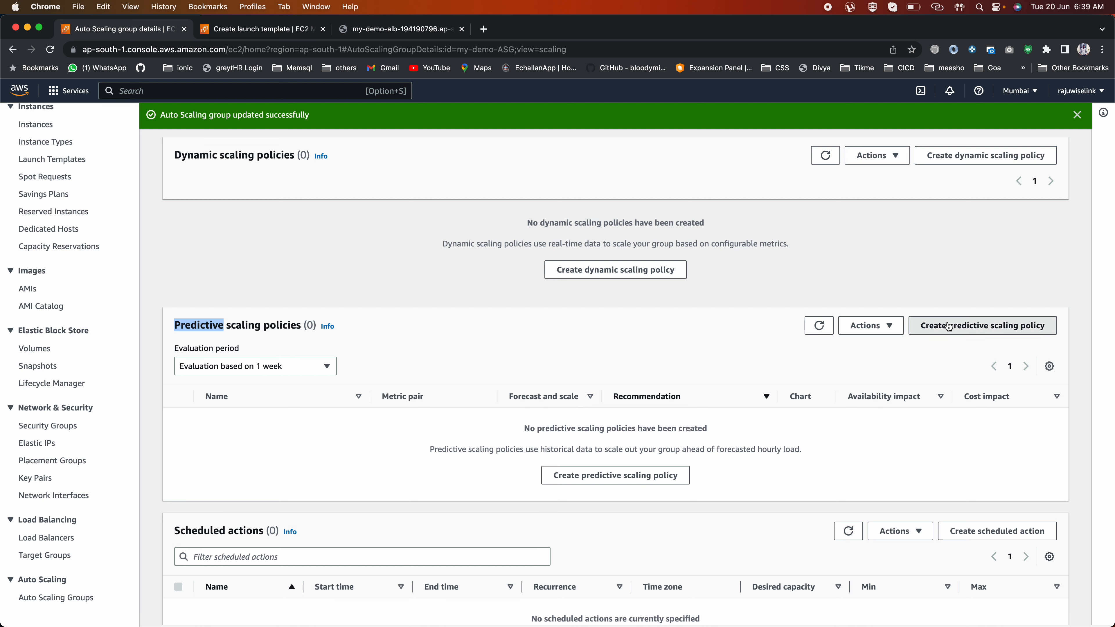
{"action": "left_click", "coordinate": [982, 326]}
{"action": "scroll", "coordinate": [351, 348], "scroll_direction": "down", "scroll_amount": 3}
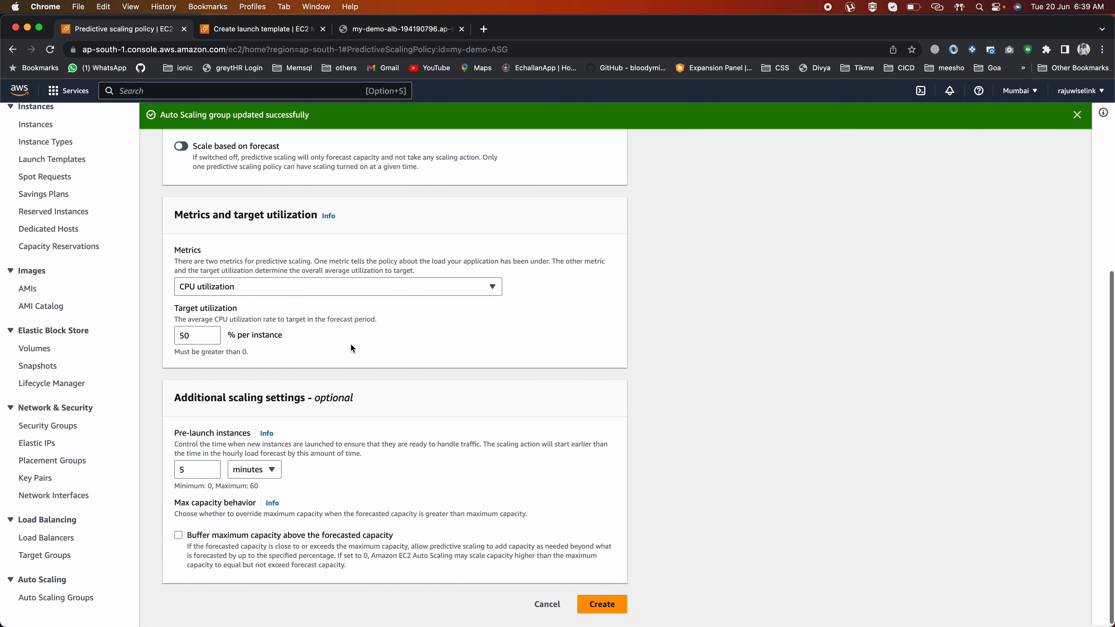
{"action": "scroll", "coordinate": [351, 348], "scroll_direction": "up", "scroll_amount": 8}
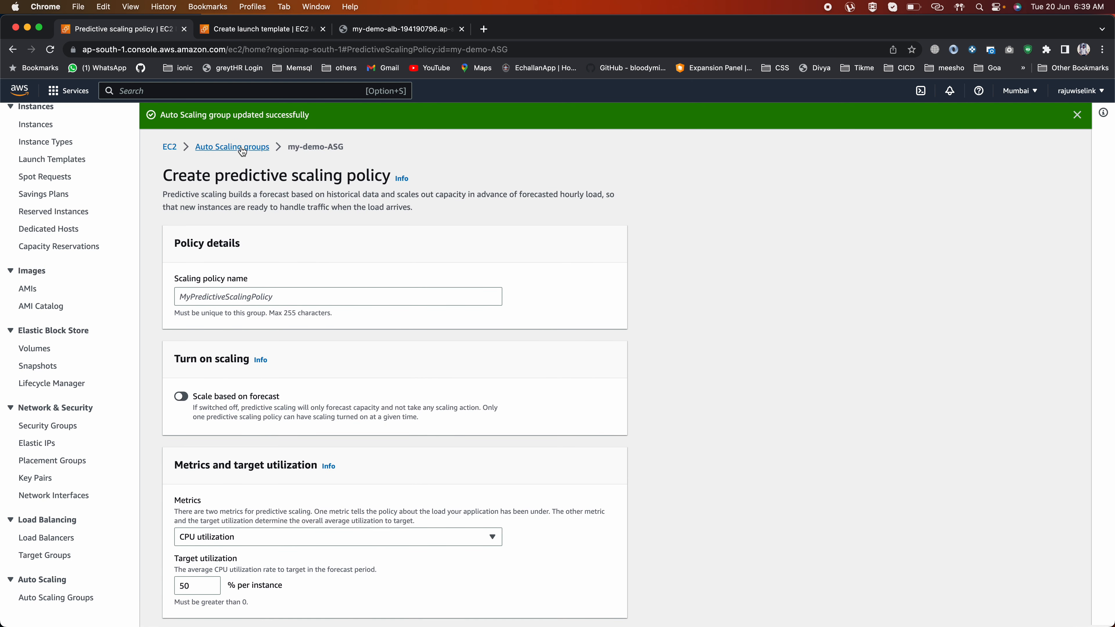
{"action": "left_click", "coordinate": [242, 146]}
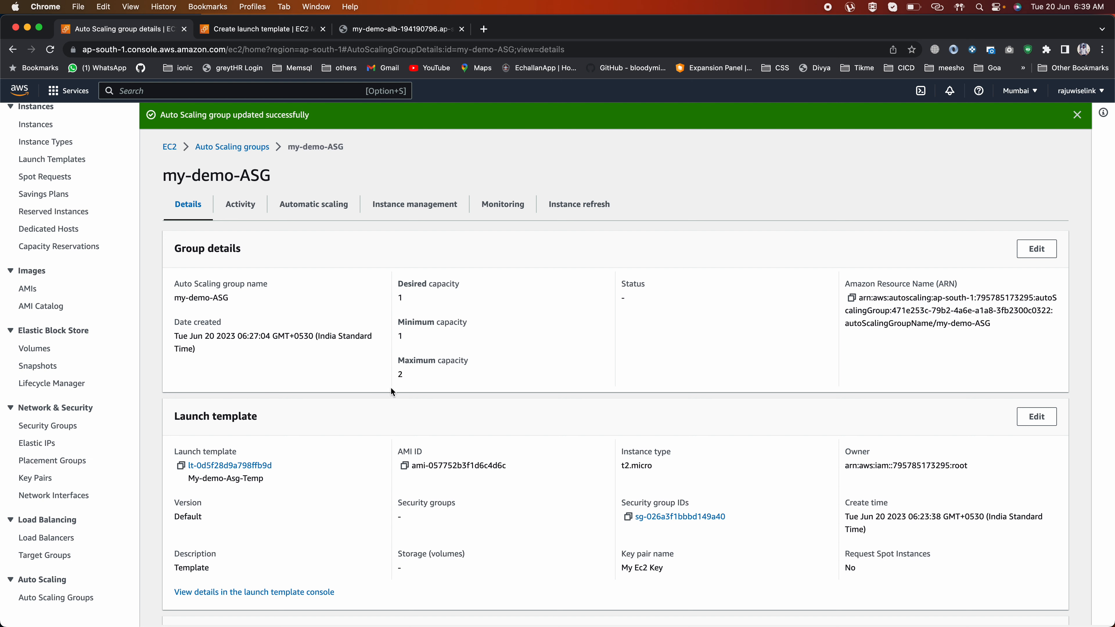
Step: Start a dynamic scaling policy for my-demo-ASG with Target tracking scaling as the policy type and review its fields
{"action": "left_click", "coordinate": [327, 205]}
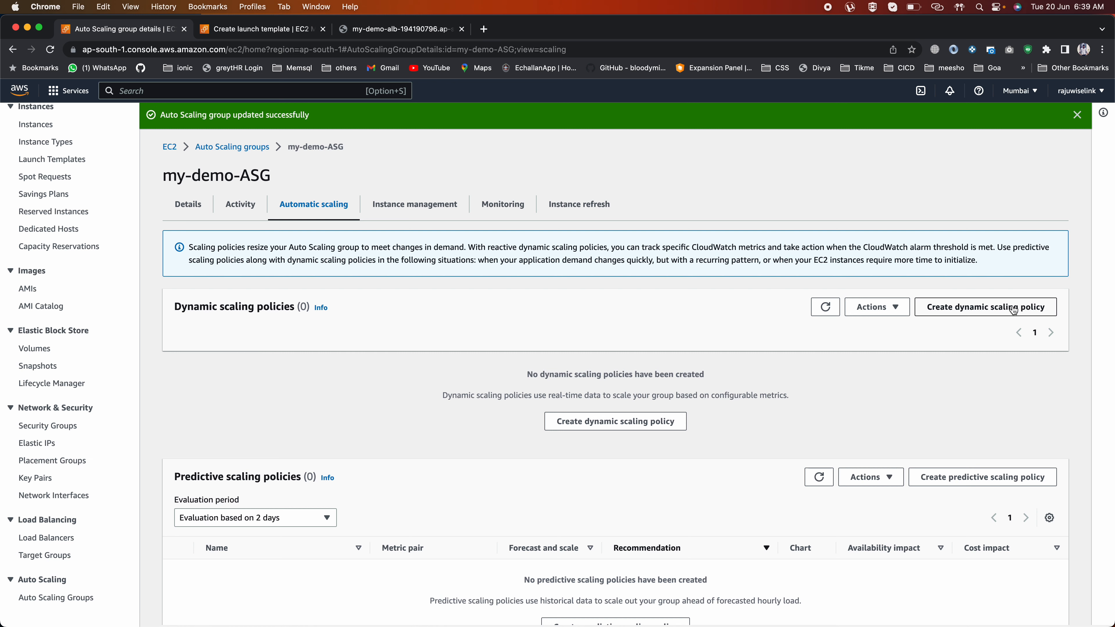
{"action": "left_click", "coordinate": [983, 308]}
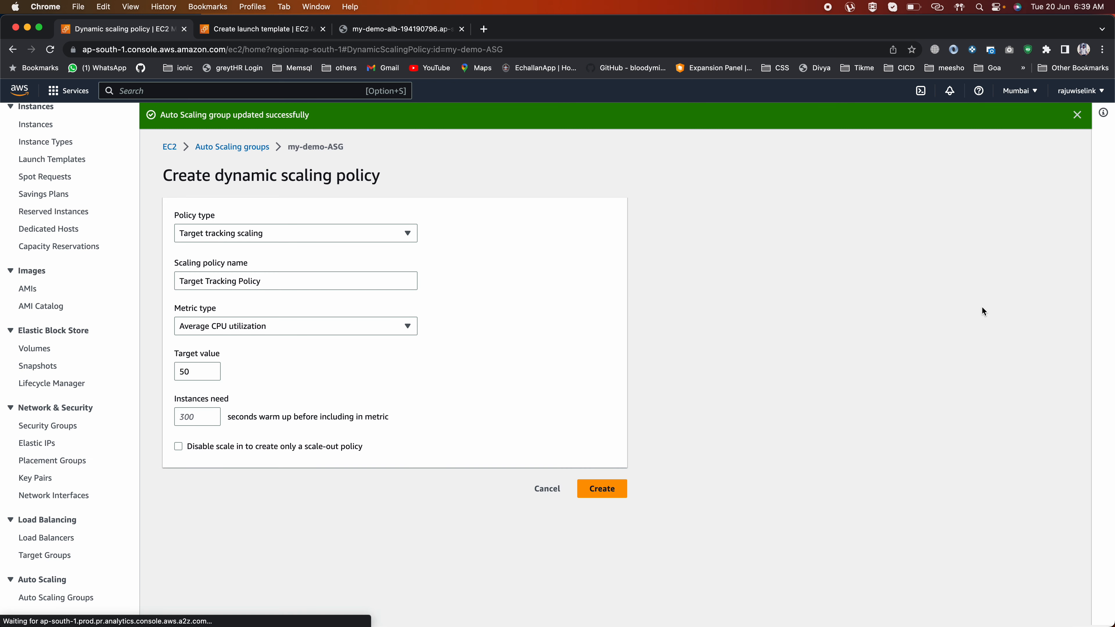
{"action": "left_click", "coordinate": [200, 237]}
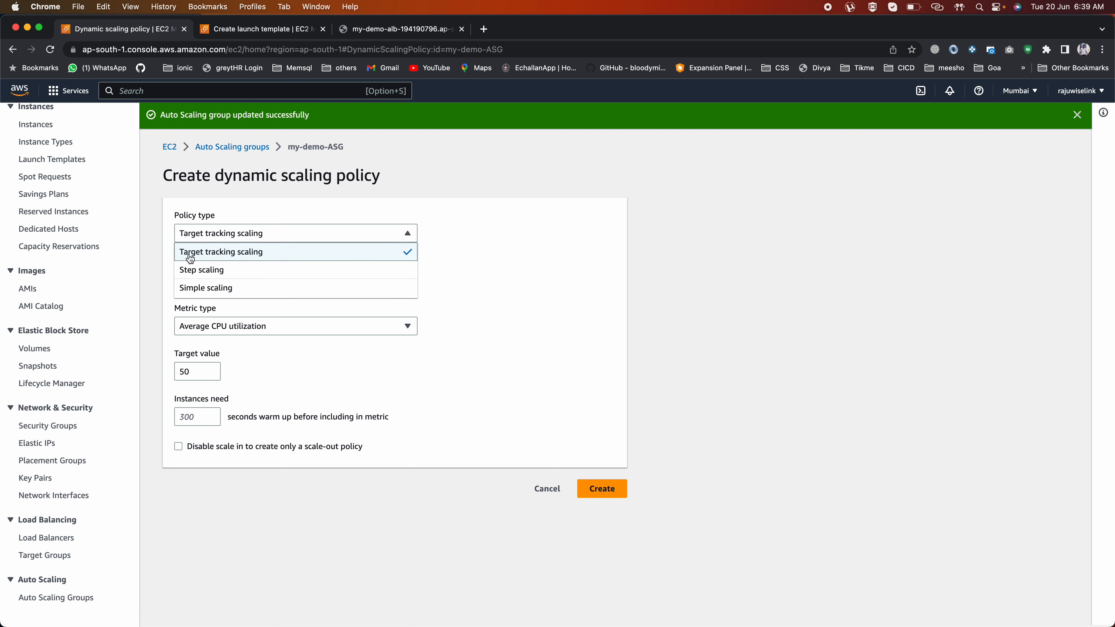
{"action": "left_click", "coordinate": [207, 254]}
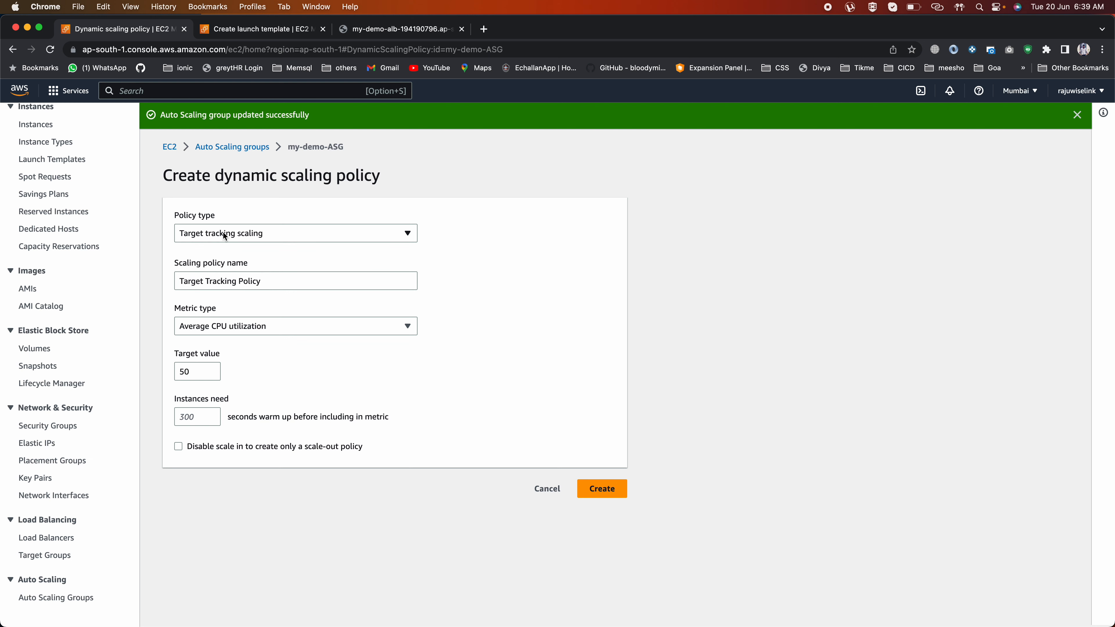
{"action": "left_click", "coordinate": [209, 280]}
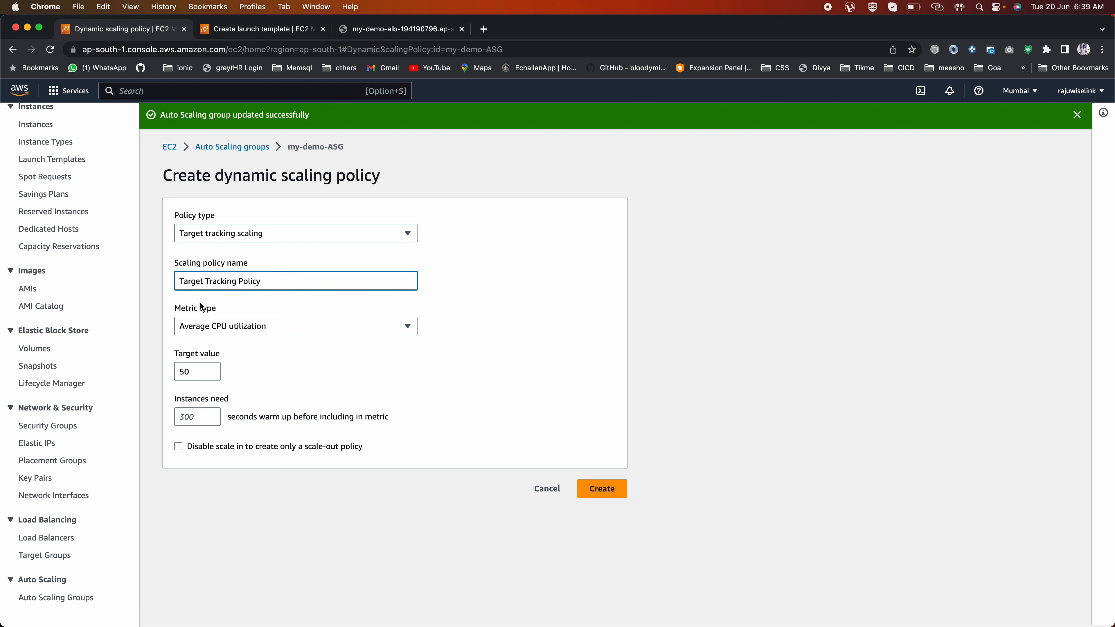
{"action": "key", "text": "Tab"}
{"action": "key", "text": "Tab"}
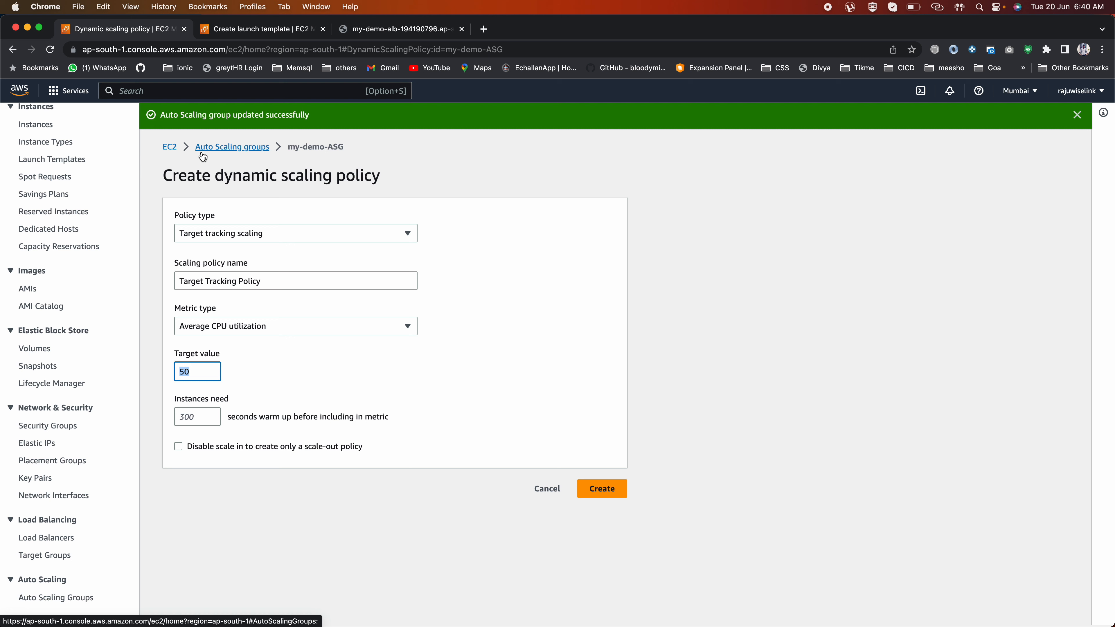
{"action": "left_click_drag", "start_coordinate": [174, 216], "coordinate": [244, 216]}
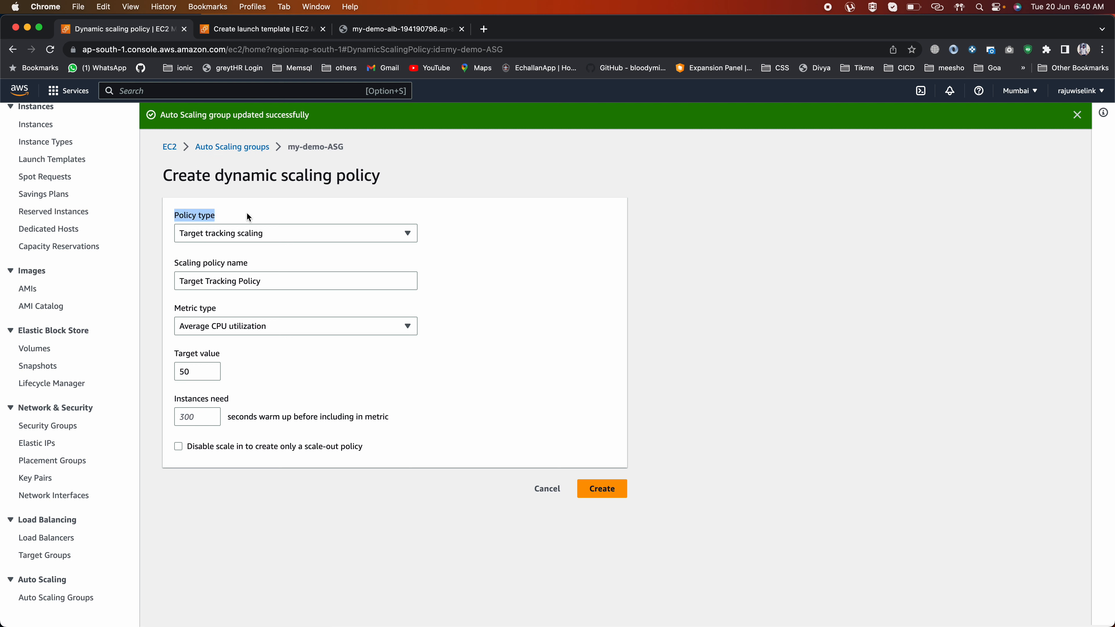
Step: Set the dynamic scaling policy's average CPU utilization target value to 30, and cancel the policy
{"action": "left_click", "coordinate": [214, 325]}
{"action": "left_click", "coordinate": [222, 364]}
{"action": "double_click", "coordinate": [184, 372]}
{"action": "type", "text": "30"}
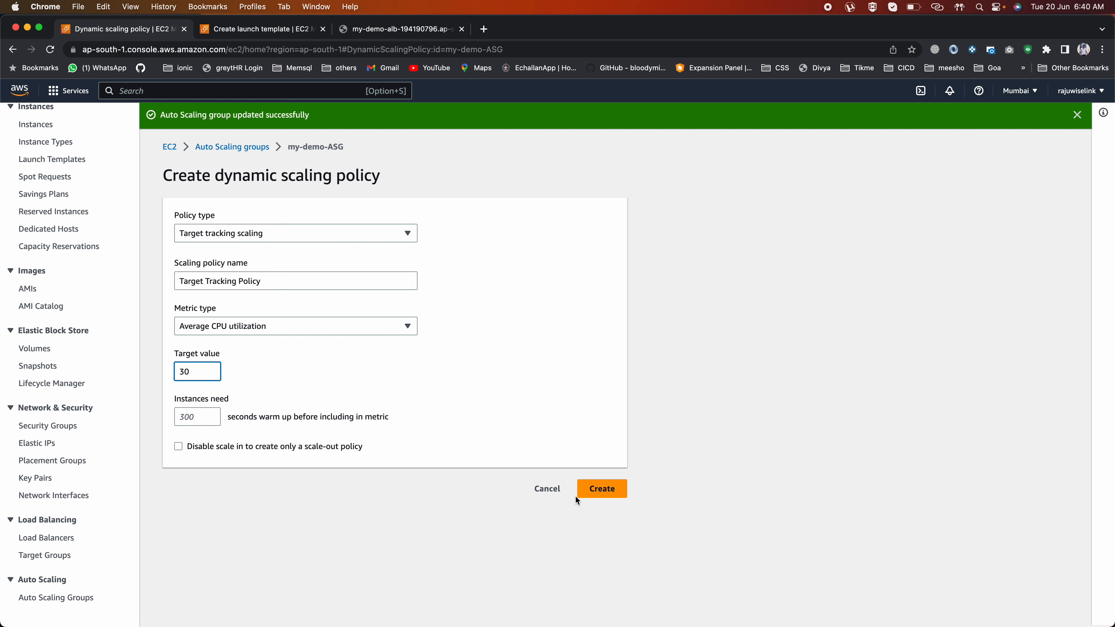
{"action": "left_click", "coordinate": [547, 491]}
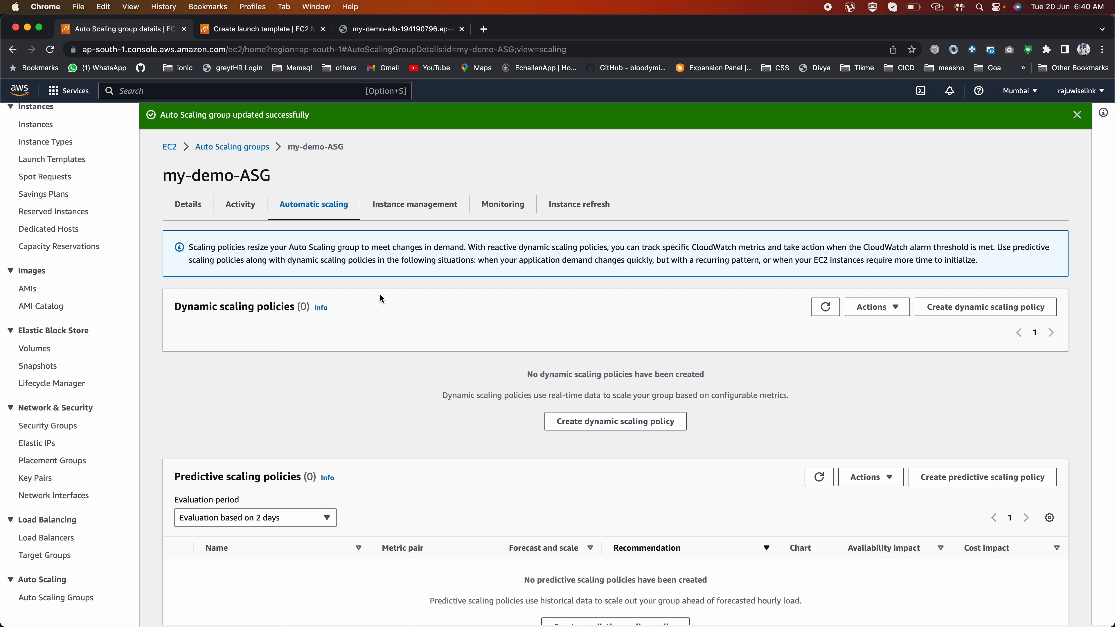
Step: Recheck the lifecycle states of my-demo-ASG's instances and refresh the EC2 Instances list to check their current states
{"action": "left_click", "coordinate": [436, 207]}
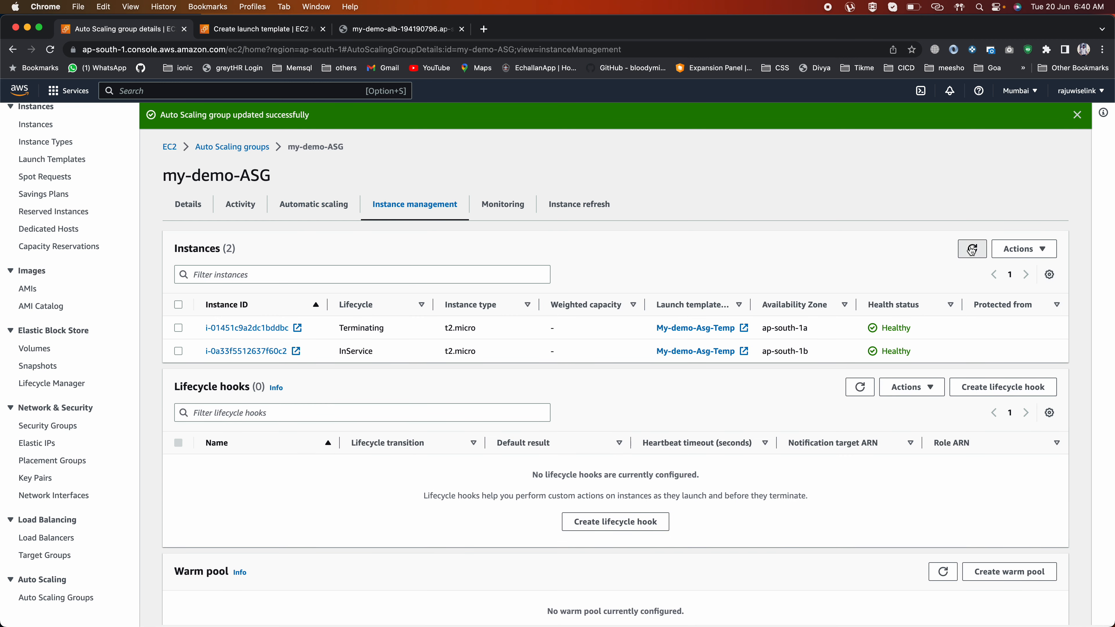
{"action": "left_click_drag", "start_coordinate": [344, 328], "coordinate": [374, 329]}
{"action": "scroll", "coordinate": [24, 343], "scroll_direction": "up", "scroll_amount": 1}
{"action": "scroll", "coordinate": [24, 342], "scroll_direction": "up", "scroll_amount": 3}
{"action": "left_click", "coordinate": [43, 250]}
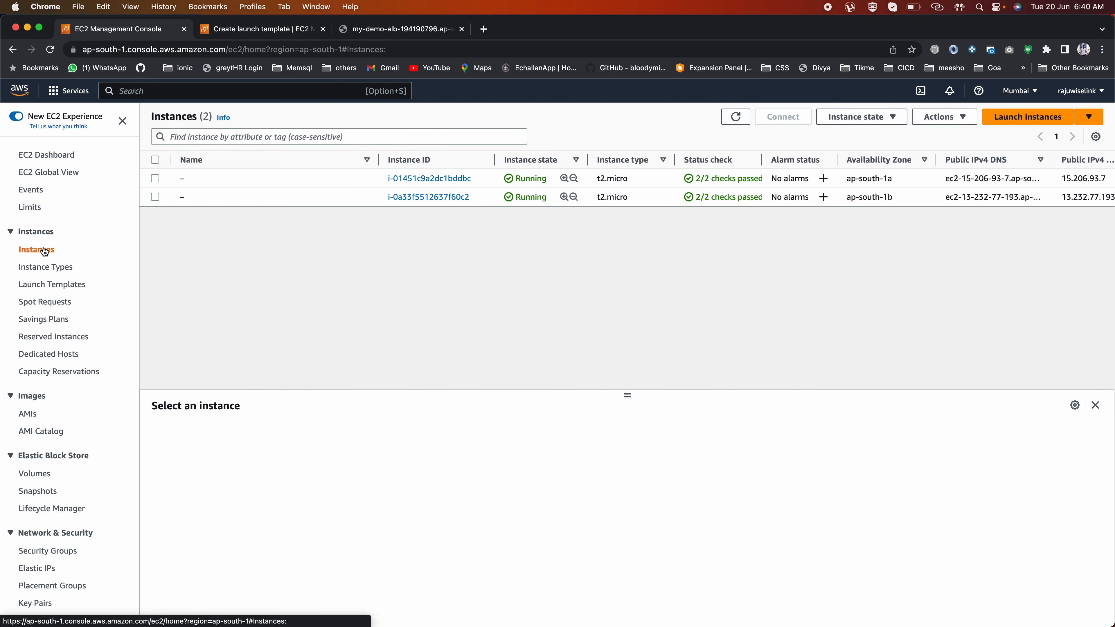
{"action": "left_click", "coordinate": [735, 117]}
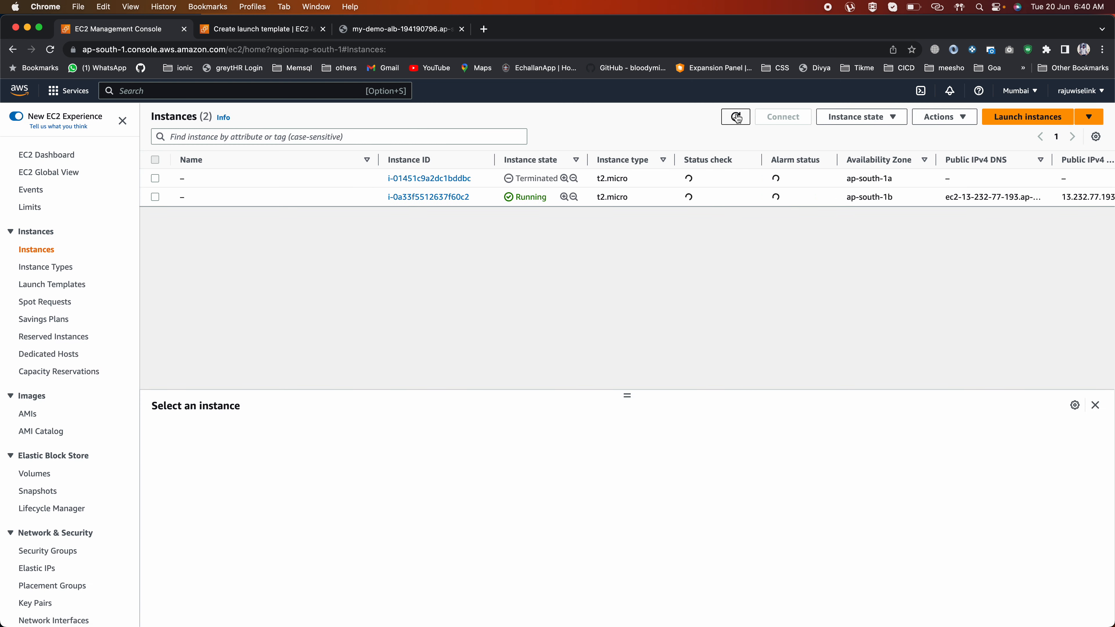
Step: Refresh the EC2 instances list and check the health status of the registered targets in my-webserver-TG
{"action": "left_click", "coordinate": [735, 116]}
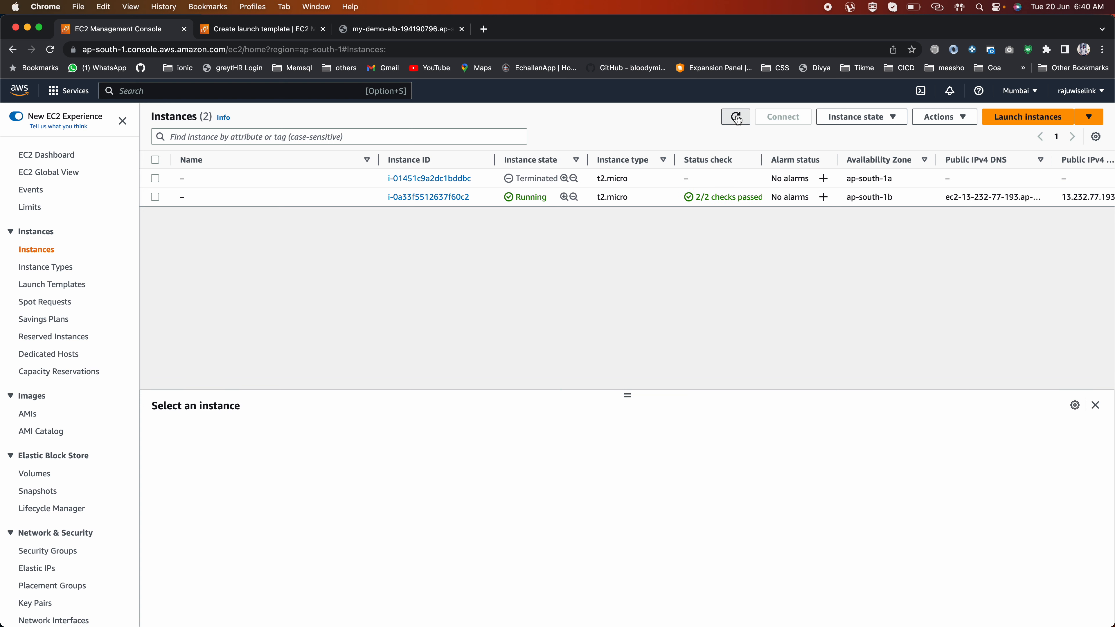
{"action": "scroll", "coordinate": [107, 446], "scroll_direction": "down", "scroll_amount": 3}
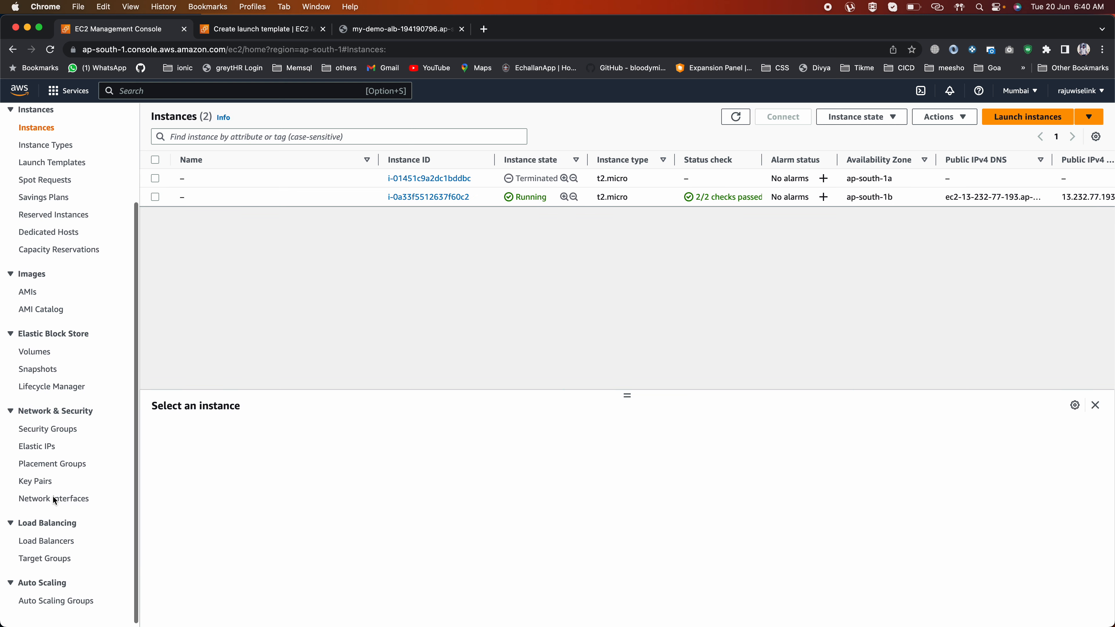
{"action": "left_click", "coordinate": [41, 560]}
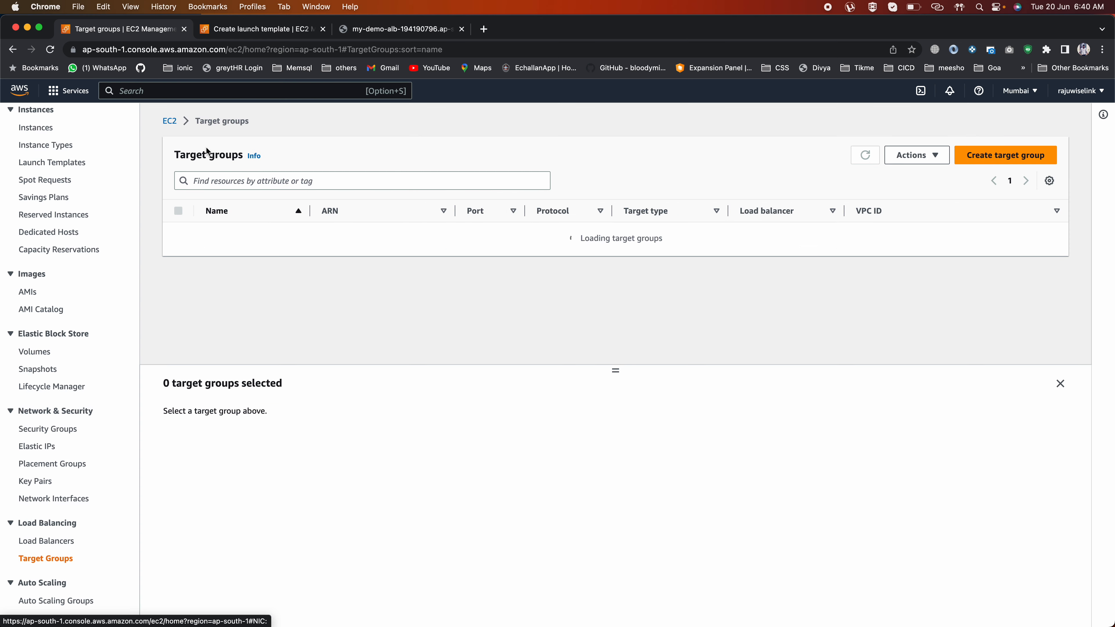
{"action": "left_click", "coordinate": [233, 233]}
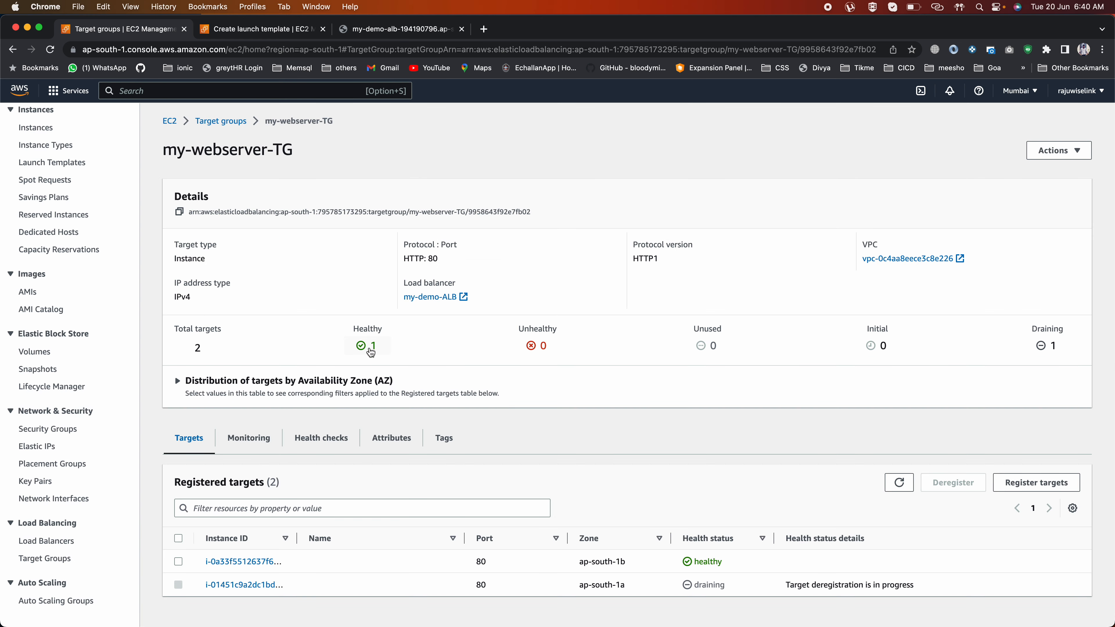
{"action": "left_click", "coordinate": [898, 482]}
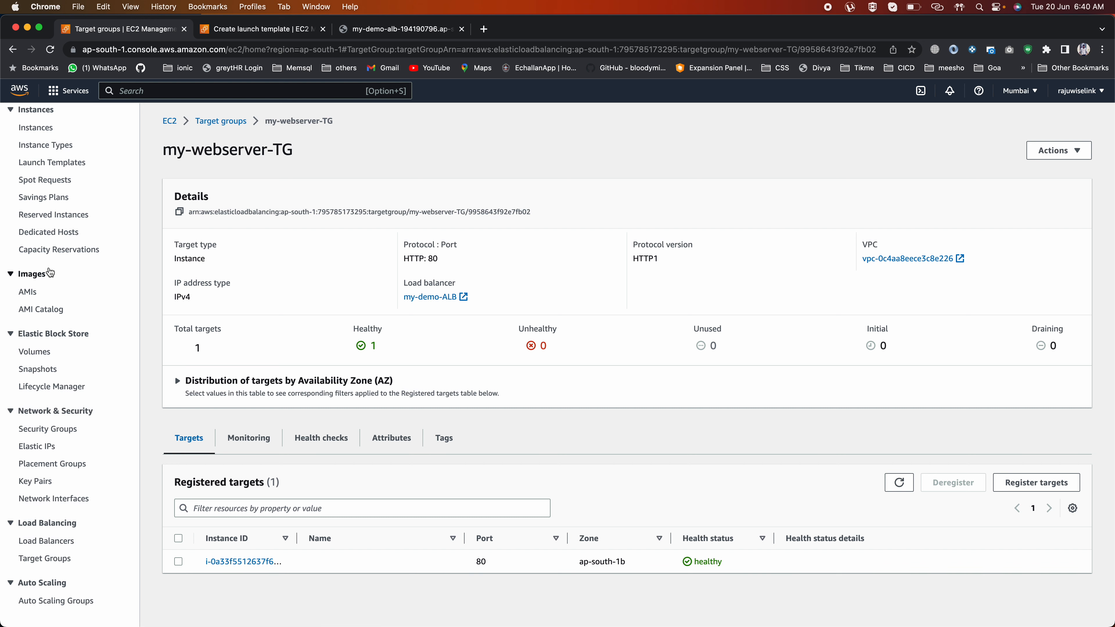
Step: Open the my-demo-ASG Auto Scaling group and check its managed instances and activity history
{"action": "left_click", "coordinate": [64, 601]}
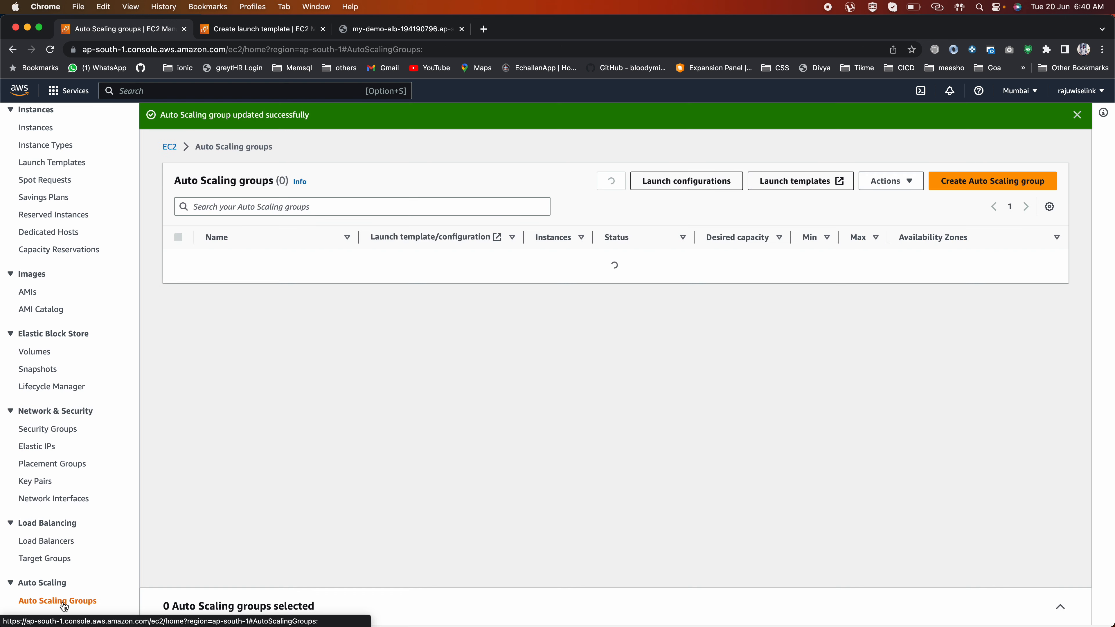
{"action": "left_click", "coordinate": [232, 266]}
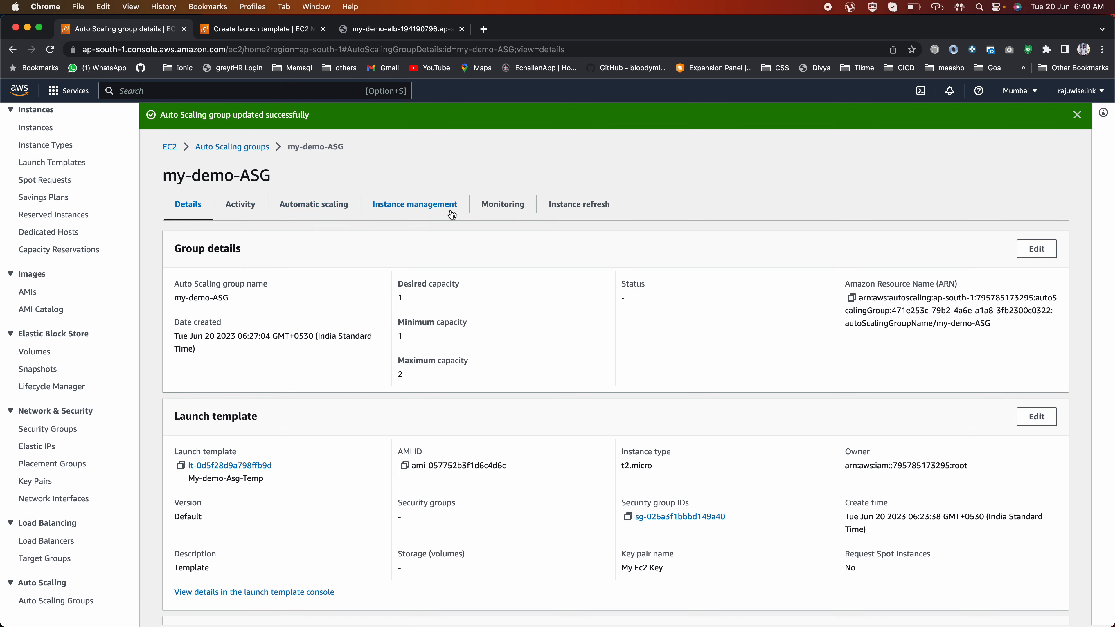
{"action": "left_click", "coordinate": [439, 207]}
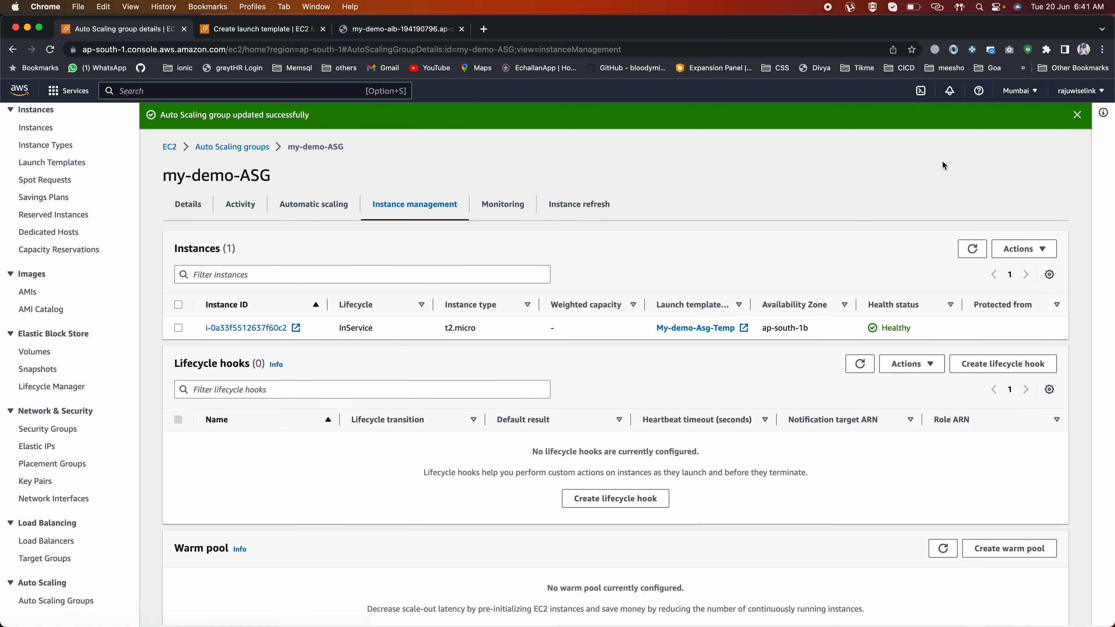
{"action": "left_click", "coordinate": [970, 249]}
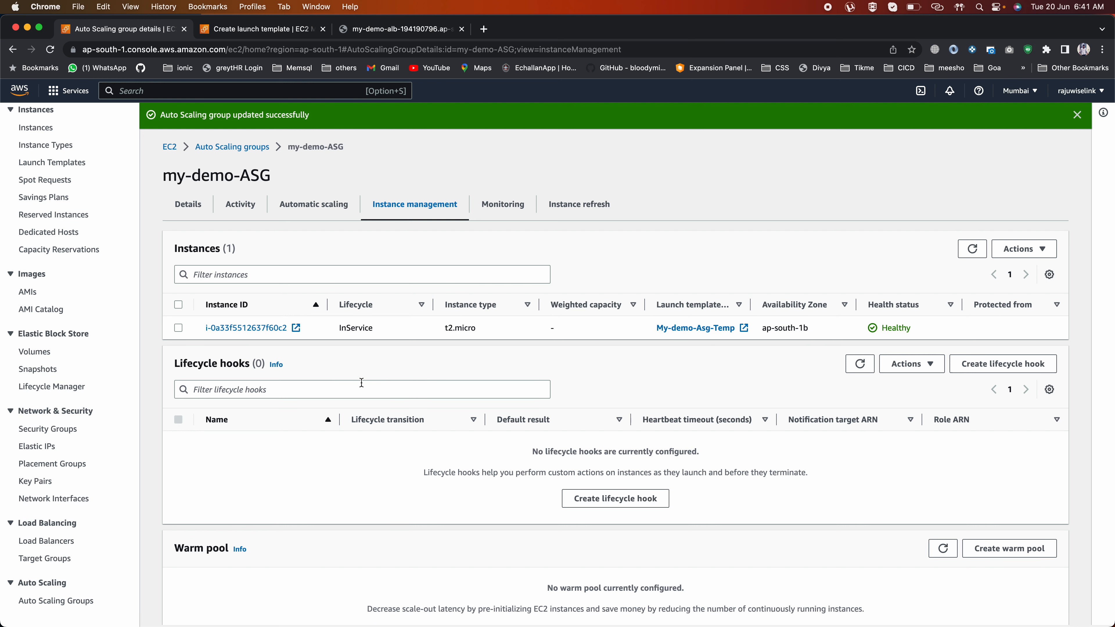
{"action": "left_click", "coordinate": [238, 205]}
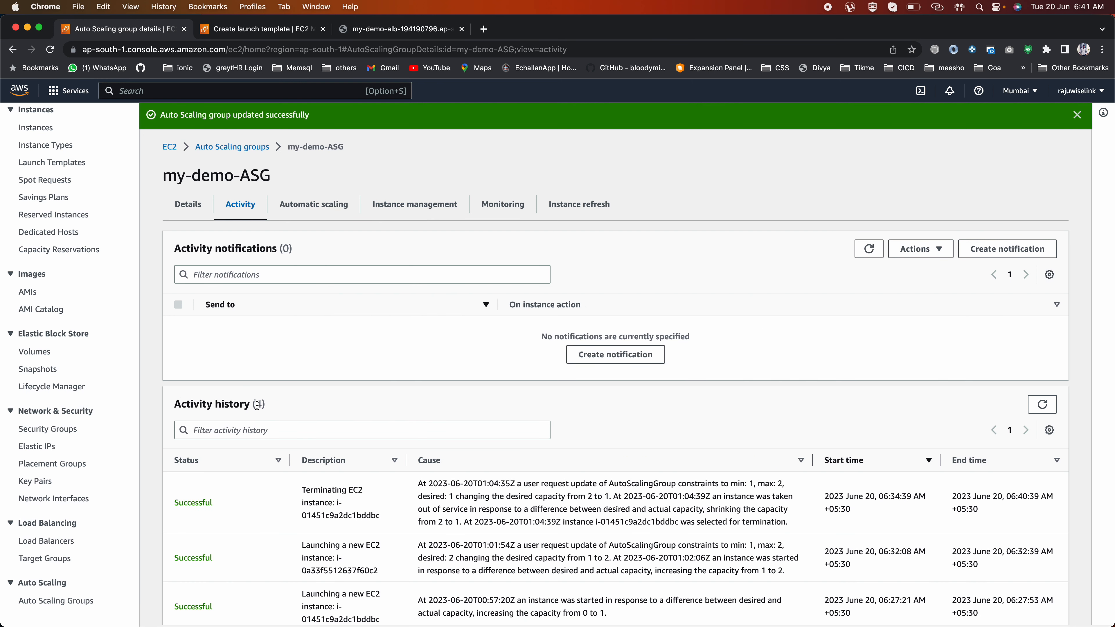
Step: Set the maximum capacity of the my-demo-ASG group to 3 in its group details and apply the update
{"action": "left_click", "coordinate": [191, 206]}
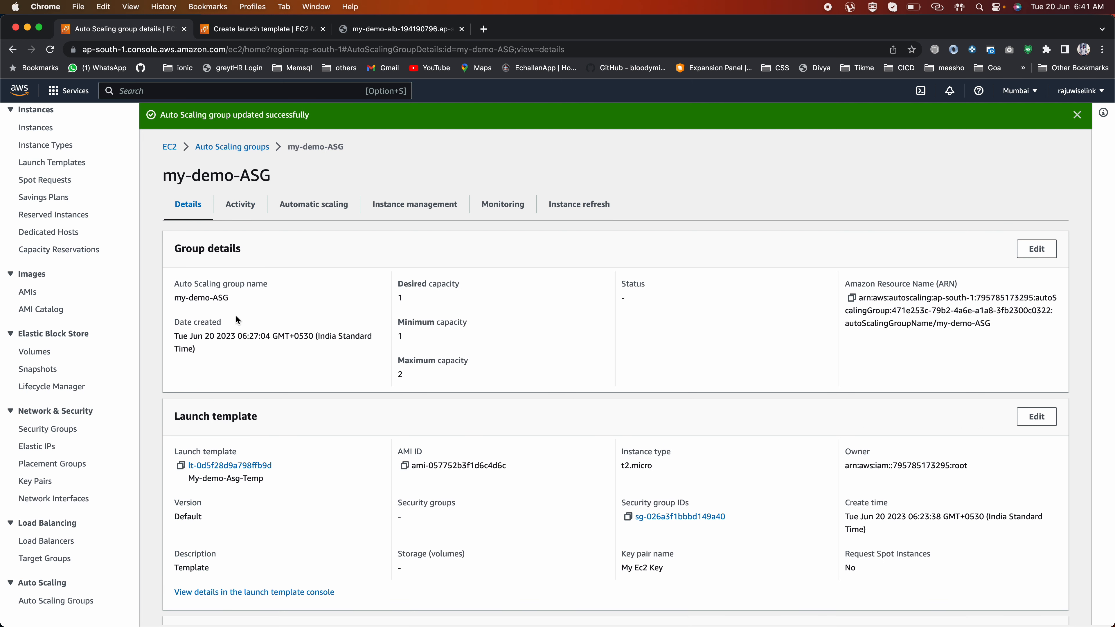
{"action": "left_click_drag", "start_coordinate": [404, 298], "coordinate": [390, 298]}
{"action": "left_click", "coordinate": [408, 305]}
{"action": "left_click", "coordinate": [1032, 247]}
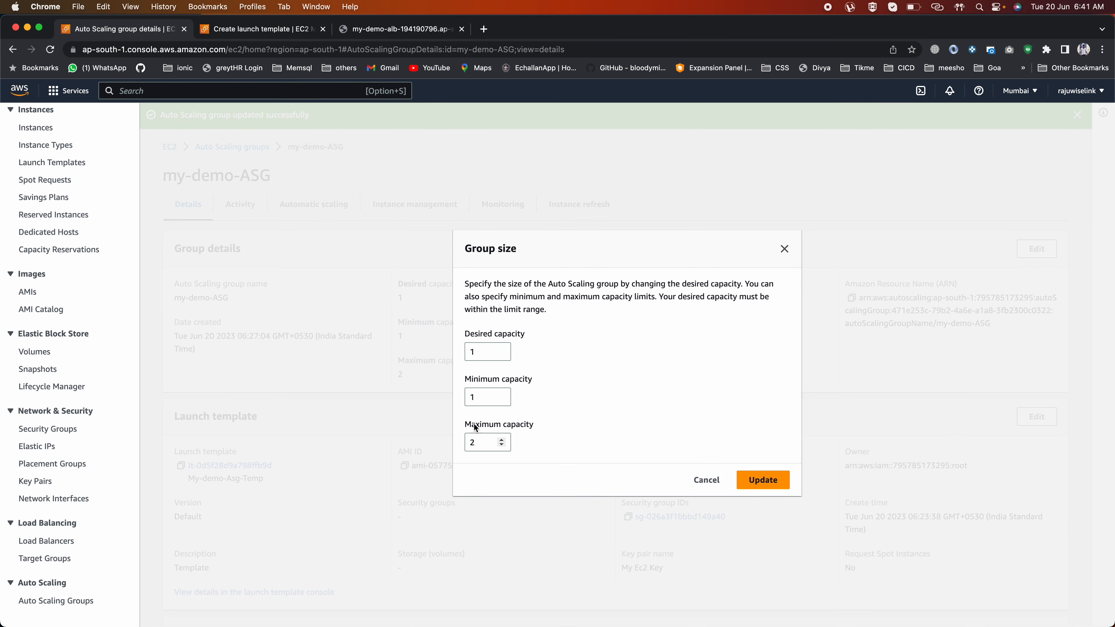
{"action": "left_click", "coordinate": [481, 438]}
{"action": "key", "text": "BackSpace"}
{"action": "type", "text": "3"}
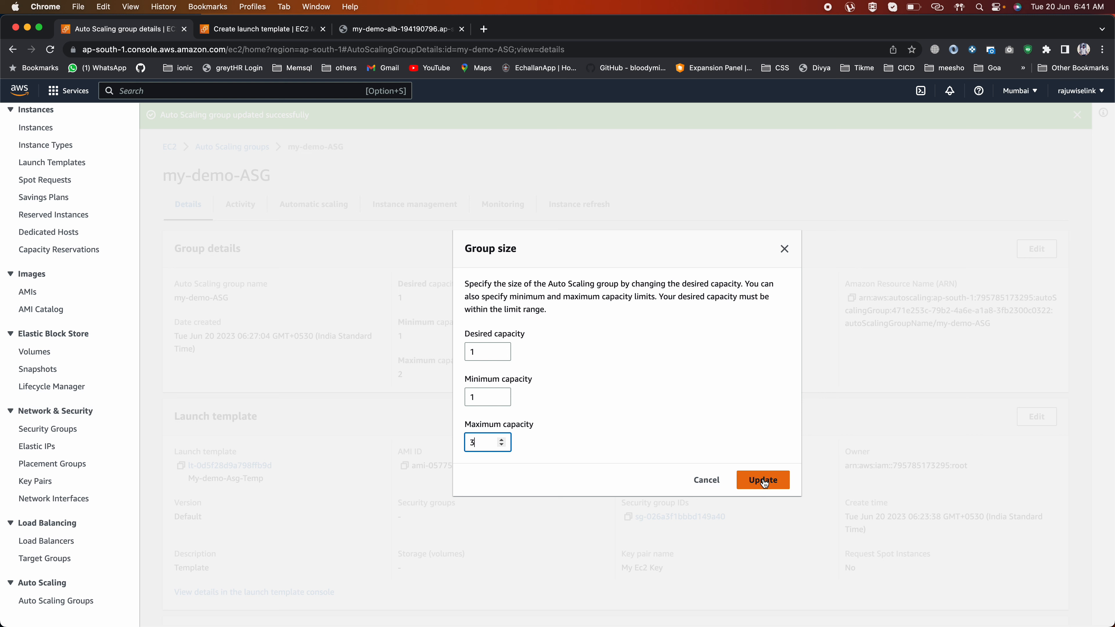
{"action": "left_click_drag", "start_coordinate": [534, 426], "coordinate": [461, 423]}
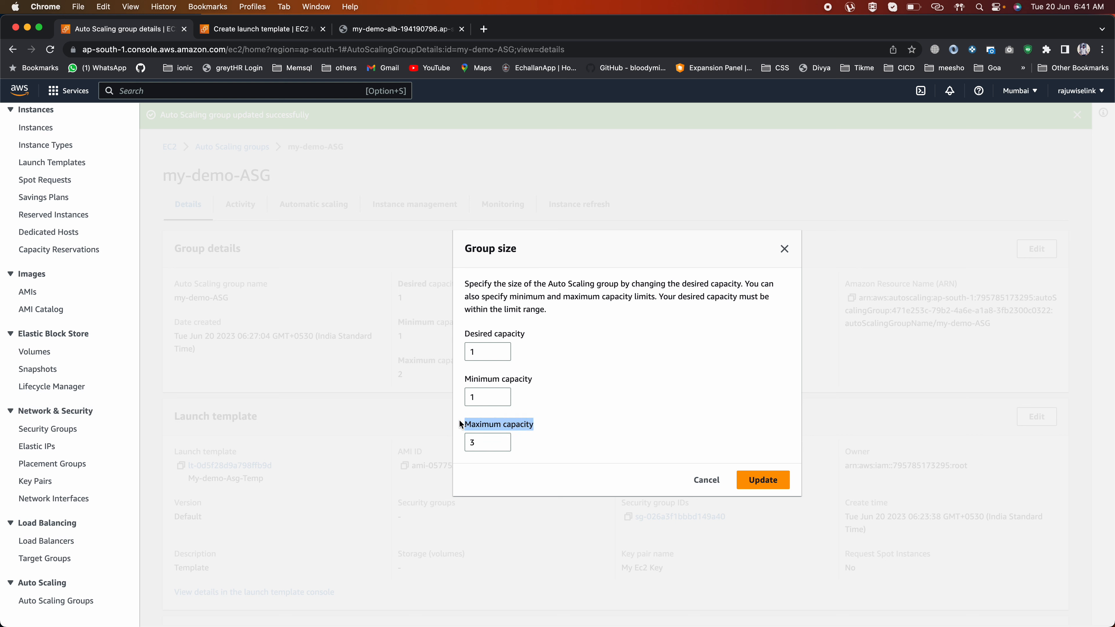
{"action": "left_click", "coordinate": [475, 442]}
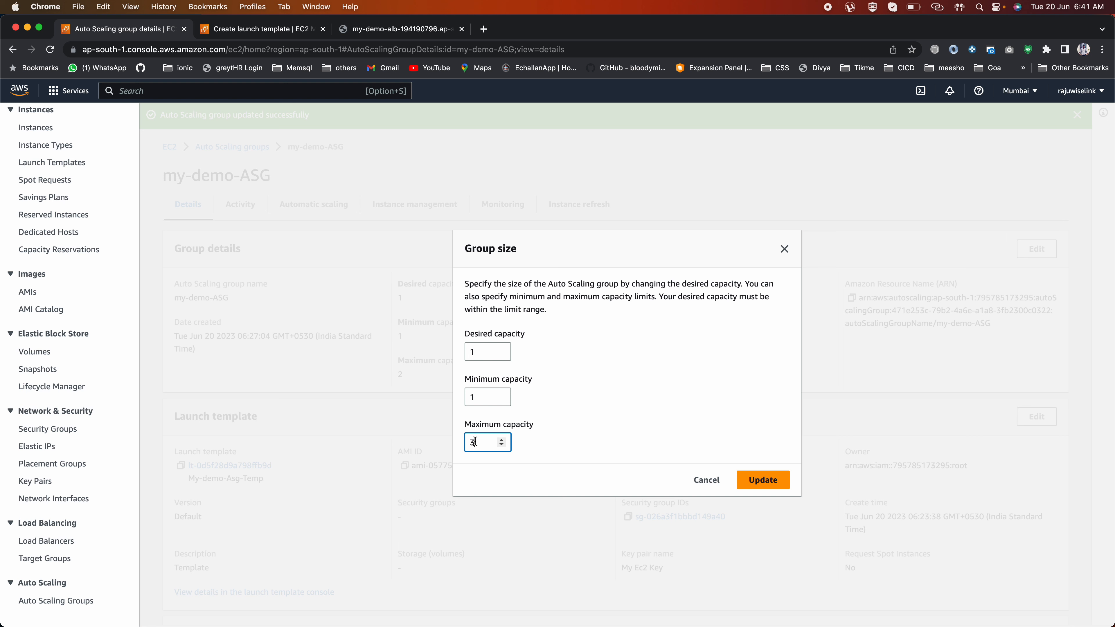
{"action": "type", "text": "3"}
{"action": "left_click_drag", "start_coordinate": [476, 442], "coordinate": [457, 444]}
{"action": "type", "text": "10"}
{"action": "double_click", "coordinate": [476, 444]}
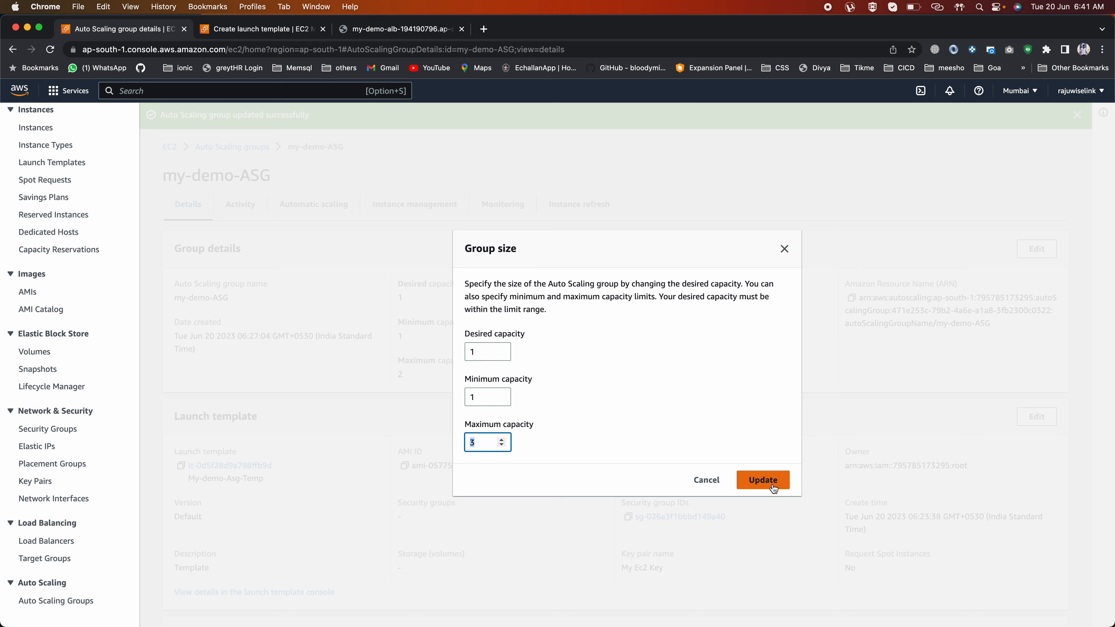
{"action": "left_click", "coordinate": [763, 482]}
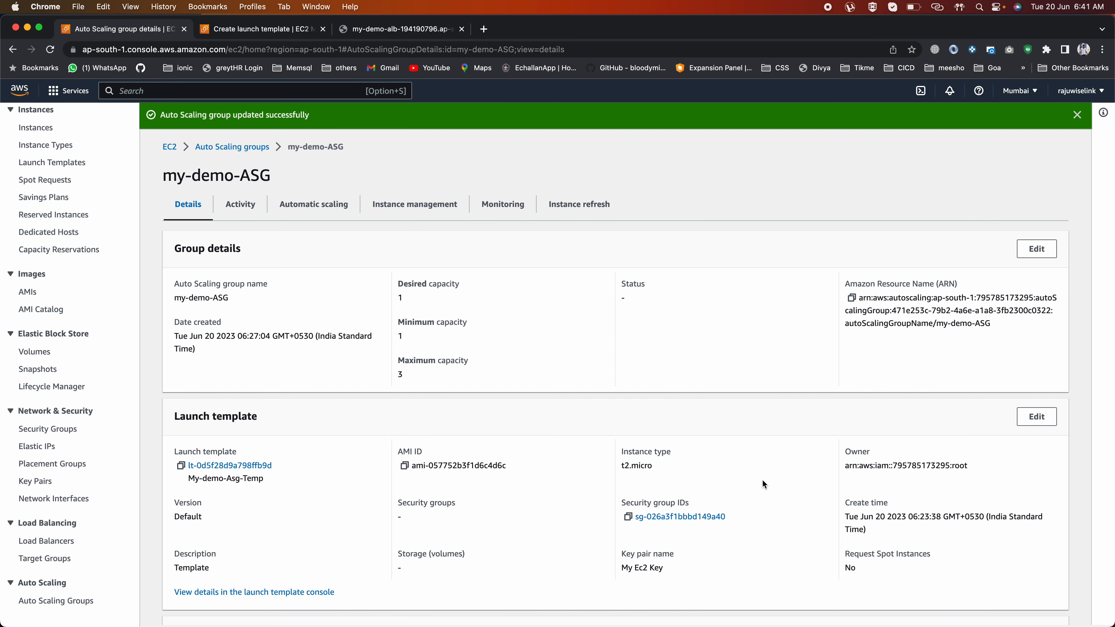
Step: Create a dynamic target tracking scaling policy for my-demo-ASG based on Average CPU utilization with a target value of 30
{"action": "left_click", "coordinate": [312, 208]}
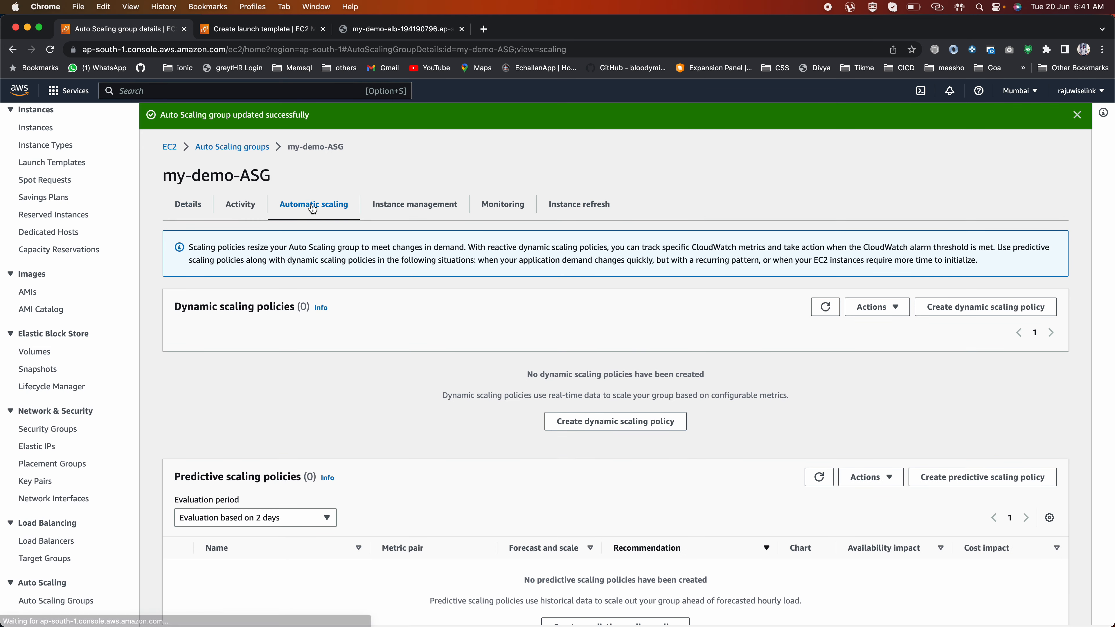
{"action": "left_click", "coordinate": [958, 307]}
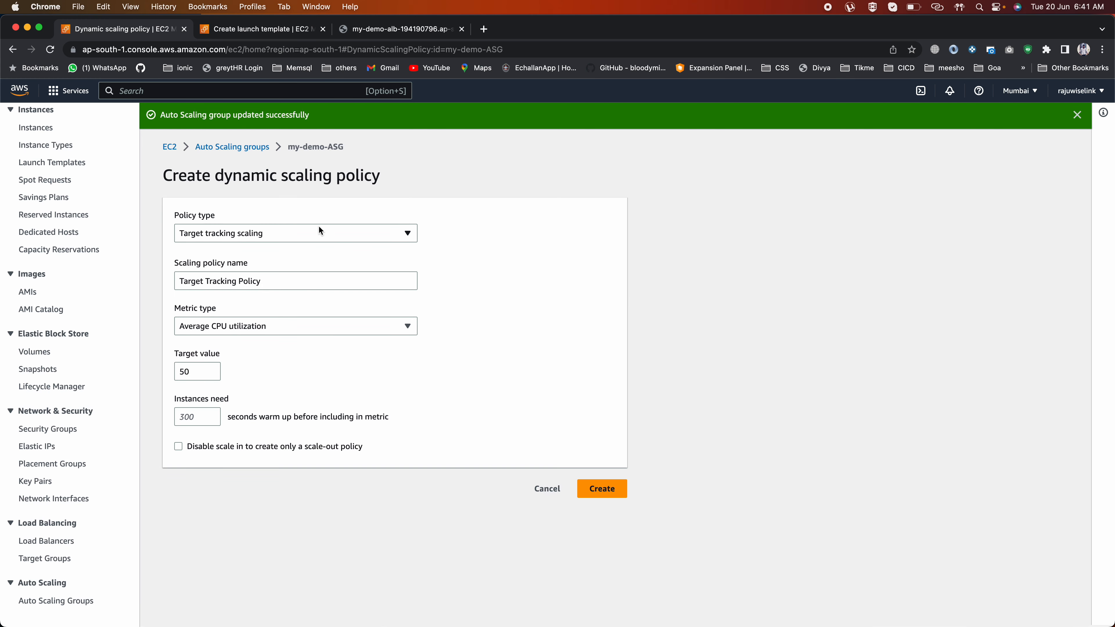
{"action": "left_click", "coordinate": [197, 326]}
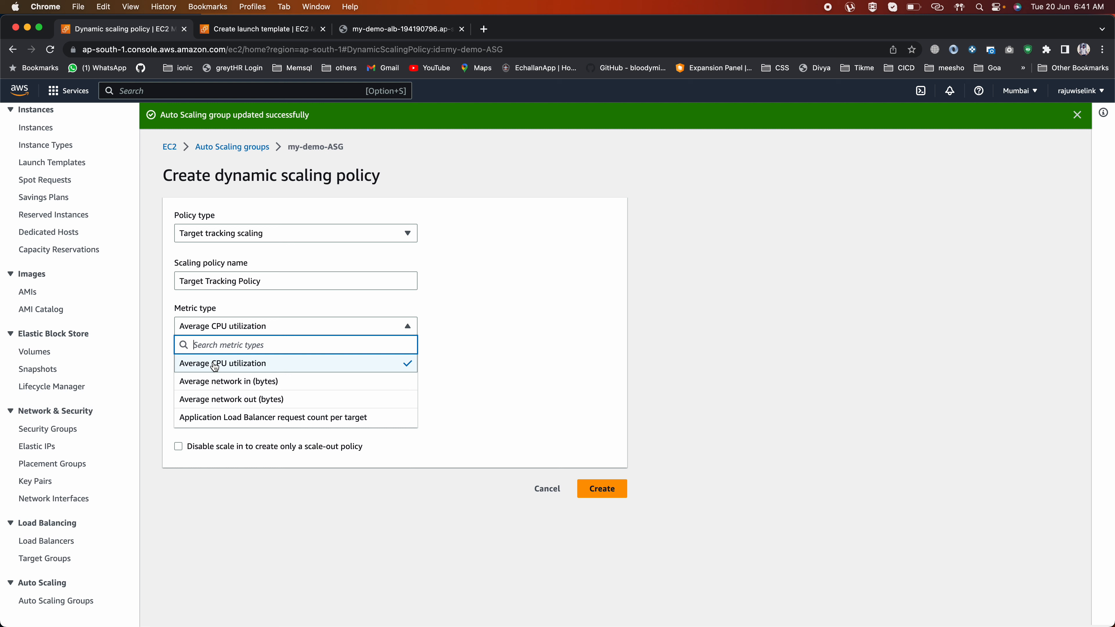
{"action": "left_click", "coordinate": [215, 364]}
{"action": "double_click", "coordinate": [198, 369]}
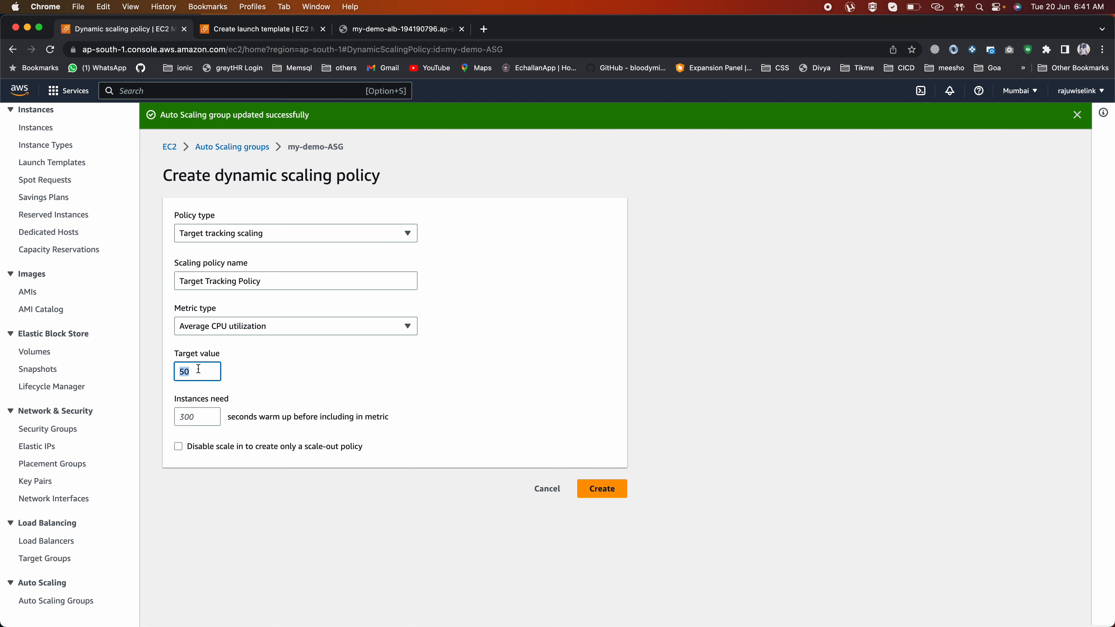
{"action": "type", "text": "30"}
{"action": "left_click", "coordinate": [610, 490]}
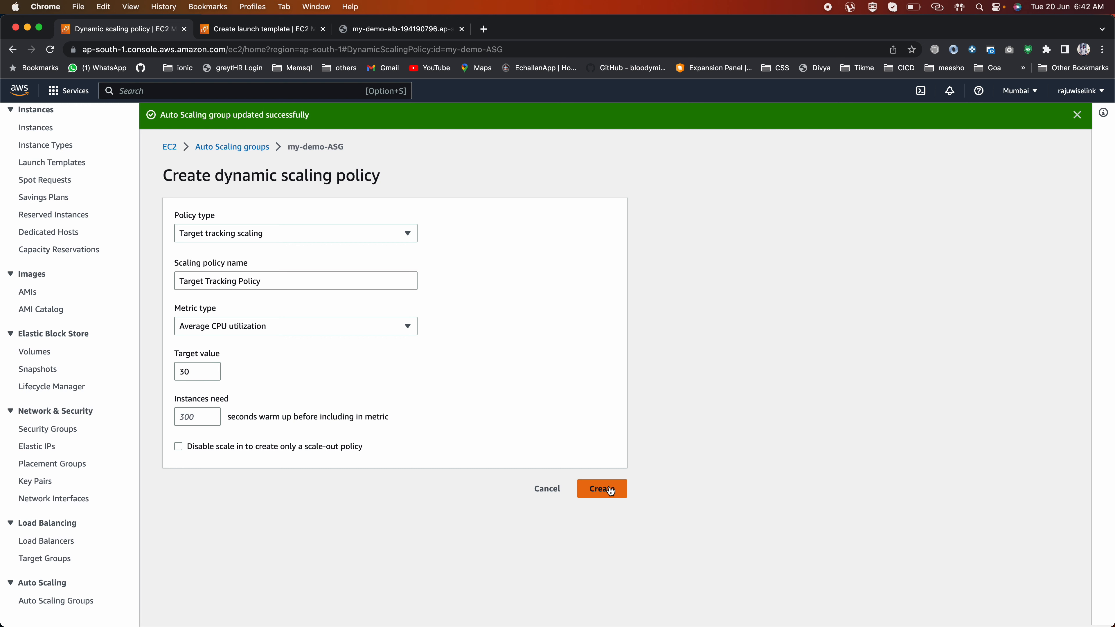
Step: Select the new Target Tracking Policy among the dynamic scaling policies and review its settings
{"action": "scroll", "coordinate": [608, 485], "scroll_direction": "down", "scroll_amount": 3}
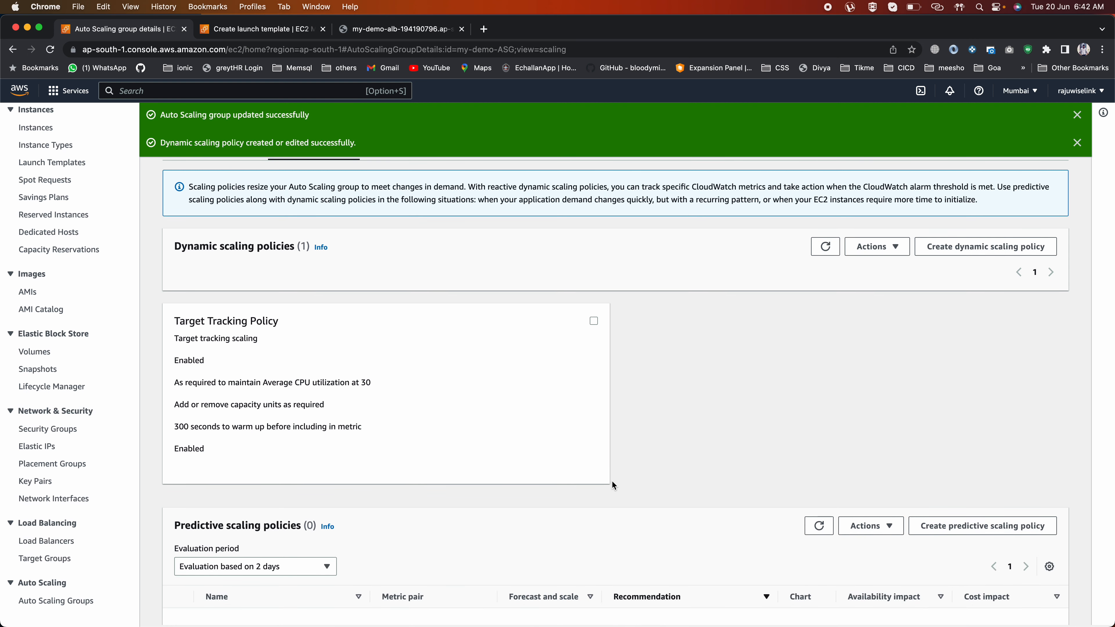
{"action": "left_click", "coordinate": [593, 321]}
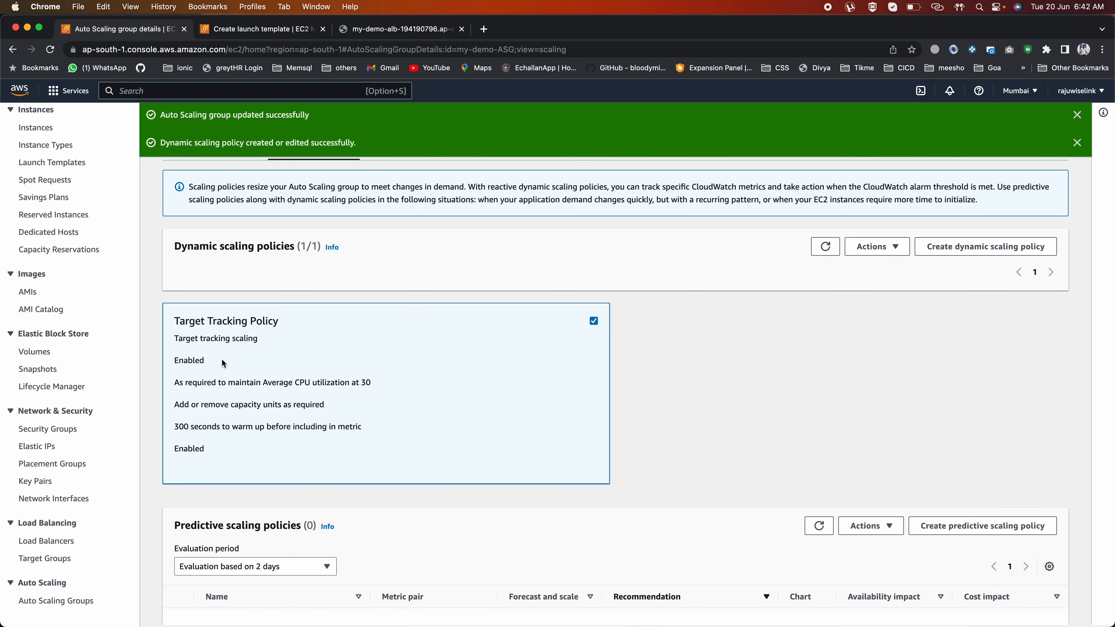
{"action": "scroll", "coordinate": [348, 405], "scroll_direction": "up", "scroll_amount": 3}
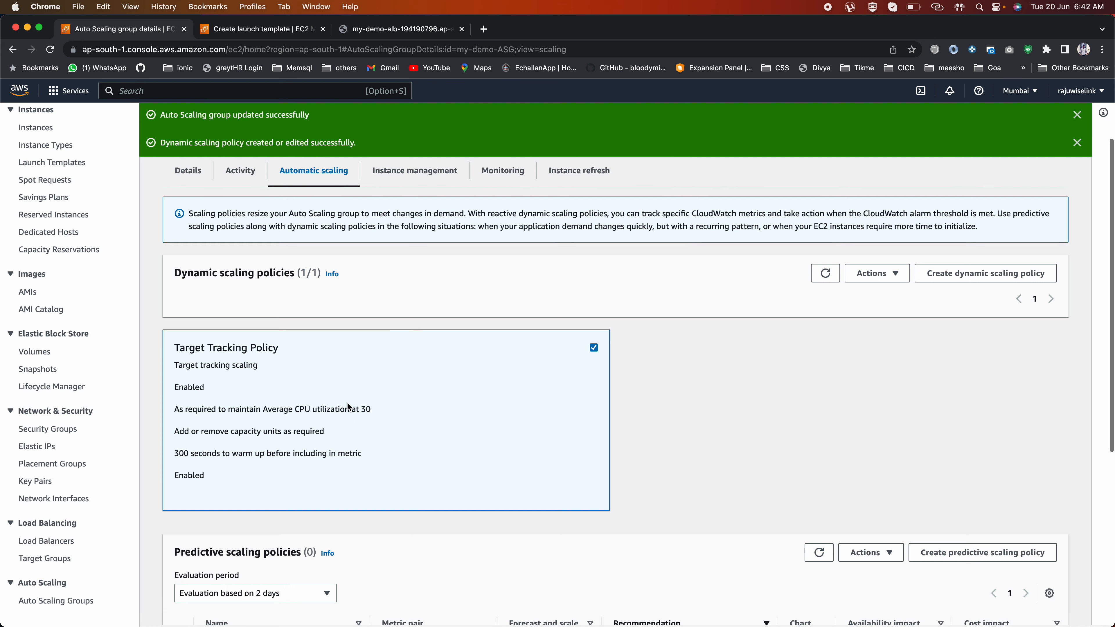
Step: Examine the group's managed instances and the launch and termination entries in its activity history
{"action": "left_click", "coordinate": [419, 236]}
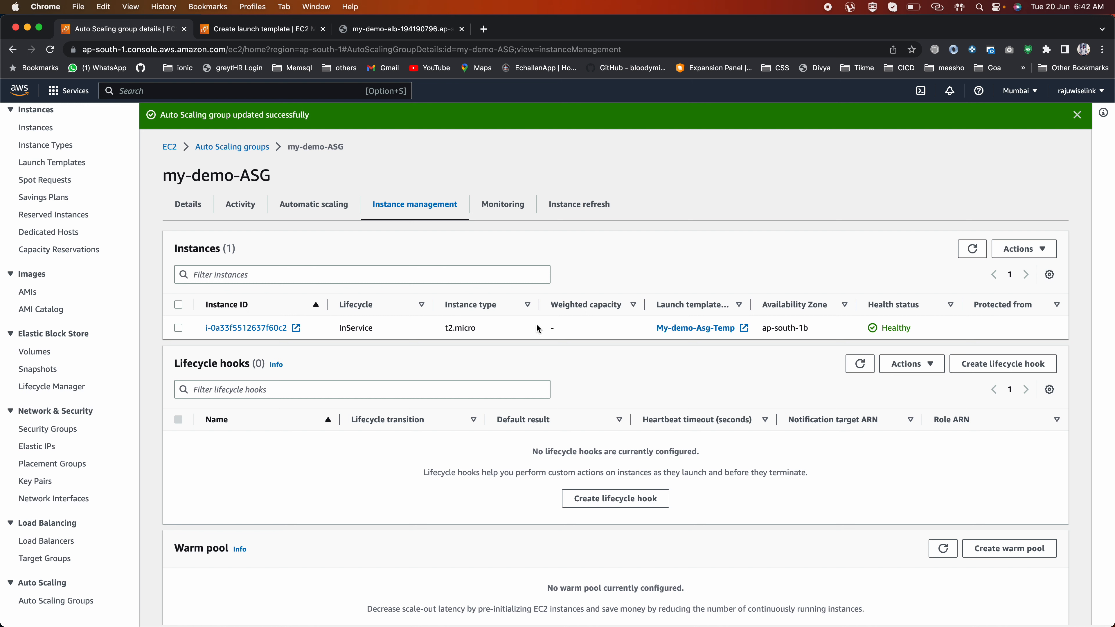
{"action": "left_click", "coordinate": [241, 204]}
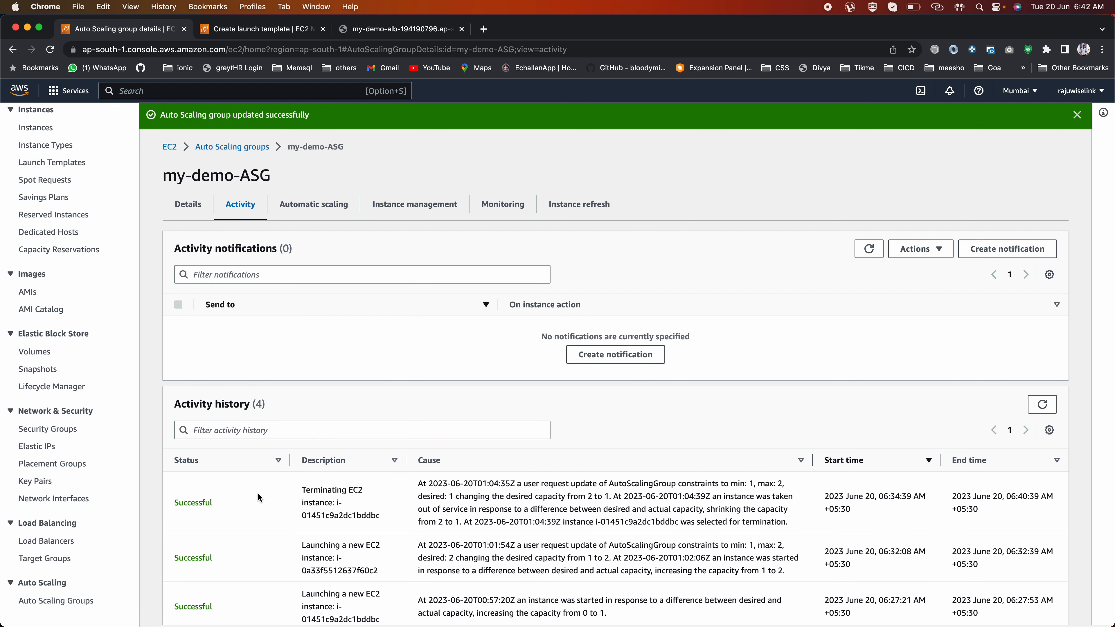
{"action": "scroll", "coordinate": [257, 494], "scroll_direction": "down", "scroll_amount": 1}
{"action": "left_click_drag", "start_coordinate": [309, 479], "coordinate": [346, 479]}
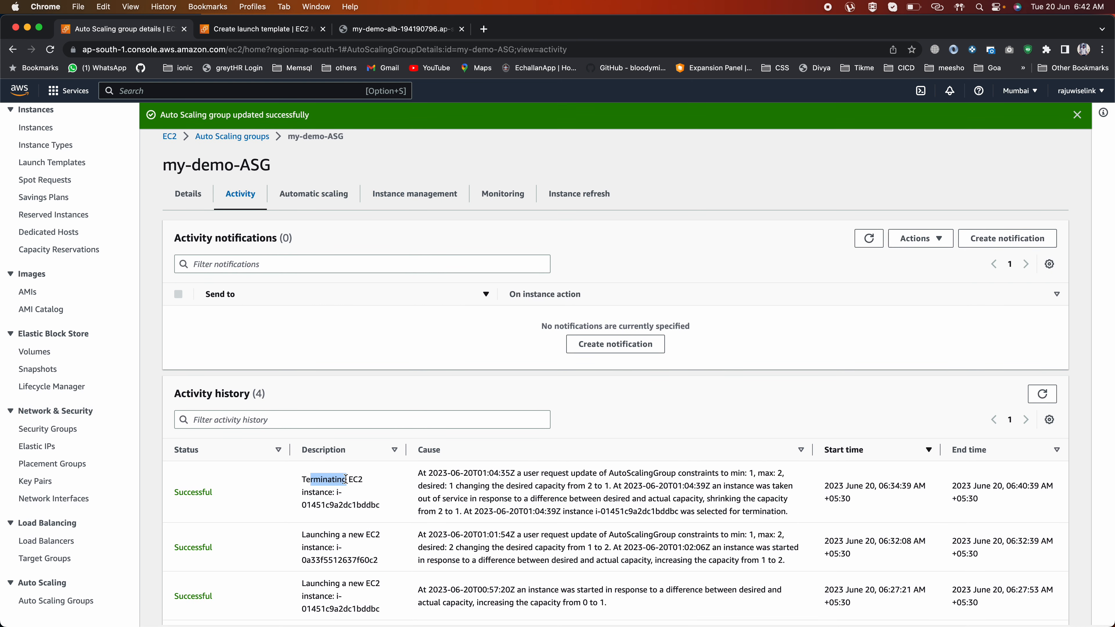
{"action": "scroll", "coordinate": [515, 494], "scroll_direction": "down", "scroll_amount": 3}
{"action": "scroll", "coordinate": [514, 495], "scroll_direction": "up", "scroll_amount": 3}
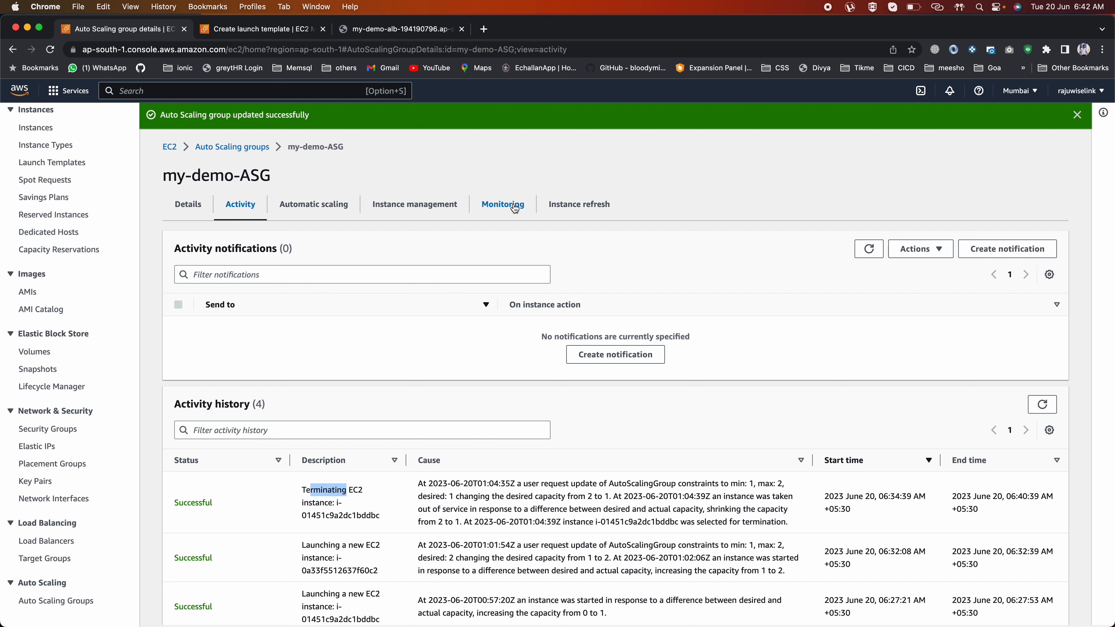
Step: Inspect the CPU Utilization graph in the group's EC2 CloudWatch monitoring metrics
{"action": "left_click", "coordinate": [497, 208]}
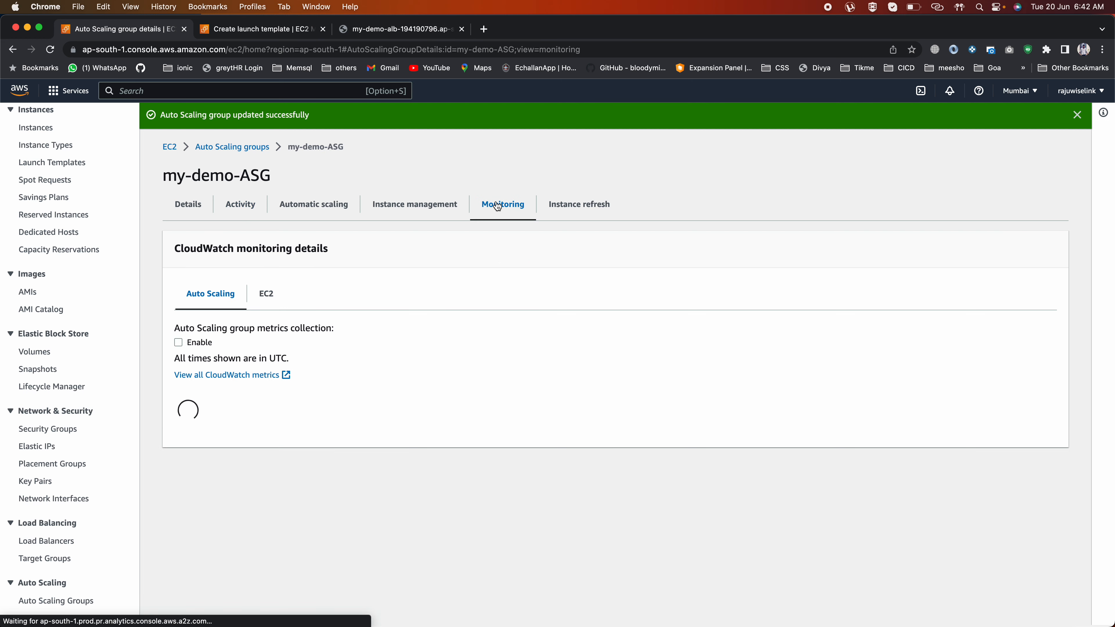
{"action": "left_click", "coordinate": [266, 297]}
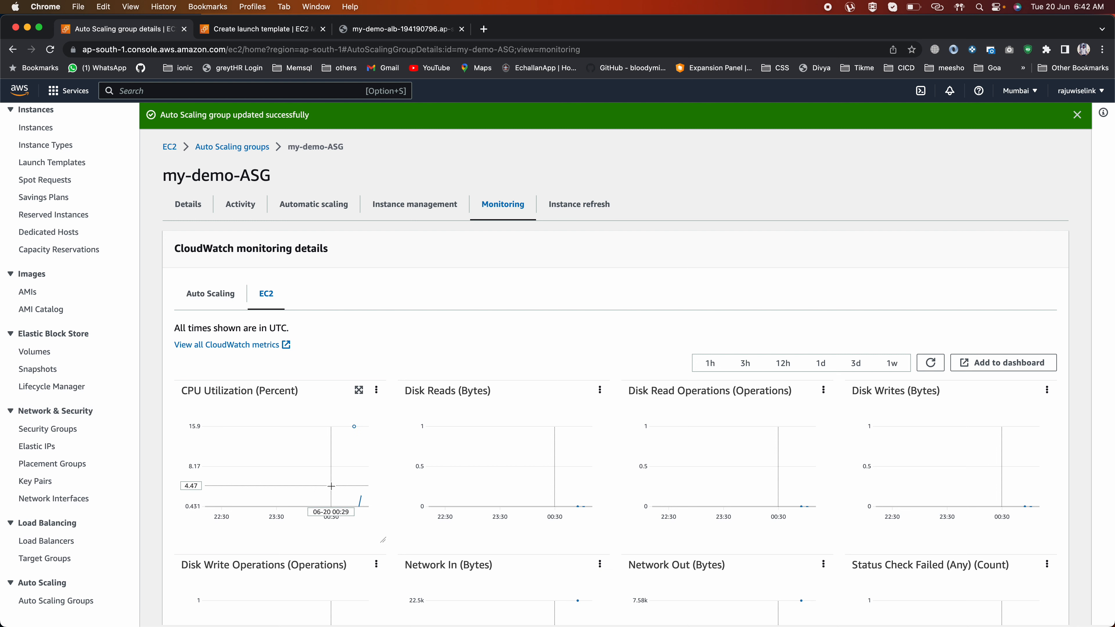
{"action": "mouse_move", "coordinate": [361, 495]}
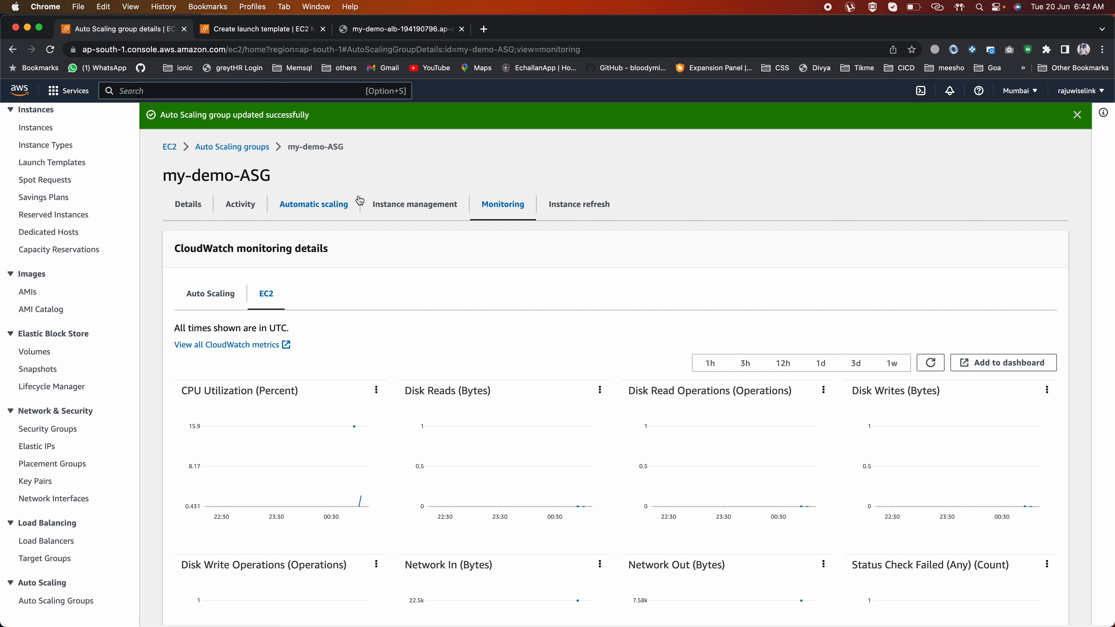
Step: Return to the group's automatic scaling settings and review the Target Tracking Policy alongside the predictive scaling policies
{"action": "left_click", "coordinate": [305, 208]}
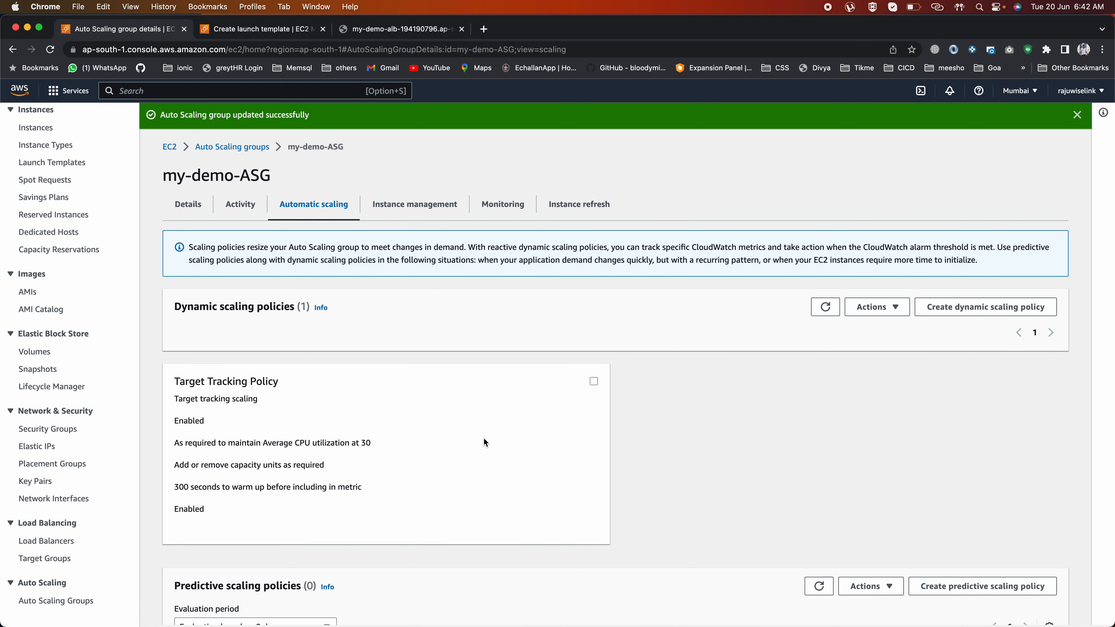
{"action": "left_click", "coordinate": [593, 381]}
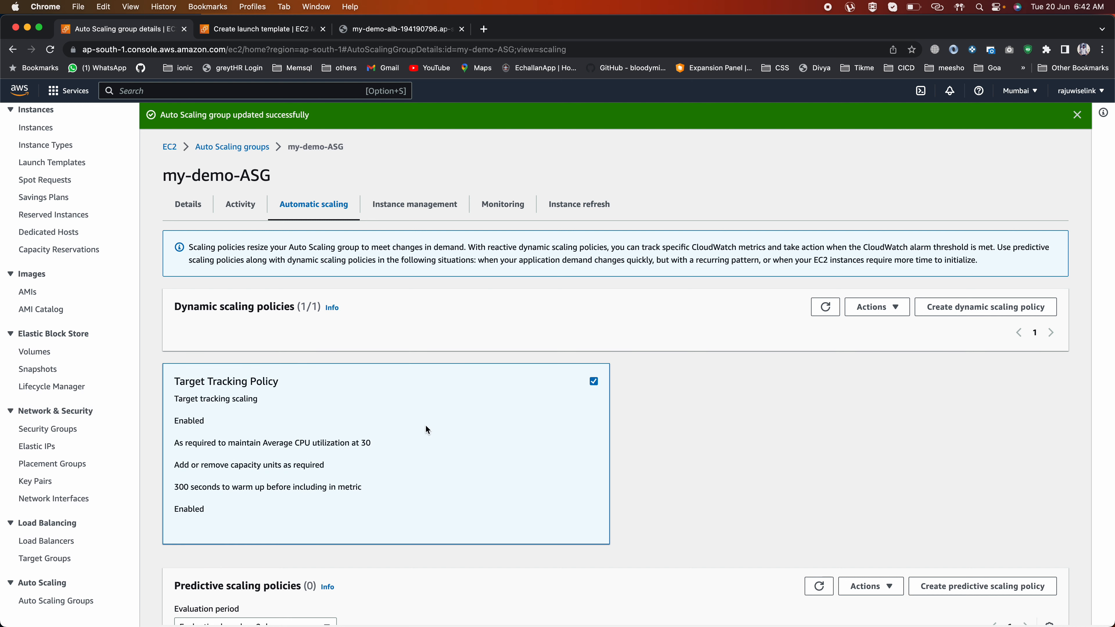
{"action": "scroll", "coordinate": [425, 425], "scroll_direction": "down", "scroll_amount": 4}
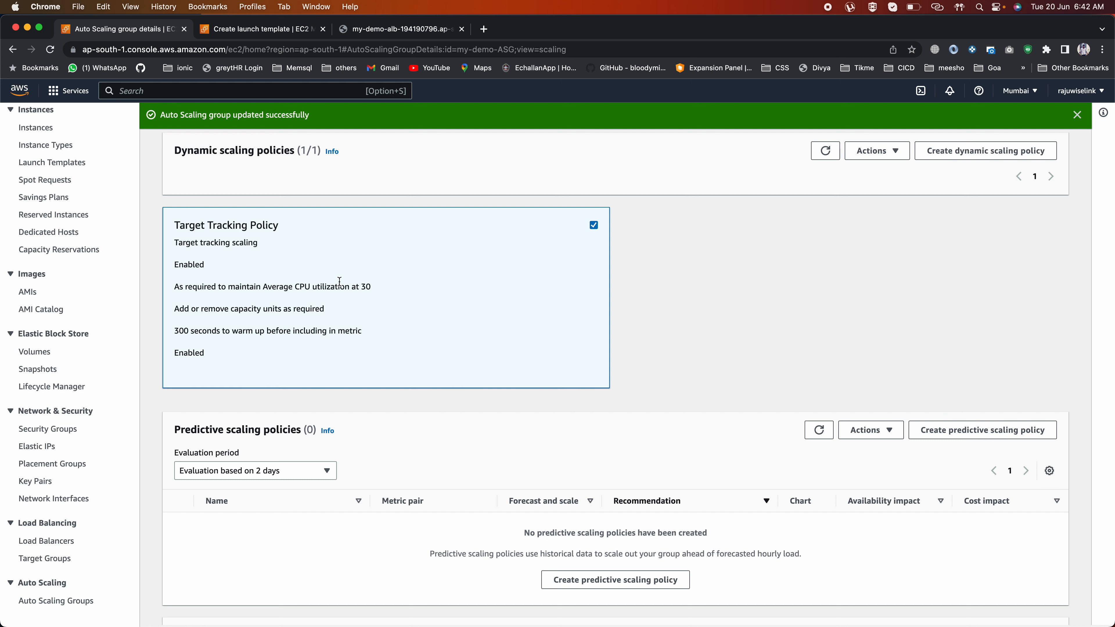
Step: Search the web for "install stress amazon linux 2" in a new browser tab and open the GitHub gist containing the installation commands
{"action": "scroll", "coordinate": [339, 281], "scroll_direction": "up", "scroll_amount": 5}
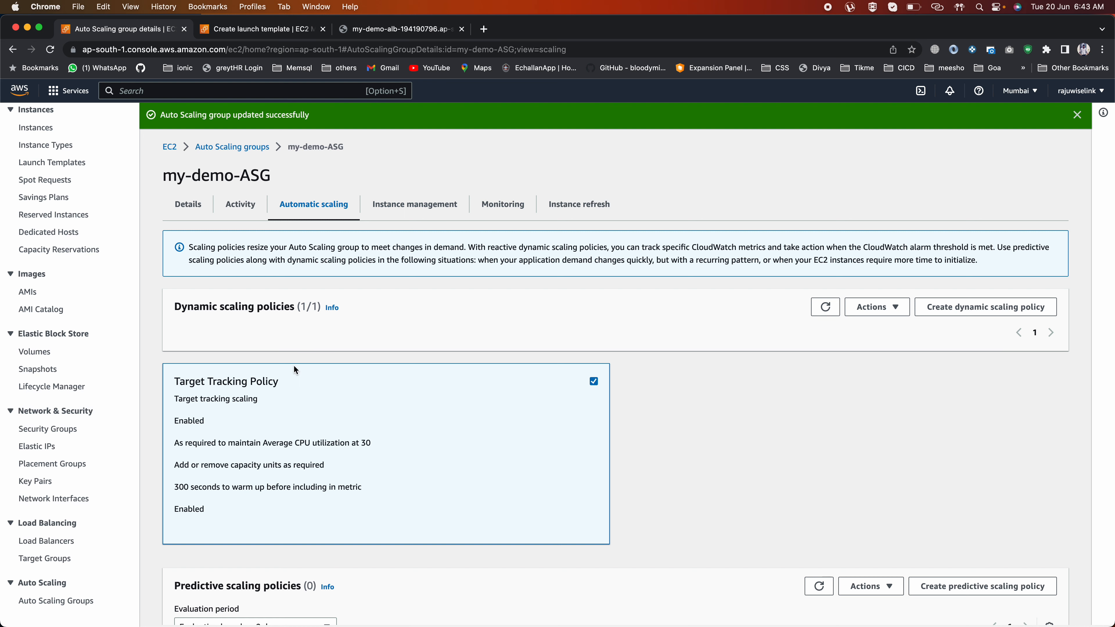
{"action": "left_click", "coordinate": [483, 29]}
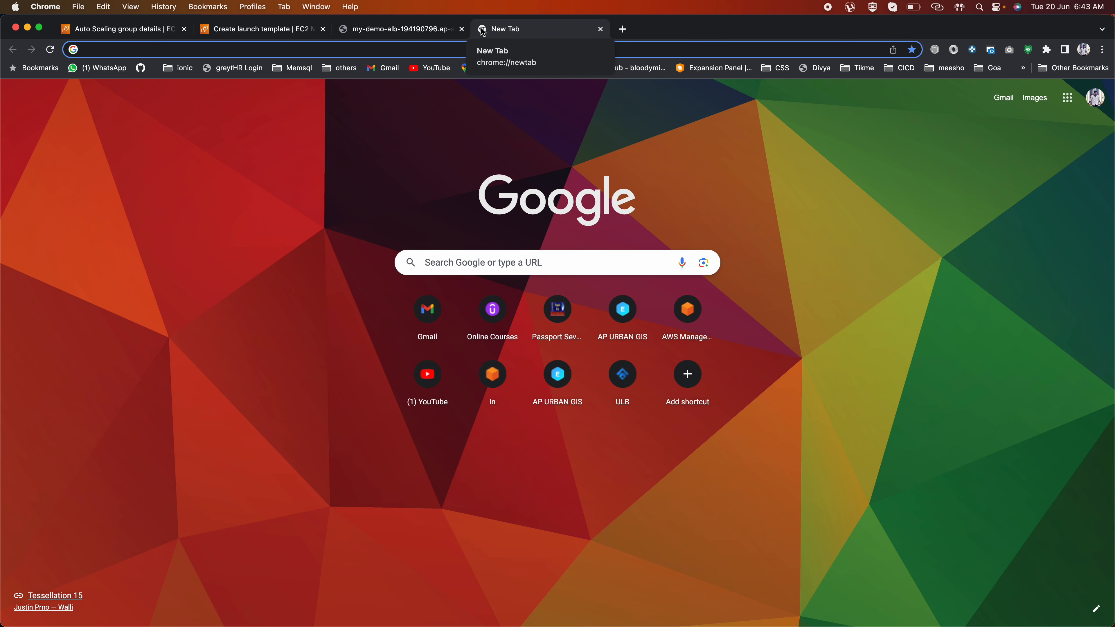
{"action": "type", "text": "stress"}
{"action": "key", "text": "Down"}
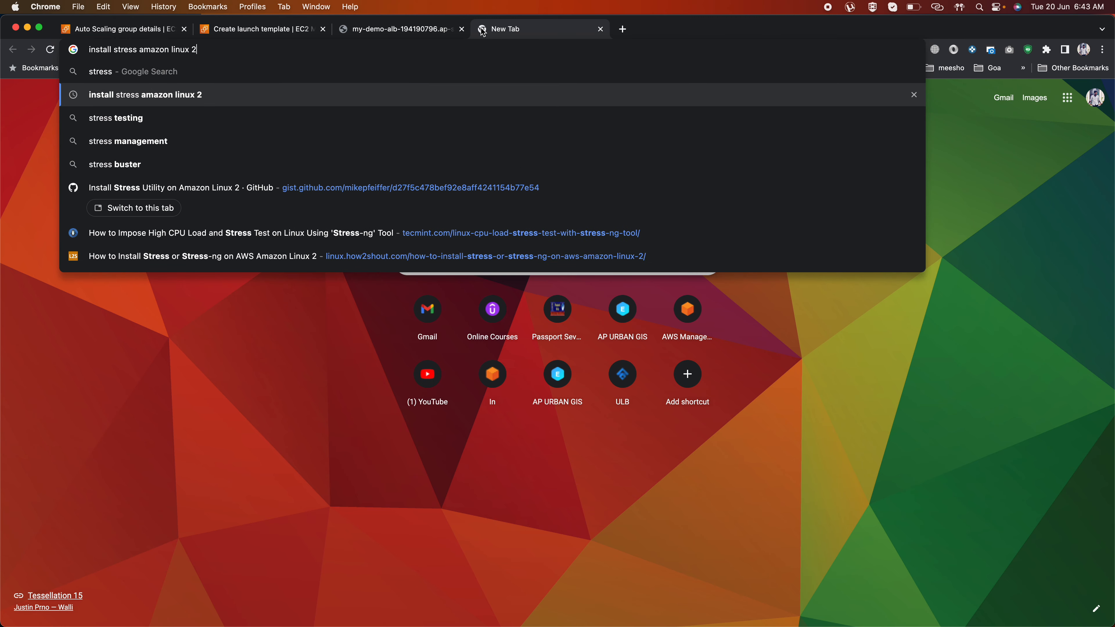
{"action": "key", "text": "Return"}
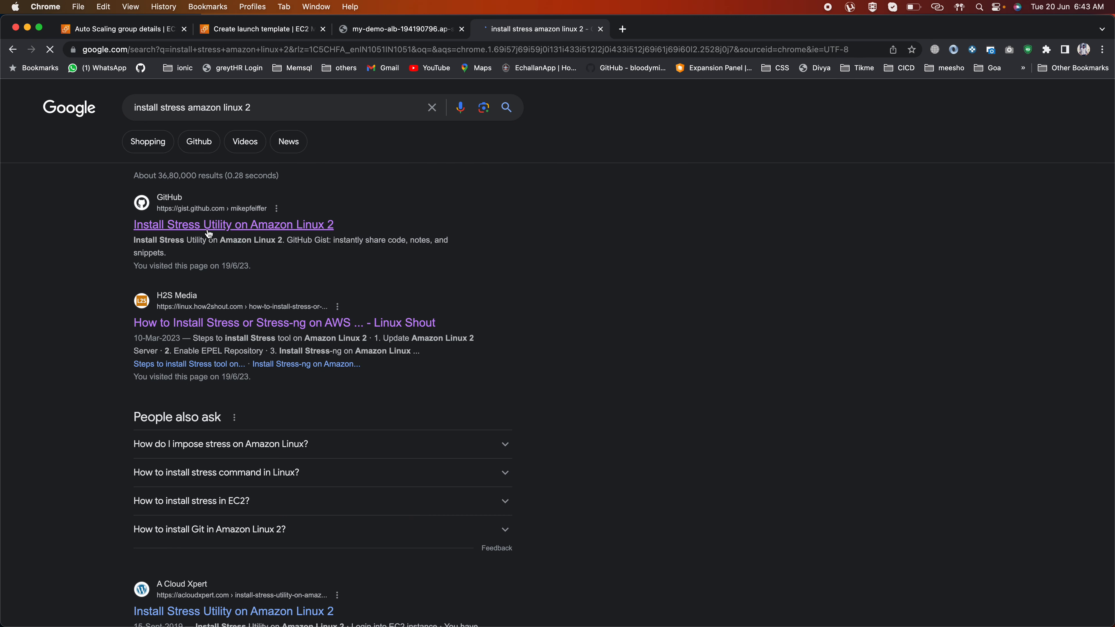
{"action": "left_click", "coordinate": [217, 225]}
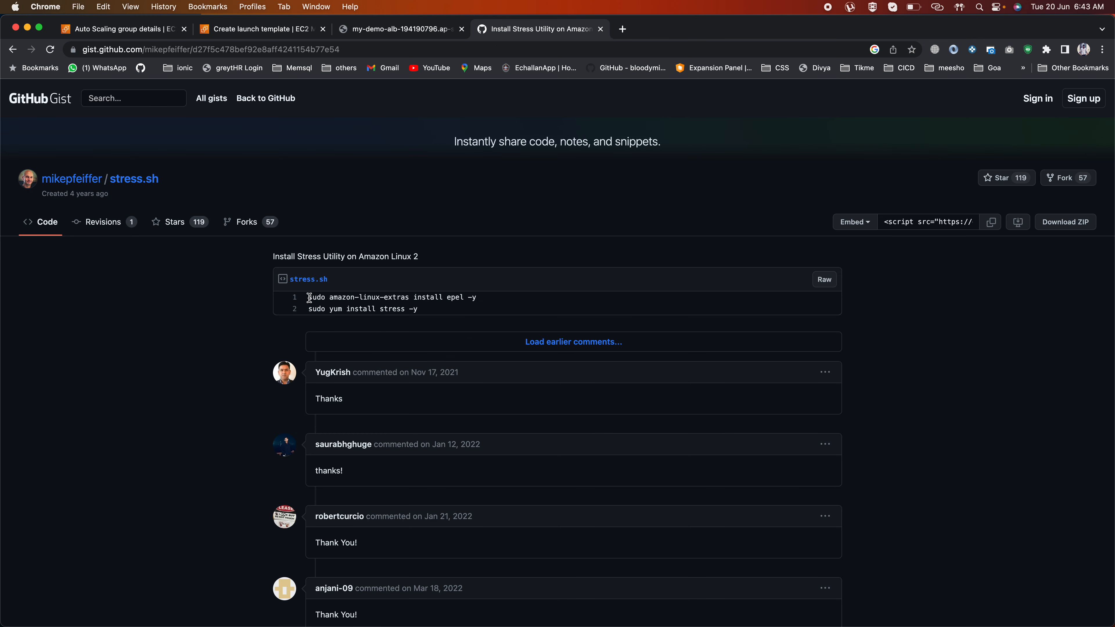
{"action": "left_click_drag", "start_coordinate": [311, 298], "coordinate": [490, 310]}
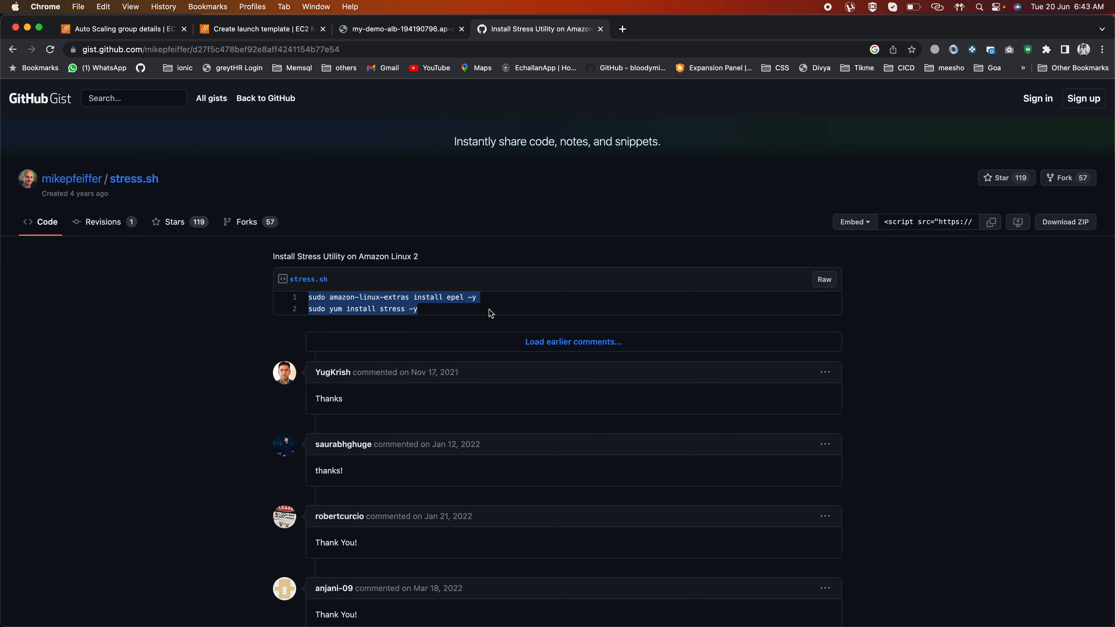
Step: Return to the EC2 instances list, refresh it, and name the running instance "First Ec2 Insatcce"
{"action": "left_click", "coordinate": [98, 28]}
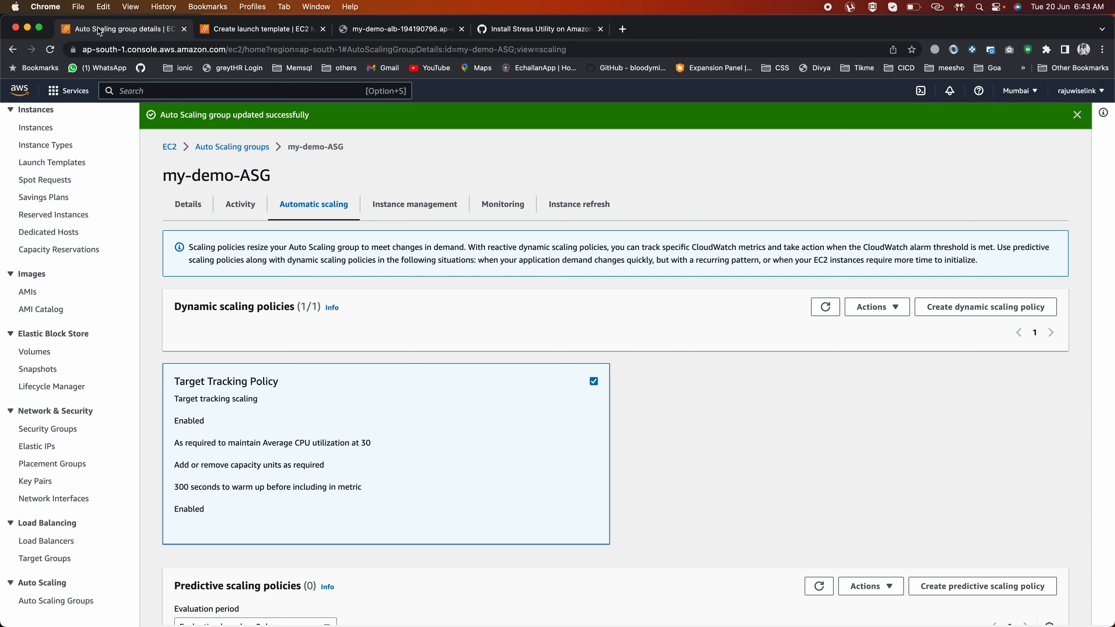
{"action": "left_click", "coordinate": [37, 132]}
{"action": "left_click", "coordinate": [737, 116]}
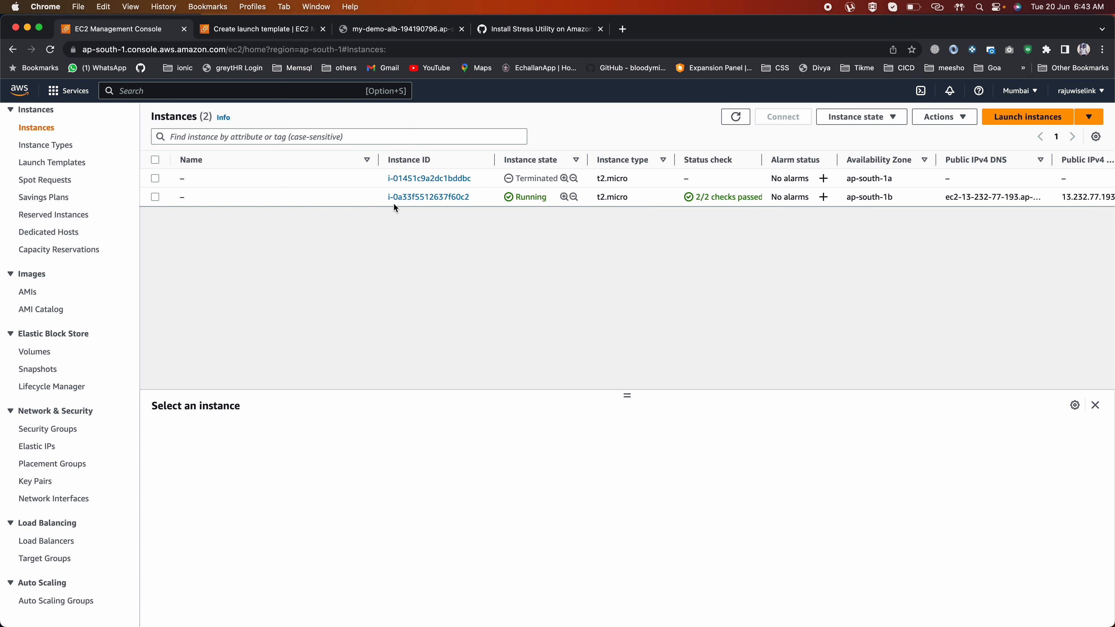
{"action": "left_click", "coordinate": [155, 197]}
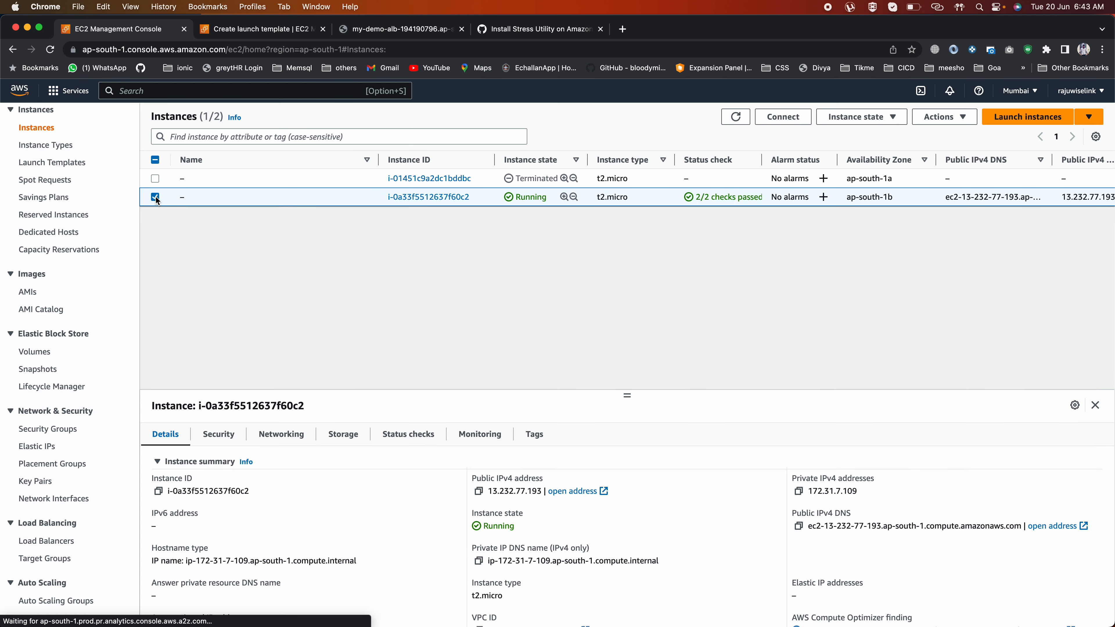
{"action": "left_click", "coordinate": [192, 197]}
{"action": "type", "text": "First Ec2 Insatcce"}
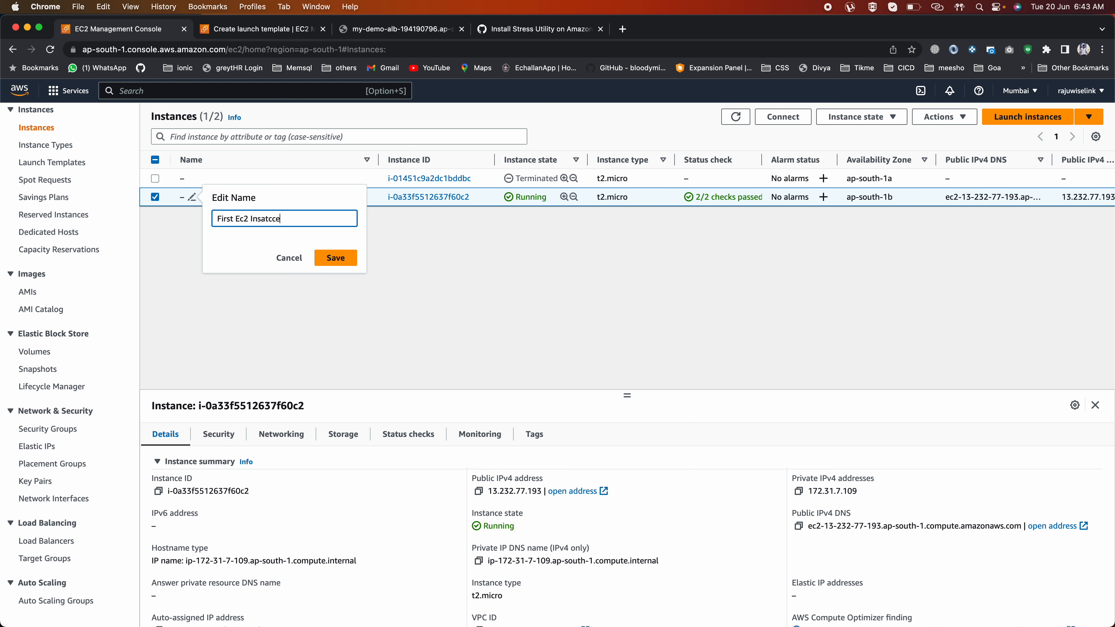
{"action": "left_click", "coordinate": [335, 257]}
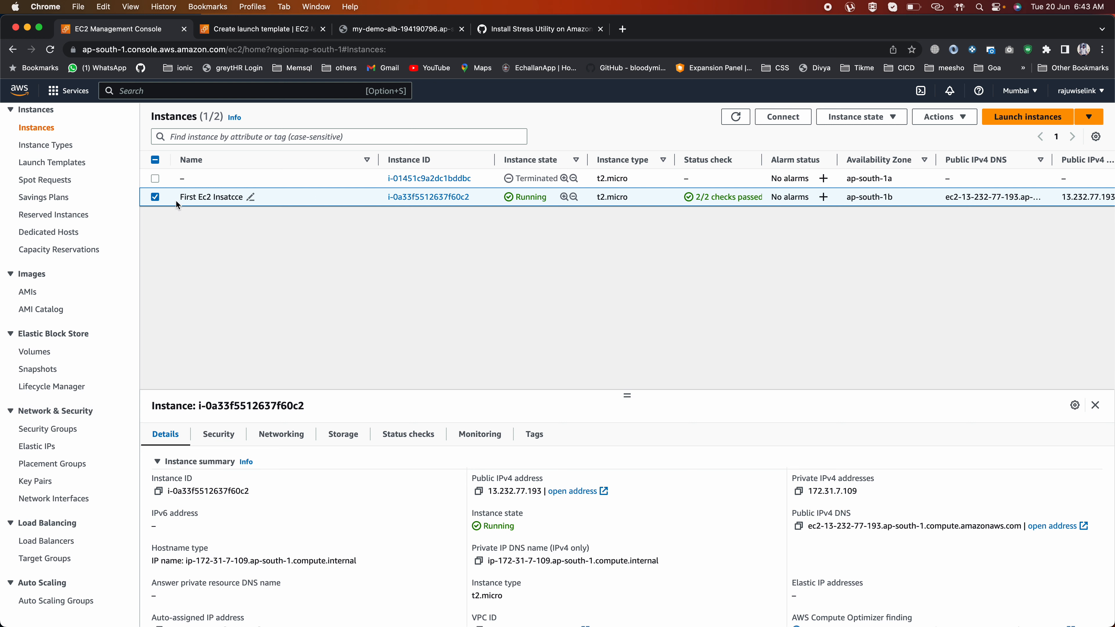
Step: Connect to the running instance with EC2 Instance Connect and try the gist's command "sudo amazon-linux-extras install epel -y"
{"action": "left_click", "coordinate": [789, 115]}
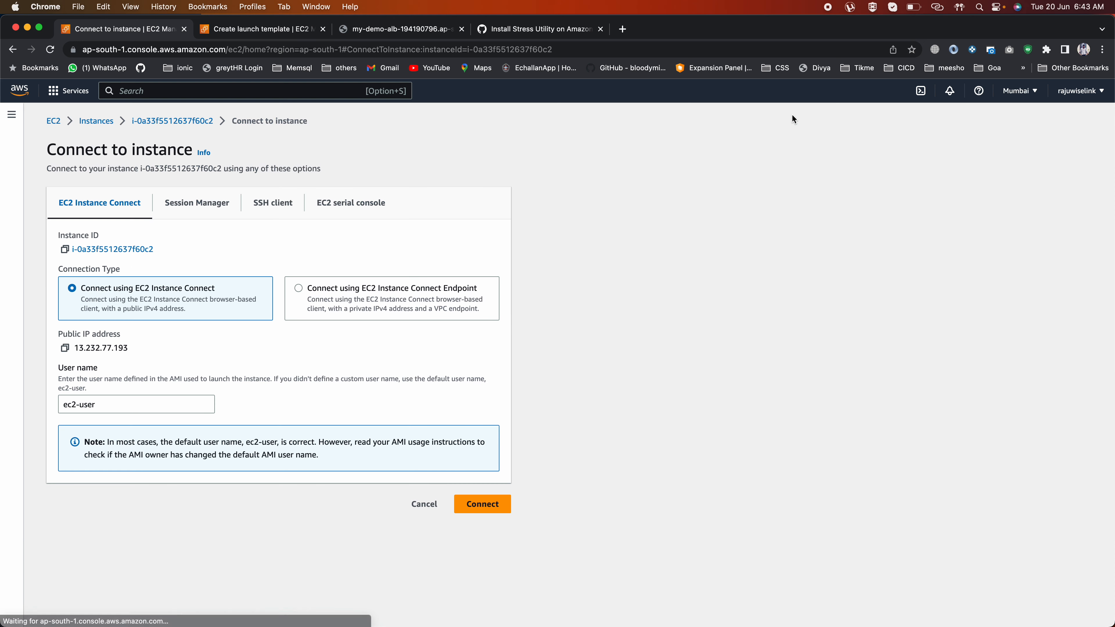
{"action": "left_click", "coordinate": [476, 503]}
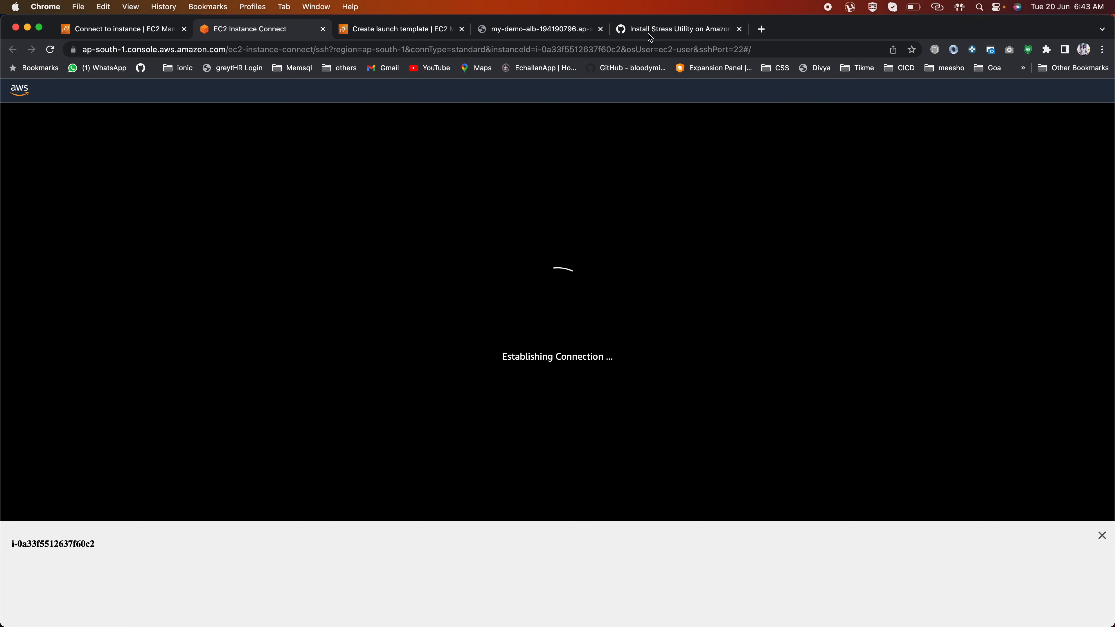
{"action": "left_click", "coordinate": [639, 31]}
{"action": "left_click", "coordinate": [338, 305]}
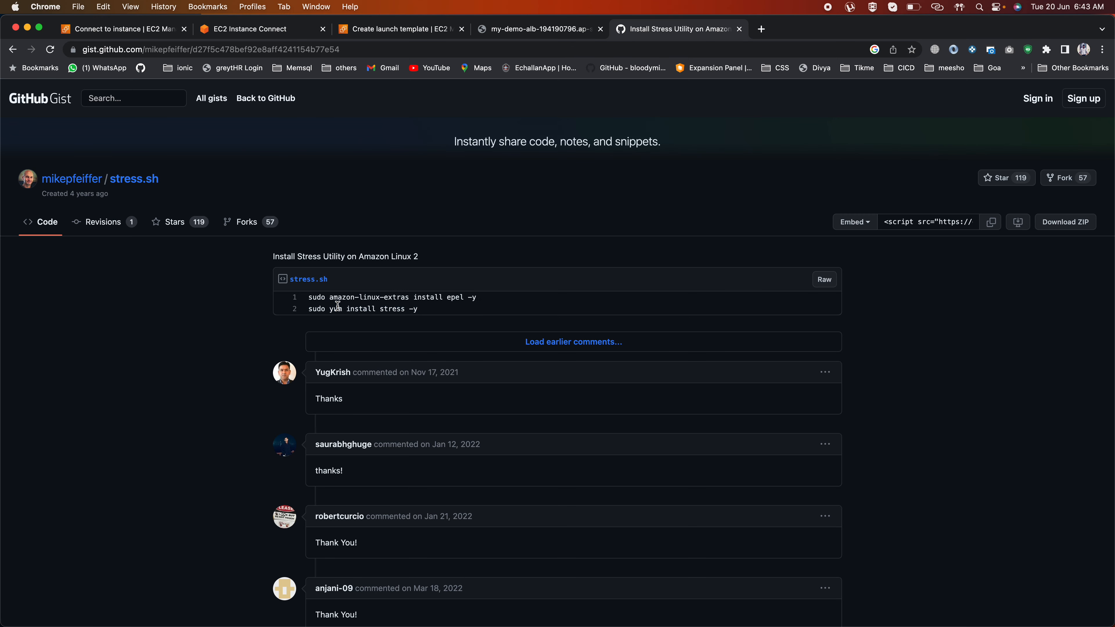
{"action": "left_click_drag", "start_coordinate": [310, 299], "coordinate": [489, 299]}
{"action": "key", "text": "super+c"}
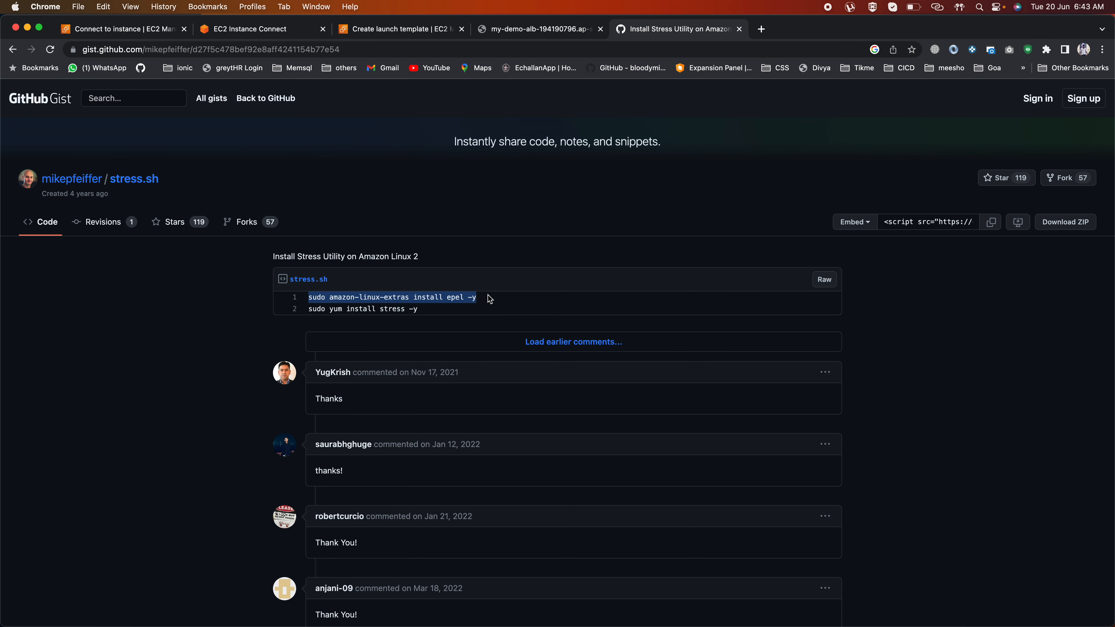
{"action": "left_click", "coordinate": [393, 29]}
{"action": "left_click", "coordinate": [271, 30]}
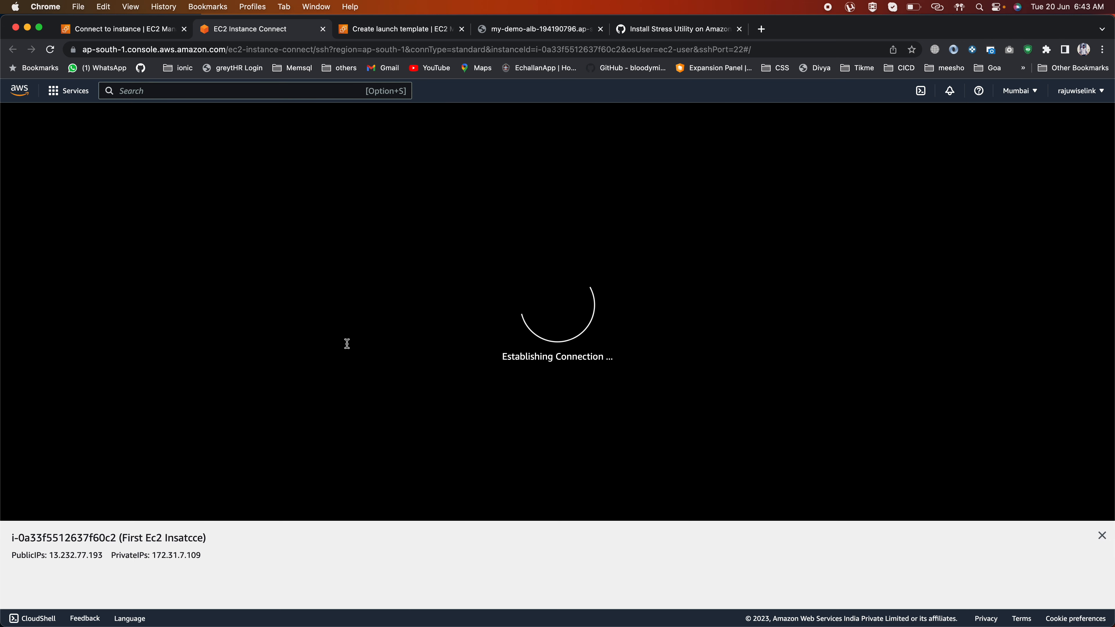
{"action": "key", "text": "super+v"}
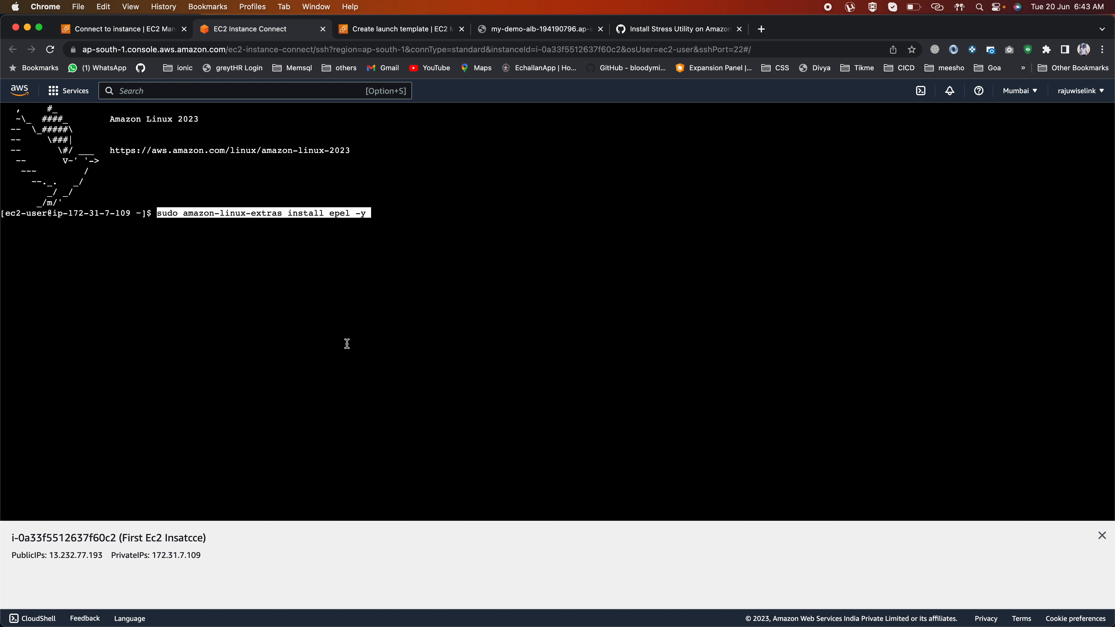
{"action": "key", "text": "Return"}
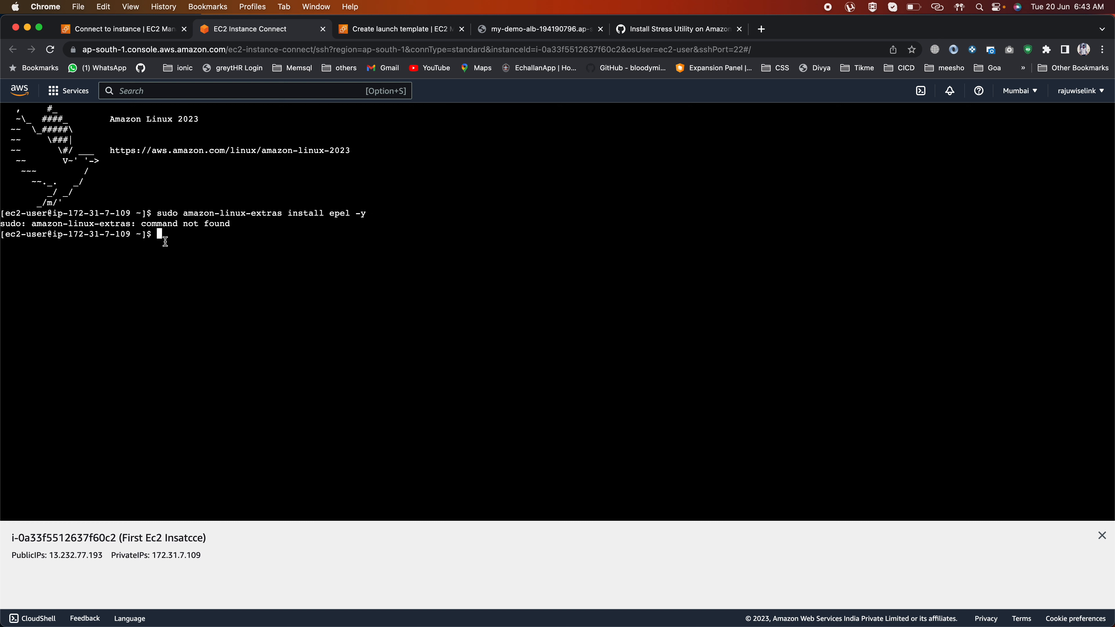
Step: Change to the root user with "sudo su - root" and retry "sudo amazon-linux-extras install epel -y"
{"action": "type", "text": "sudo su - root"}
{"action": "key", "text": "Return"}
{"action": "key", "text": "super+v"}
{"action": "key", "text": "Return"}
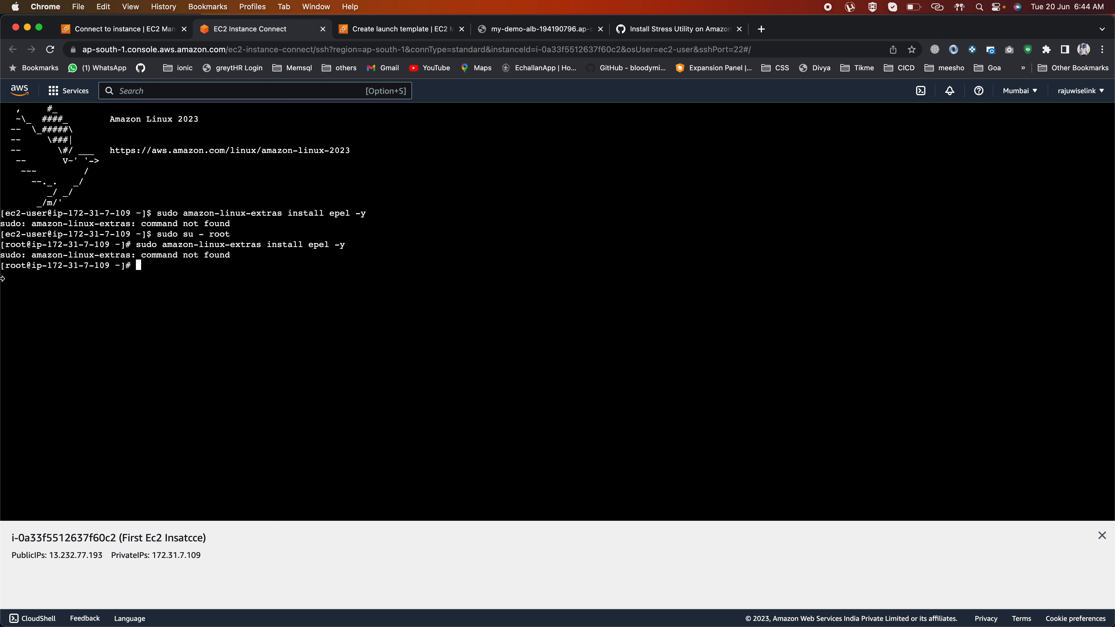
{"action": "left_click_drag", "start_coordinate": [31, 256], "coordinate": [137, 257]}
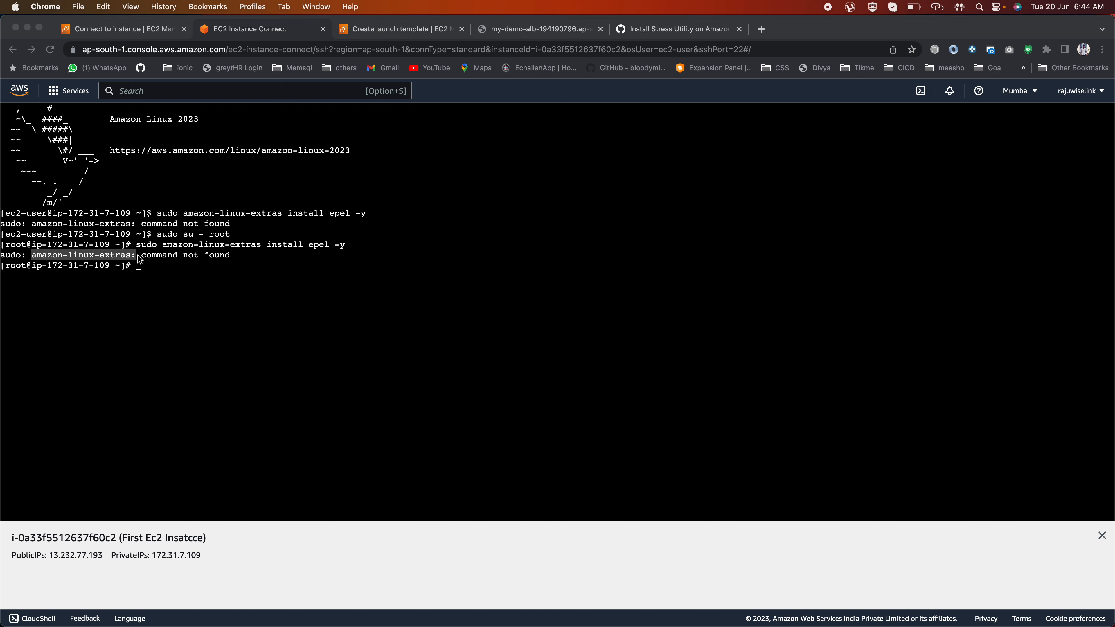
Step: Copy the command "sudo yum install stress -y" from the GitHub gist
{"action": "key", "text": "super+Tab"}
{"action": "key", "text": "super+Tab"}
{"action": "left_click", "coordinate": [660, 35]}
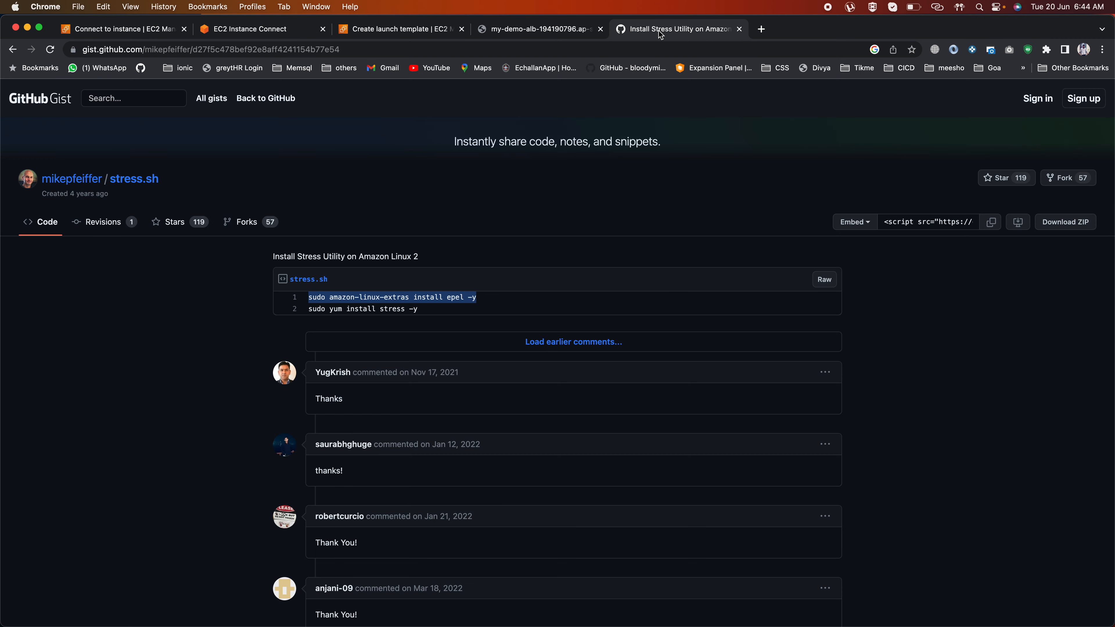
{"action": "left_click", "coordinate": [331, 308]}
{"action": "left_click_drag", "start_coordinate": [308, 309], "coordinate": [434, 313]}
{"action": "key", "text": "super+c"}
{"action": "key", "text": "super+Tab"}
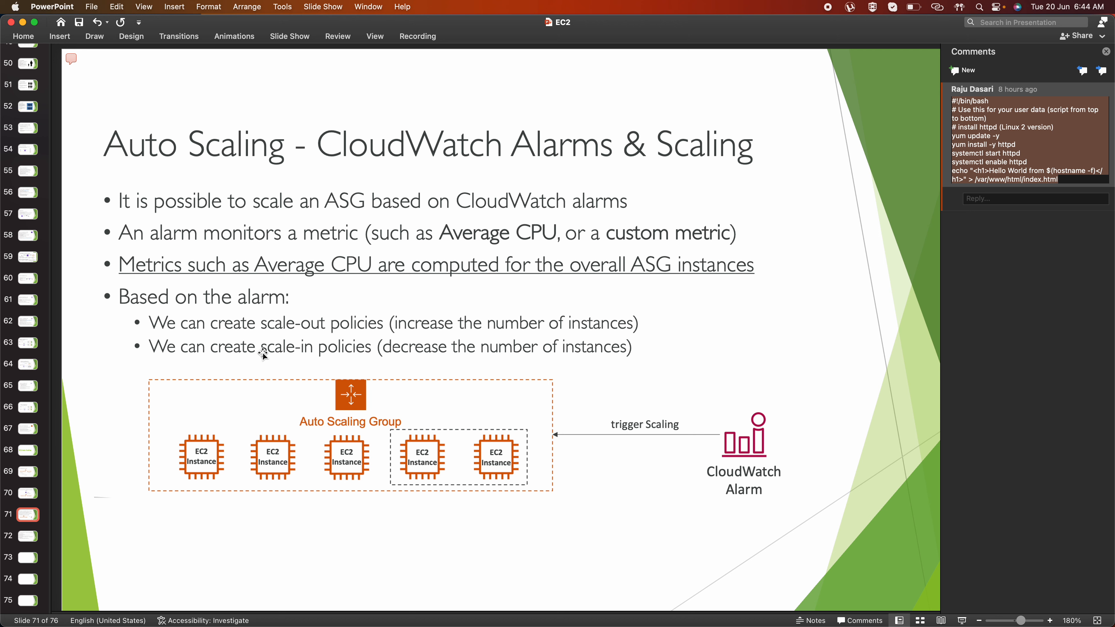
{"action": "key", "text": "super+Tab"}
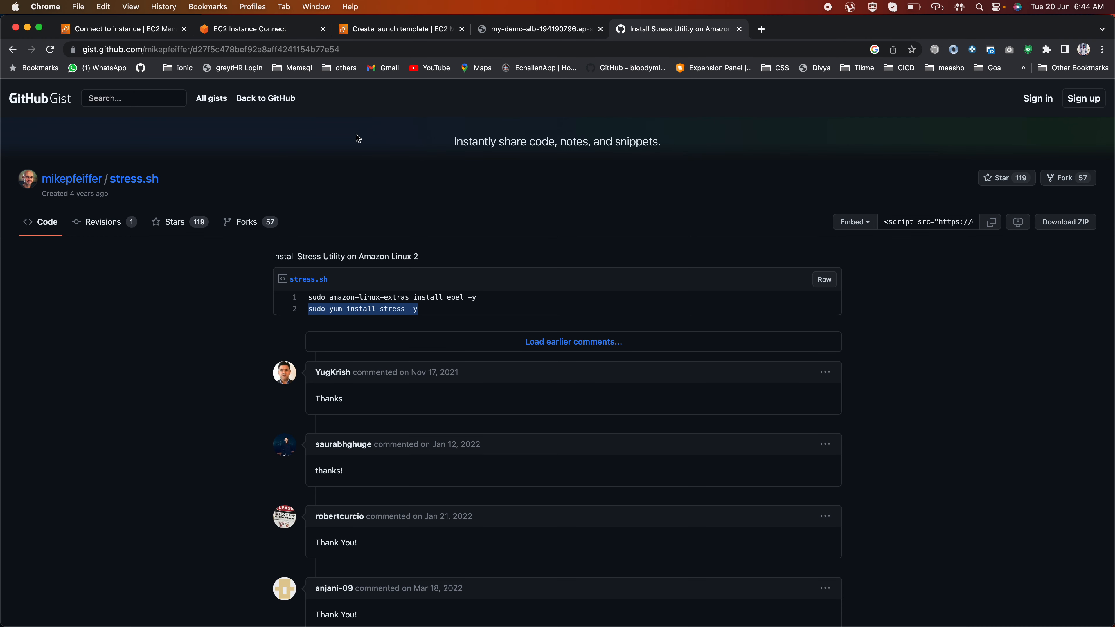
Step: Clear the instance terminal and run the copied installation command without its -y option, as "sudo yum install stress"
{"action": "left_click", "coordinate": [264, 36]}
{"action": "left_click", "coordinate": [176, 289]}
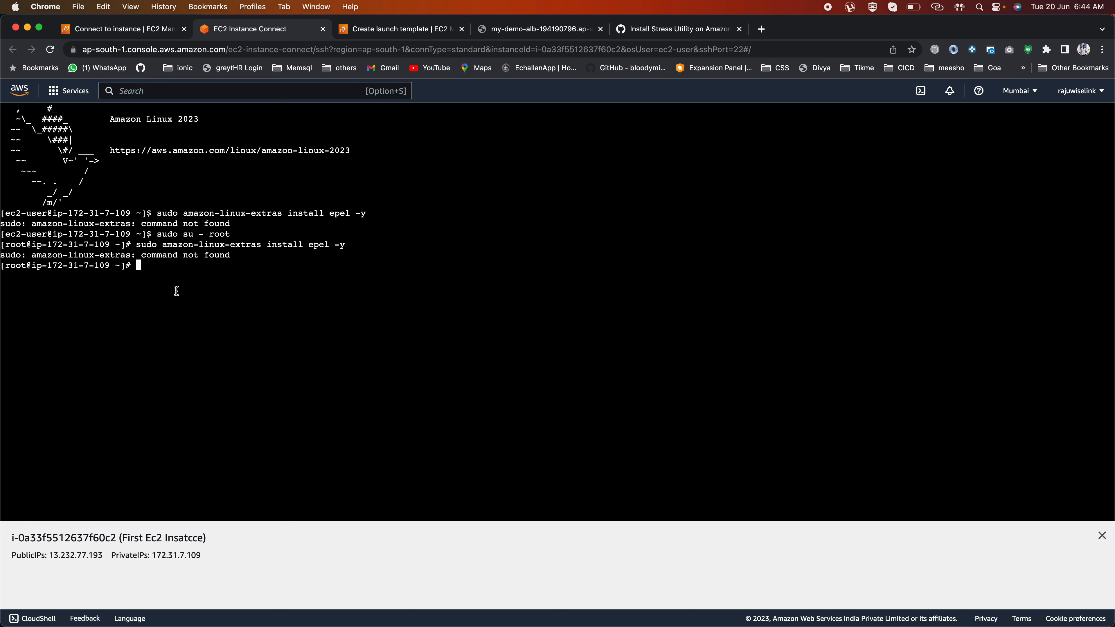
{"action": "type", "text": "clear"}
{"action": "key", "text": "Return"}
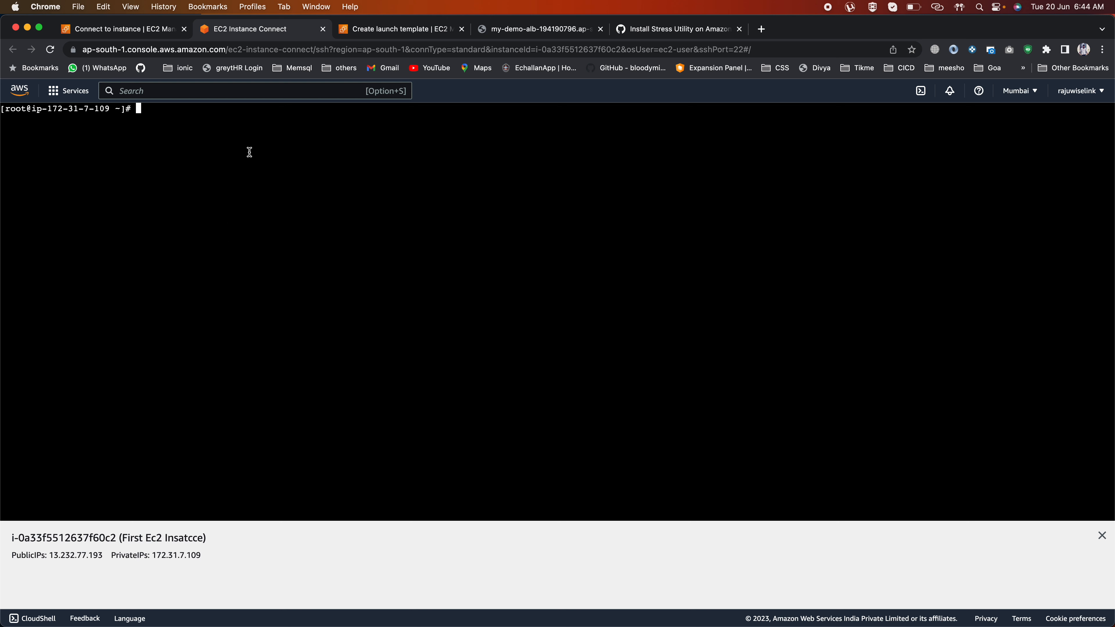
{"action": "key", "text": "super+v"}
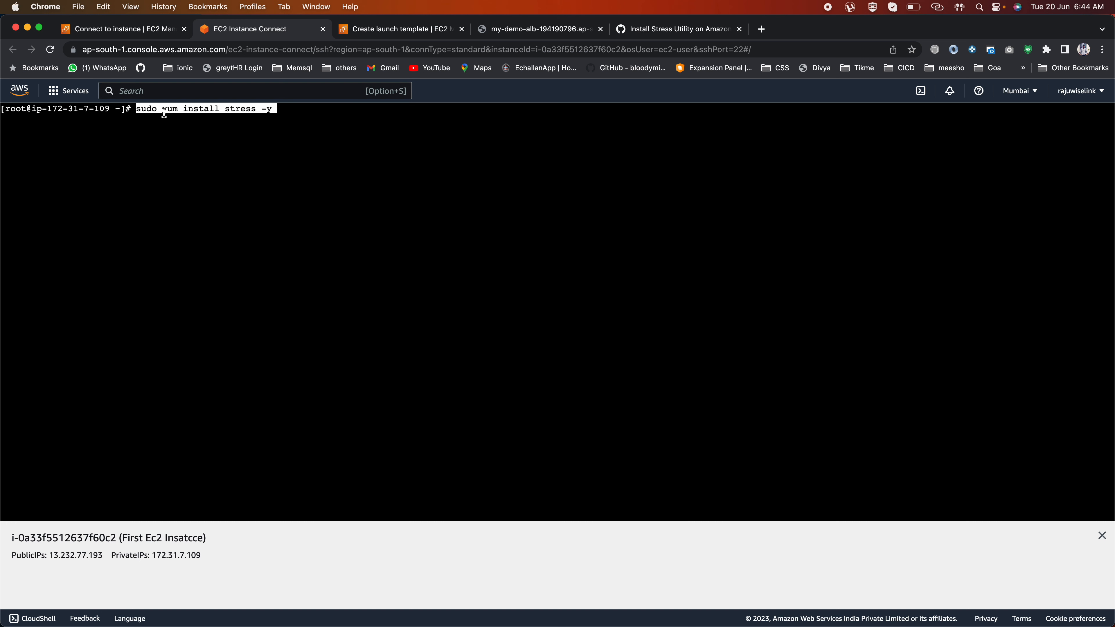
{"action": "double_click", "coordinate": [237, 109]}
{"action": "left_click", "coordinate": [272, 111]}
{"action": "key", "text": "Return"}
{"action": "key", "text": "BackSpace"}
{"action": "key", "text": "BackSpace"}
{"action": "key", "text": "BackSpace"}
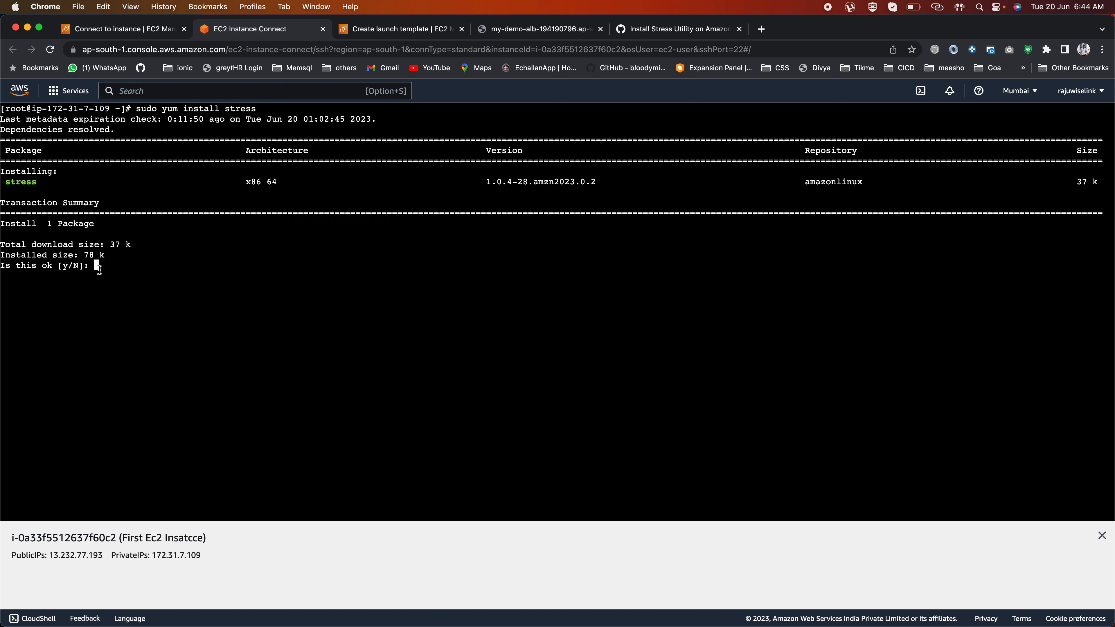
Step: Review the stress package transaction in the terminal and approve the installation with "y"
{"action": "left_click_drag", "start_coordinate": [162, 109], "coordinate": [210, 107]}
{"action": "left_click", "coordinate": [162, 245]}
{"action": "left_click_drag", "start_coordinate": [162, 110], "coordinate": [261, 109]}
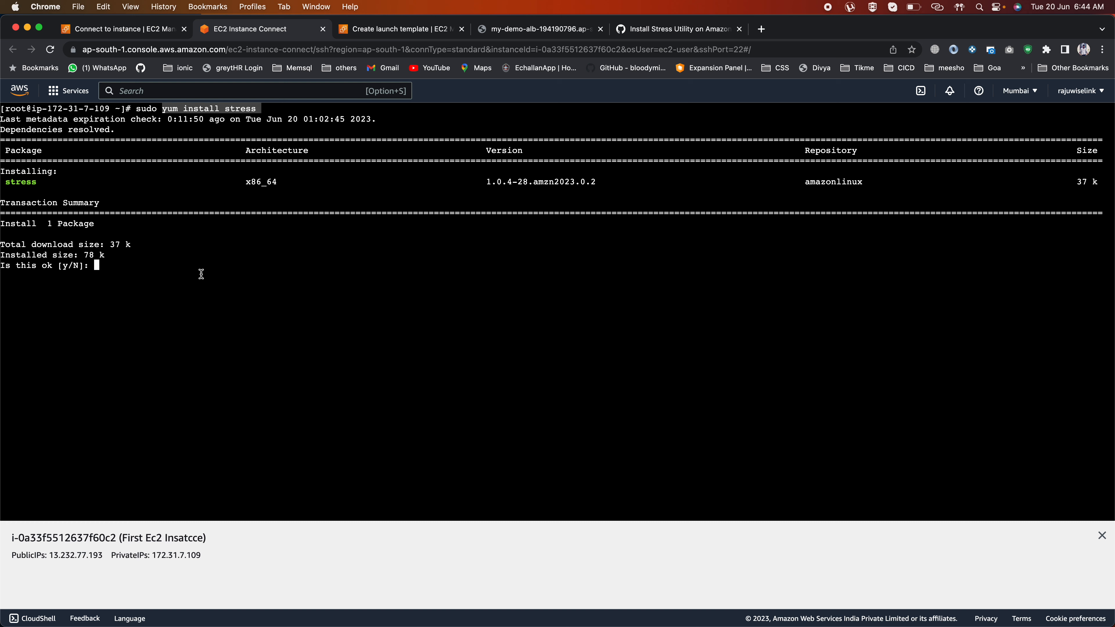
{"action": "left_click", "coordinate": [175, 275]}
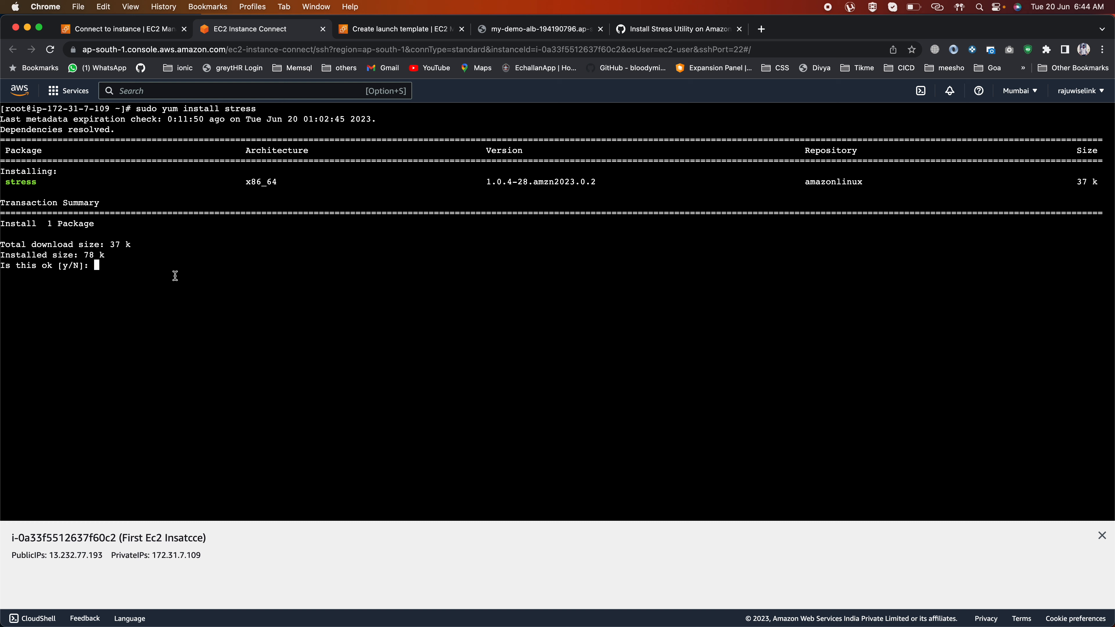
{"action": "type", "text": "y"}
{"action": "key", "text": "Return"}
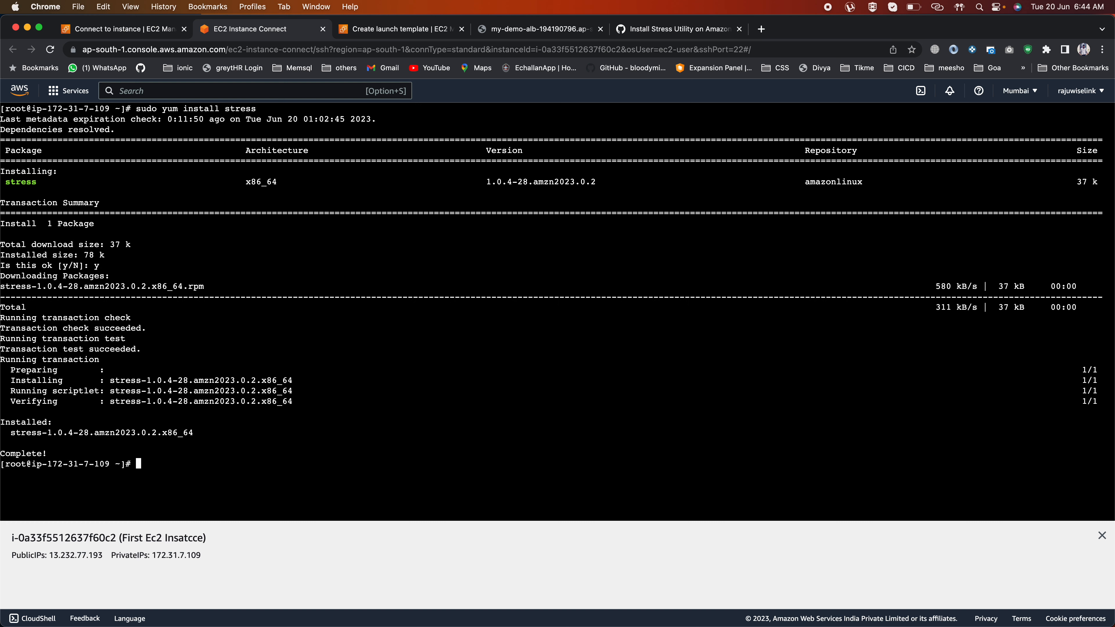
Step: Clear the terminal and start a CPU load on the instance with "stress -c 4"
{"action": "type", "text": "clear"}
{"action": "key", "text": "Return"}
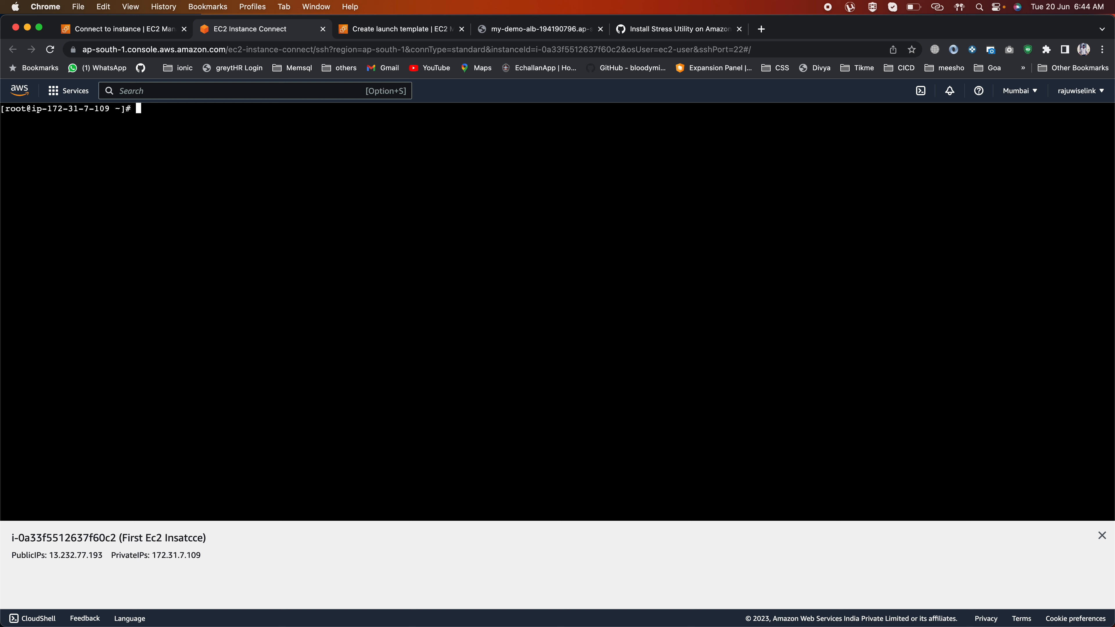
{"action": "type", "text": "stress -c 4"}
{"action": "key", "text": "Return"}
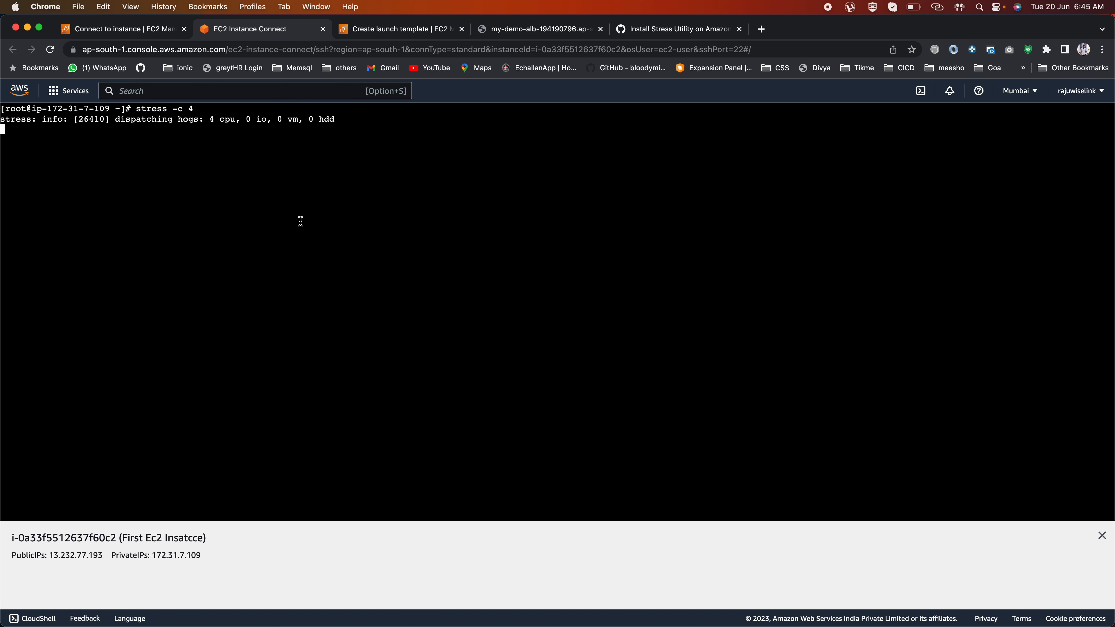
Step: Go back to the EC2 console and show the list of Auto Scaling groups
{"action": "left_click", "coordinate": [402, 31]}
{"action": "left_click", "coordinate": [144, 30]}
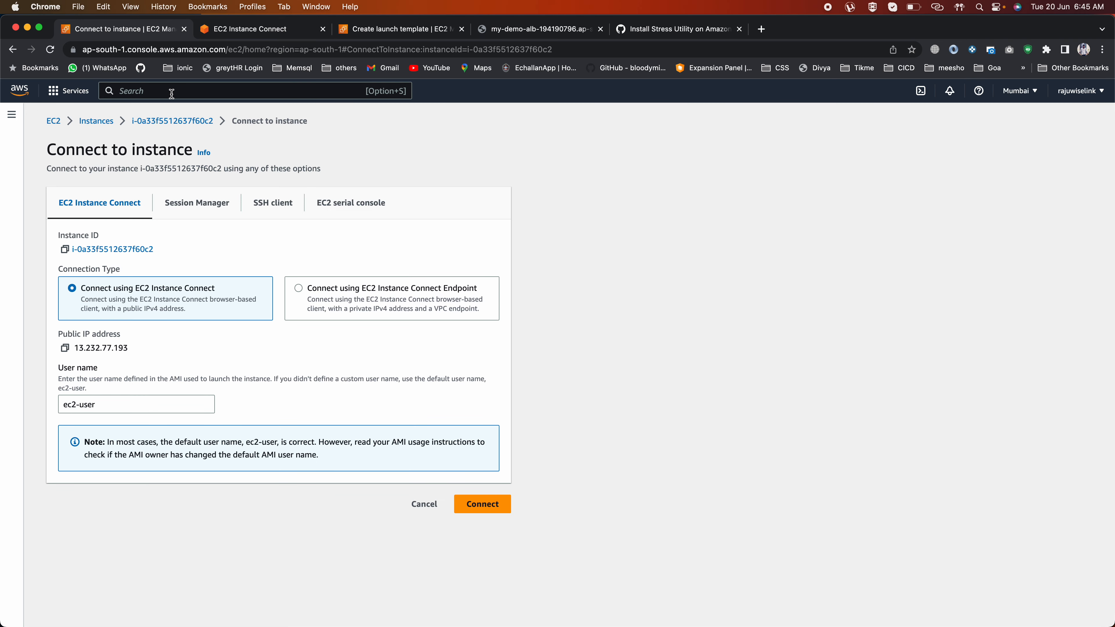
{"action": "left_click", "coordinate": [12, 114]}
{"action": "scroll", "coordinate": [72, 598], "scroll_direction": "down", "scroll_amount": 3}
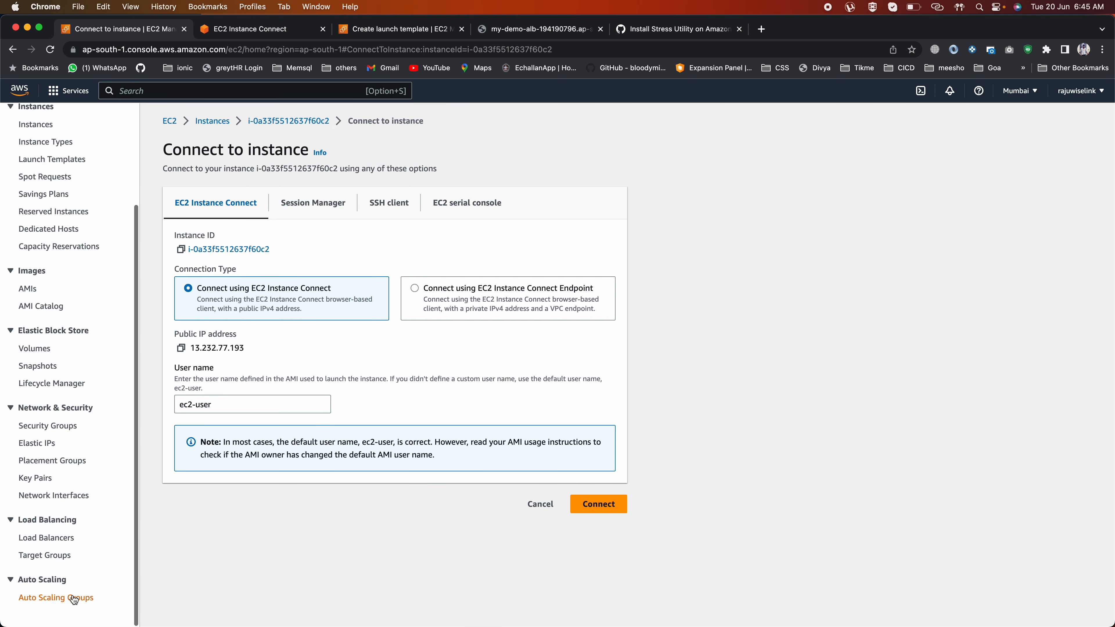
{"action": "left_click", "coordinate": [73, 598]}
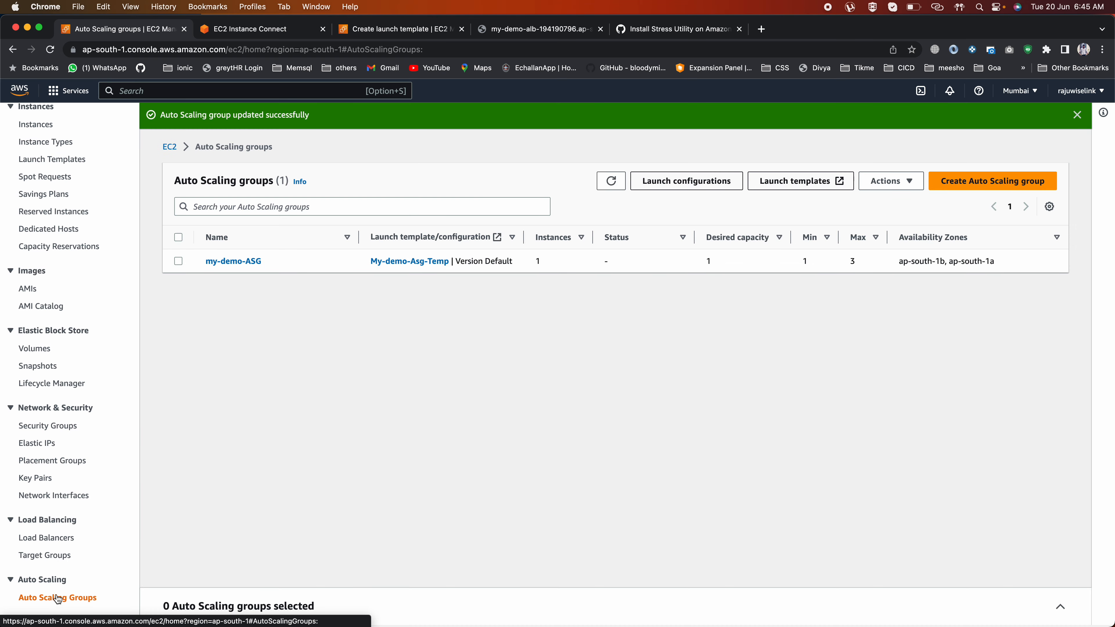
Step: Open my-demo-ASG and review its automatic scaling policies, activity history and instance management details
{"action": "left_click", "coordinate": [235, 262]}
{"action": "left_click", "coordinate": [304, 204]}
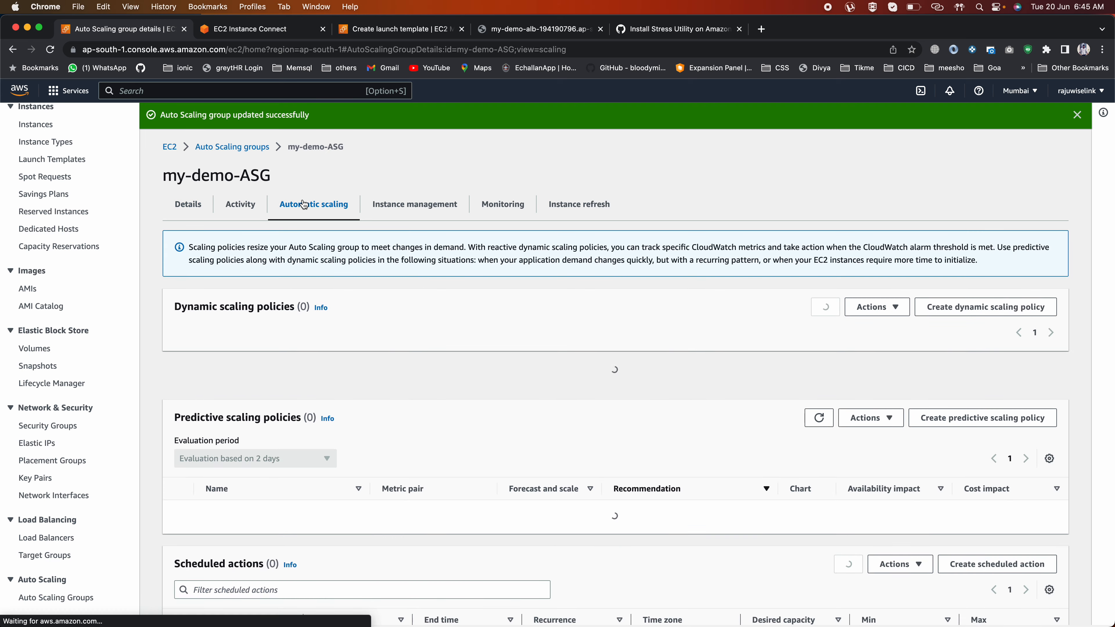
{"action": "left_click", "coordinate": [244, 205]}
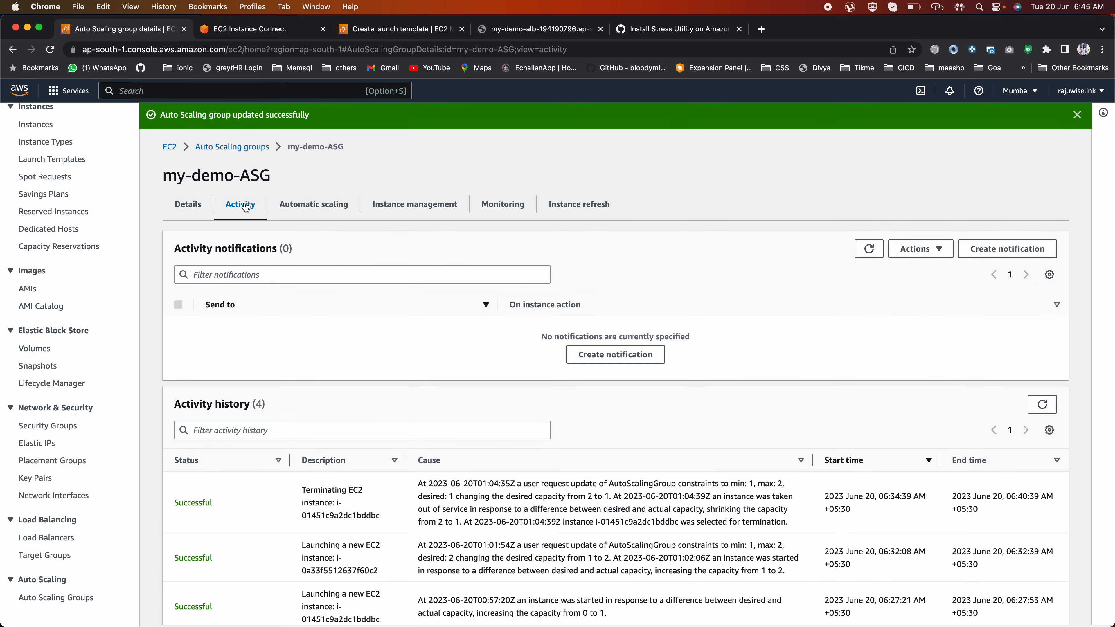
{"action": "left_click", "coordinate": [421, 205]}
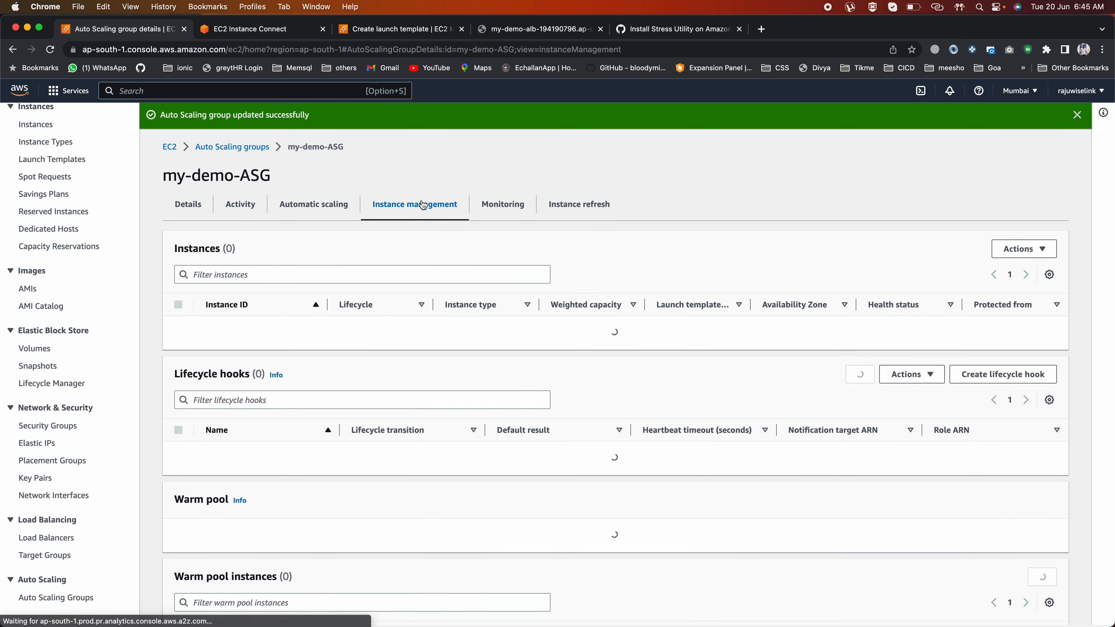
Step: Show the EC2 monitoring metrics of my-demo-ASG, inspect the CPU Utilization graph and refresh the graphs
{"action": "left_click", "coordinate": [509, 208]}
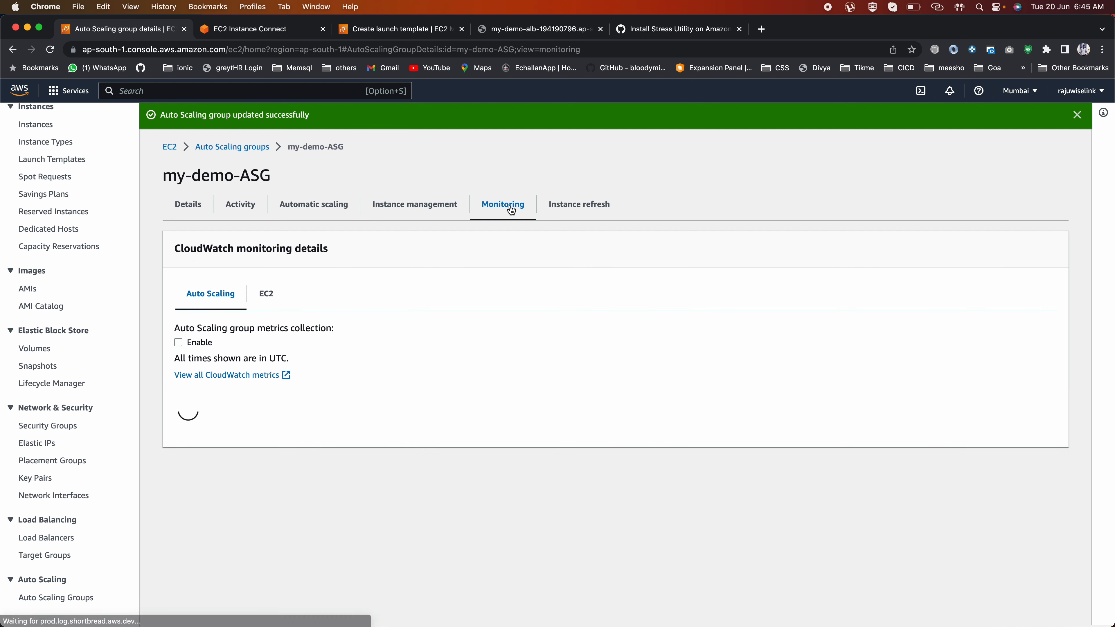
{"action": "left_click", "coordinate": [268, 294]}
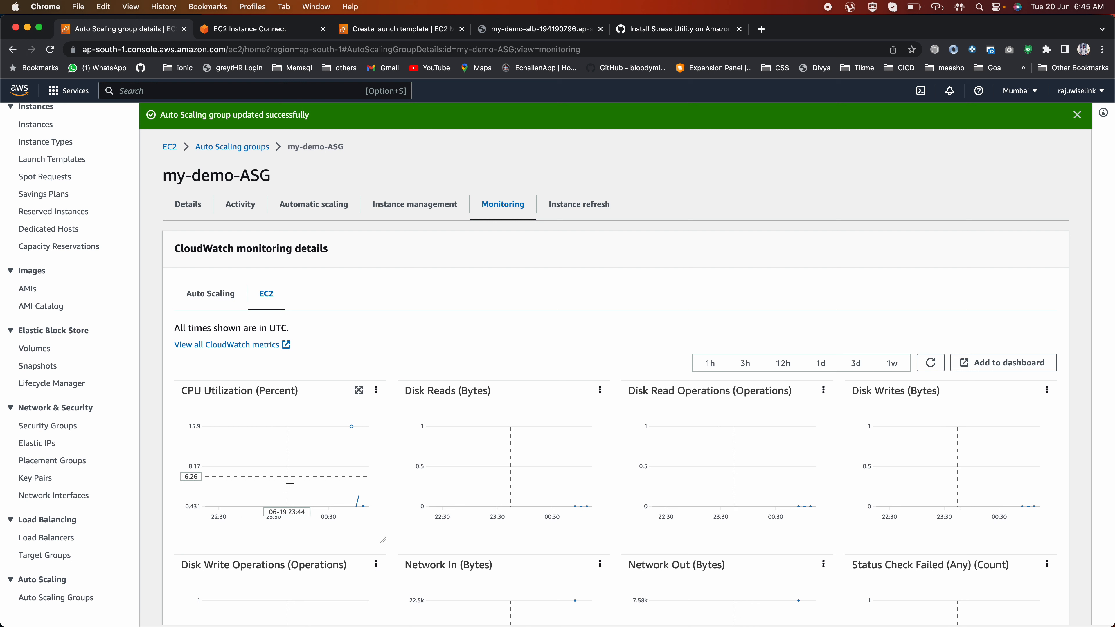
{"action": "mouse_move", "coordinate": [357, 500]}
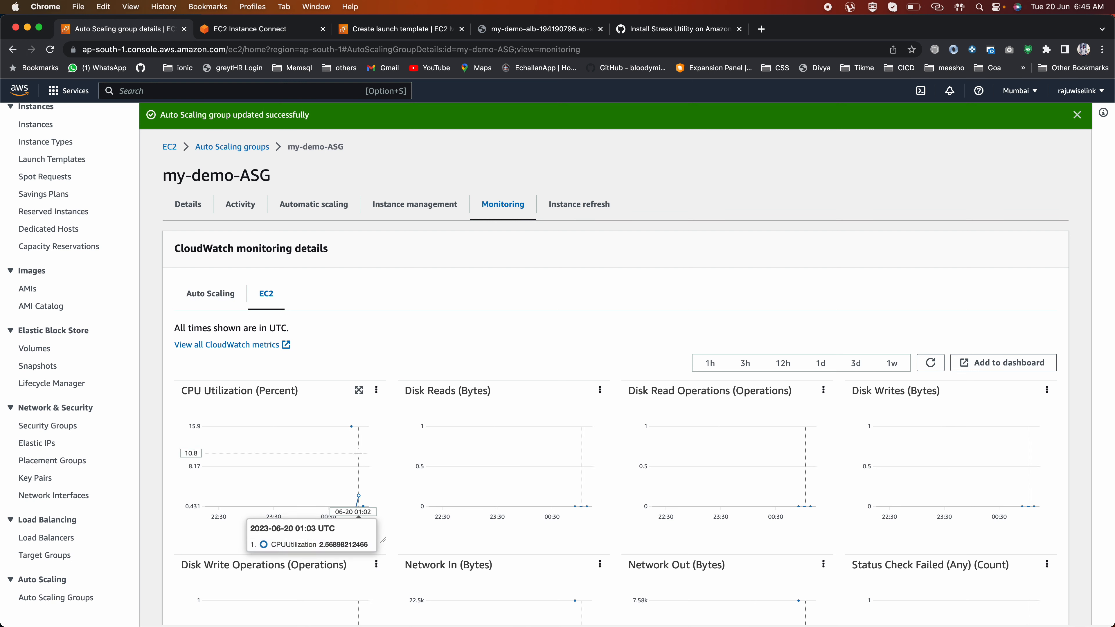
{"action": "left_click", "coordinate": [930, 362]}
{"action": "left_click", "coordinate": [930, 365]}
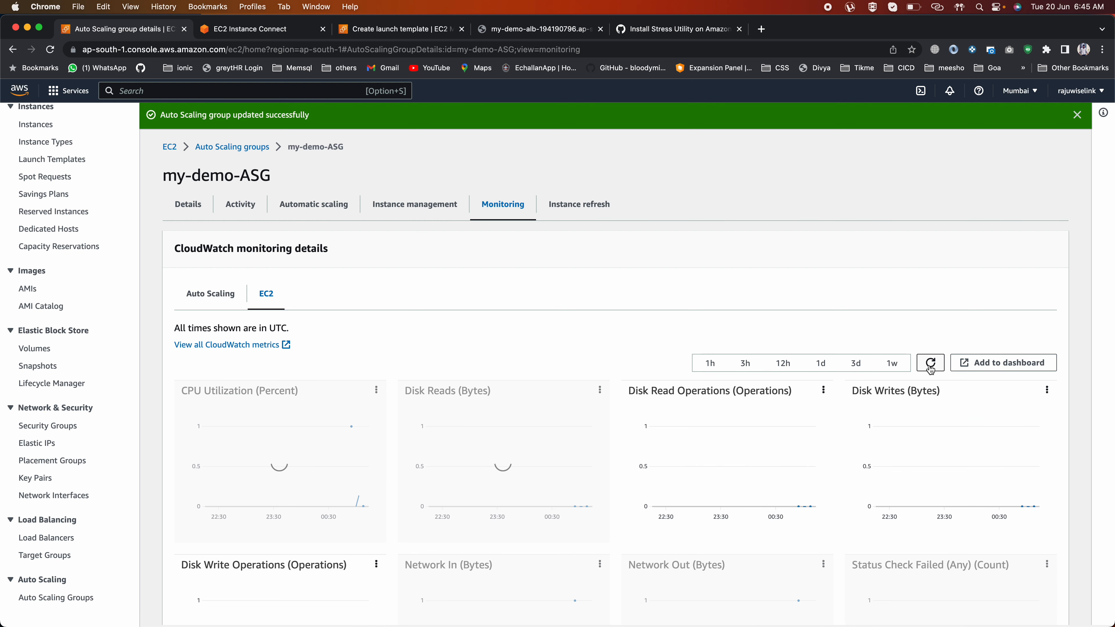
{"action": "left_click", "coordinate": [930, 365]}
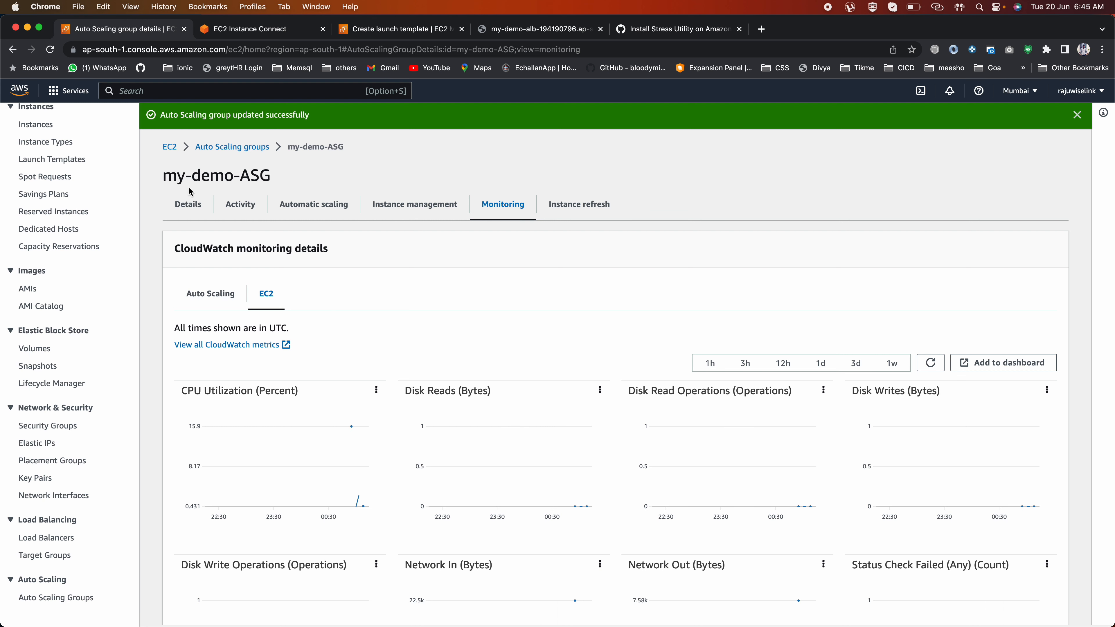
Step: Recheck the group's activity history, search the AWS services for "cloudwatch" and open CloudWatch
{"action": "left_click", "coordinate": [240, 205]}
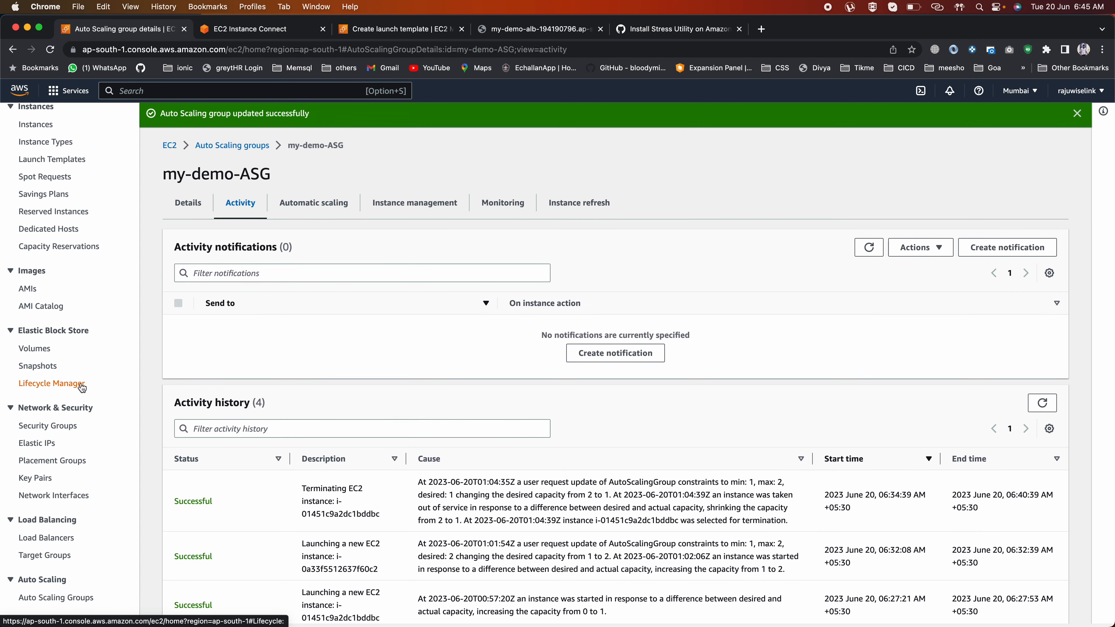
{"action": "scroll", "coordinate": [82, 385], "scroll_direction": "up", "scroll_amount": 3}
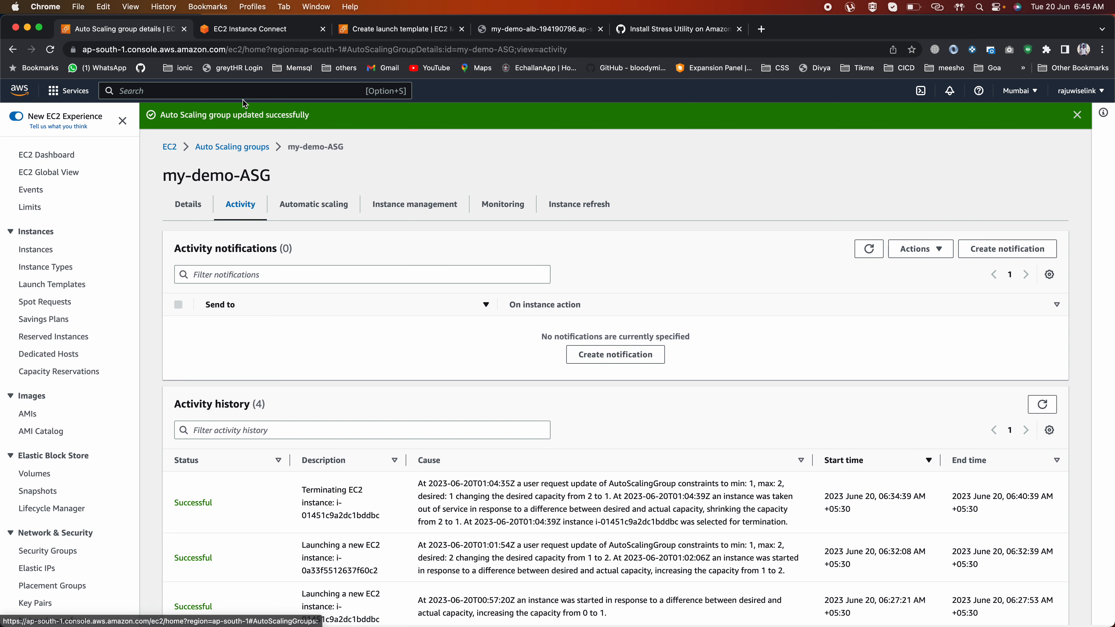
{"action": "left_click", "coordinate": [241, 90]}
{"action": "type", "text": "c"}
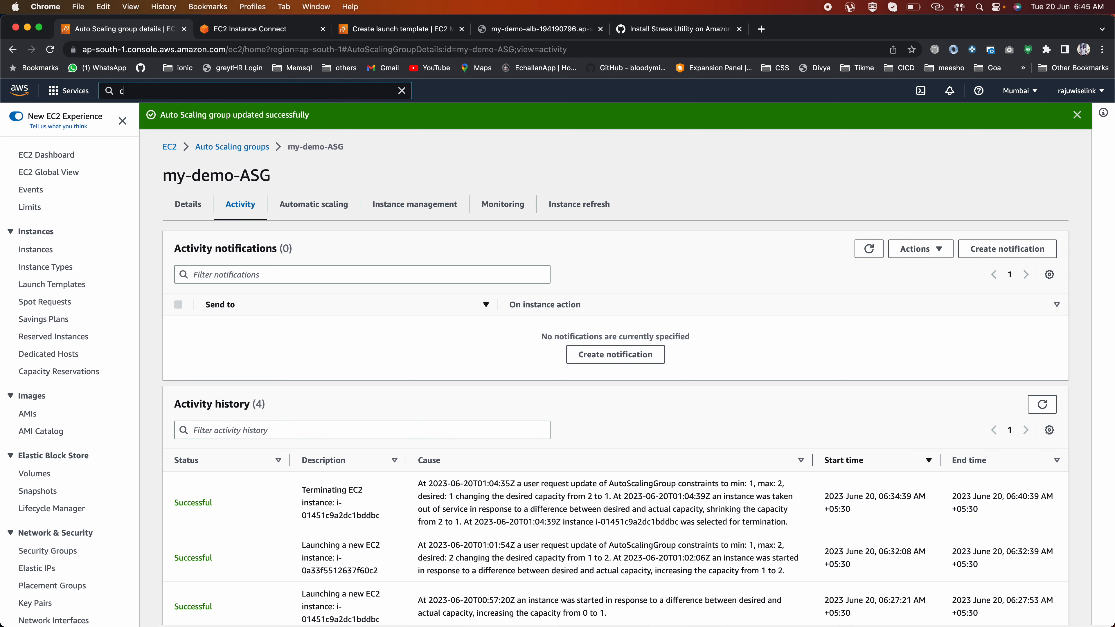
{"action": "type", "text": "loudwatch"}
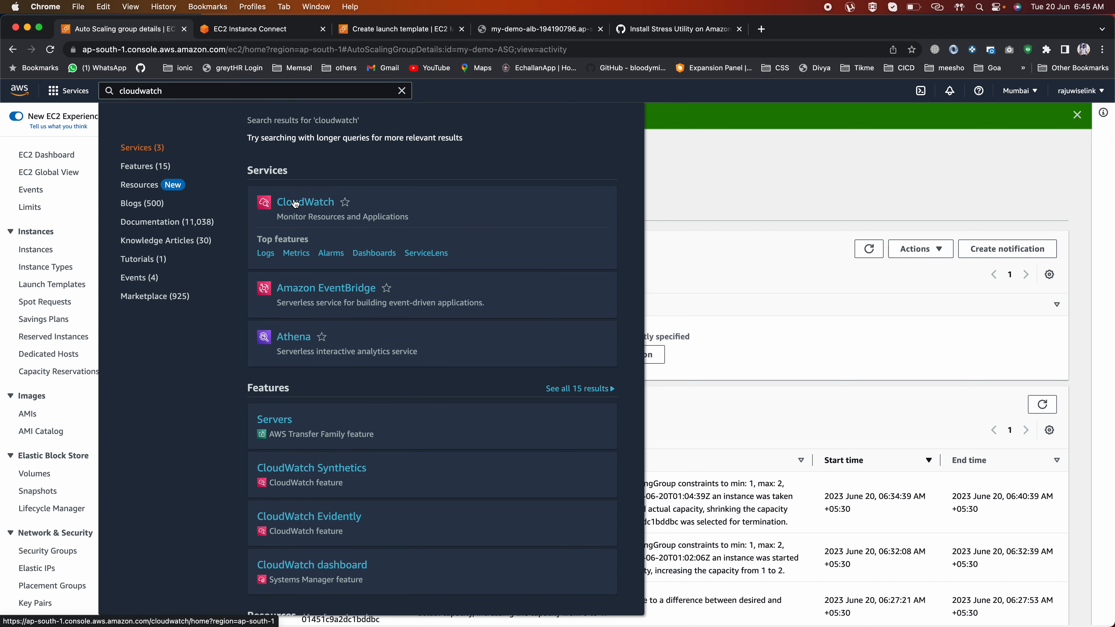
{"action": "left_click", "coordinate": [289, 209]}
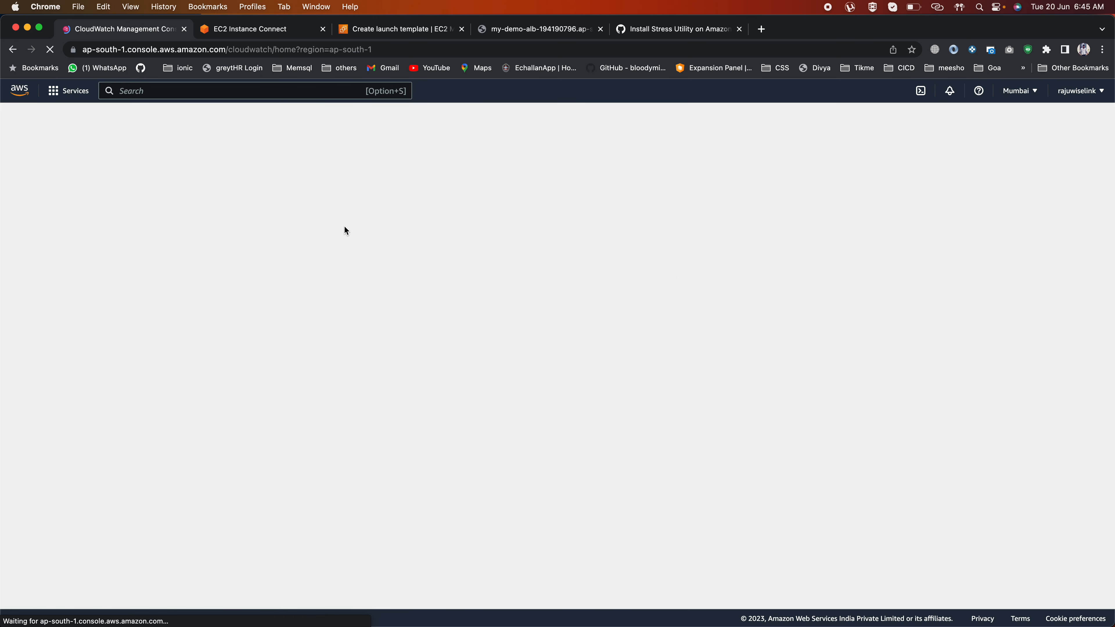
Step: List the CloudWatch alarms that are in alarm and examine the my-demo-ASG AlarmLow target tracking alarm
{"action": "left_click", "coordinate": [66, 191]}
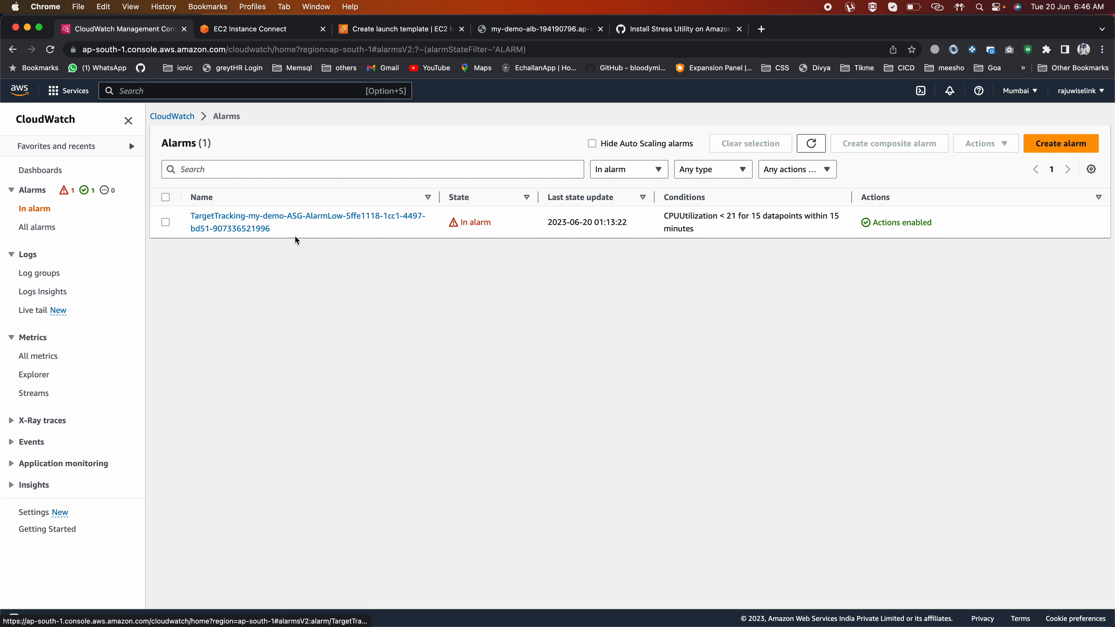
{"action": "left_click", "coordinate": [222, 220]}
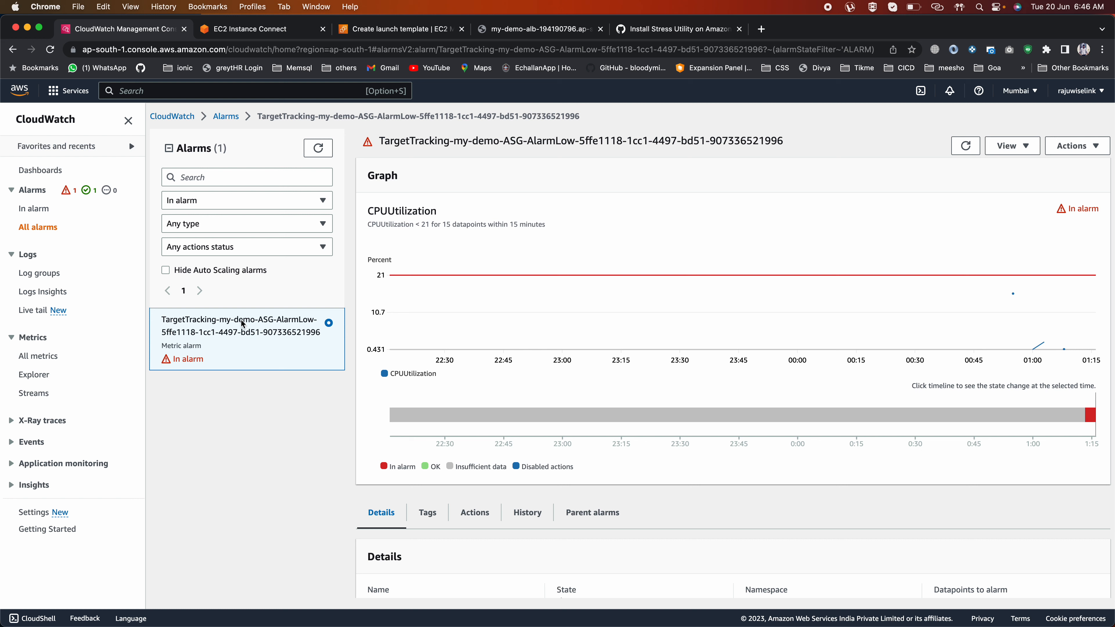
{"action": "left_click_drag", "start_coordinate": [233, 319], "coordinate": [276, 323]}
{"action": "left_click_drag", "start_coordinate": [161, 320], "coordinate": [264, 321]}
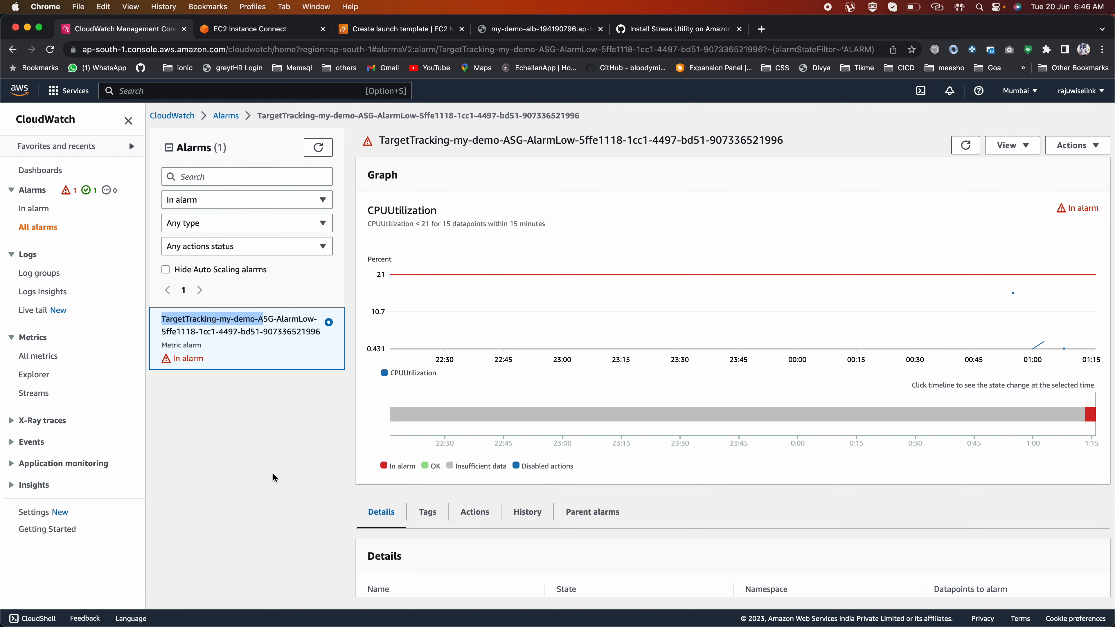
Step: Switch to the EC2 launch template page, go to the Auto Scaling groups and open my-demo-ASG's automatic scaling settings
{"action": "left_click", "coordinate": [402, 30]}
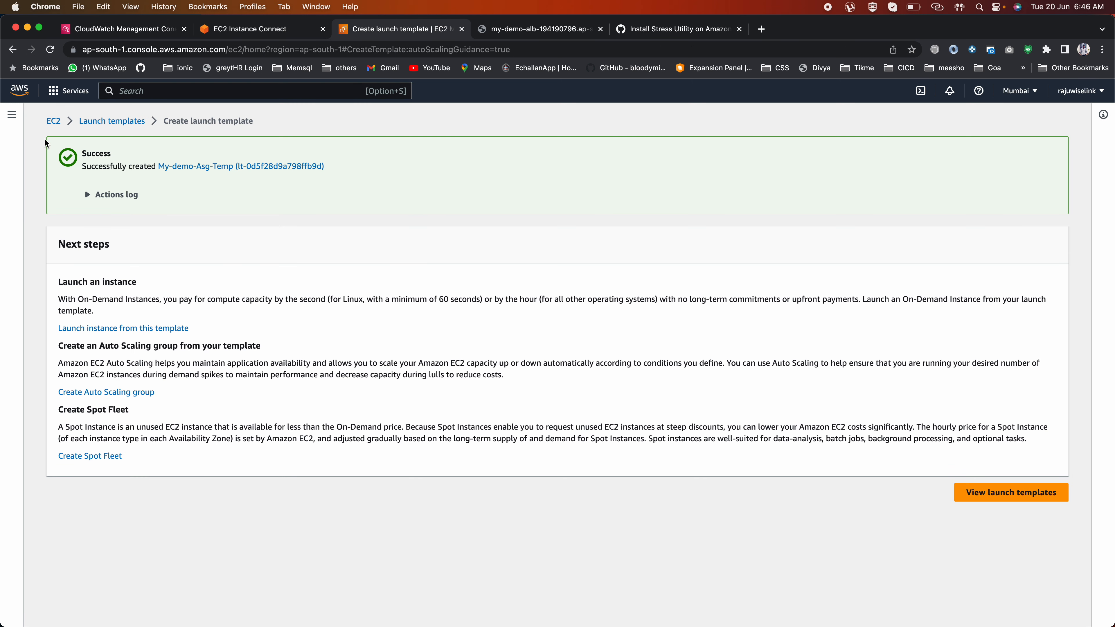
{"action": "left_click", "coordinate": [11, 114]}
{"action": "scroll", "coordinate": [93, 577], "scroll_direction": "down", "scroll_amount": 3}
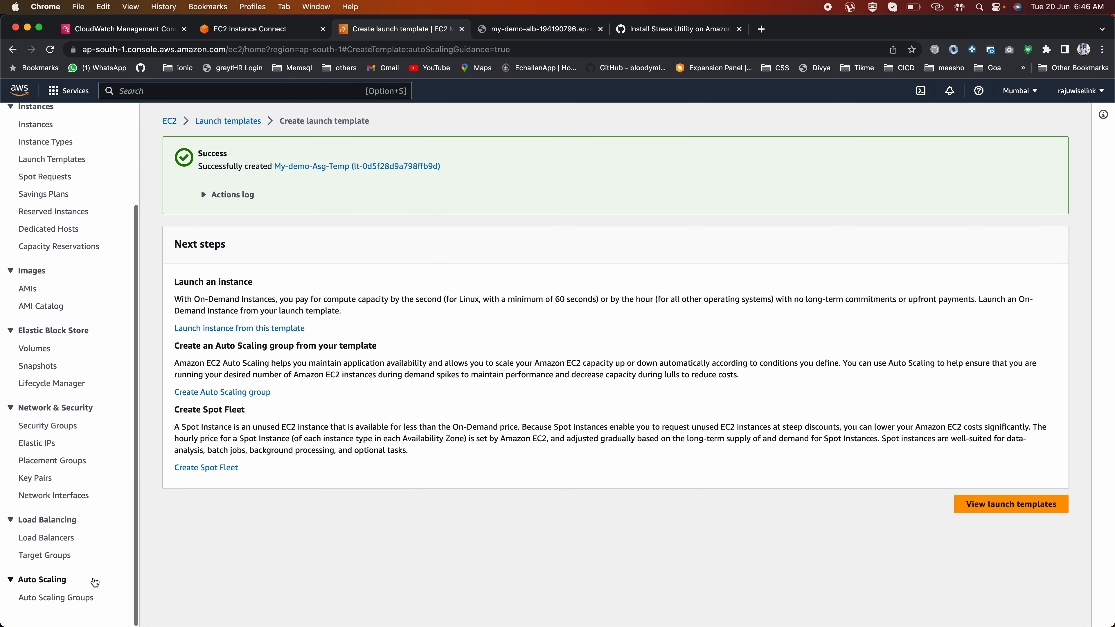
{"action": "left_click", "coordinate": [57, 597]}
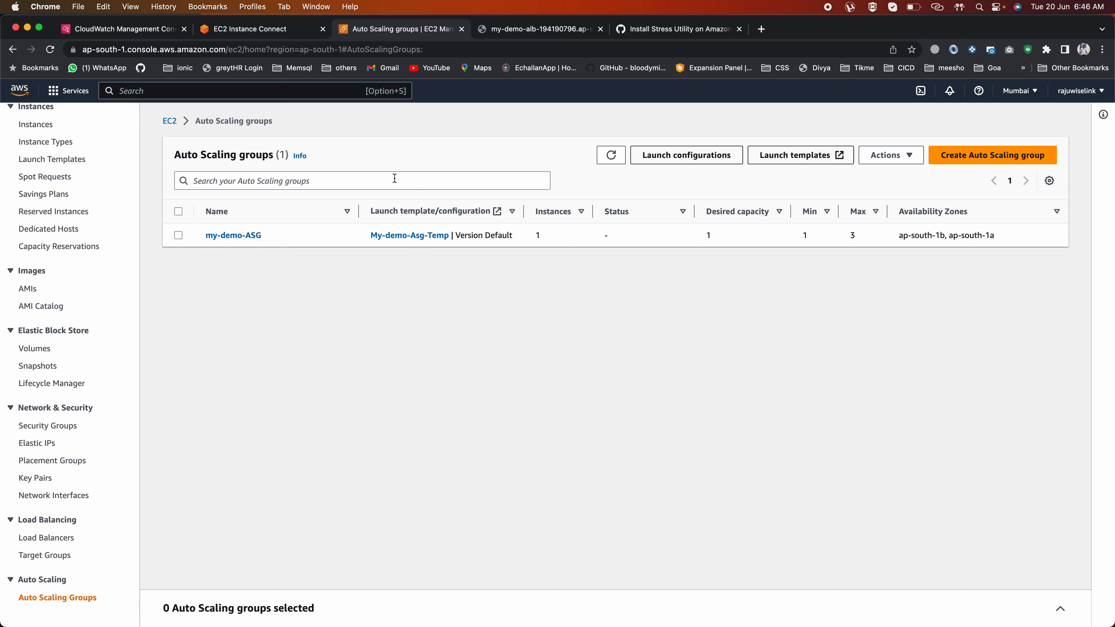
{"action": "left_click", "coordinate": [234, 234]}
{"action": "left_click", "coordinate": [313, 178]}
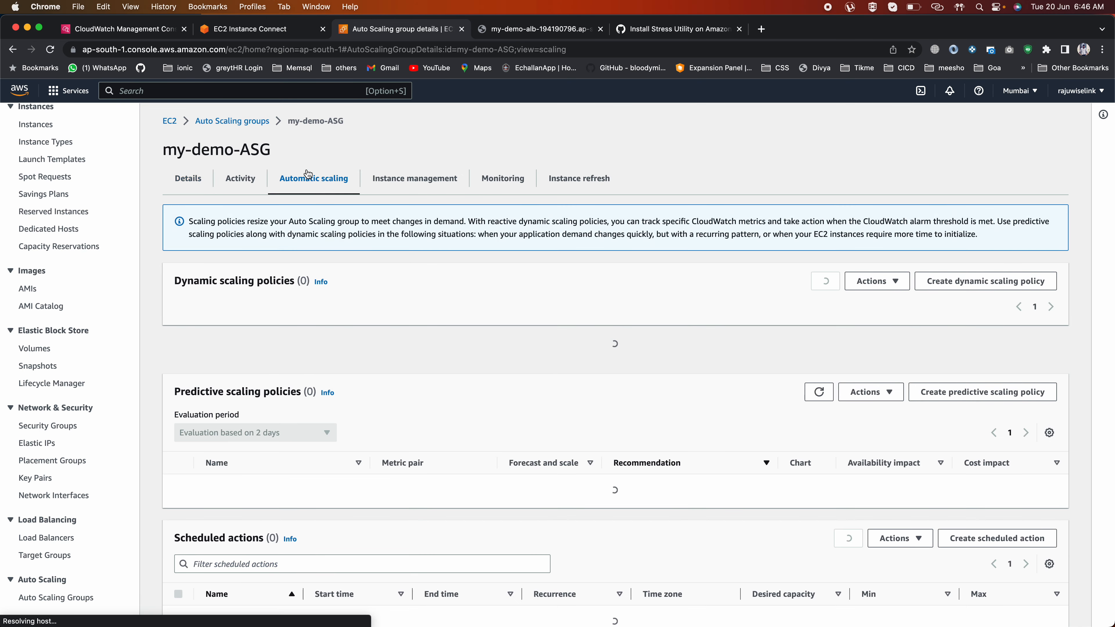
Step: Review the Target Tracking Policy's scaling type and its average CPU utilization target
{"action": "left_click_drag", "start_coordinate": [186, 375], "coordinate": [256, 374]}
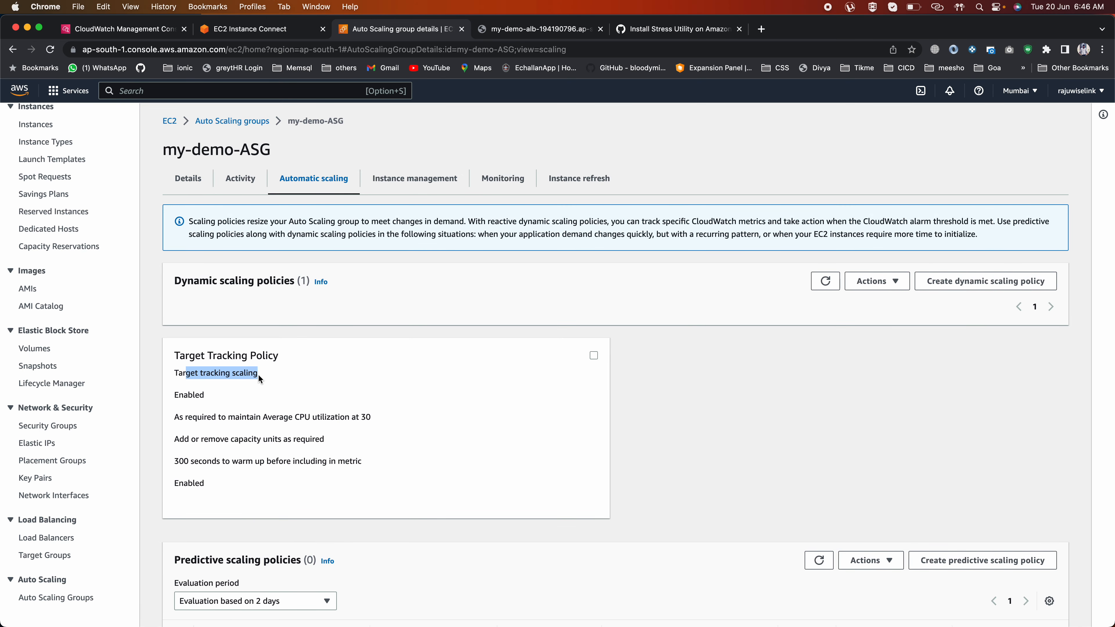
{"action": "left_click_drag", "start_coordinate": [174, 417], "coordinate": [284, 419]}
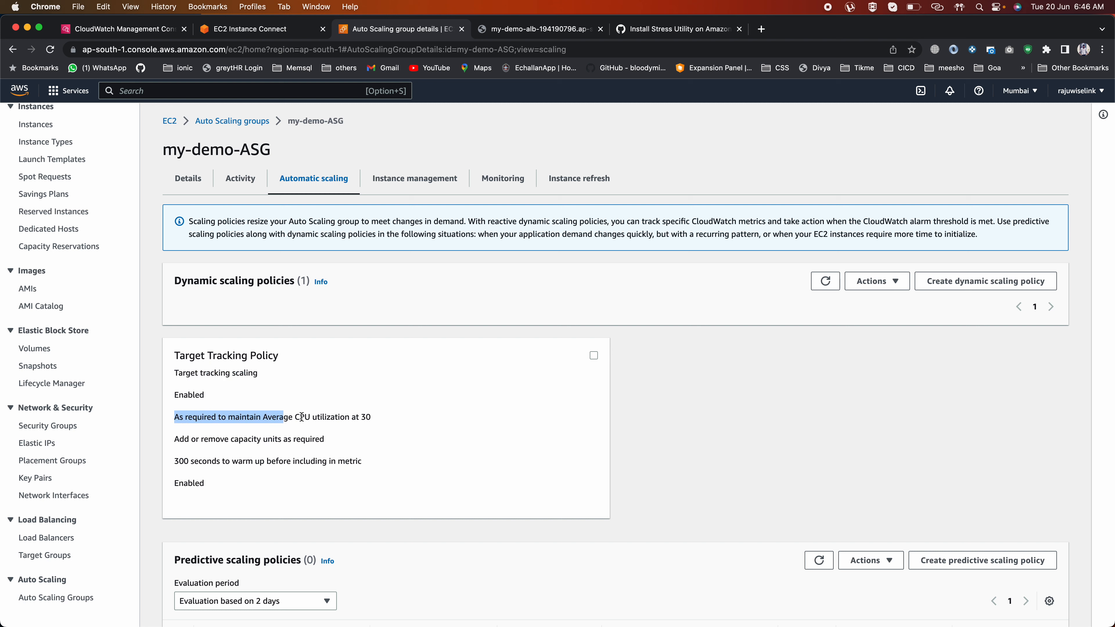
{"action": "left_click_drag", "start_coordinate": [374, 417], "coordinate": [272, 418]}
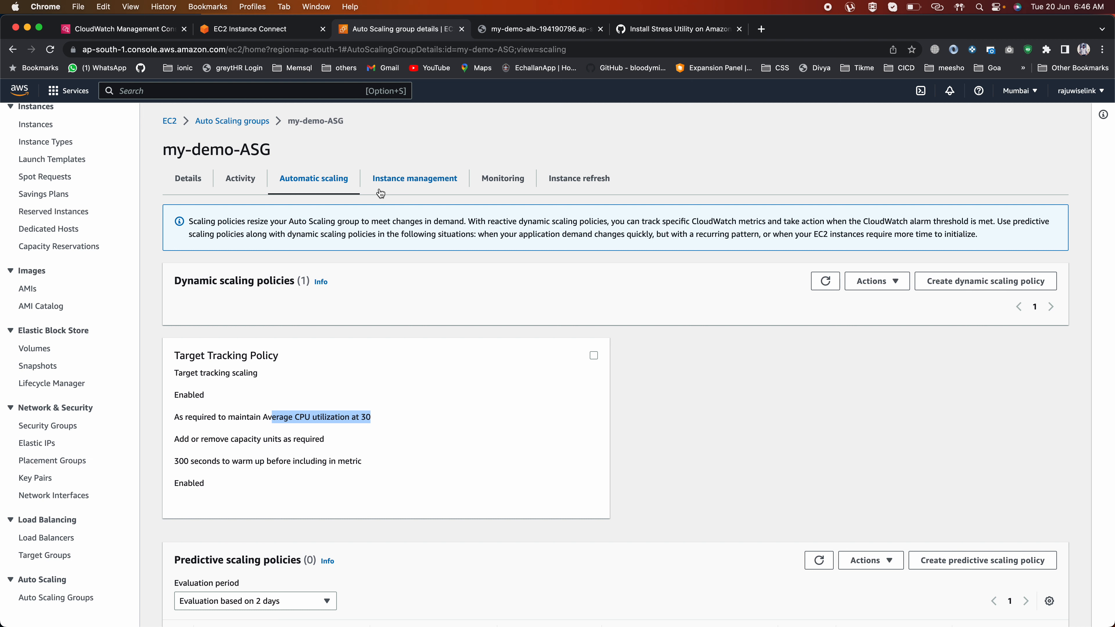
Step: Refresh the instance list of my-demo-ASG and recheck the group's activity and automatic scaling details
{"action": "left_click", "coordinate": [408, 180]}
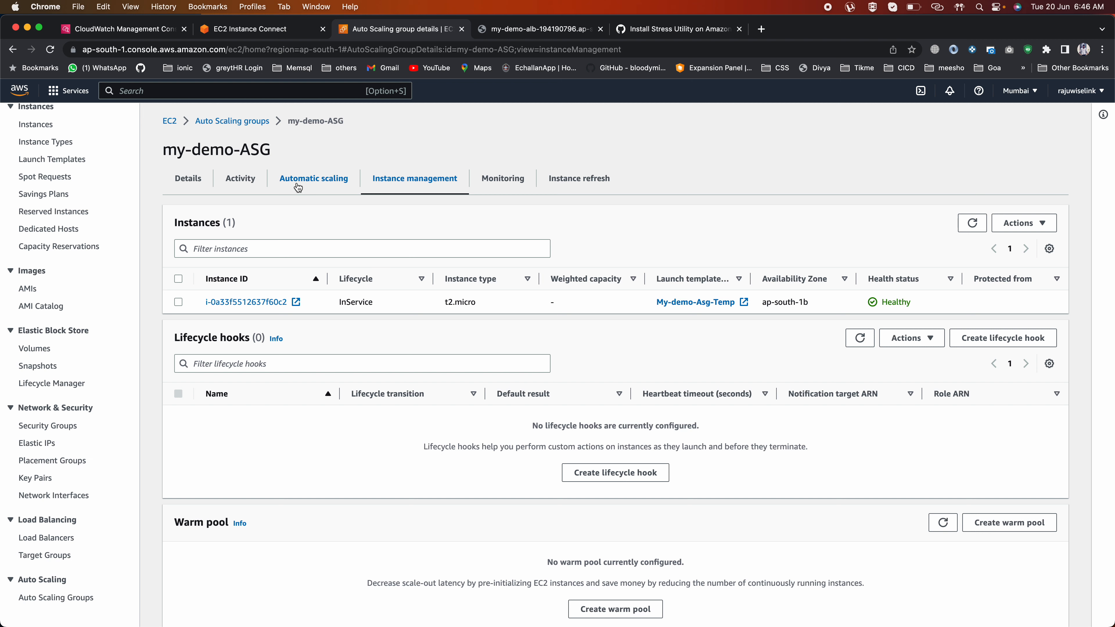
{"action": "left_click", "coordinate": [972, 223]}
{"action": "left_click", "coordinate": [309, 180]}
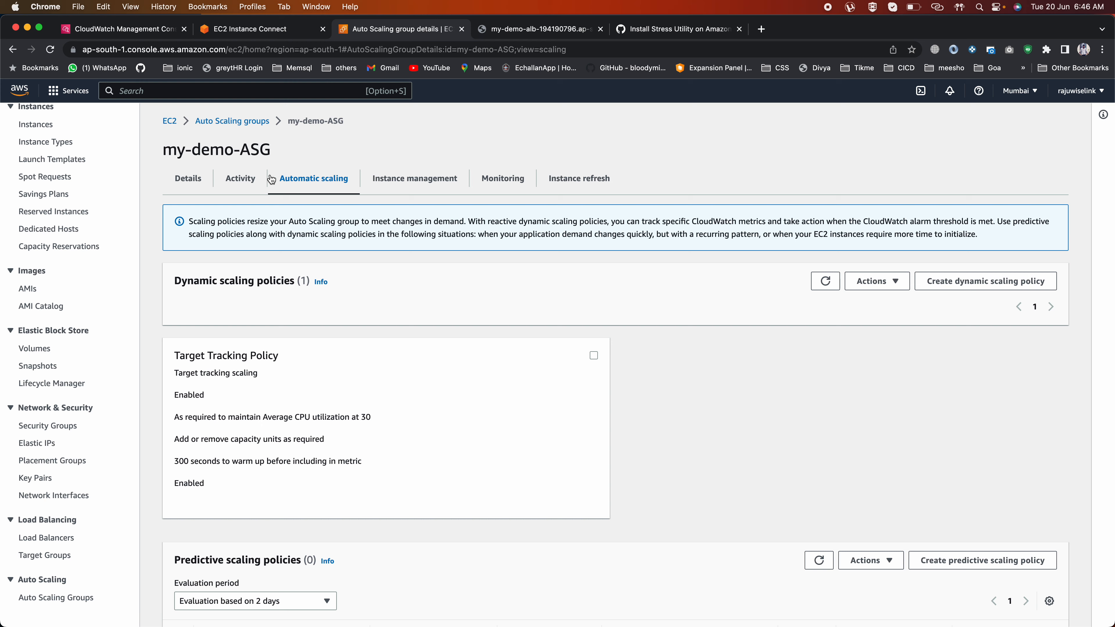
{"action": "left_click", "coordinate": [248, 181]}
{"action": "left_click", "coordinate": [325, 178]}
Step: Return to CloudWatch, refresh the AlarmLow alarm's CPUUtilization graph and recheck the list of alarms in alarm
{"action": "left_click", "coordinate": [127, 30]}
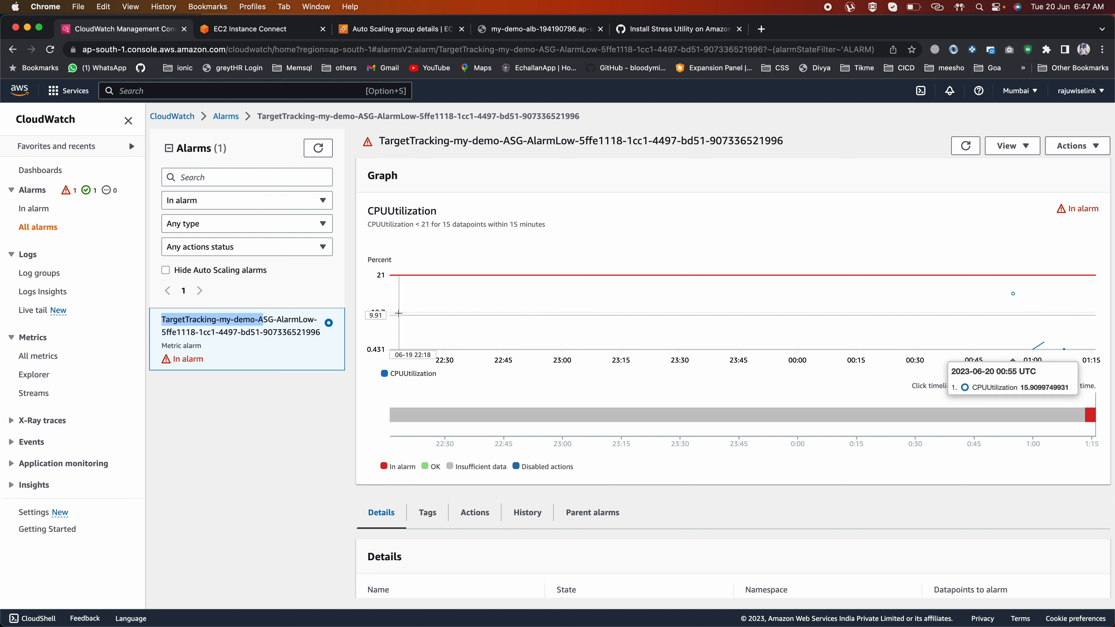
{"action": "left_click", "coordinate": [967, 148]}
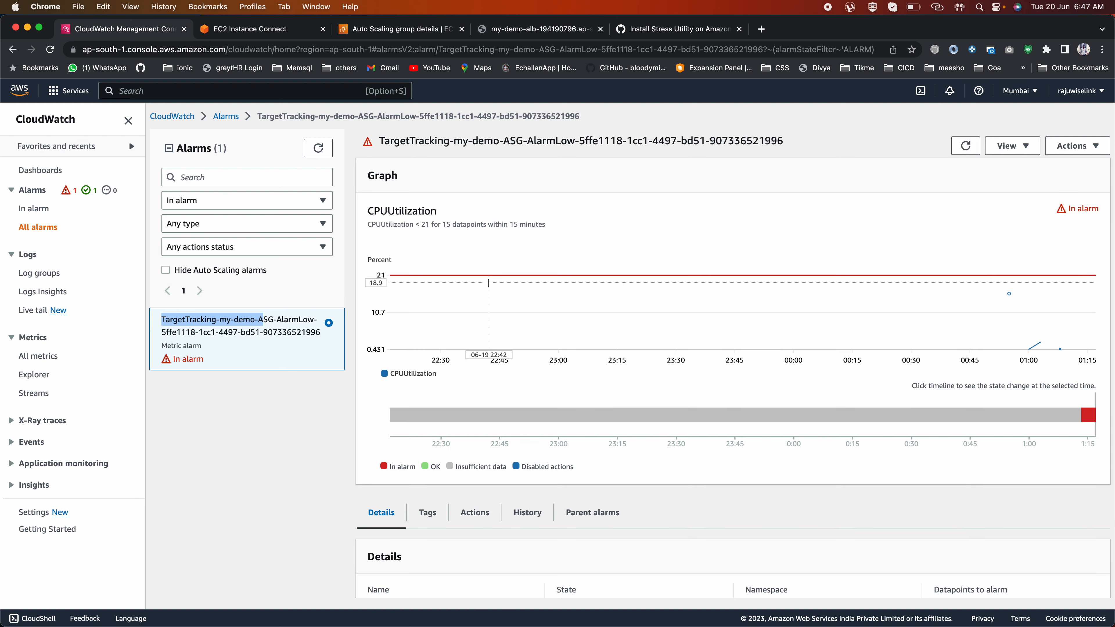
{"action": "left_click", "coordinate": [965, 147]}
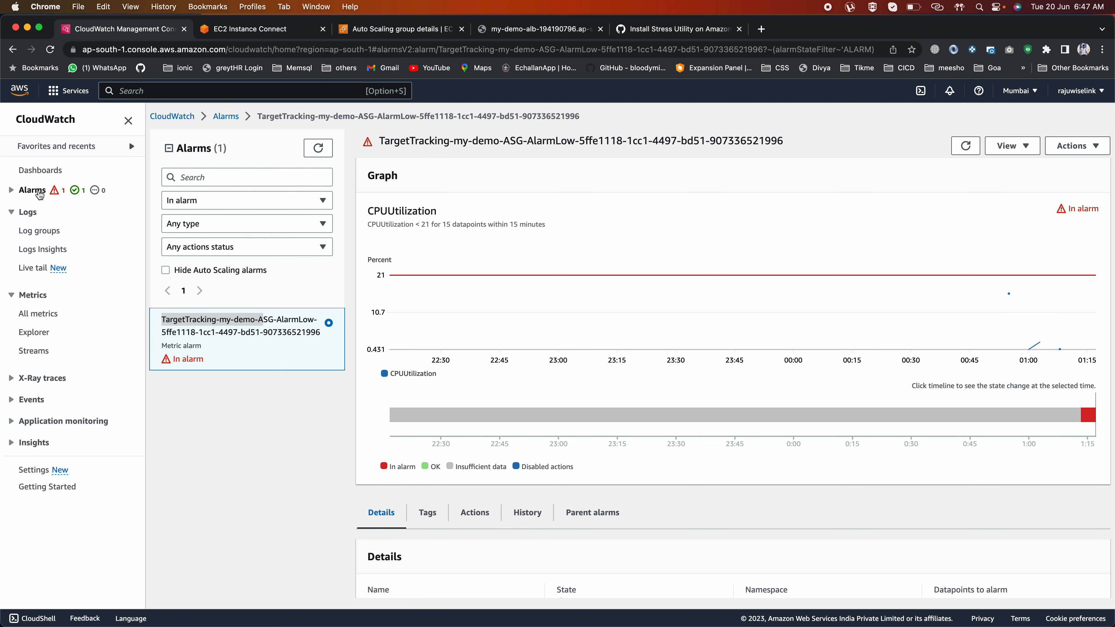
{"action": "left_click", "coordinate": [37, 208]}
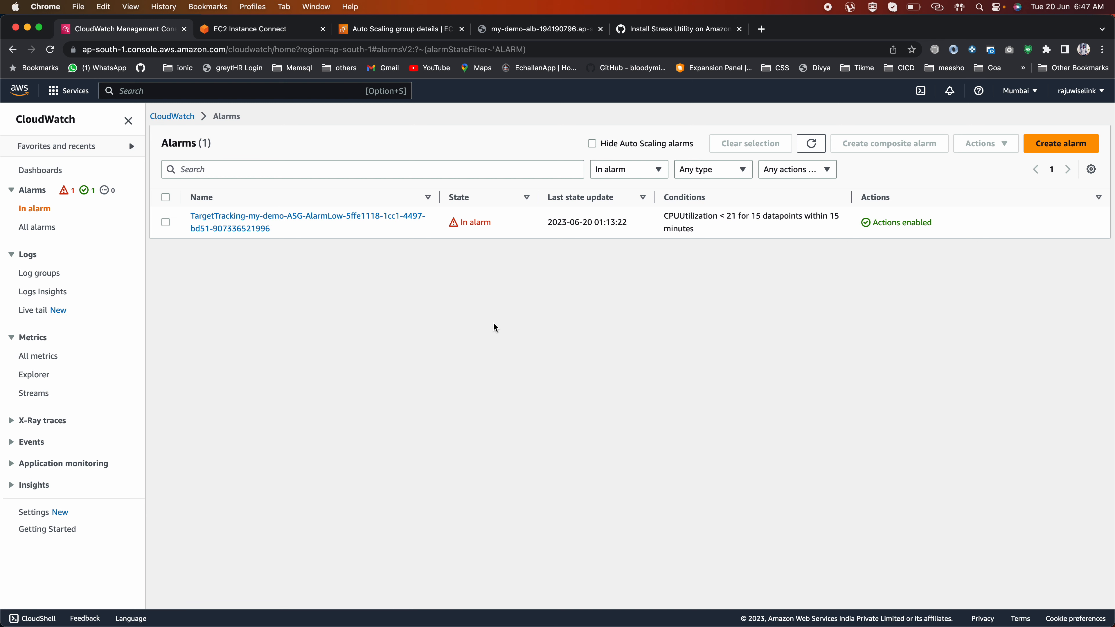
Step: Go back to my-demo-ASG and check its EC2 monitoring graphs for CPU utilization
{"action": "left_click", "coordinate": [368, 28]}
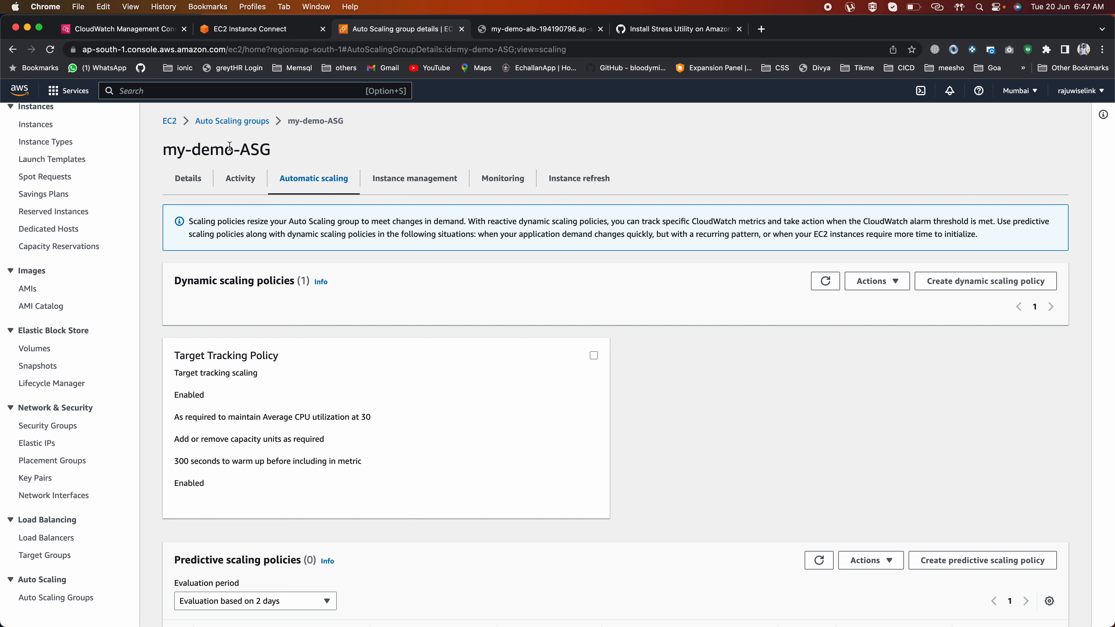
{"action": "left_click", "coordinate": [424, 184]}
{"action": "left_click", "coordinate": [507, 185]}
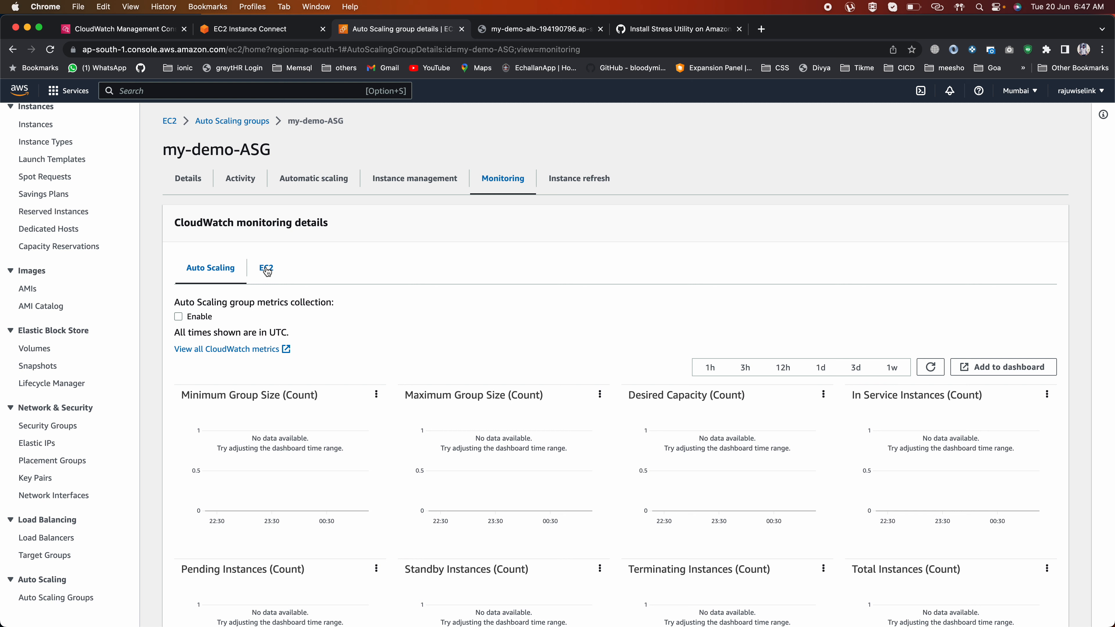
{"action": "left_click", "coordinate": [267, 269]}
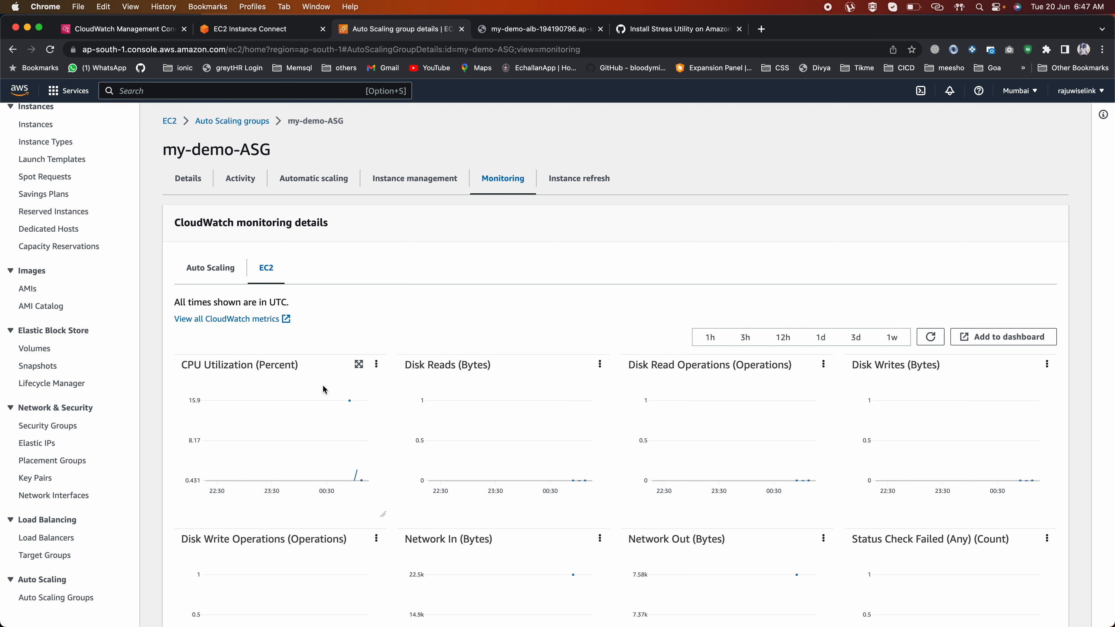
Step: Check the load balancer's web page and the EC2 Instance Connect terminal running the stress command
{"action": "left_click", "coordinate": [525, 29]}
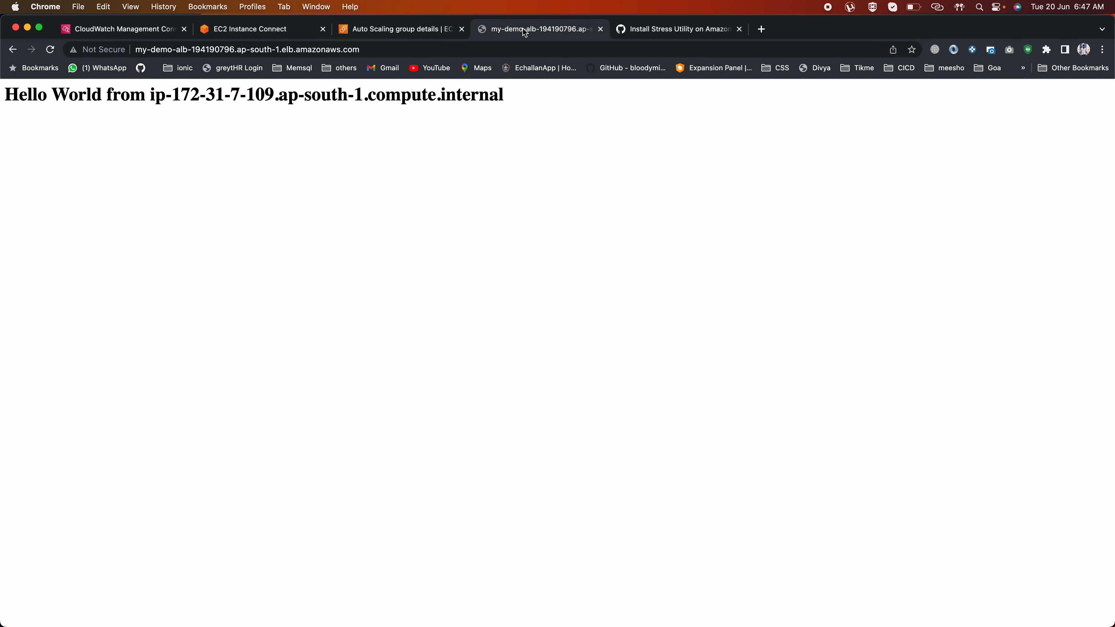
{"action": "left_click", "coordinate": [414, 32]}
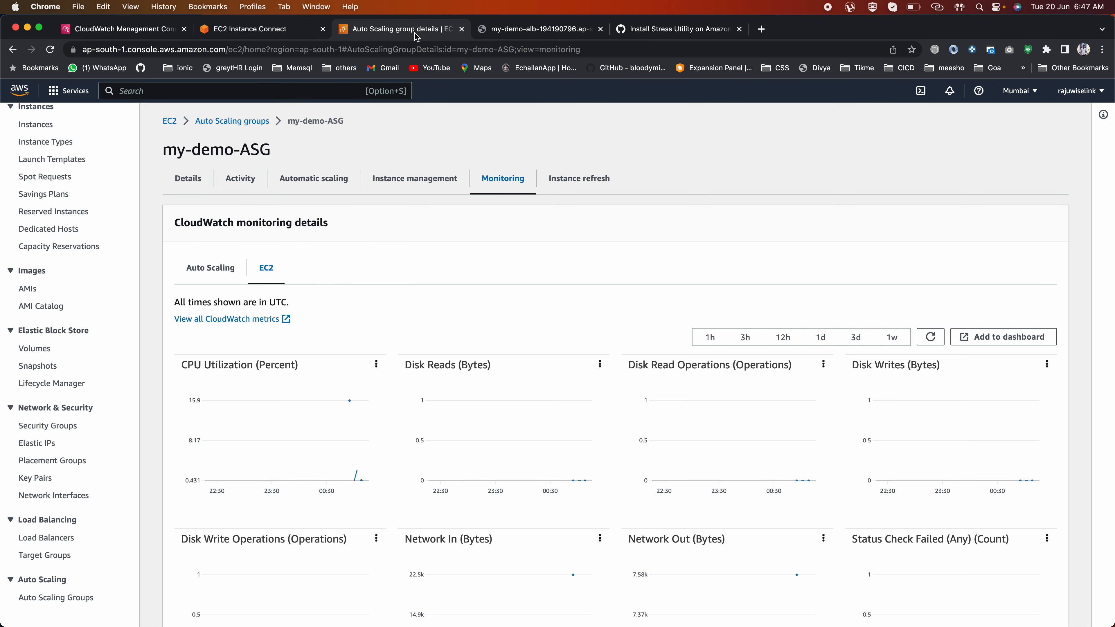
{"action": "left_click", "coordinate": [241, 31]}
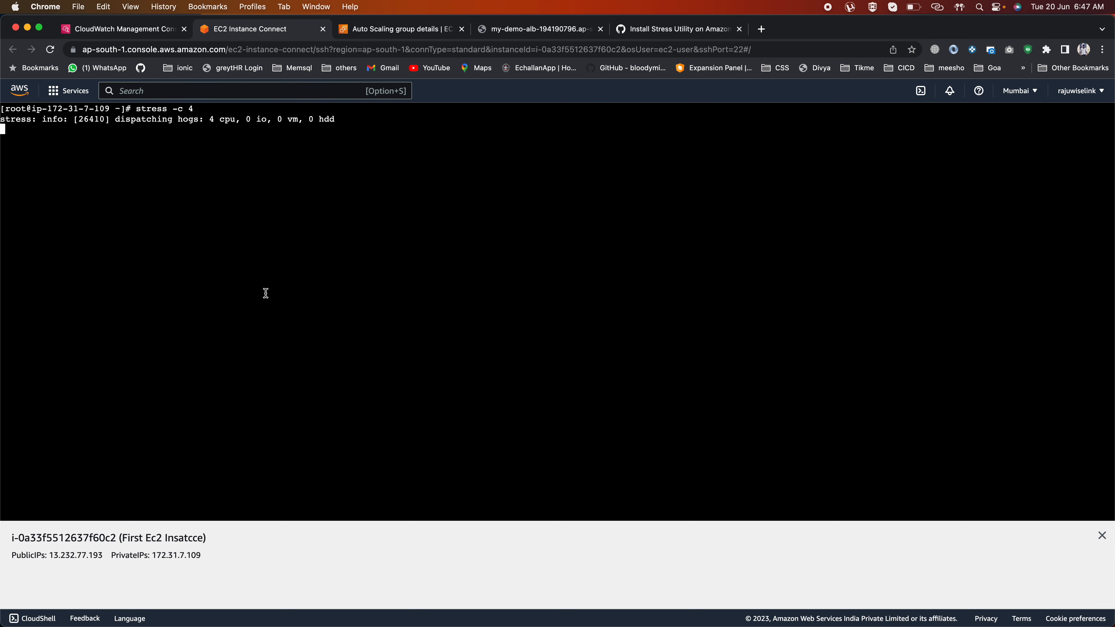
Step: Stop the running stress test in the terminal and start it again with eight CPU workers using stress -c 8
{"action": "key", "text": "ctrl+c"}
{"action": "key", "text": "Up"}
{"action": "key", "text": "Left"}
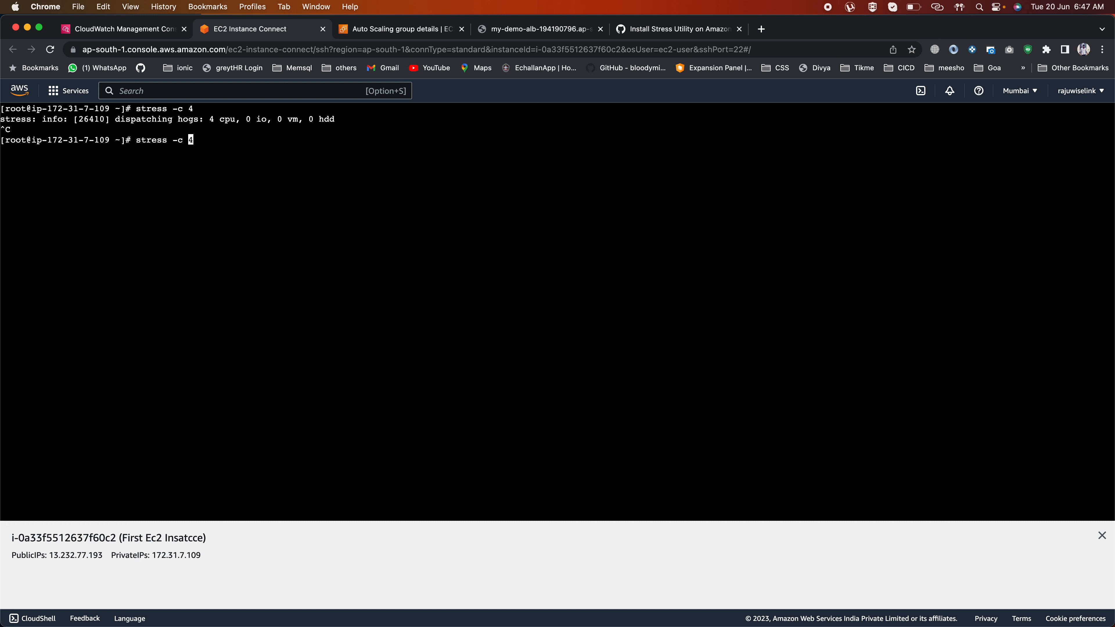
{"action": "key", "text": "Right"}
{"action": "key", "text": "BackSpace"}
{"action": "type", "text": "8"}
{"action": "key", "text": "Return"}
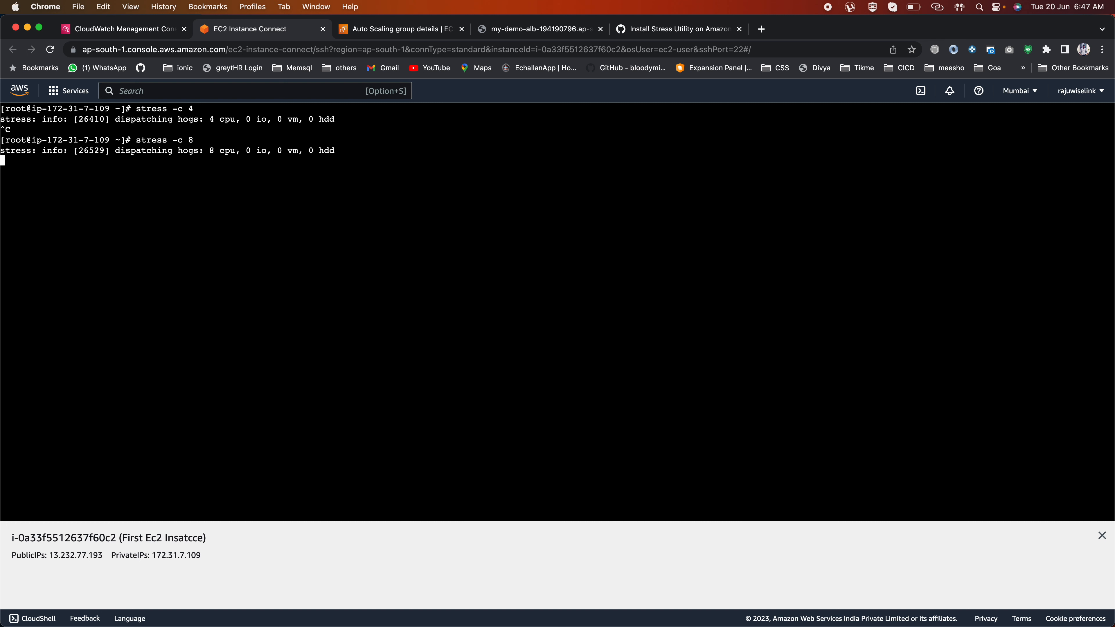
Step: Return to my-demo-ASG, refresh its EC2 monitoring graphs, and check its scaling policy and instance list
{"action": "left_click", "coordinate": [386, 29]}
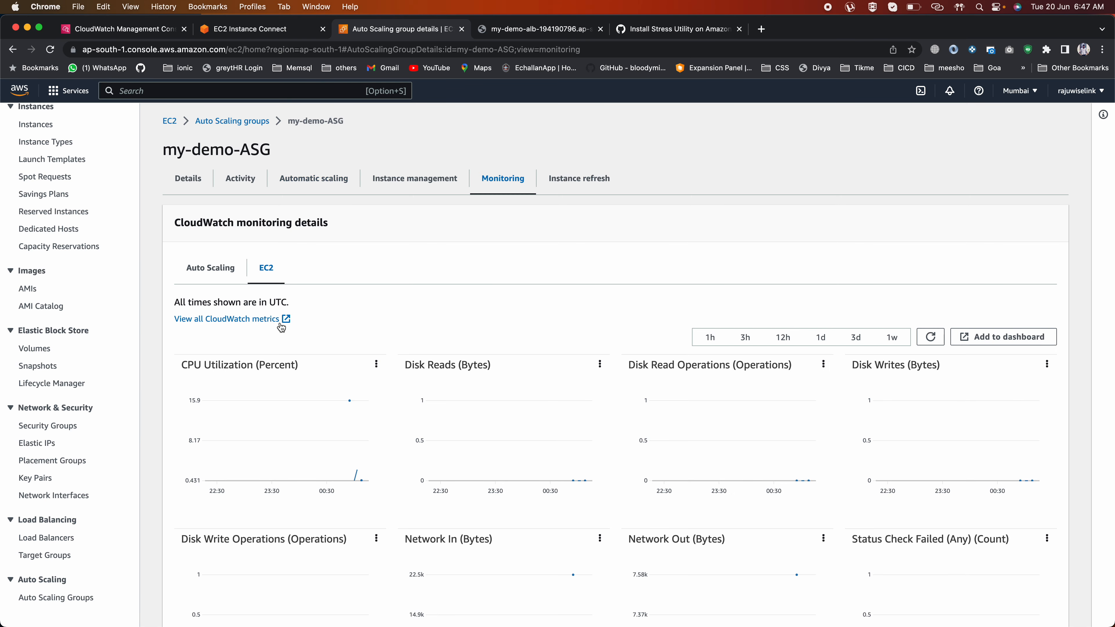
{"action": "left_click", "coordinate": [930, 337]}
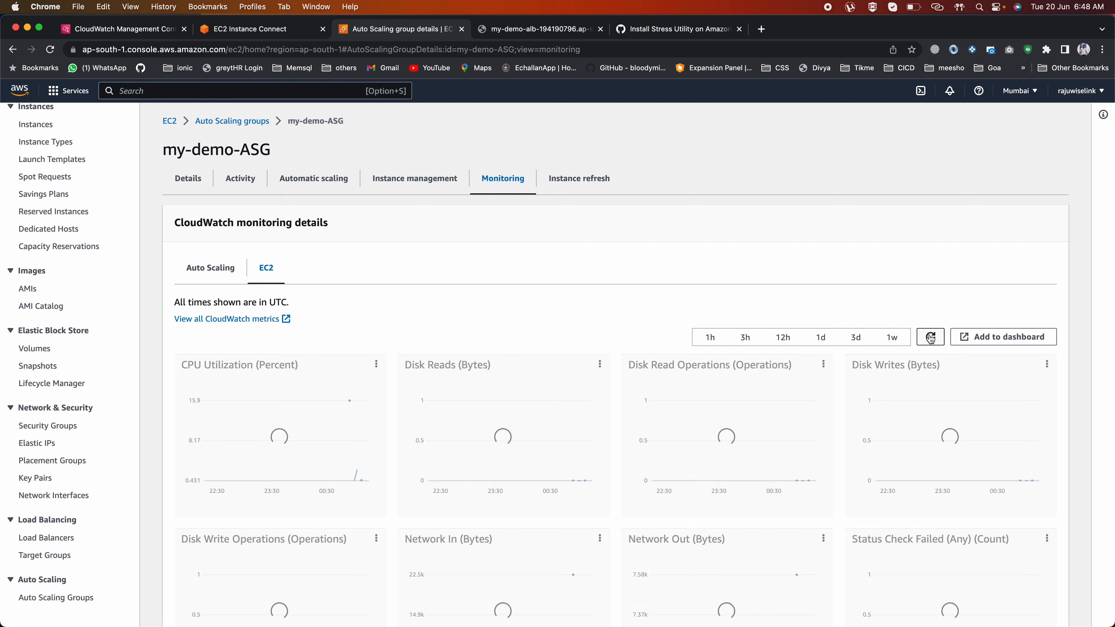
{"action": "left_click", "coordinate": [930, 336]}
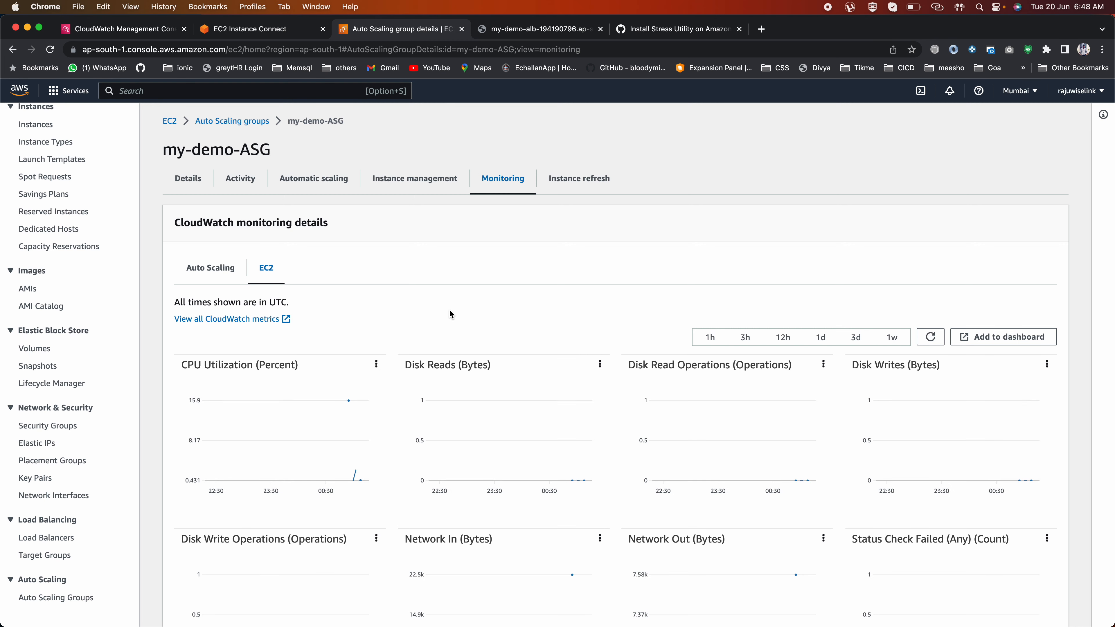
{"action": "left_click", "coordinate": [317, 179]}
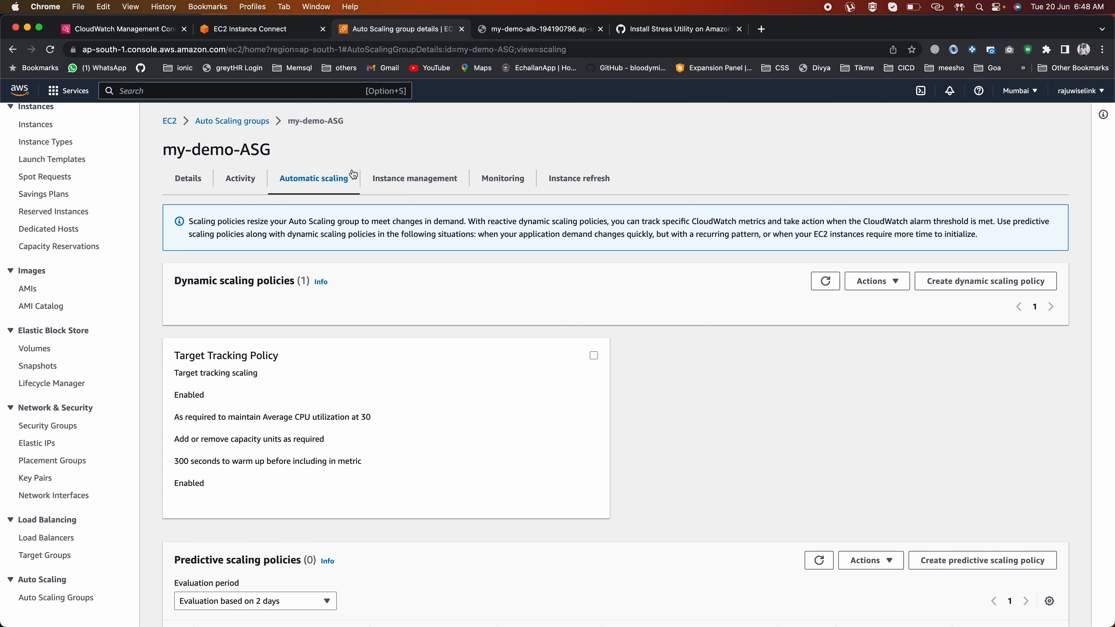
{"action": "left_click", "coordinate": [430, 177]}
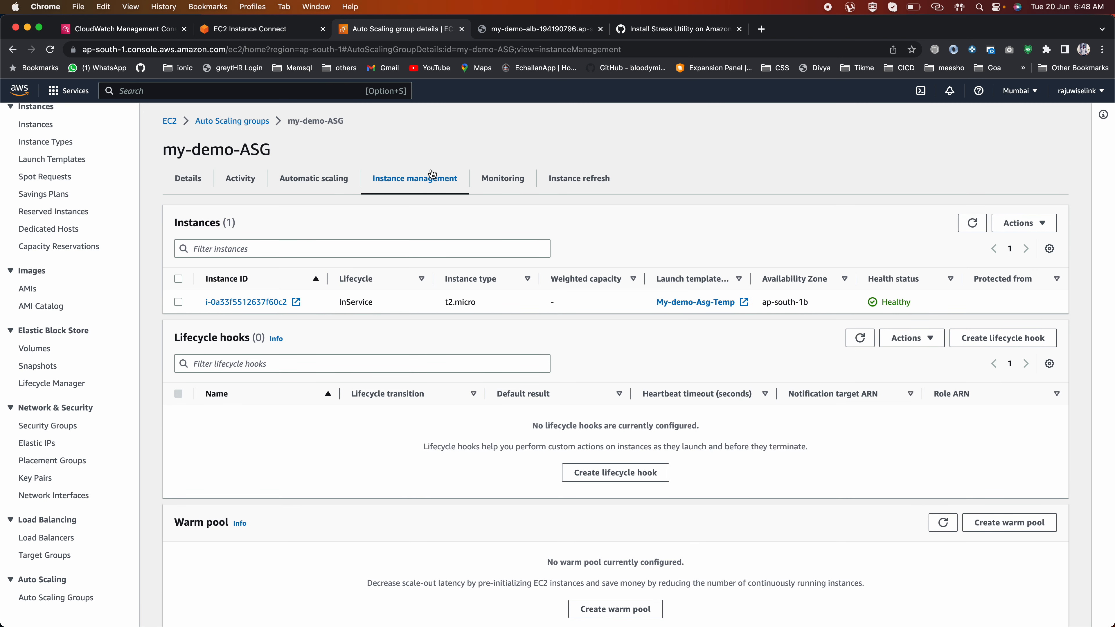
Step: Reopen the group's EC2 monitoring graphs and refresh them to recheck CPU utilization
{"action": "left_click", "coordinate": [499, 180]}
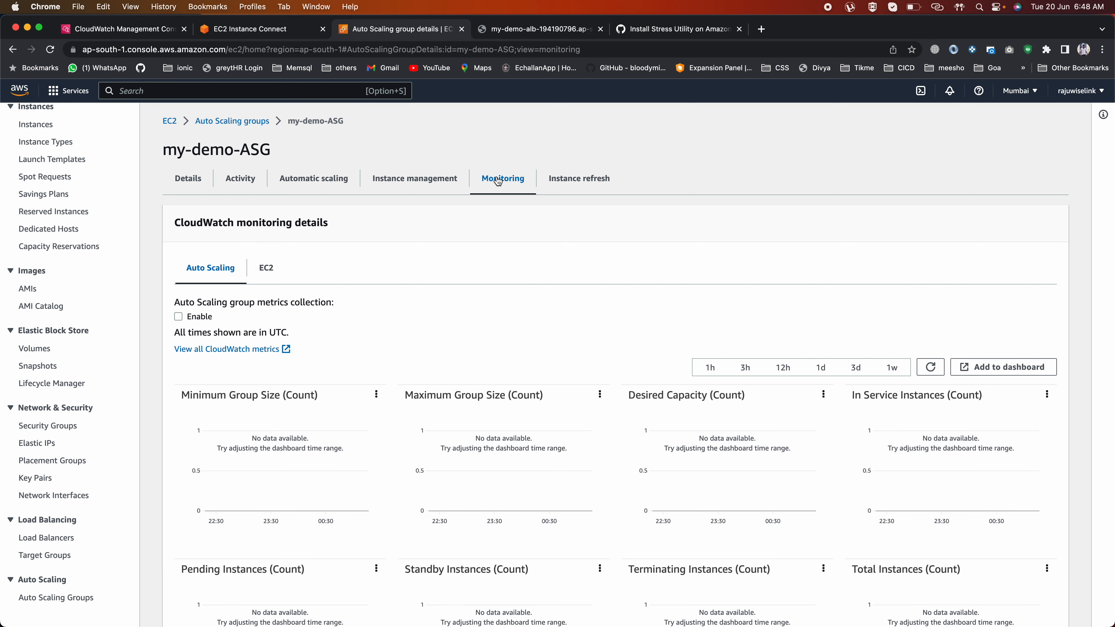
{"action": "left_click", "coordinate": [257, 270]}
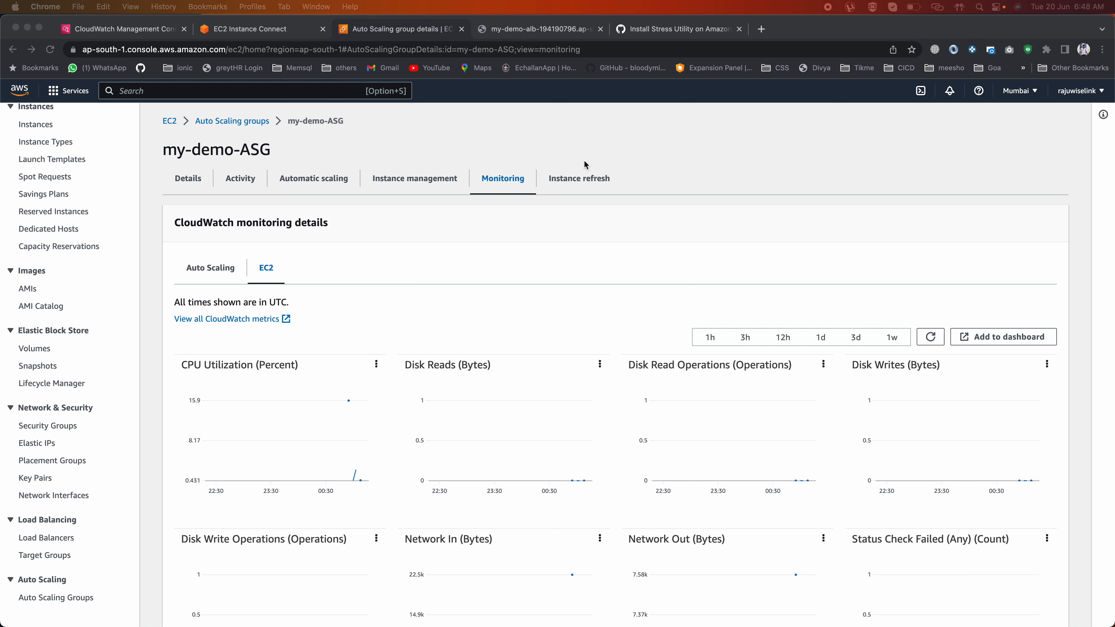
{"action": "left_click", "coordinate": [929, 338]}
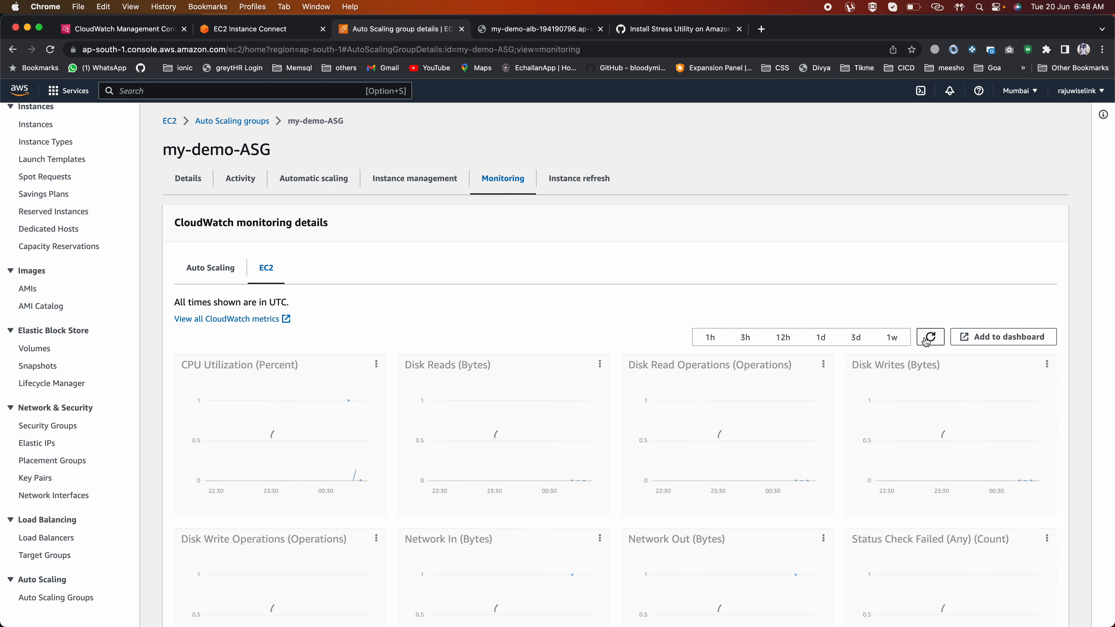
{"action": "left_click", "coordinate": [928, 338]}
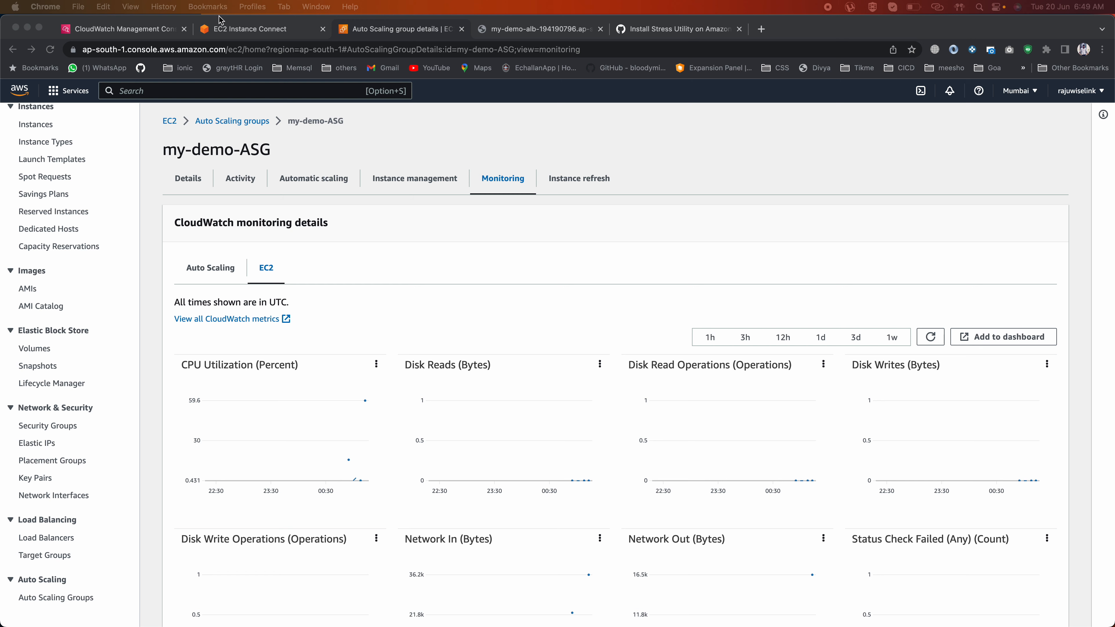
Step: Stop the stress test in the EC2 Instance Connect terminal and run sudo stress --cpu 8 -v instead
{"action": "left_click", "coordinate": [228, 27]}
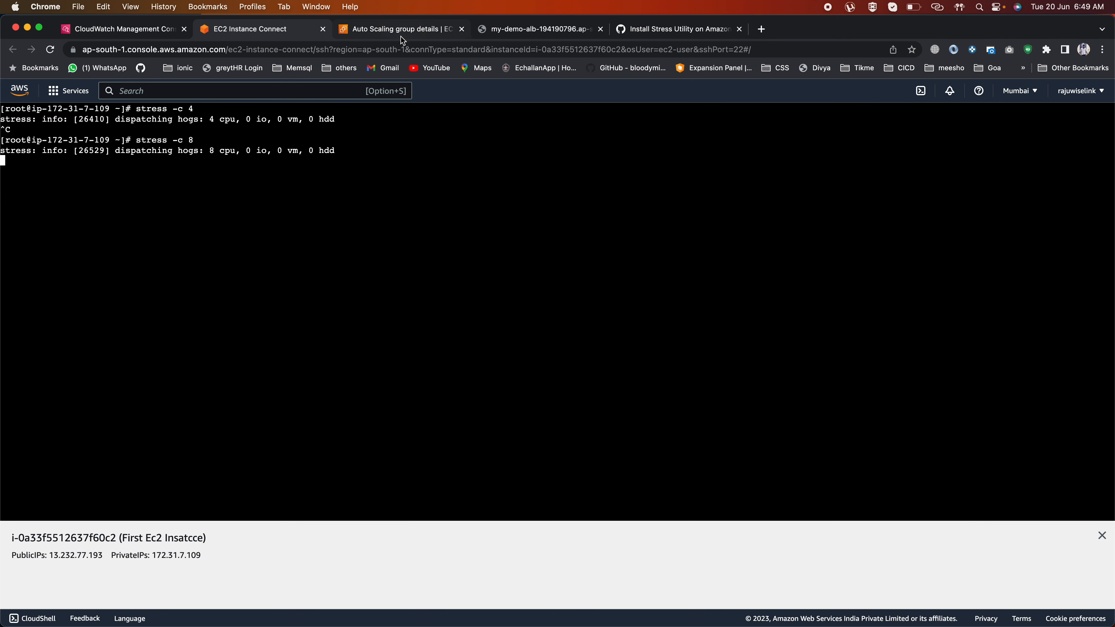
{"action": "key", "text": "ctrl+c"}
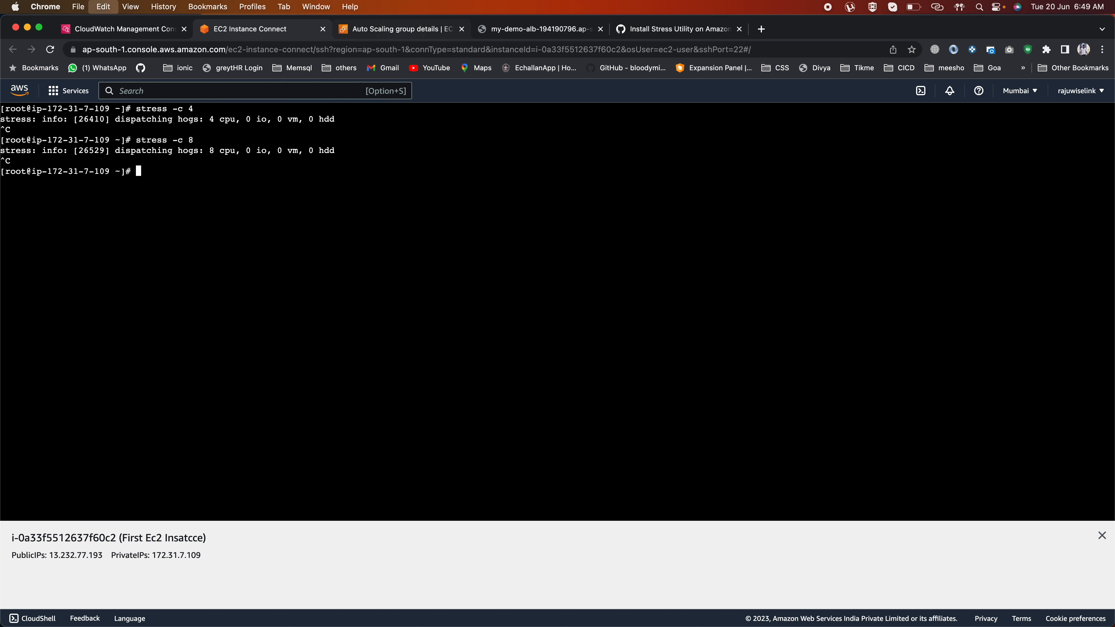
{"action": "key", "text": "super+v"}
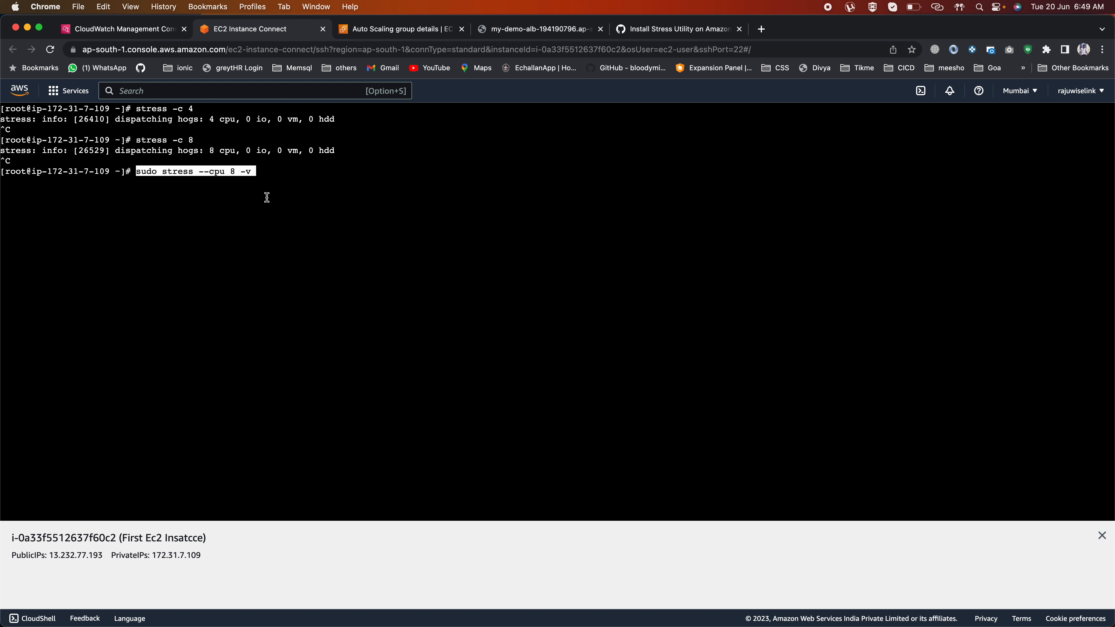
{"action": "key", "text": "Return"}
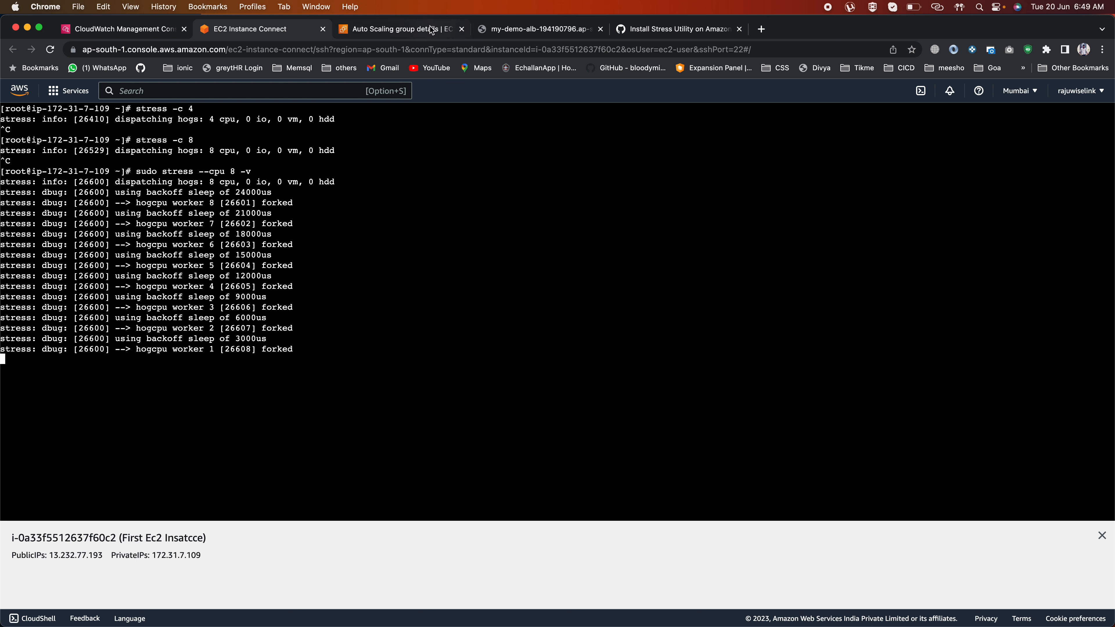
Step: Refresh the EC2 monitoring graphs of my-demo-ASG, review its activity history and recheck the CPU utilization graph
{"action": "left_click", "coordinate": [404, 33]}
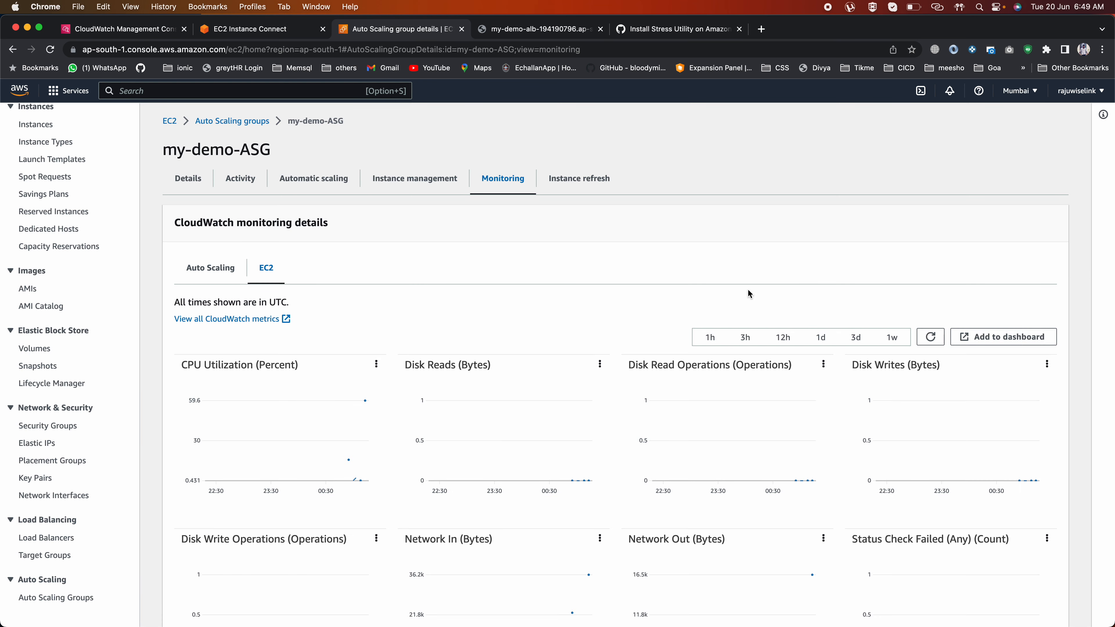
{"action": "left_click", "coordinate": [929, 337]}
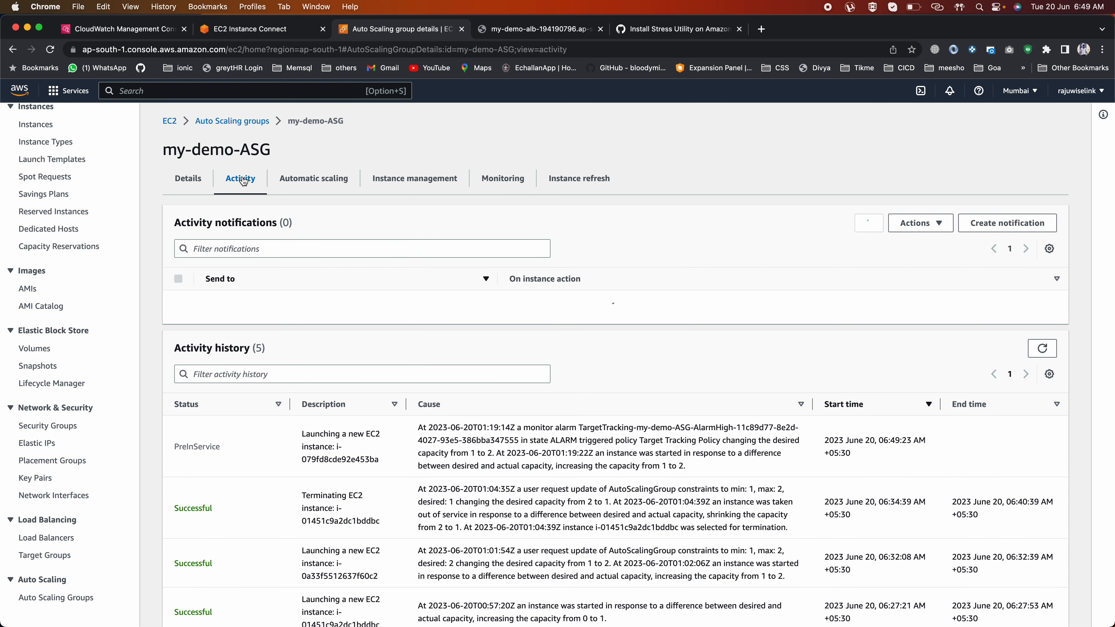
{"action": "scroll", "coordinate": [292, 445], "scroll_direction": "down", "scroll_amount": 3}
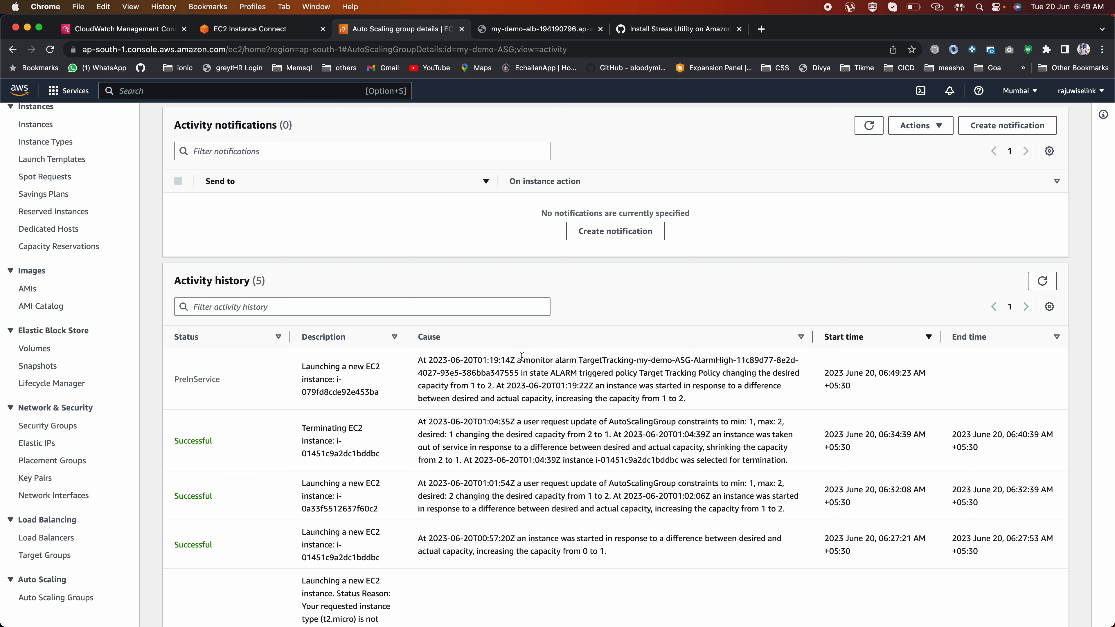
{"action": "scroll", "coordinate": [445, 157], "scroll_direction": "up", "scroll_amount": 3}
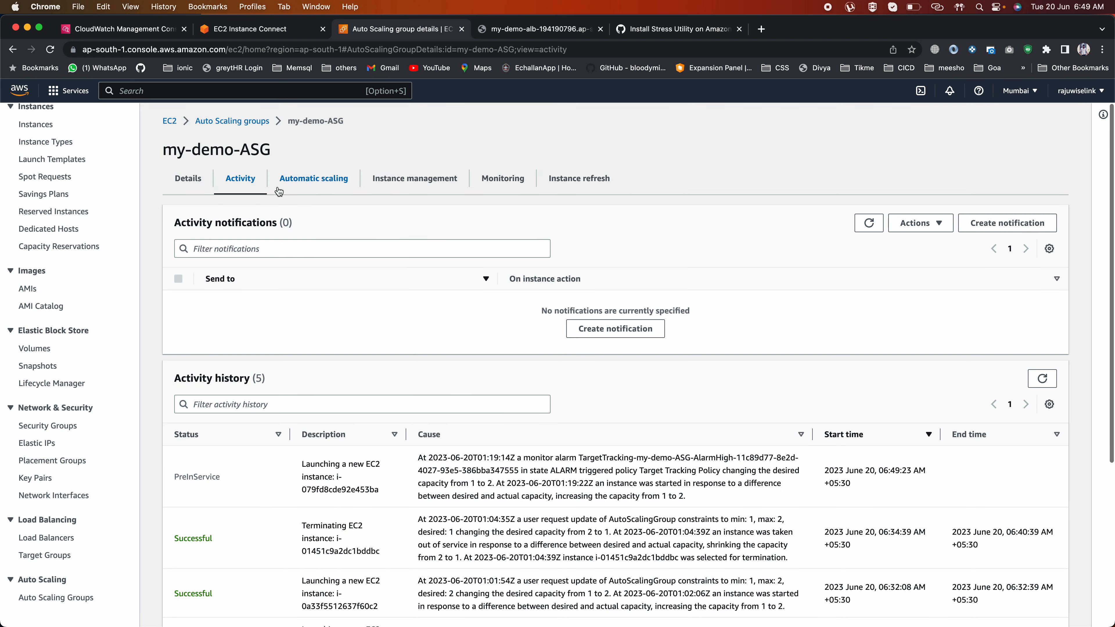
{"action": "left_click", "coordinate": [503, 180]}
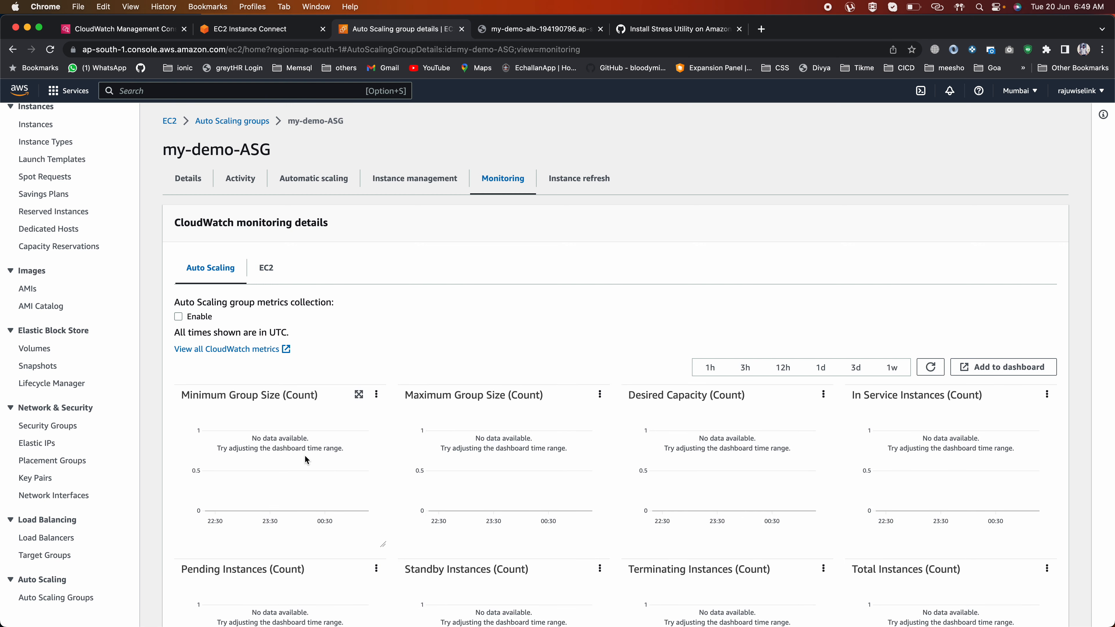
{"action": "left_click", "coordinate": [267, 266]}
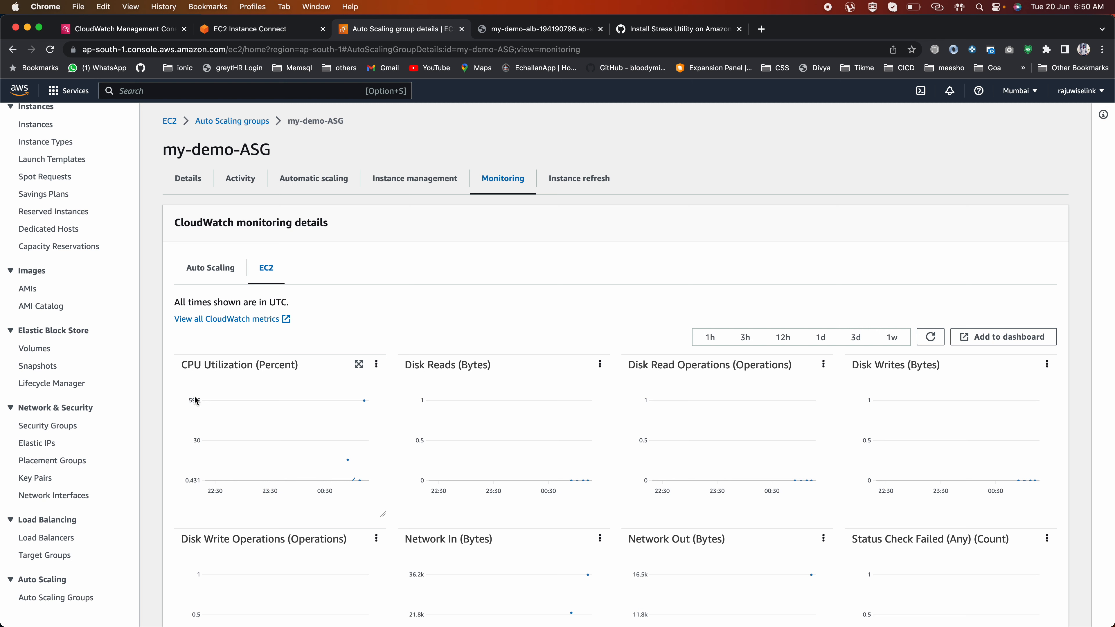
Step: Examine the description and cause of the newest instance launch in the activity history of my-demo-ASG
{"action": "left_click", "coordinate": [248, 181]}
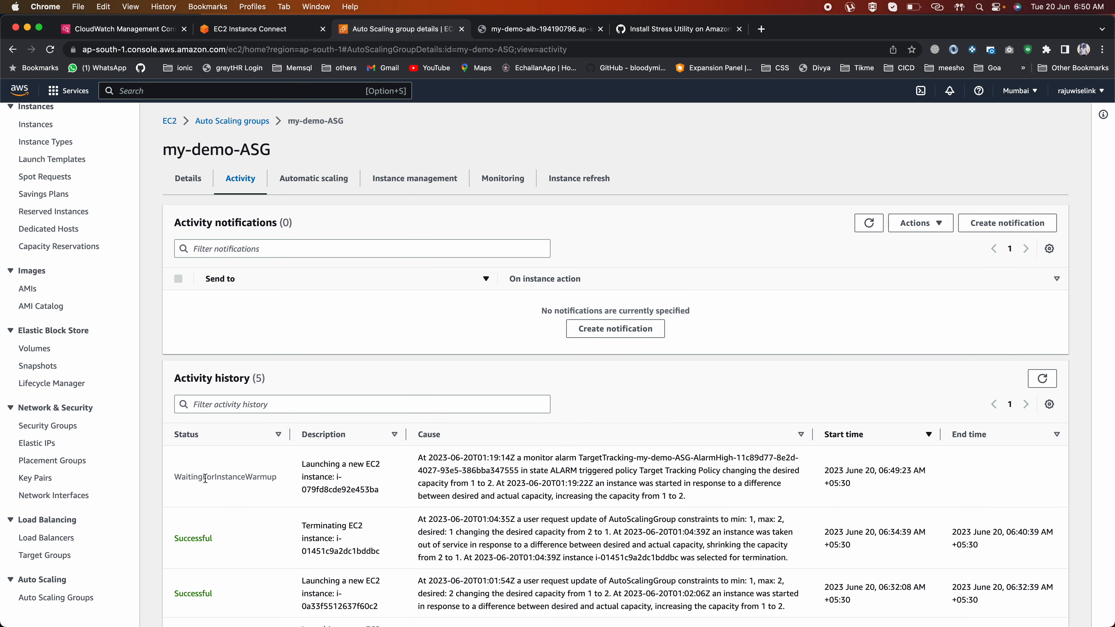
{"action": "left_click_drag", "start_coordinate": [316, 466], "coordinate": [374, 491]}
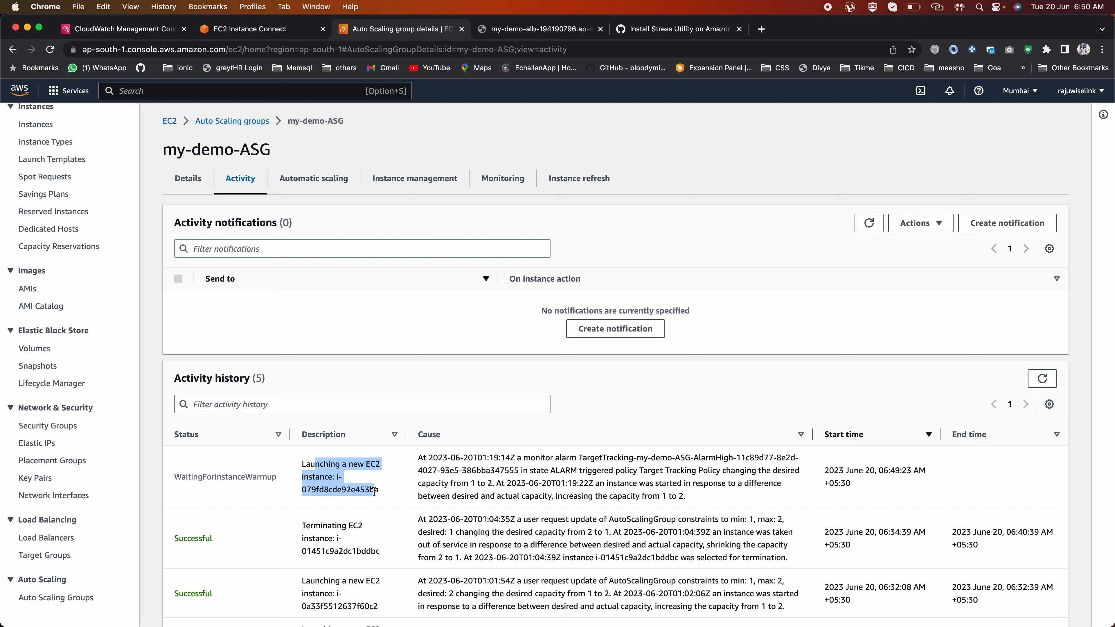
{"action": "left_click_drag", "start_coordinate": [420, 457], "coordinate": [631, 457]}
{"action": "left_click", "coordinate": [548, 457]}
{"action": "left_click_drag", "start_coordinate": [736, 457], "coordinate": [577, 458]}
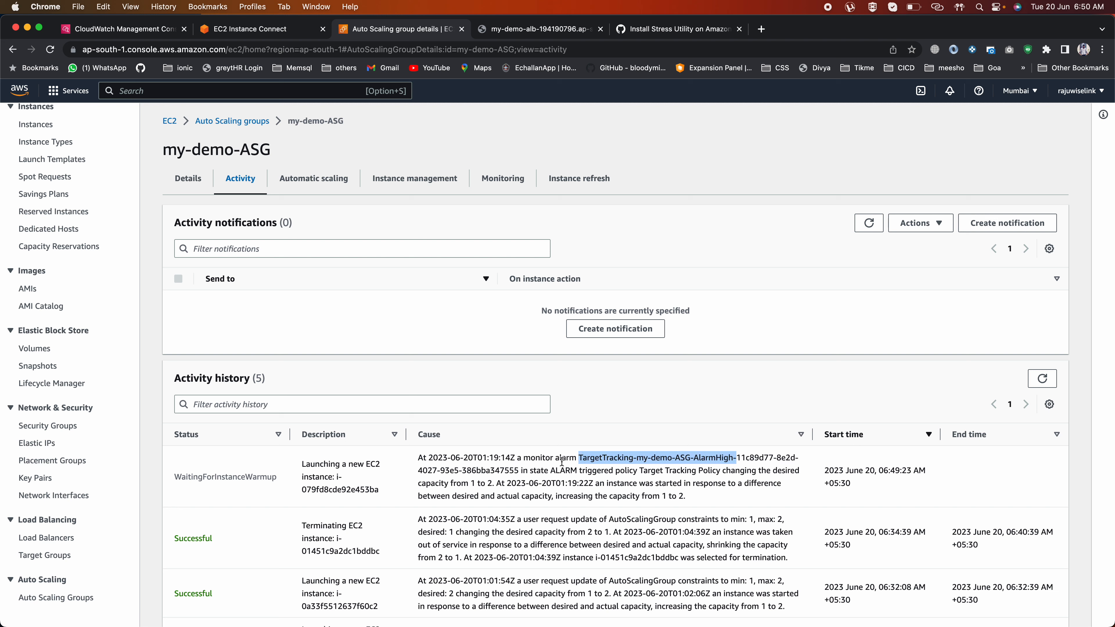
{"action": "left_click_drag", "start_coordinate": [476, 470], "coordinate": [617, 471]}
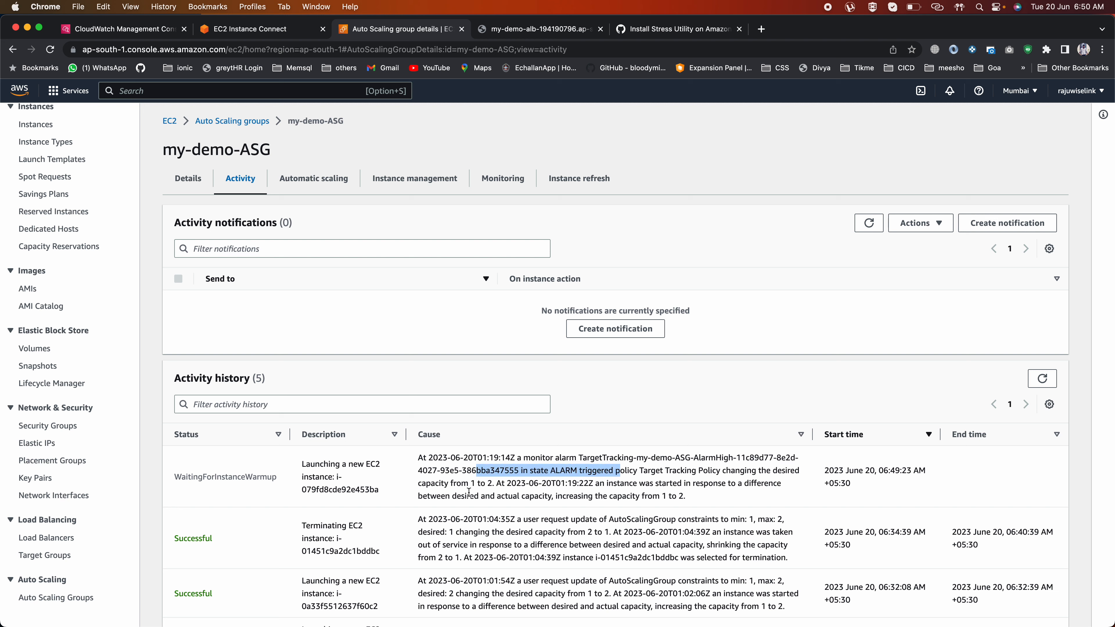
{"action": "left_click_drag", "start_coordinate": [431, 485], "coordinate": [493, 486]}
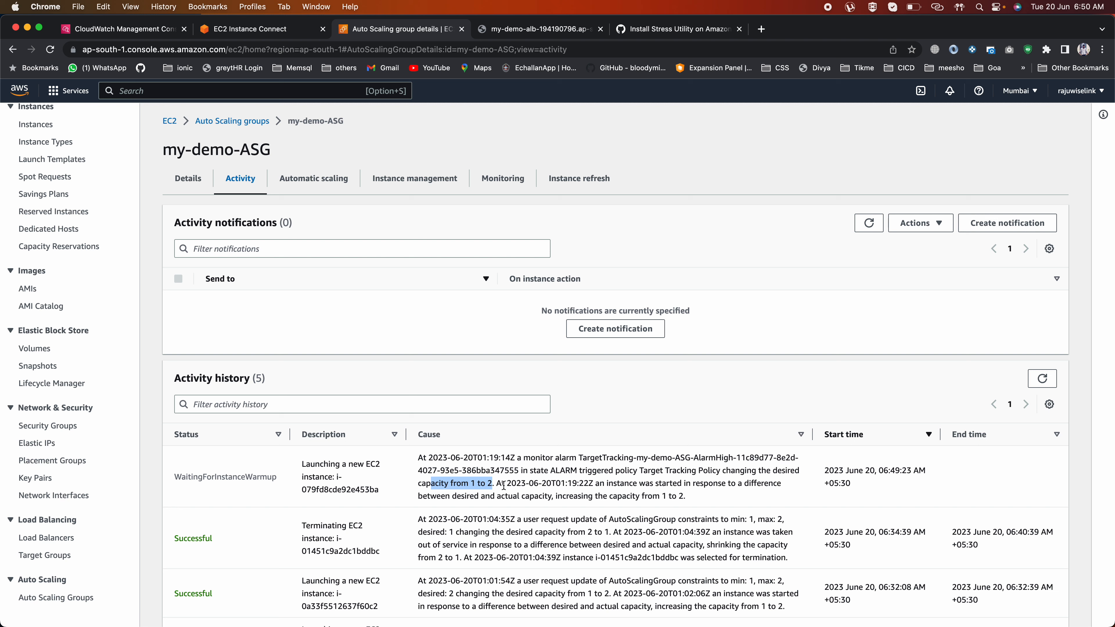
{"action": "left_click_drag", "start_coordinate": [633, 483], "coordinate": [675, 495]}
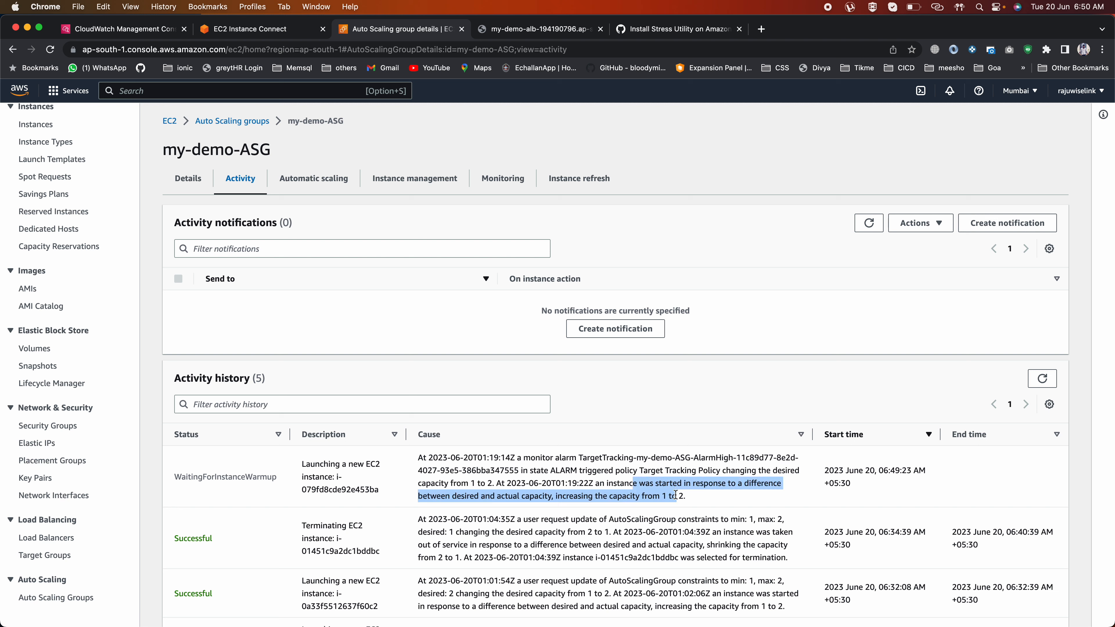
Step: Check the instances of my-demo-ASG, the EC2 instances list and the registered targets of my-webserver-TG
{"action": "left_click", "coordinate": [413, 186]}
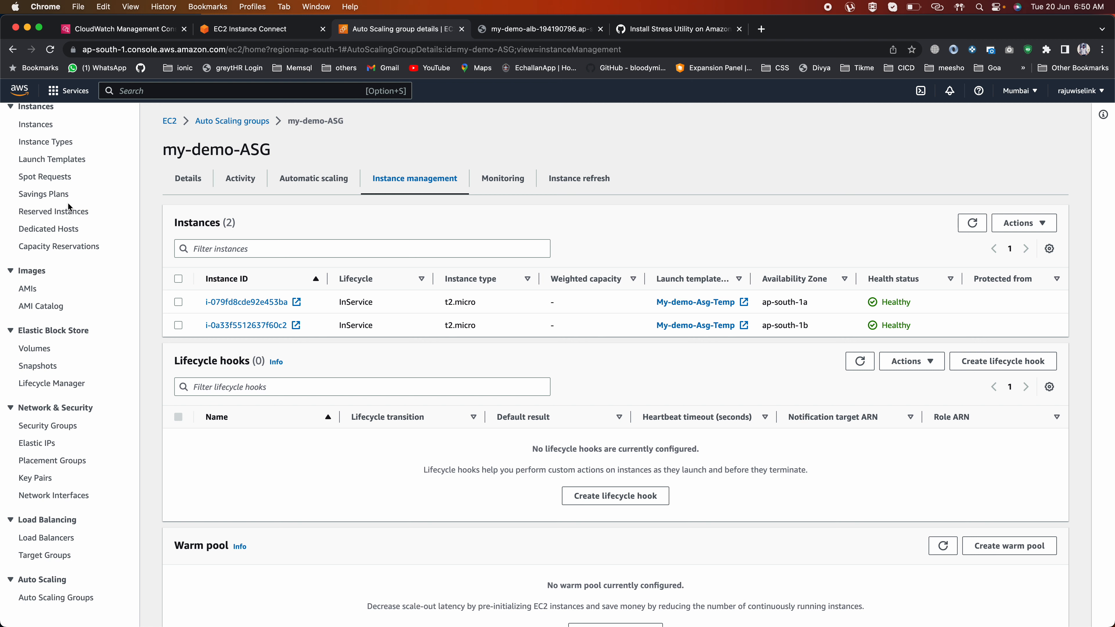
{"action": "left_click", "coordinate": [36, 124]}
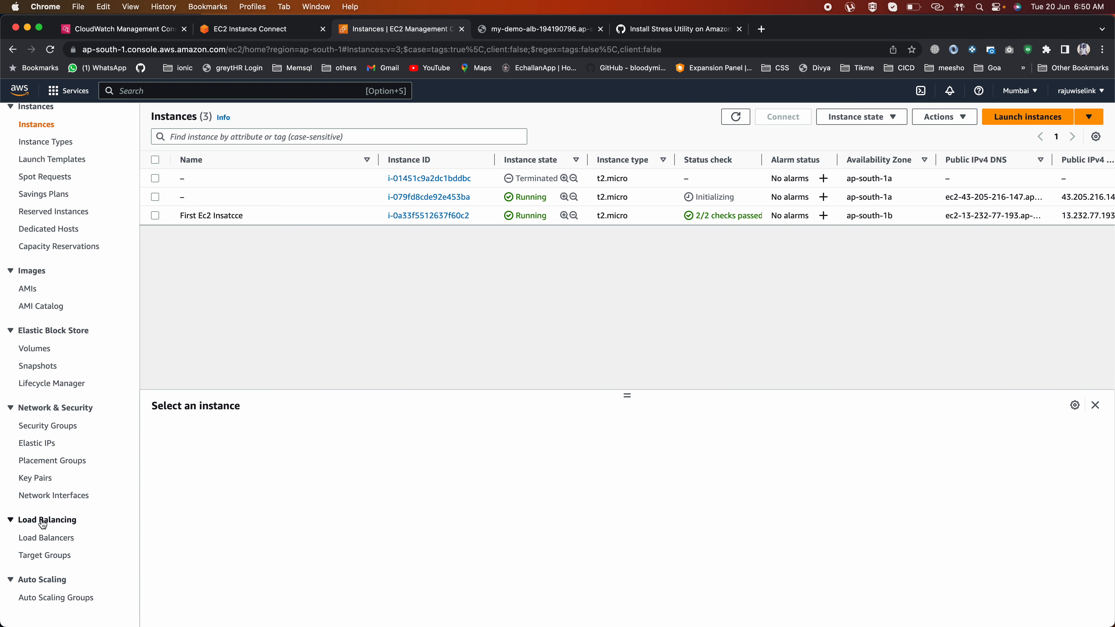
{"action": "left_click", "coordinate": [44, 555]}
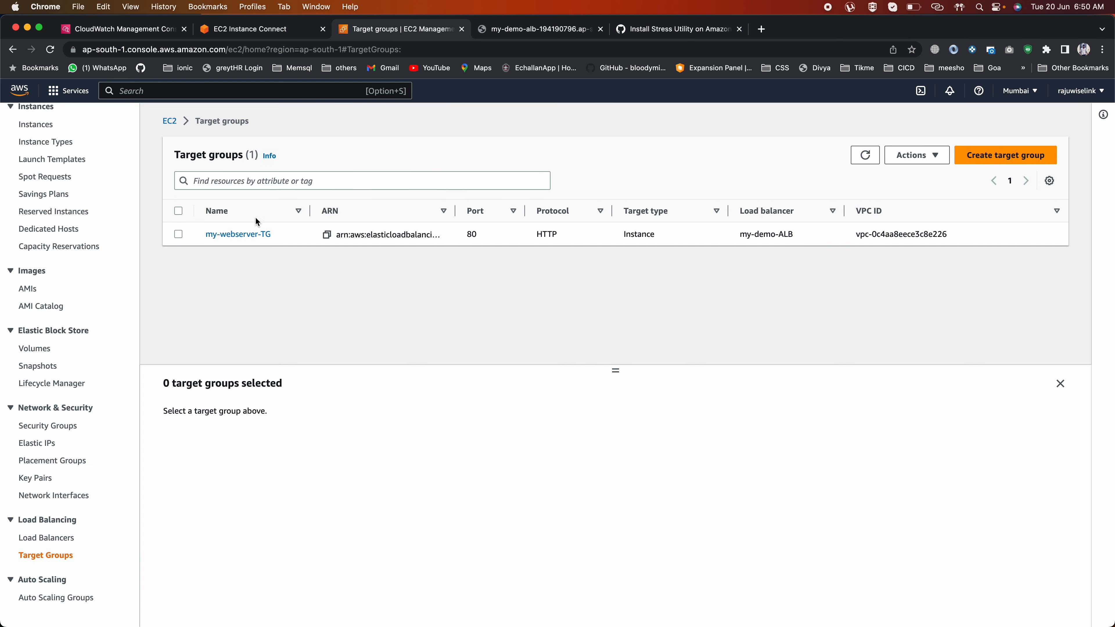
{"action": "left_click", "coordinate": [228, 234]}
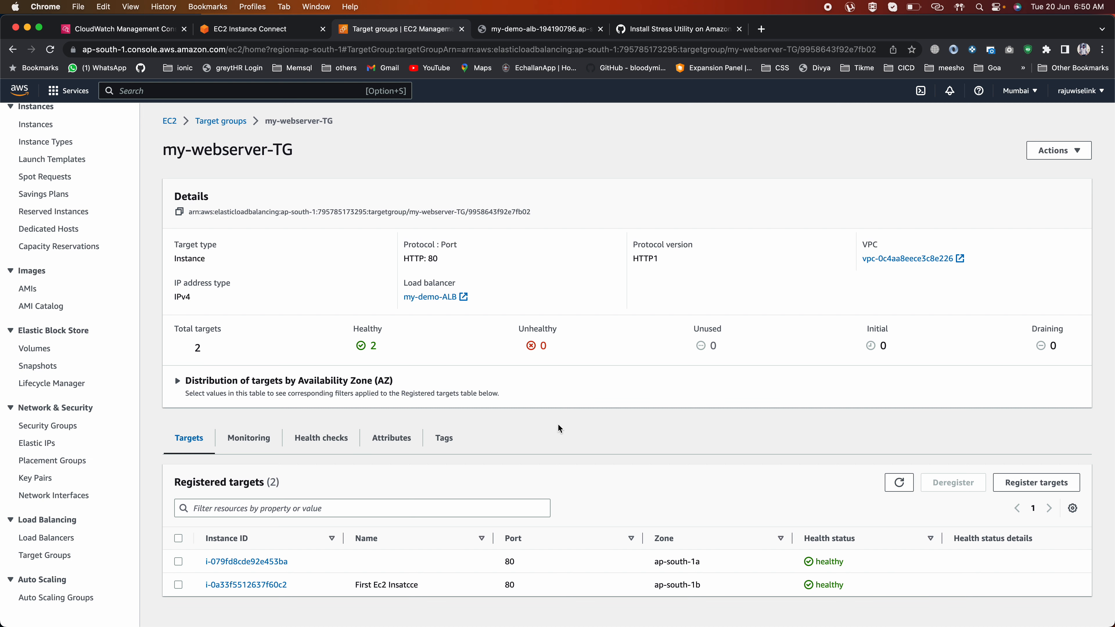
Step: Reopen my-demo-ASG from the Auto Scaling groups and check its capacity details and activity history
{"action": "left_click", "coordinate": [44, 598]}
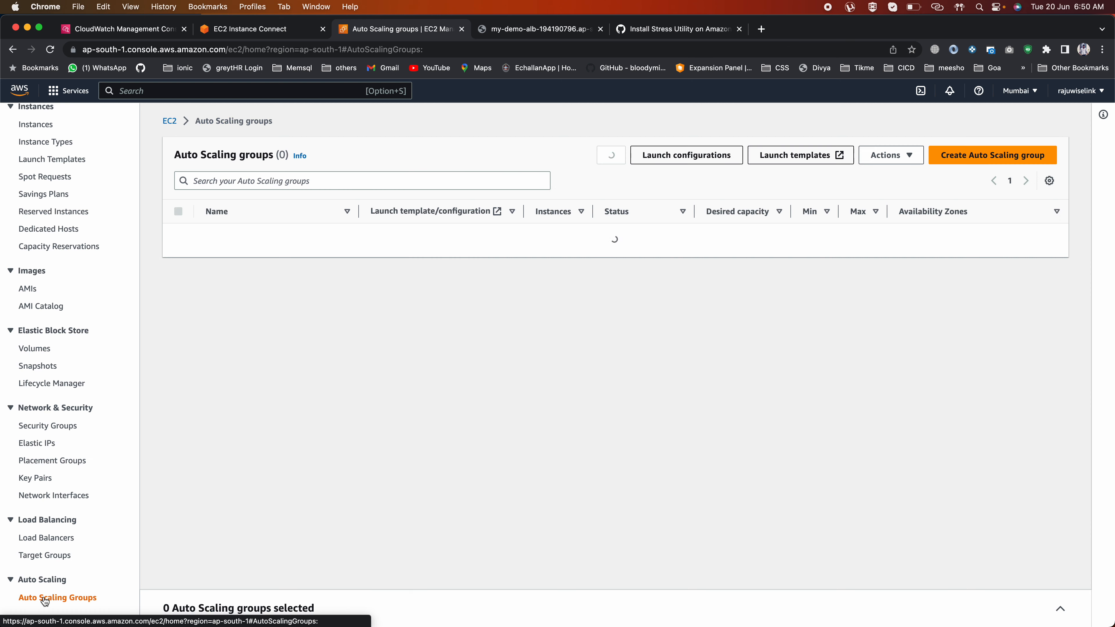
{"action": "left_click", "coordinate": [259, 236]}
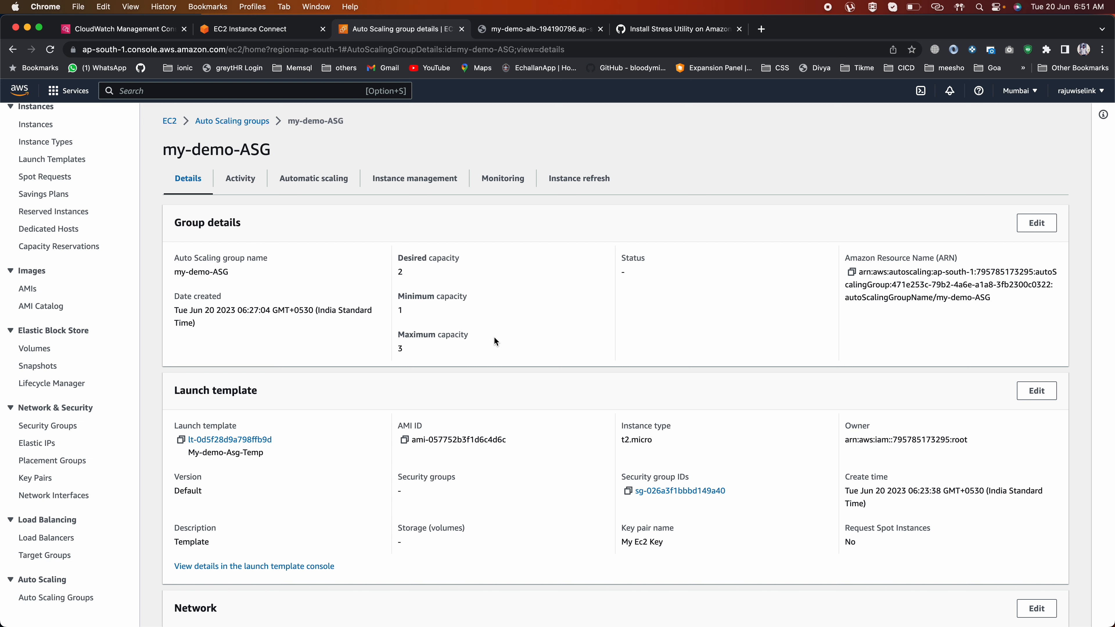
{"action": "left_click", "coordinate": [243, 180]}
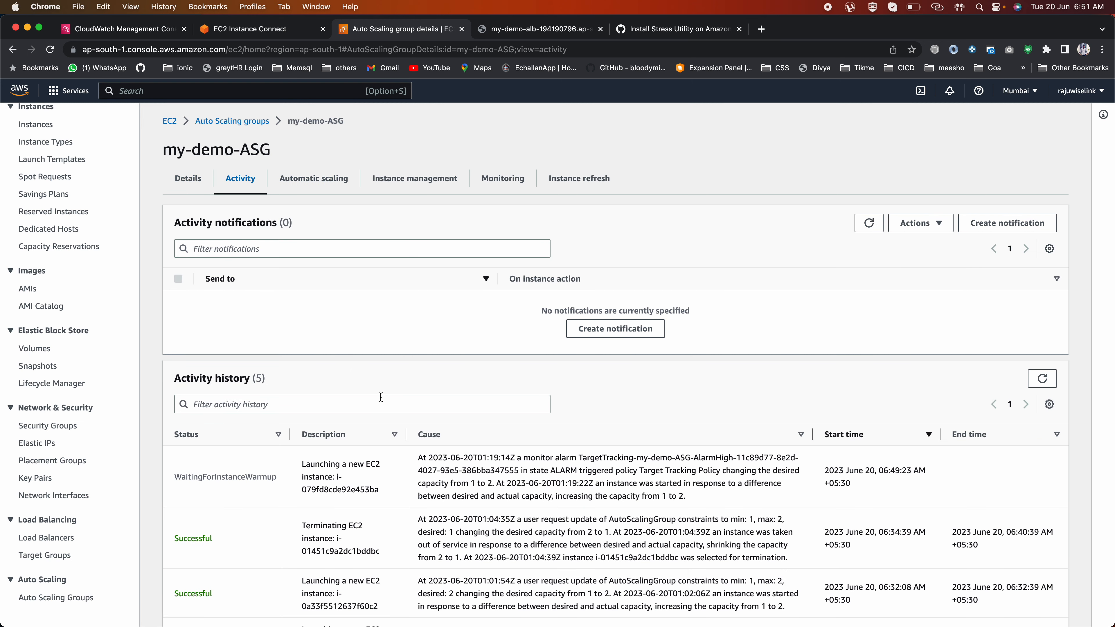
{"action": "scroll", "coordinate": [380, 396], "scroll_direction": "down", "scroll_amount": 3}
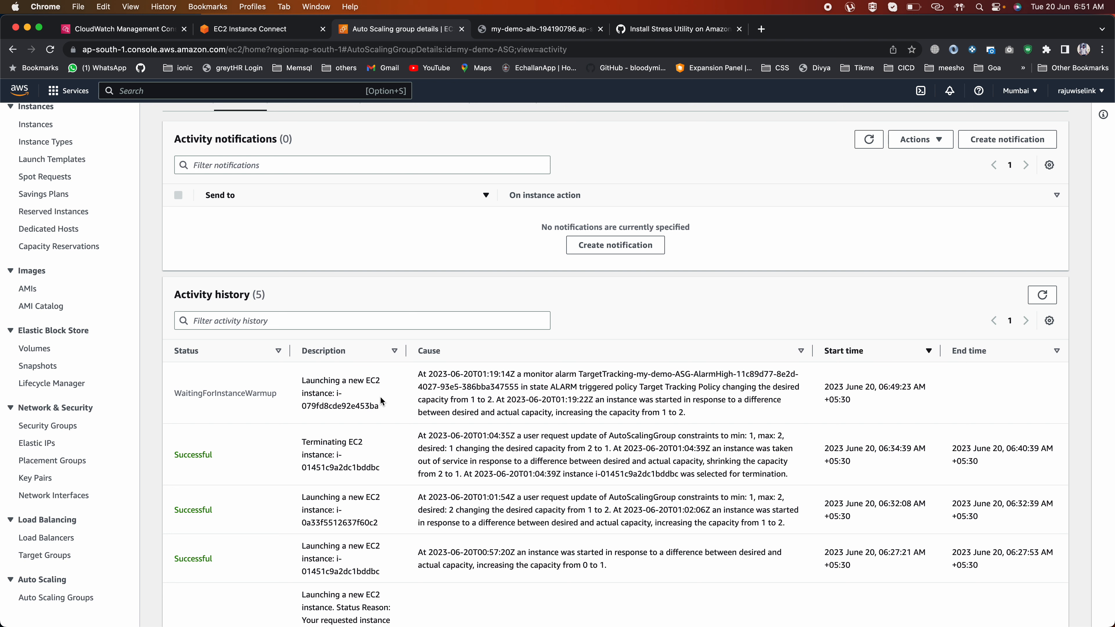
Step: Reload the my-demo-alb page to check which instance responds and return to the activity history of my-demo-ASG
{"action": "scroll", "coordinate": [380, 396], "scroll_direction": "up", "scroll_amount": 3}
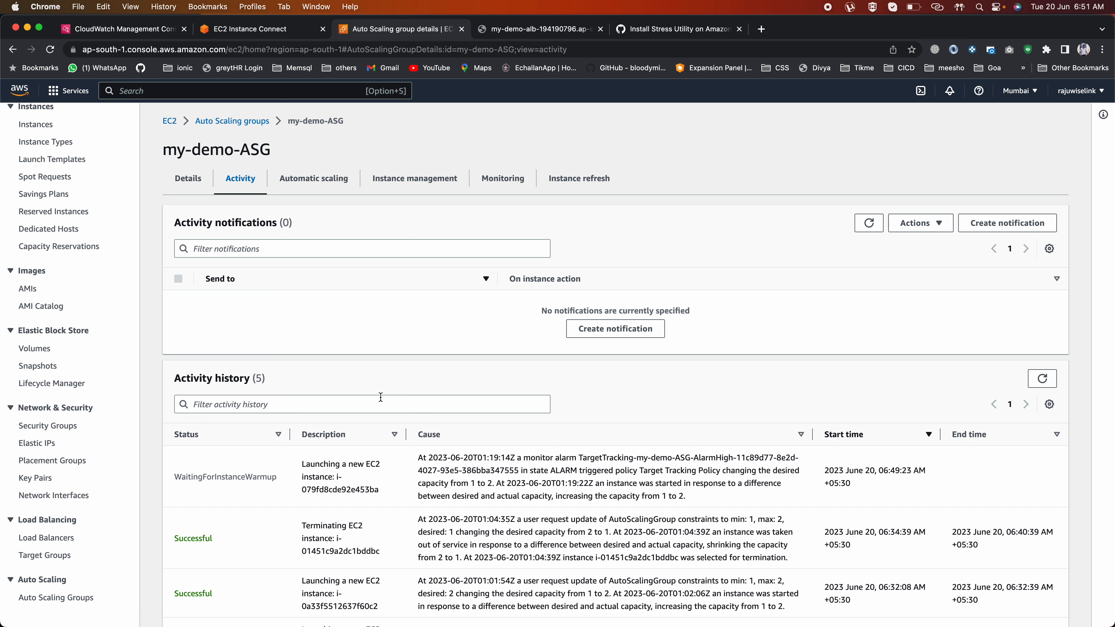
{"action": "left_click", "coordinate": [680, 35]}
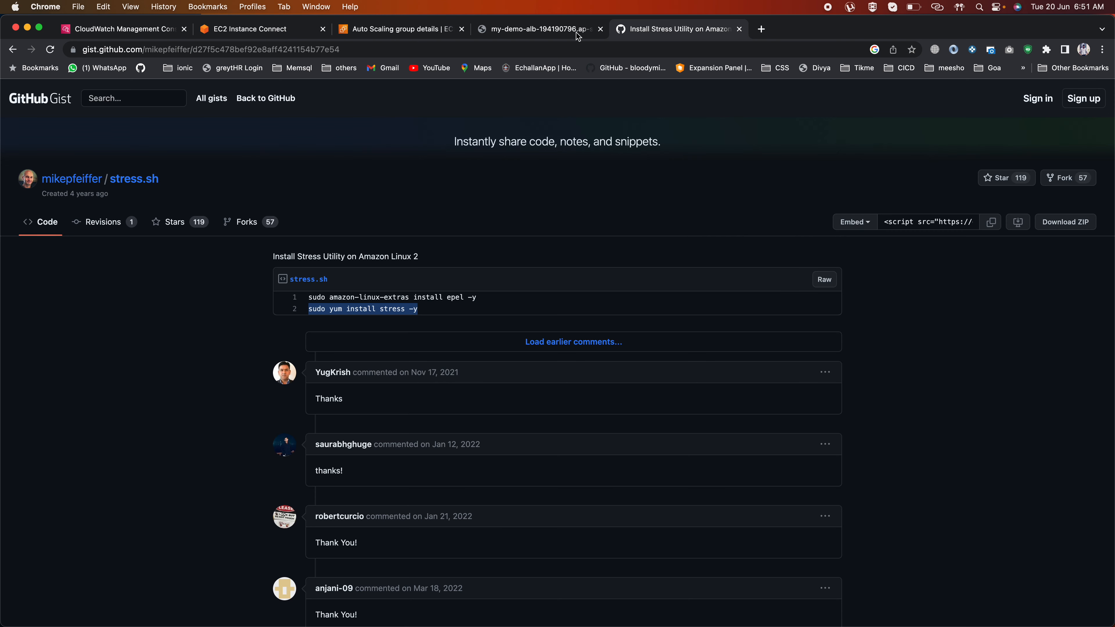
{"action": "left_click", "coordinate": [544, 29]}
{"action": "left_click", "coordinate": [50, 50]}
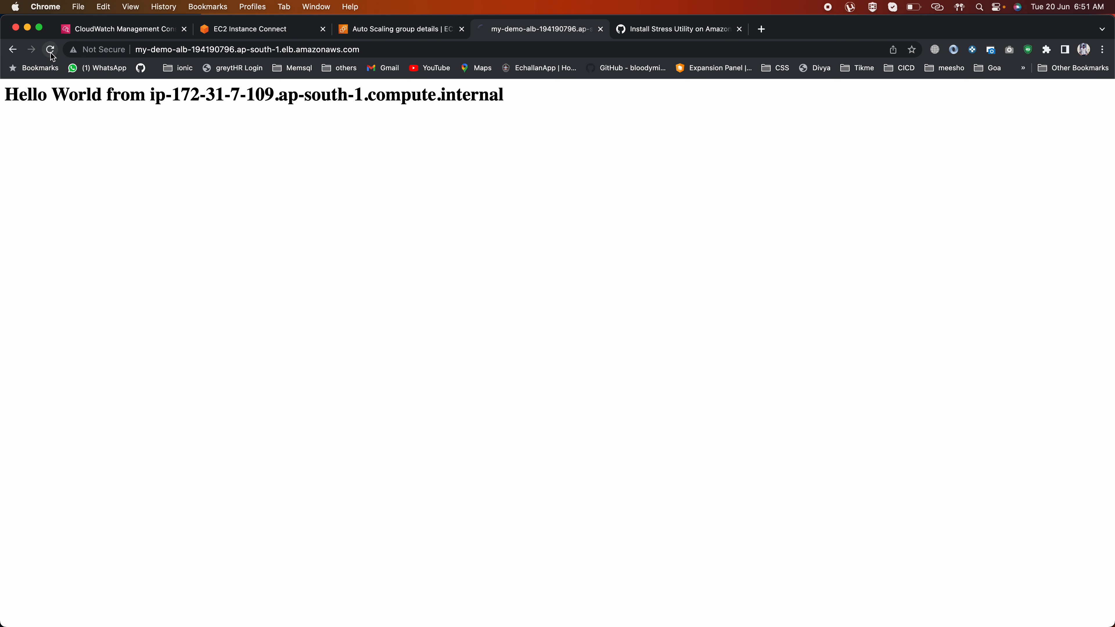
{"action": "left_click", "coordinate": [51, 51]}
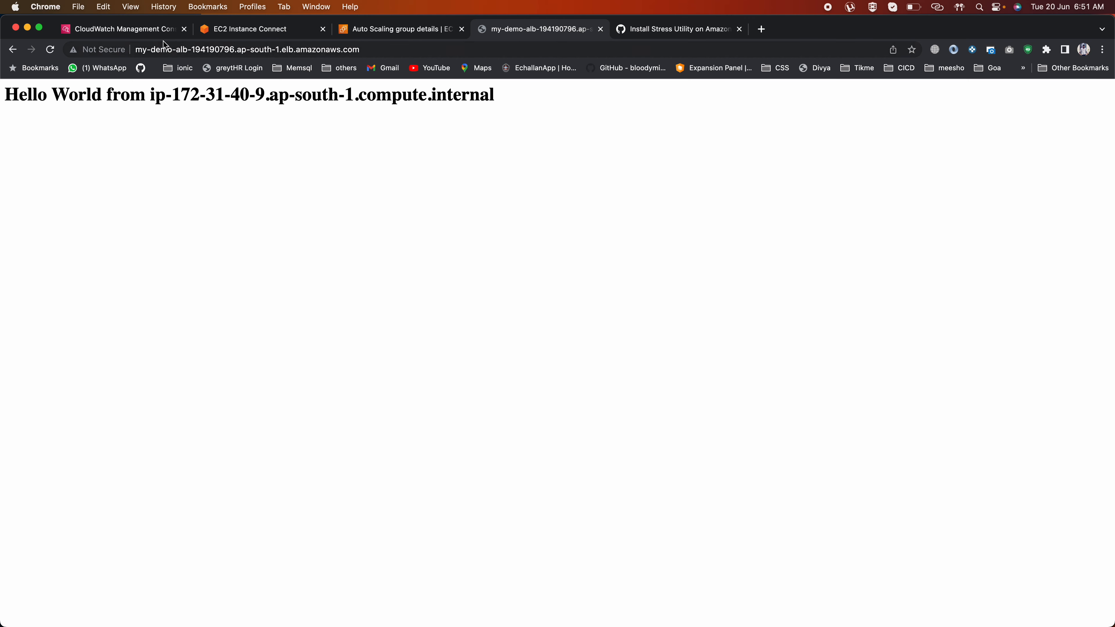
{"action": "left_click", "coordinate": [198, 49]}
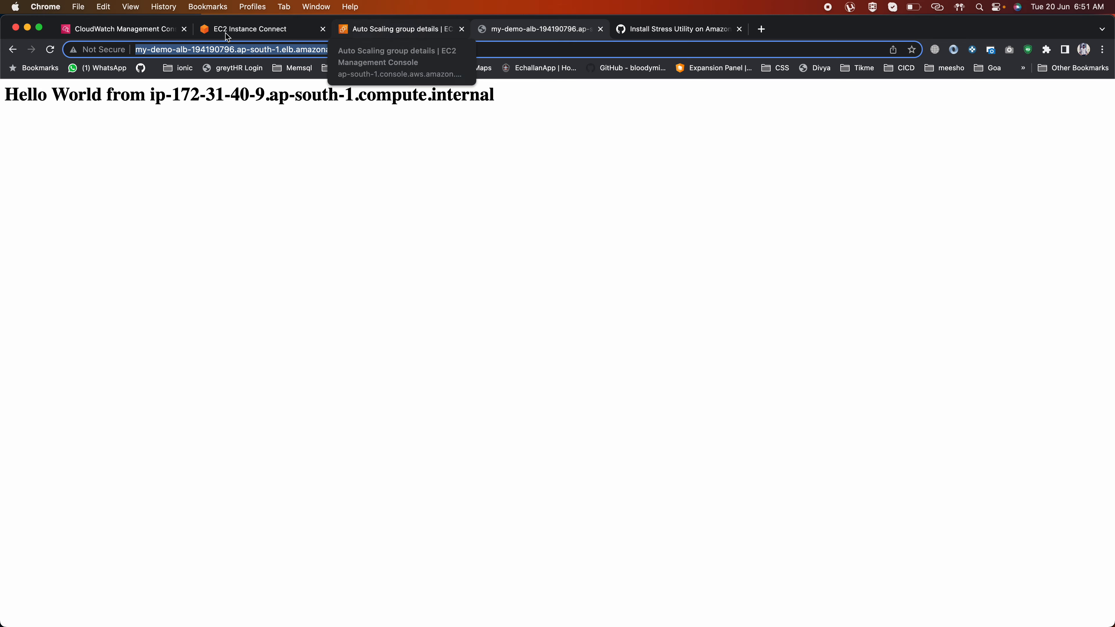
{"action": "left_click", "coordinate": [372, 32]}
{"action": "scroll", "coordinate": [338, 426], "scroll_direction": "down", "scroll_amount": 2}
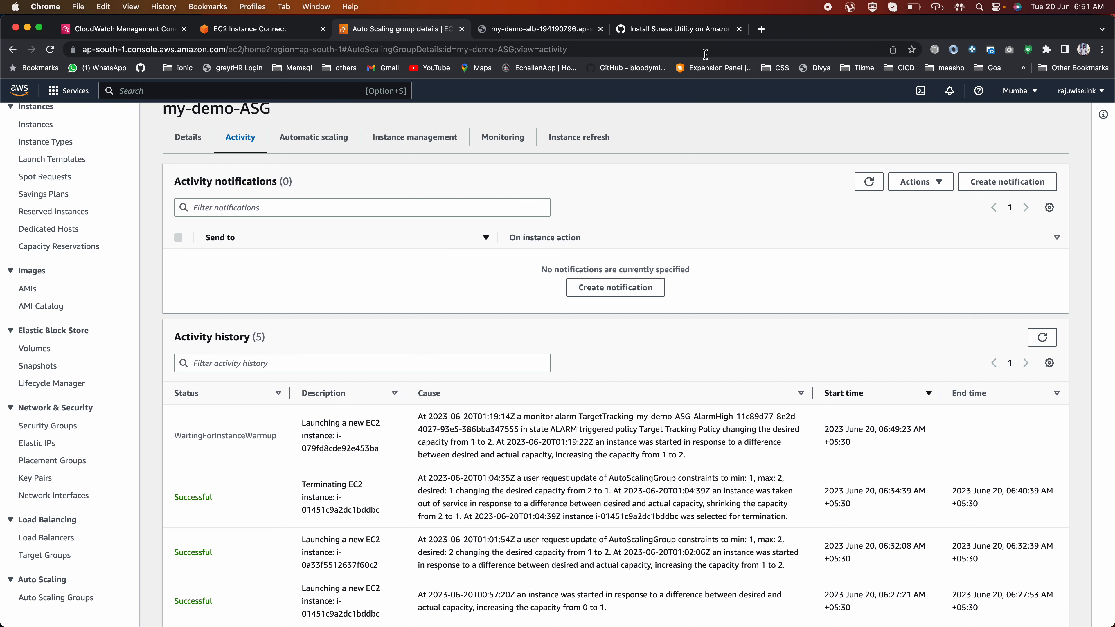
Step: Reload the my-demo-alb page repeatedly to check how requests are distributed across the instances
{"action": "left_click", "coordinate": [519, 29]}
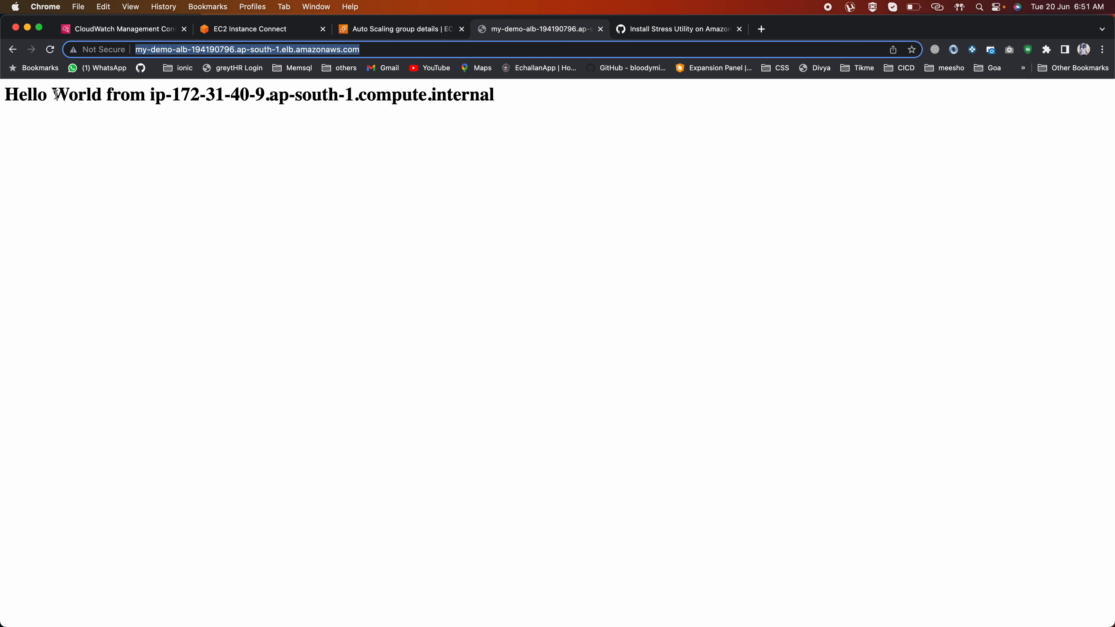
{"action": "left_click", "coordinate": [49, 50]}
{"action": "left_click", "coordinate": [50, 50]}
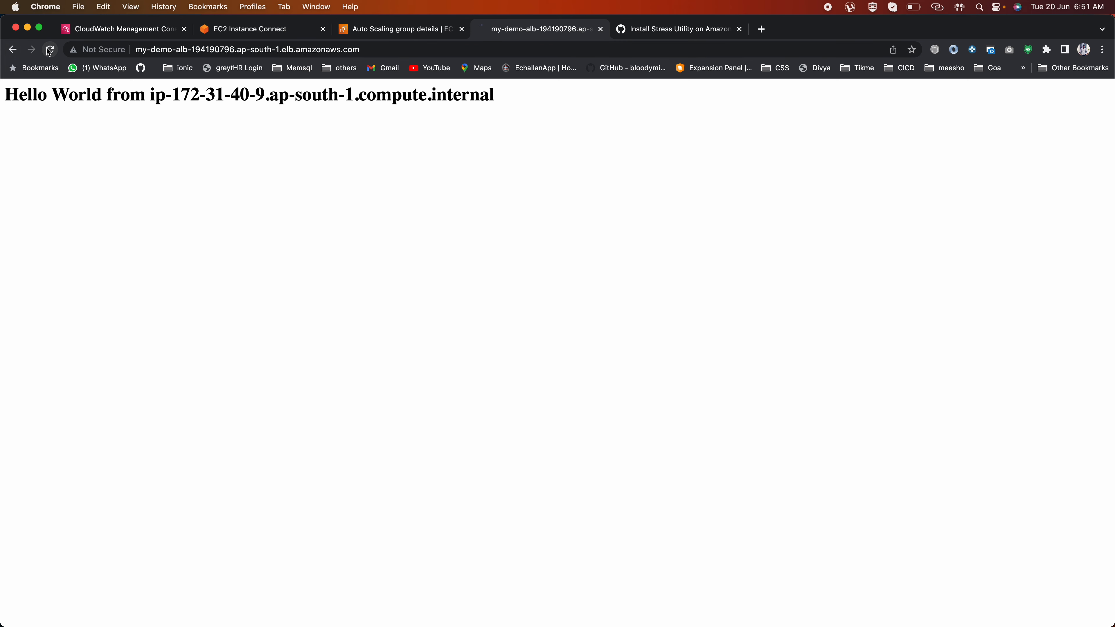
{"action": "left_click", "coordinate": [49, 51]}
{"action": "left_click", "coordinate": [49, 50]}
{"action": "left_click", "coordinate": [49, 51]}
{"action": "left_click", "coordinate": [49, 51]}
{"action": "left_click", "coordinate": [49, 51]}
{"action": "left_click", "coordinate": [49, 50]}
{"action": "left_click", "coordinate": [49, 51]}
{"action": "left_click", "coordinate": [49, 50]}
{"action": "left_click", "coordinate": [49, 51]}
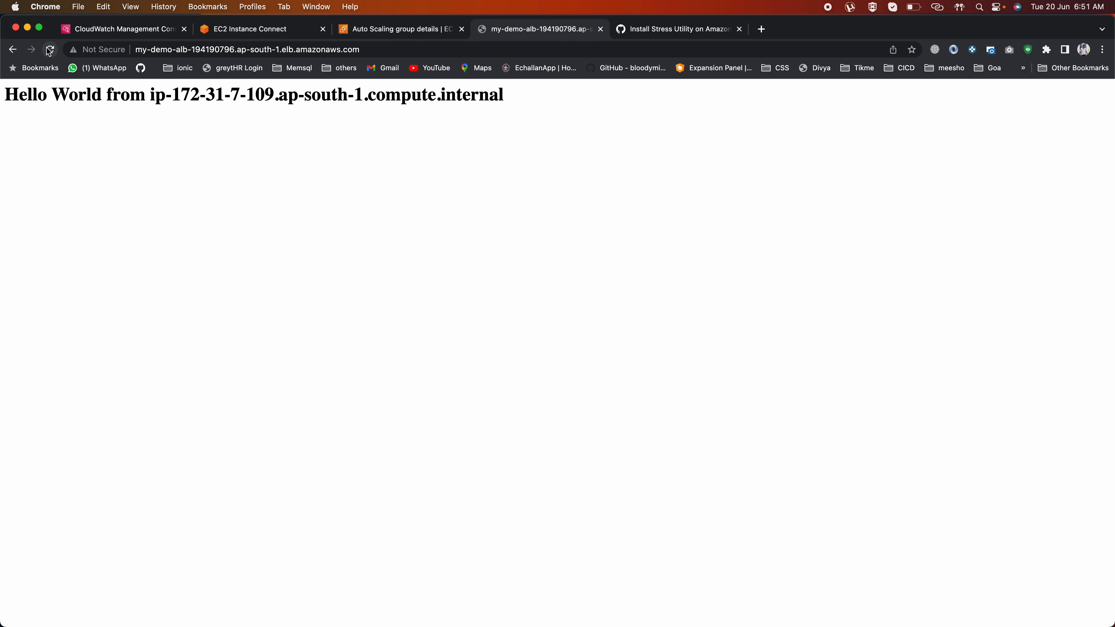
{"action": "left_click", "coordinate": [50, 50]}
{"action": "left_click", "coordinate": [49, 50]}
Step: Review the activity history of my-demo-ASG and check the stress command in the EC2 Instance Connect session
{"action": "left_click", "coordinate": [388, 30]}
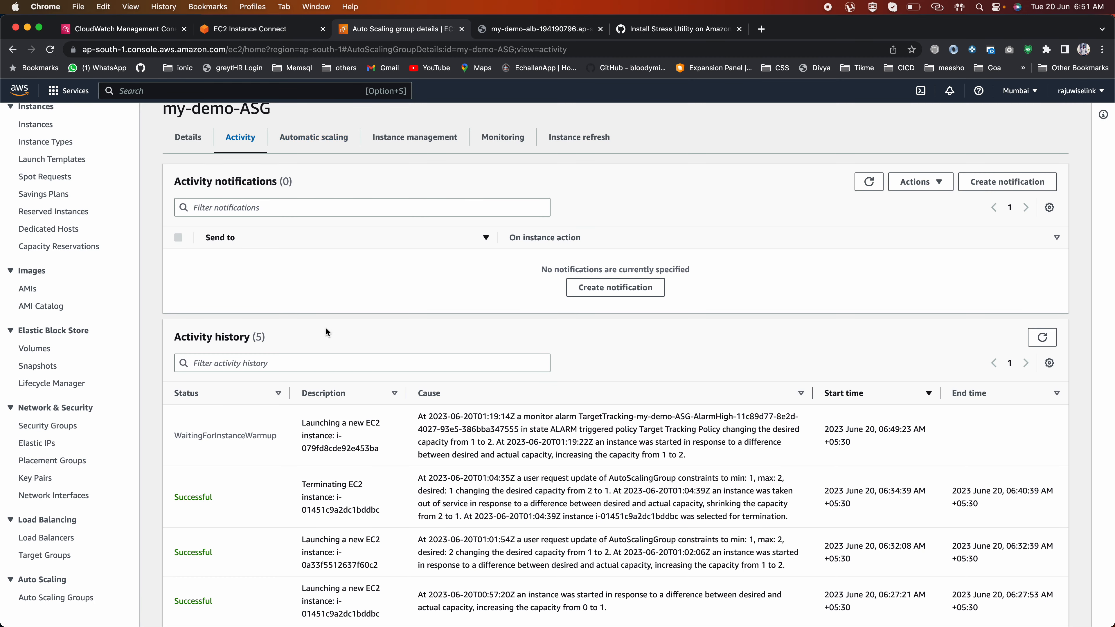
{"action": "scroll", "coordinate": [342, 388], "scroll_direction": "down", "scroll_amount": 5}
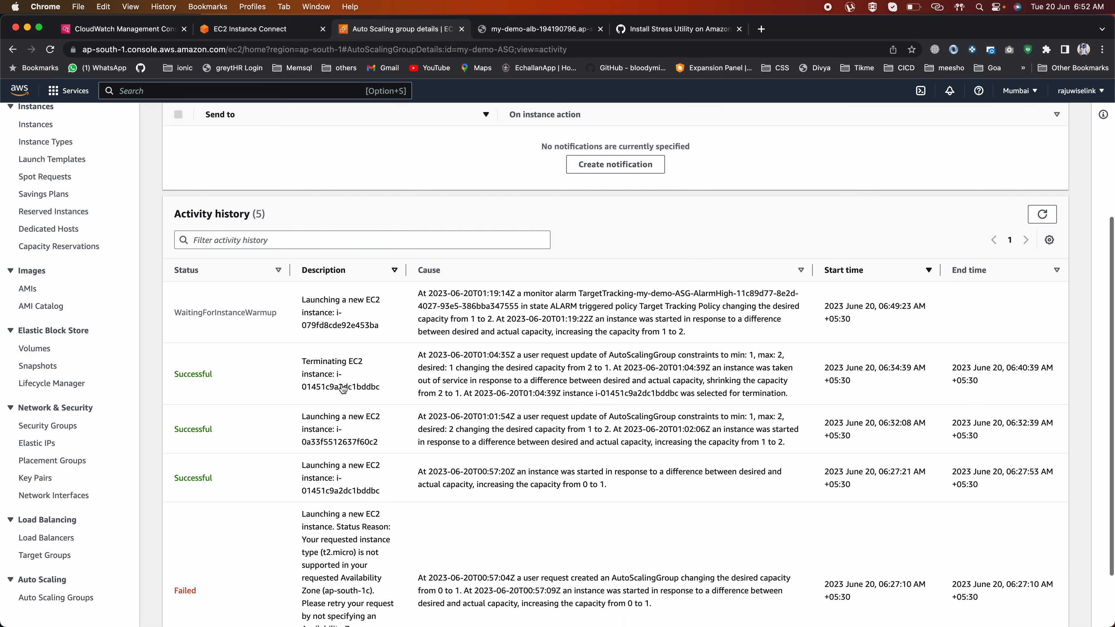
{"action": "scroll", "coordinate": [342, 389], "scroll_direction": "up", "scroll_amount": 5}
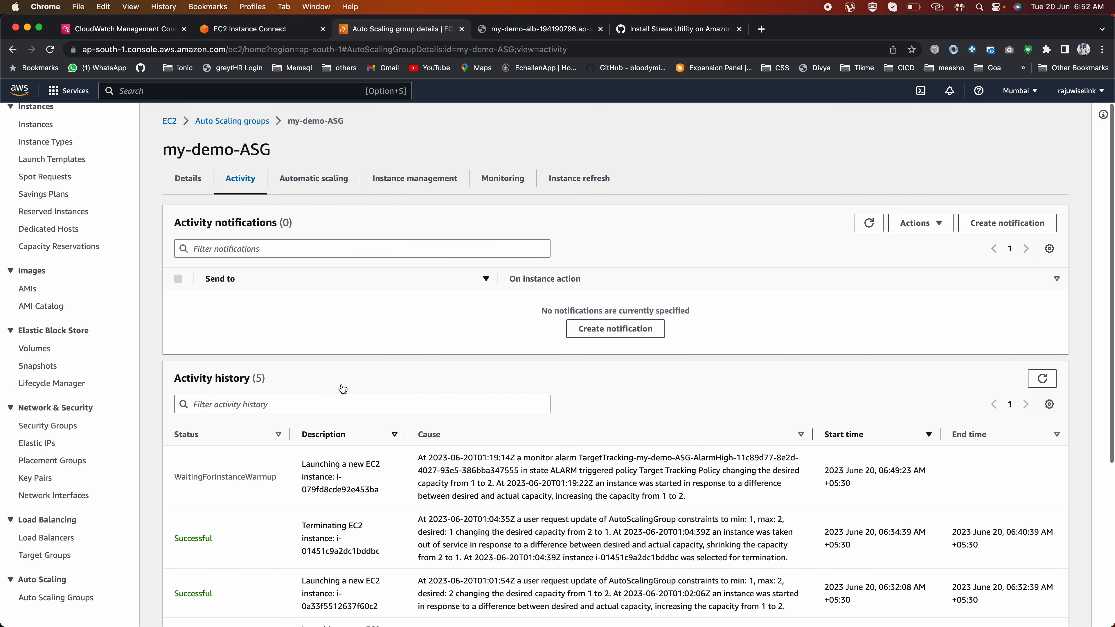
{"action": "left_click", "coordinate": [262, 30]}
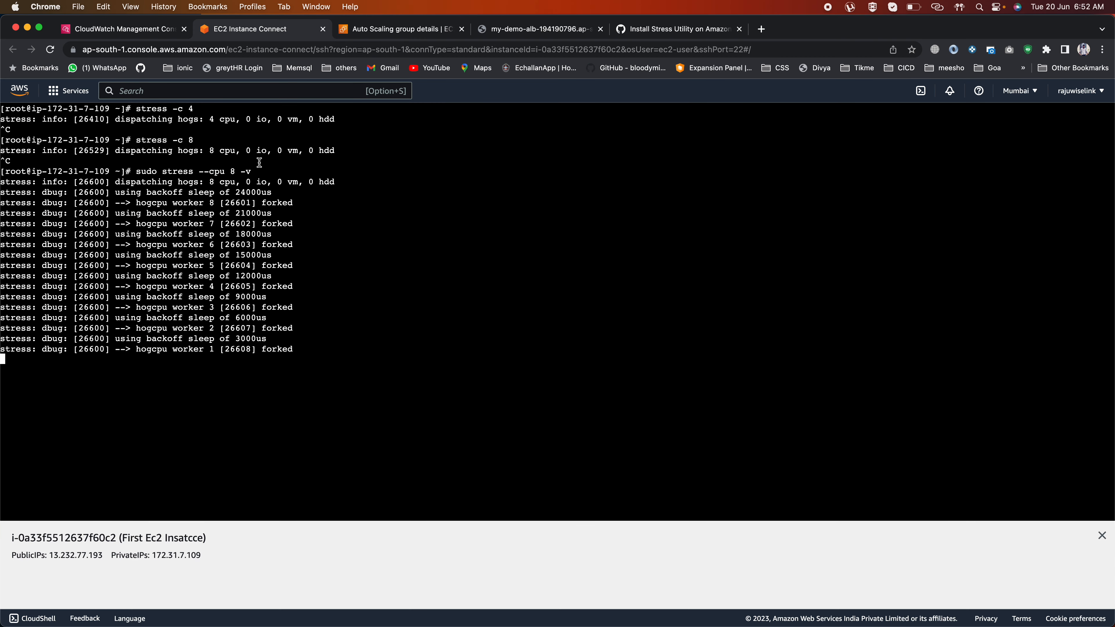
{"action": "left_click", "coordinate": [347, 31]}
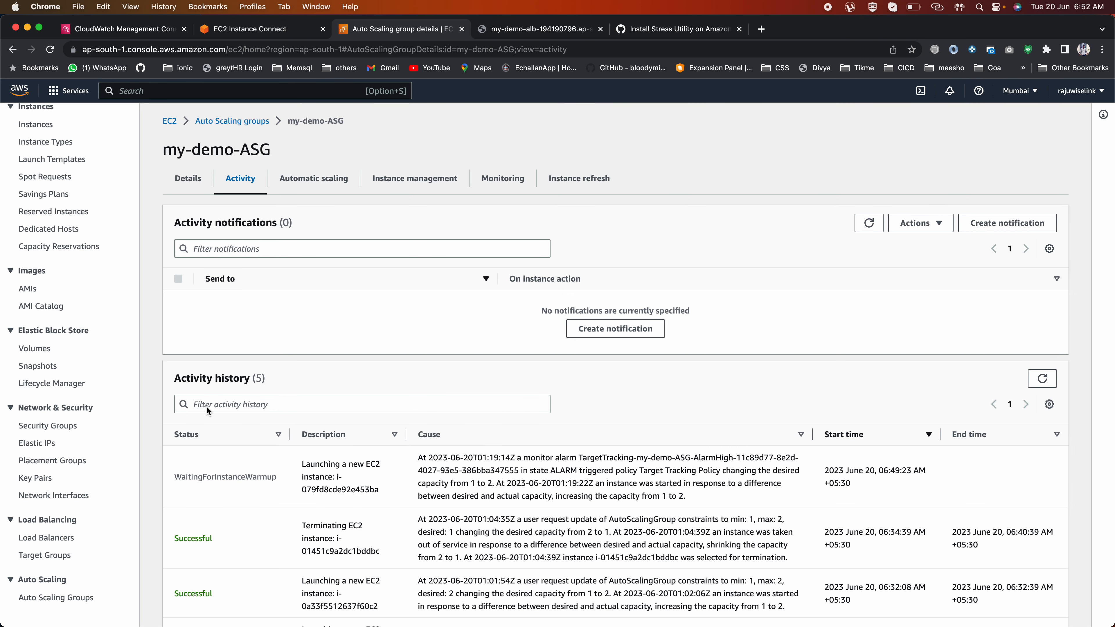
Step: Refresh the activity notifications of my-demo-ASG and examine the status of the newest instance launch
{"action": "left_click", "coordinate": [862, 222]}
{"action": "left_click", "coordinate": [868, 222]}
{"action": "left_click", "coordinate": [869, 223]}
{"action": "left_click_drag", "start_coordinate": [172, 481], "coordinate": [277, 479]}
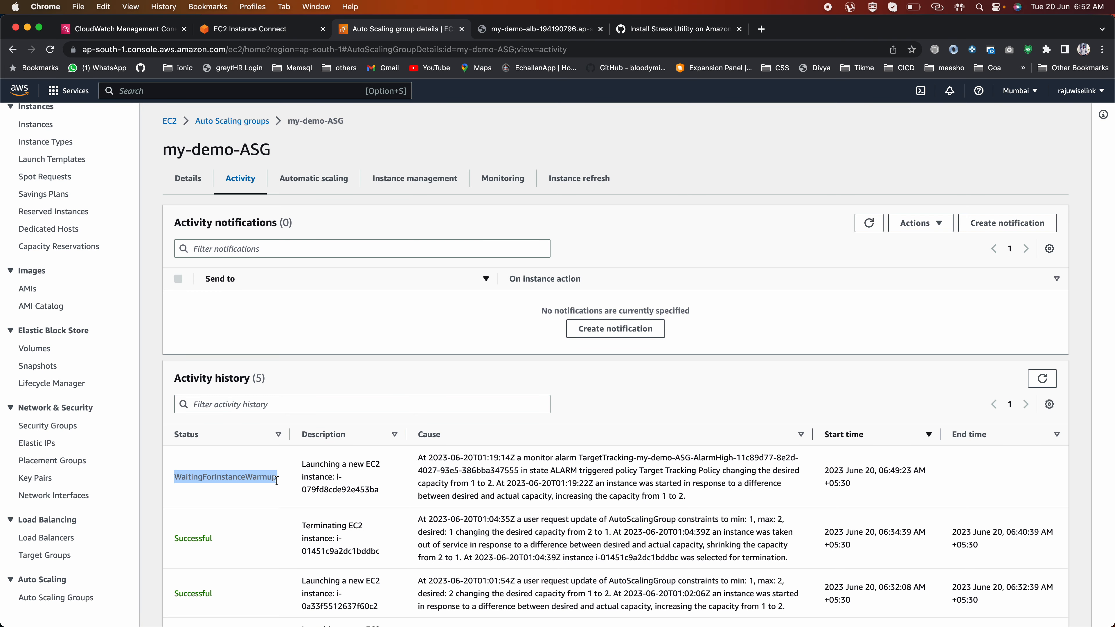
{"action": "left_click", "coordinate": [873, 224]}
{"action": "left_click", "coordinate": [867, 223]}
{"action": "left_click", "coordinate": [863, 223]}
{"action": "left_click", "coordinate": [863, 223]}
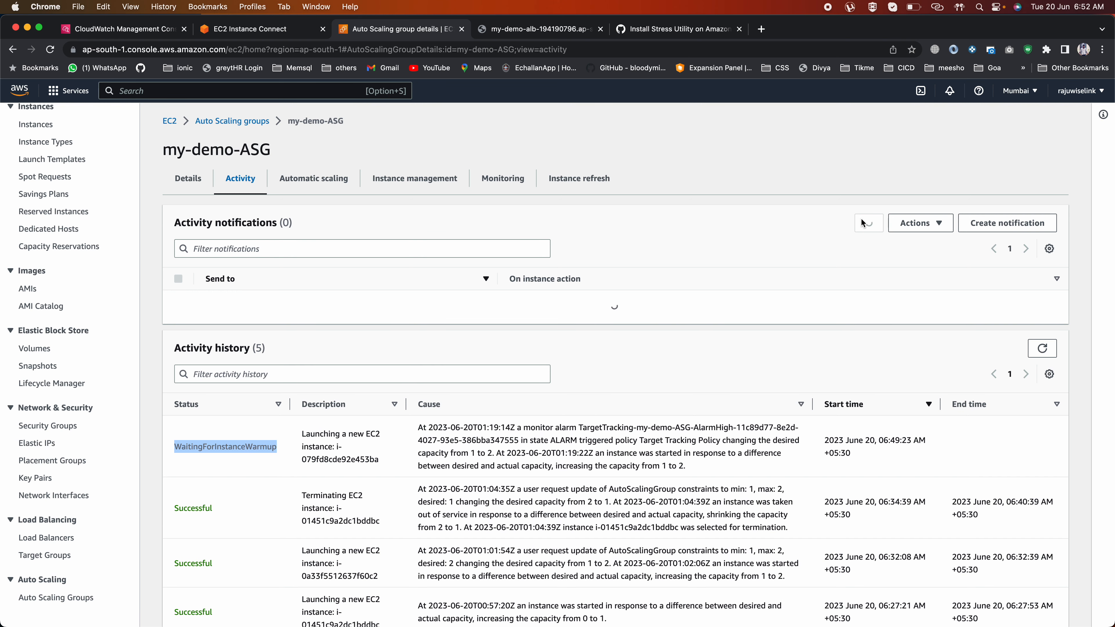
Step: Reopen my-demo-ASG from the Auto Scaling groups and check its instances and EC2 monitoring graphs
{"action": "left_click", "coordinate": [45, 555]}
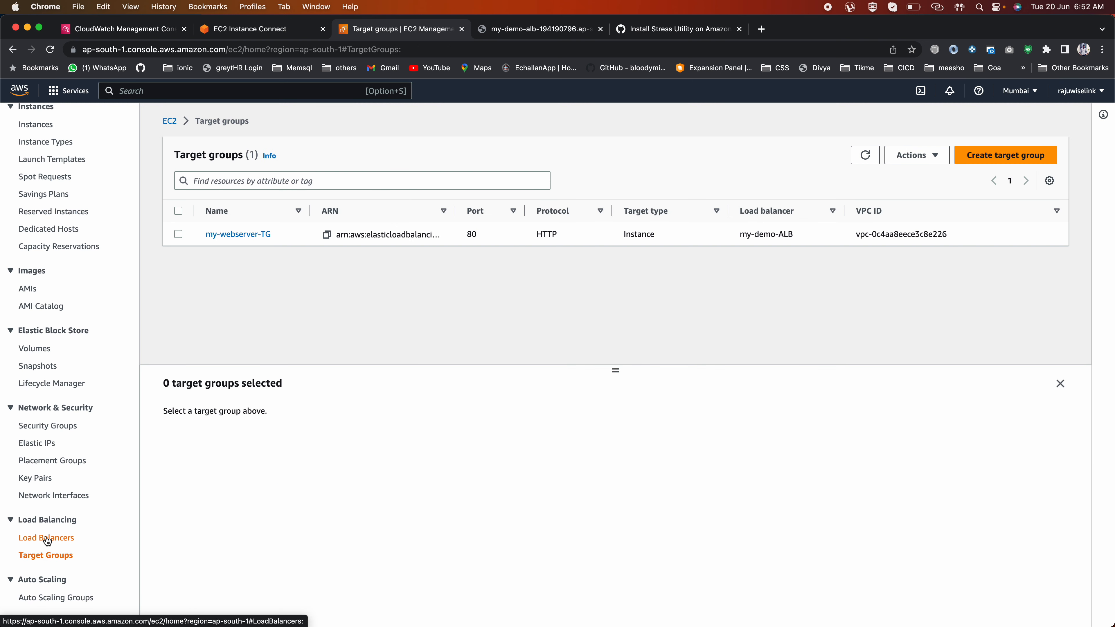
{"action": "left_click", "coordinate": [46, 599]}
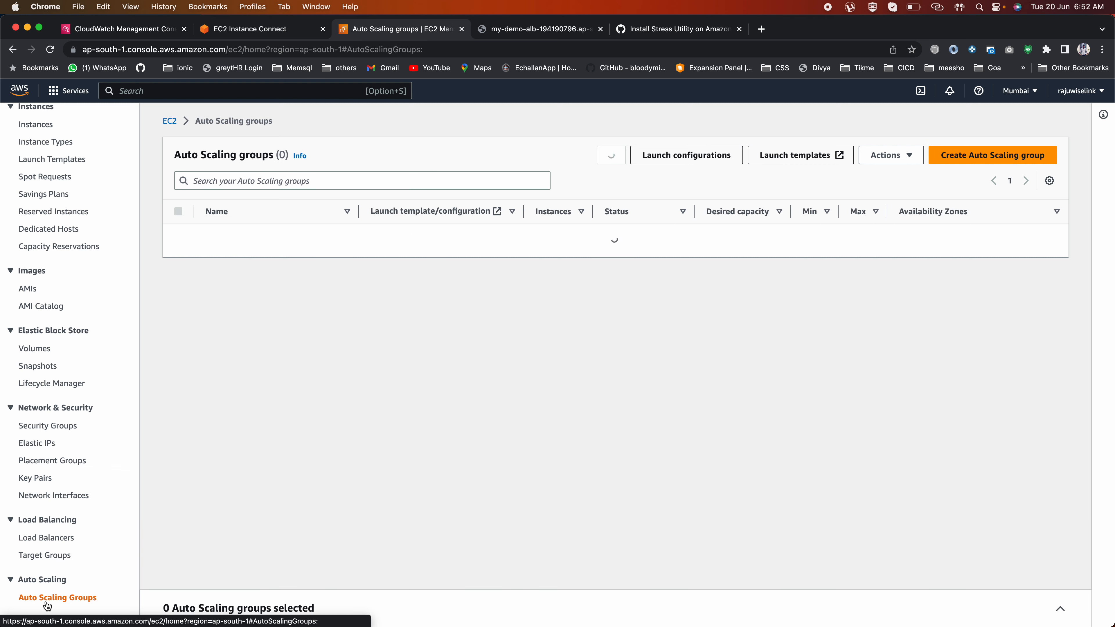
{"action": "left_click", "coordinate": [215, 233]}
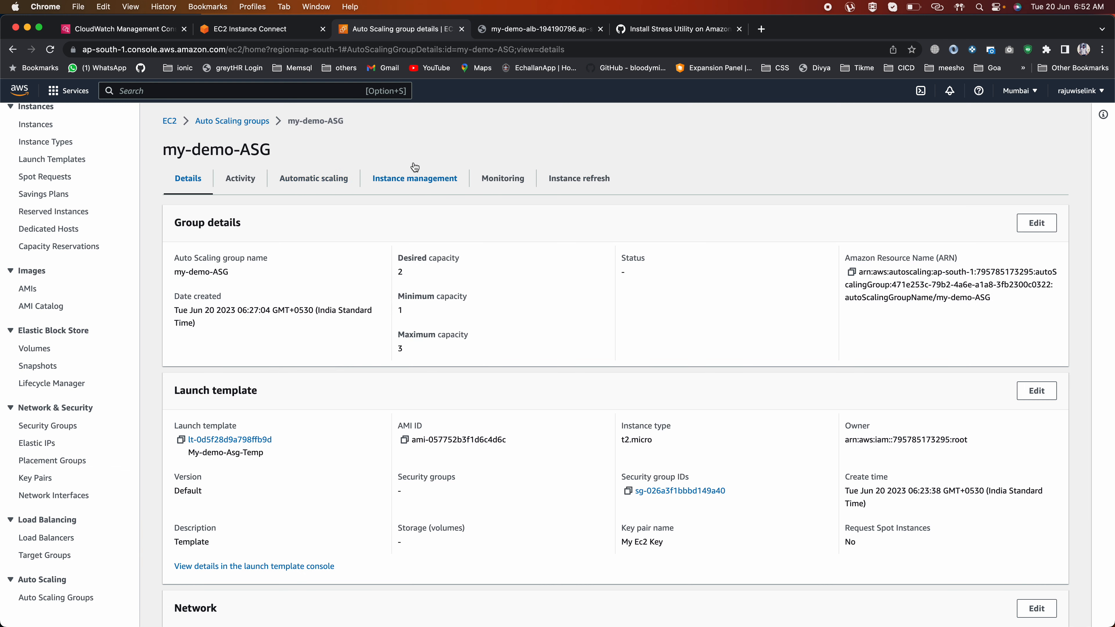
{"action": "left_click", "coordinate": [420, 179]}
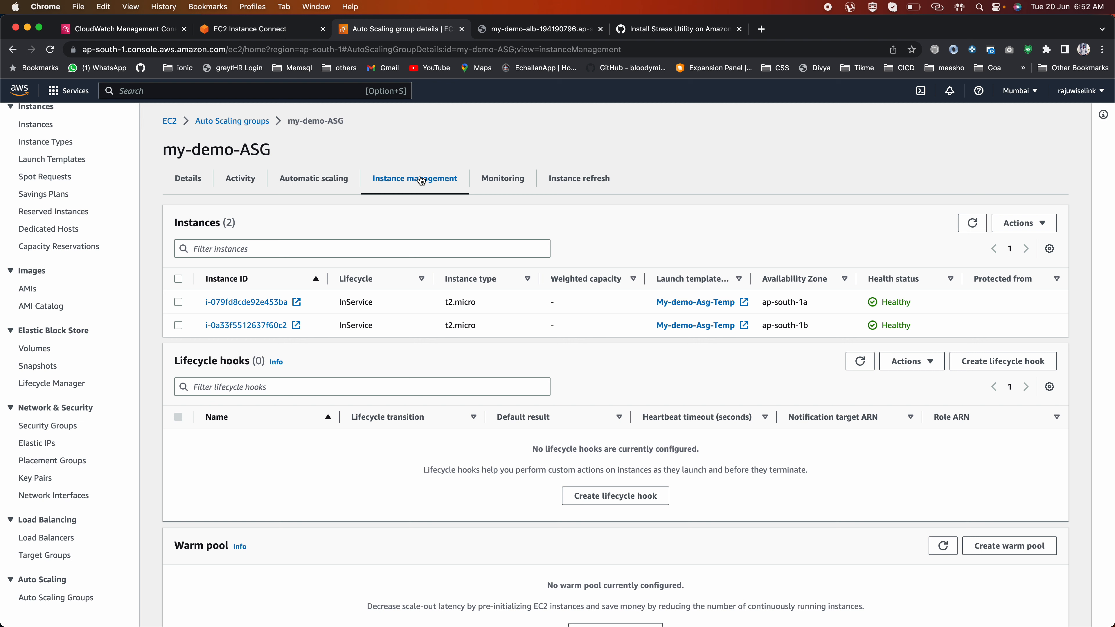
{"action": "left_click", "coordinate": [512, 181]}
{"action": "left_click", "coordinate": [265, 269]}
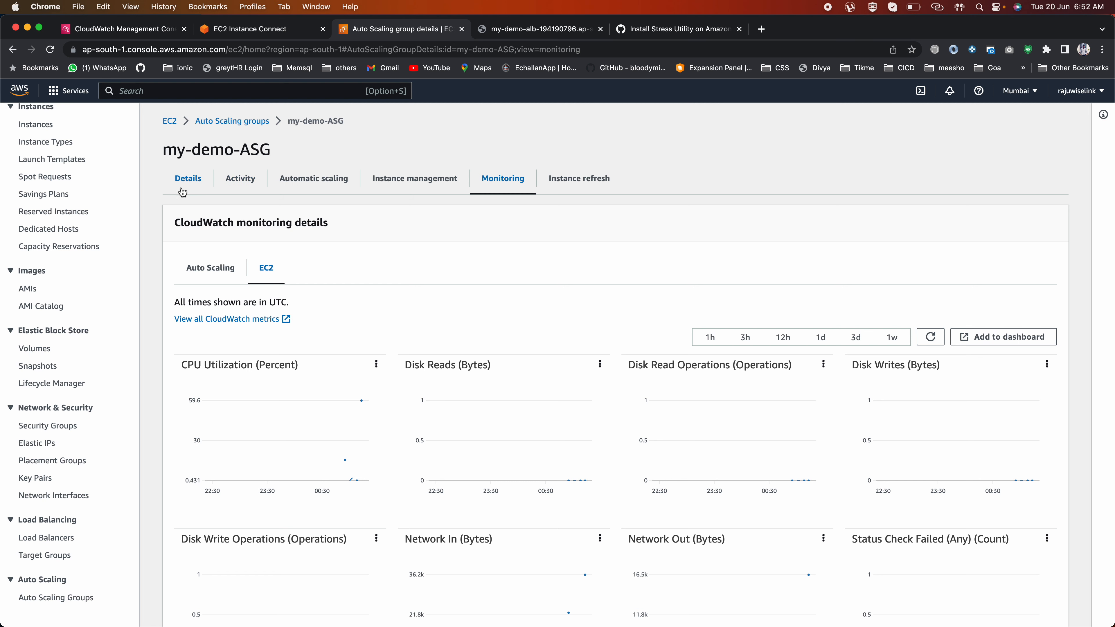
Step: Check the stress session, the instances of my-demo-ASG and the status of its newest instance launch
{"action": "left_click", "coordinate": [269, 32]}
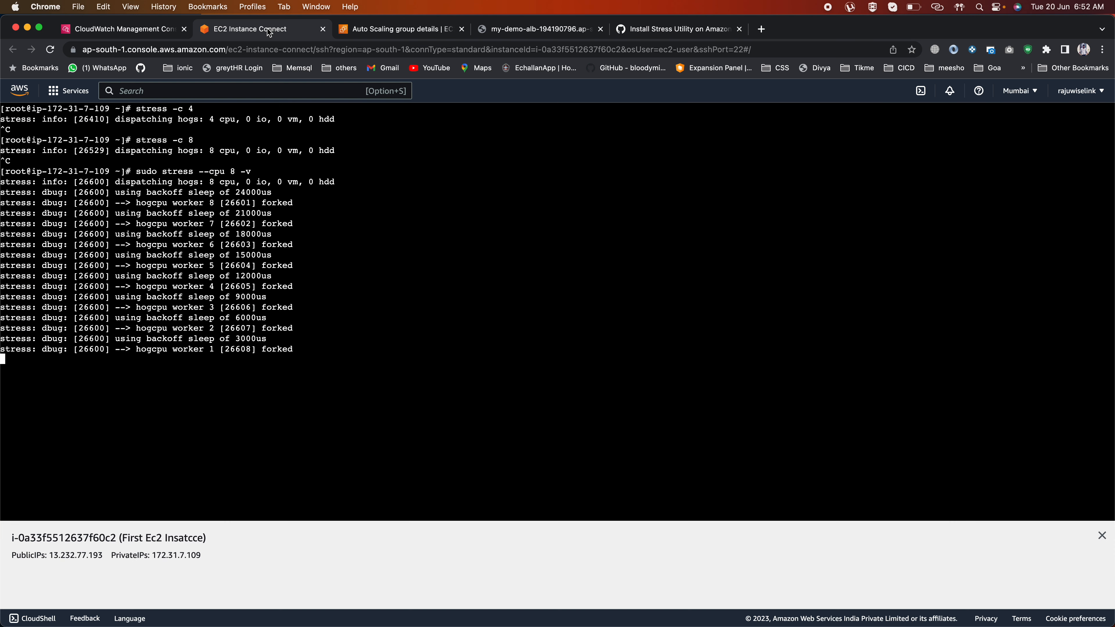
{"action": "left_click", "coordinate": [381, 31]}
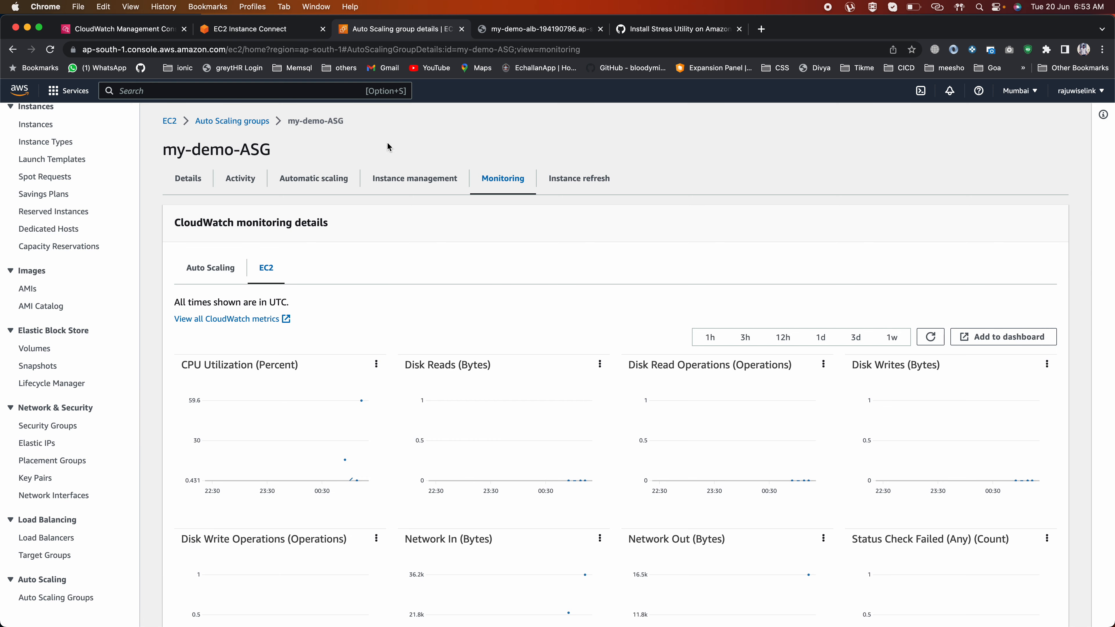
{"action": "left_click", "coordinate": [426, 184]}
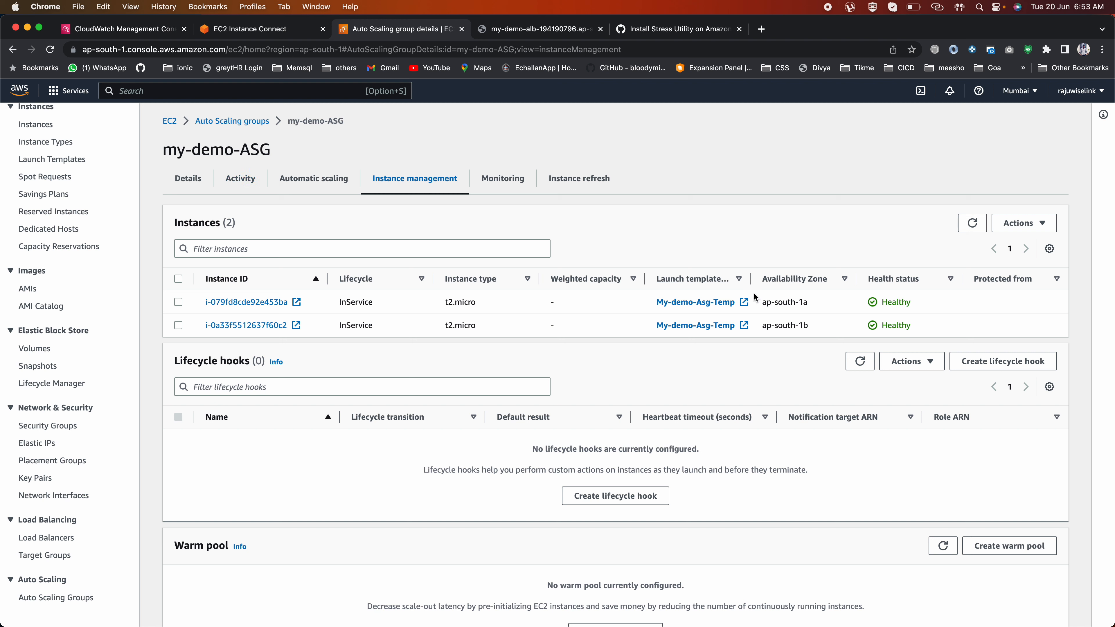
{"action": "left_click", "coordinate": [235, 183]}
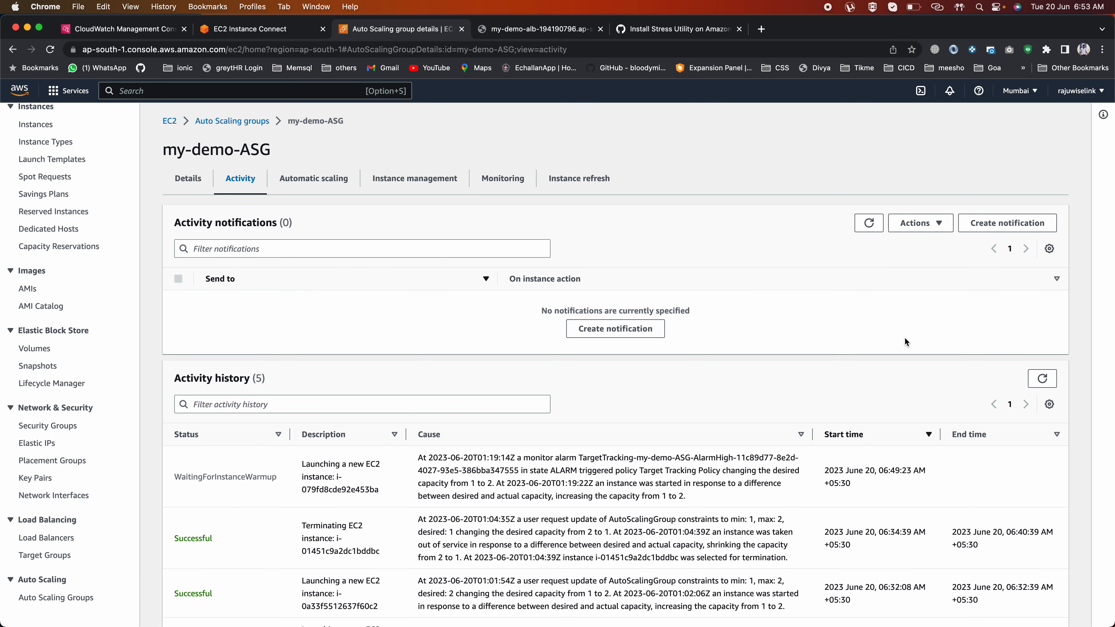
{"action": "left_click", "coordinate": [868, 223]}
{"action": "left_click_drag", "start_coordinate": [182, 477], "coordinate": [281, 483]}
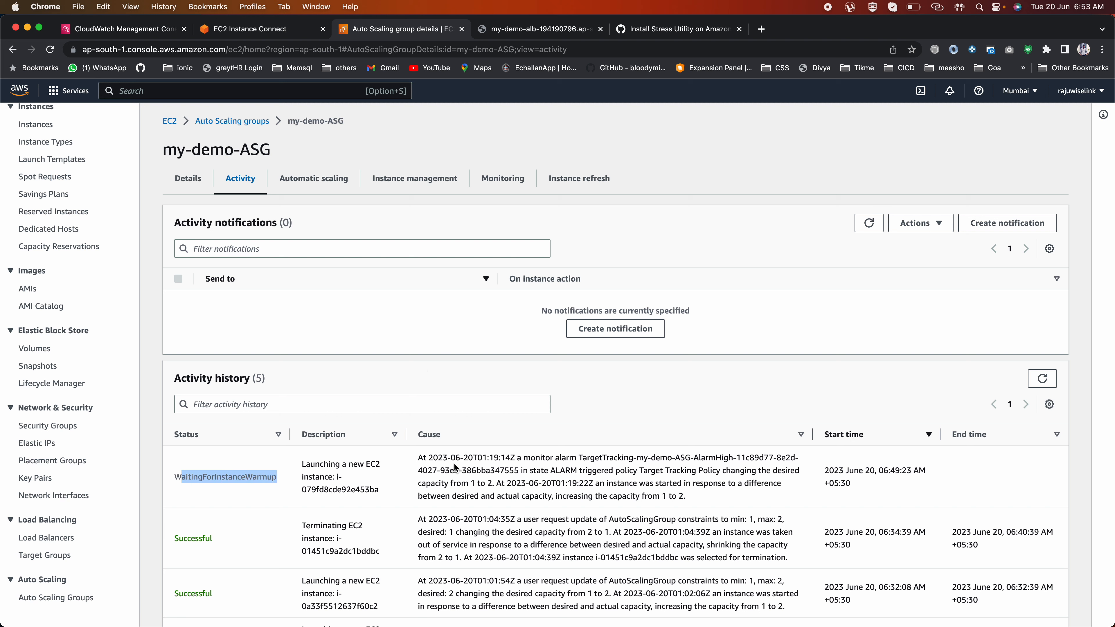
Step: Open the EC2 instances list and refresh it to examine the newly launched instance's status check
{"action": "scroll", "coordinate": [44, 220], "scroll_direction": "up", "scroll_amount": 1}
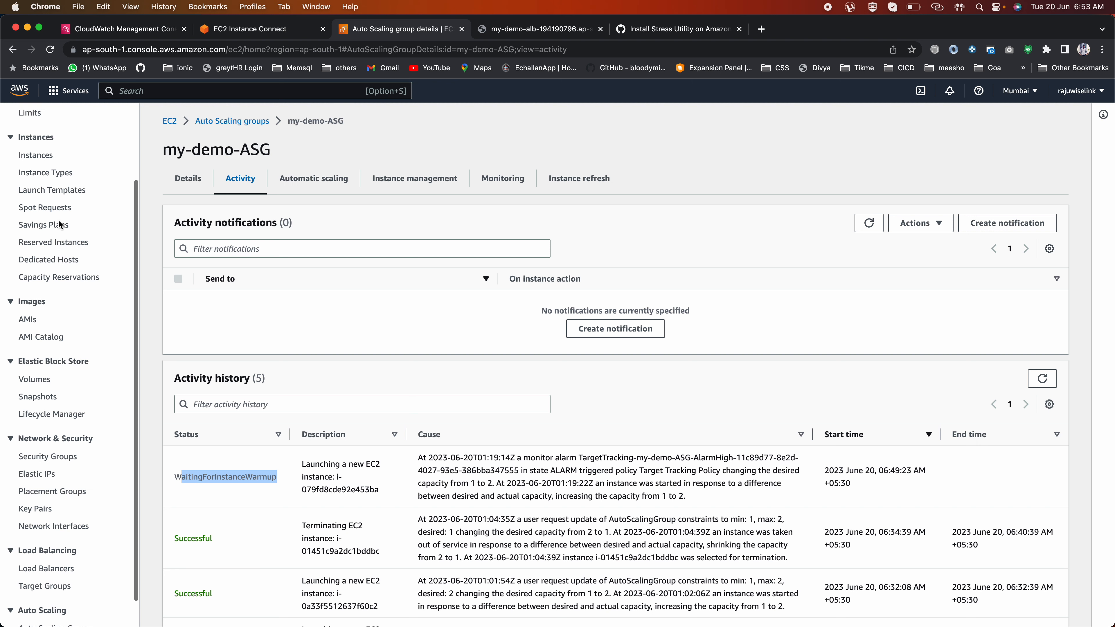
{"action": "left_click", "coordinate": [43, 159]}
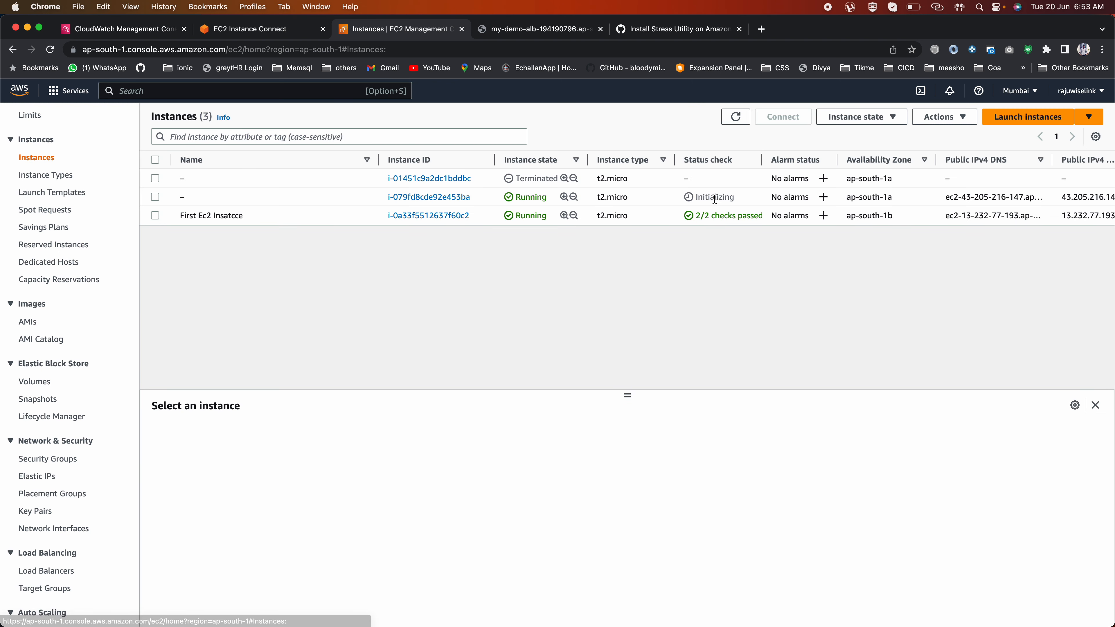
{"action": "left_click_drag", "start_coordinate": [695, 199], "coordinate": [729, 198]}
{"action": "left_click", "coordinate": [736, 118]}
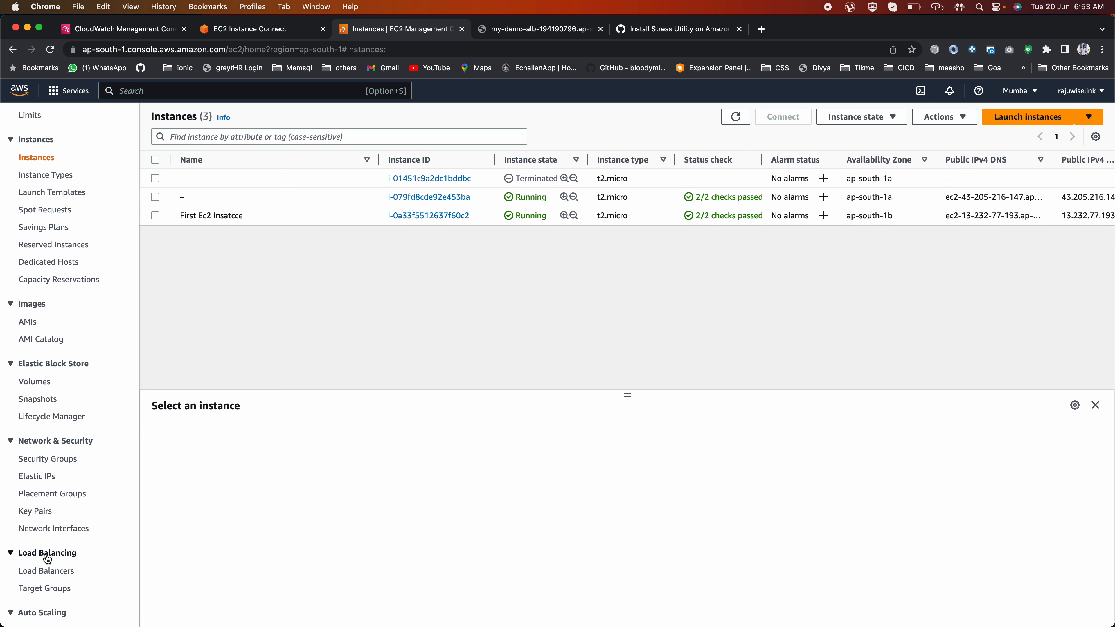
Step: Reopen my-demo-ASG to recheck its instances and activity history, and return to the EC2 Instance Connect stress session
{"action": "scroll", "coordinate": [49, 597], "scroll_direction": "down", "scroll_amount": 2}
{"action": "left_click", "coordinate": [57, 597]}
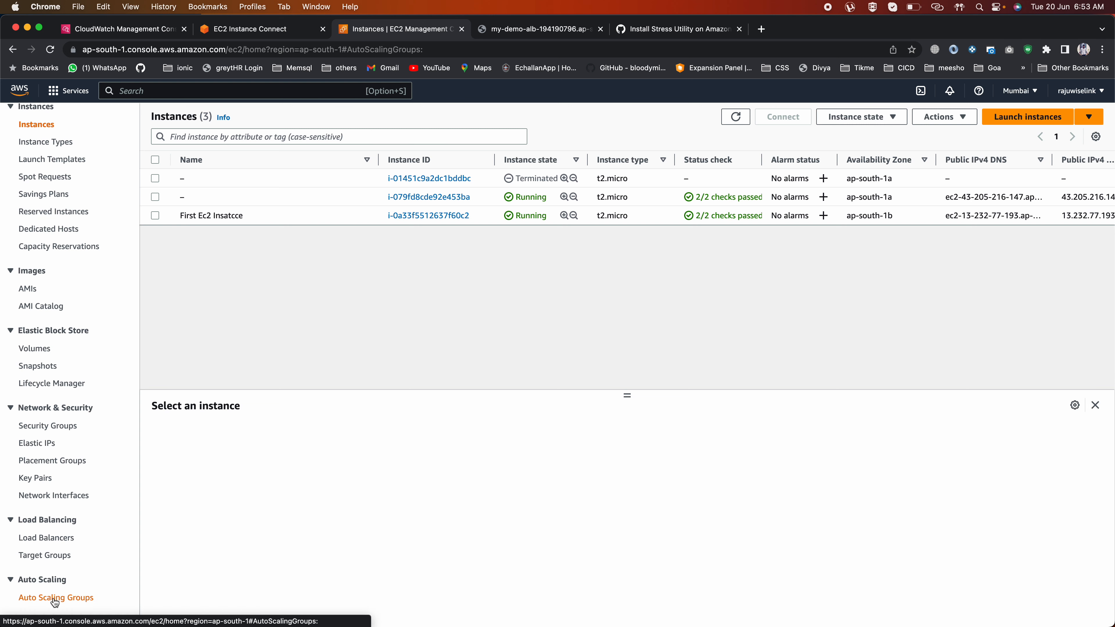
{"action": "left_click", "coordinate": [232, 236]}
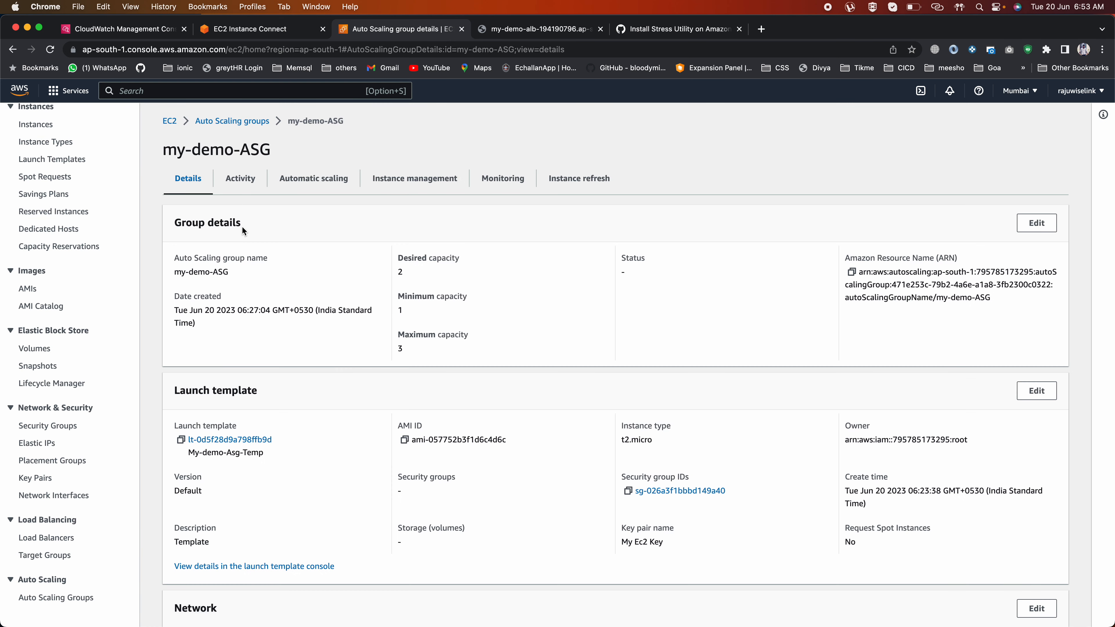
{"action": "left_click", "coordinate": [416, 180]}
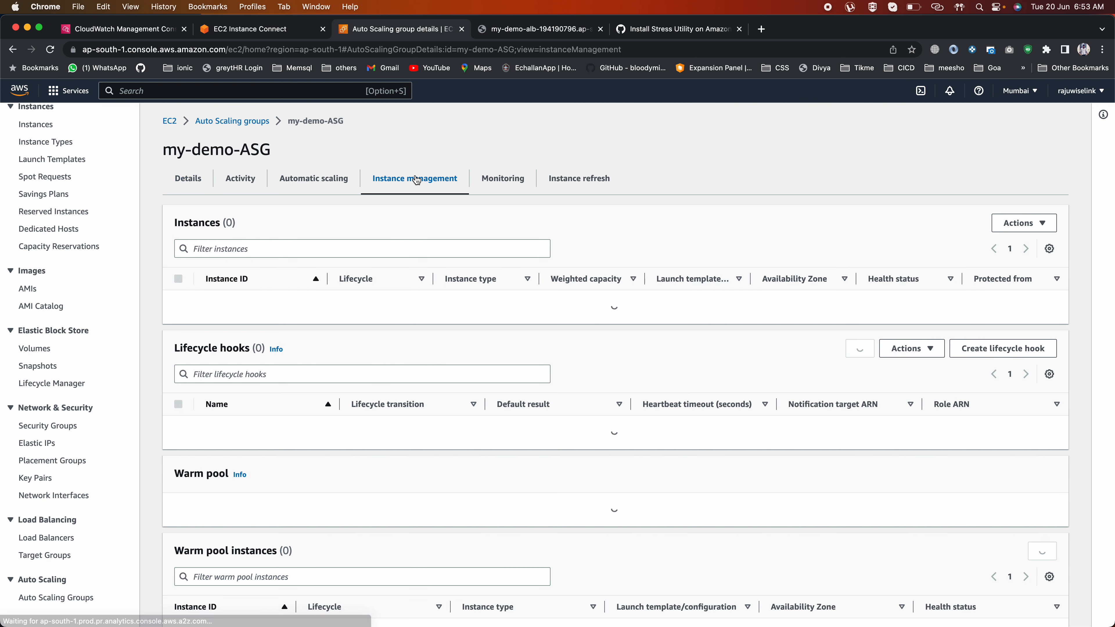
{"action": "left_click", "coordinate": [249, 181]}
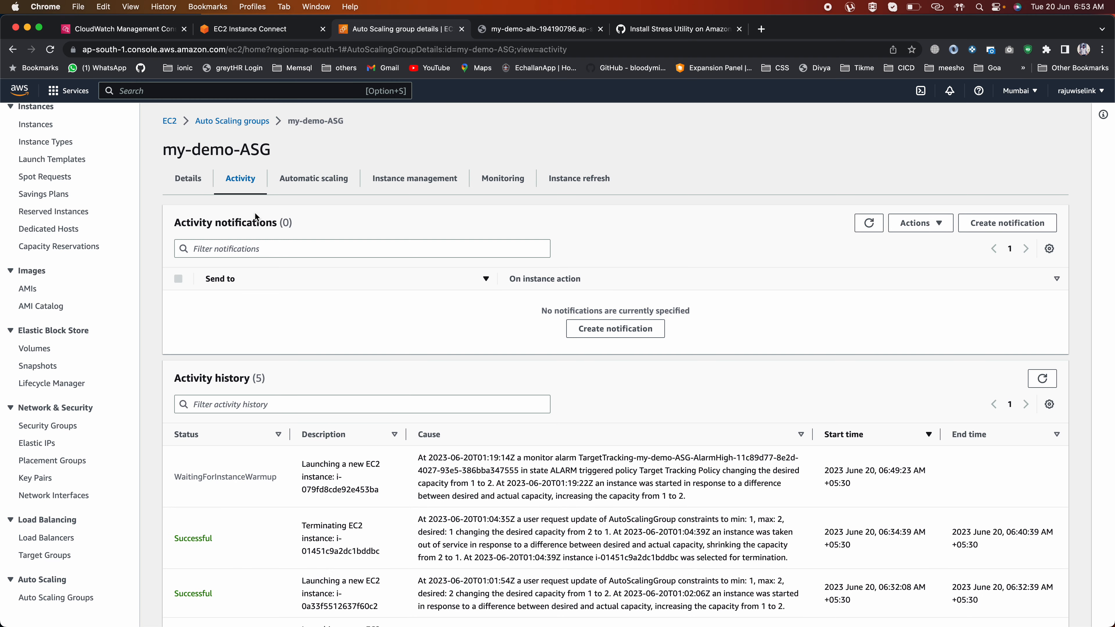
{"action": "scroll", "coordinate": [321, 443], "scroll_direction": "down", "scroll_amount": 3}
{"action": "scroll", "coordinate": [322, 442], "scroll_direction": "up", "scroll_amount": 3}
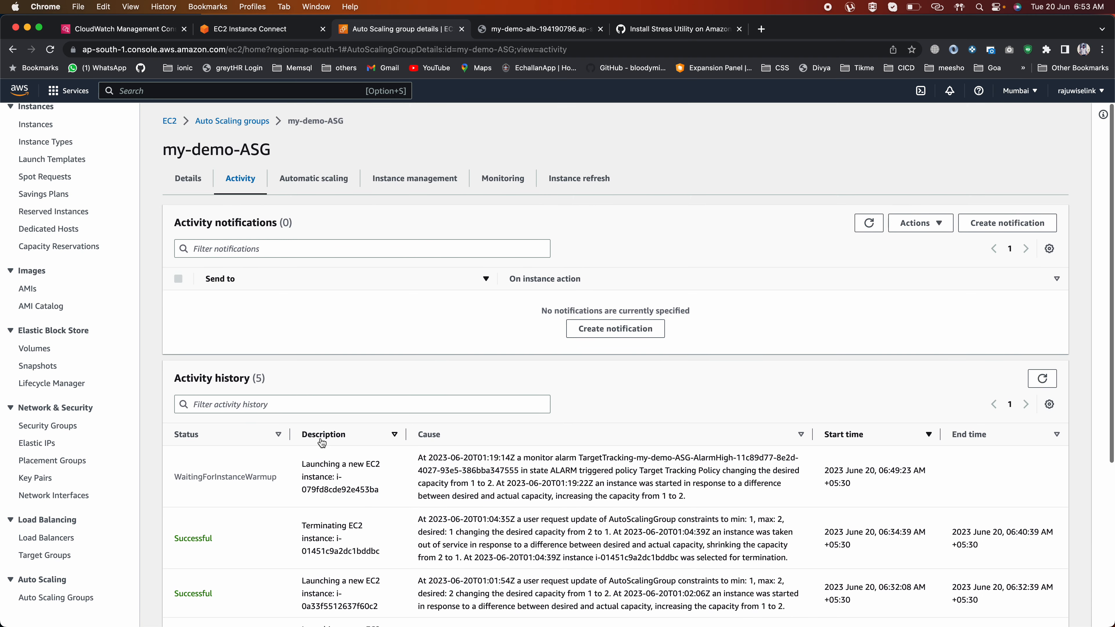
{"action": "left_click", "coordinate": [220, 30]}
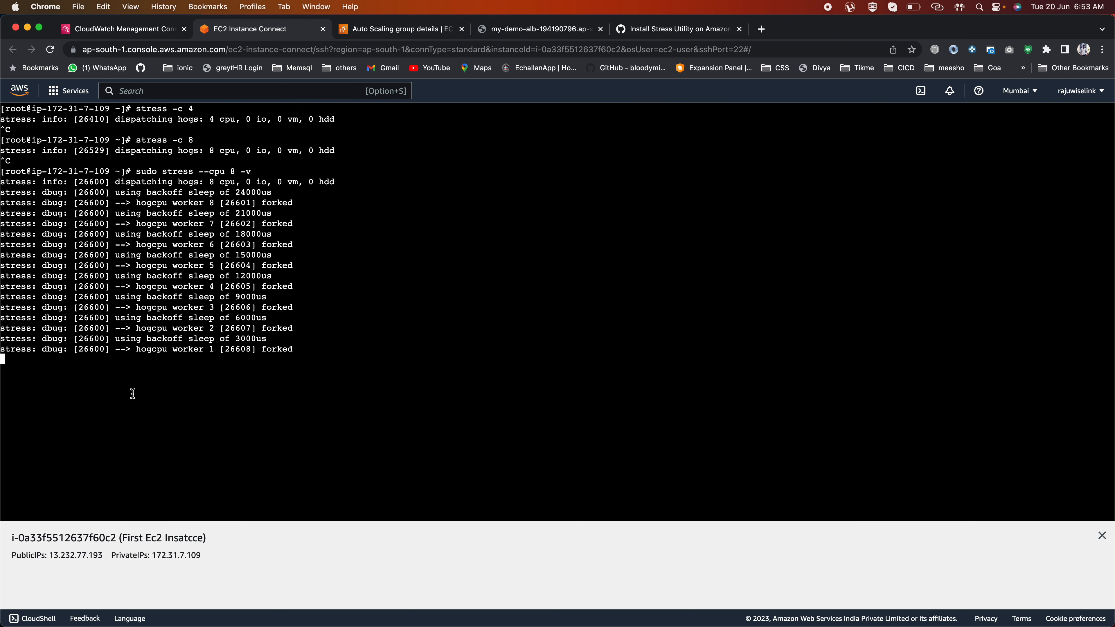
Step: Stop the running CPU stress test in the EC2 Instance Connect session and review its output
{"action": "key", "text": "ctrl+c"}
{"action": "left_click_drag", "start_coordinate": [57, 169], "coordinate": [211, 349]}
{"action": "left_click", "coordinate": [271, 334]}
{"action": "left_click_drag", "start_coordinate": [298, 349], "coordinate": [6, 159]}
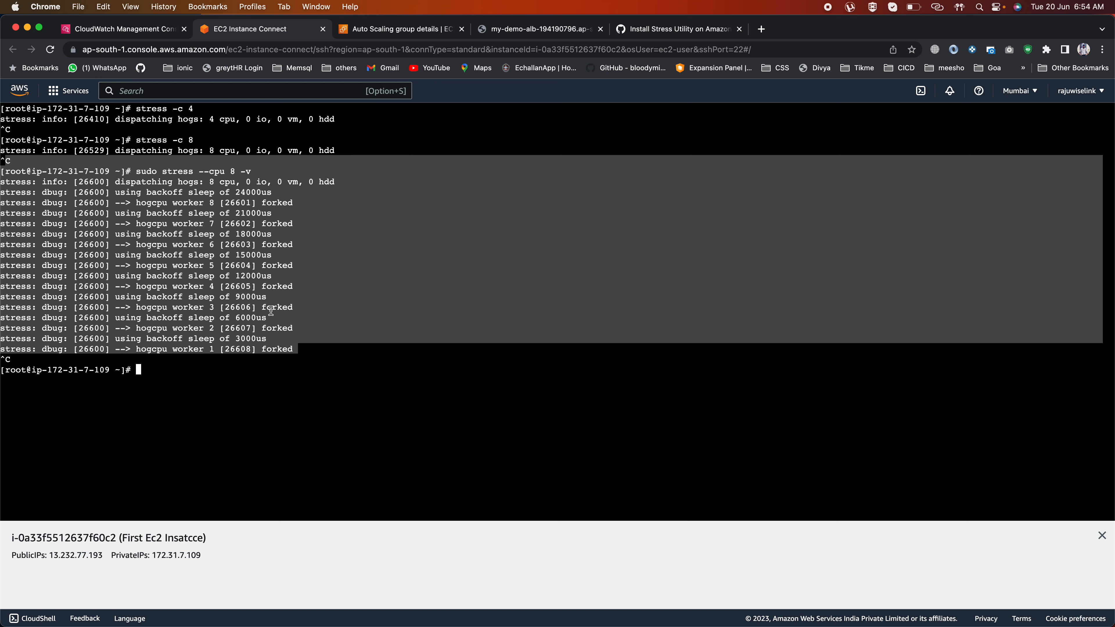
{"action": "left_click", "coordinate": [266, 321]}
Step: Run top to examine the CPU usage of the instance's processes, quit it and dismiss the instance information pane
{"action": "type", "text": "top"}
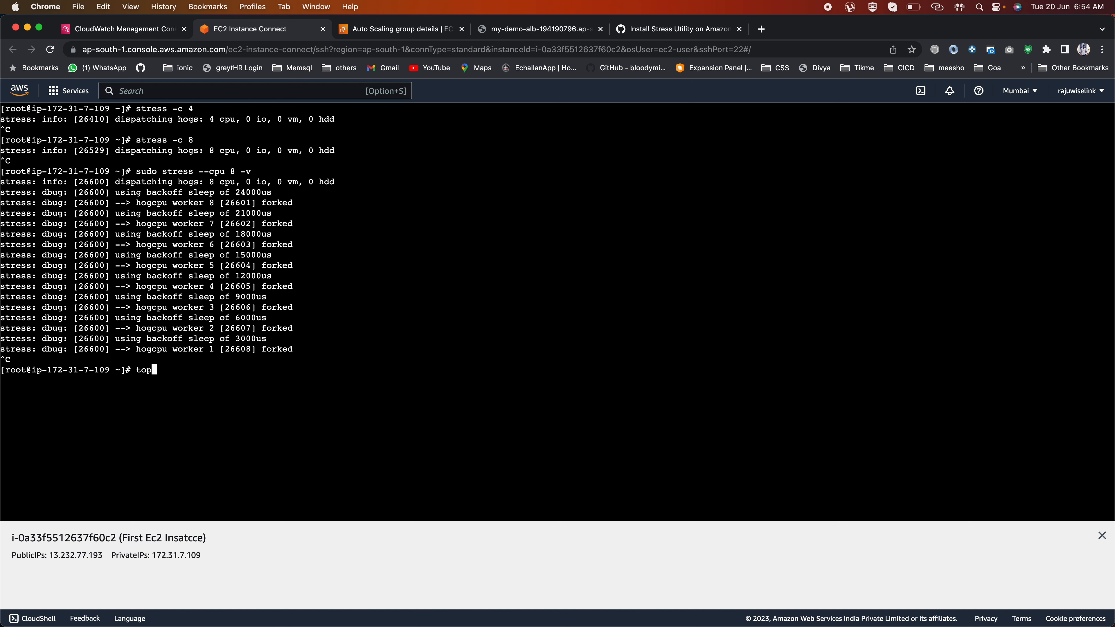
{"action": "key", "text": "Return"}
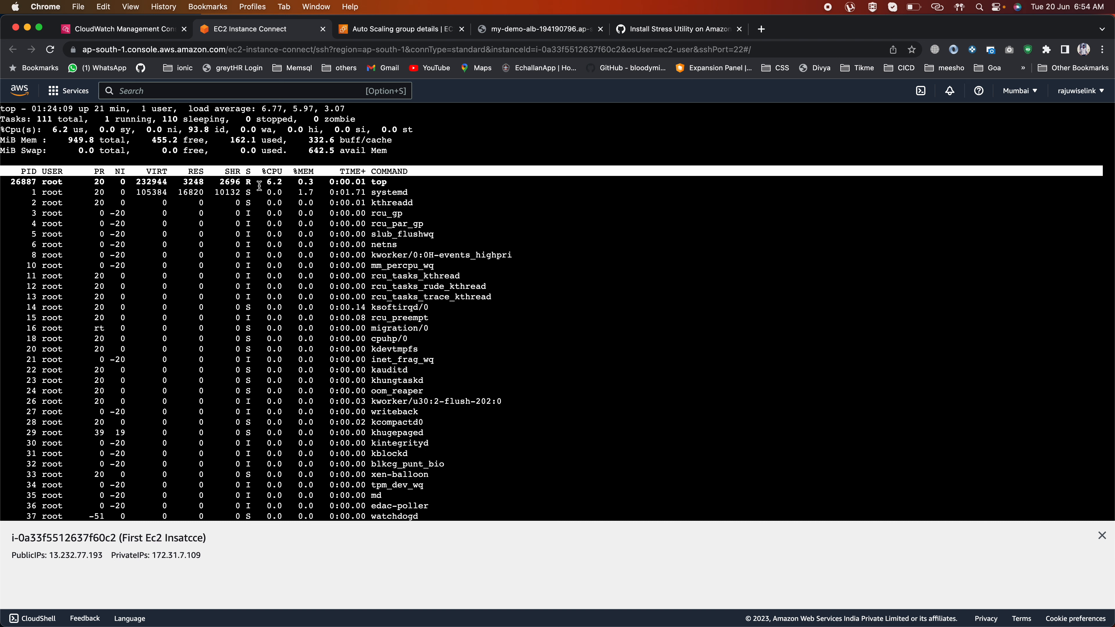
{"action": "left_click_drag", "start_coordinate": [266, 183], "coordinate": [293, 182]}
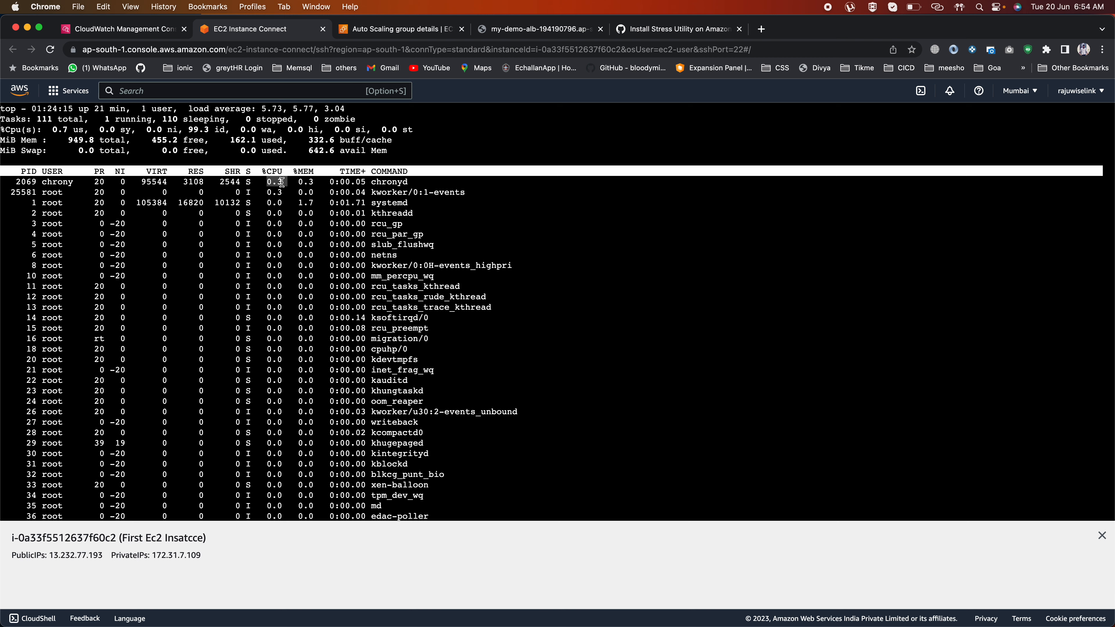
{"action": "key", "text": "q"}
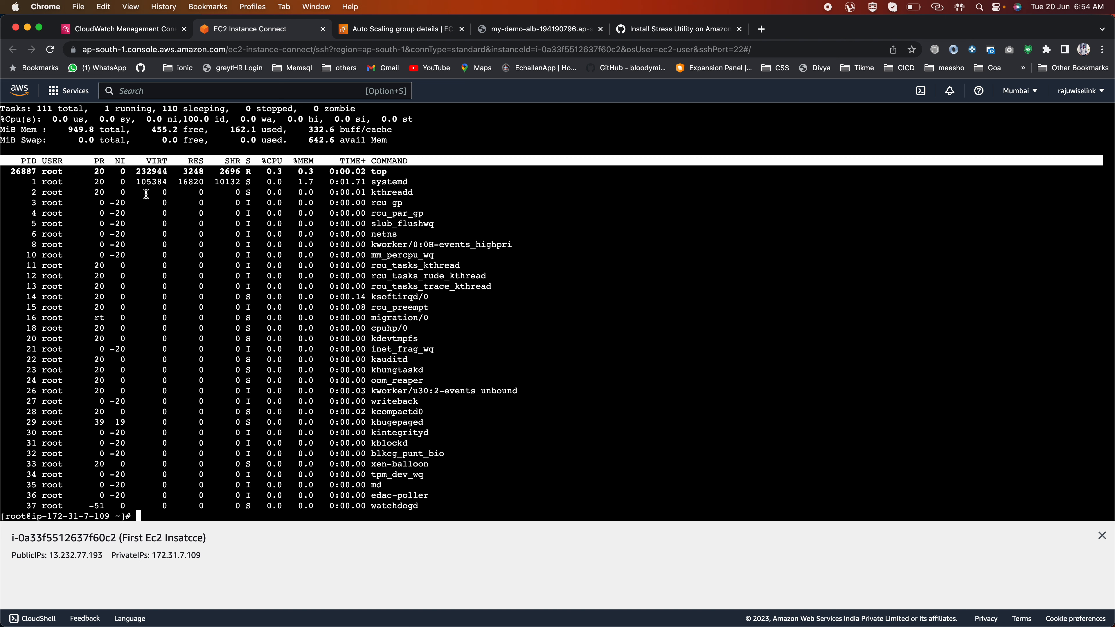
{"action": "scroll", "coordinate": [147, 195], "scroll_direction": "up", "scroll_amount": 1}
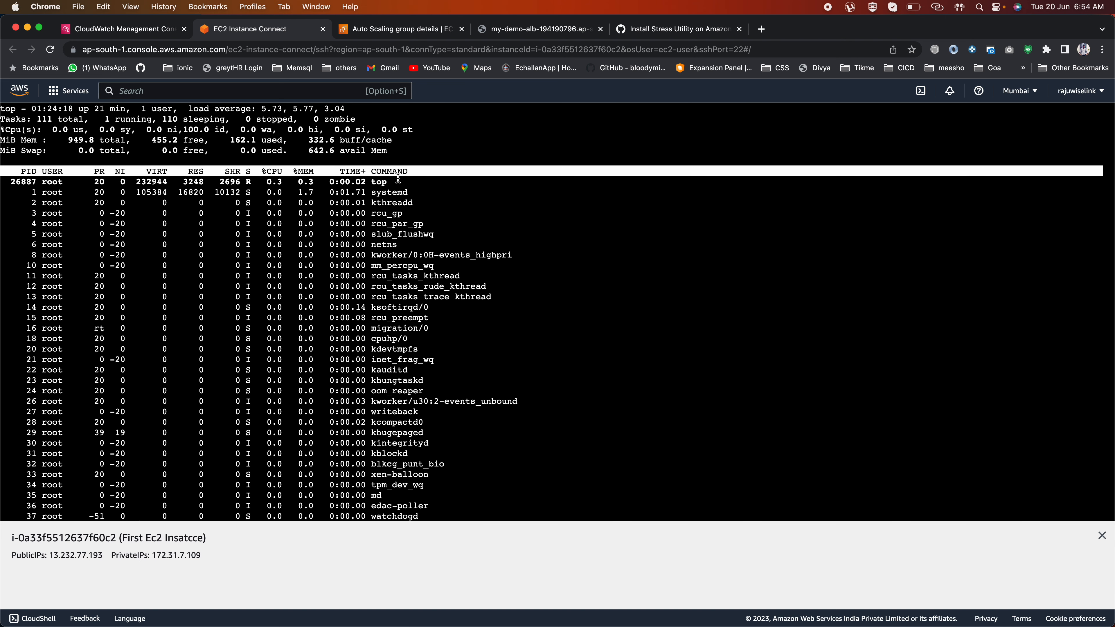
{"action": "left_click_drag", "start_coordinate": [371, 171], "coordinate": [418, 255]}
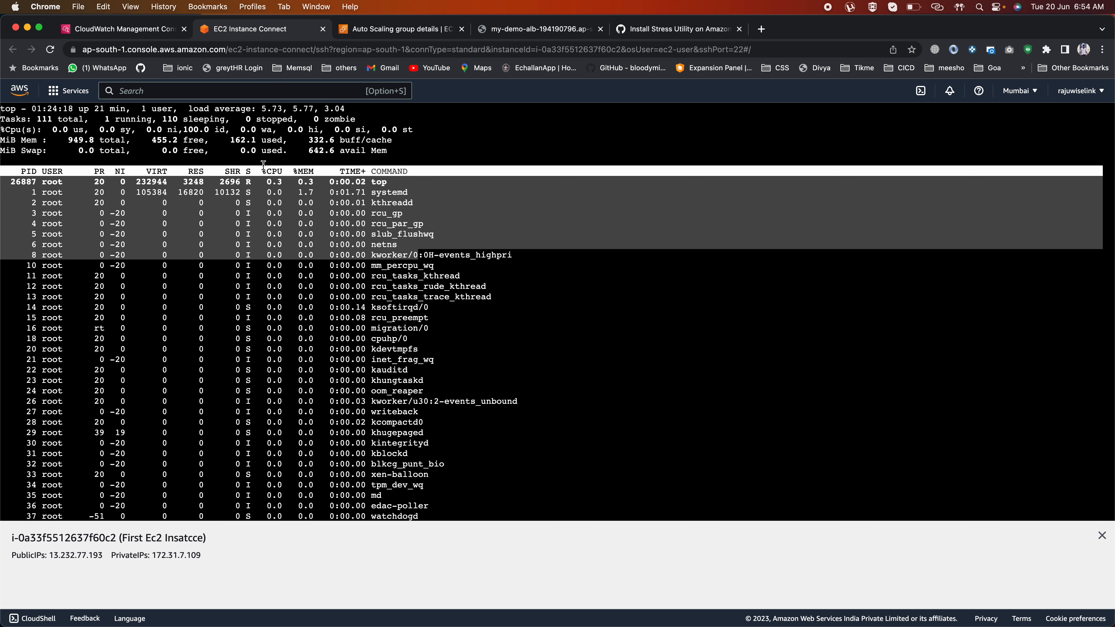
{"action": "left_click", "coordinate": [279, 210]}
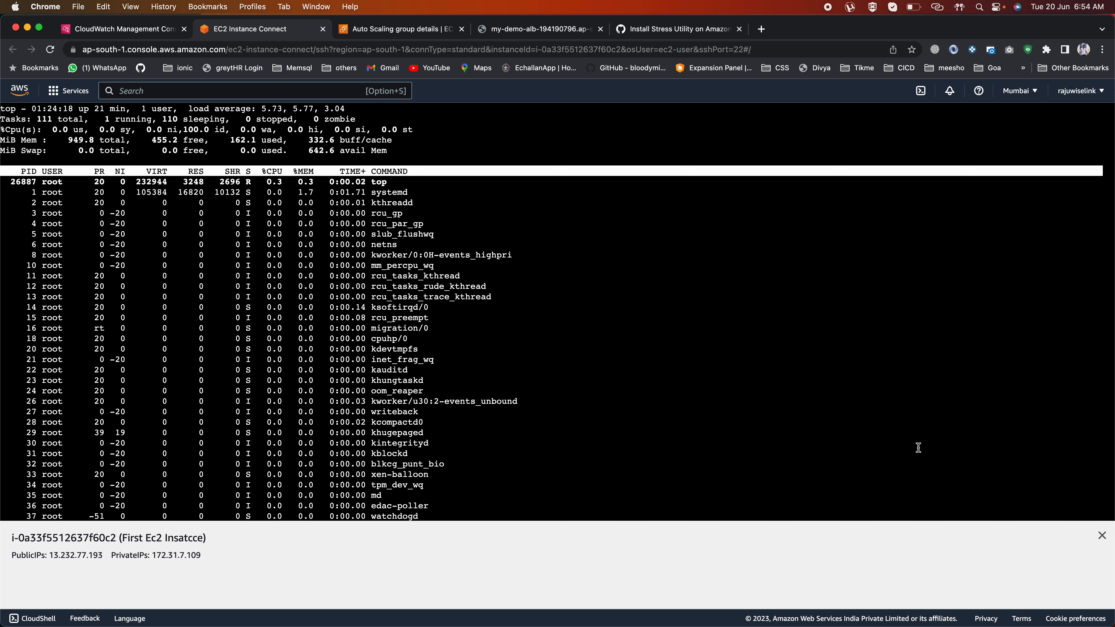
{"action": "left_click", "coordinate": [1101, 536]}
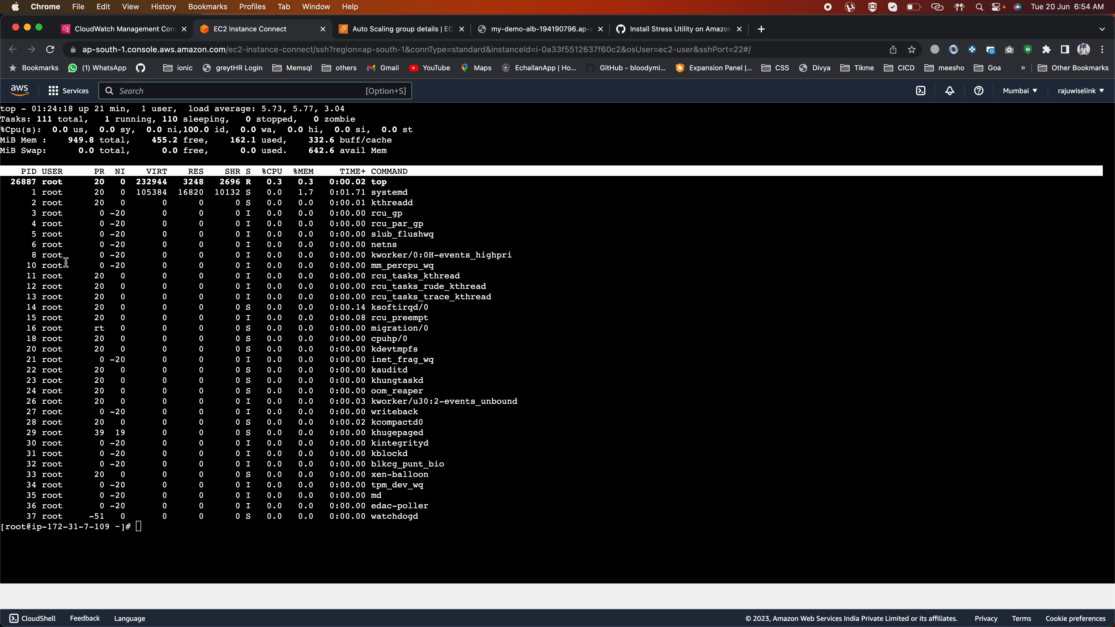
{"action": "double_click", "coordinate": [26, 182]}
{"action": "type", "text": "kill"}
{"action": "key", "text": "super+v"}
{"action": "key", "text": "ctrl+c"}
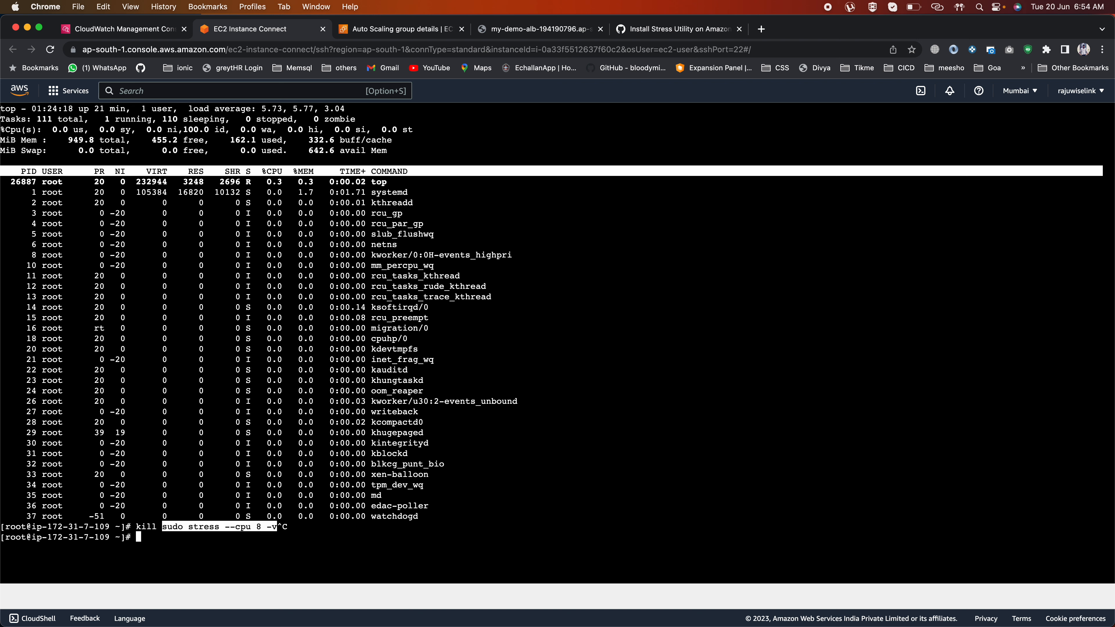
Step: Clear the terminal screen
{"action": "type", "text": "clear"}
{"action": "key", "text": "Return"}
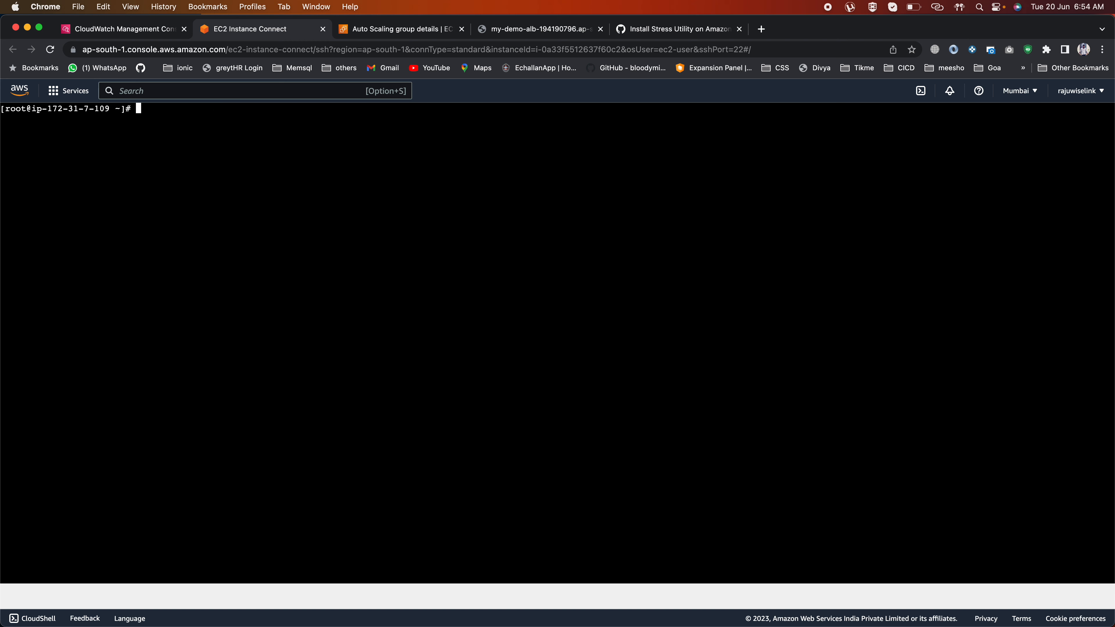
{"action": "key", "text": "super+Tab"}
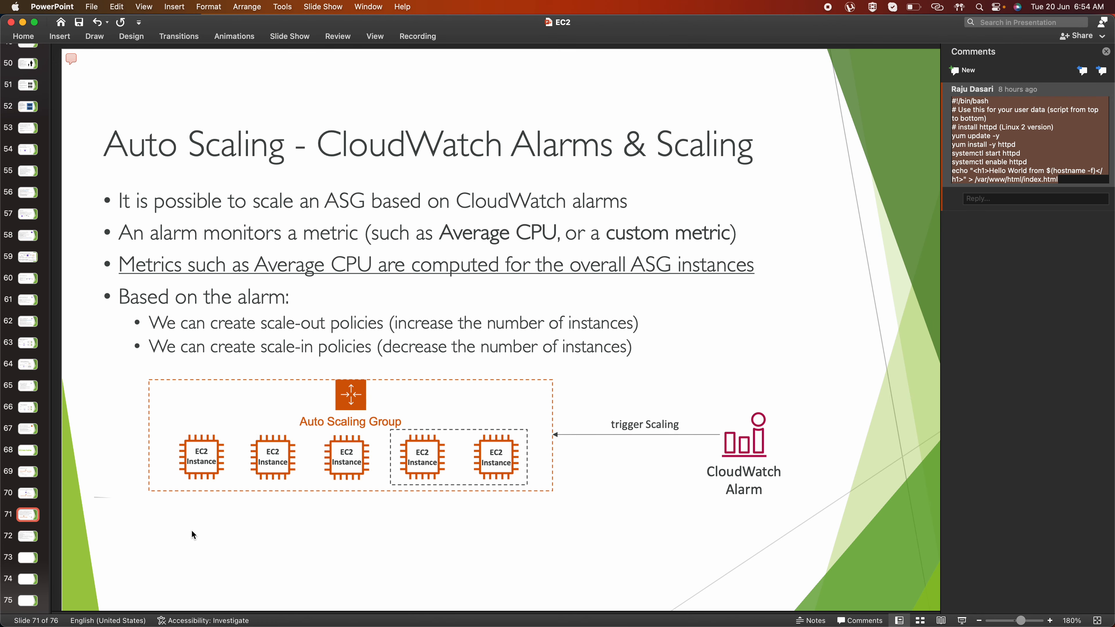
{"action": "key", "text": "super+Tab"}
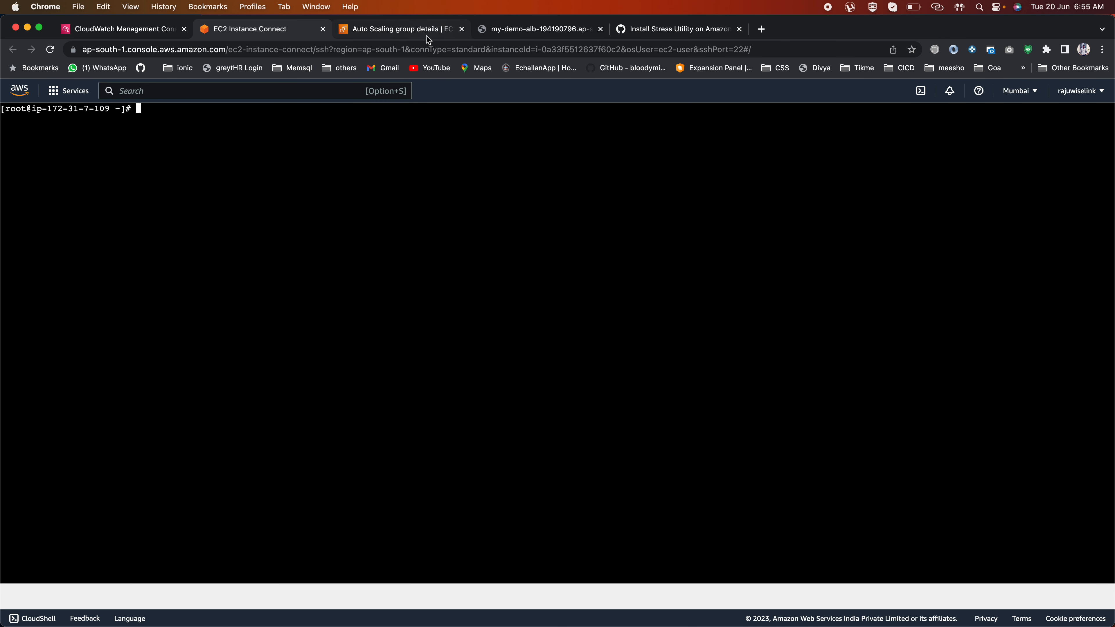
Step: Return to my-demo-ASG, refresh its activity notifications and review the target tracking policy under automatic scaling
{"action": "left_click", "coordinate": [395, 30]}
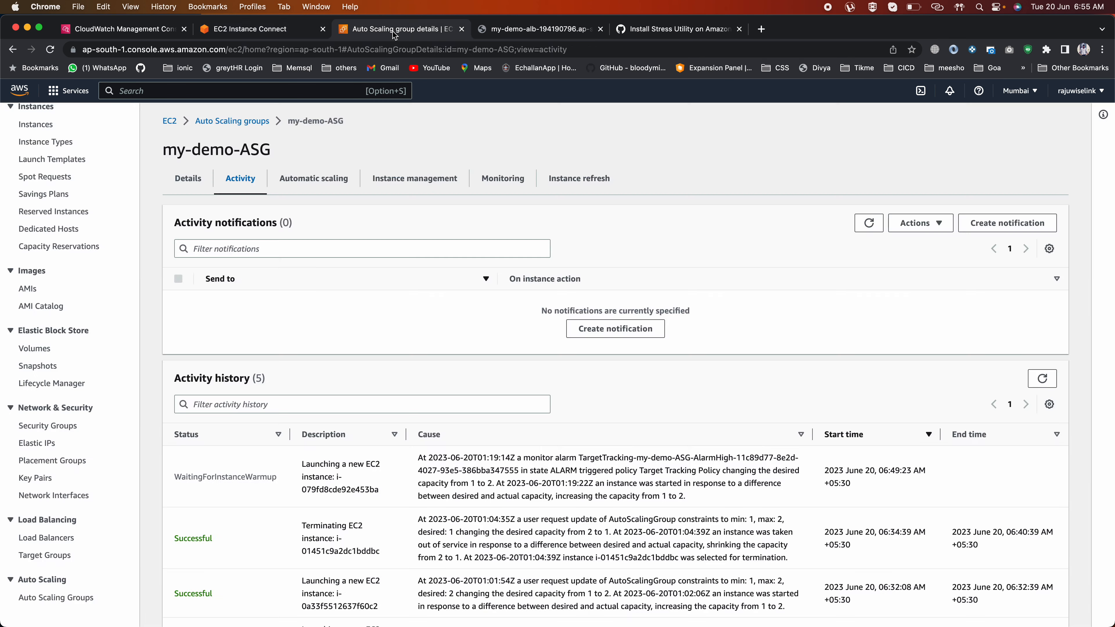
{"action": "left_click", "coordinate": [869, 223]}
{"action": "left_click", "coordinate": [288, 177]}
{"action": "scroll", "coordinate": [361, 399], "scroll_direction": "down", "scroll_amount": 7}
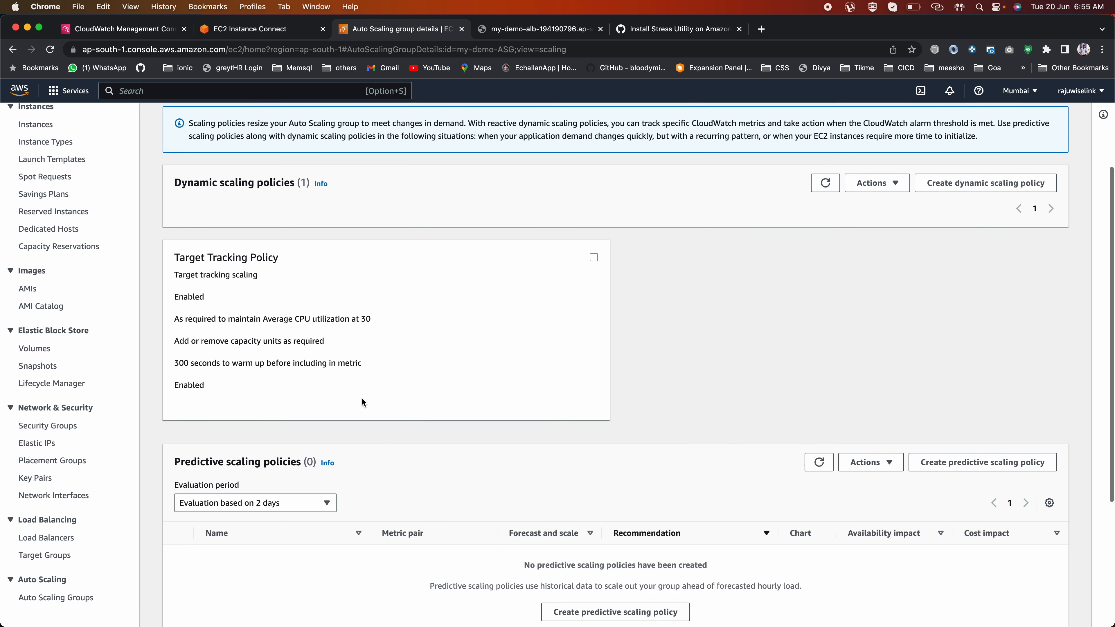
{"action": "scroll", "coordinate": [362, 399], "scroll_direction": "up", "scroll_amount": 5}
{"action": "scroll", "coordinate": [361, 401], "scroll_direction": "up", "scroll_amount": 3}
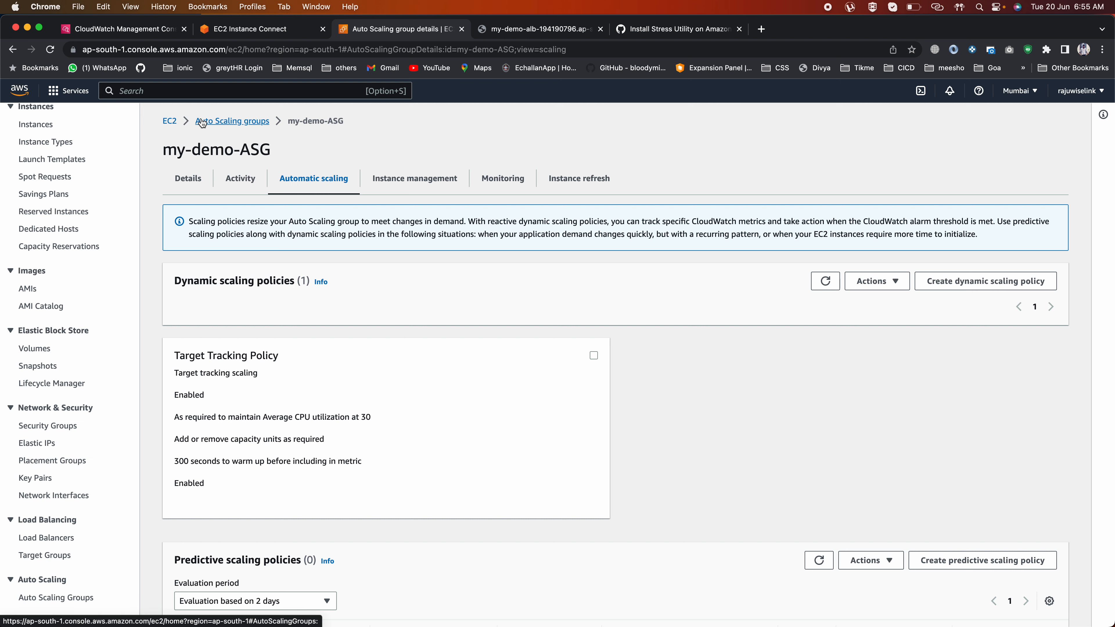
Step: Reopen my-demo-ASG from the Auto Scaling groups list and check its desired capacity and managed instances
{"action": "left_click", "coordinate": [44, 599]}
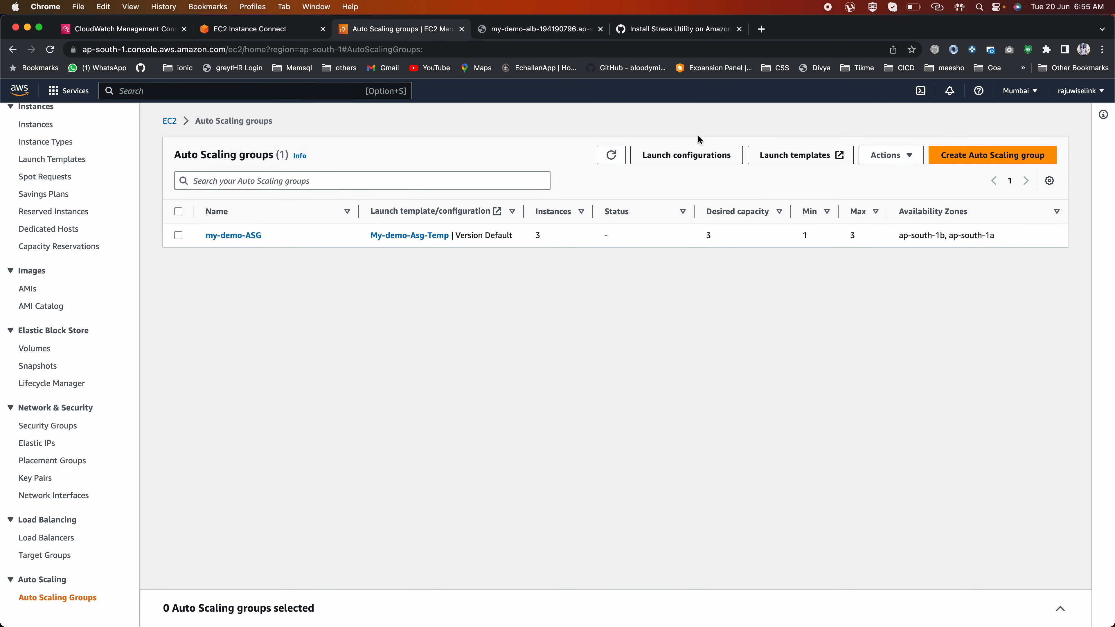
{"action": "left_click", "coordinate": [257, 237]}
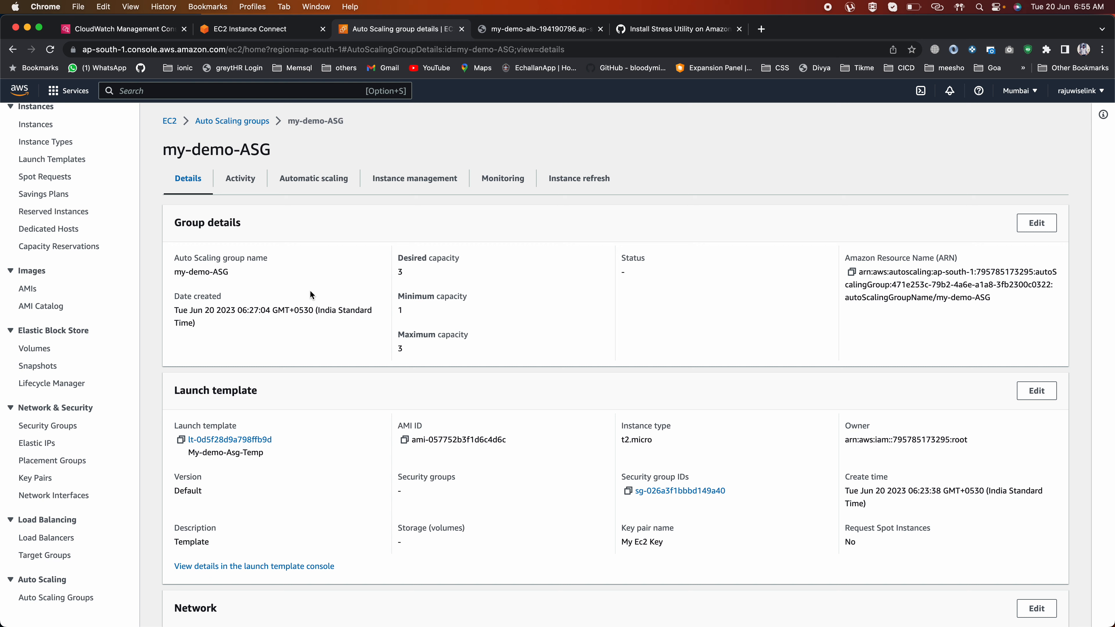
{"action": "scroll", "coordinate": [310, 291], "scroll_direction": "down", "scroll_amount": 3}
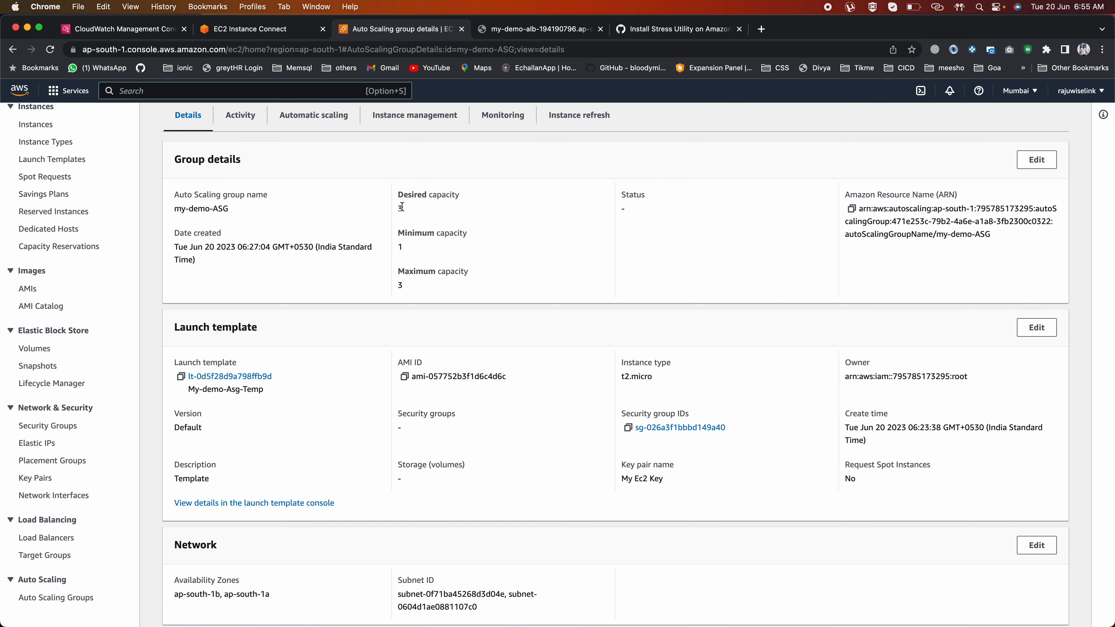
{"action": "left_click_drag", "start_coordinate": [402, 207], "coordinate": [390, 206]}
{"action": "left_click", "coordinate": [405, 208]}
{"action": "scroll", "coordinate": [405, 206], "scroll_direction": "up", "scroll_amount": 2}
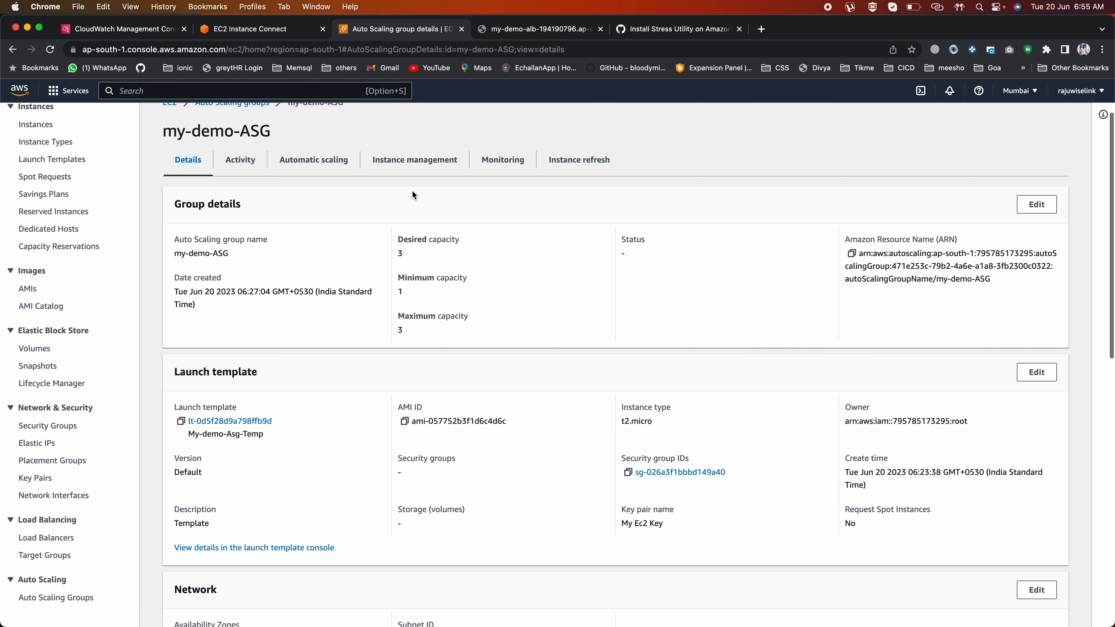
{"action": "left_click", "coordinate": [412, 162]}
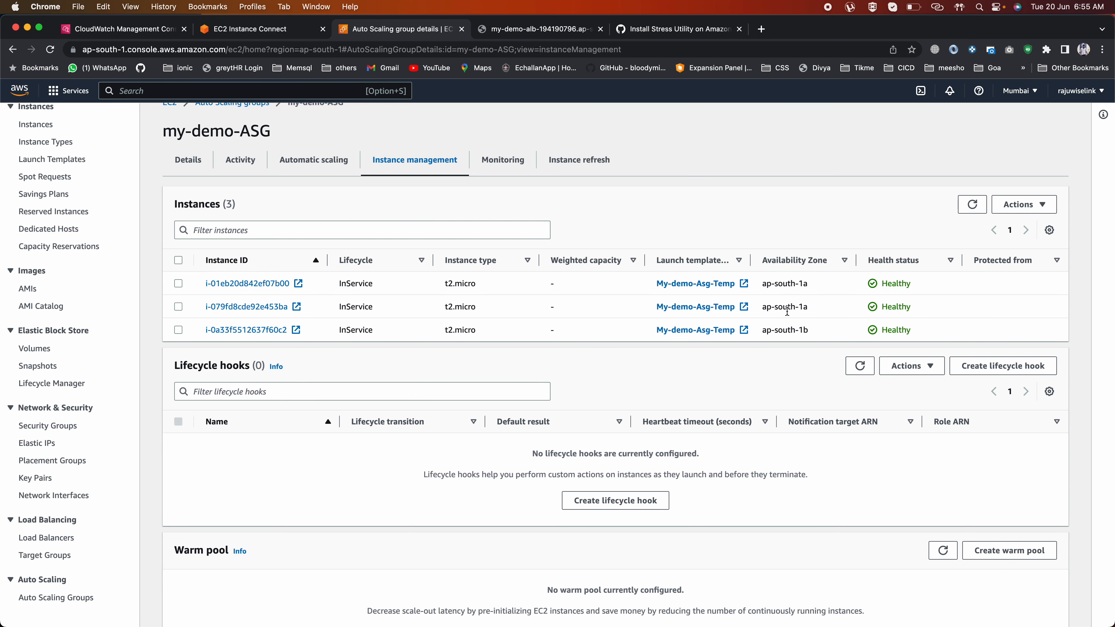
Step: Recheck my-demo-ASG's dynamic scaling policy and examine the launch and termination entries in its activity history
{"action": "left_click", "coordinate": [225, 28]}
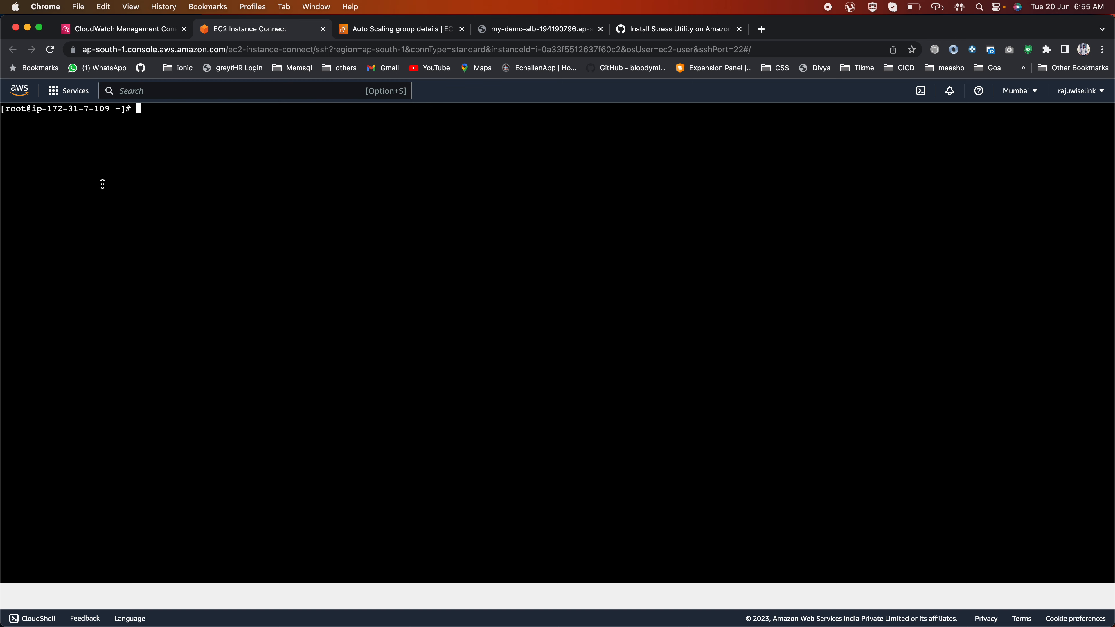
{"action": "left_click", "coordinate": [368, 28]}
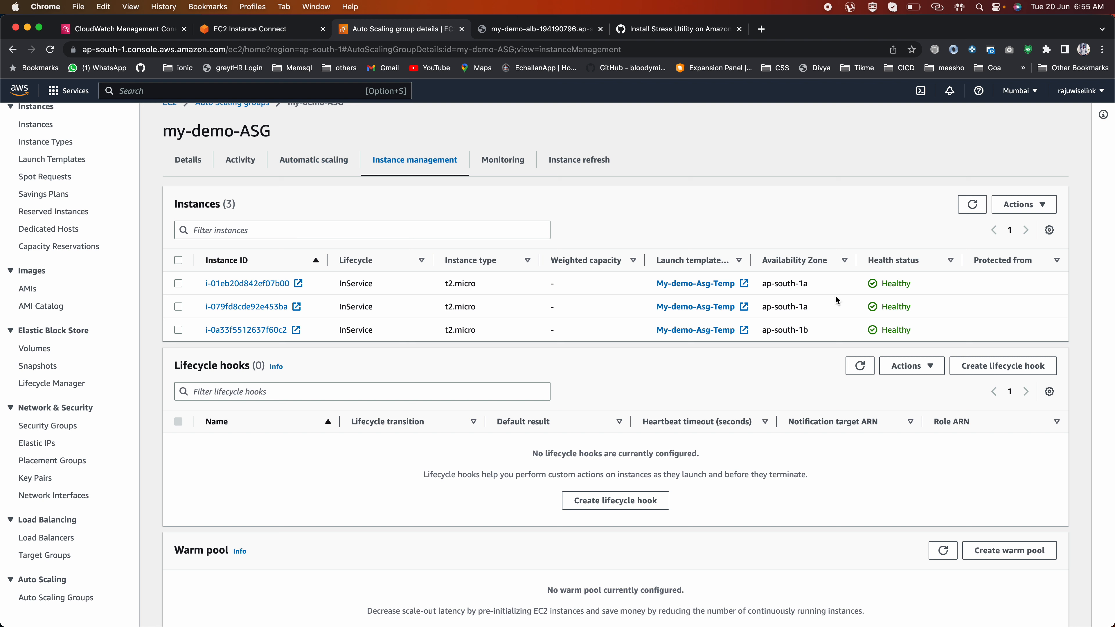
{"action": "left_click", "coordinate": [310, 161]}
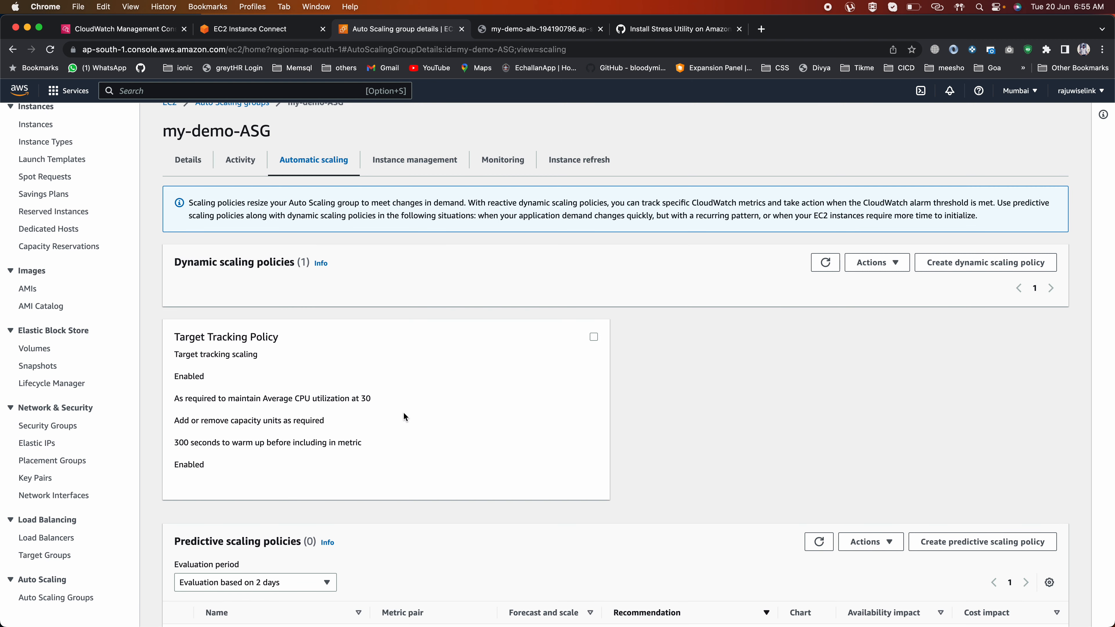
{"action": "left_click", "coordinate": [260, 159]}
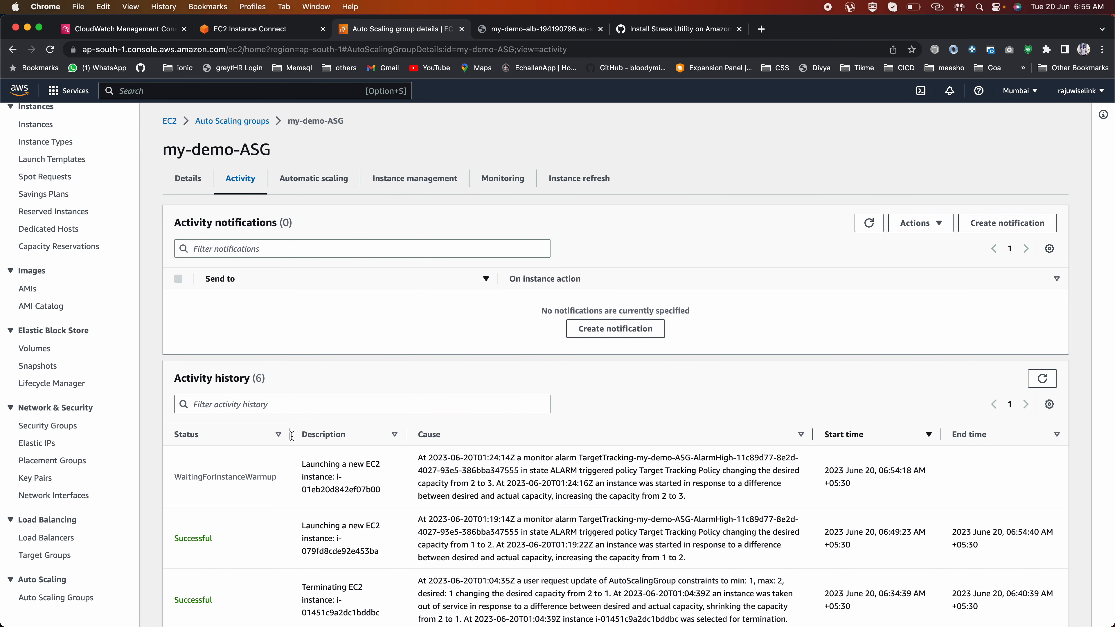
{"action": "scroll", "coordinate": [292, 439], "scroll_direction": "down", "scroll_amount": 3}
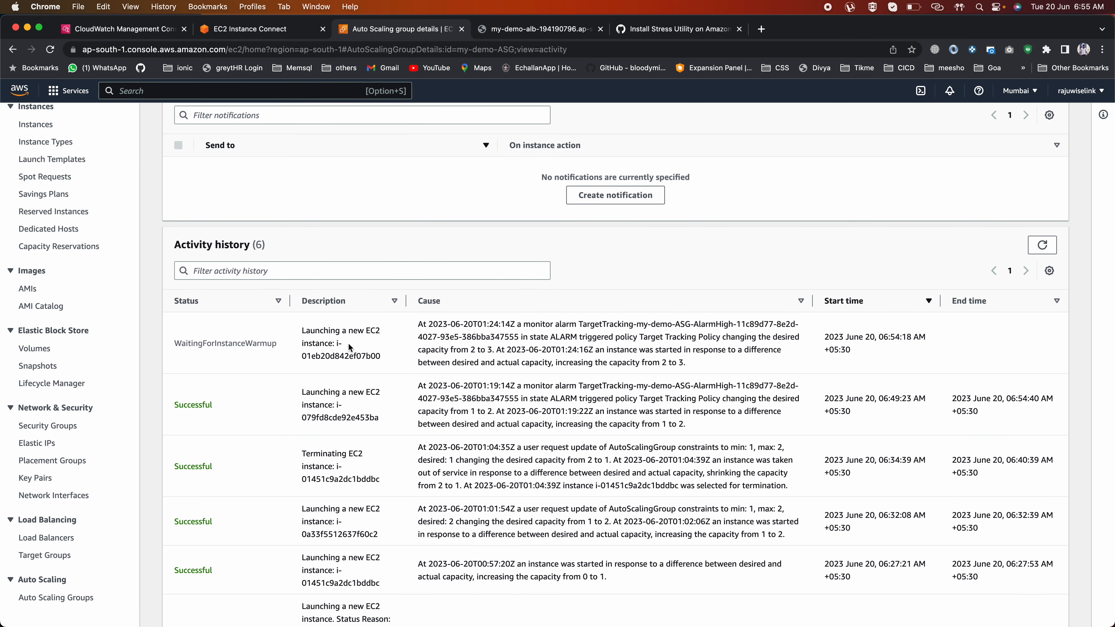
{"action": "left_click_drag", "start_coordinate": [297, 455], "coordinate": [343, 452]}
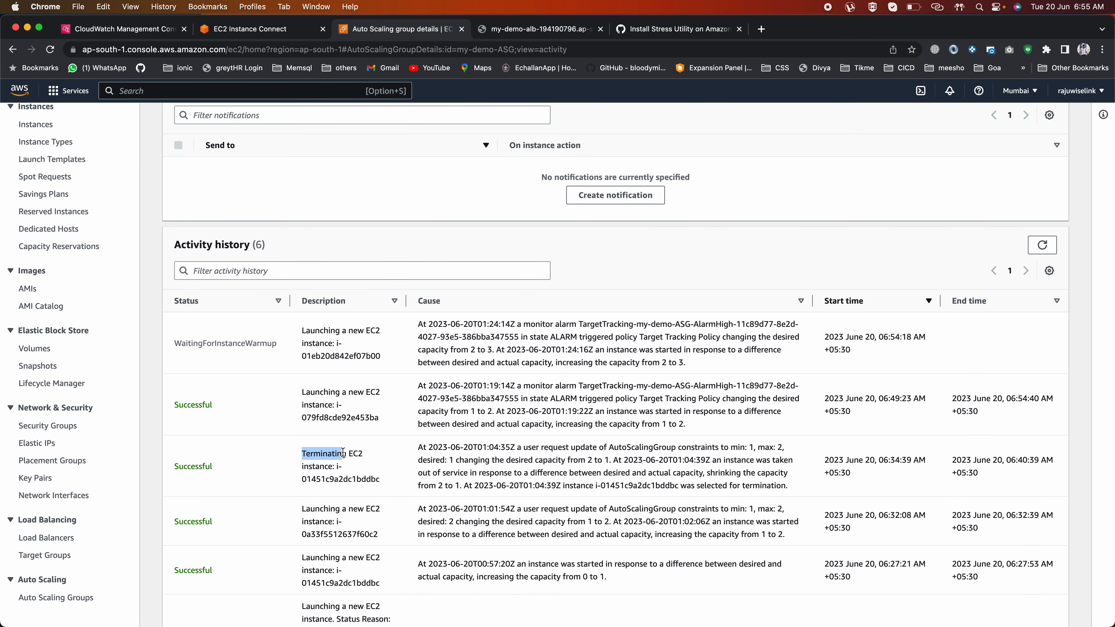
{"action": "left_click", "coordinate": [381, 415]}
{"action": "left_click_drag", "start_coordinate": [298, 333], "coordinate": [392, 360]}
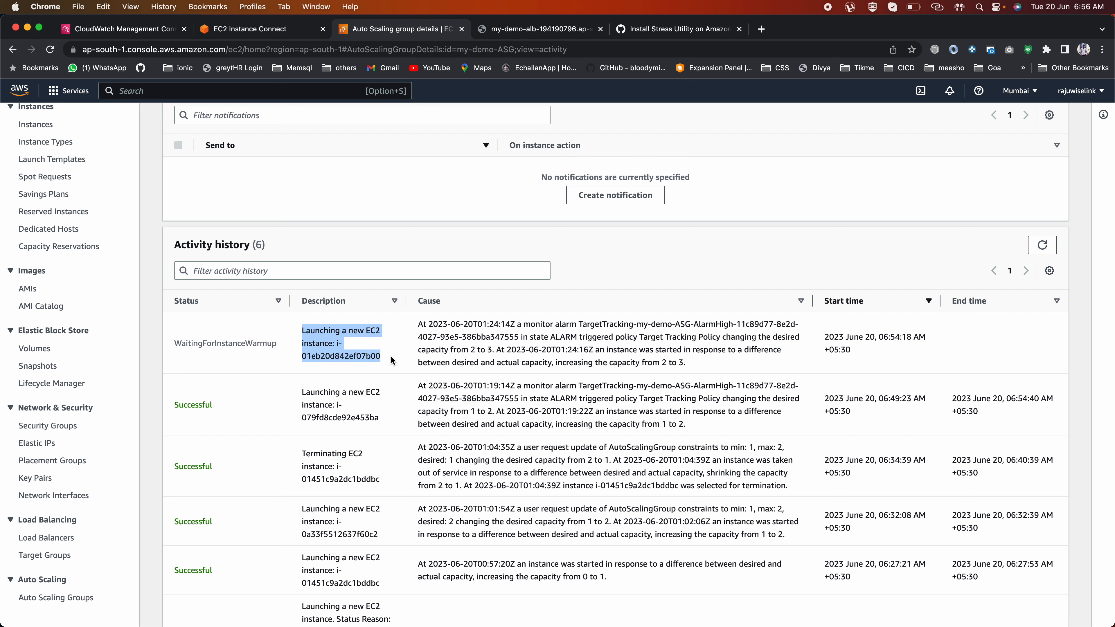
Step: Examine the cause of the newest instance launch in my-demo-ASG's activity history, including the alarm and capacity change
{"action": "left_click", "coordinate": [231, 27]}
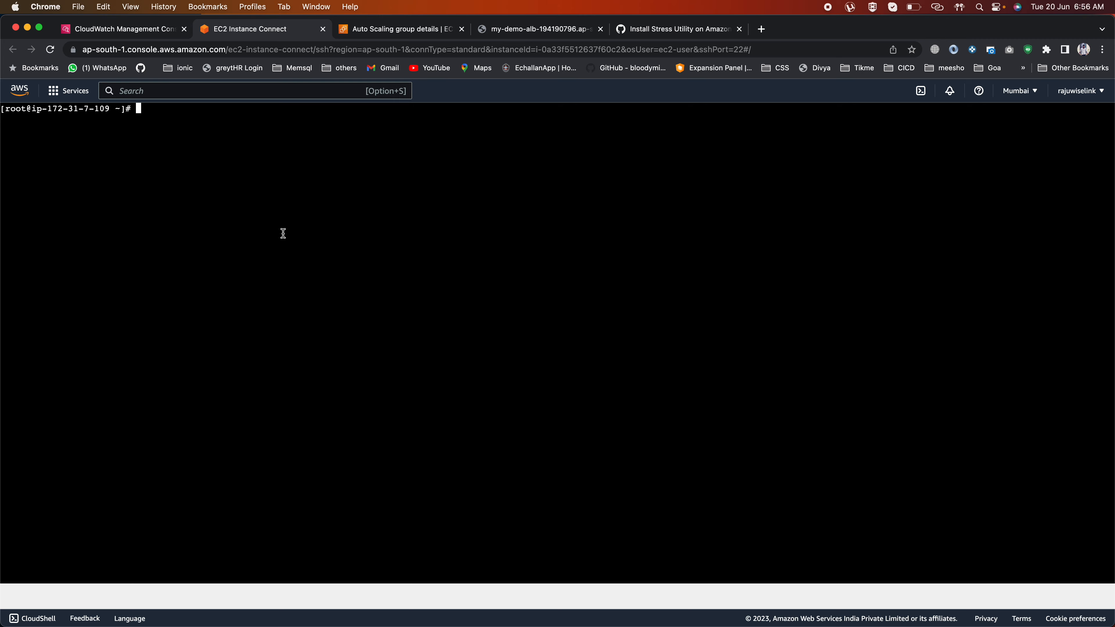
{"action": "left_click", "coordinate": [384, 30]}
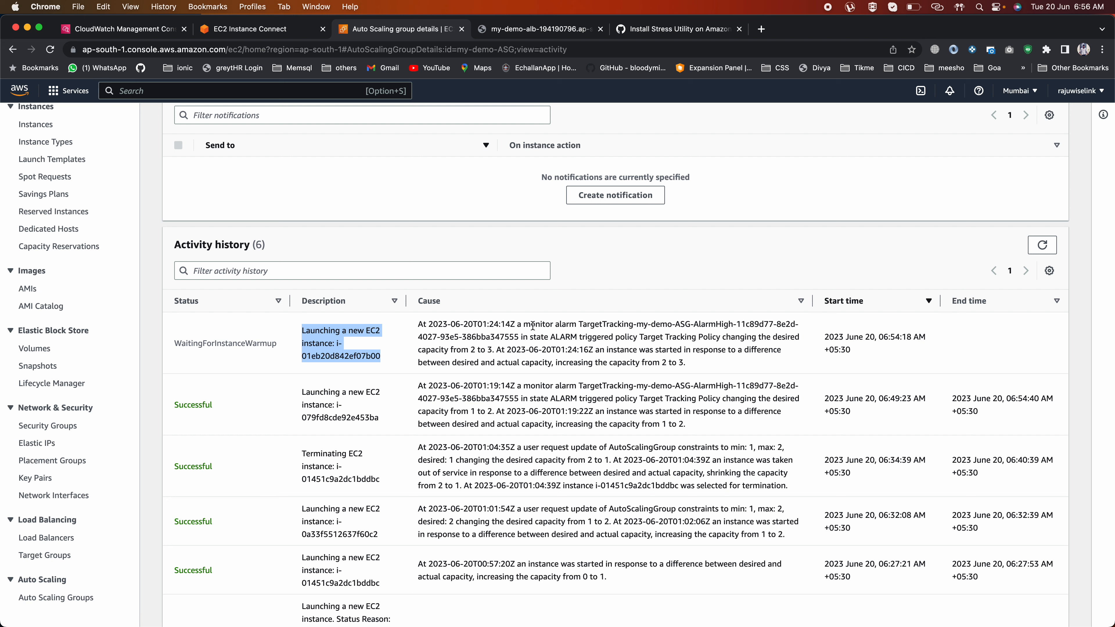
{"action": "left_click_drag", "start_coordinate": [533, 326], "coordinate": [696, 336]}
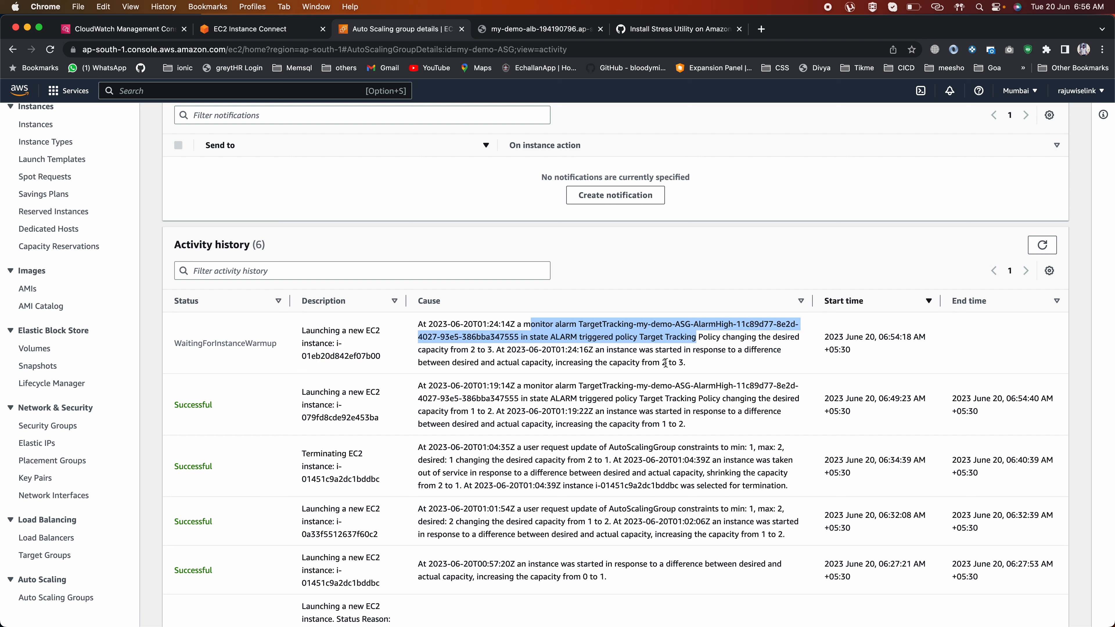
{"action": "left_click_drag", "start_coordinate": [663, 363], "coordinate": [680, 362]}
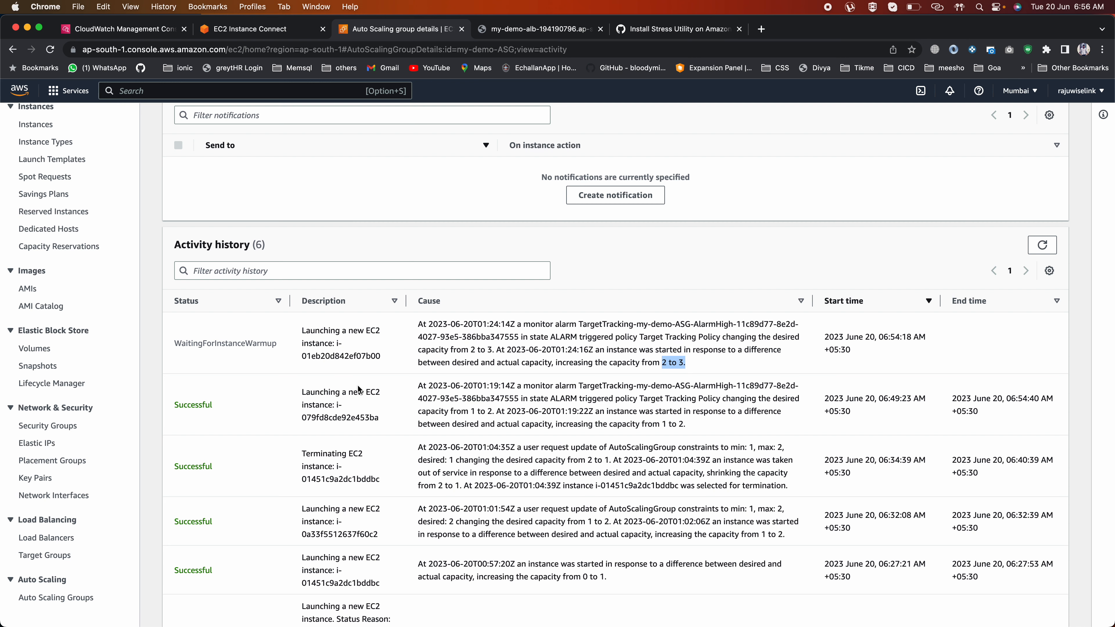
{"action": "scroll", "coordinate": [360, 388], "scroll_direction": "up", "scroll_amount": 5}
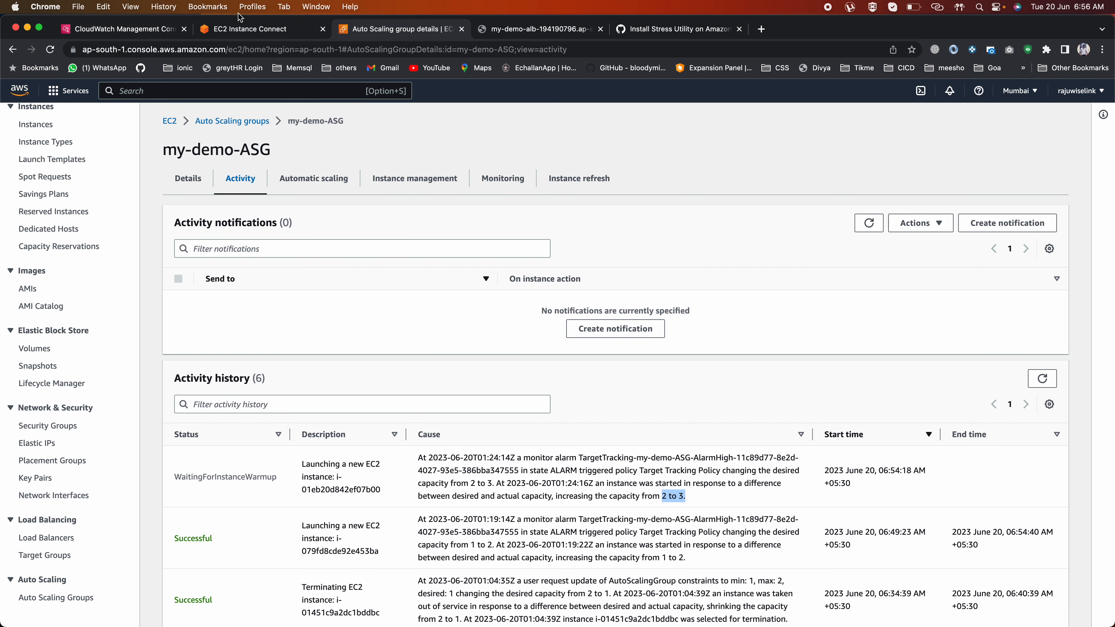
Step: Open the in-alarm TargetTracking AlarmHigh alarm for my-demo-ASG in CloudWatch and review its CPUUtilization graph and details
{"action": "left_click", "coordinate": [242, 29]}
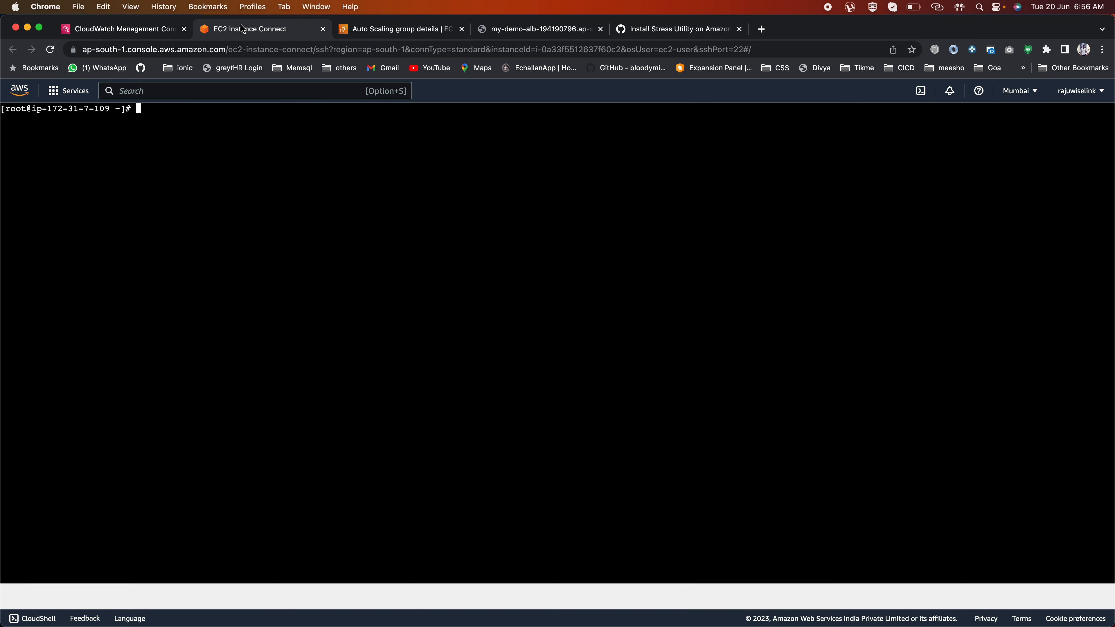
{"action": "left_click", "coordinate": [116, 27]}
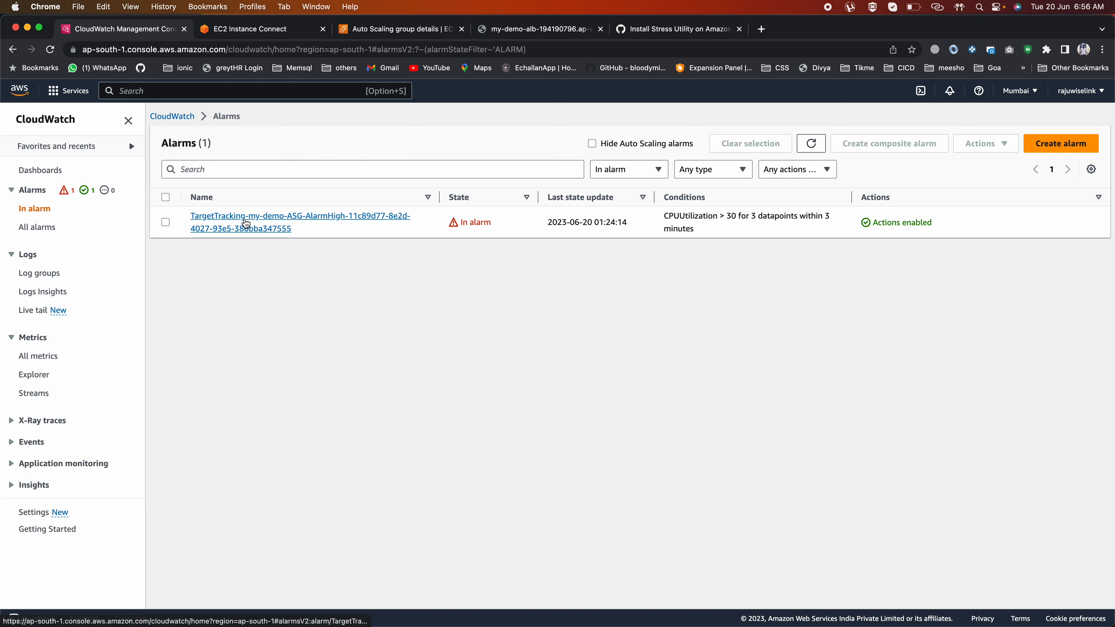
{"action": "left_click", "coordinate": [245, 223]}
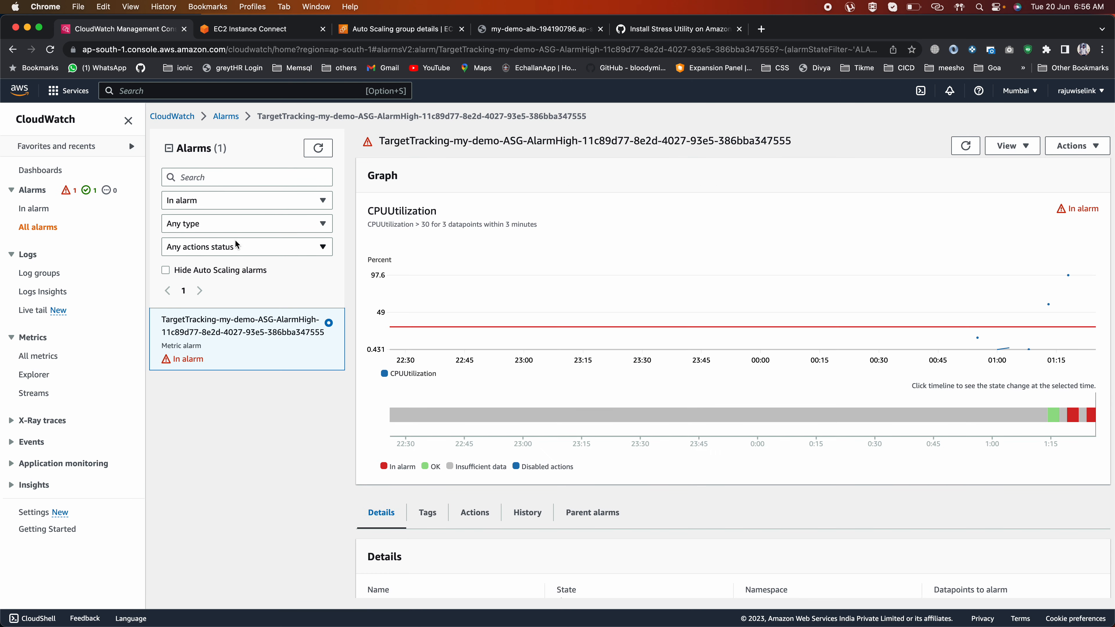
{"action": "scroll", "coordinate": [479, 392], "scroll_direction": "down", "scroll_amount": 5}
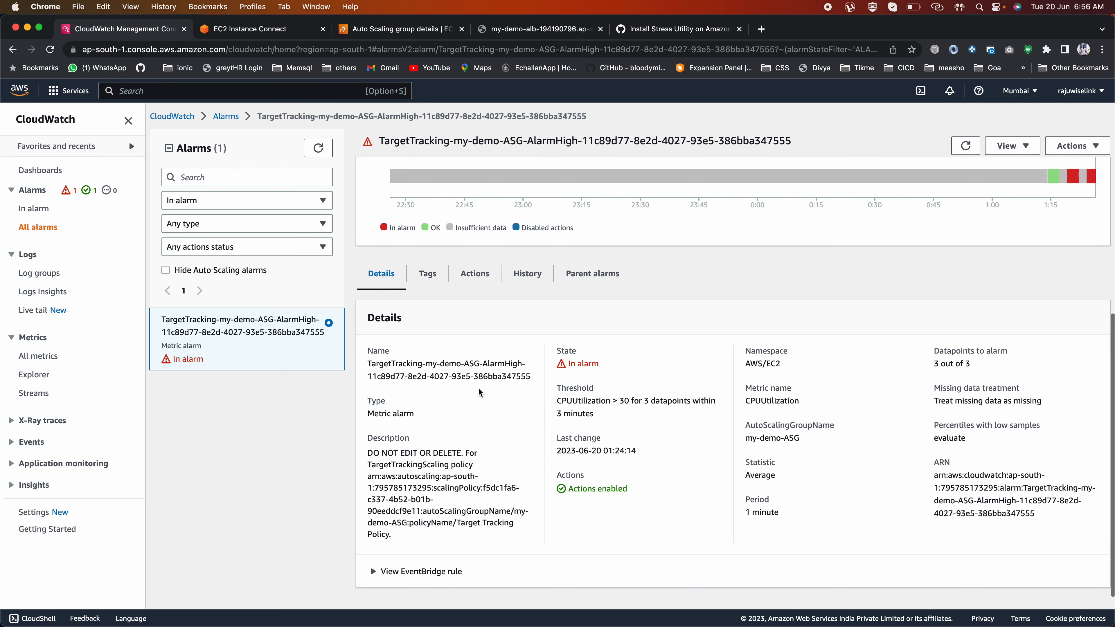
Step: Open the alarm's history and examine the newest scaling action and the state update that preceded it
{"action": "left_click", "coordinate": [520, 281]}
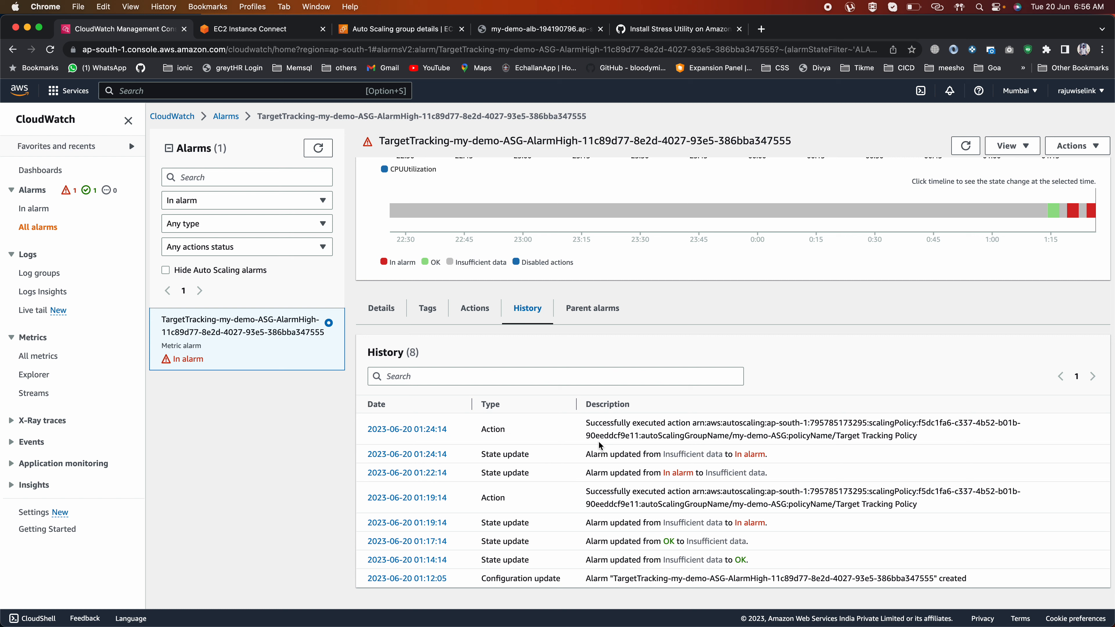
{"action": "left_click_drag", "start_coordinate": [585, 422], "coordinate": [724, 435]}
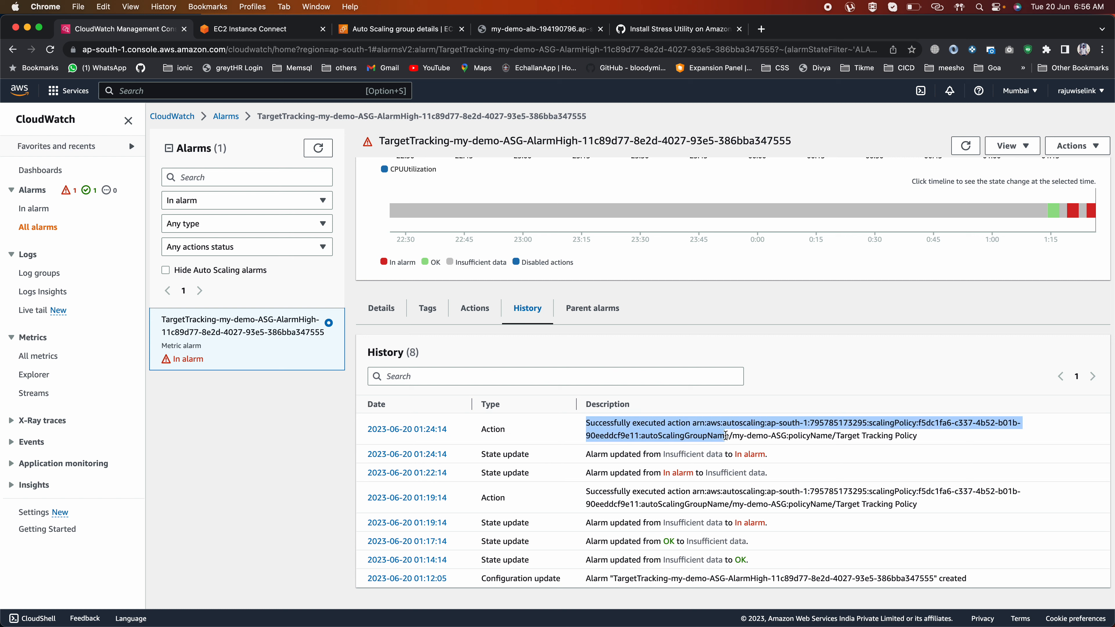
{"action": "double_click", "coordinate": [796, 435]}
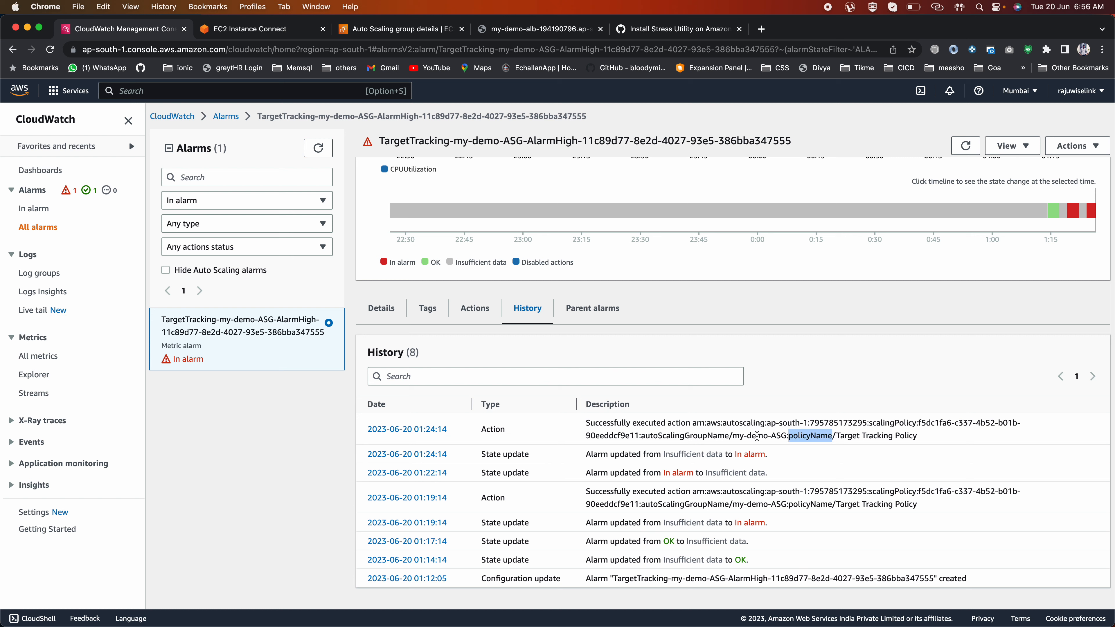
{"action": "left_click_drag", "start_coordinate": [577, 459], "coordinate": [759, 462]}
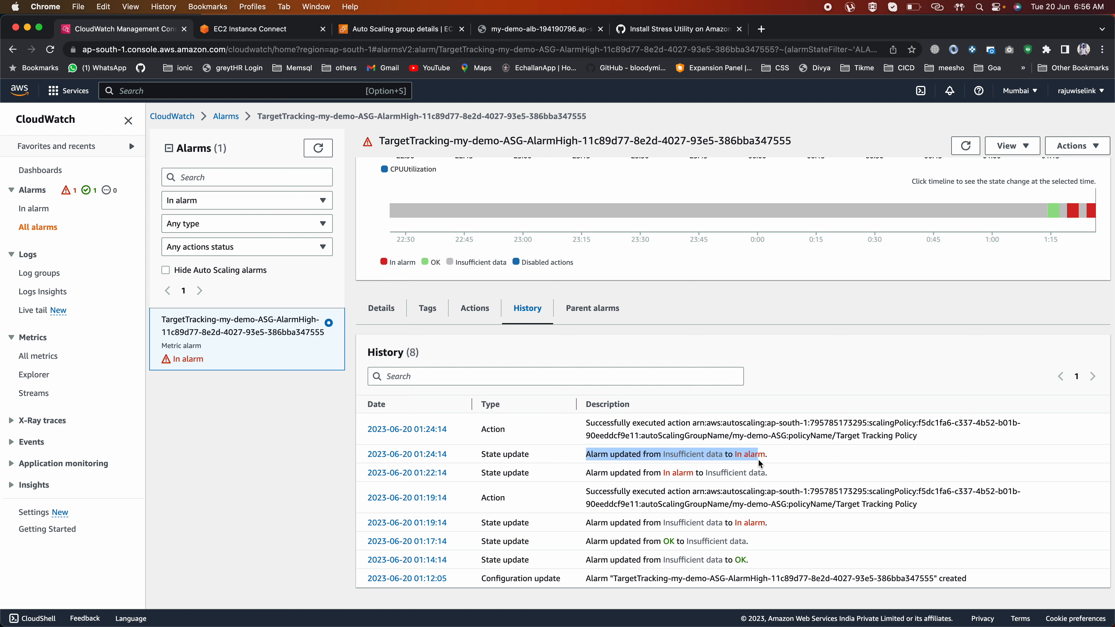
Step: Examine the 01:19:14 scaling action and its matching state update in the alarm's history
{"action": "left_click_drag", "start_coordinate": [585, 492], "coordinate": [635, 500]}
{"action": "left_click", "coordinate": [634, 501]}
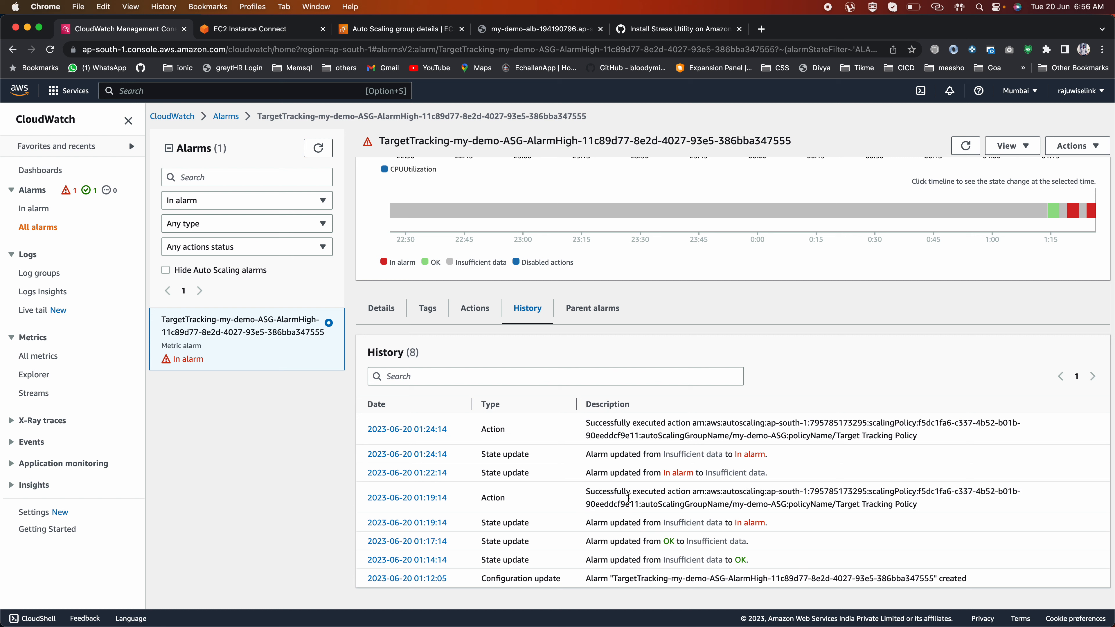
{"action": "left_click_drag", "start_coordinate": [739, 492], "coordinate": [851, 492]}
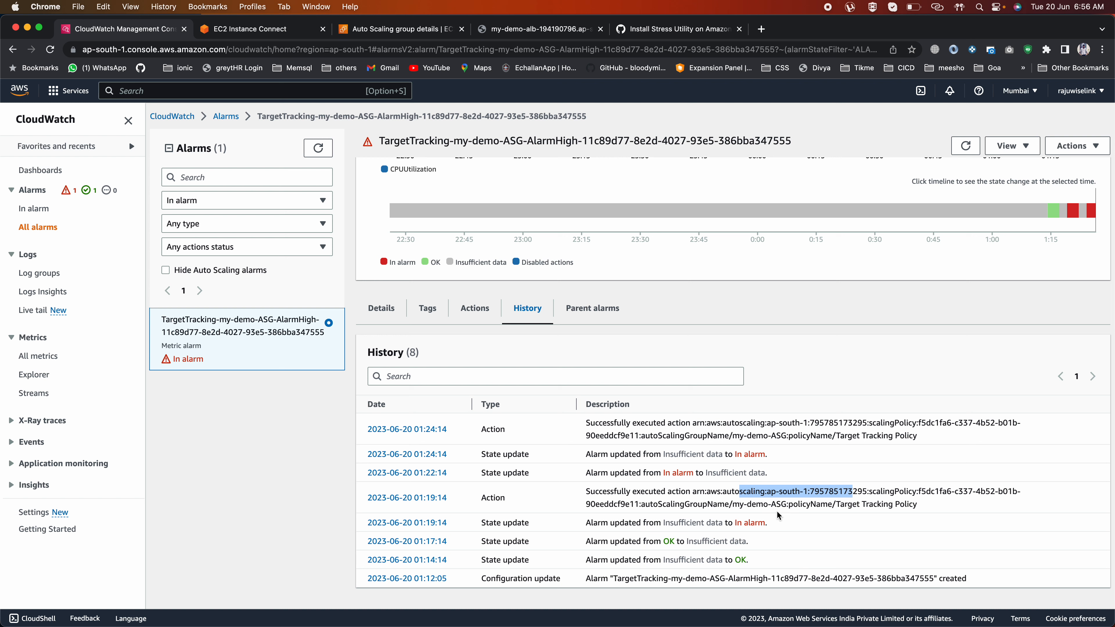
{"action": "left_click_drag", "start_coordinate": [730, 503], "coordinate": [851, 504]}
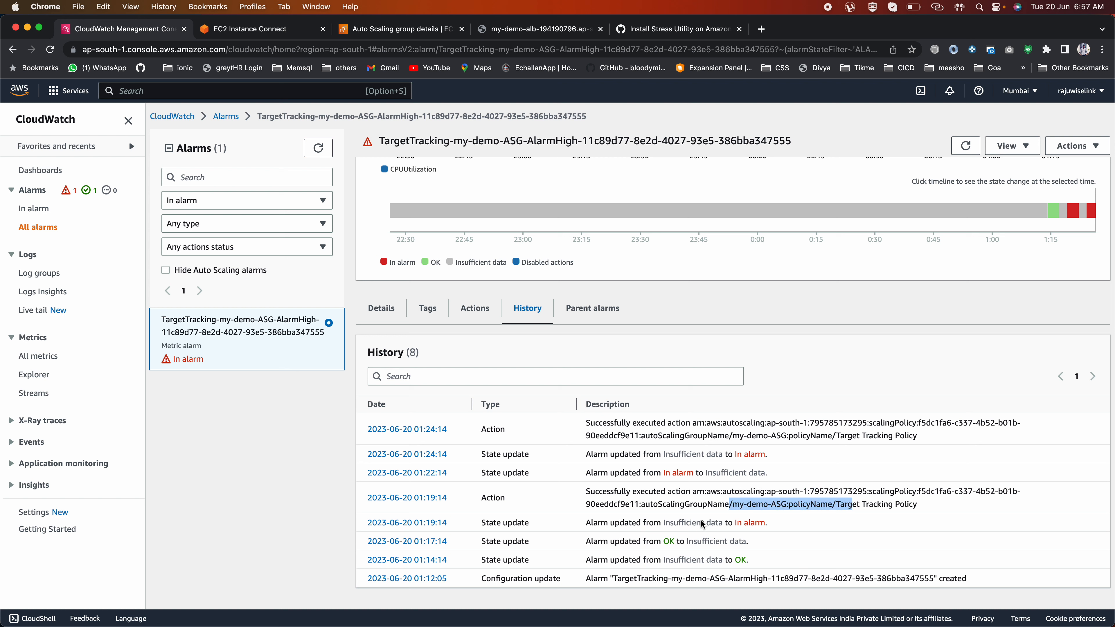
{"action": "left_click_drag", "start_coordinate": [583, 524], "coordinate": [792, 527]}
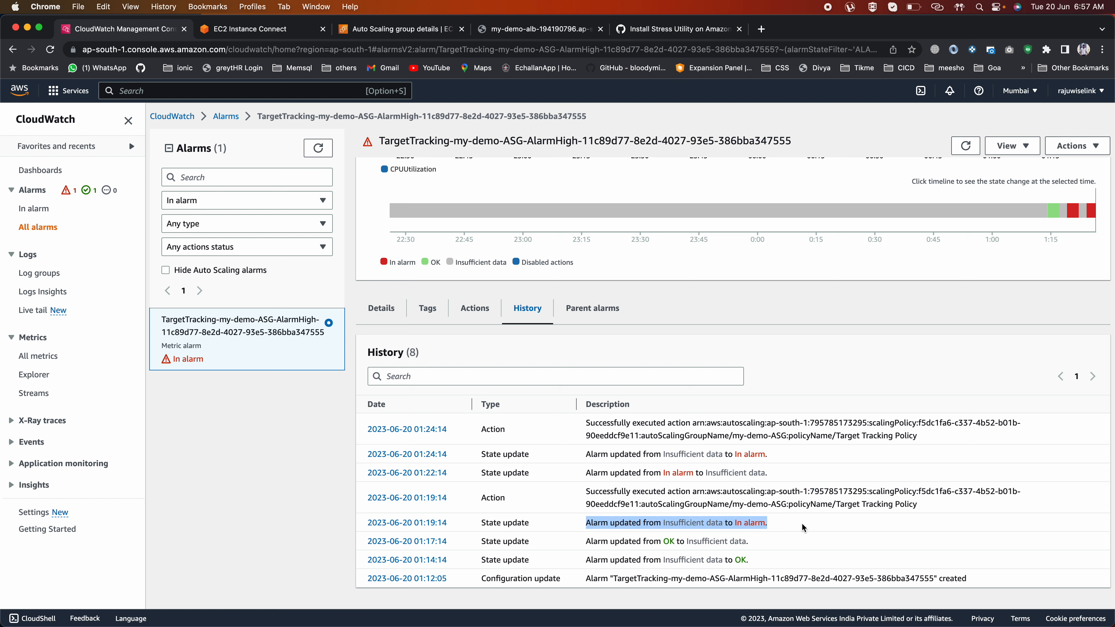
{"action": "left_click_drag", "start_coordinate": [588, 491], "coordinate": [818, 515]}
{"action": "left_click", "coordinate": [616, 472]}
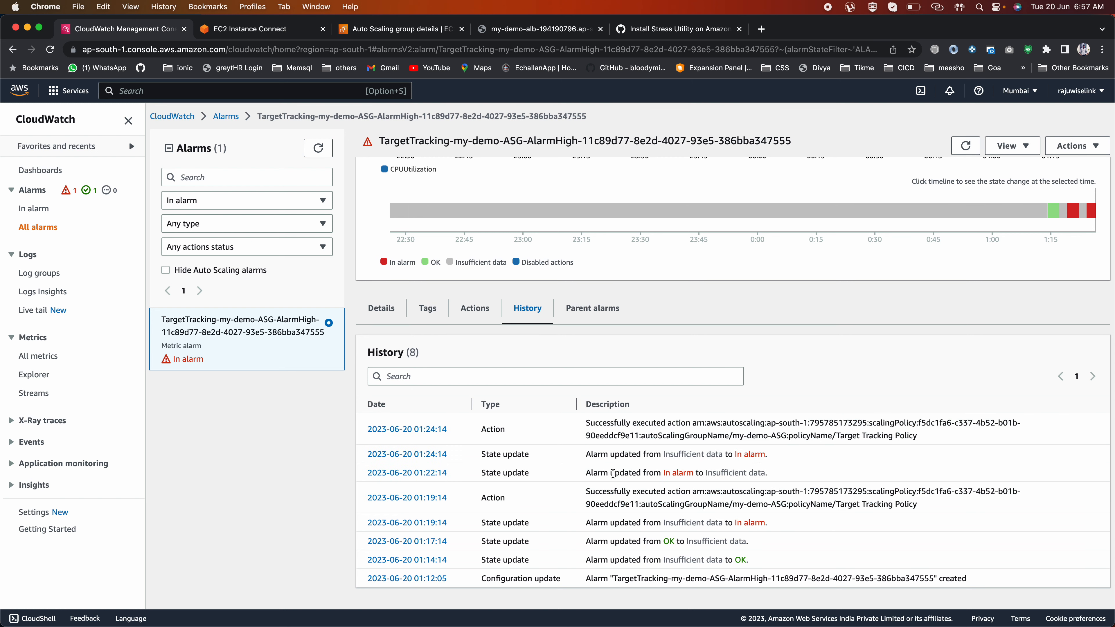
Step: Recheck the 01:24:14 state update and the group and policy named in its scaling action, and return to the alarms list
{"action": "left_click_drag", "start_coordinate": [586, 459], "coordinate": [780, 454]}
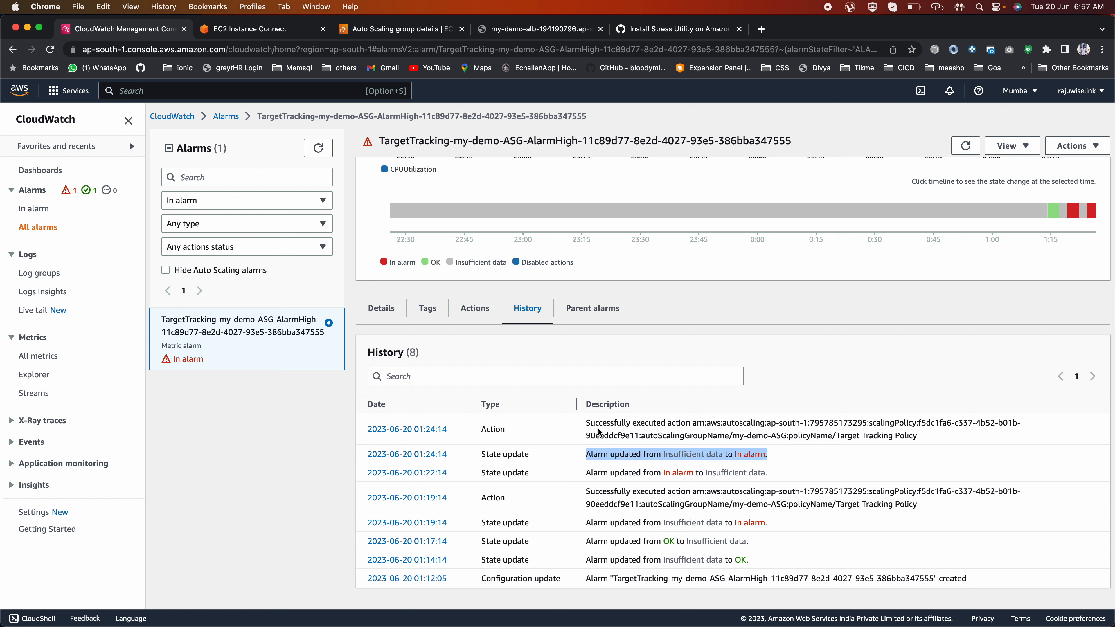
{"action": "mouse_move", "coordinate": [583, 421]}
{"action": "left_mouse_down"}
{"action": "mouse_move", "coordinate": [908, 451]}
{"action": "mouse_move", "coordinate": [722, 421]}
{"action": "mouse_move", "coordinate": [586, 434]}
{"action": "mouse_move", "coordinate": [588, 420]}
{"action": "left_mouse_up"}
{"action": "left_click", "coordinate": [919, 435]}
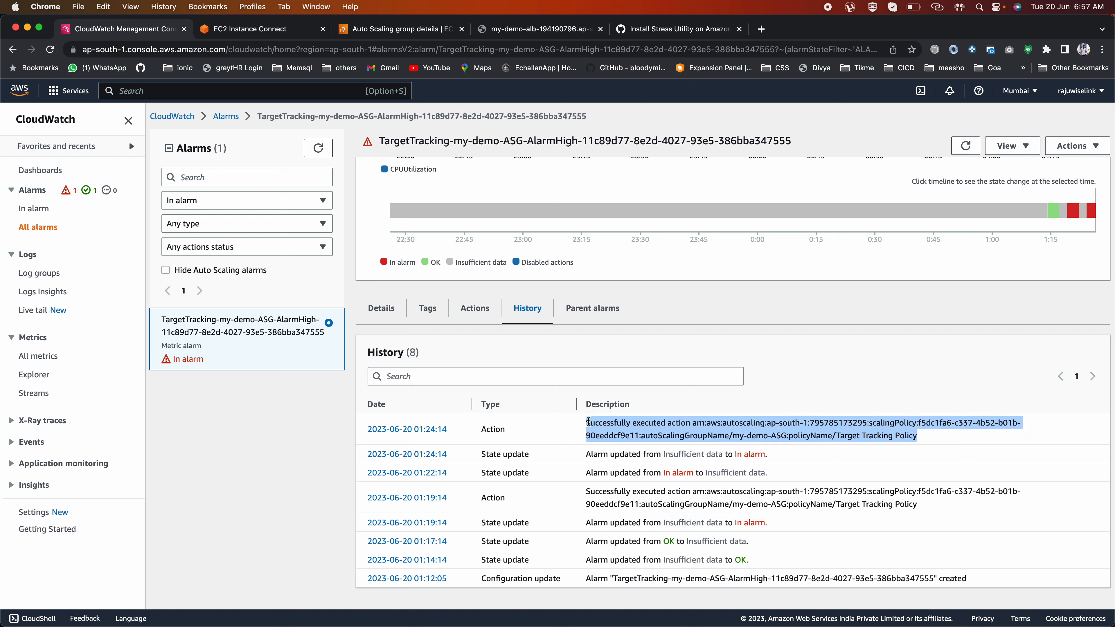
{"action": "double_click", "coordinate": [748, 424]}
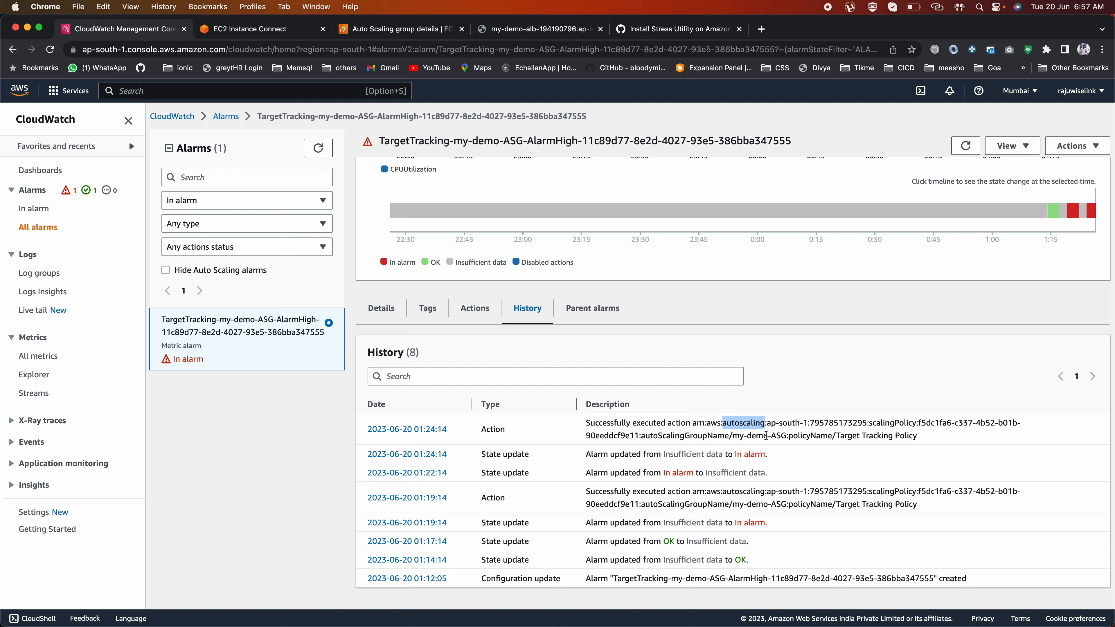
{"action": "left_click_drag", "start_coordinate": [785, 435], "coordinate": [717, 436]}
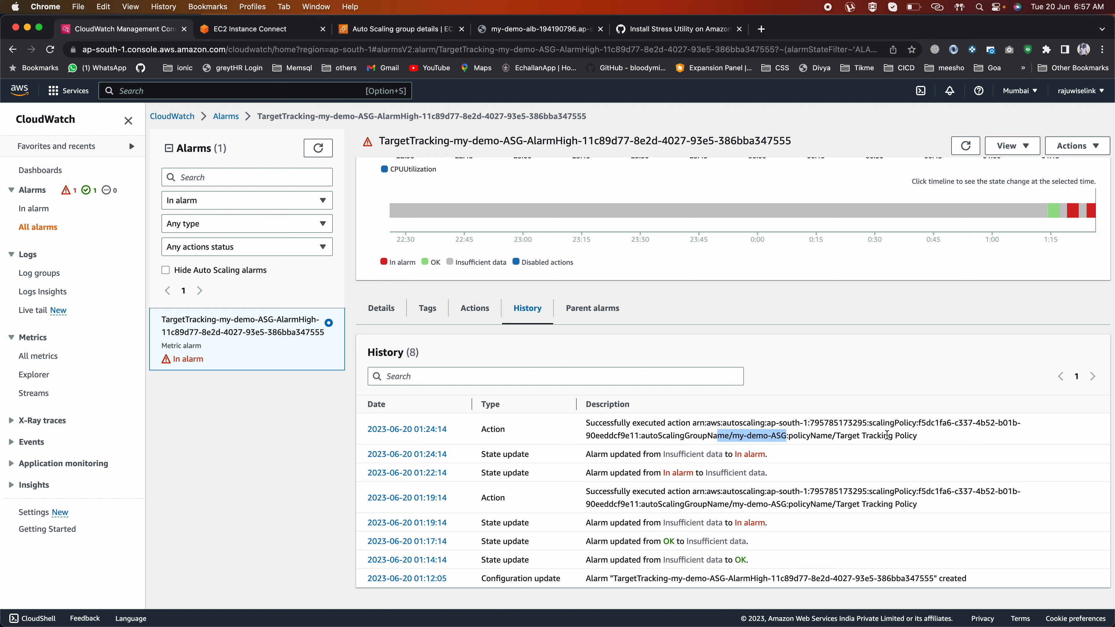
{"action": "left_click_drag", "start_coordinate": [836, 435], "coordinate": [920, 439]}
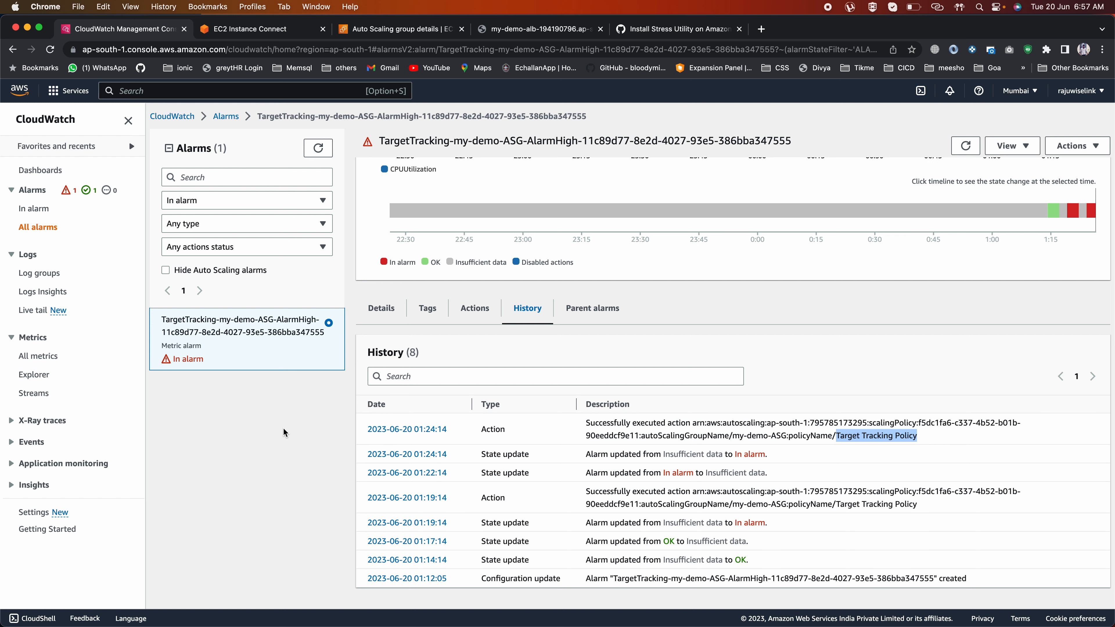
{"action": "scroll", "coordinate": [570, 261], "scroll_direction": "up", "scroll_amount": 5}
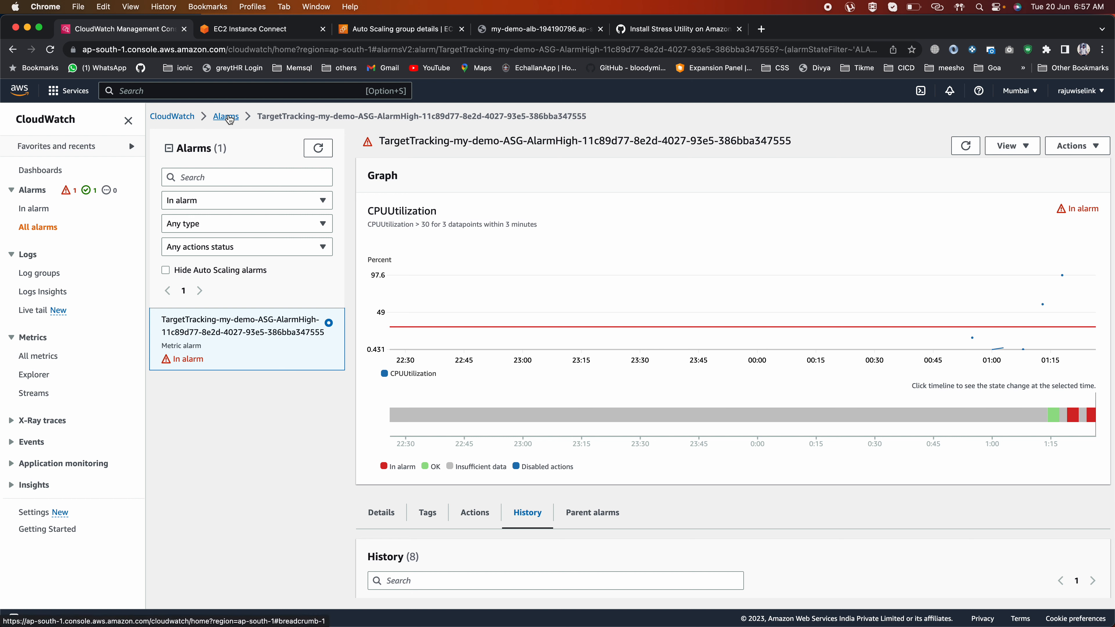
{"action": "left_click", "coordinate": [225, 116]}
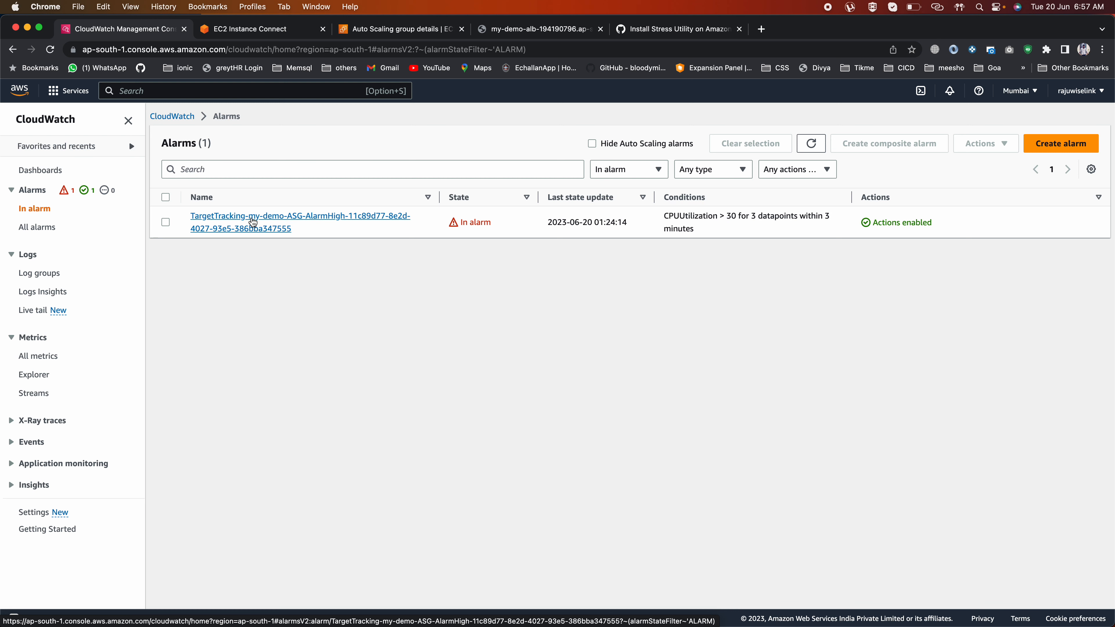
Step: Refresh my-demo-ASG's activity notifications and reopen the group from the Auto Scaling groups list
{"action": "left_click", "coordinate": [368, 30]}
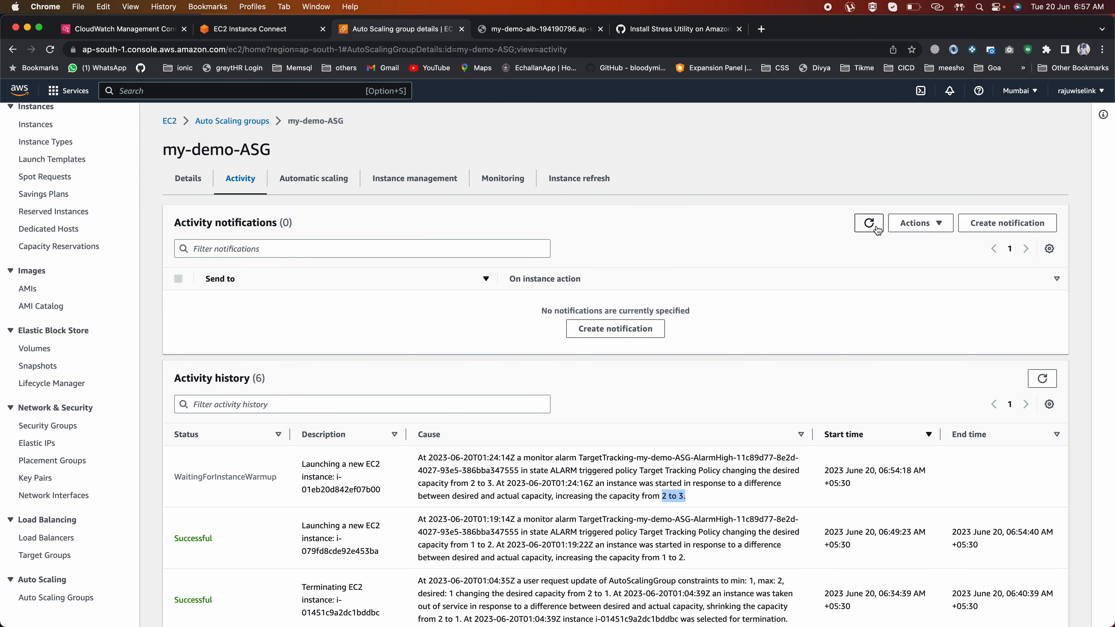
{"action": "left_click", "coordinate": [867, 230]}
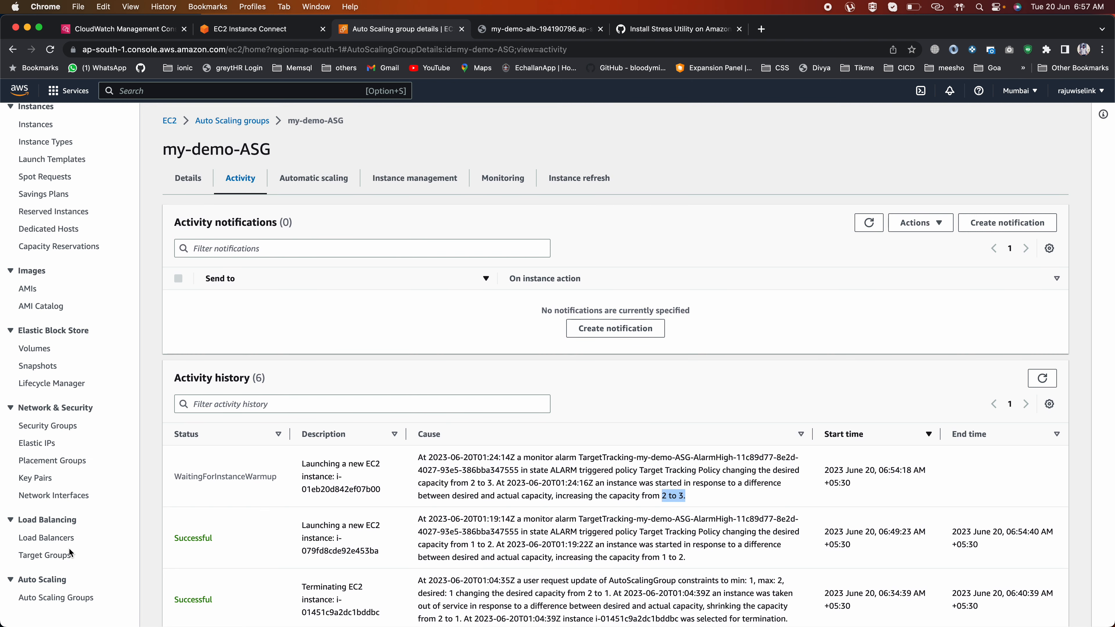
{"action": "left_click", "coordinate": [54, 598]}
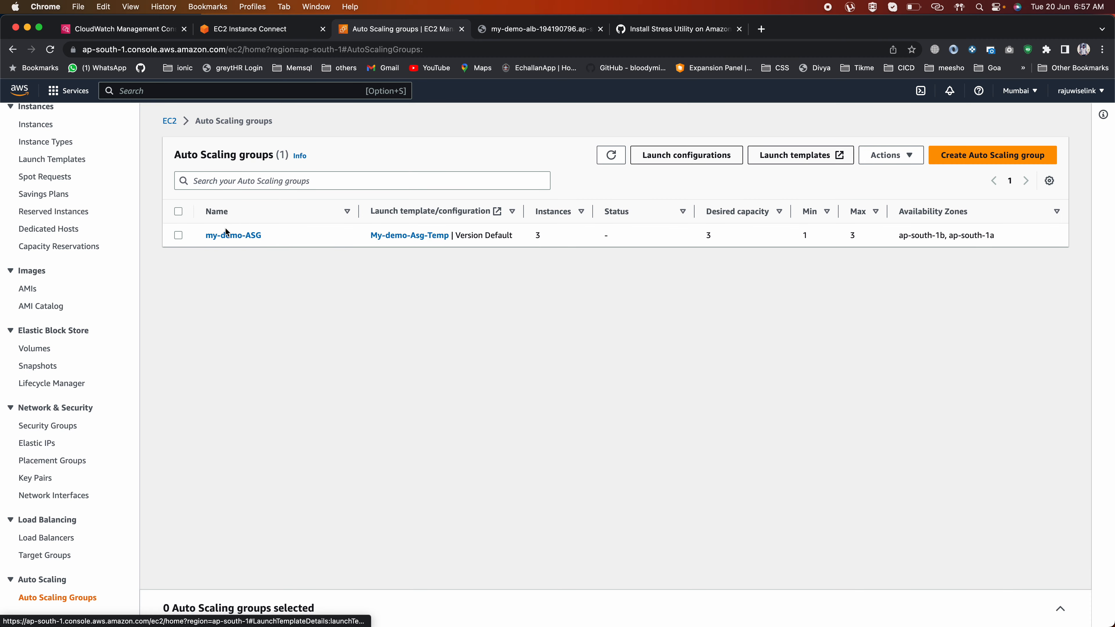
{"action": "left_click", "coordinate": [225, 233]}
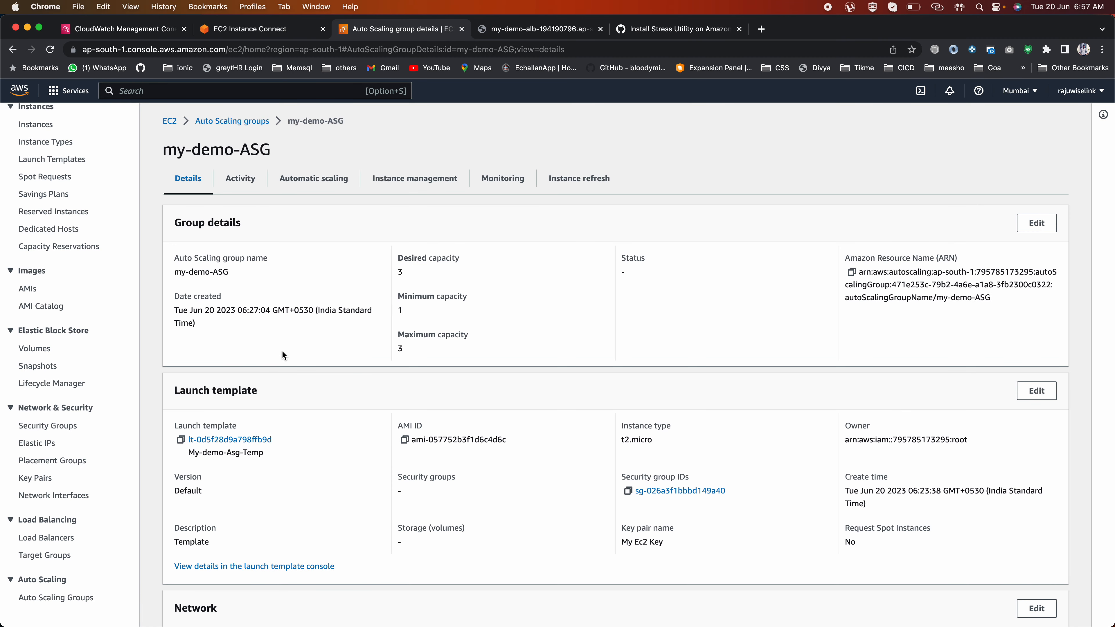
Step: Review my-demo-ASG's launch template, network, load balancing, health check and advanced configuration details
{"action": "scroll", "coordinate": [283, 351], "scroll_direction": "down", "scroll_amount": 4}
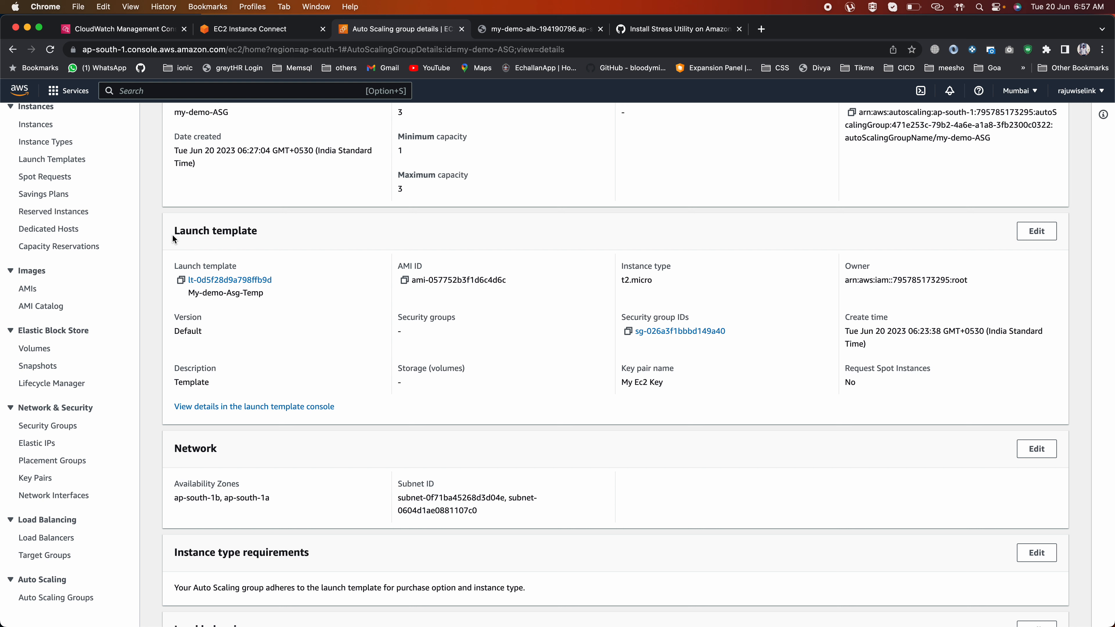
{"action": "left_click_drag", "start_coordinate": [174, 239], "coordinate": [266, 239]}
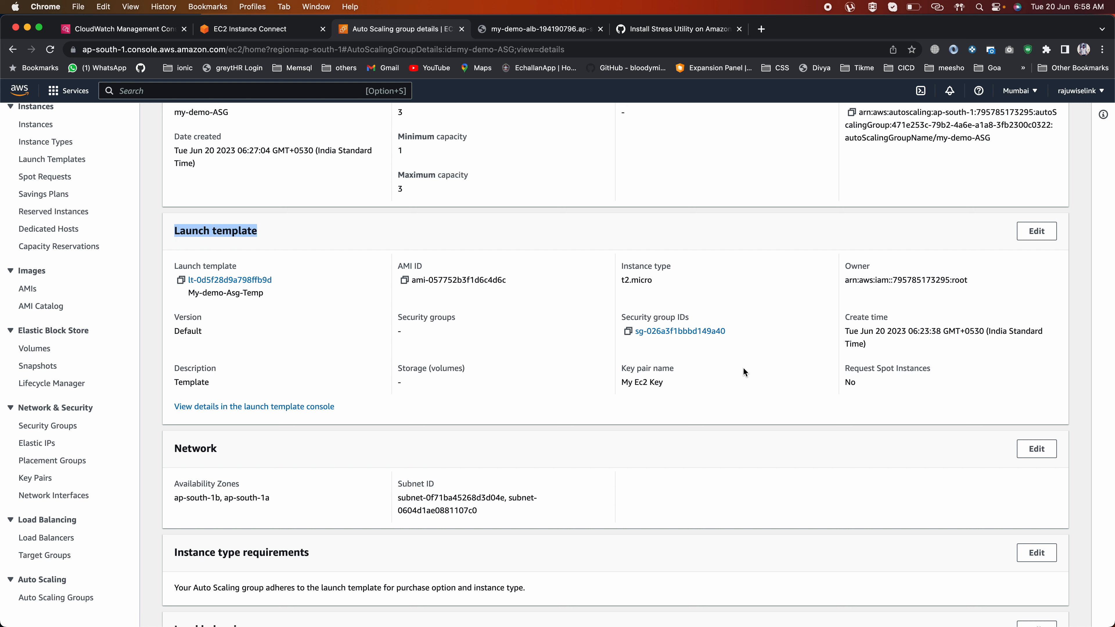
{"action": "scroll", "coordinate": [358, 241], "scroll_direction": "down", "scroll_amount": 7}
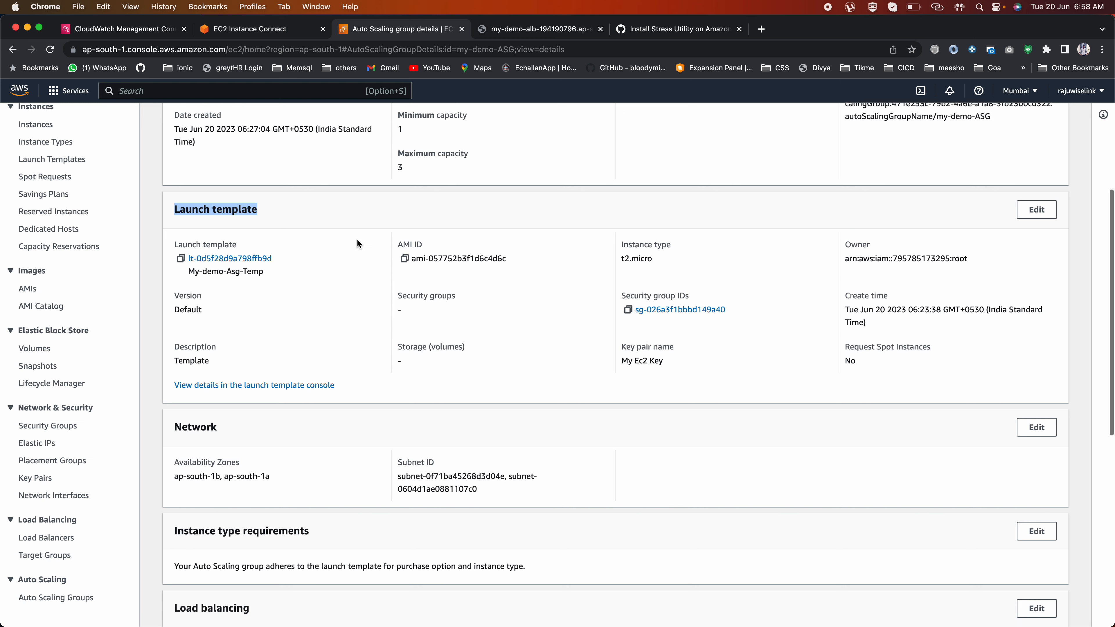
{"action": "scroll", "coordinate": [286, 278], "scroll_direction": "down", "scroll_amount": 1}
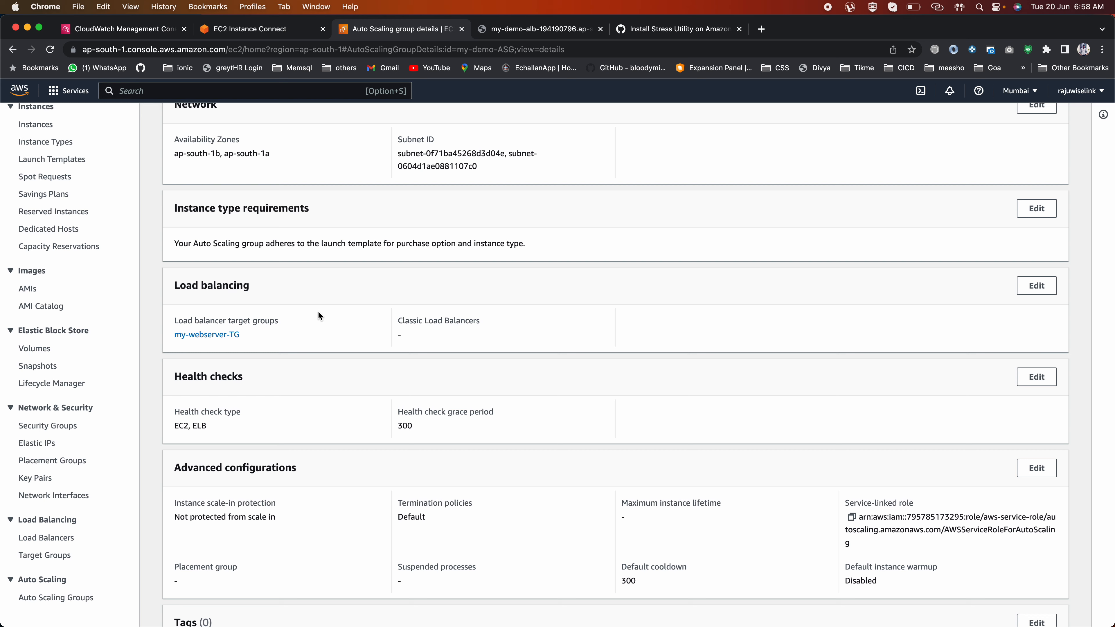
{"action": "scroll", "coordinate": [319, 312], "scroll_direction": "down", "scroll_amount": 2}
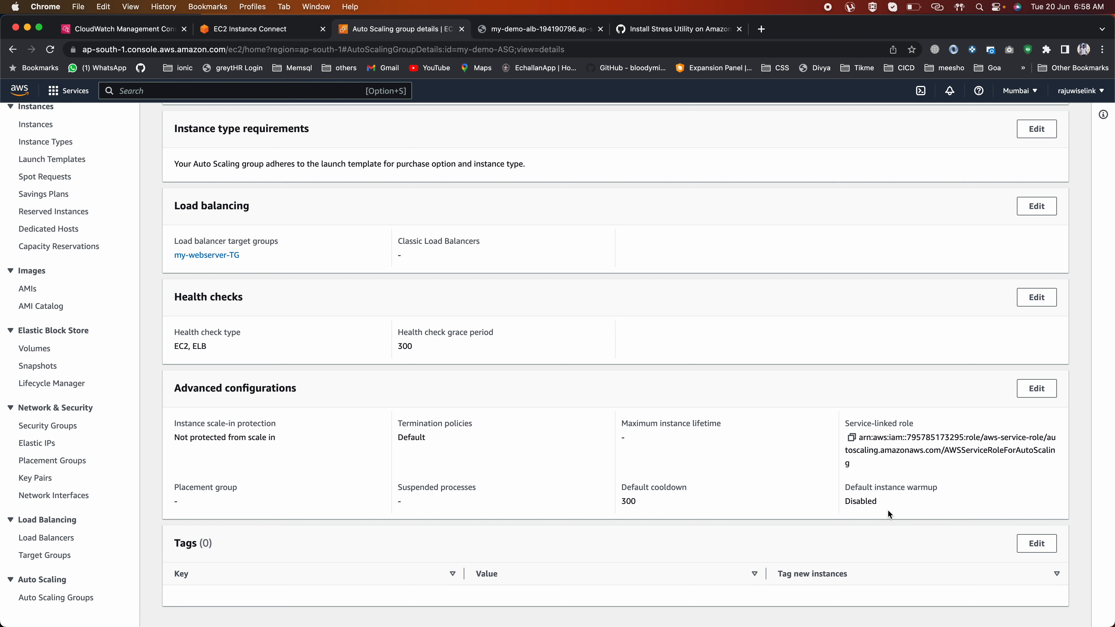
{"action": "scroll", "coordinate": [887, 505], "scroll_direction": "up", "scroll_amount": 10}
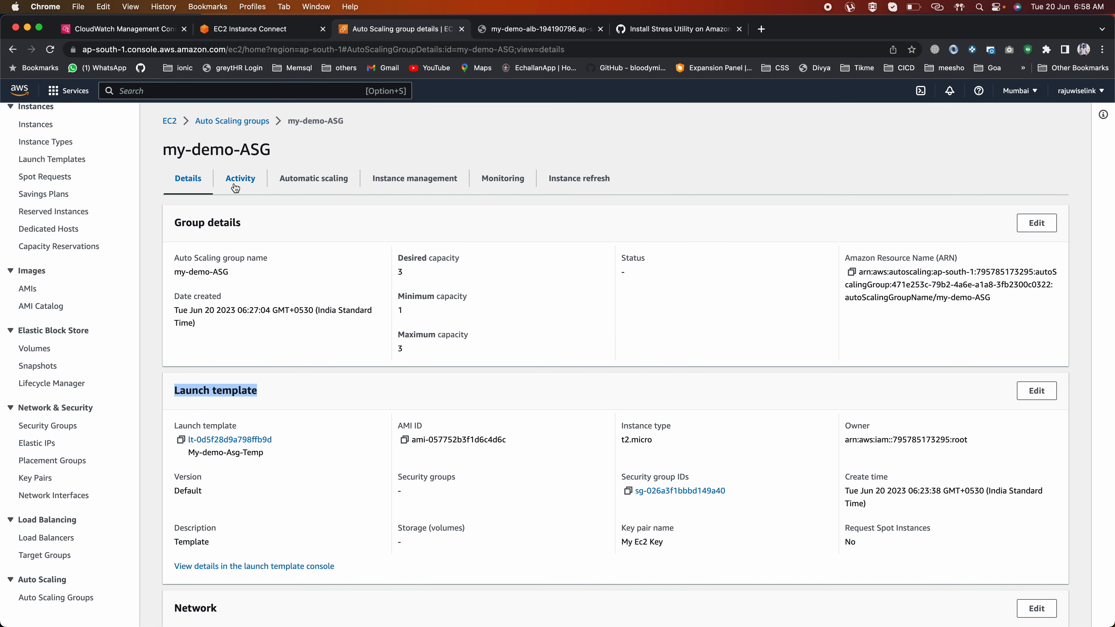
Step: Recheck my-demo-ASG's activity history and group capacity, and review its dynamic, predictive and scheduled scaling settings
{"action": "left_click", "coordinate": [251, 186]}
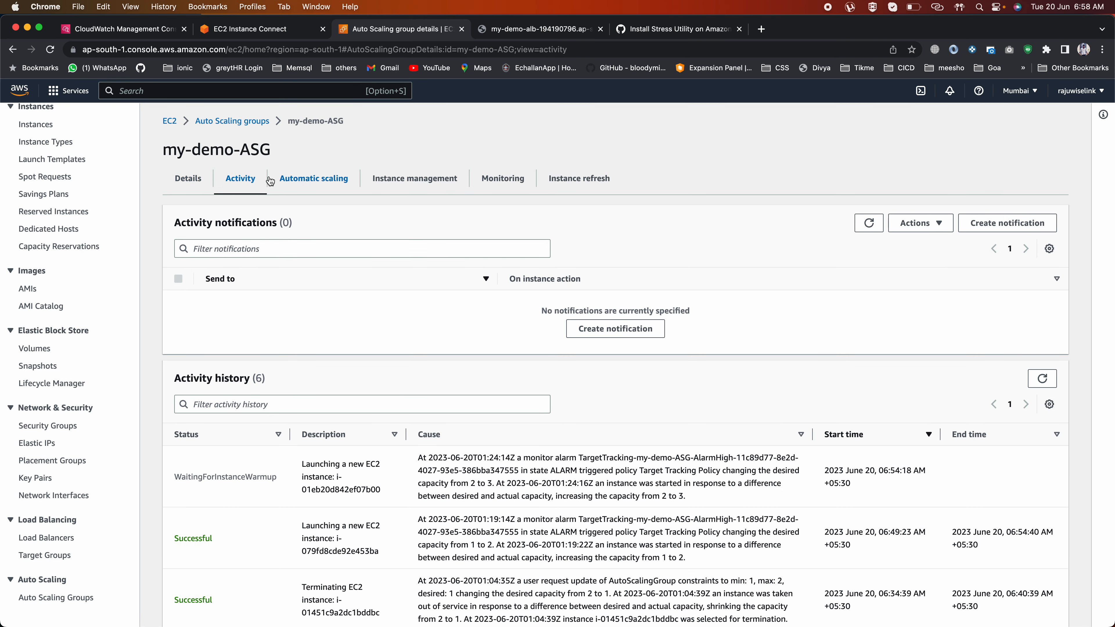
{"action": "left_click", "coordinate": [200, 178]}
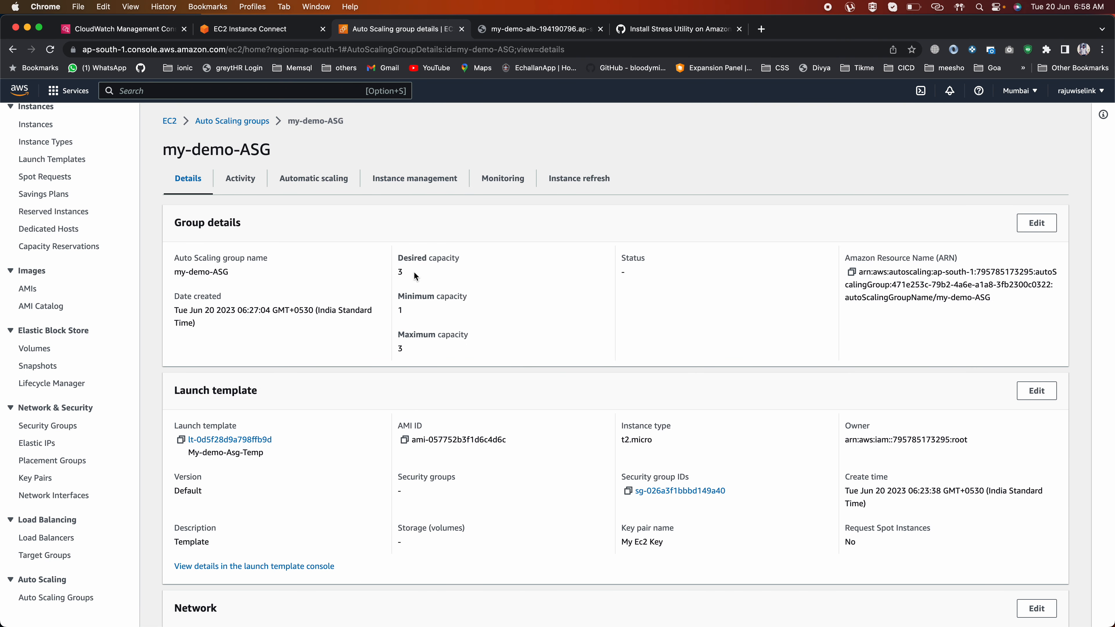
{"action": "left_click", "coordinate": [314, 182]}
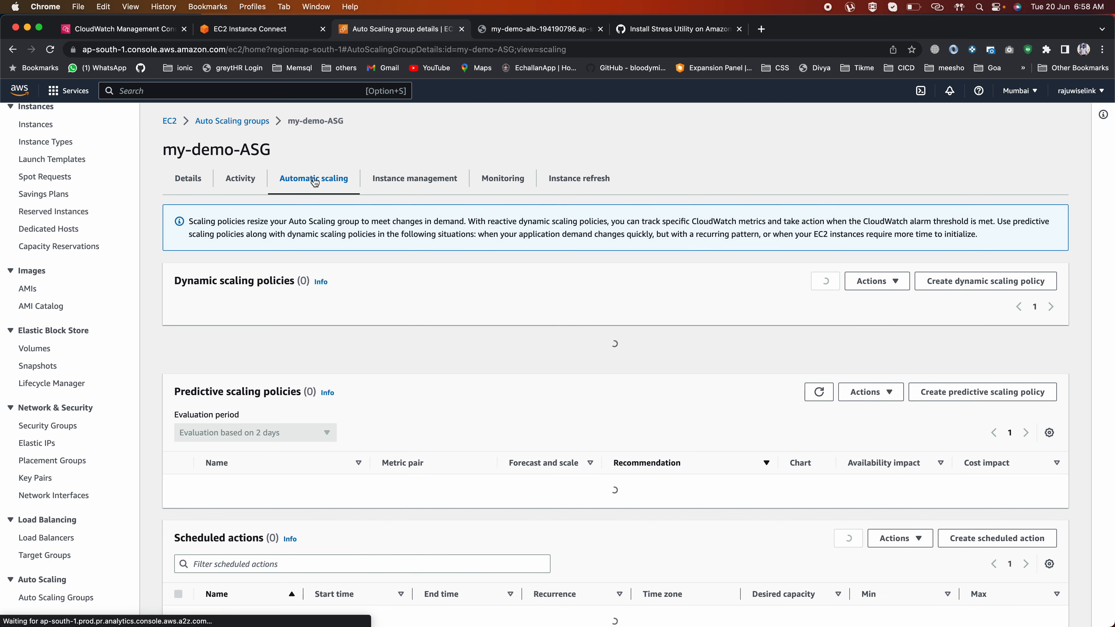
{"action": "scroll", "coordinate": [293, 324], "scroll_direction": "down", "scroll_amount": 1}
{"action": "scroll", "coordinate": [330, 246], "scroll_direction": "down", "scroll_amount": 6}
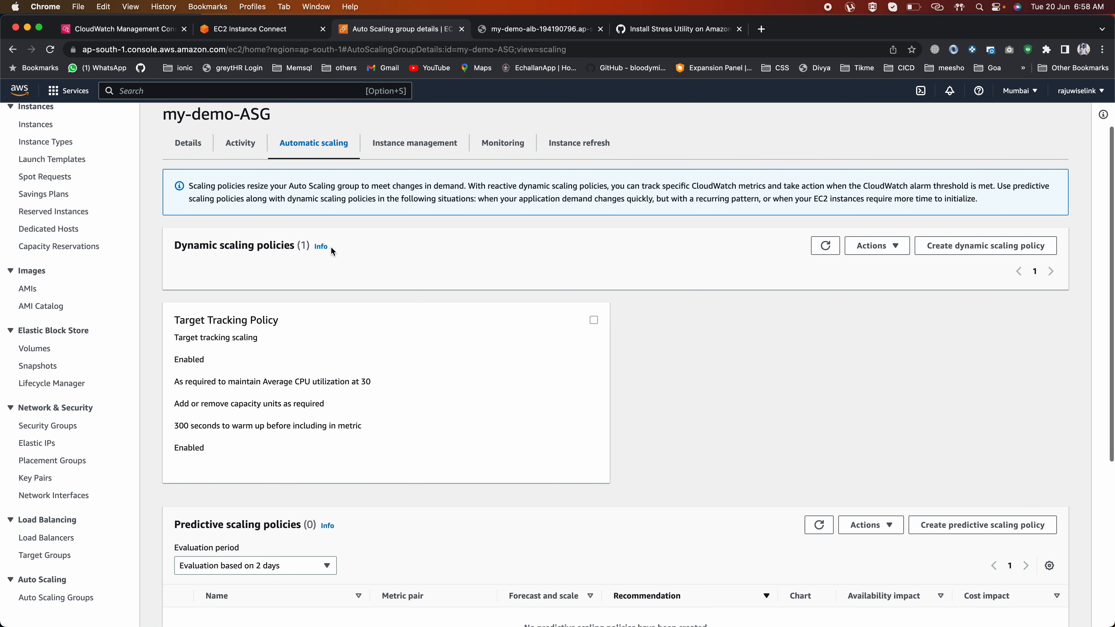
{"action": "scroll", "coordinate": [331, 248], "scroll_direction": "up", "scroll_amount": 7}
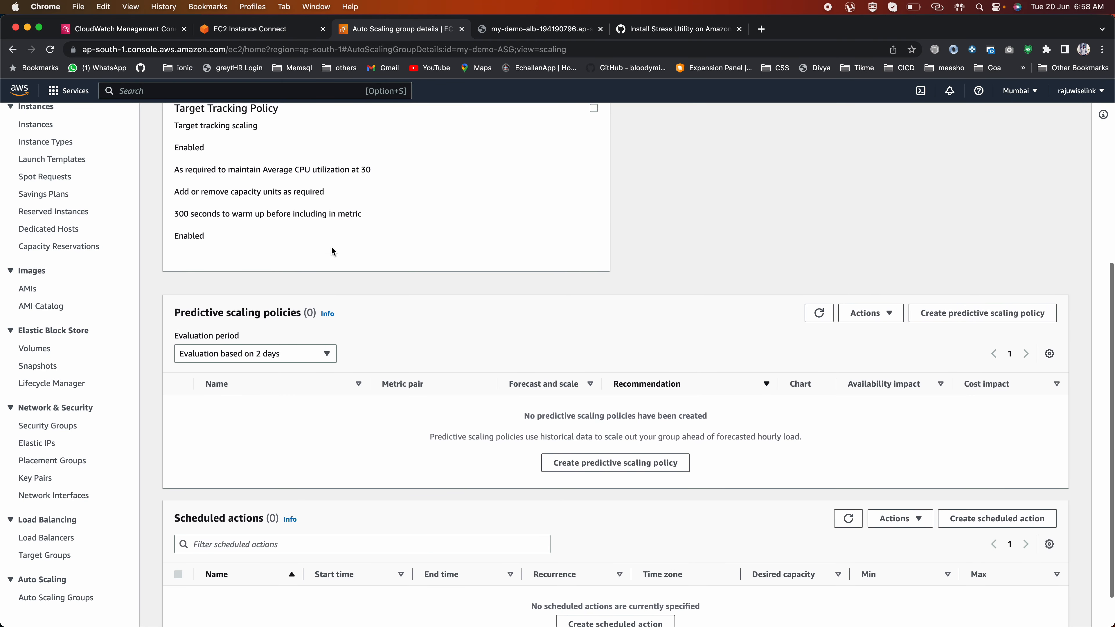
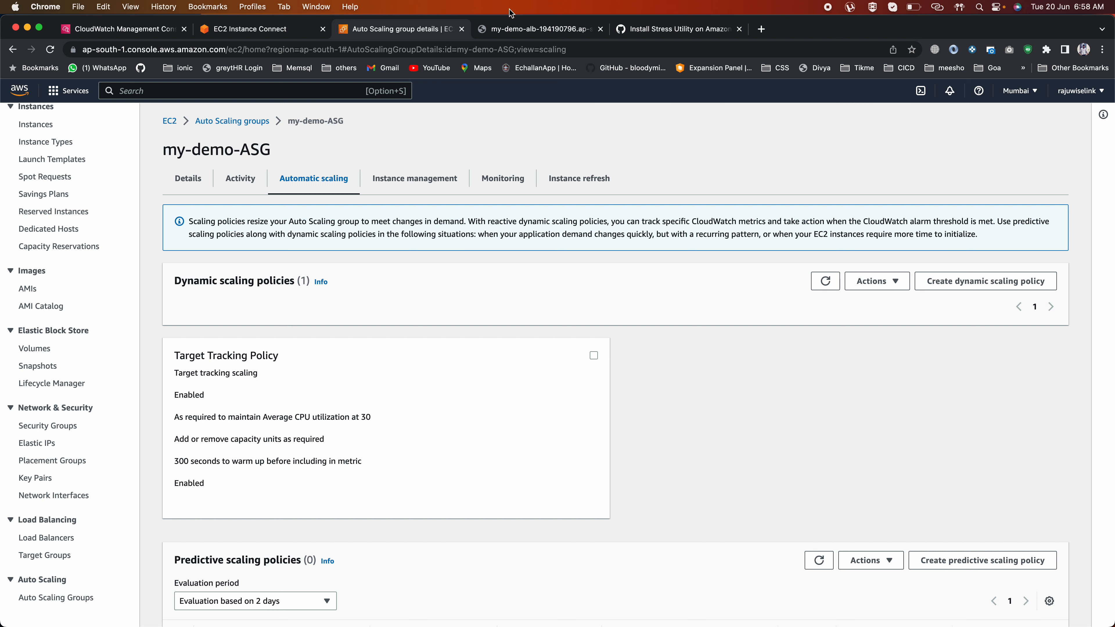
Step: Reload the my-demo-alb load balancer page four times to check which instance answers each request
{"action": "left_click", "coordinate": [559, 31]}
{"action": "left_click", "coordinate": [401, 49]}
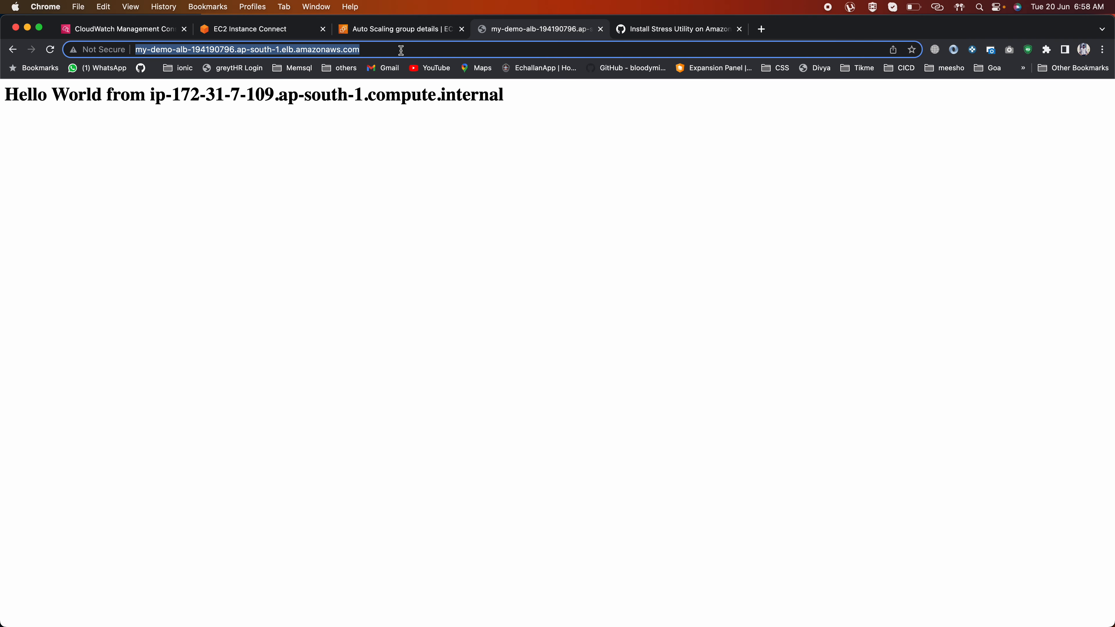
{"action": "key", "text": "Return"}
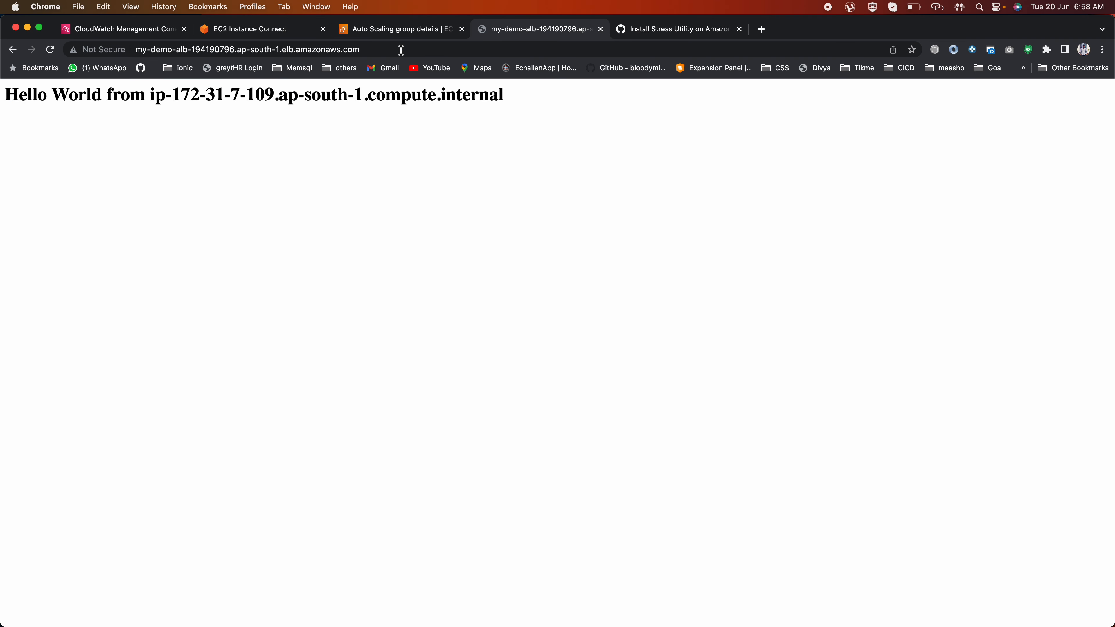
{"action": "left_click", "coordinate": [401, 49]}
{"action": "key", "text": "Return"}
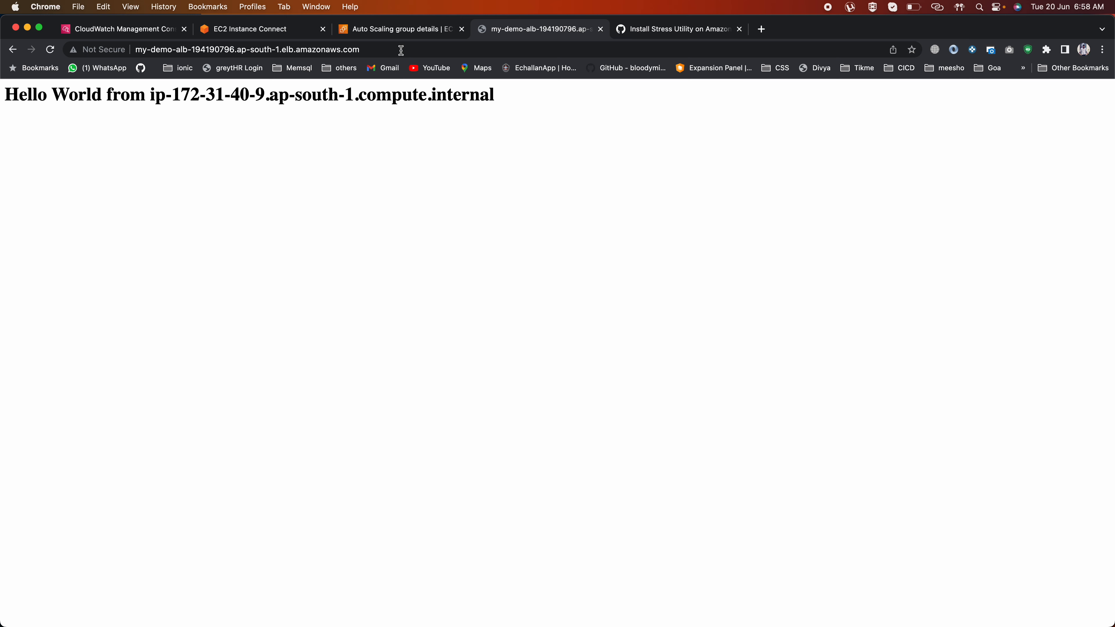
{"action": "left_click", "coordinate": [400, 50]}
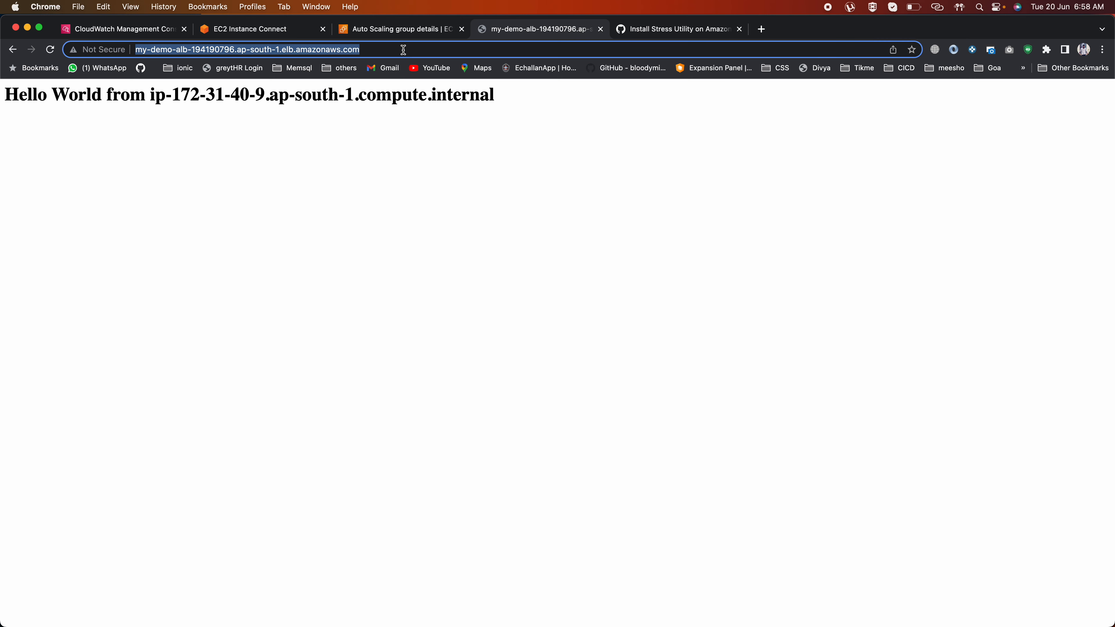
{"action": "key", "text": "Return"}
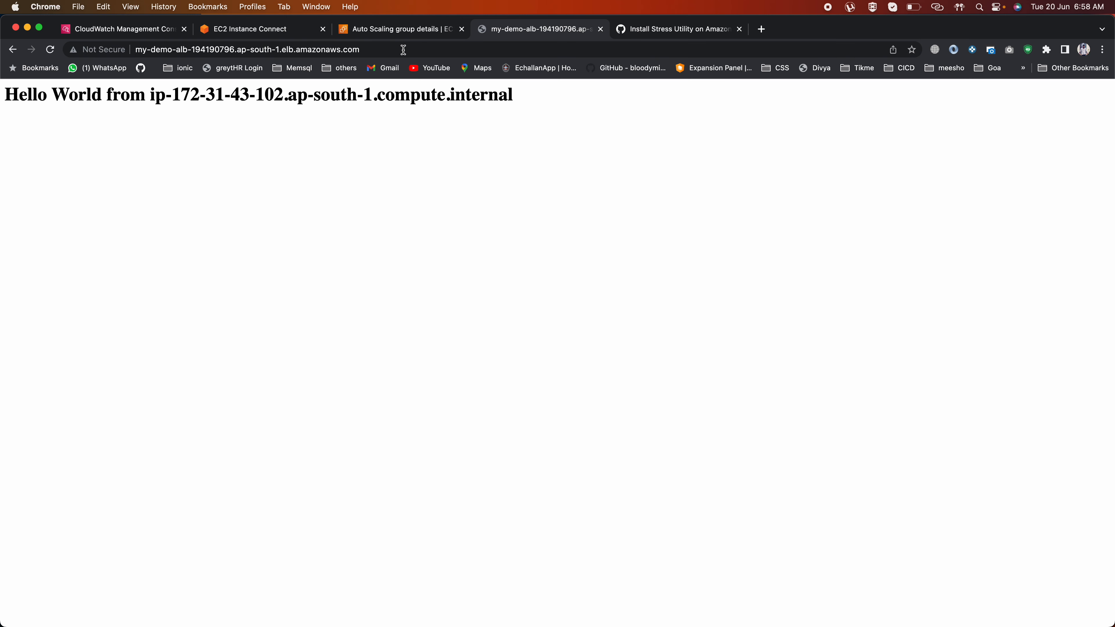
{"action": "left_click", "coordinate": [343, 49]}
{"action": "key", "text": "Return"}
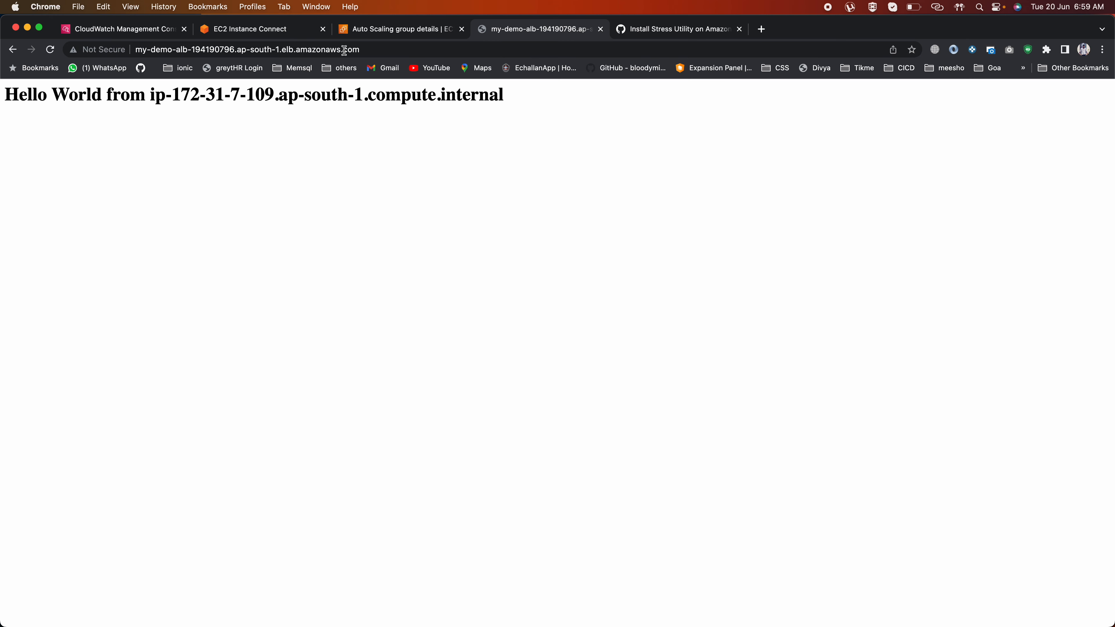
Step: Highlight the load balancer's full DNS name in the browser address
{"action": "left_click", "coordinate": [347, 49]}
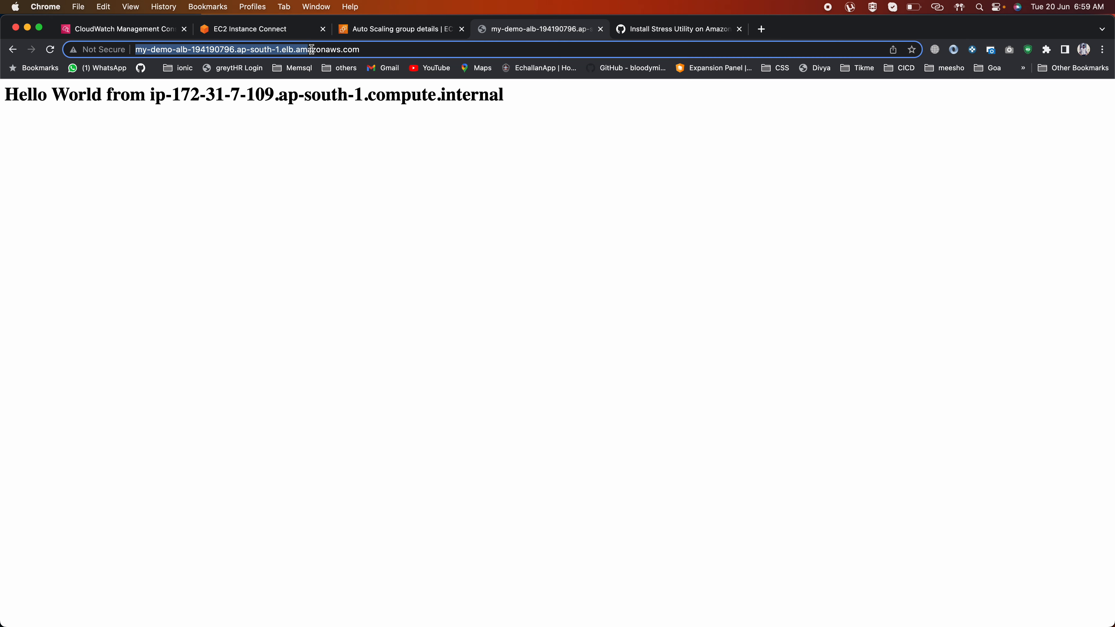
{"action": "triple_click", "coordinate": [315, 49]}
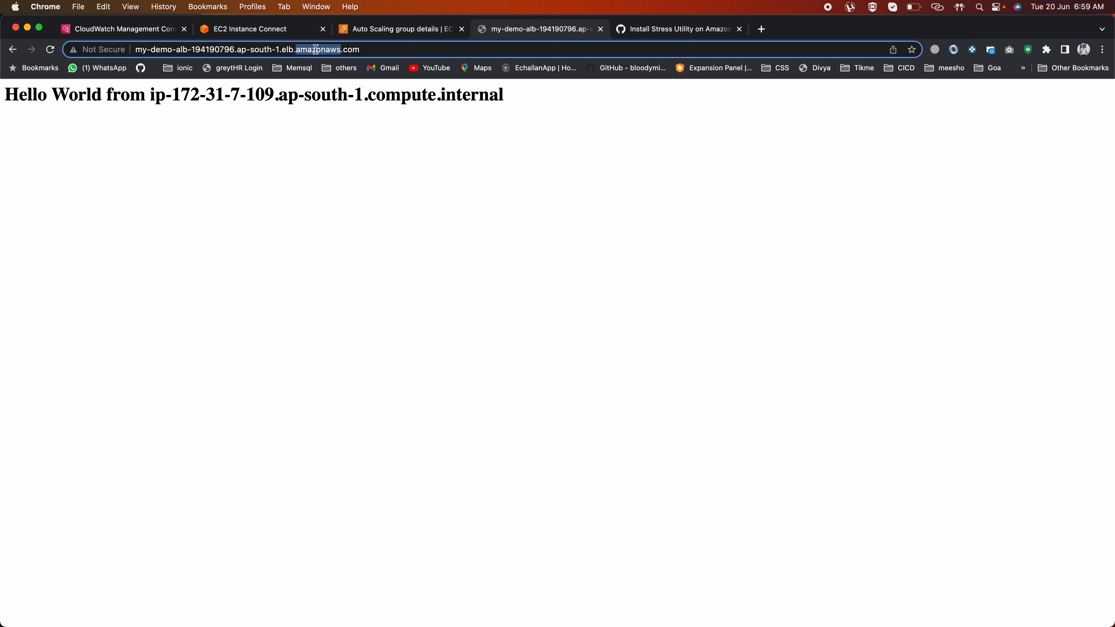
{"action": "double_click", "coordinate": [316, 50]}
{"action": "left_click_drag", "start_coordinate": [360, 49], "coordinate": [128, 49]}
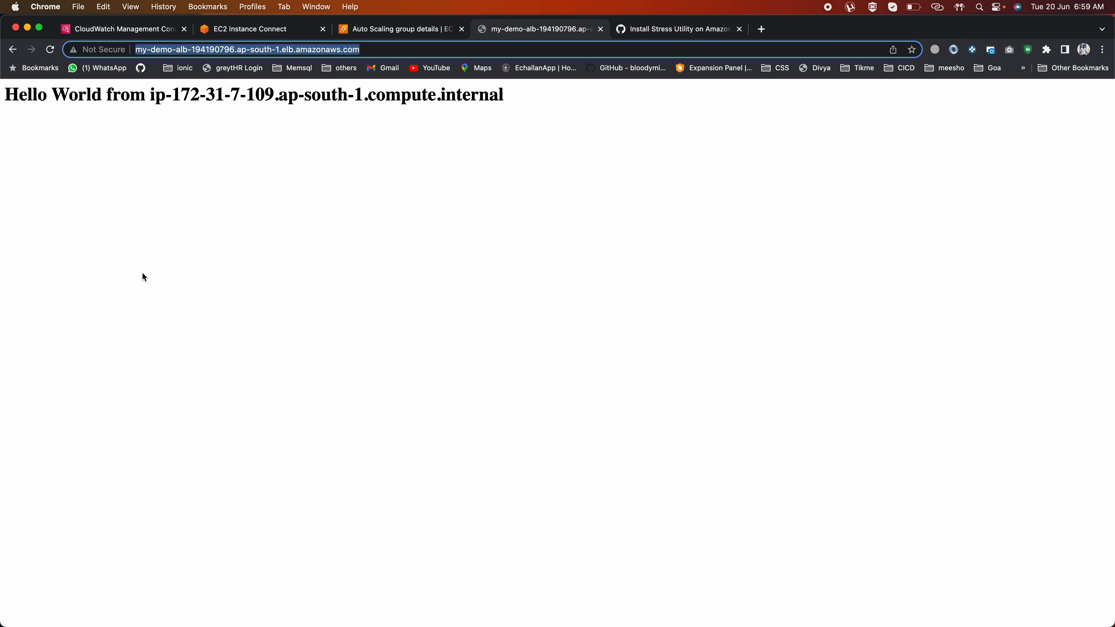
Step: Return to my-demo-ASG and review its dynamic, predictive and scheduled scaling sections again
{"action": "left_click", "coordinate": [419, 32]}
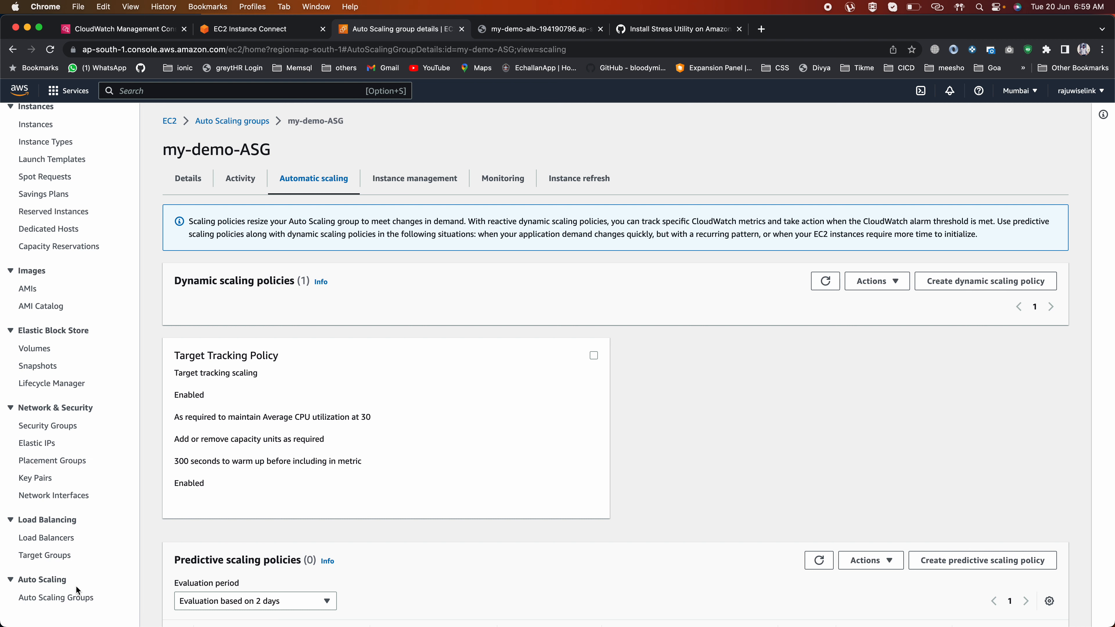
{"action": "scroll", "coordinate": [211, 359], "scroll_direction": "down", "scroll_amount": 5}
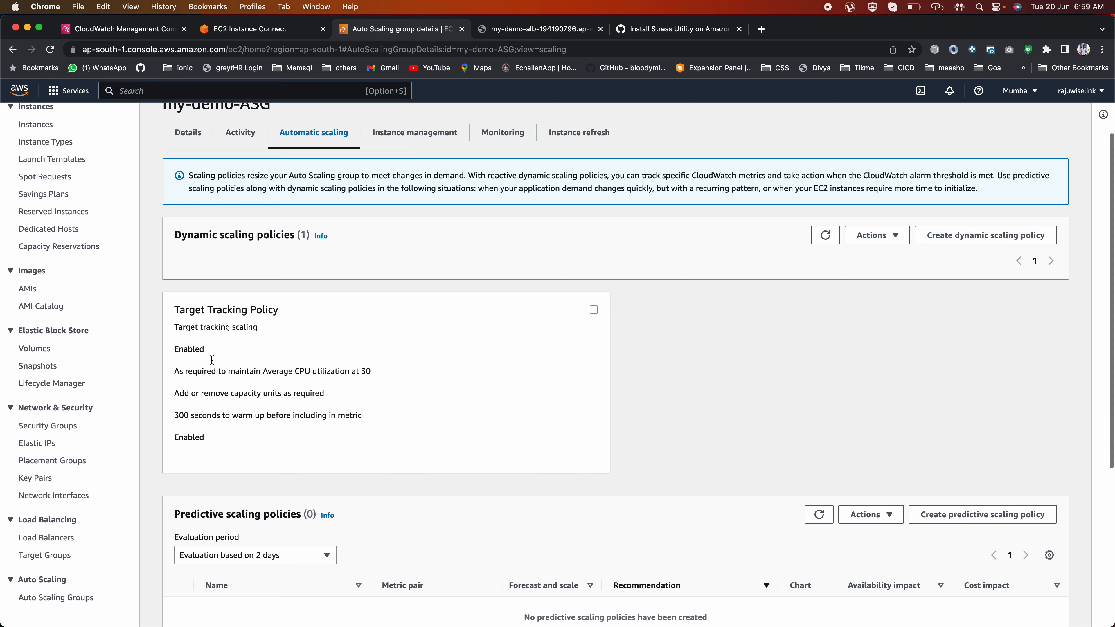
{"action": "scroll", "coordinate": [220, 351], "scroll_direction": "up", "scroll_amount": 5}
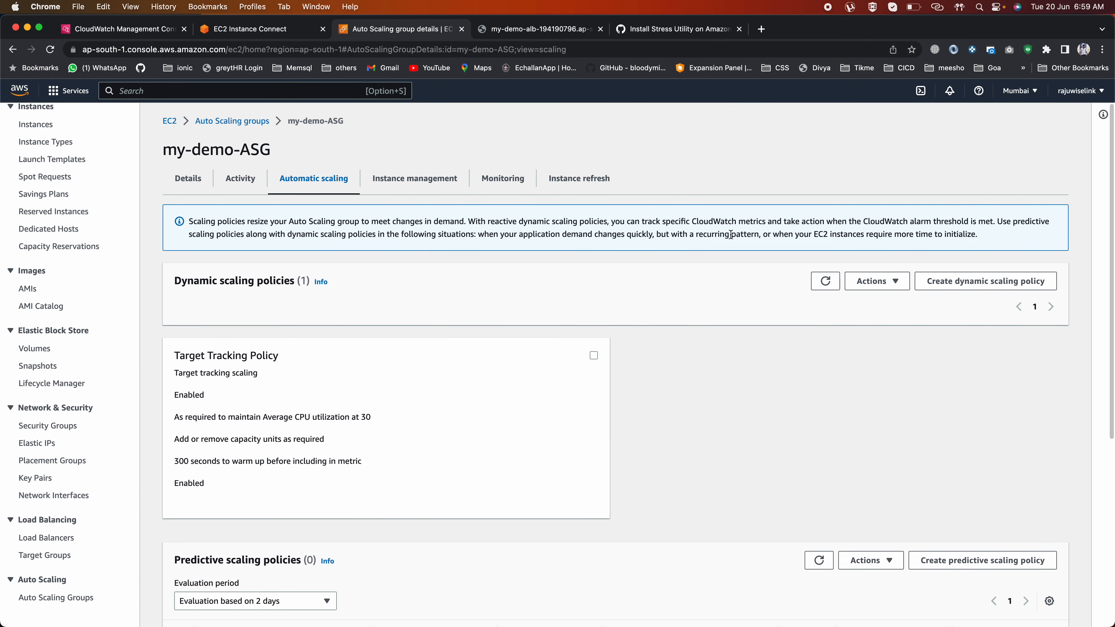
{"action": "scroll", "coordinate": [582, 351], "scroll_direction": "down", "scroll_amount": 6}
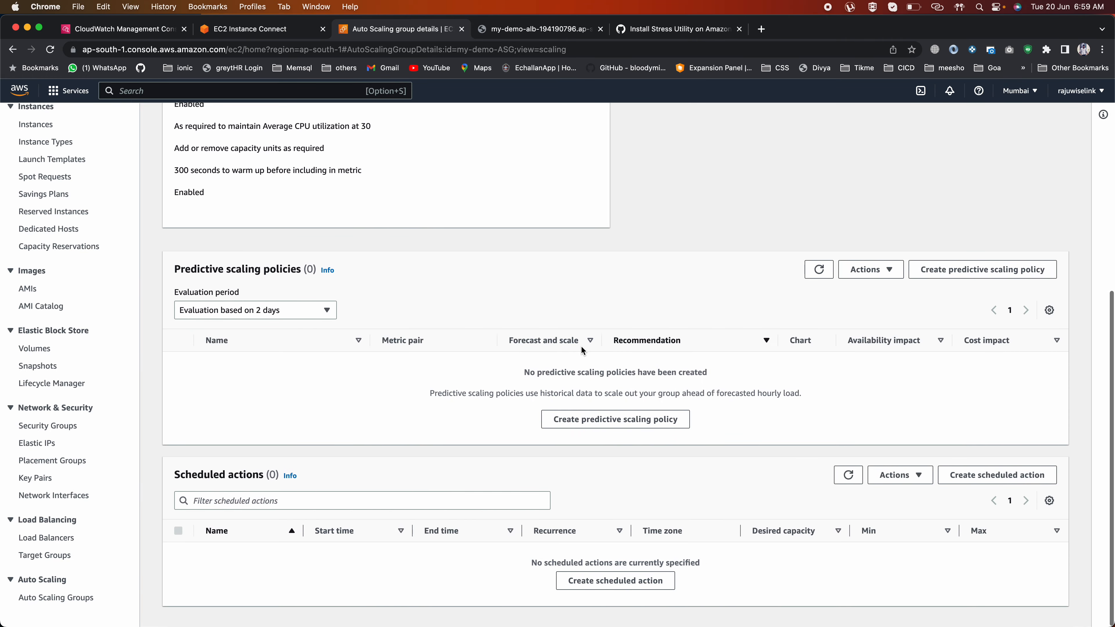
{"action": "scroll", "coordinate": [582, 351], "scroll_direction": "up", "scroll_amount": 6}
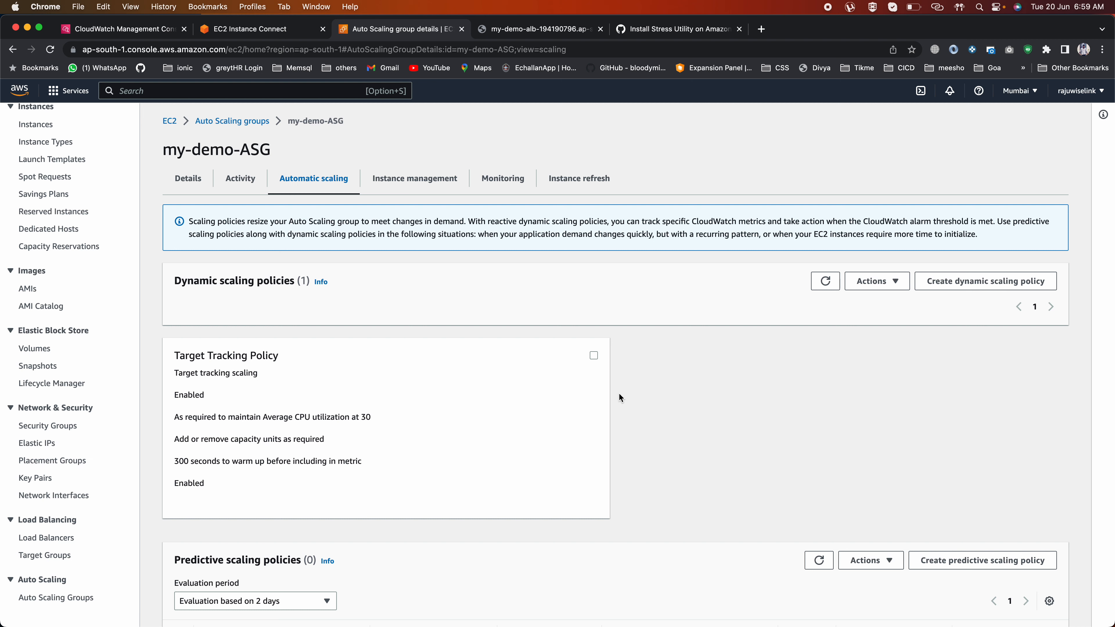
Step: Reopen my-demo-ASG from the Auto Scaling groups list and review its managed instances, lifecycle hooks and warm pool
{"action": "left_click", "coordinate": [72, 598]}
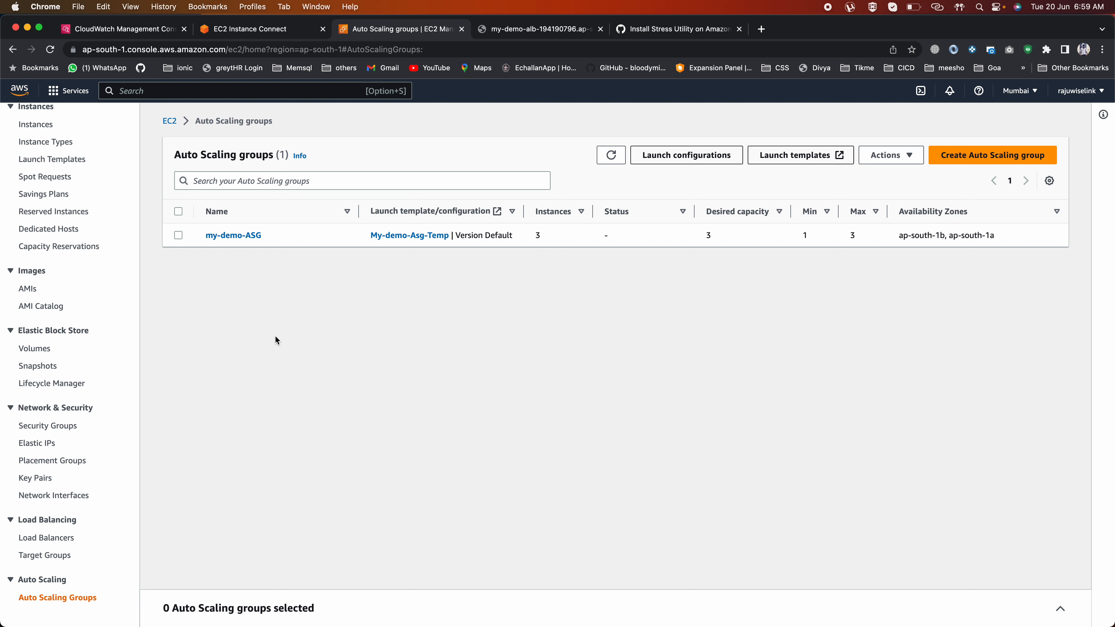
{"action": "left_click", "coordinate": [232, 239]}
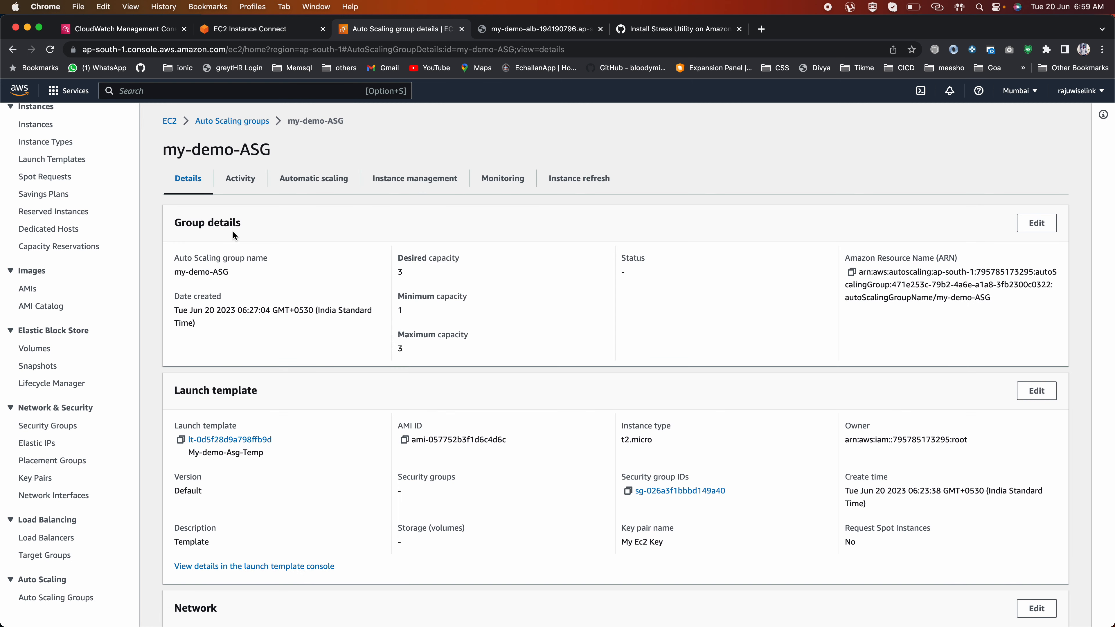
{"action": "left_click", "coordinate": [302, 178]}
{"action": "left_click", "coordinate": [401, 179]}
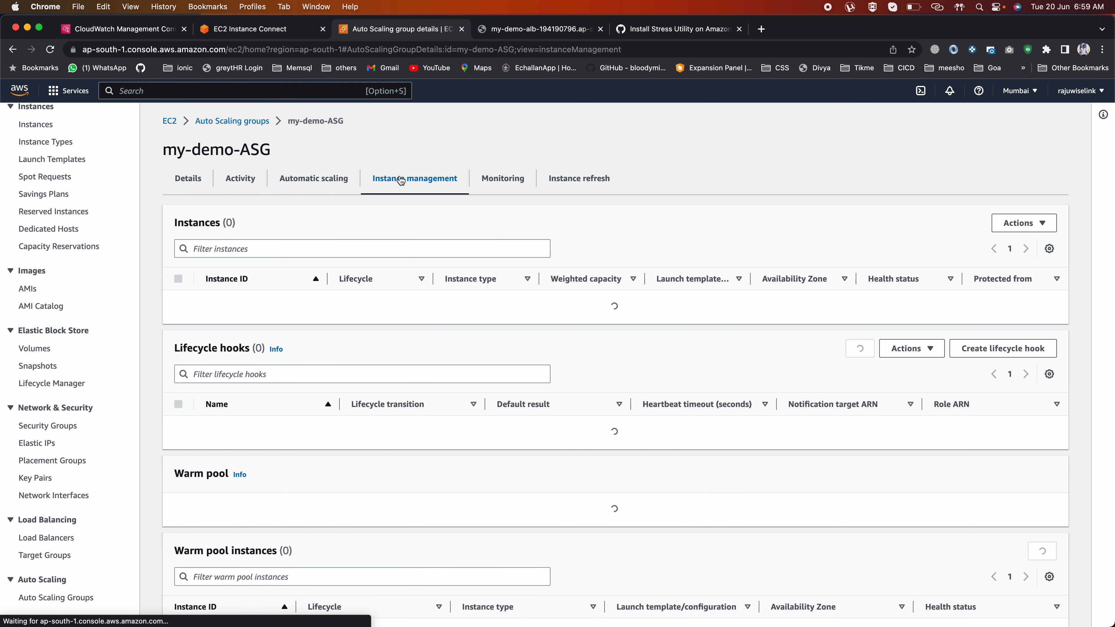
{"action": "scroll", "coordinate": [307, 448], "scroll_direction": "down", "scroll_amount": 5}
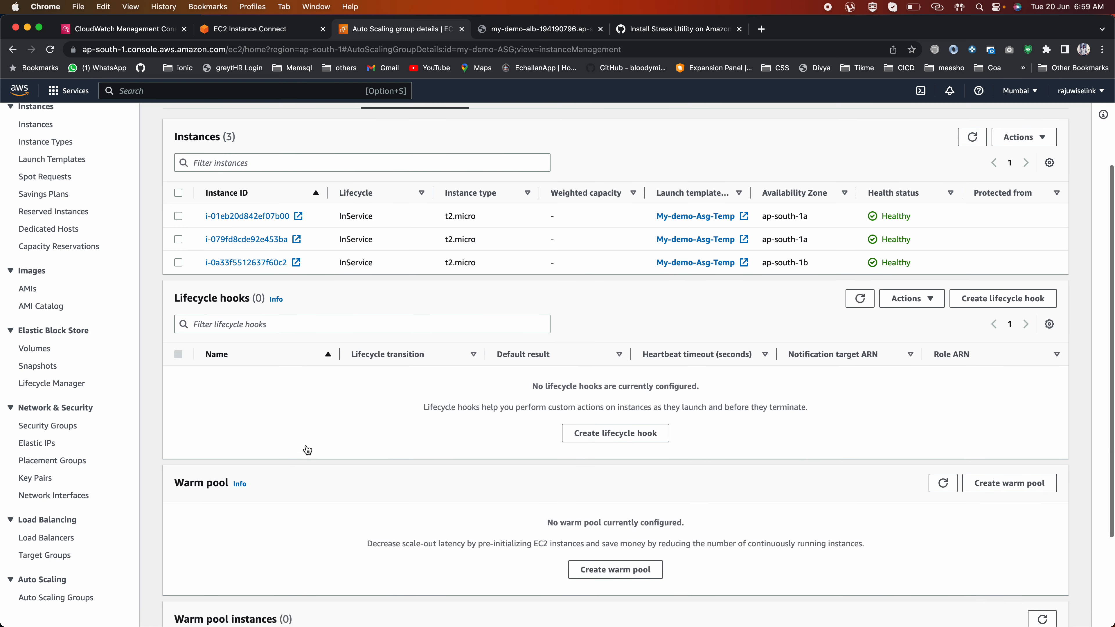
{"action": "scroll", "coordinate": [306, 448], "scroll_direction": "up", "scroll_amount": 3}
{"action": "scroll", "coordinate": [306, 445], "scroll_direction": "up", "scroll_amount": 3}
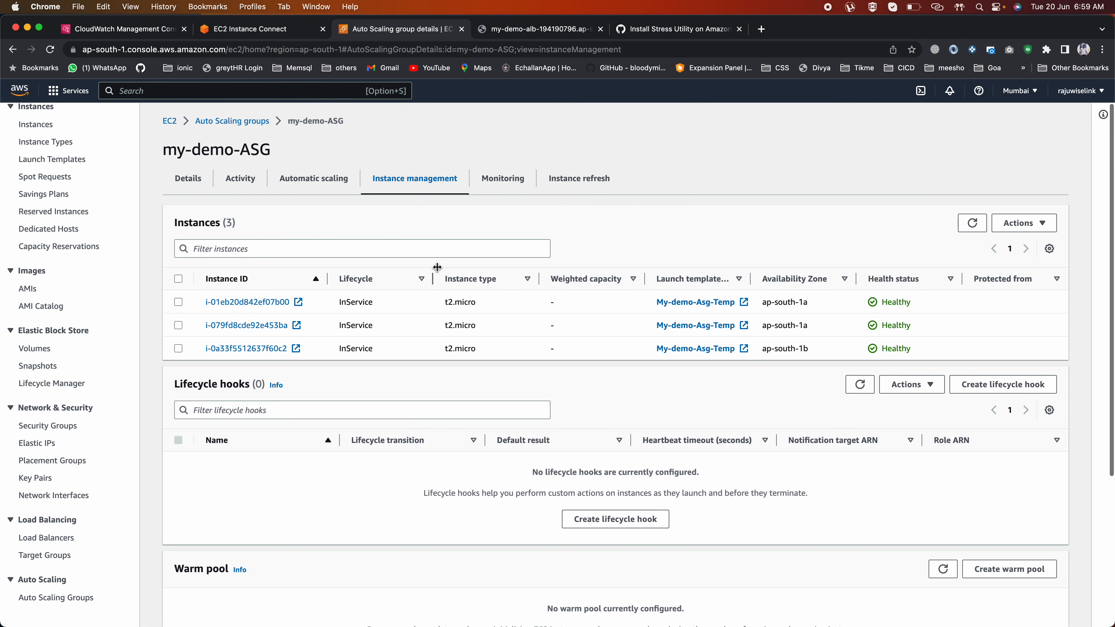
Step: Examine the launch and termination entries in my-demo-ASG's activity history
{"action": "left_click", "coordinate": [237, 183]}
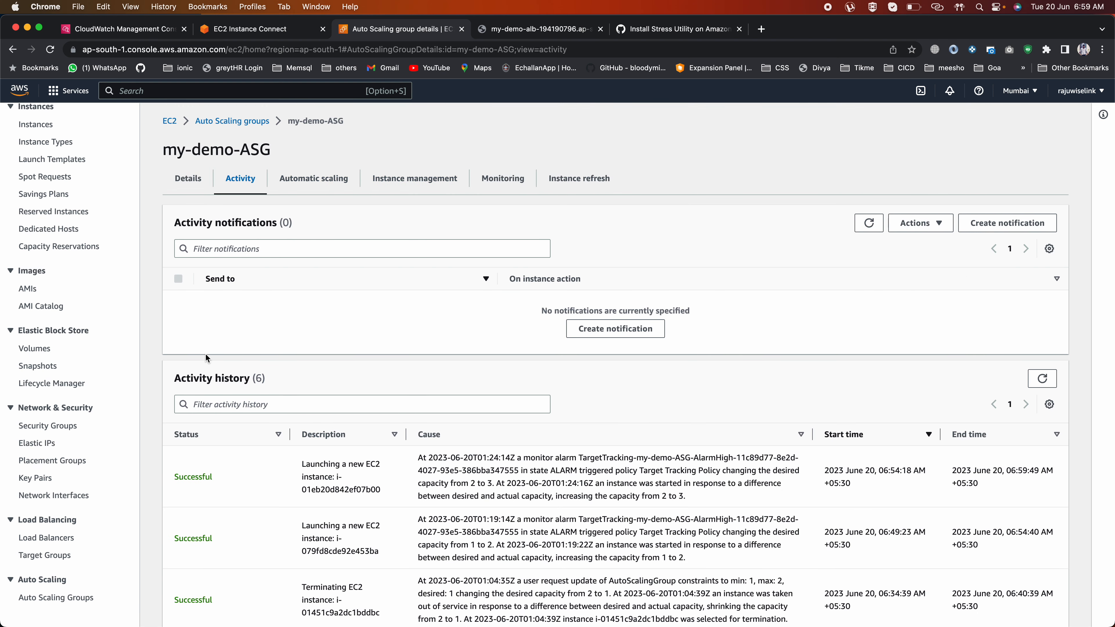
{"action": "scroll", "coordinate": [375, 508], "scroll_direction": "down", "scroll_amount": 3}
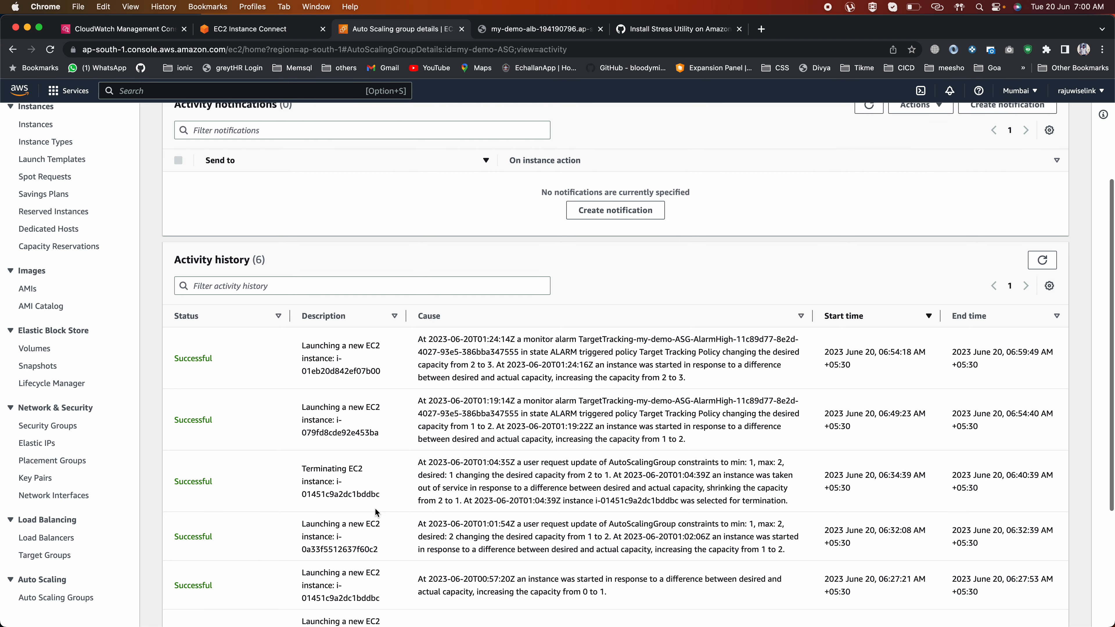
{"action": "scroll", "coordinate": [447, 389], "scroll_direction": "up", "scroll_amount": 3}
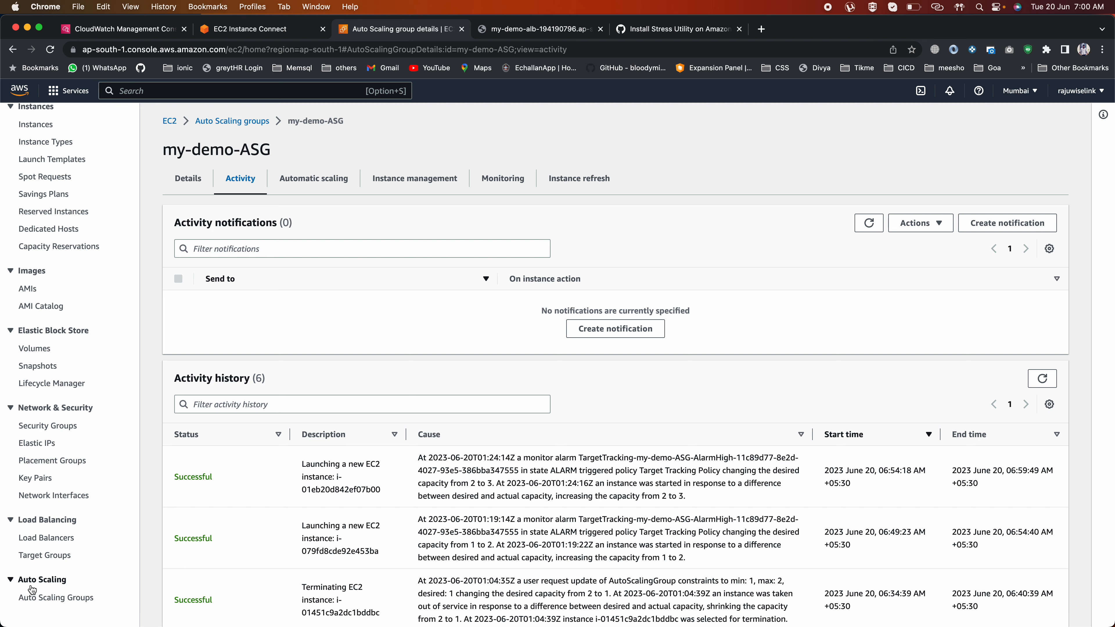
Step: Delete the my-demo-ASG Auto Scaling group, entering "delete" as the confirmation text
{"action": "left_click", "coordinate": [34, 600]}
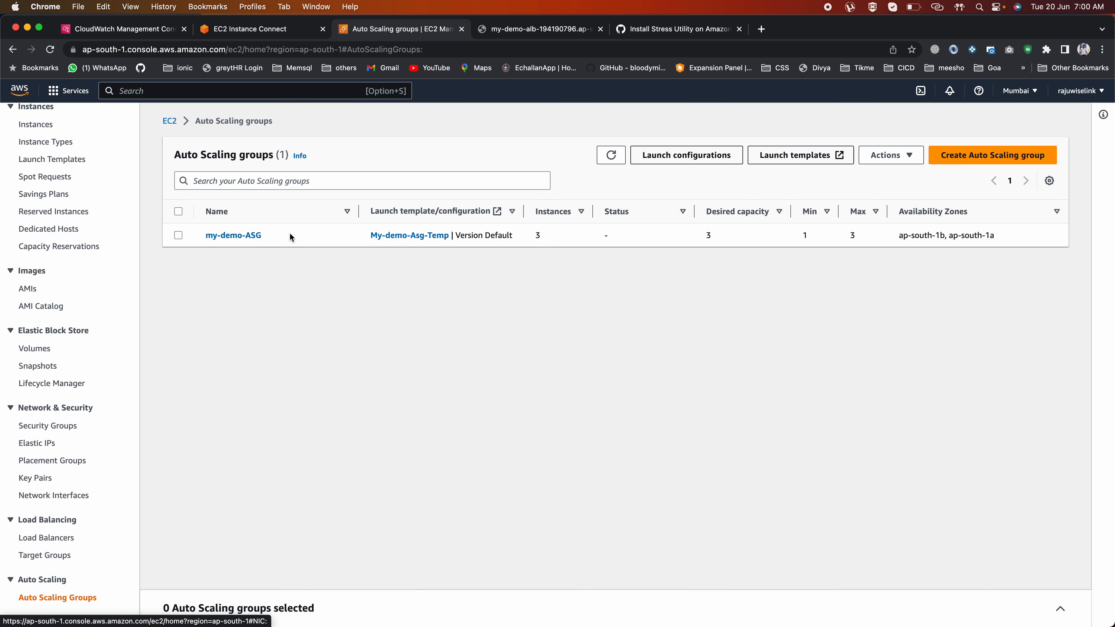
{"action": "left_click", "coordinate": [177, 237]}
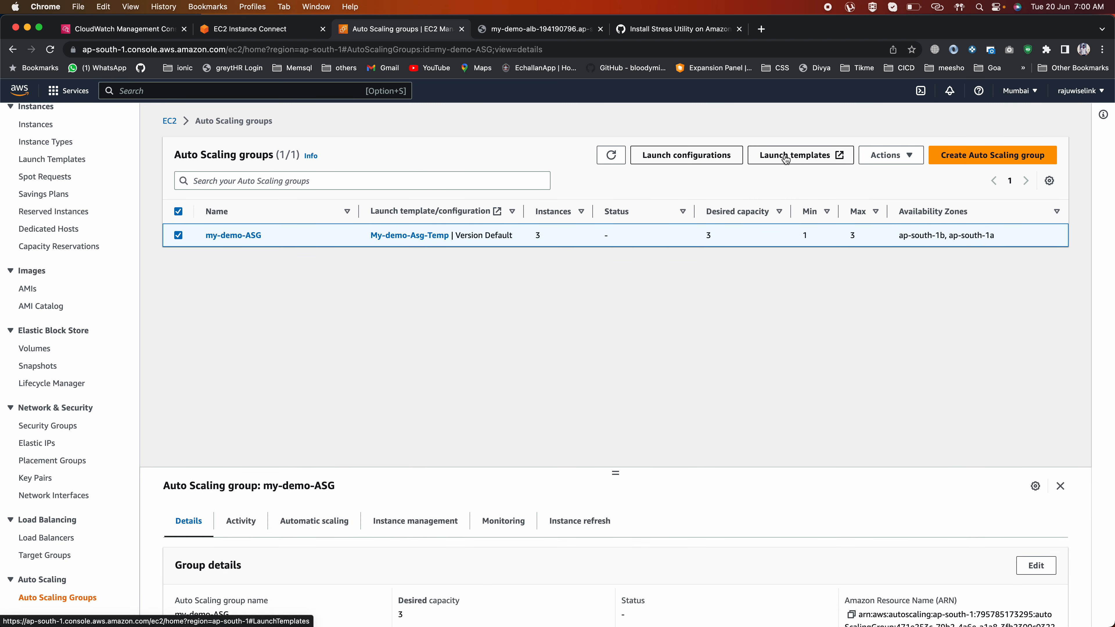
{"action": "left_click", "coordinate": [885, 155]}
{"action": "left_click", "coordinate": [882, 192]}
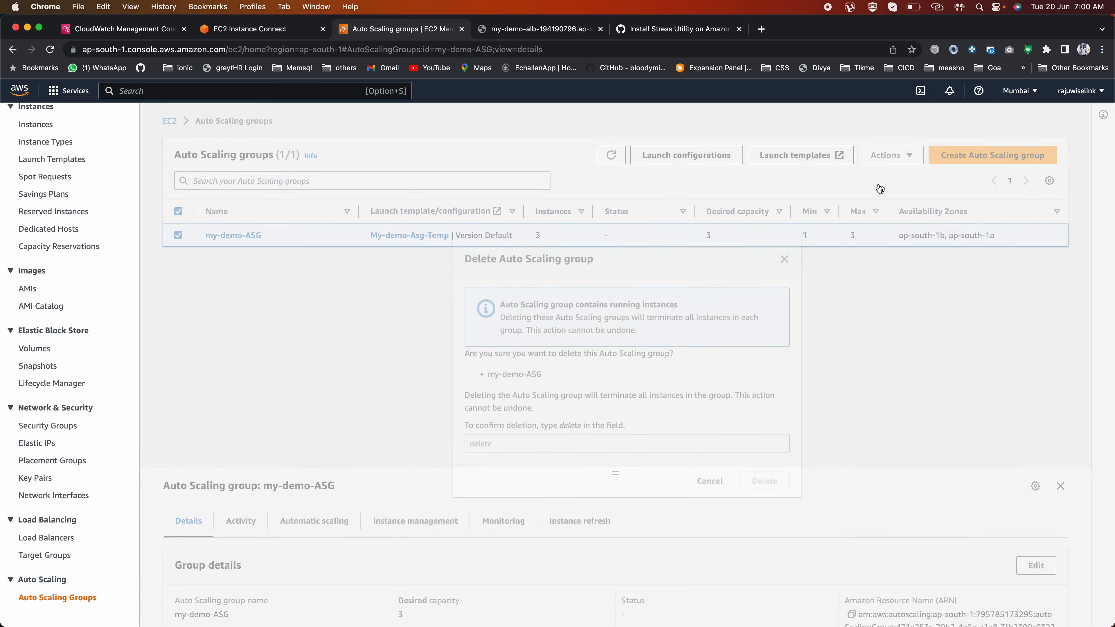
{"action": "left_click", "coordinate": [492, 439]}
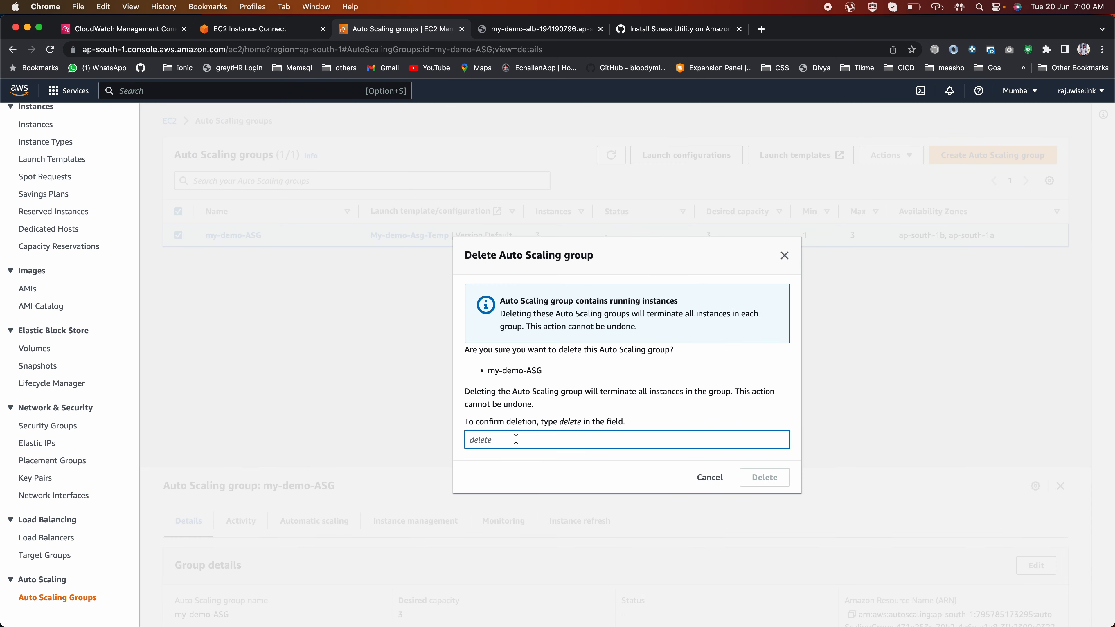
{"action": "type", "text": "delete"}
{"action": "left_click", "coordinate": [761, 477]}
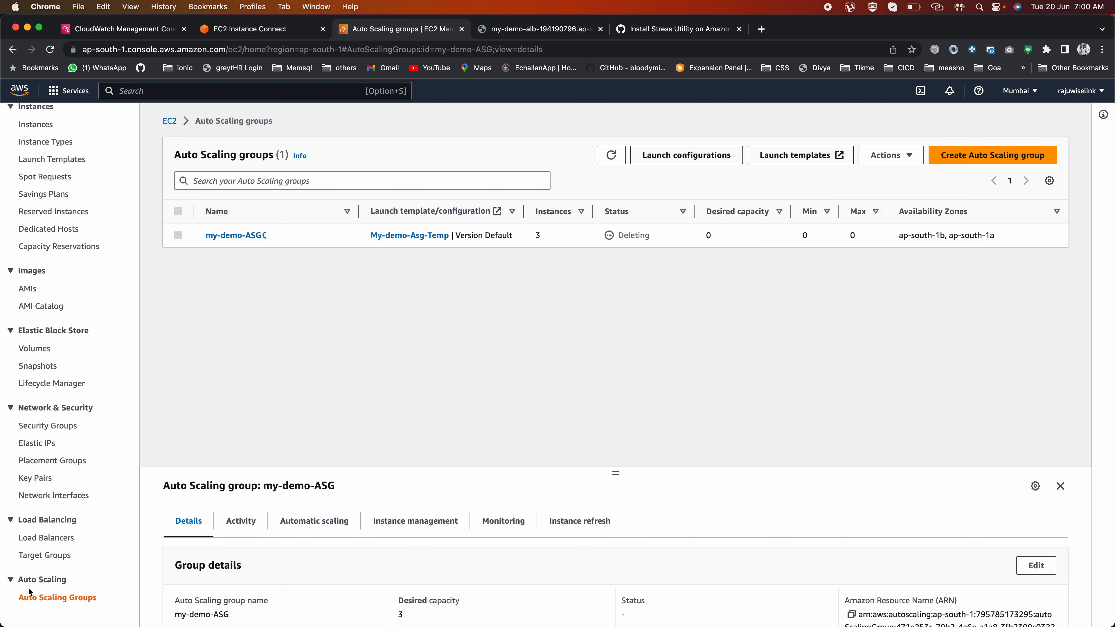
Step: Open the EC2 Instances list and refresh it repeatedly to check the states of the group's instances
{"action": "scroll", "coordinate": [88, 344], "scroll_direction": "up", "scroll_amount": 3}
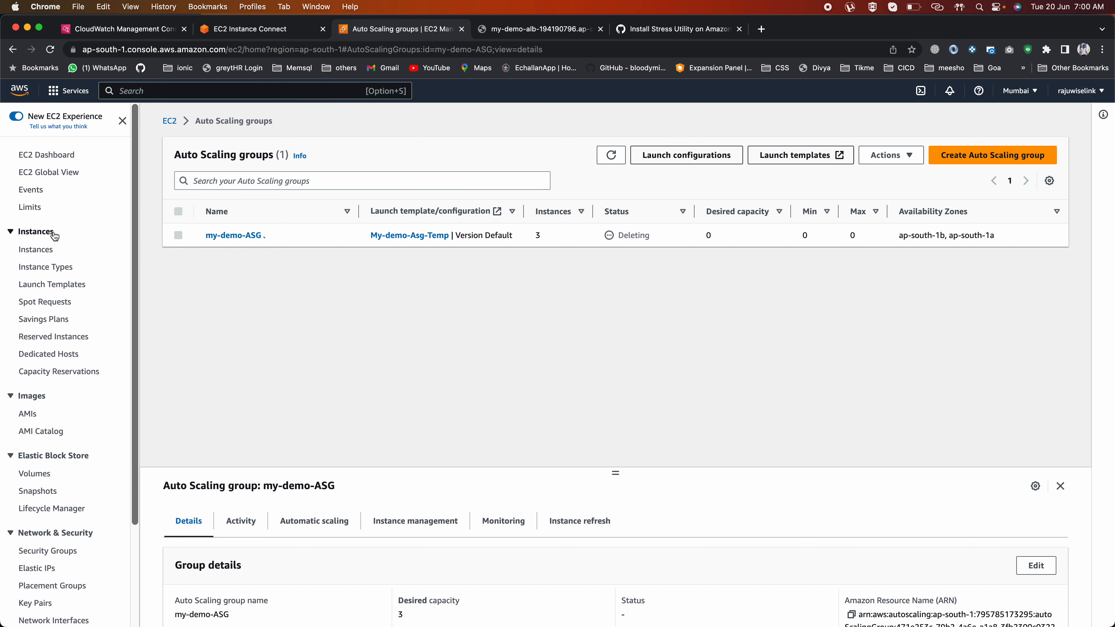
{"action": "left_click", "coordinate": [36, 249]}
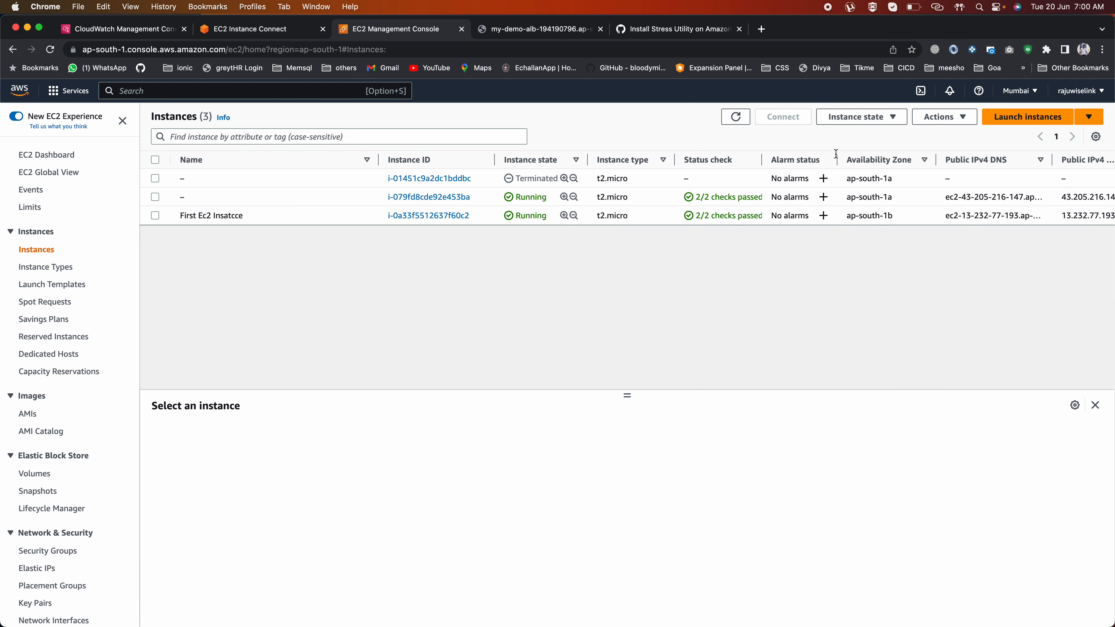
{"action": "left_click", "coordinate": [731, 117]}
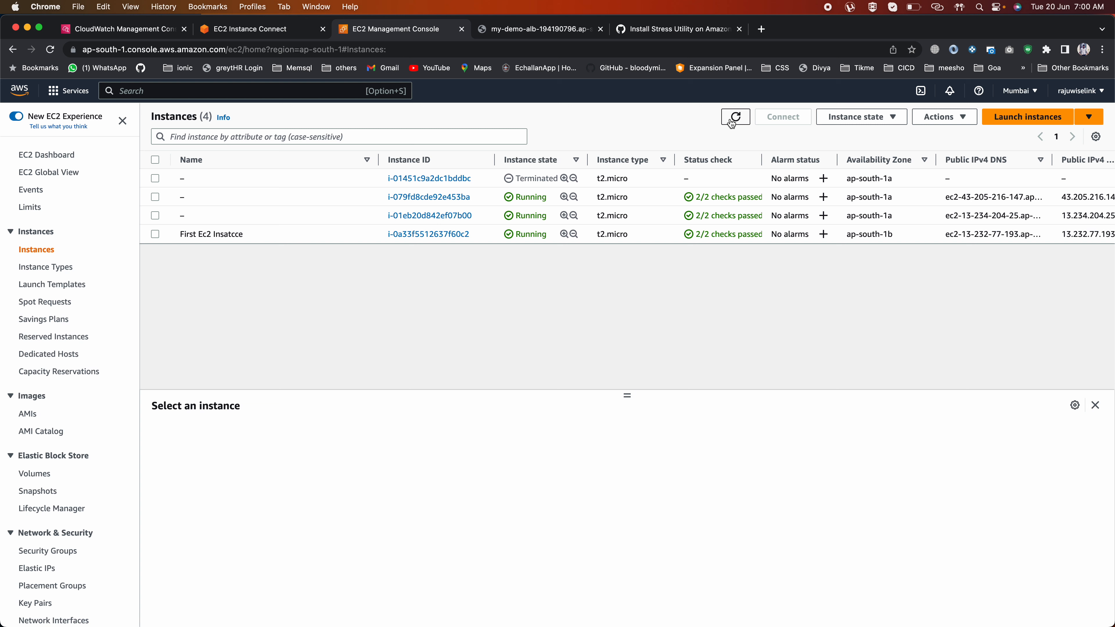
{"action": "left_click", "coordinate": [730, 119]}
{"action": "left_click", "coordinate": [735, 117]}
{"action": "left_click", "coordinate": [736, 117]}
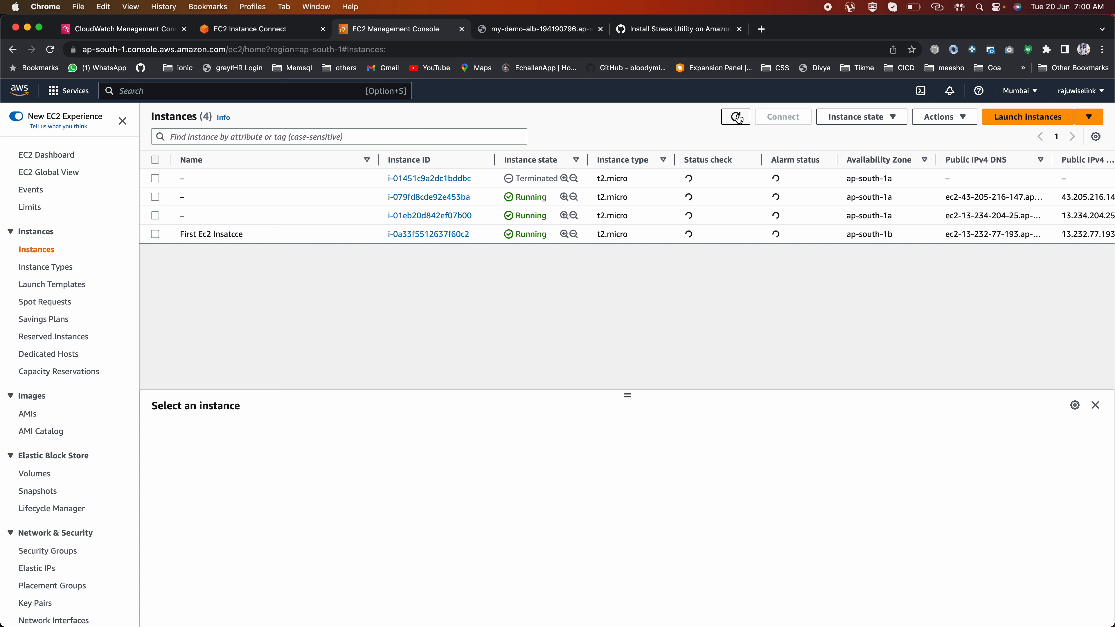